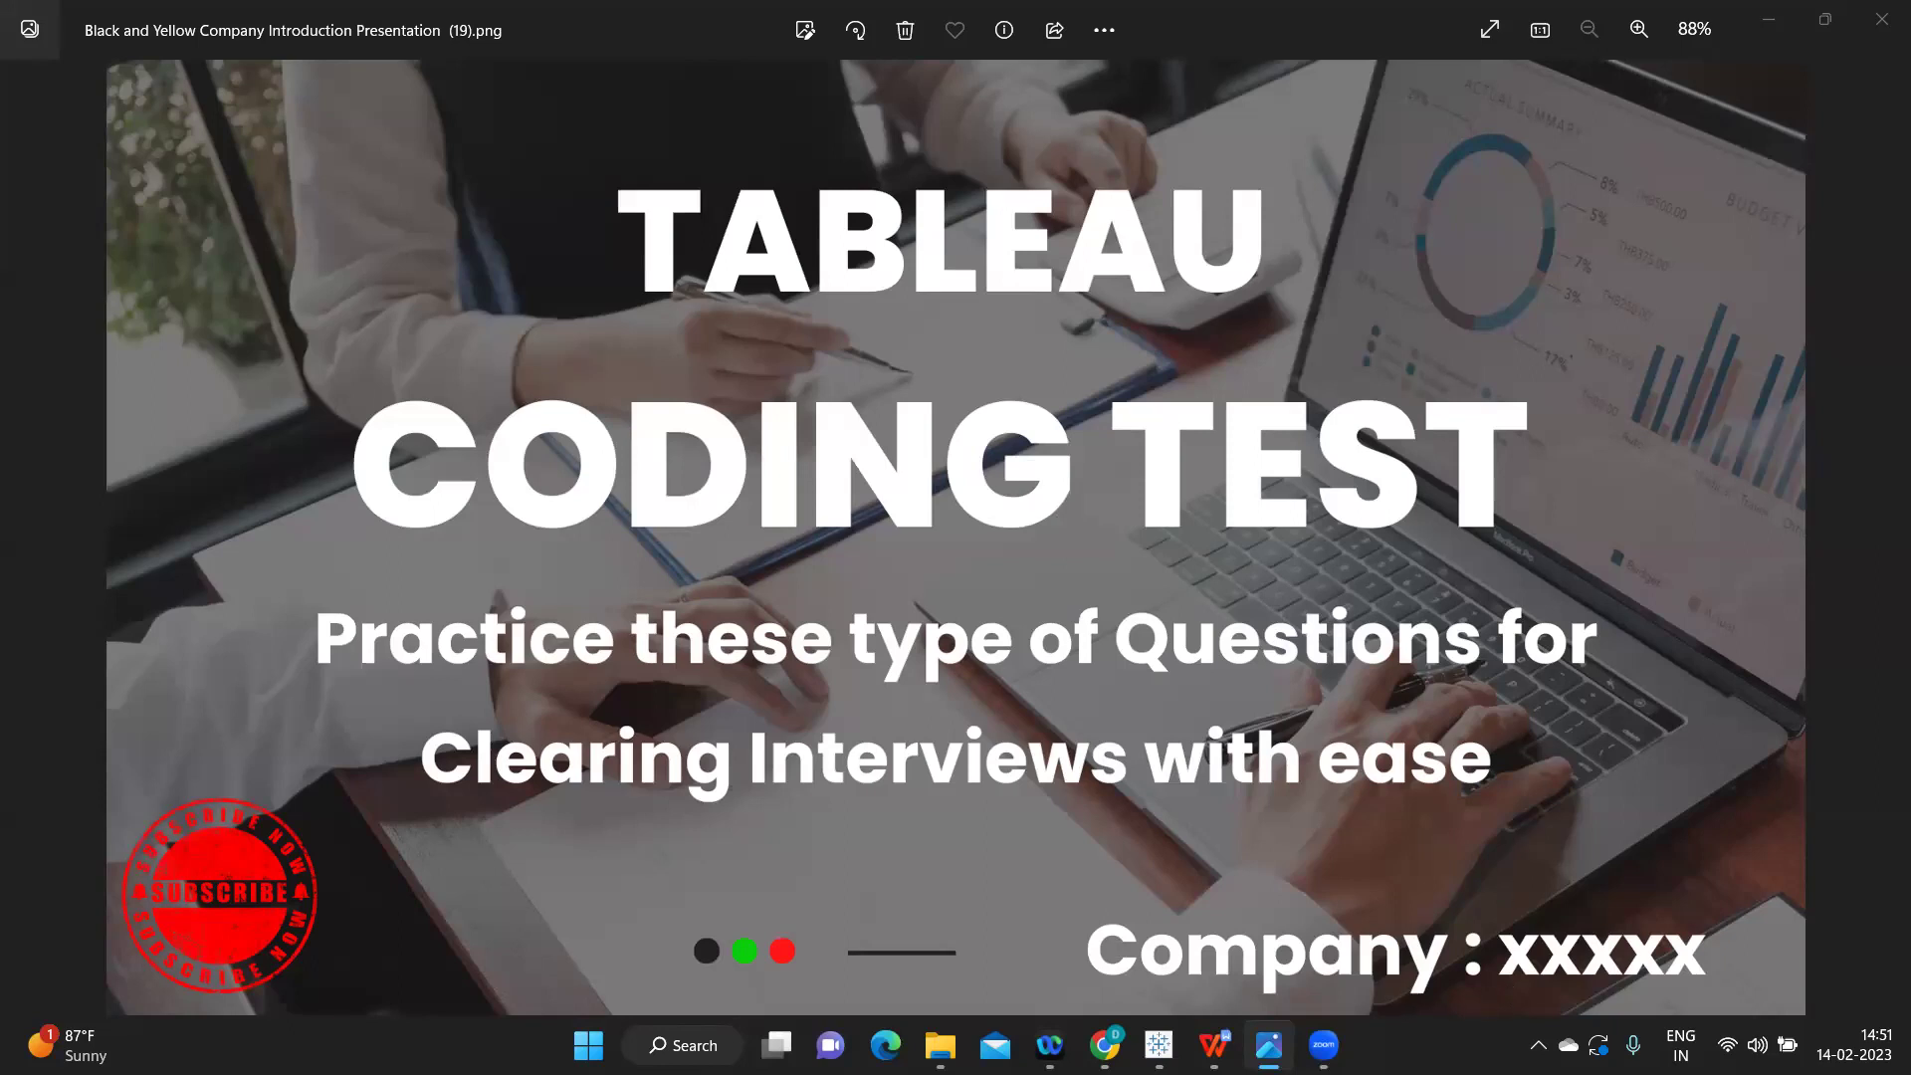
- Switch to WPS Office and bring up the coding test requirements in Assignment 111.docx
{"action": "mouse_move", "coordinate": [1157, 1046]}
{"action": "left_click", "coordinate": [1135, 936]}
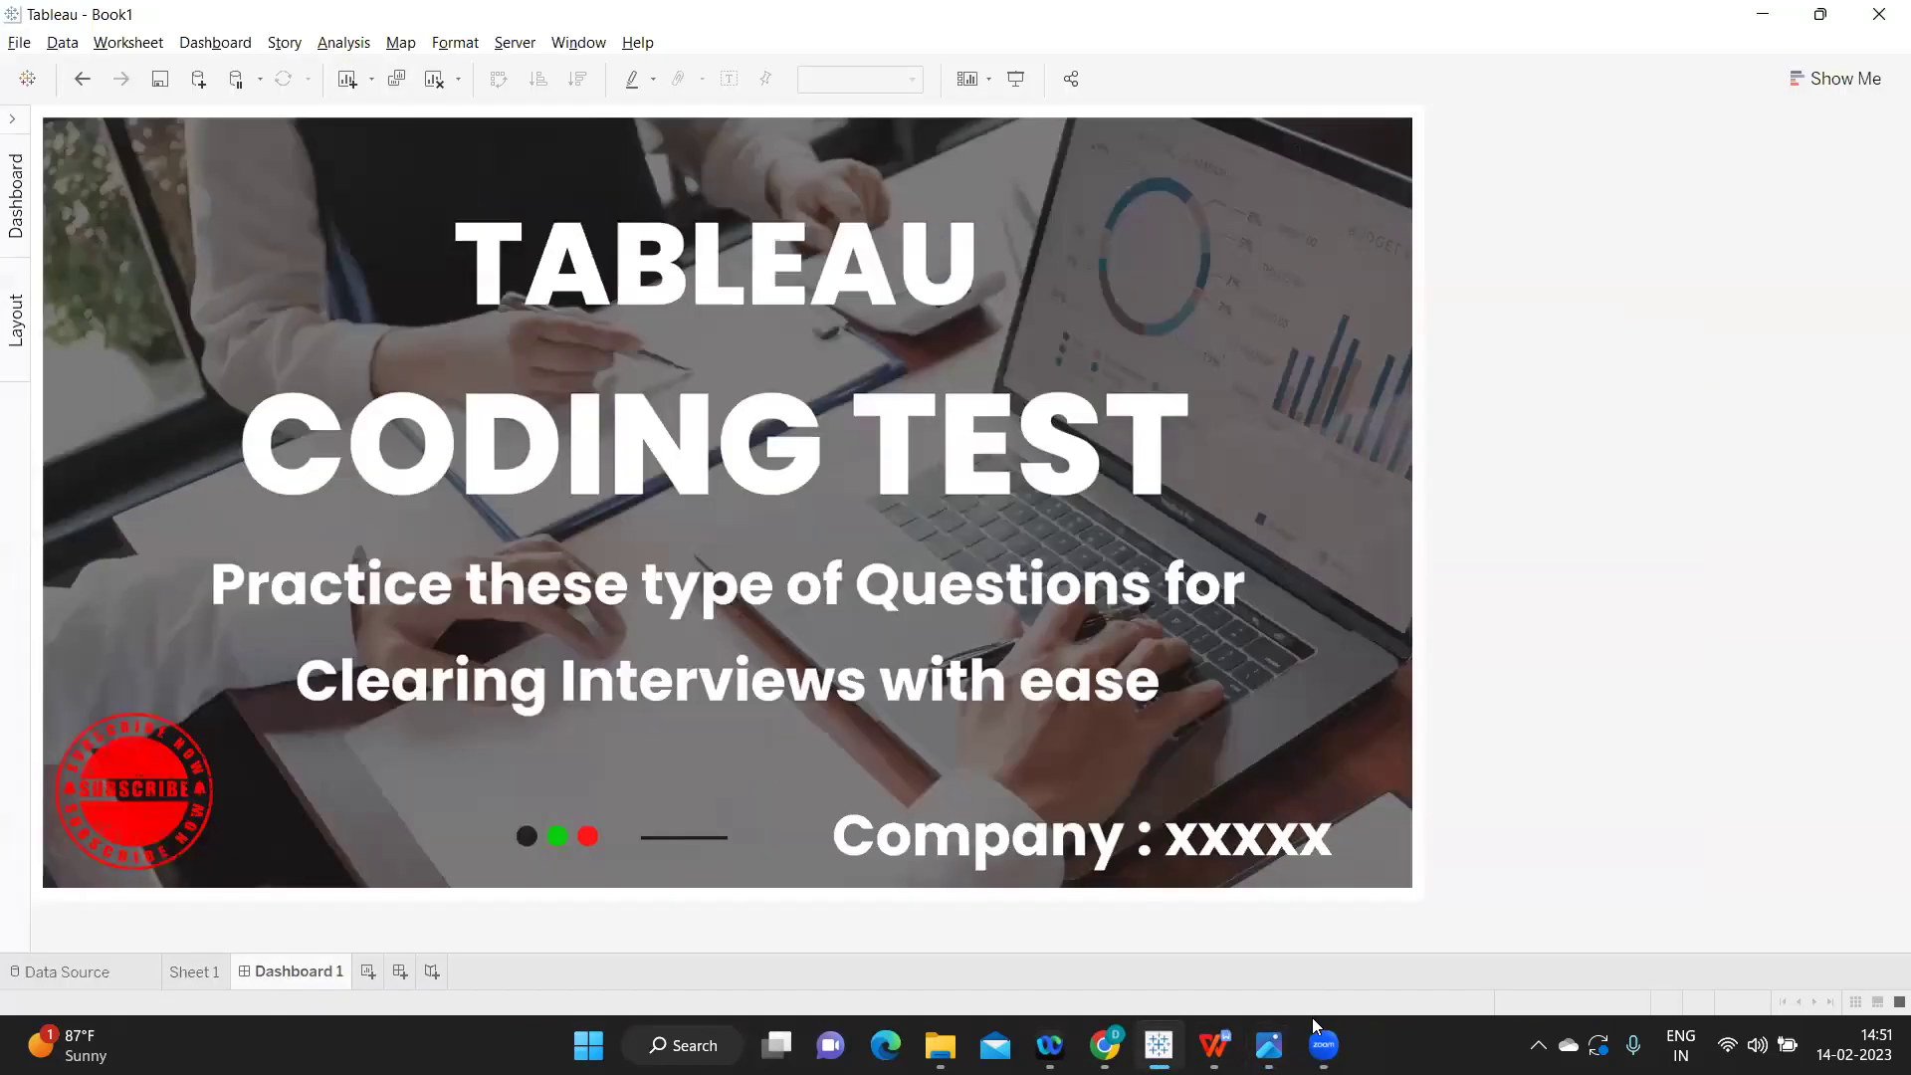
{"action": "mouse_move", "coordinate": [1292, 965]}
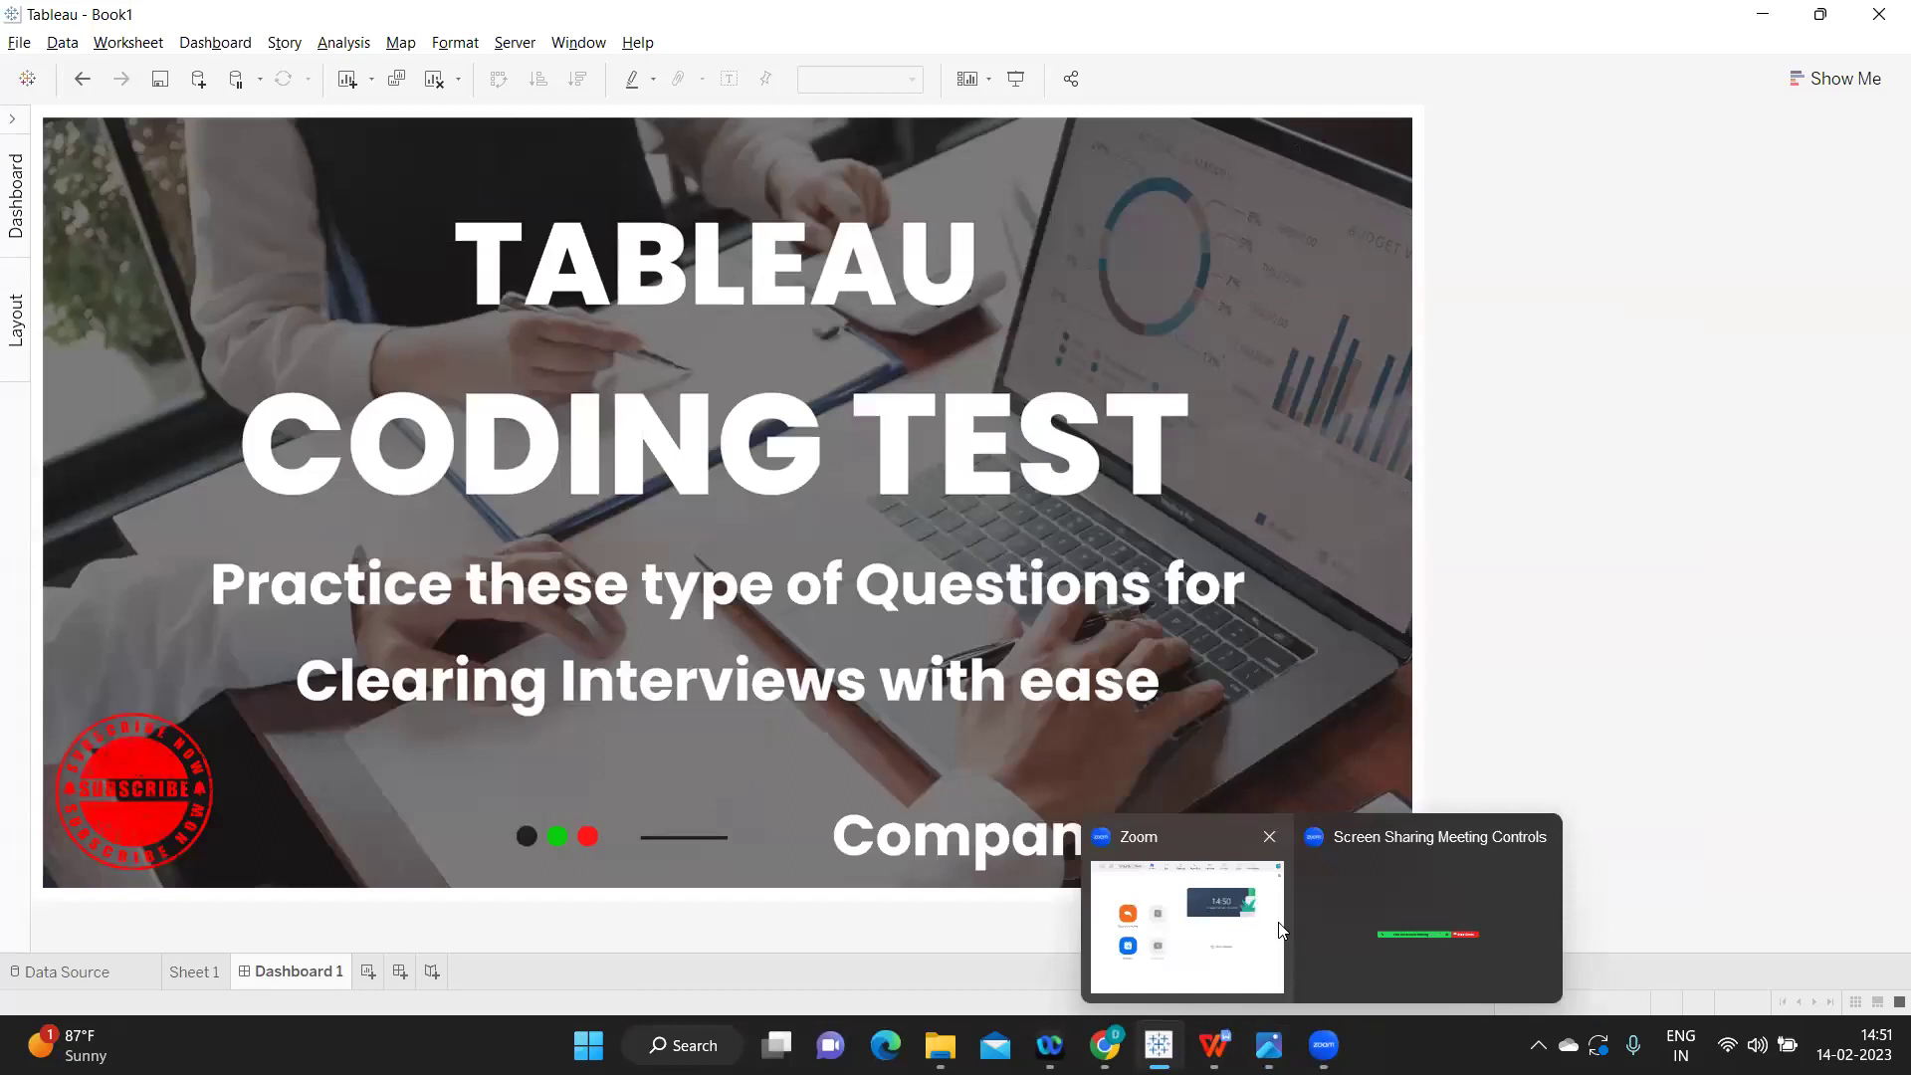
{"action": "mouse_move", "coordinate": [1214, 1045]}
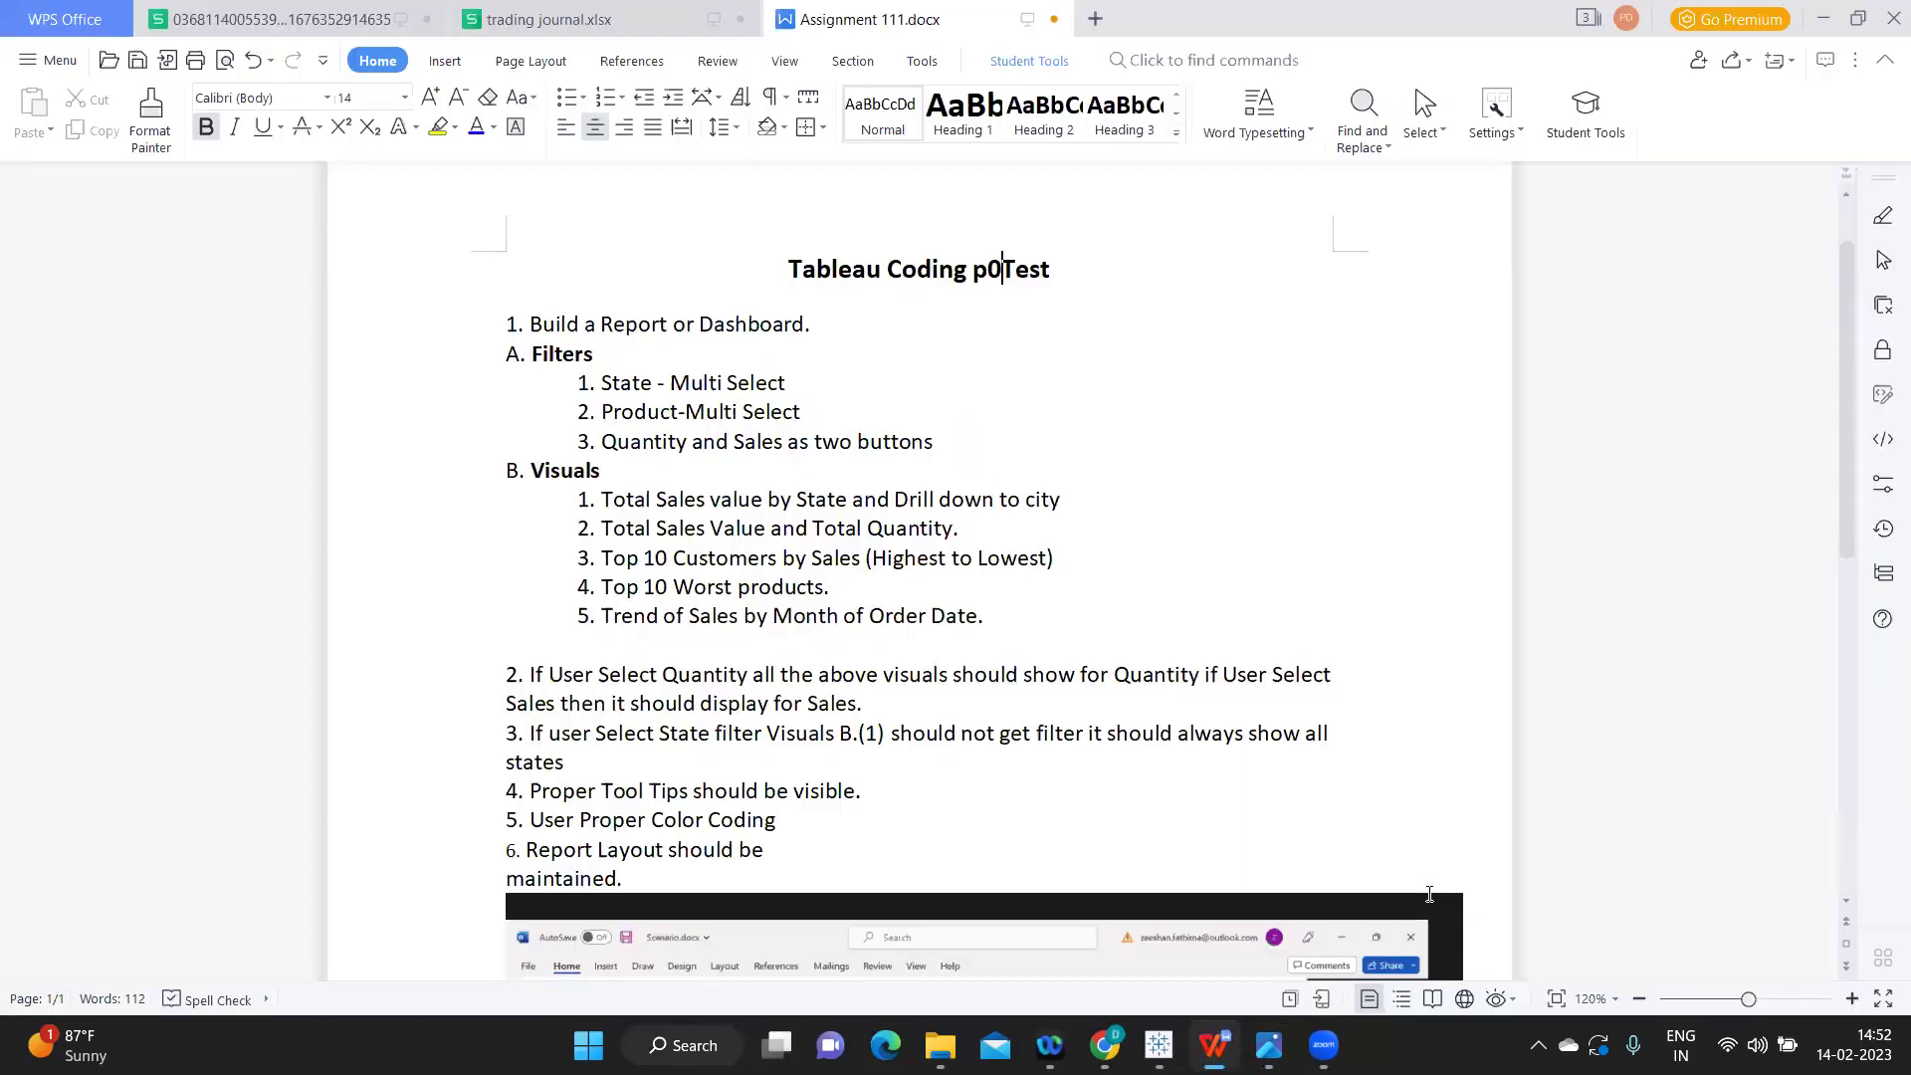
{"action": "left_click", "coordinate": [1430, 901]}
- Append "-> Sample Superstore" to the "Build a Report or Dashboard." line to name the data source
{"action": "left_click_drag", "start_coordinate": [509, 323], "coordinate": [824, 323]}
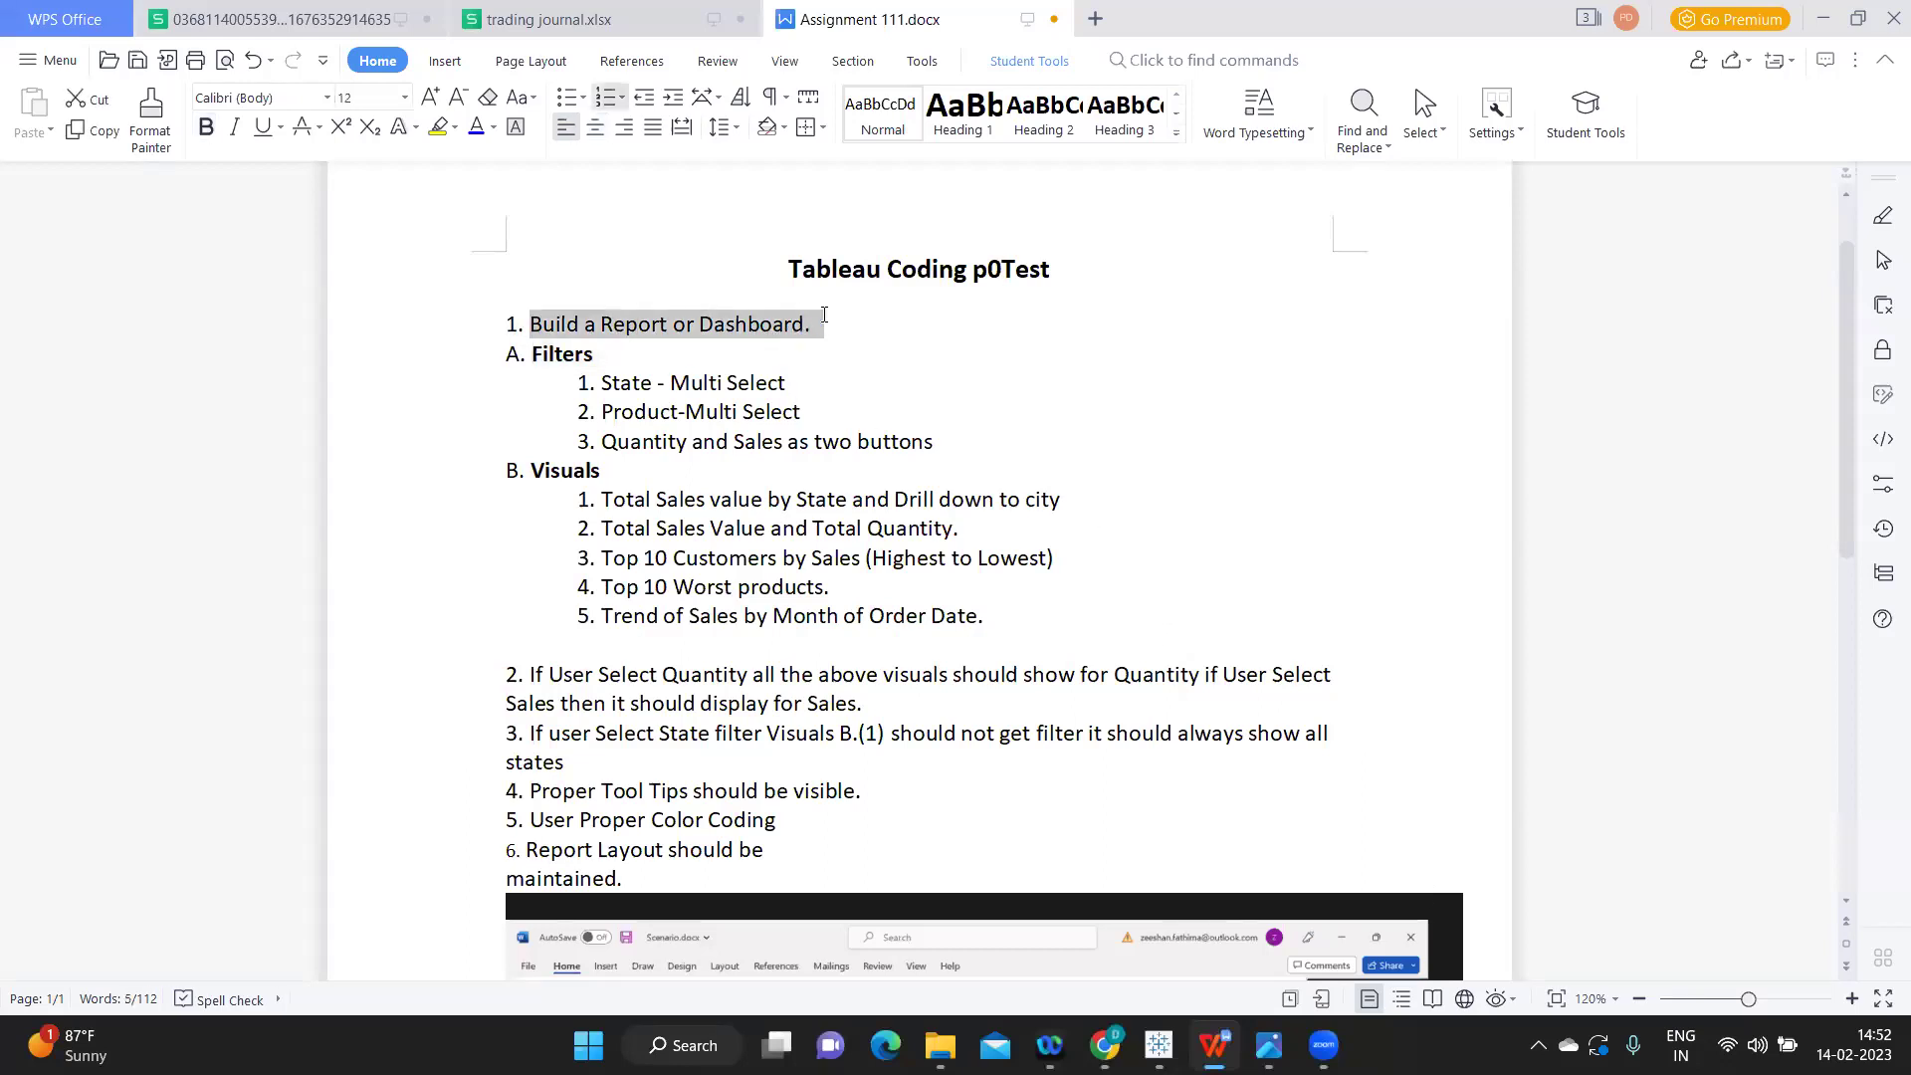
{"action": "left_click", "coordinate": [826, 321]}
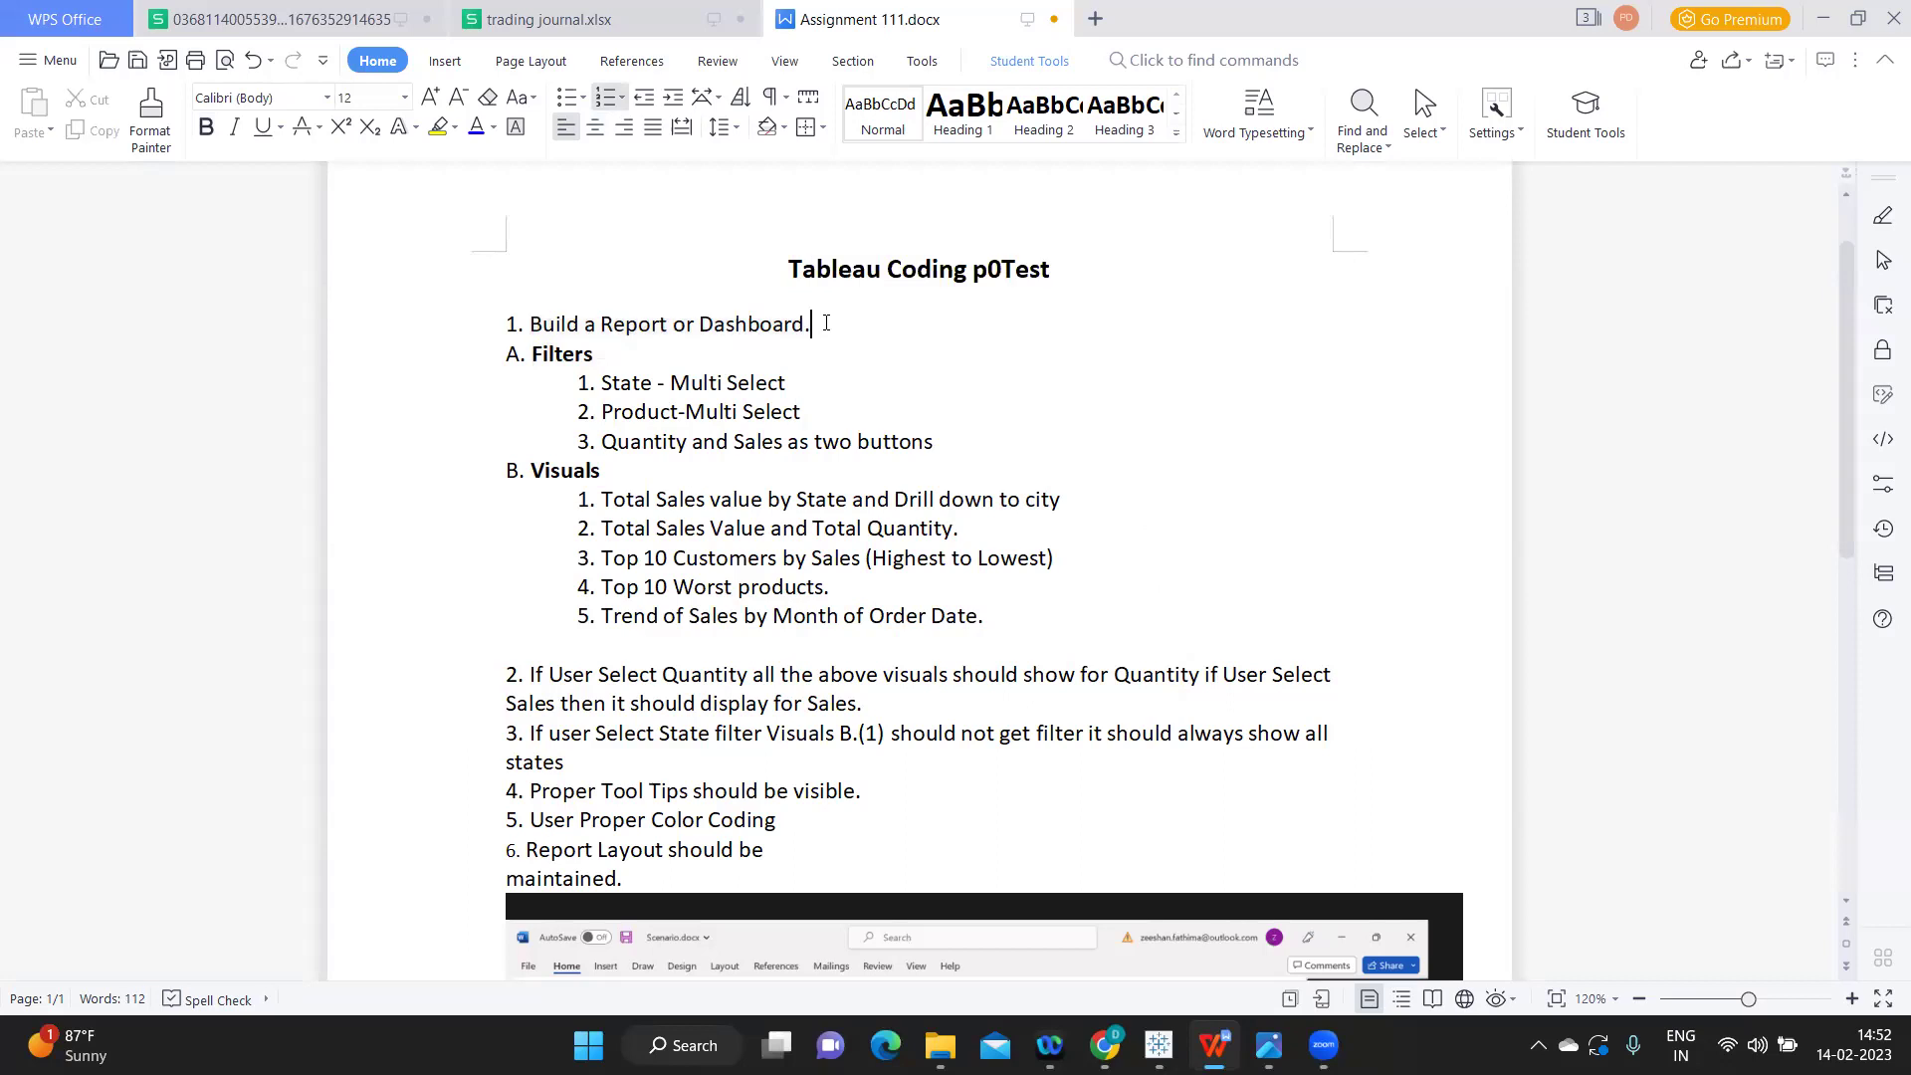
{"action": "type", "text": "-> Sample Superstore"}
- Indent the lettered Filters and Visuals headings slightly beneath the first requirement
{"action": "left_click_drag", "start_coordinate": [516, 355], "coordinate": [559, 360]}
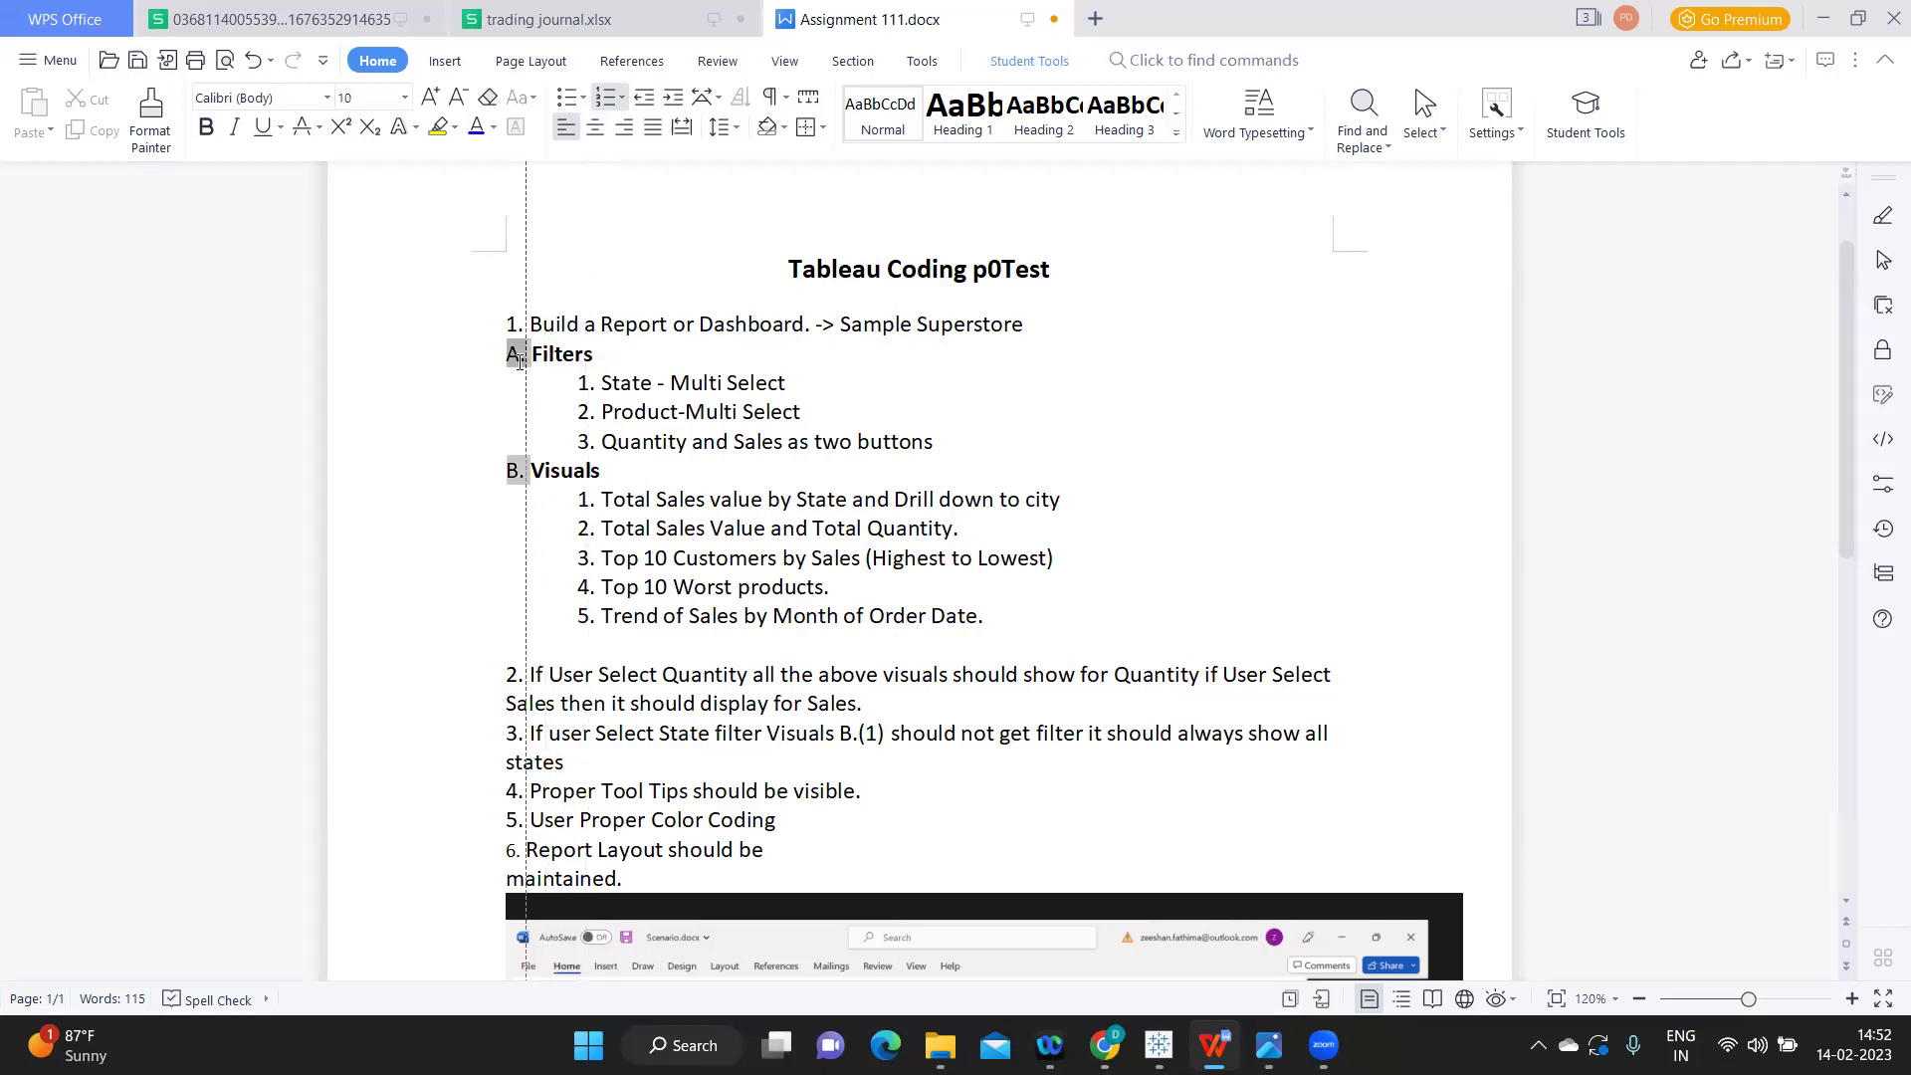
{"action": "left_click", "coordinate": [570, 390]}
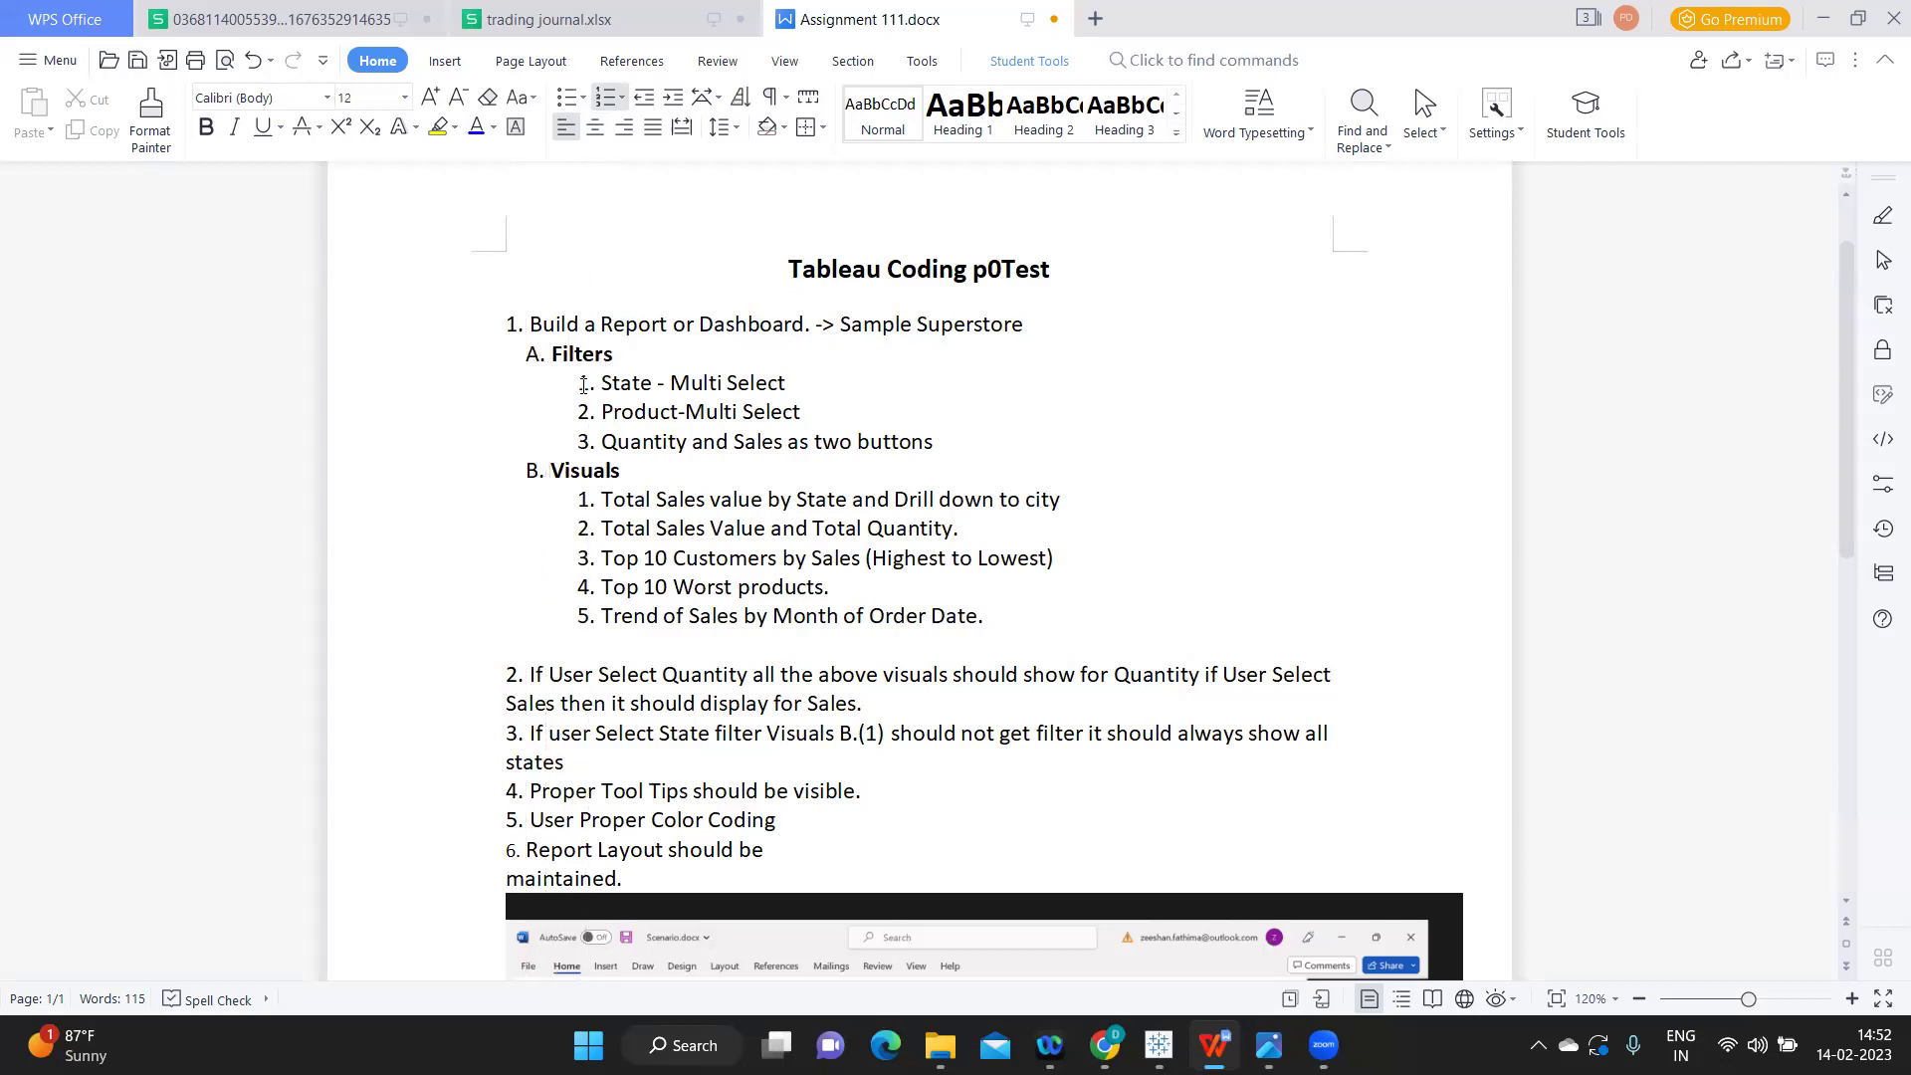
{"action": "left_click", "coordinate": [582, 383]}
- Review the filter requirements for State, Product, and the Quantity and Sales buttons
{"action": "left_click_drag", "start_coordinate": [798, 383], "coordinate": [581, 388]}
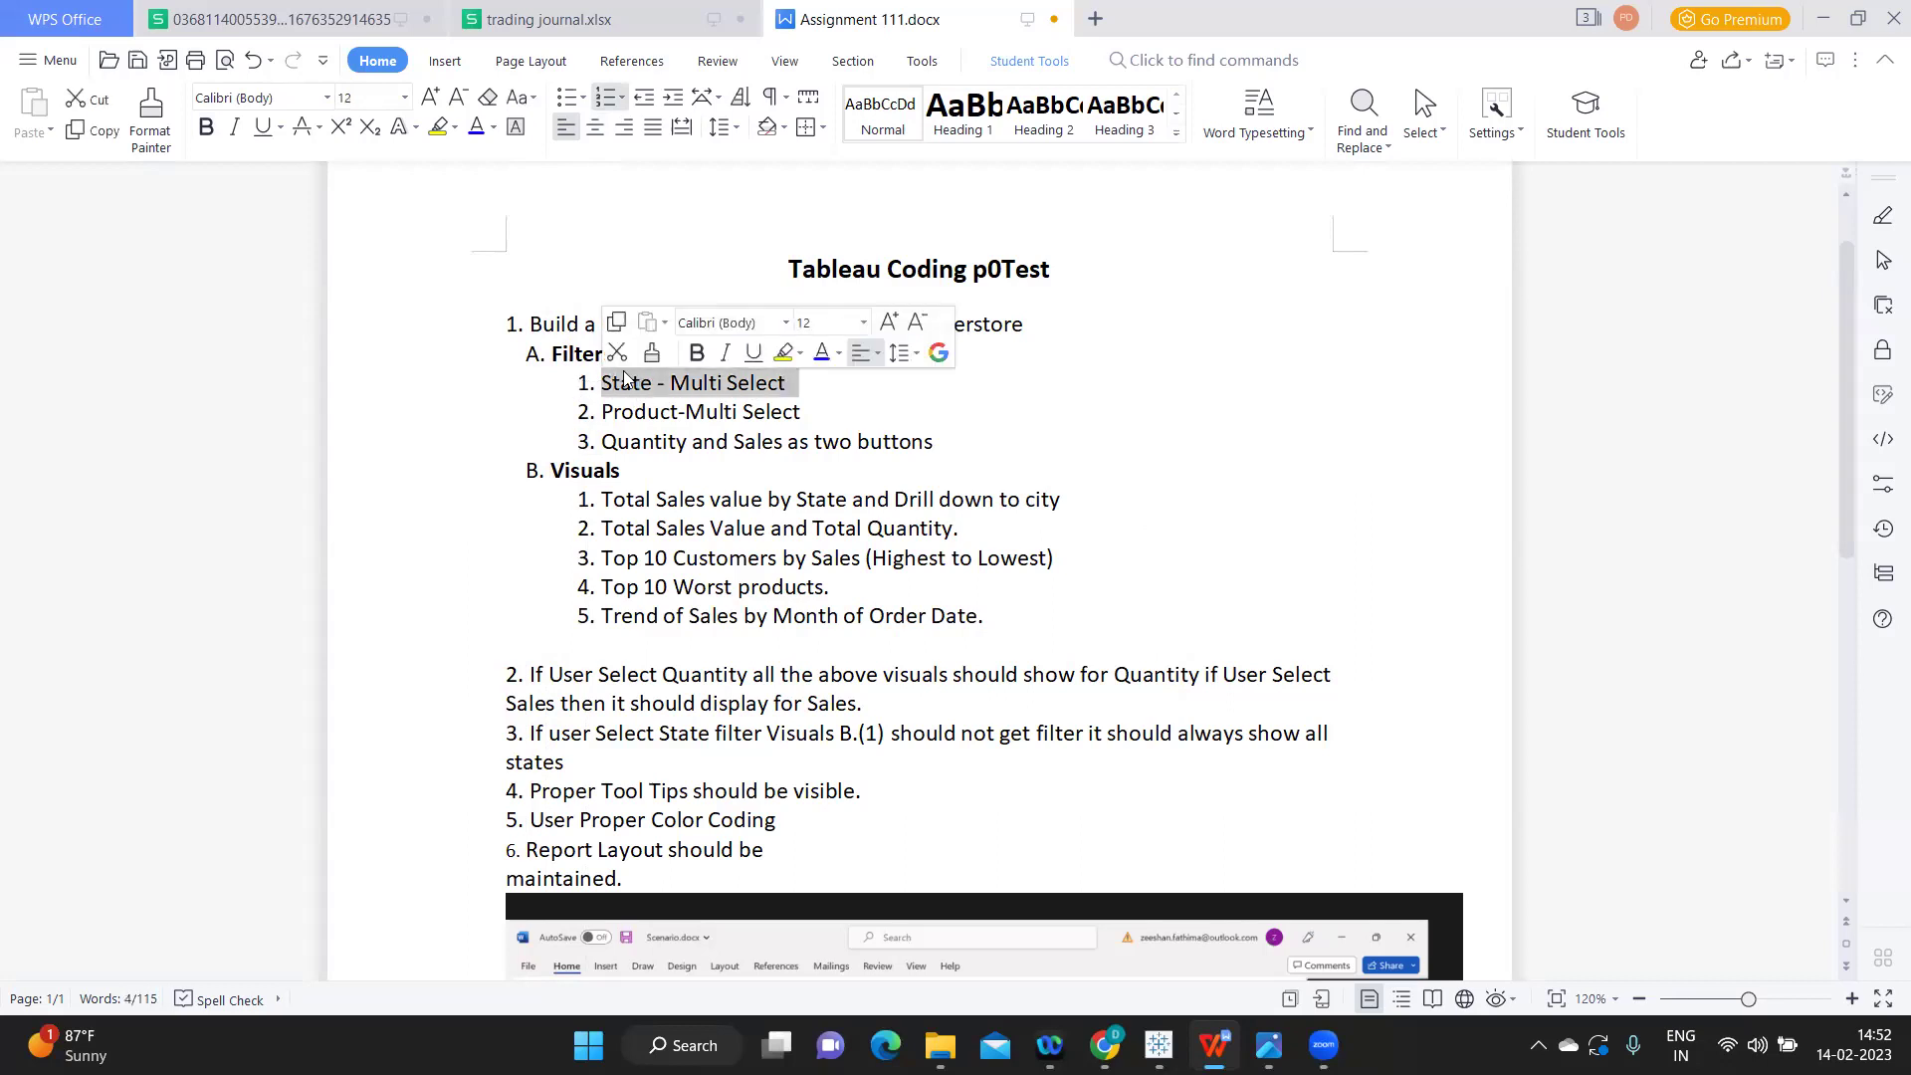
{"action": "double_click", "coordinate": [622, 384]}
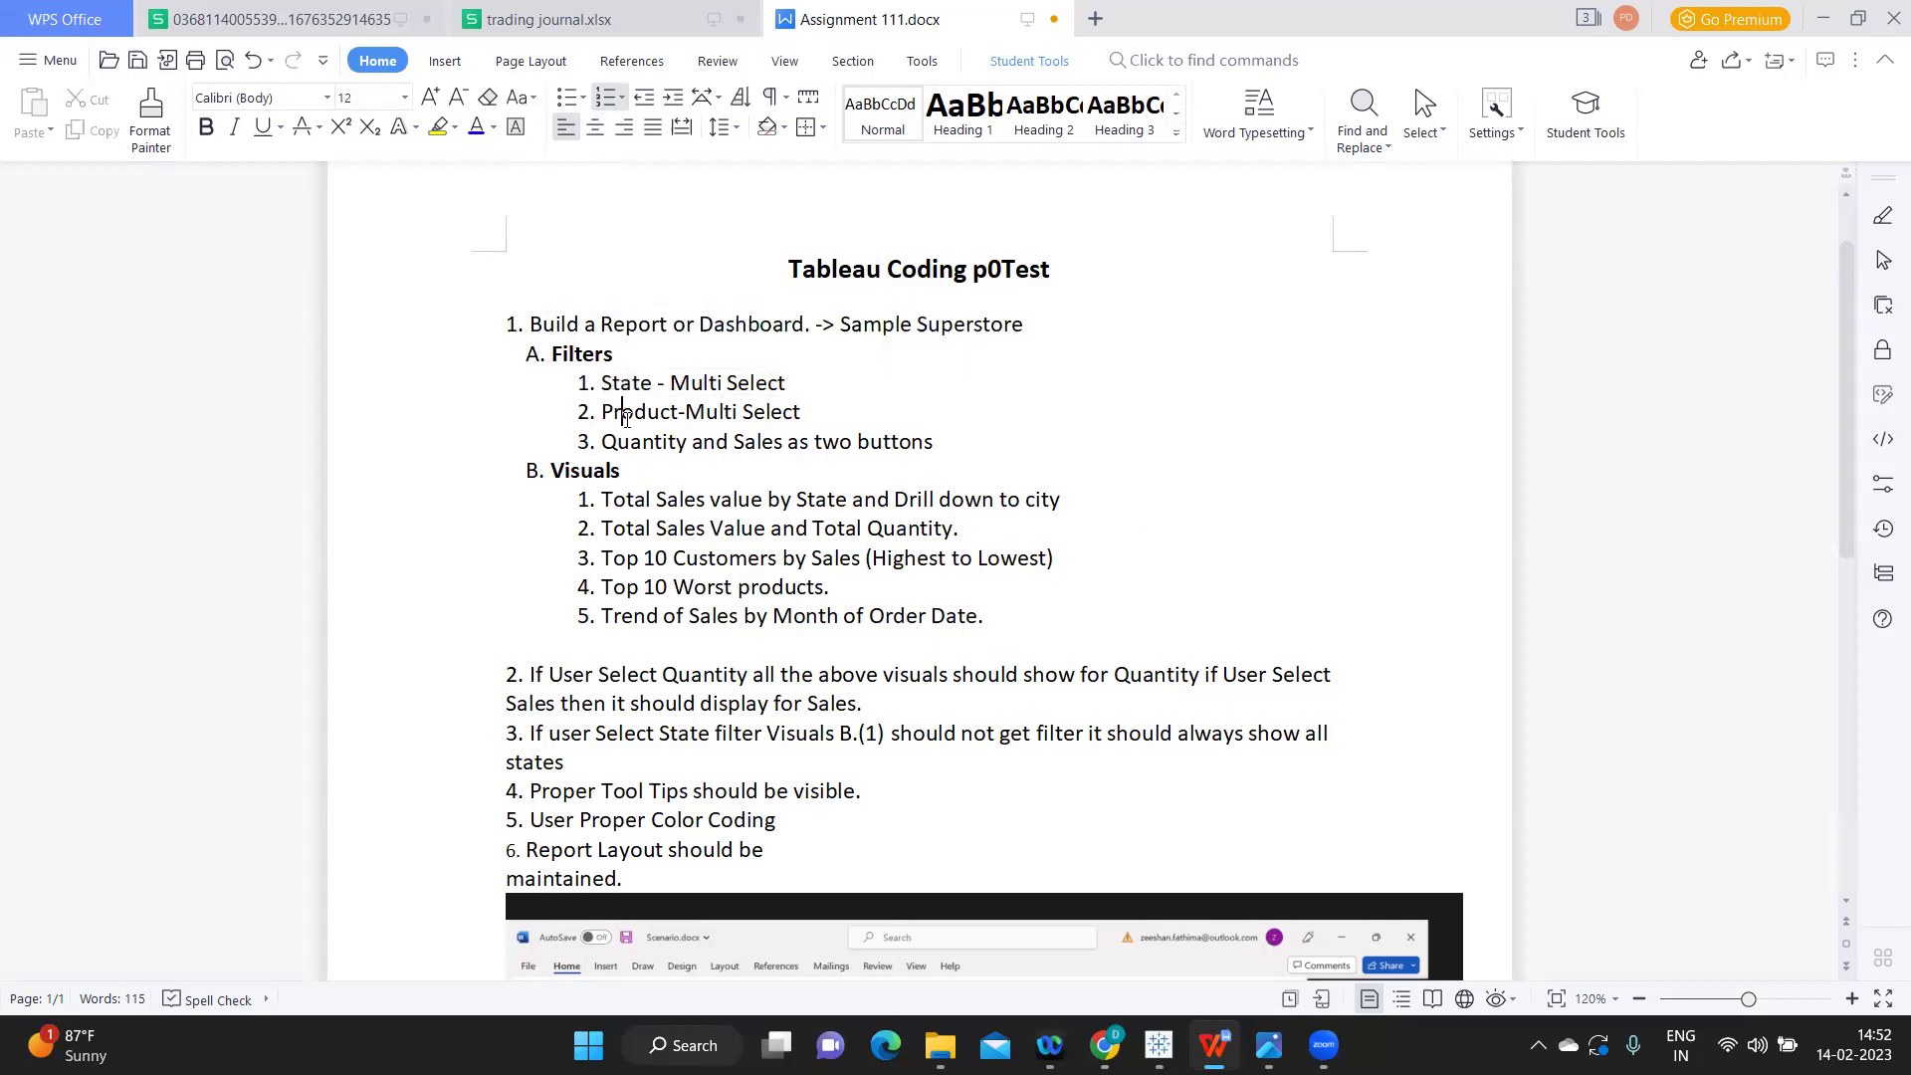
{"action": "double_click", "coordinate": [627, 416]}
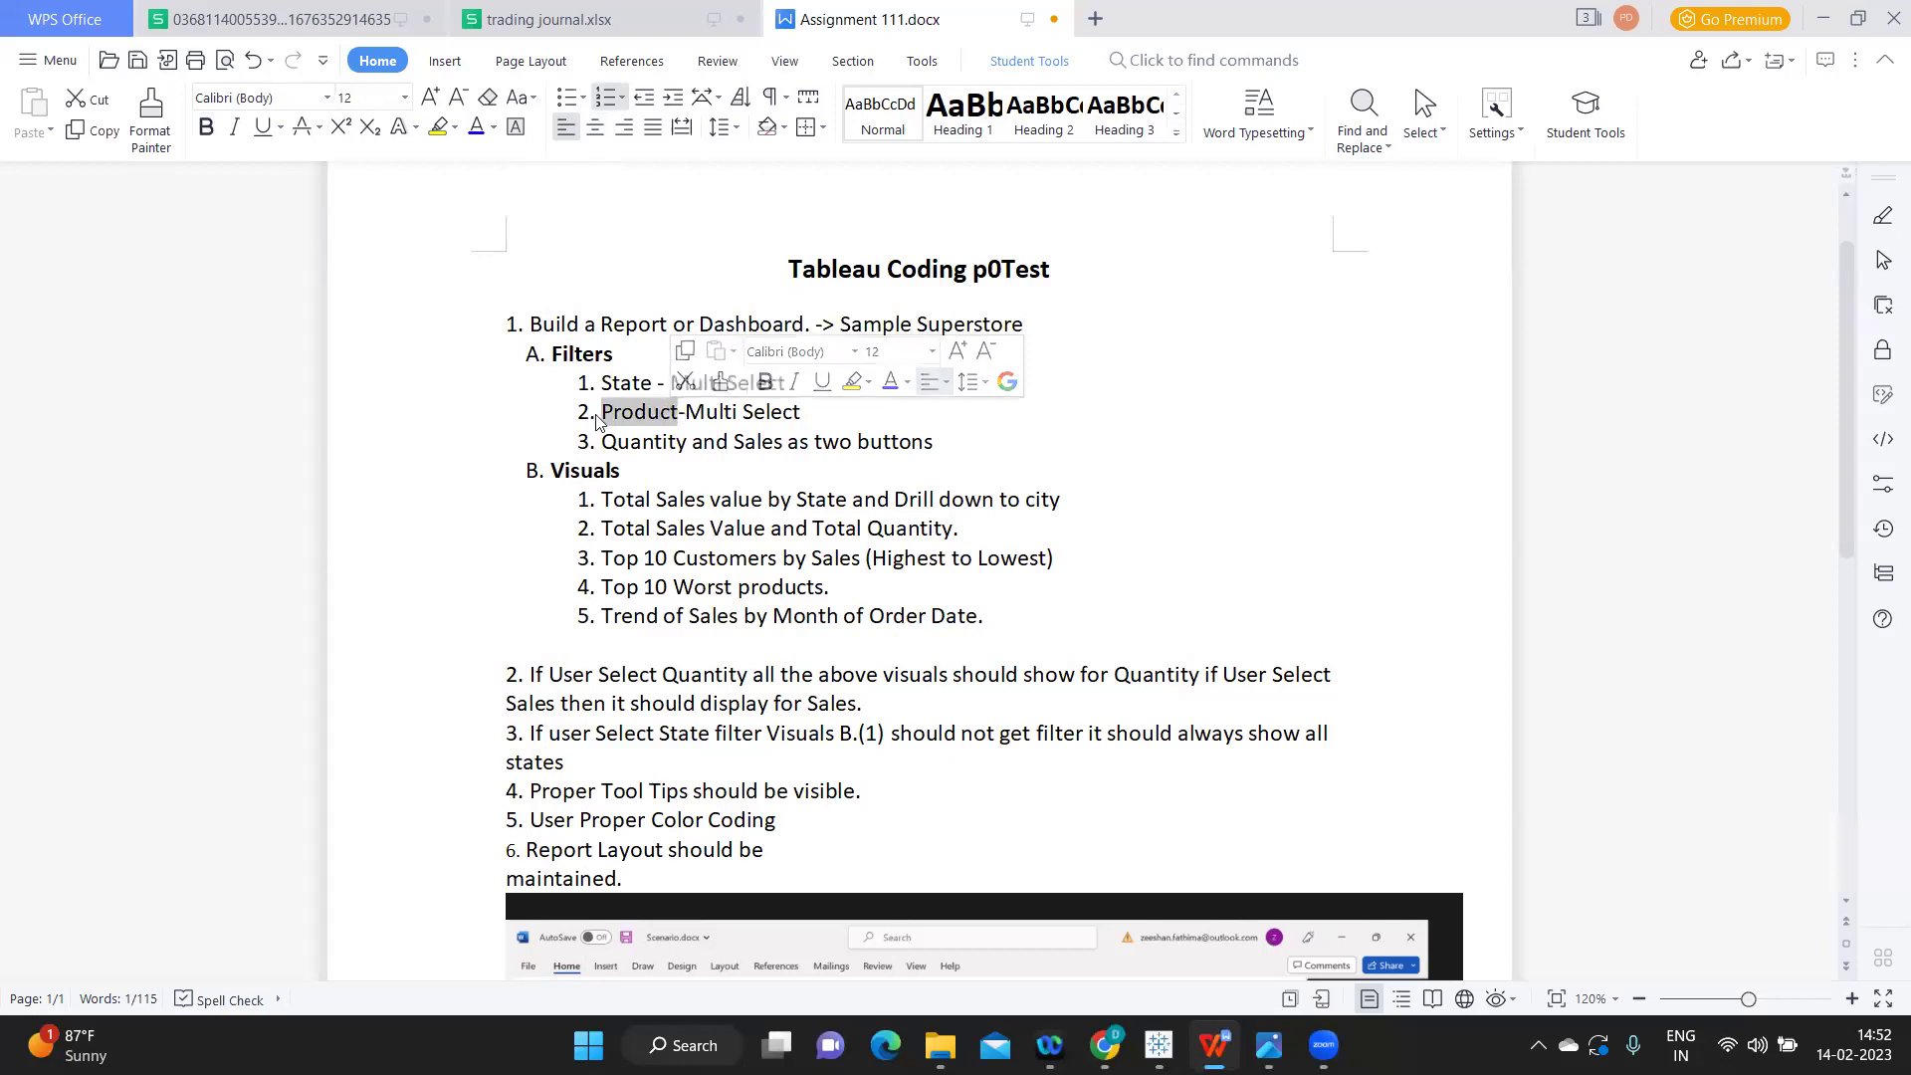
{"action": "left_click", "coordinate": [617, 414]}
{"action": "double_click", "coordinate": [633, 444]}
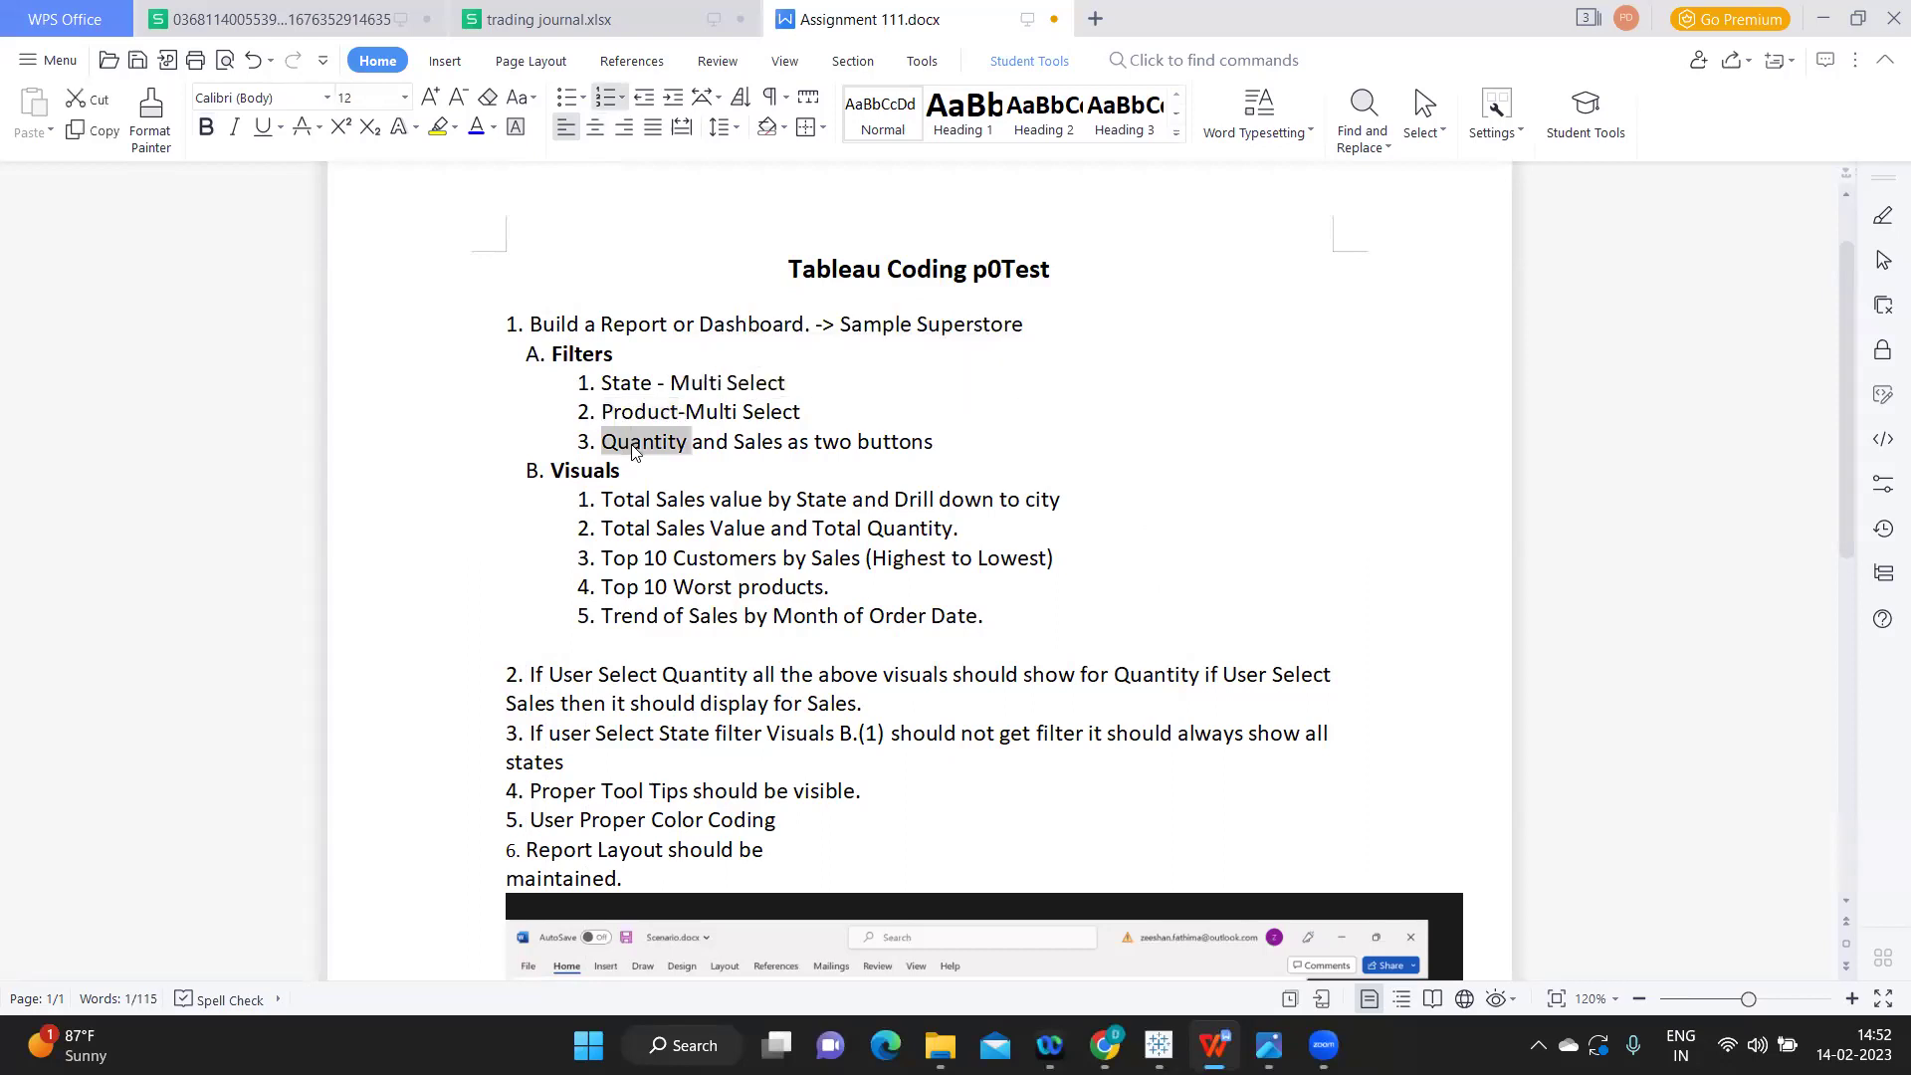
{"action": "double_click", "coordinate": [755, 444]}
{"action": "left_click", "coordinate": [956, 442]}
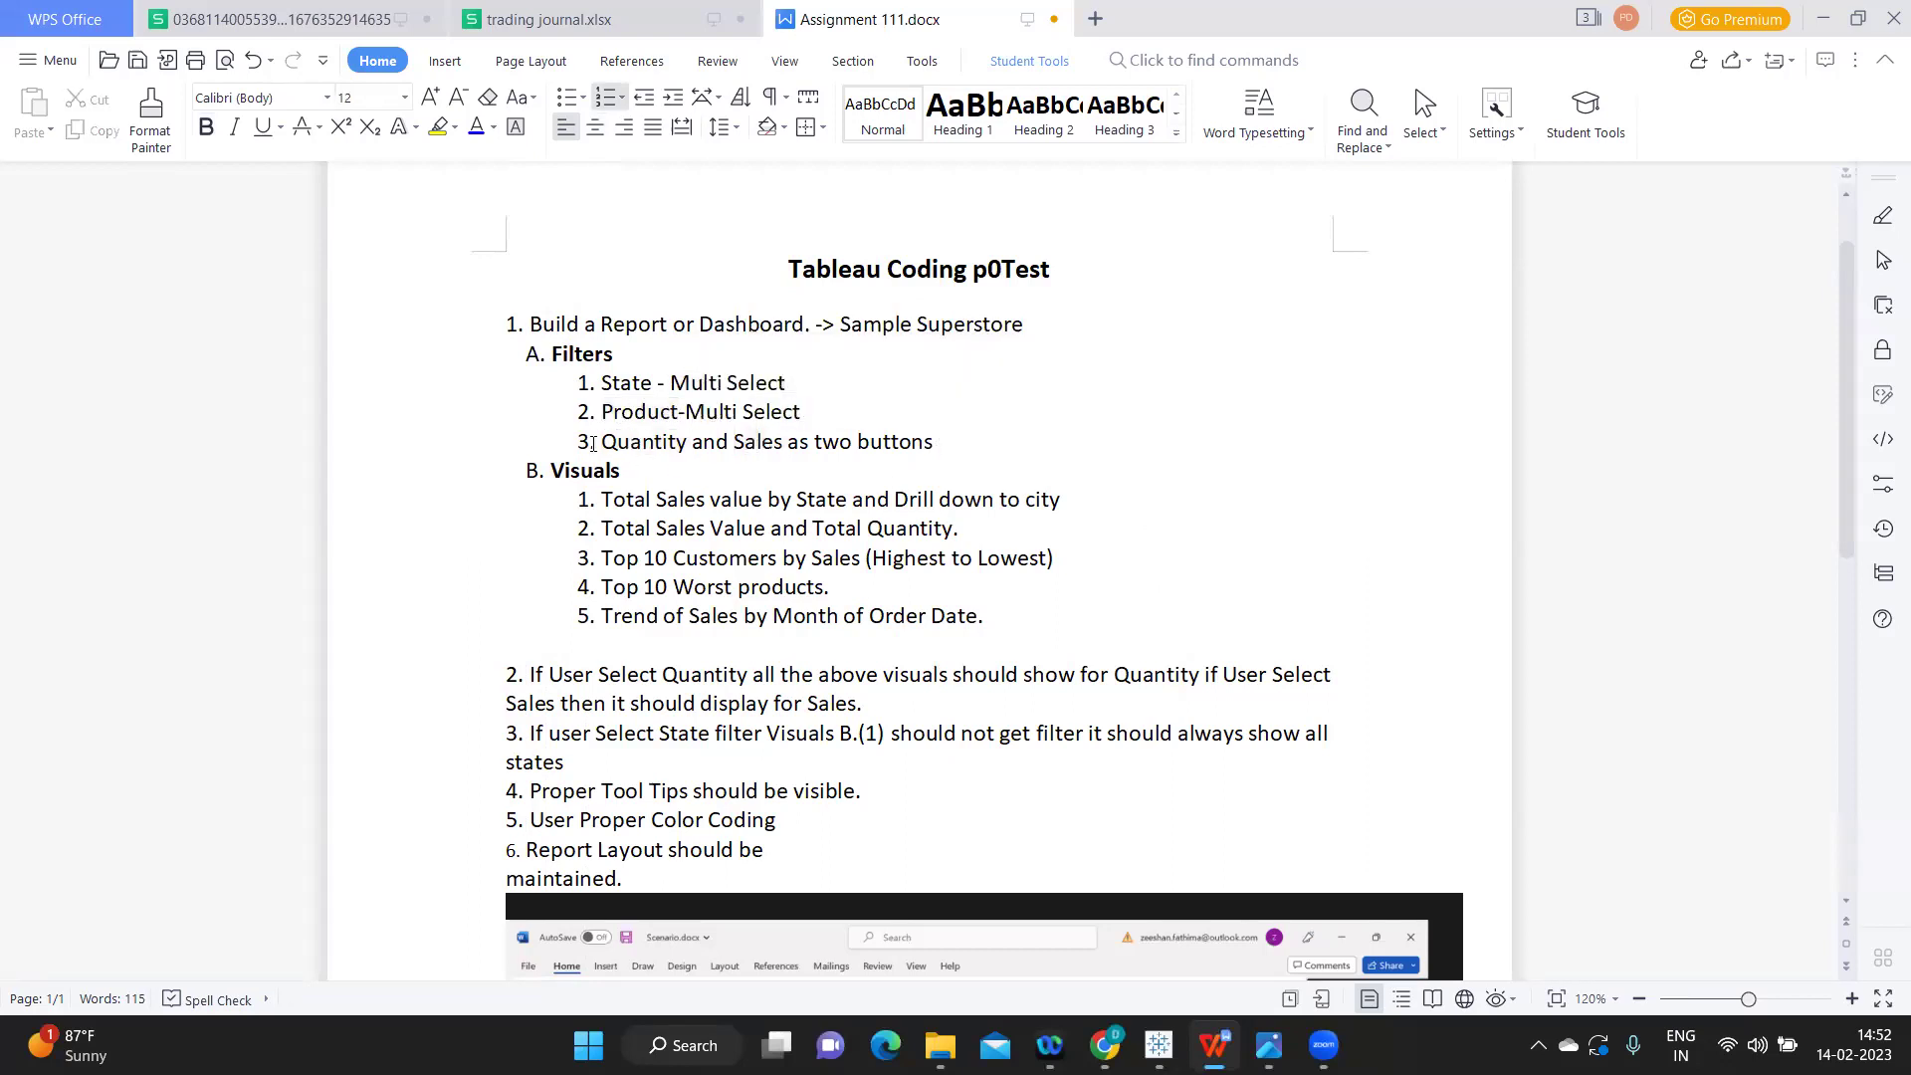
- Reduce the filter list's indent slightly and append "-> Functionality using parameter" to the Quantity and Sales buttons item
{"action": "mouse_move", "coordinate": [590, 441]}
{"action": "left_mouse_down"}
{"action": "mouse_move", "coordinate": [782, 443]}
{"action": "mouse_move", "coordinate": [505, 443]}
{"action": "mouse_move", "coordinate": [565, 443]}
{"action": "left_mouse_up"}
{"action": "left_click", "coordinate": [948, 447]}
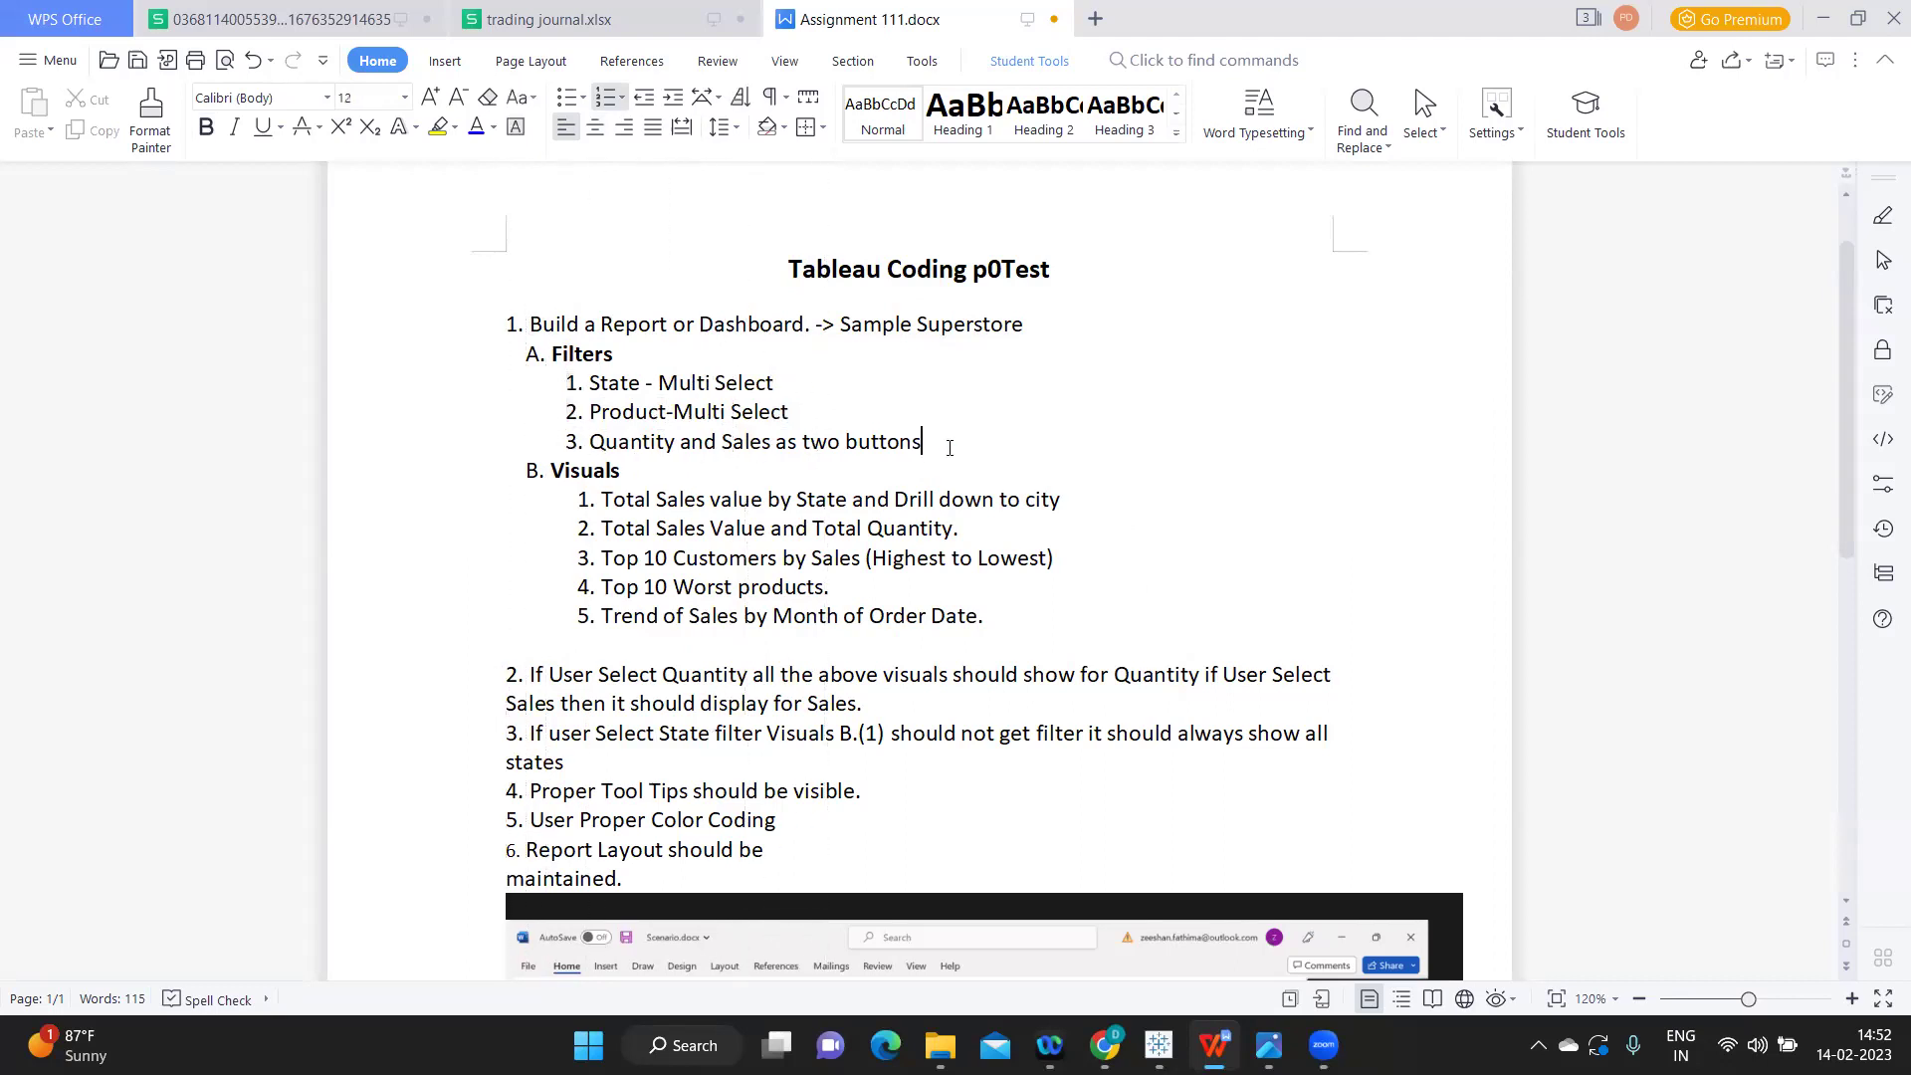
{"action": "type", "text": "-> Functionalo"}
{"action": "key", "text": "BackSpace"}
{"action": "type", "text": "ity using parameter"}
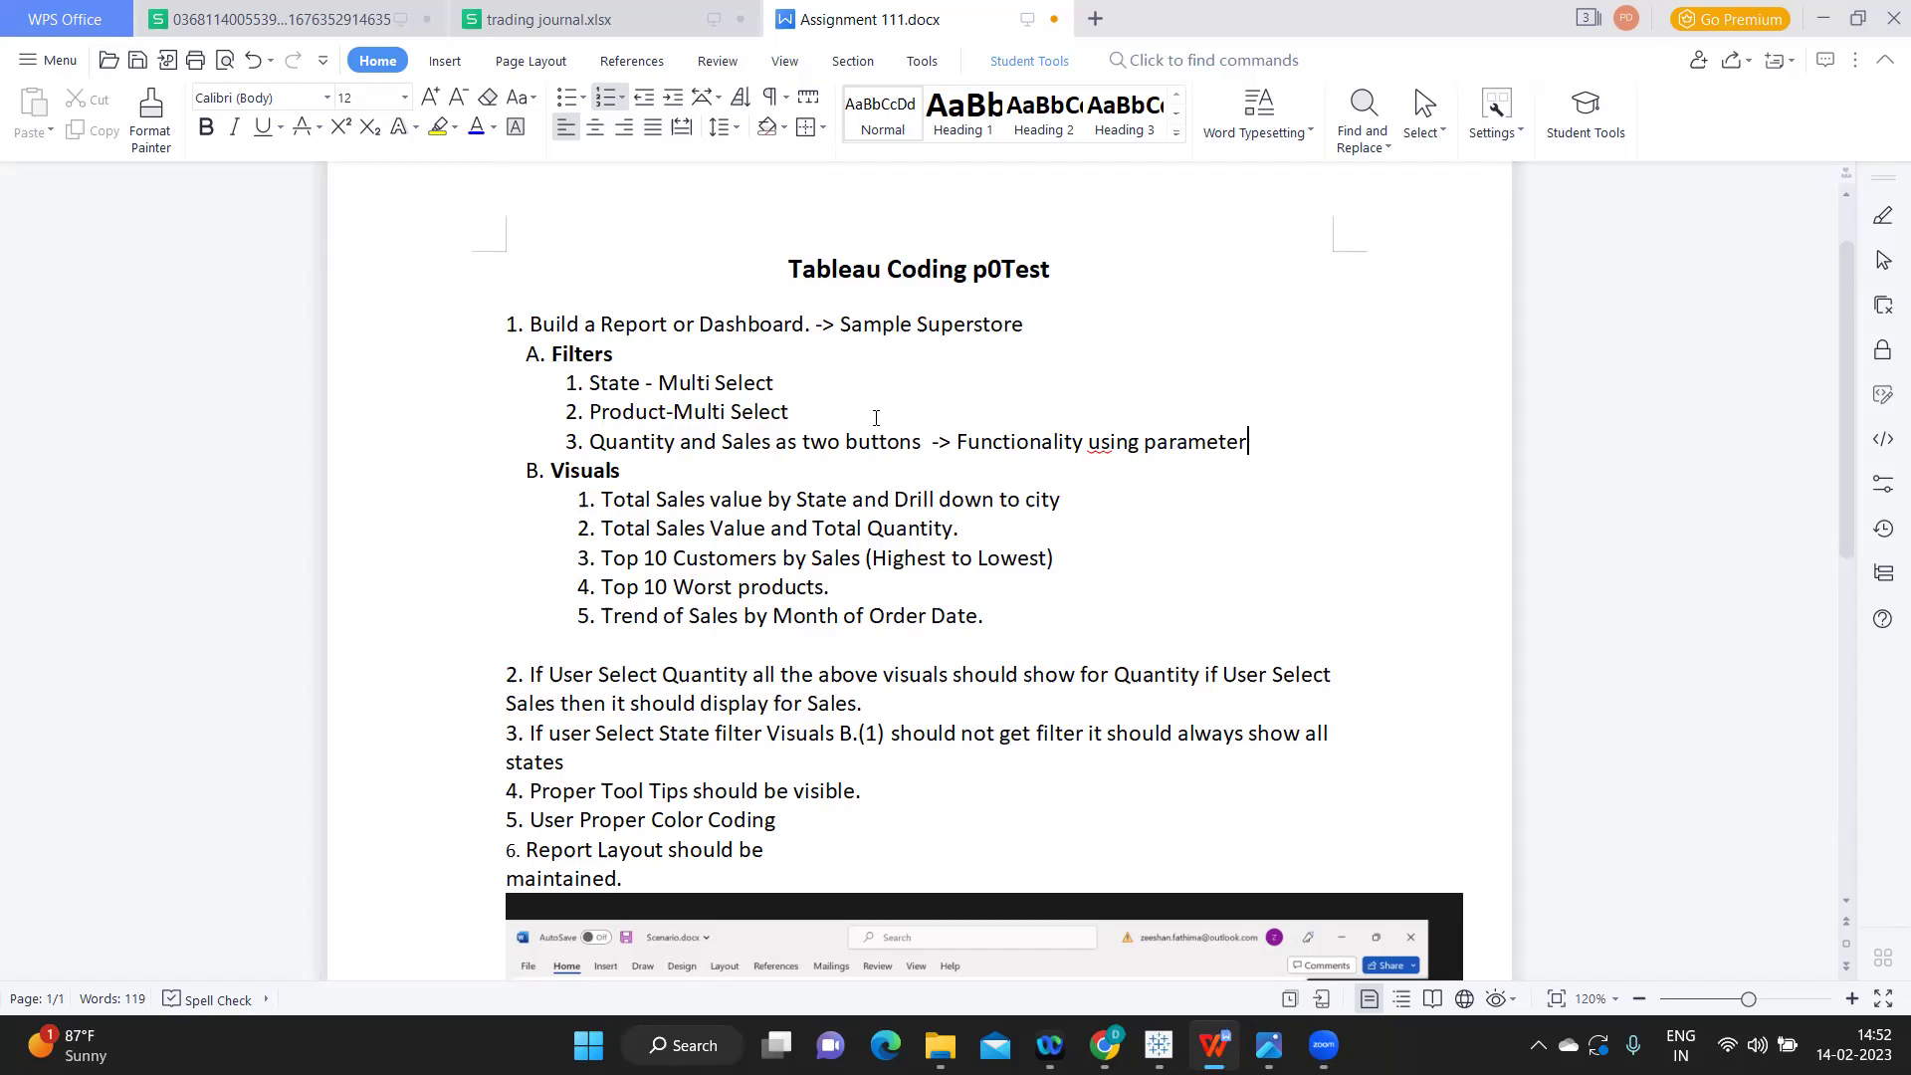
- Compare the parameter-based Quantity and Sales item with the State and Product multi-select filters
{"action": "left_click_drag", "start_coordinate": [588, 444], "coordinate": [985, 466]}
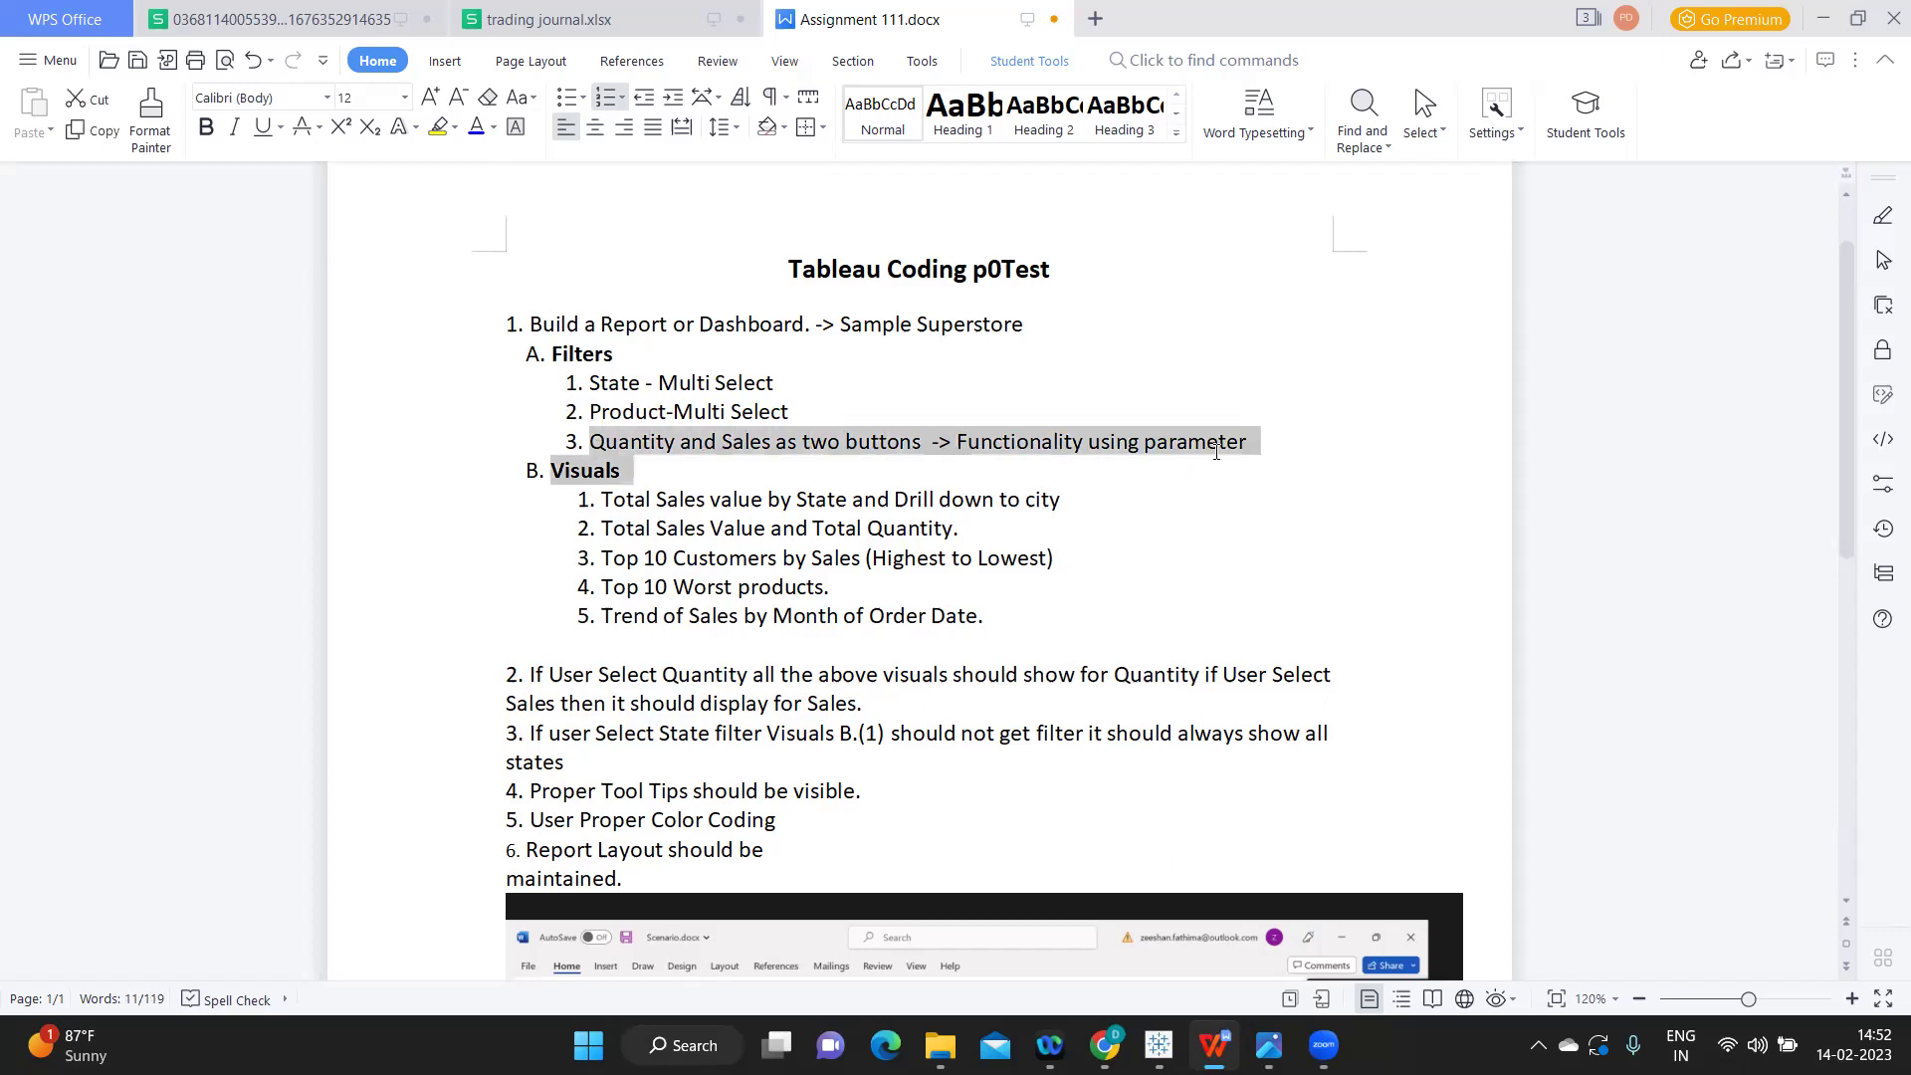
{"action": "left_click_drag", "start_coordinate": [1216, 451], "coordinate": [1238, 449]}
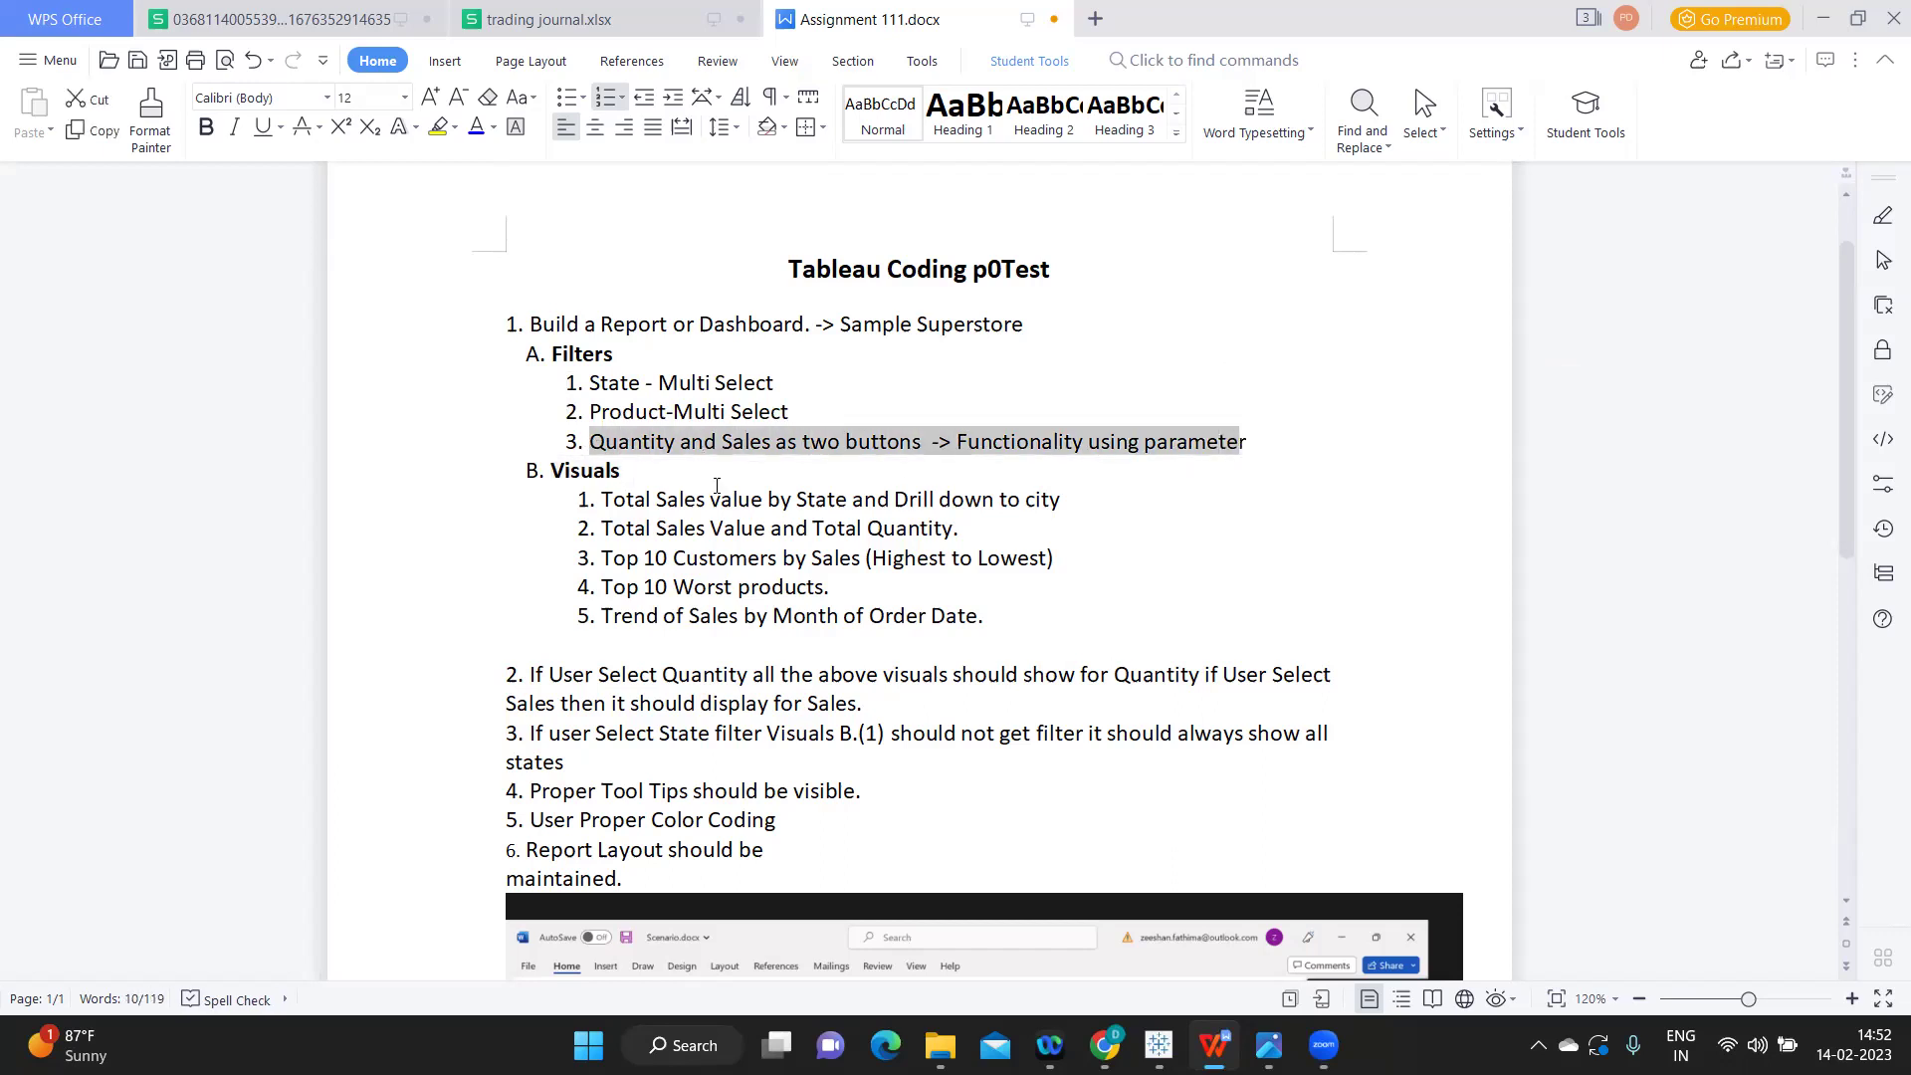
{"action": "left_click", "coordinate": [627, 385]}
{"action": "left_click_drag", "start_coordinate": [590, 385], "coordinate": [794, 412]}
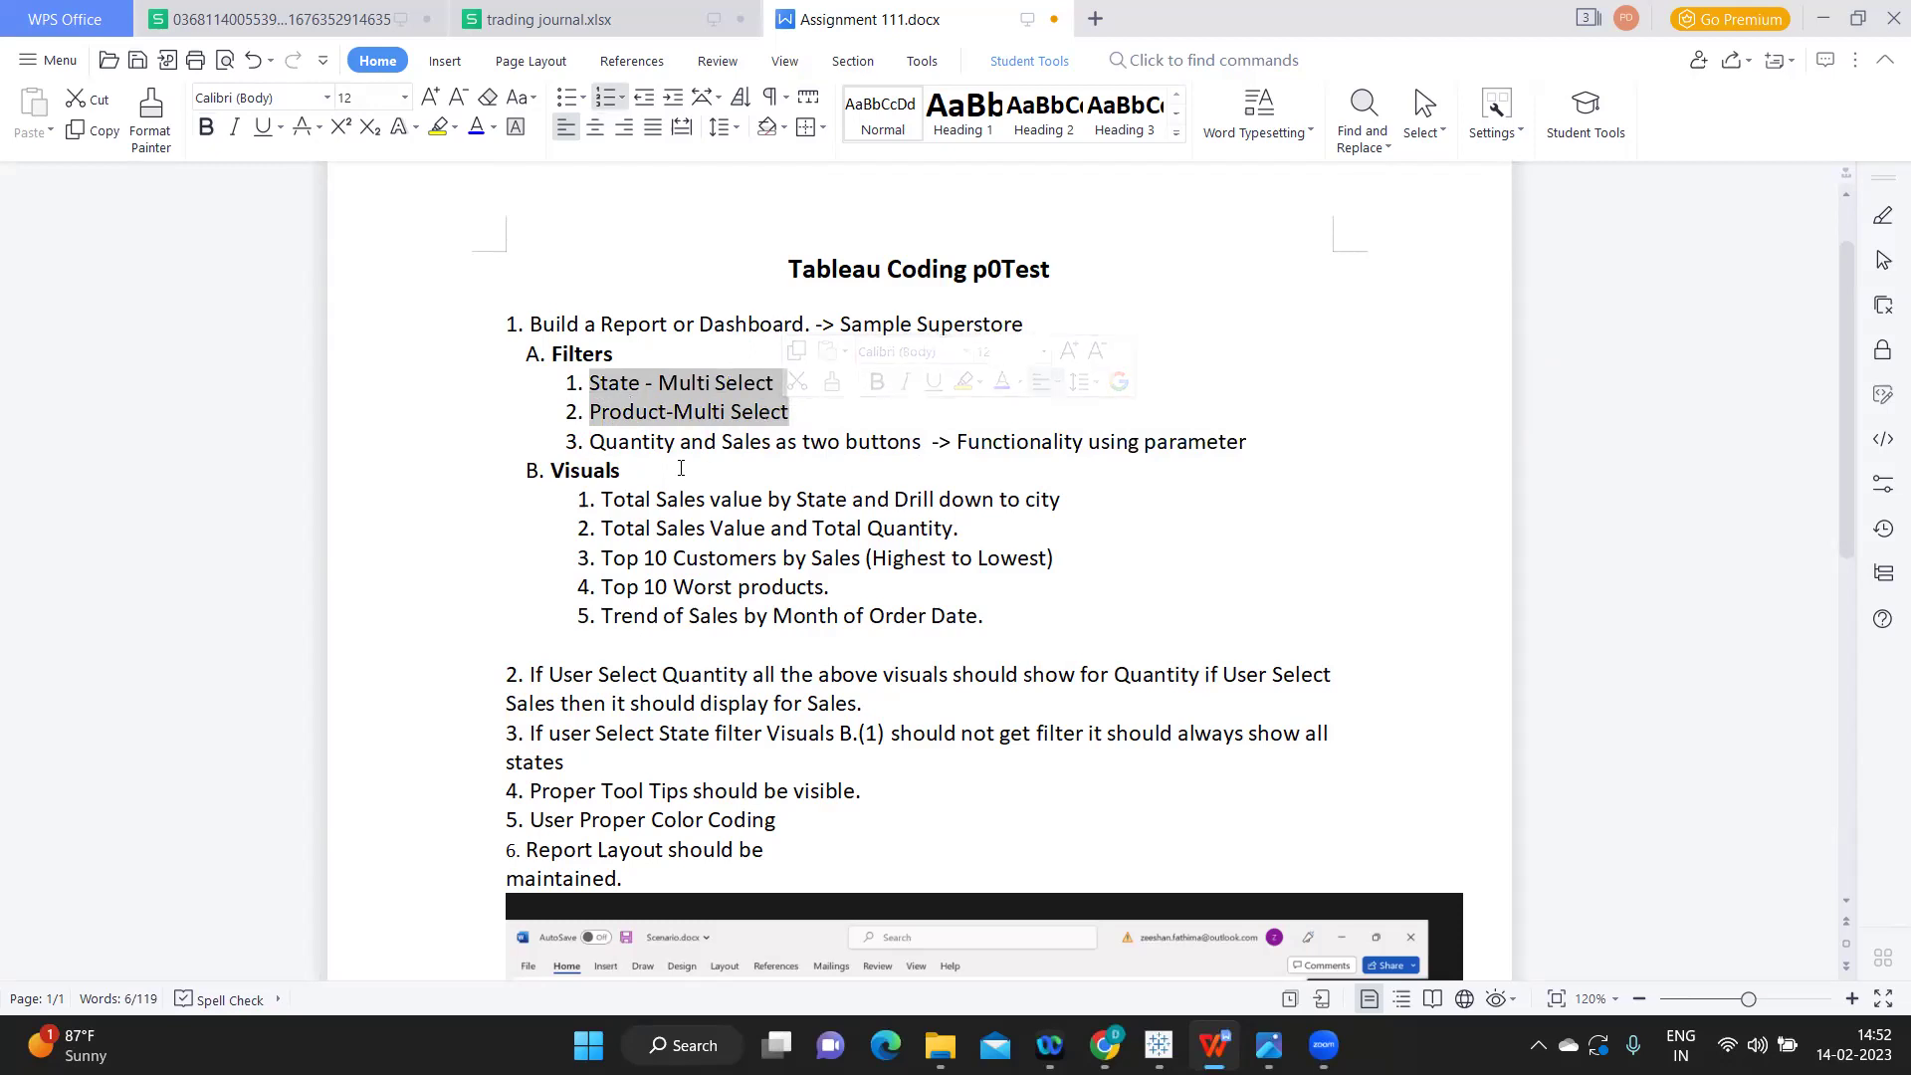
{"action": "left_click", "coordinate": [627, 445]}
{"action": "left_click", "coordinate": [731, 443]}
{"action": "left_click", "coordinate": [816, 444]}
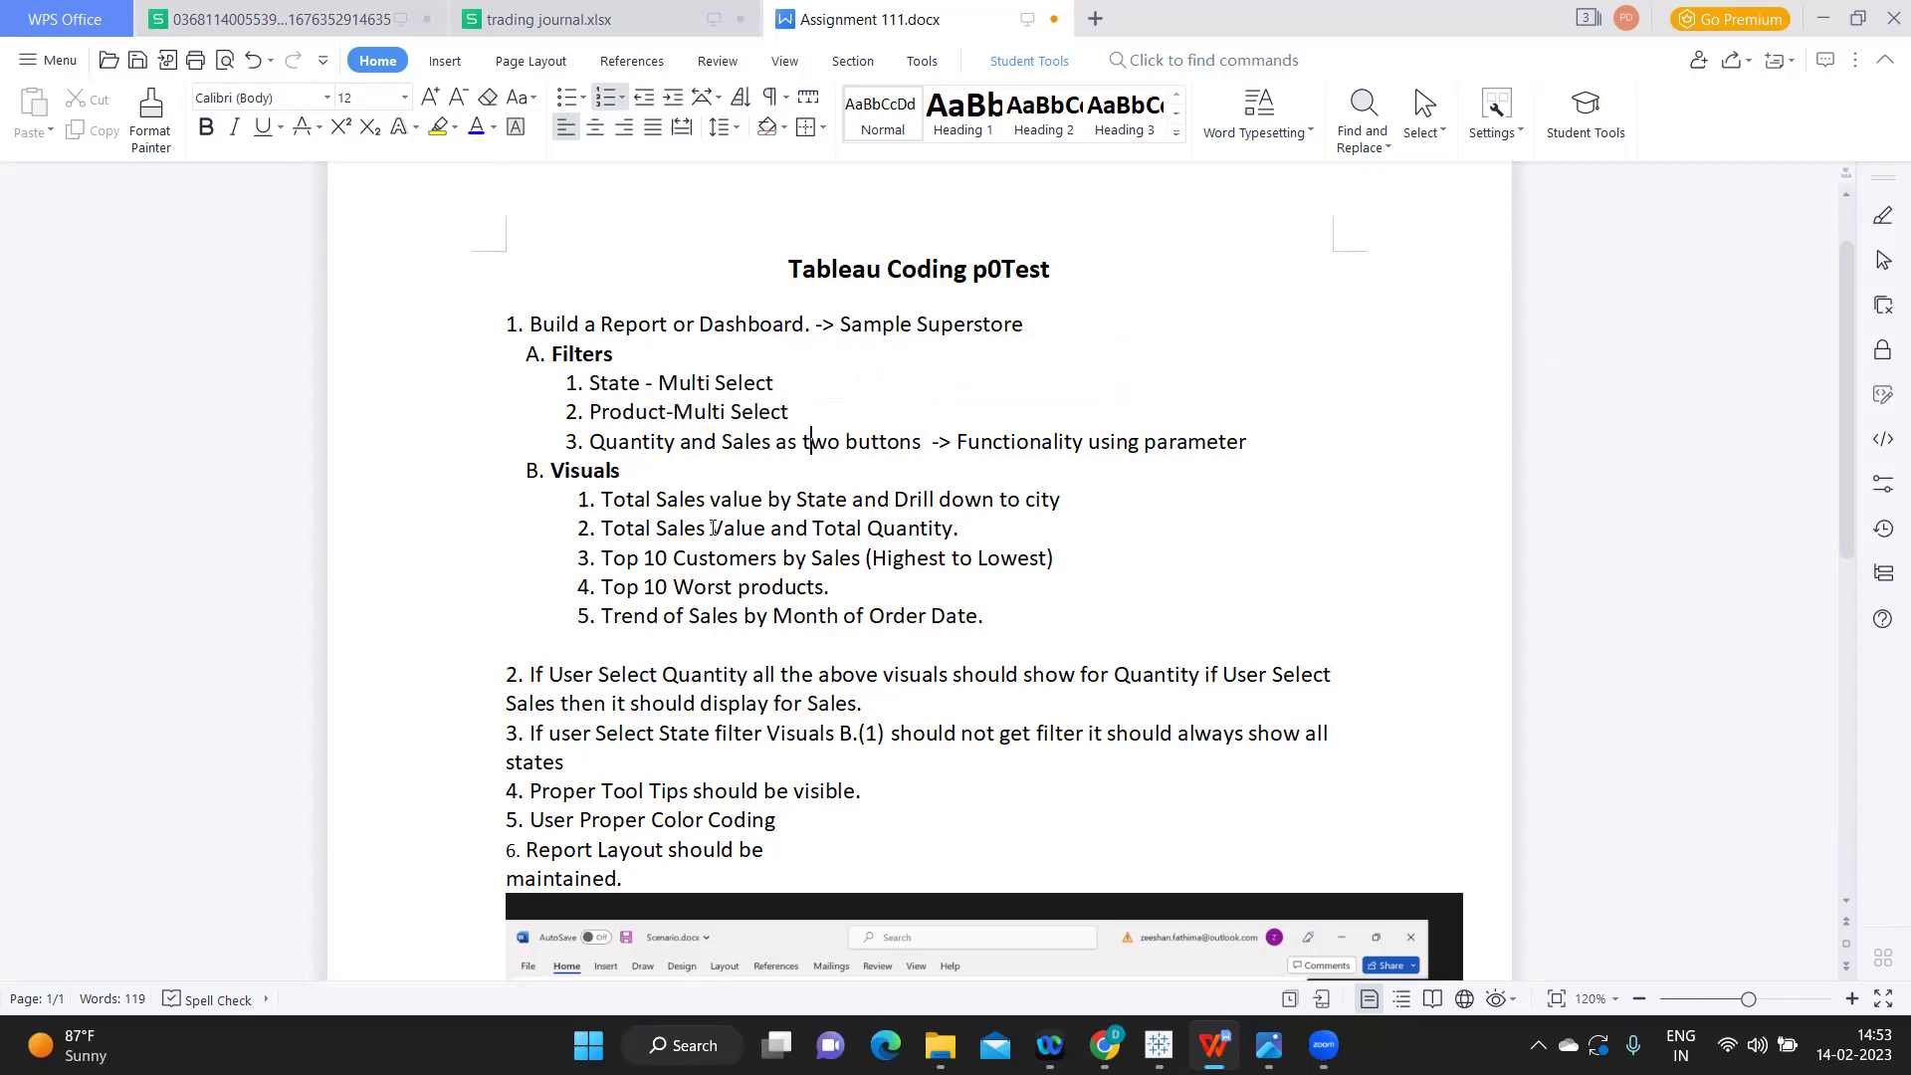
- Indent the lettered Filters and Visuals headings further and shift the numbered Visuals list slightly inward
{"action": "scroll", "coordinate": [815, 444], "scroll_direction": "down", "scroll_amount": 1}
{"action": "left_click_drag", "start_coordinate": [528, 269], "coordinate": [551, 375]}
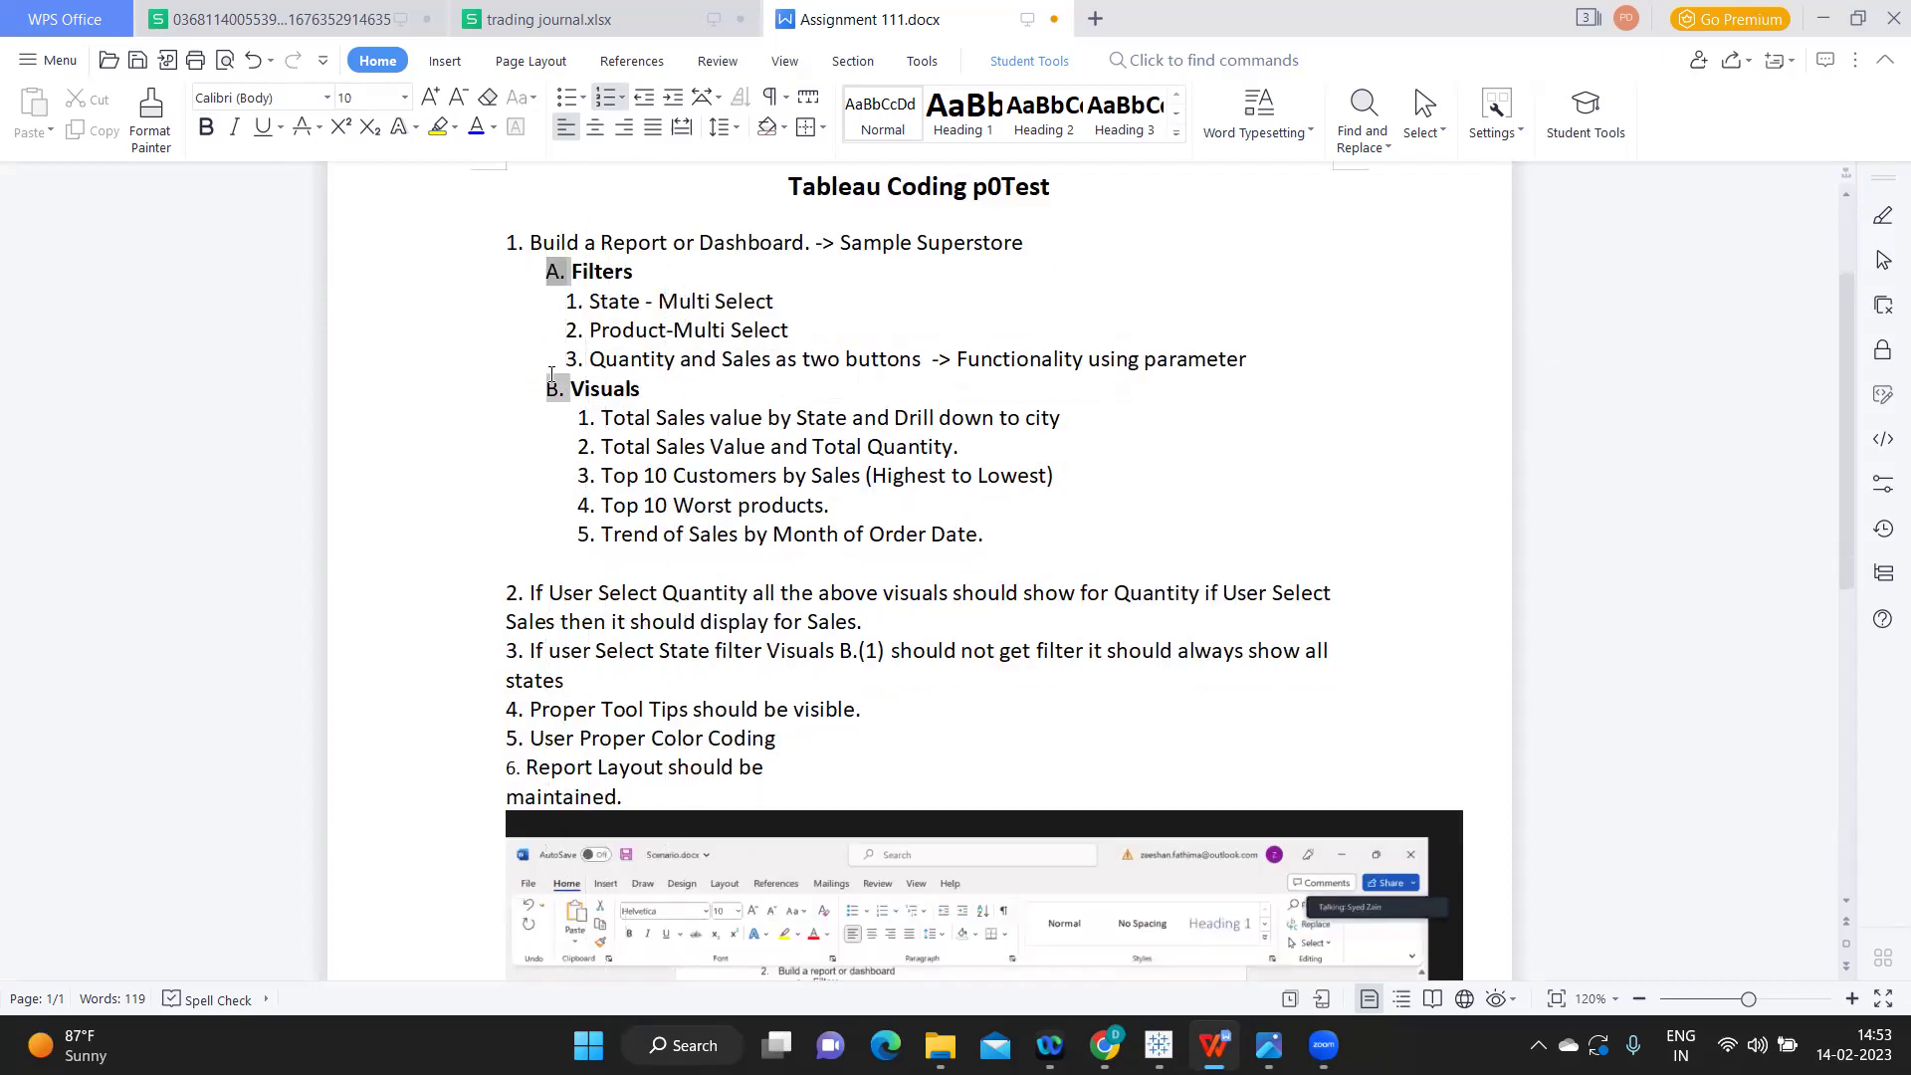
{"action": "left_click", "coordinate": [602, 408]}
{"action": "left_click", "coordinate": [584, 419]}
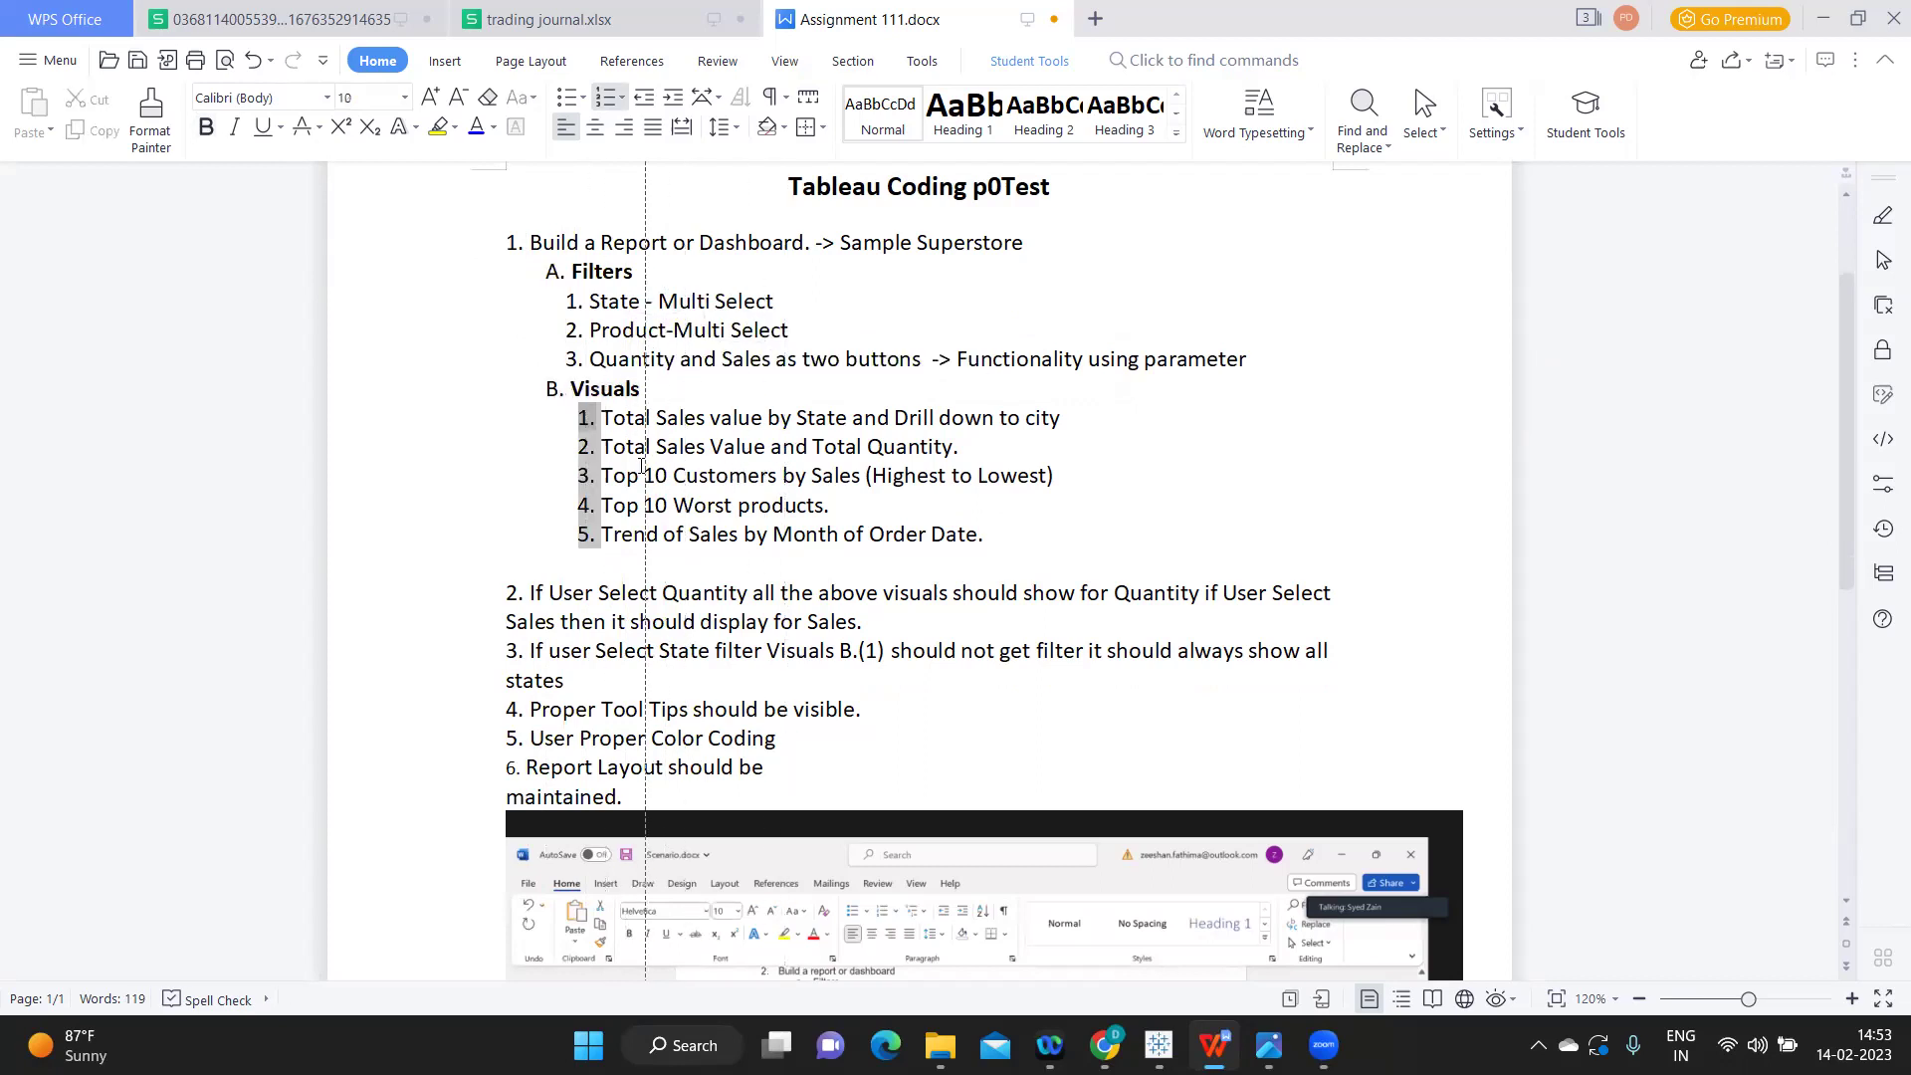
{"action": "left_click_drag", "start_coordinate": [584, 474], "coordinate": [592, 474]}
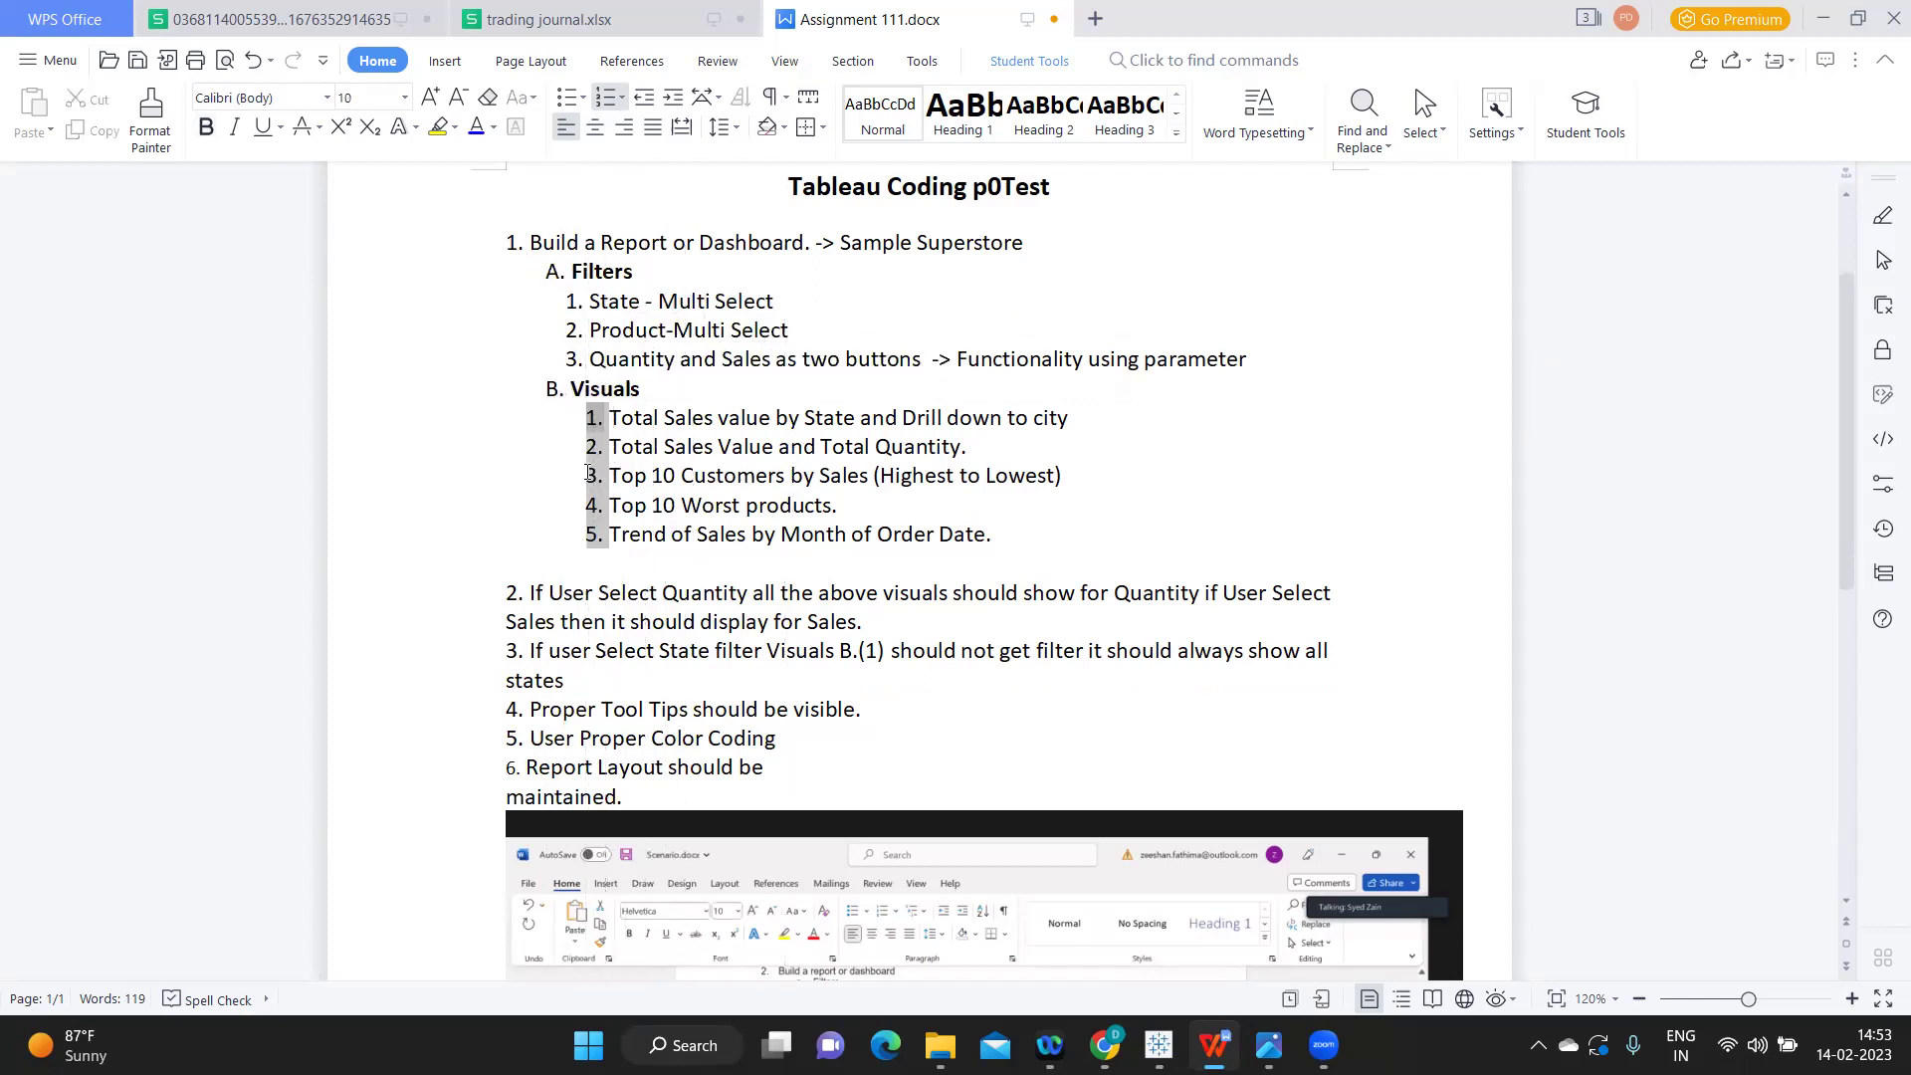
{"action": "left_click", "coordinate": [800, 418]}
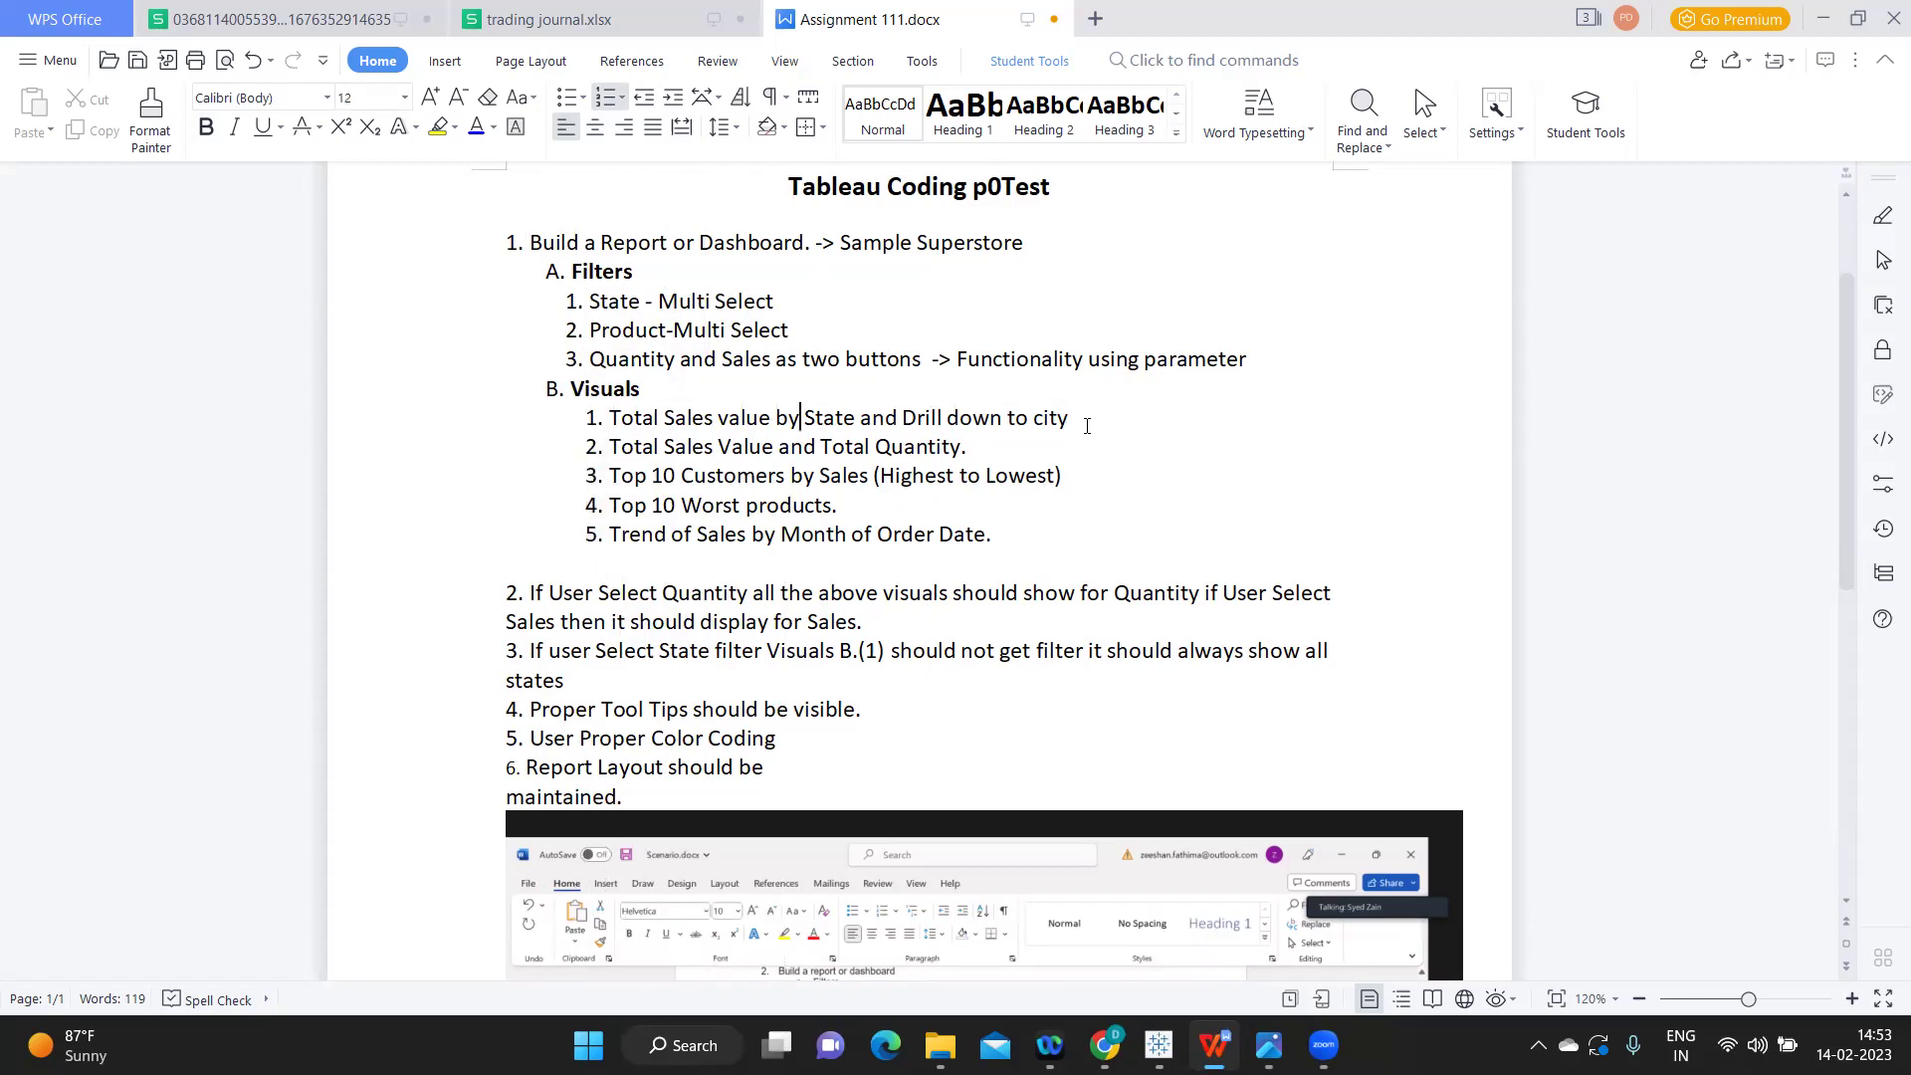
- Read the Visuals requirements covering totals, top 10 customers, top 10 worst products and the monthly sales trend
{"action": "left_click_drag", "start_coordinate": [660, 447], "coordinate": [932, 460]}
{"action": "left_click_drag", "start_coordinate": [620, 477], "coordinate": [872, 474]}
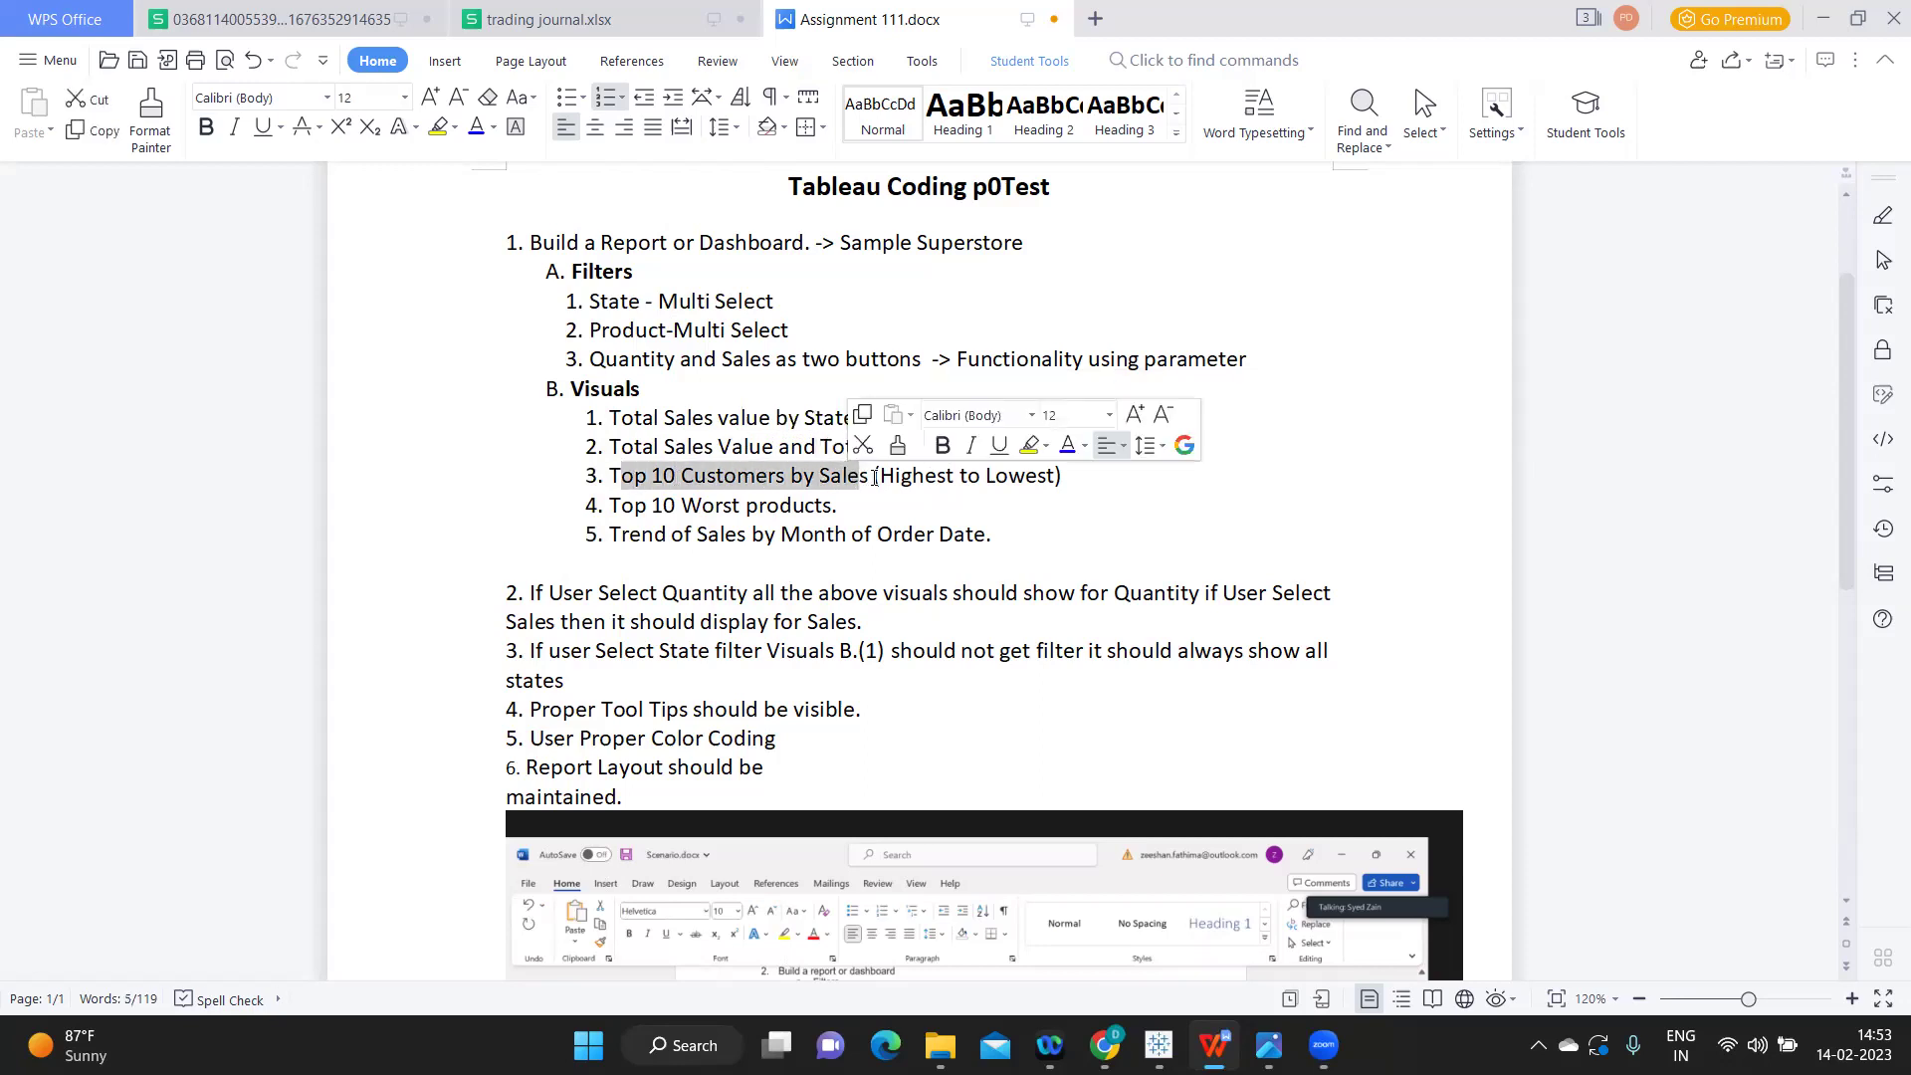
{"action": "left_click", "coordinate": [872, 475]}
{"action": "left_click_drag", "start_coordinate": [1105, 480], "coordinate": [852, 506]}
{"action": "left_click", "coordinate": [627, 506]}
{"action": "left_click_drag", "start_coordinate": [1000, 534], "coordinate": [607, 534]}
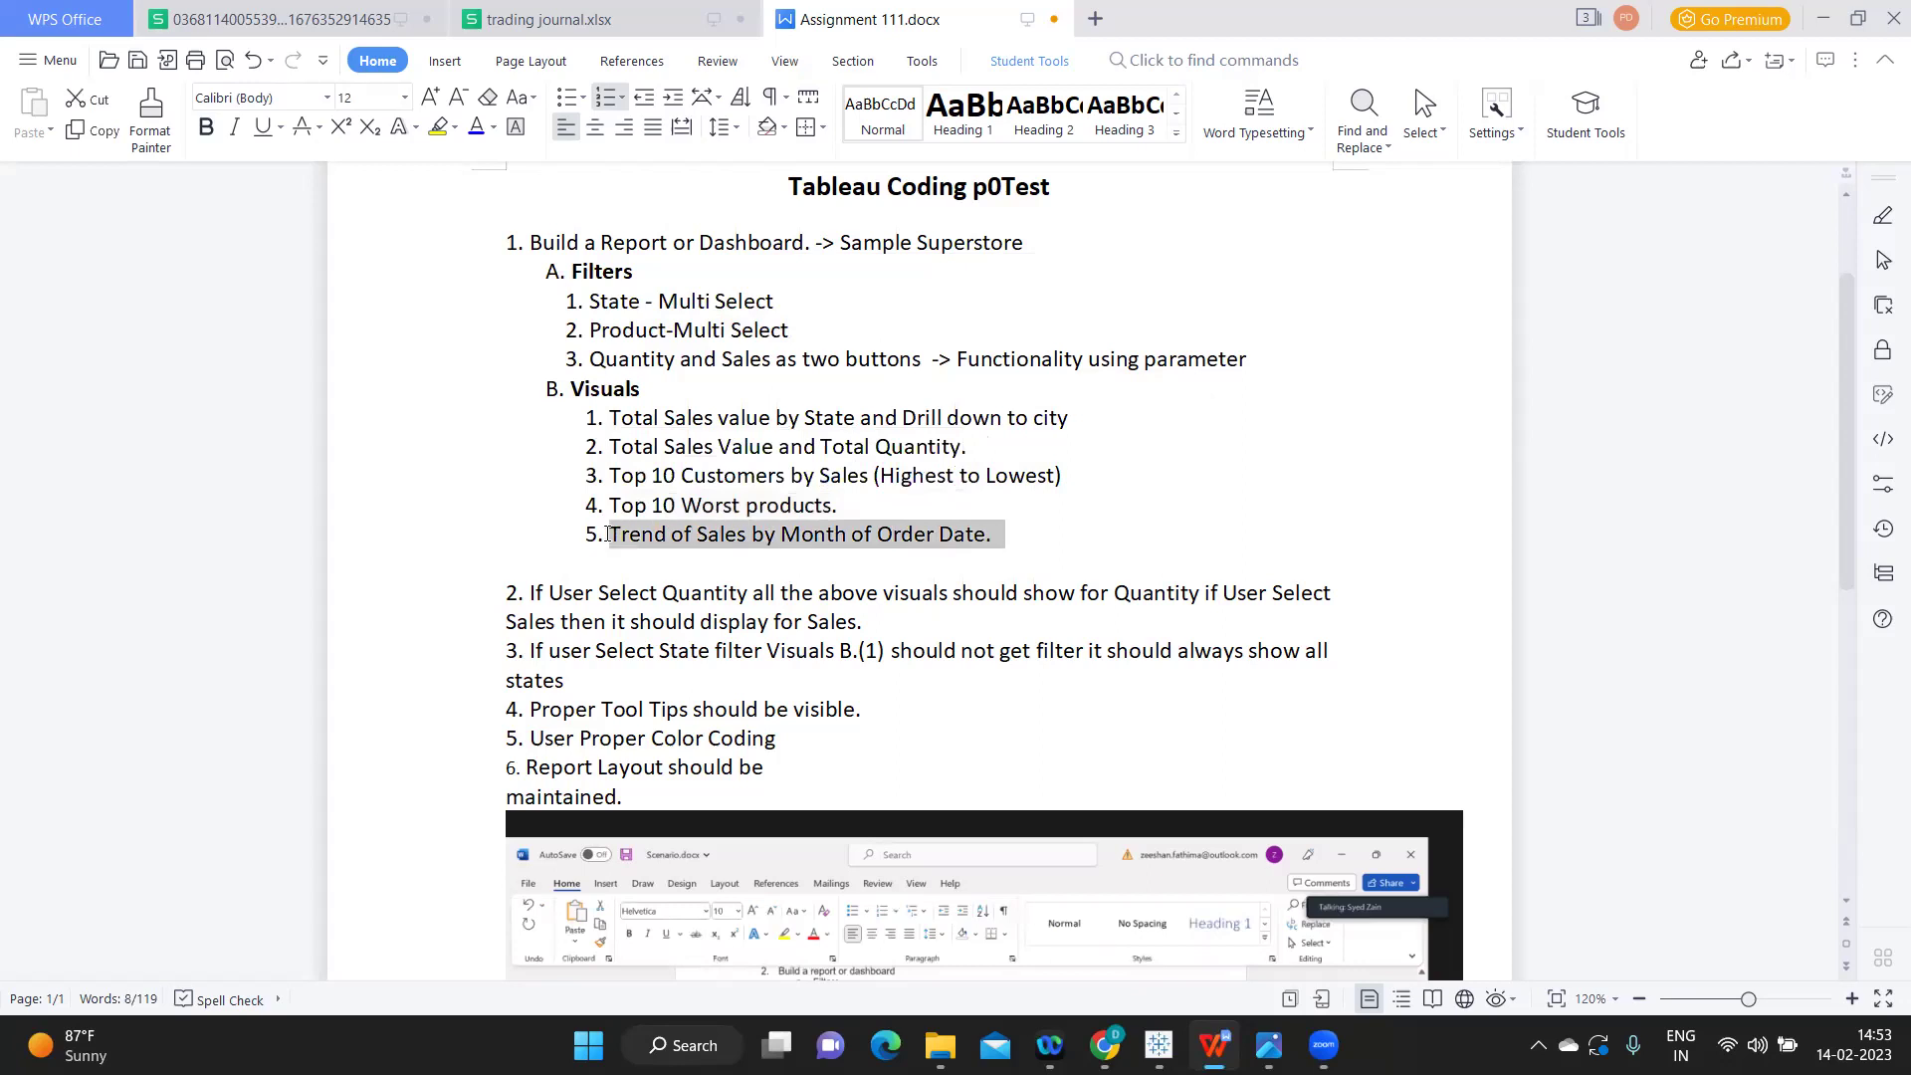
{"action": "left_click", "coordinate": [608, 534]}
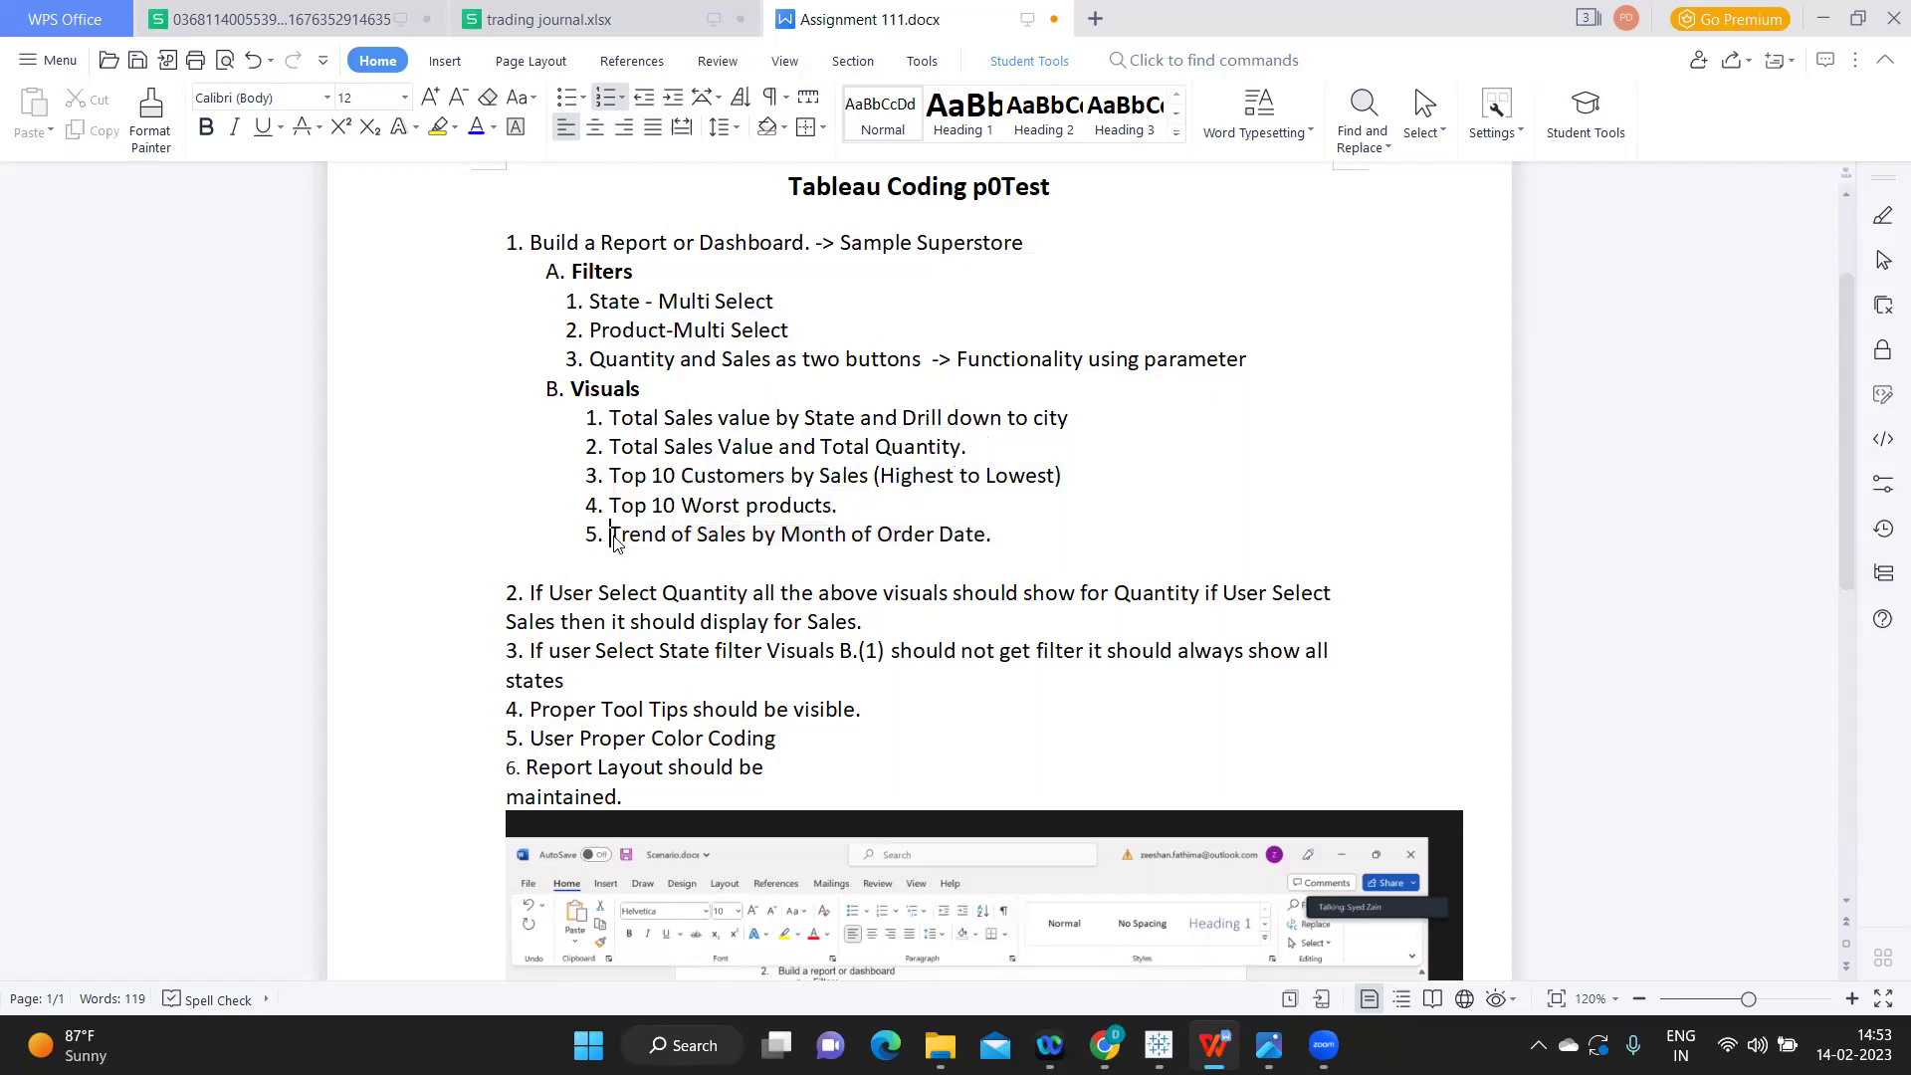
- Examine requirement 2 on switching visuals between Quantity and Sales, and requirement 3 on keeping visual B.(1) unaffected by the State filter
{"action": "scroll", "coordinate": [594, 477], "scroll_direction": "down", "scroll_amount": 3}
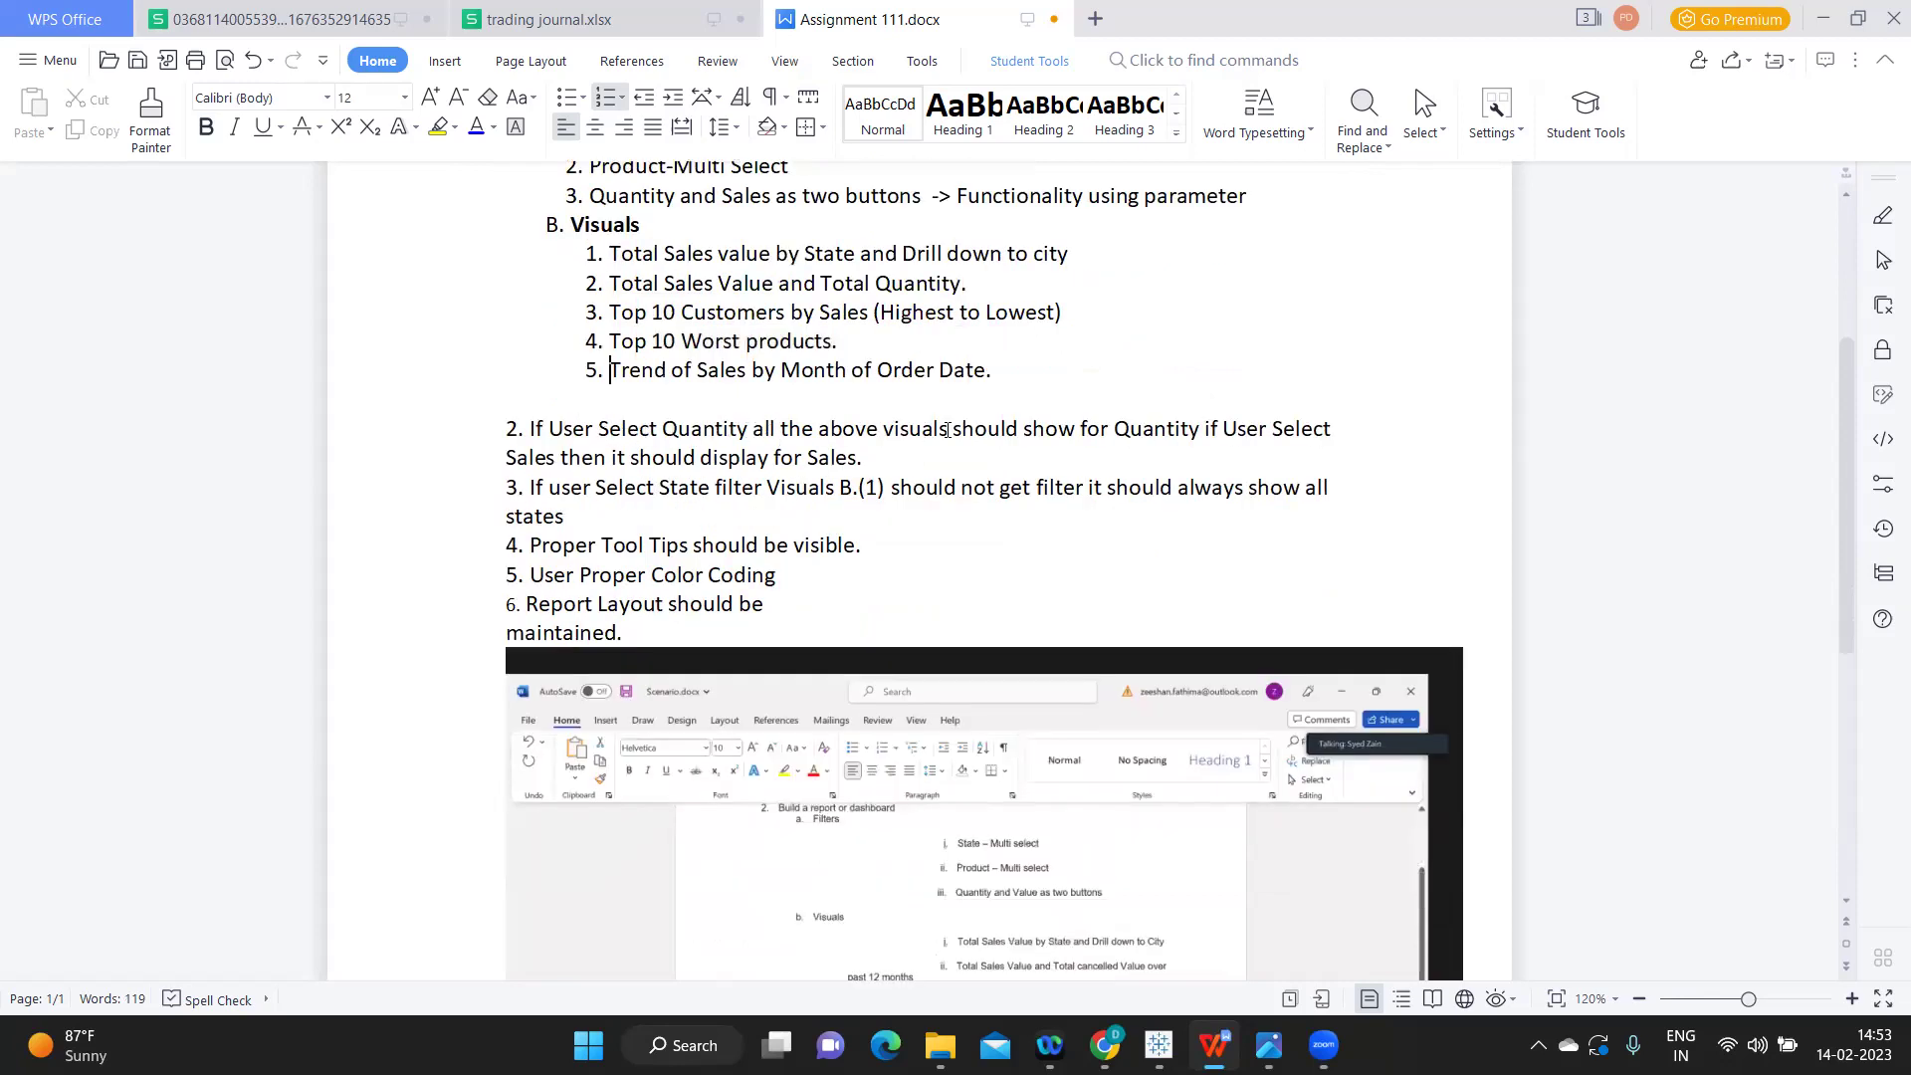
{"action": "left_click_drag", "start_coordinate": [987, 433], "coordinate": [1185, 425]}
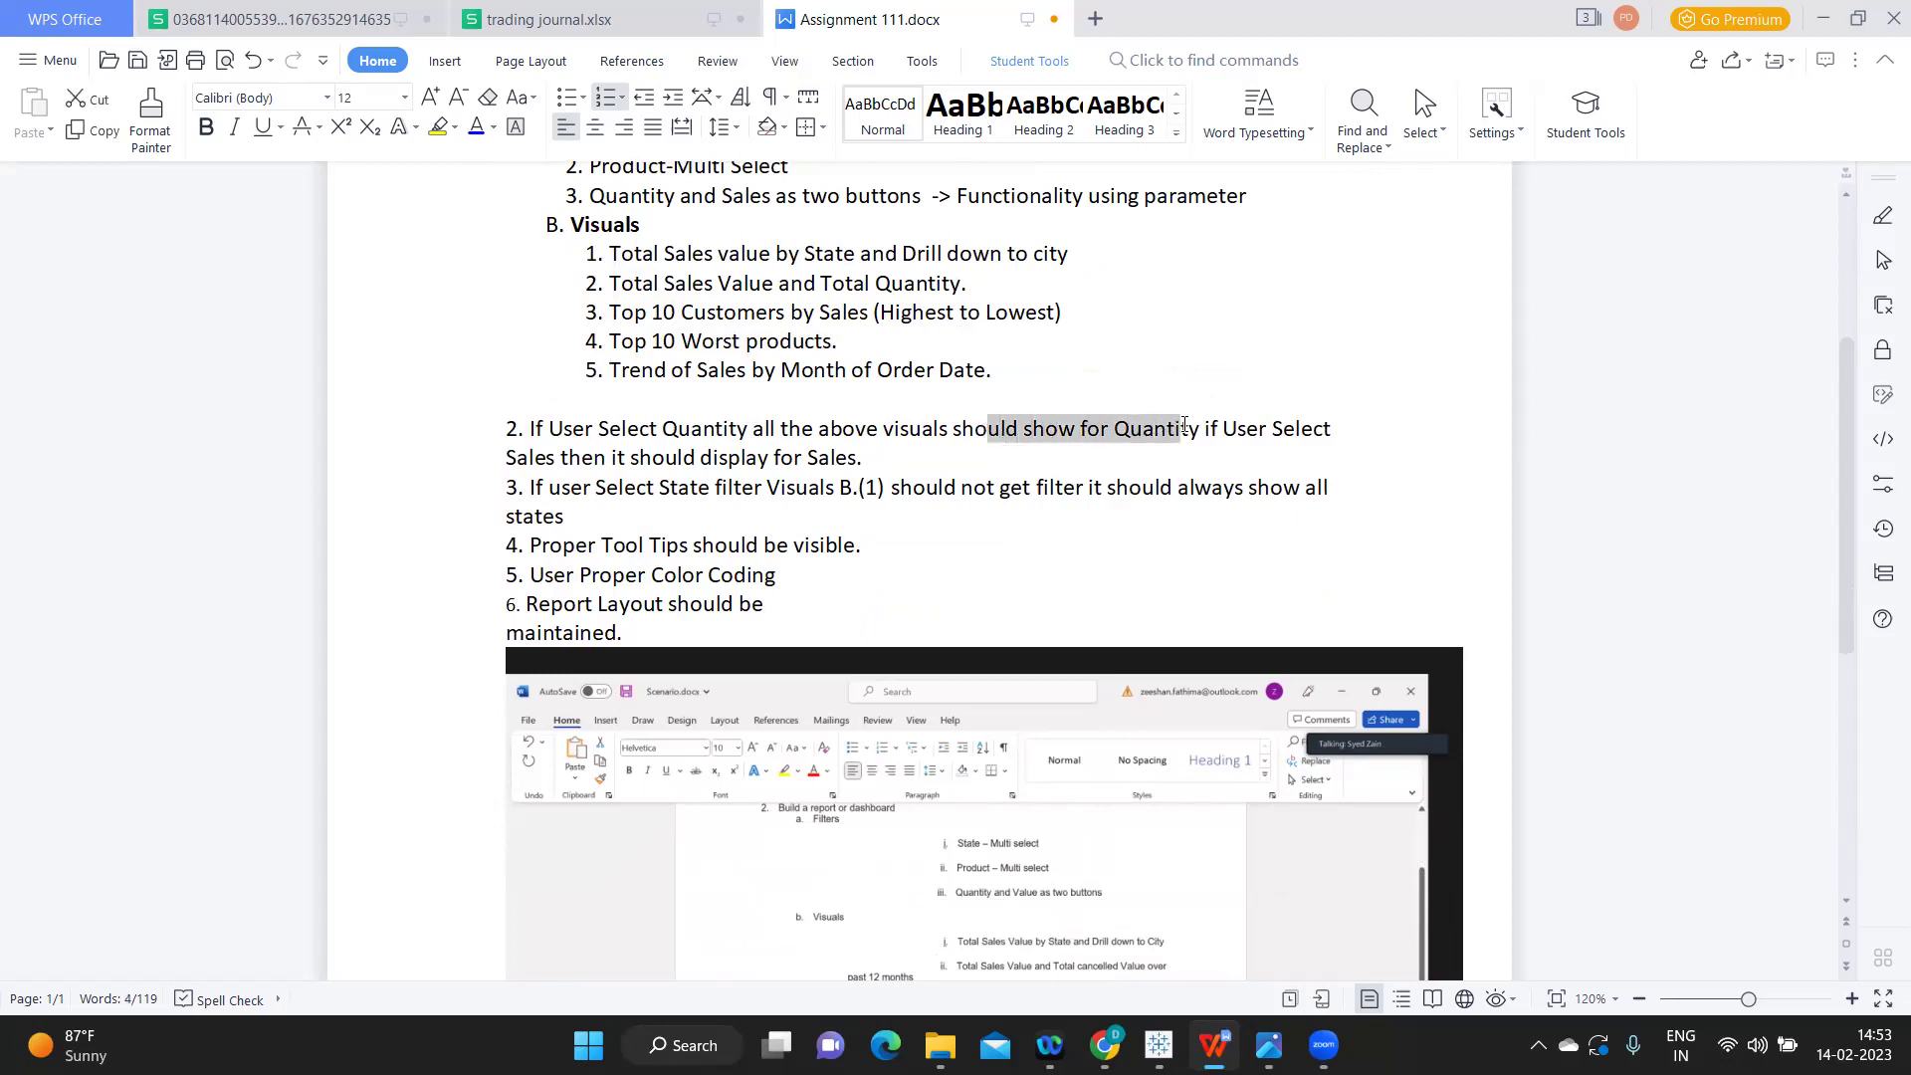
{"action": "left_click_drag", "start_coordinate": [581, 458], "coordinate": [884, 451]}
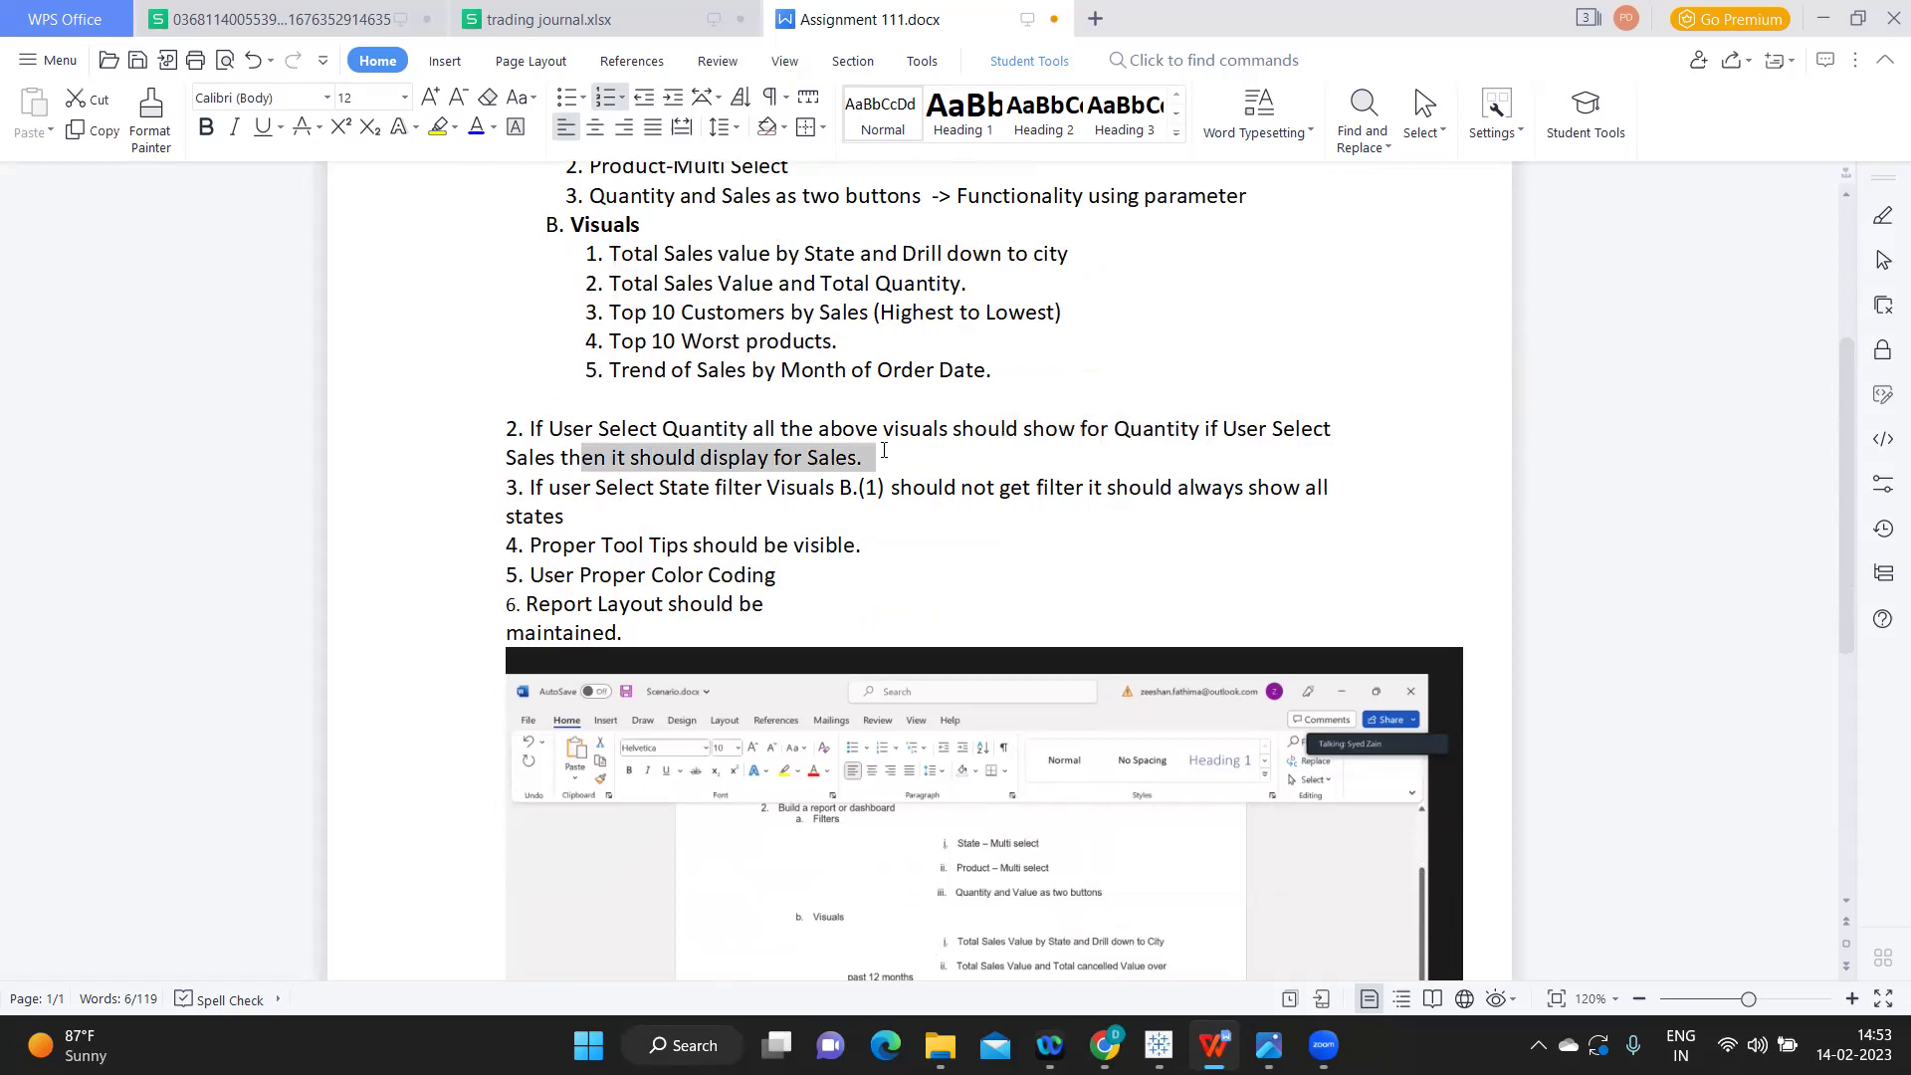
{"action": "left_click", "coordinate": [872, 463]}
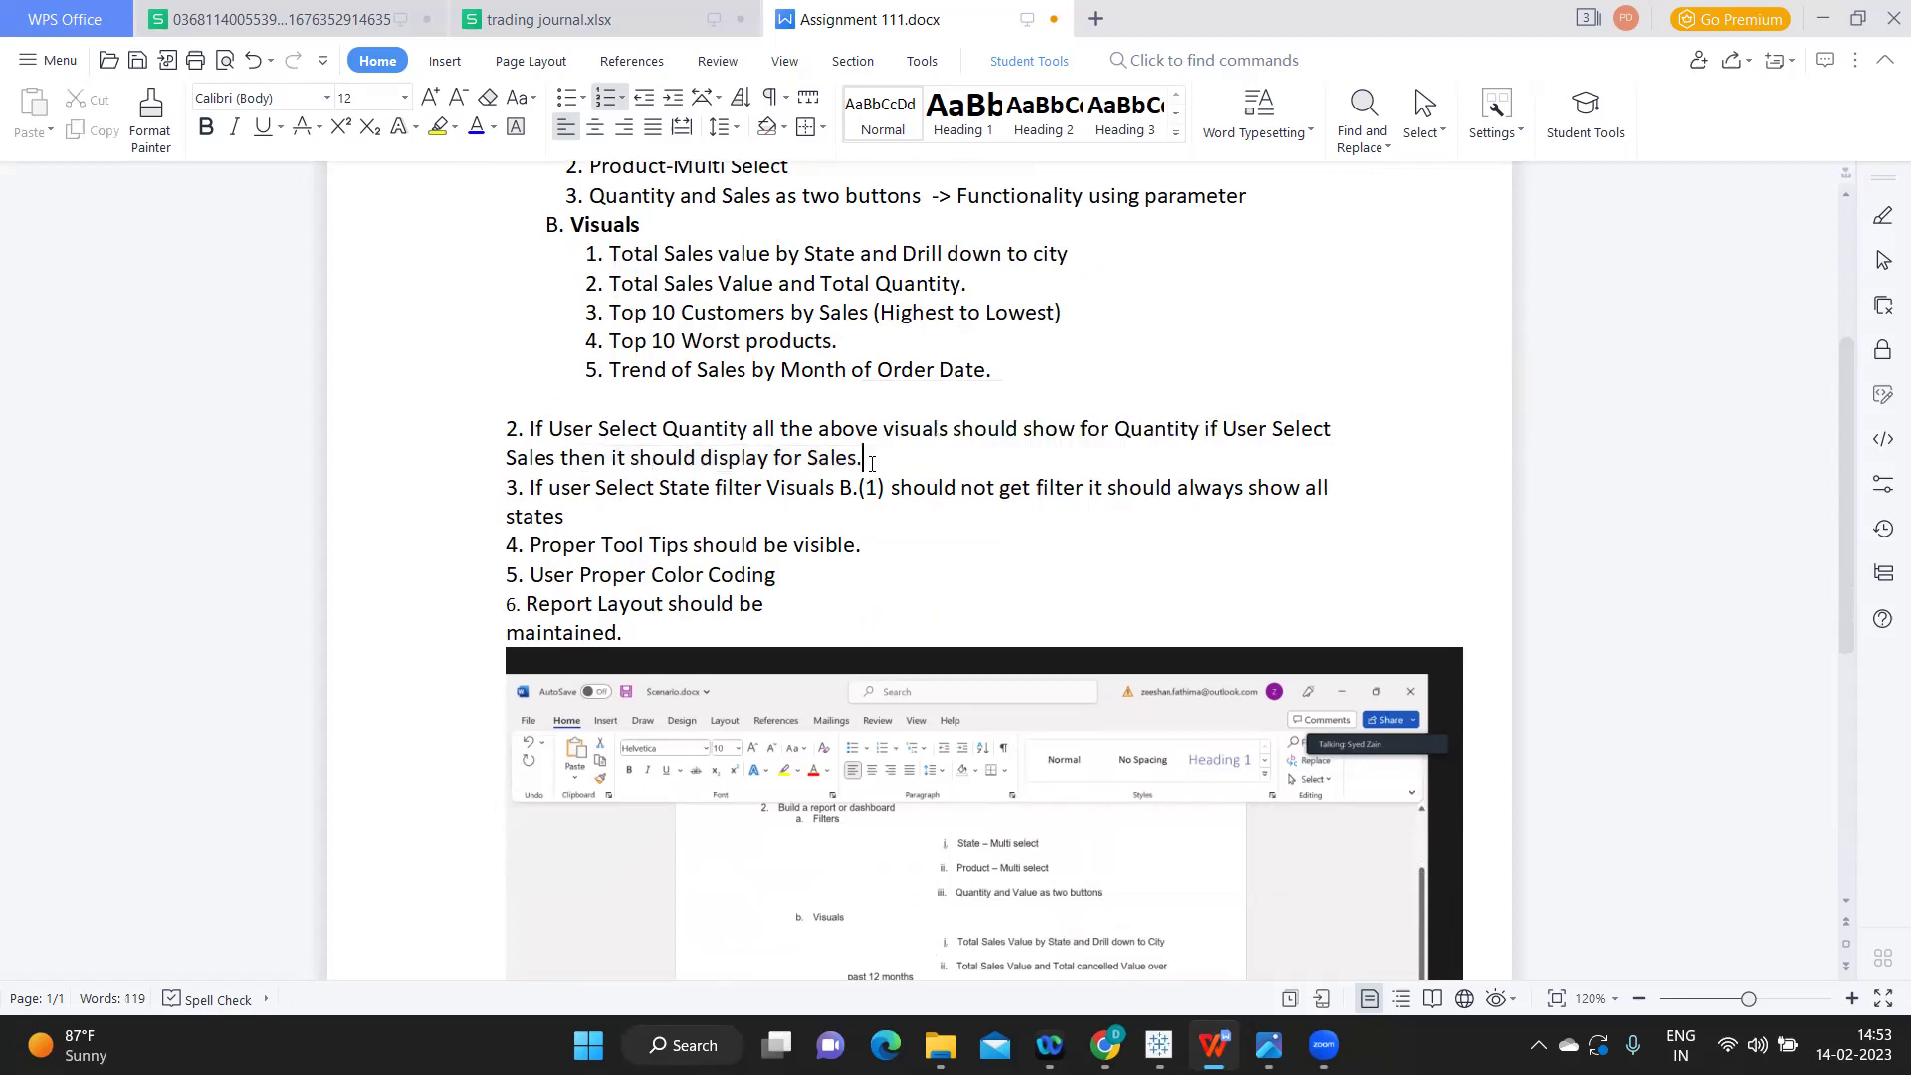
{"action": "left_click_drag", "start_coordinate": [1113, 430], "coordinate": [1115, 457]}
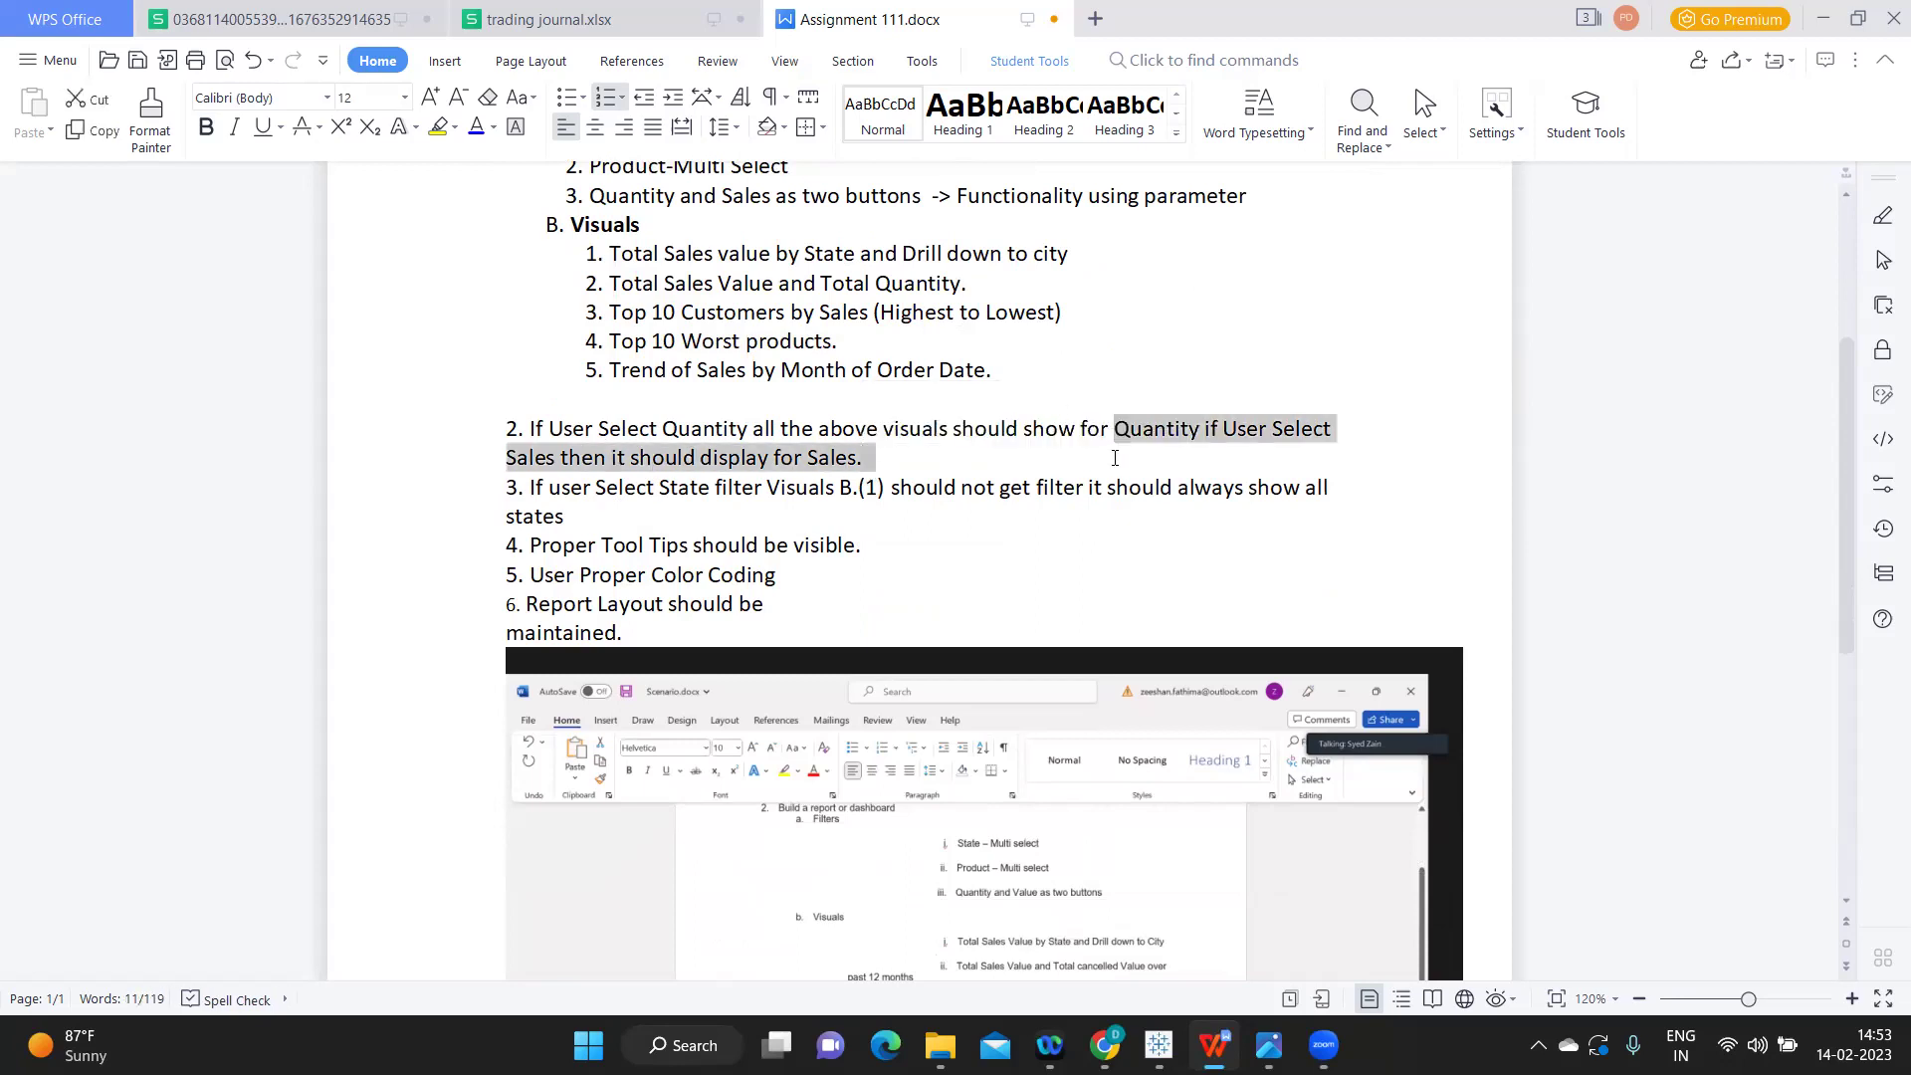
{"action": "left_click", "coordinate": [684, 204]}
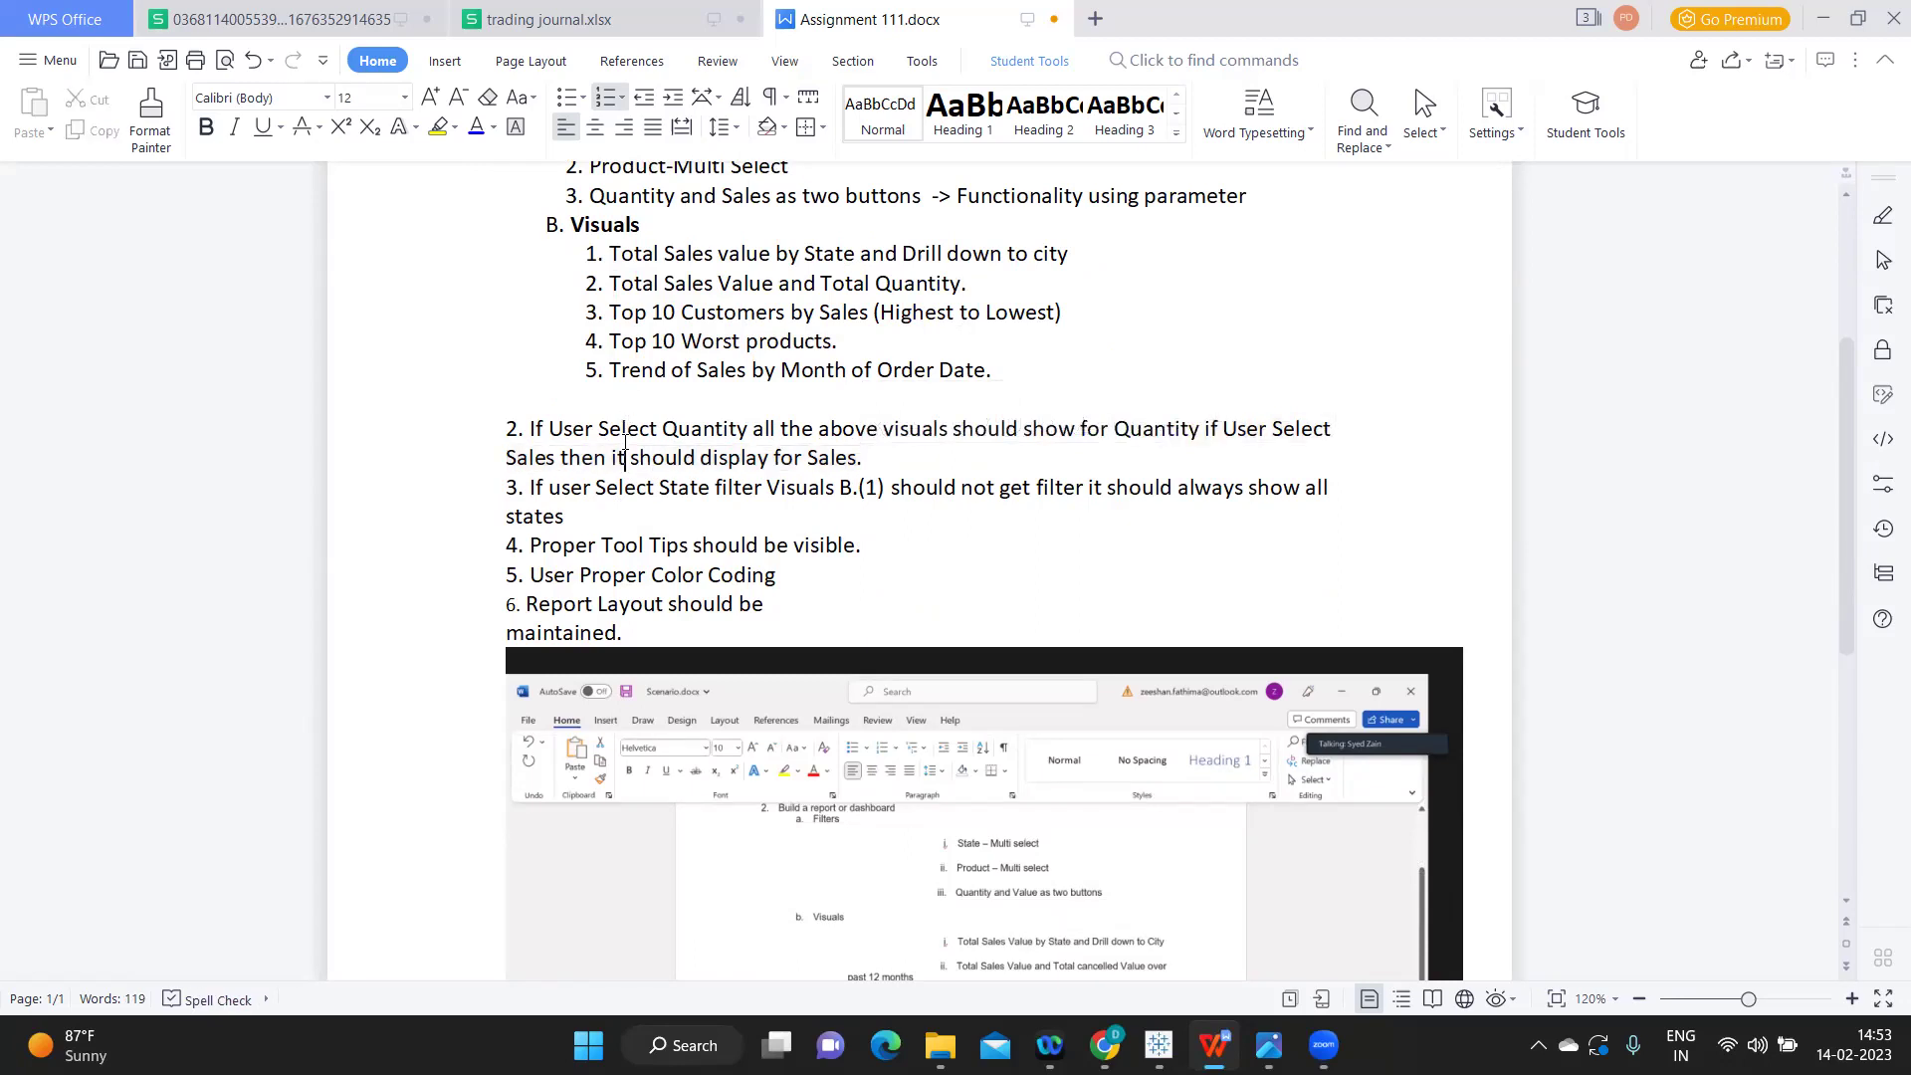
{"action": "left_click_drag", "start_coordinate": [679, 487], "coordinate": [756, 488]}
{"action": "left_click_drag", "start_coordinate": [604, 488], "coordinate": [753, 488]}
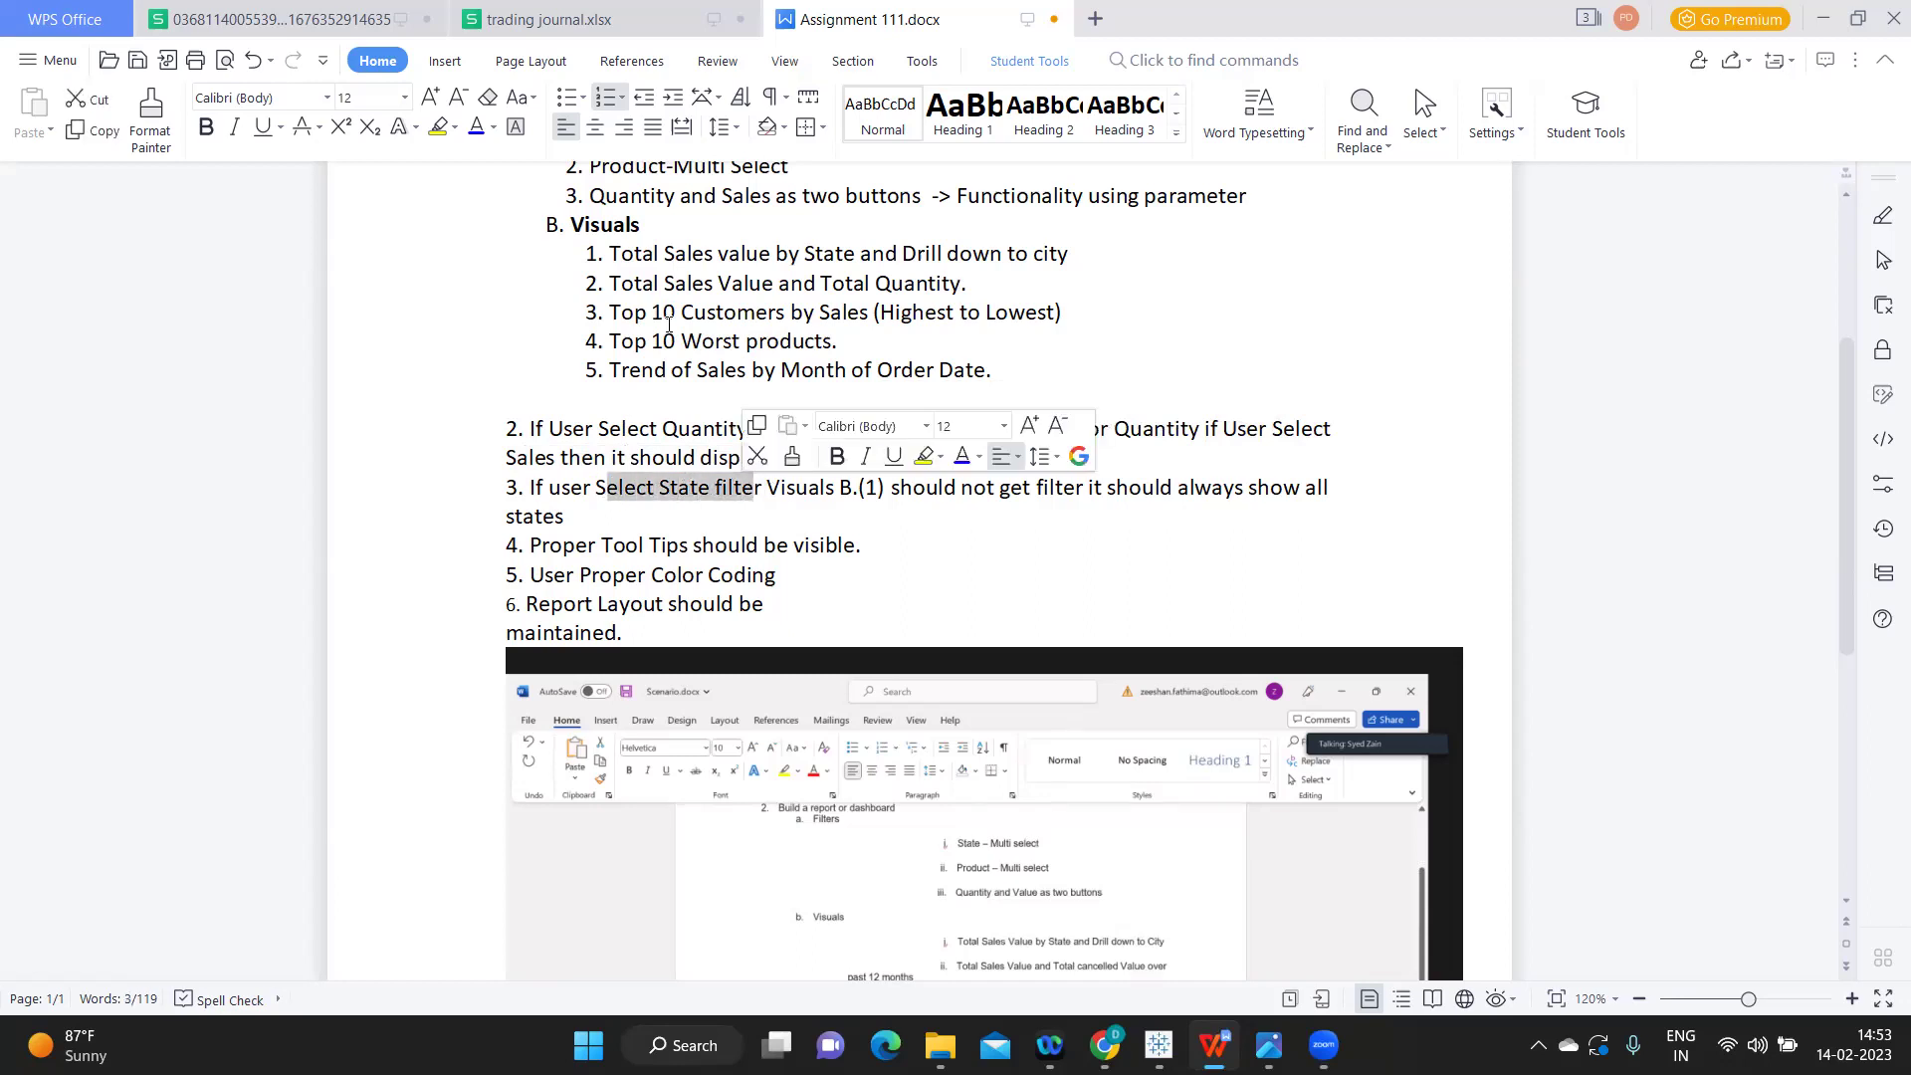
{"action": "left_click_drag", "start_coordinate": [609, 254], "coordinate": [1058, 249]}
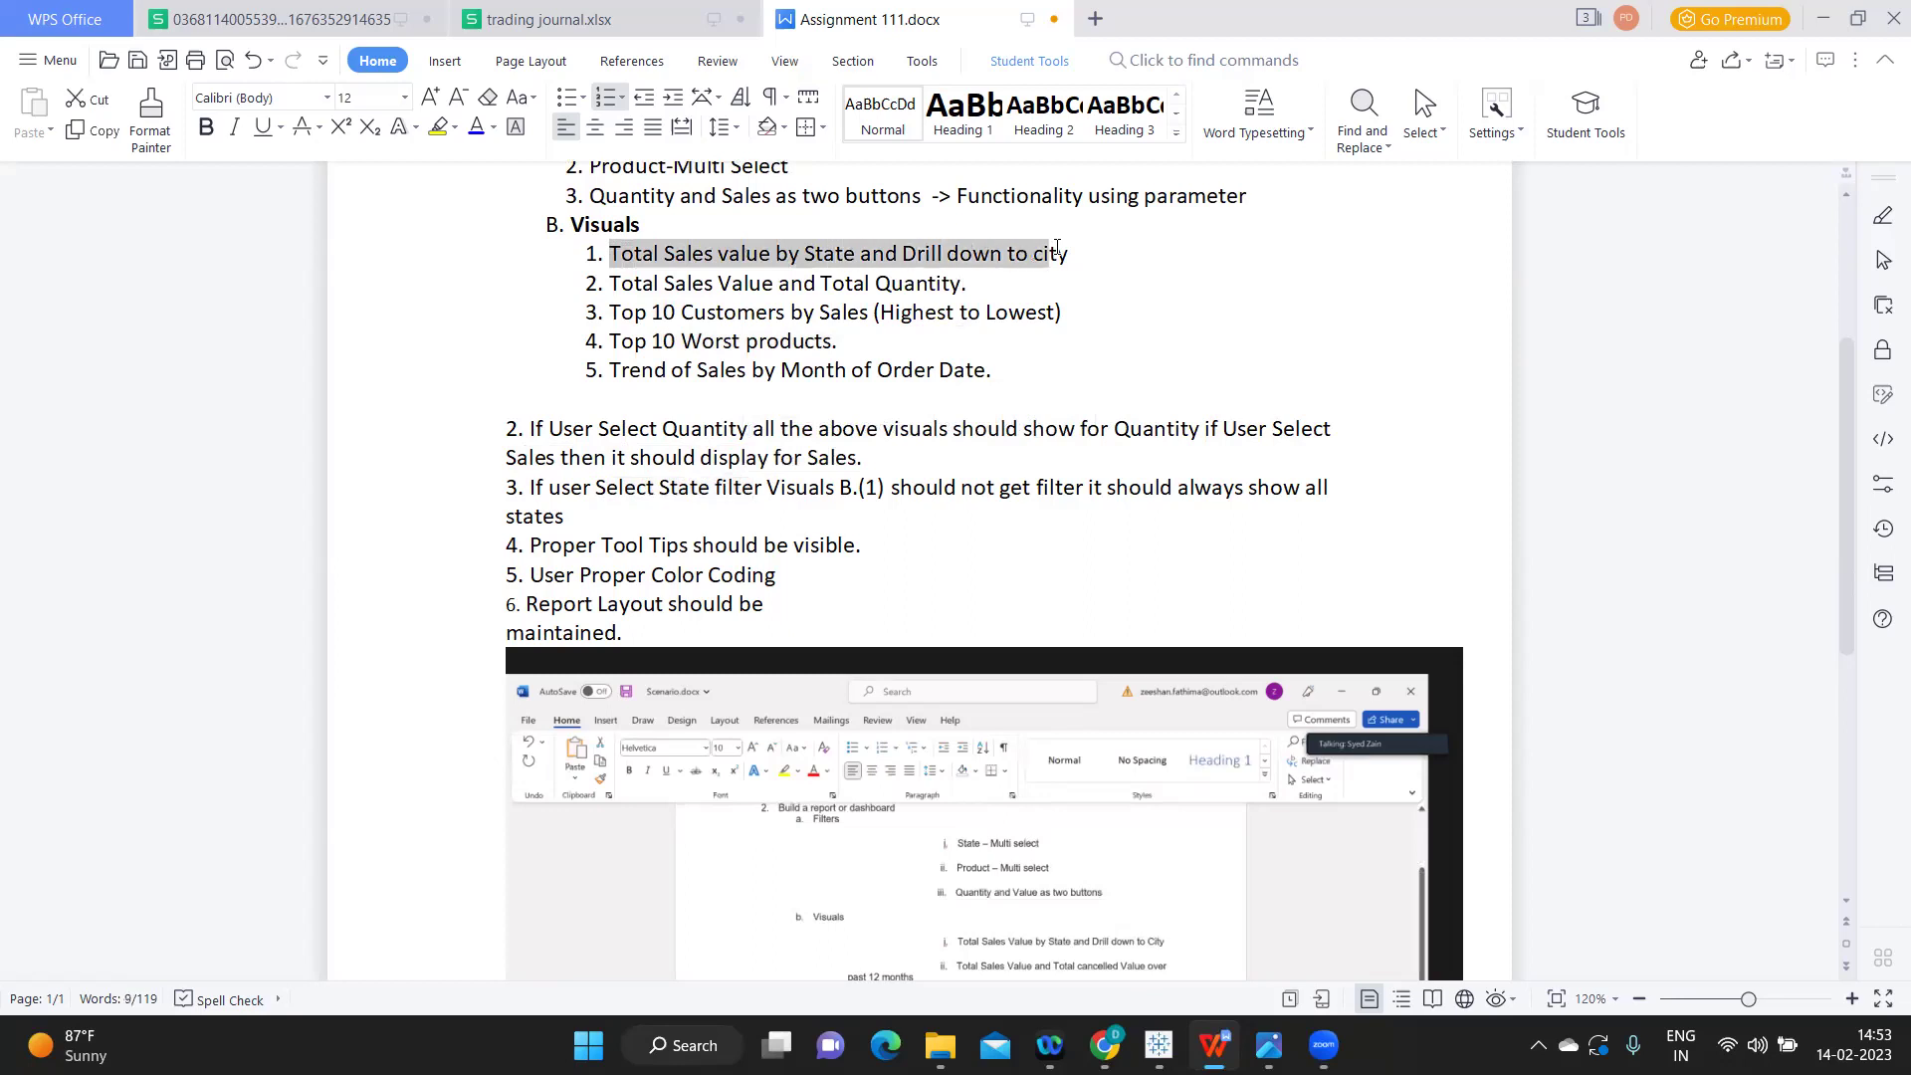
{"action": "left_click_drag", "start_coordinate": [670, 488], "coordinate": [982, 535]}
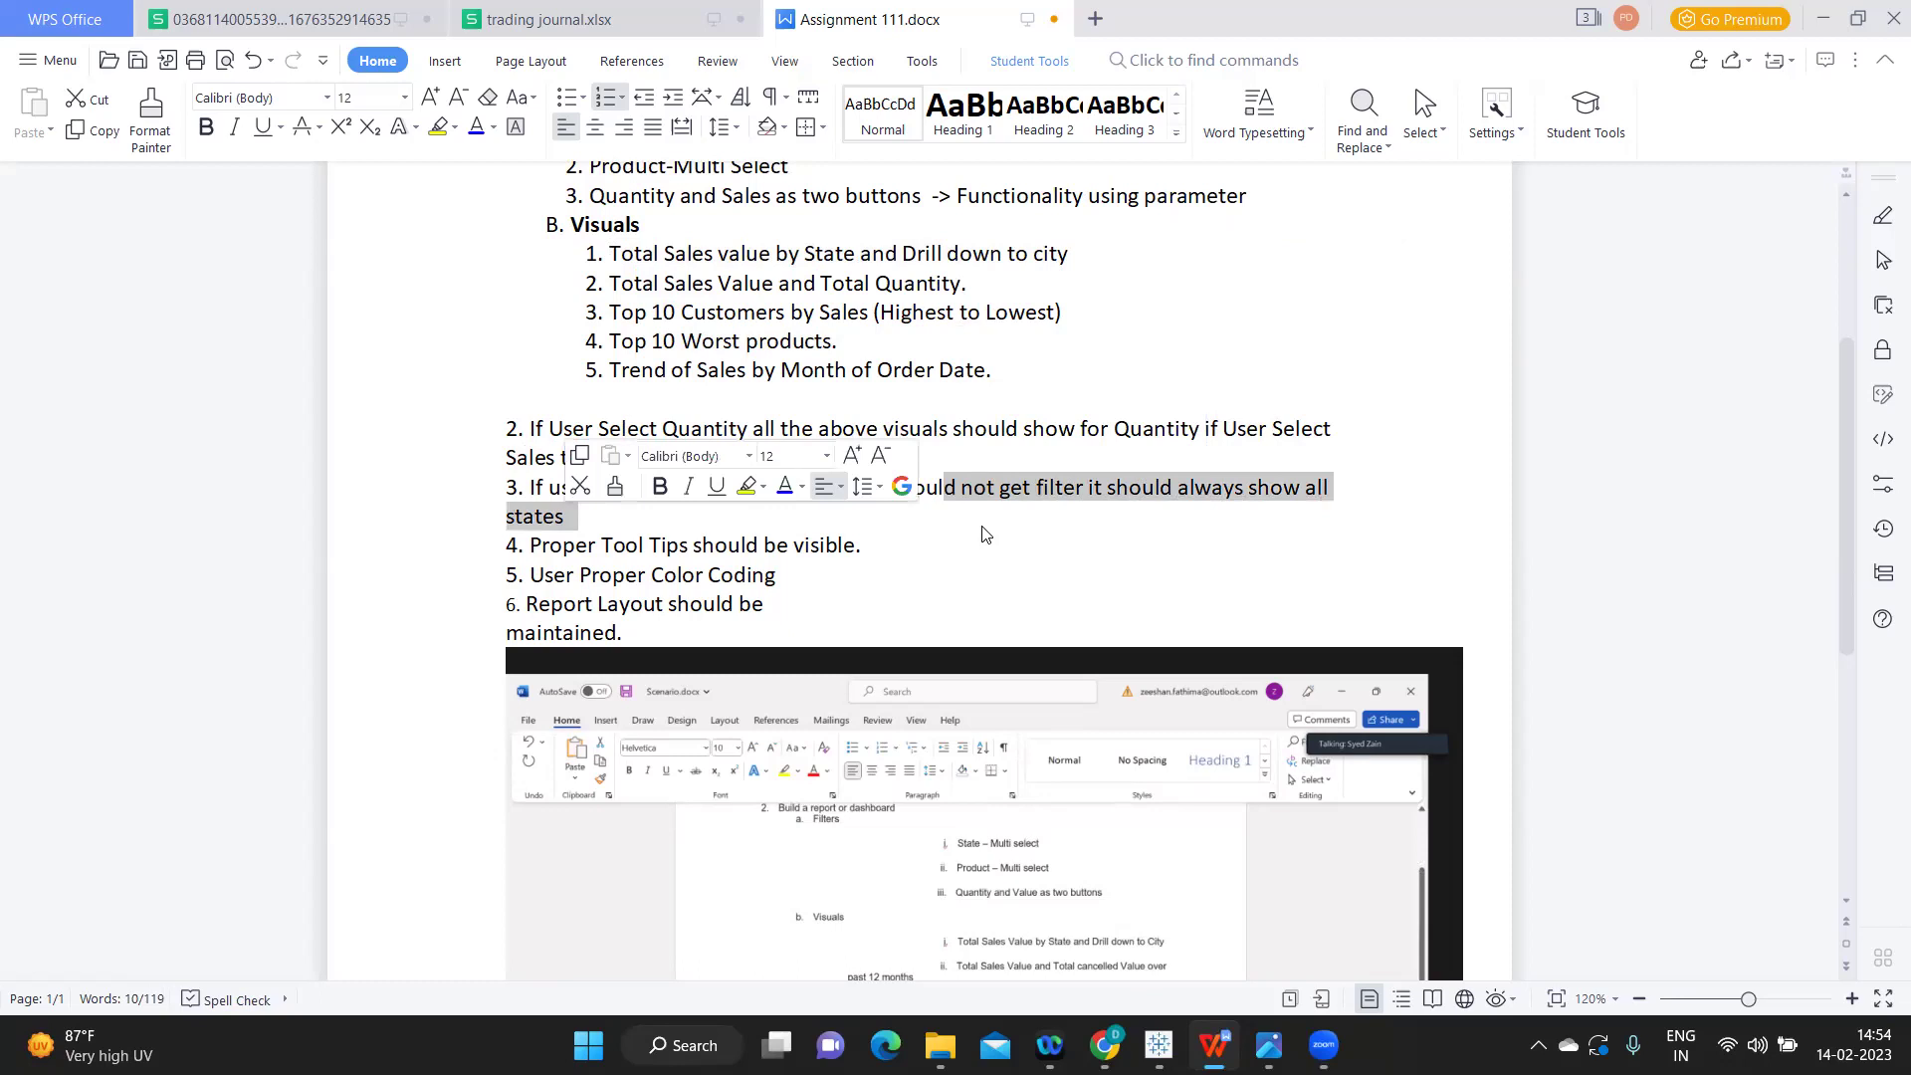
{"action": "scroll", "coordinate": [1159, 428], "scroll_direction": "up", "scroll_amount": 1}
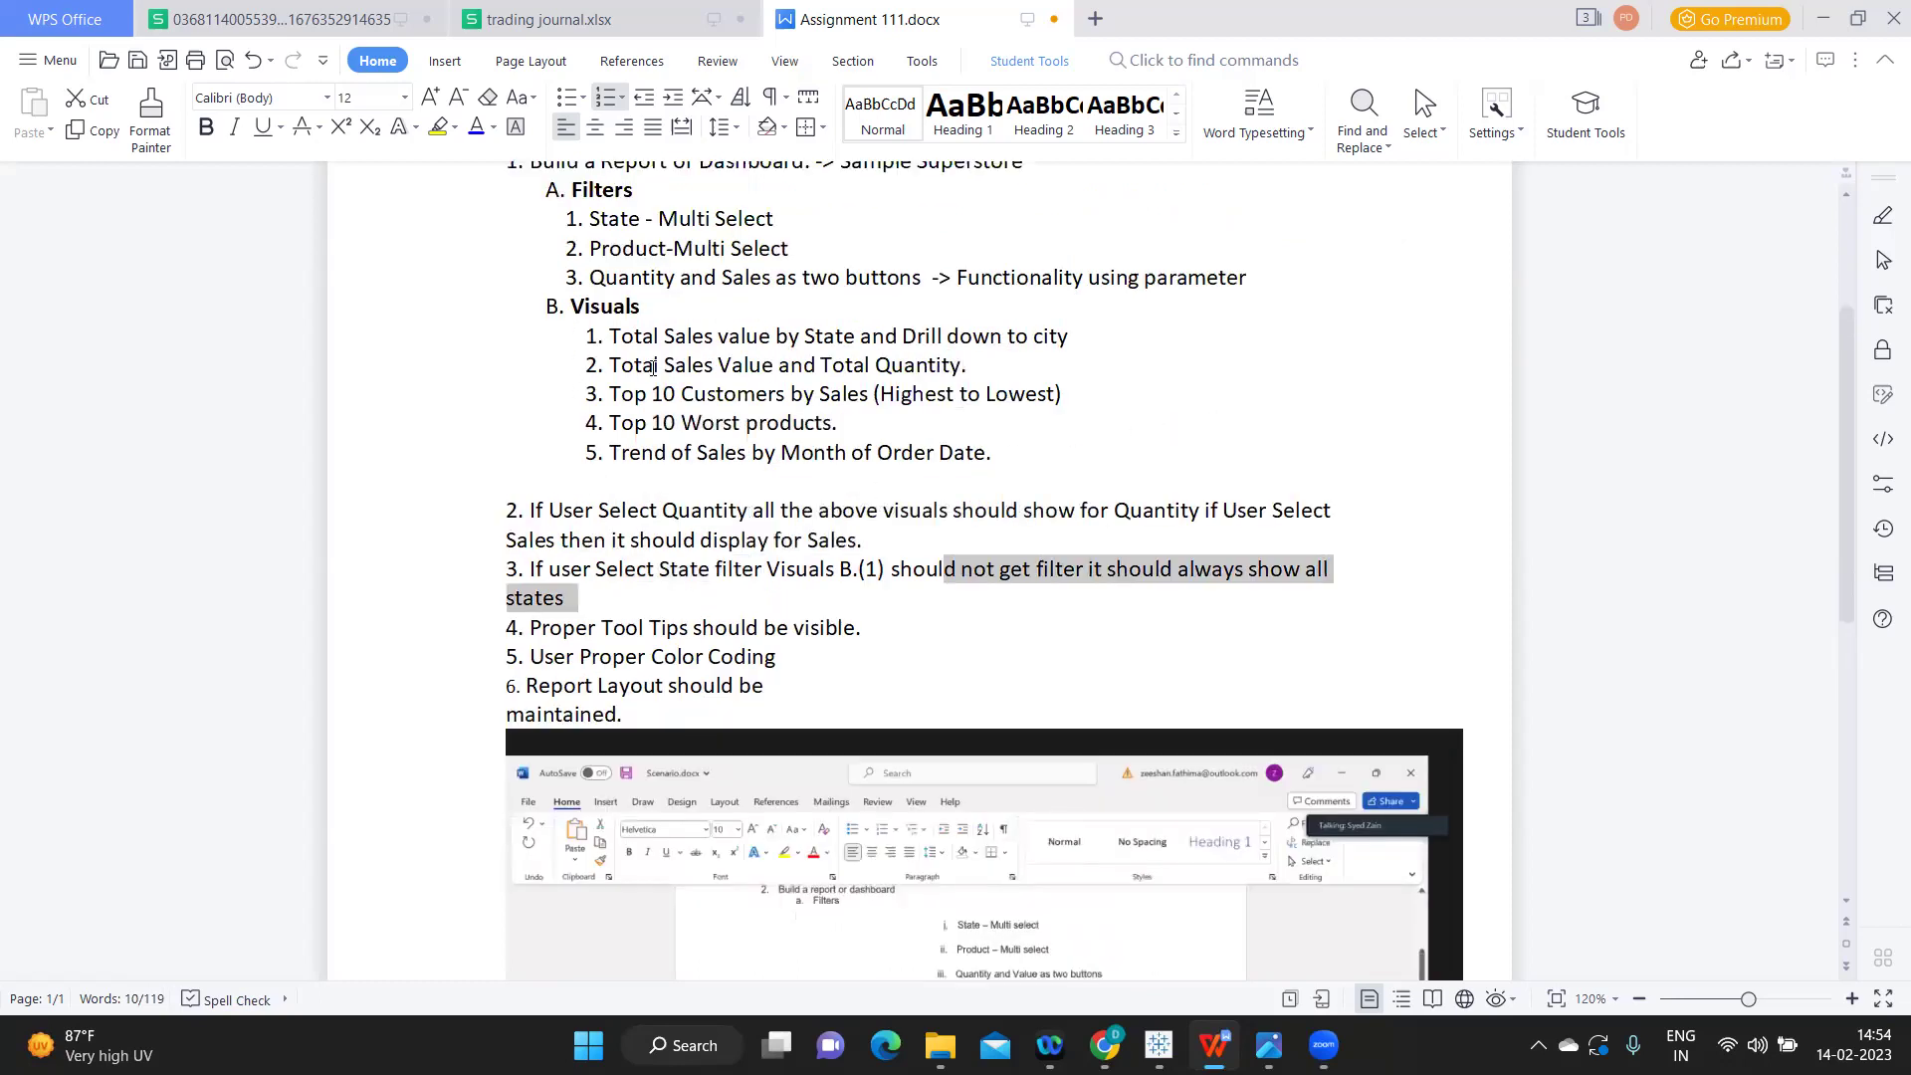
- Read the requirements on tooltips, color coding and report layout, and recheck the Filters items and the five listed visuals
{"action": "left_click_drag", "start_coordinate": [1008, 369], "coordinate": [603, 365]}
{"action": "mouse_move", "coordinate": [585, 235]}
{"action": "left_mouse_down"}
{"action": "mouse_move", "coordinate": [746, 243]}
{"action": "mouse_move", "coordinate": [588, 244]}
{"action": "left_mouse_up"}
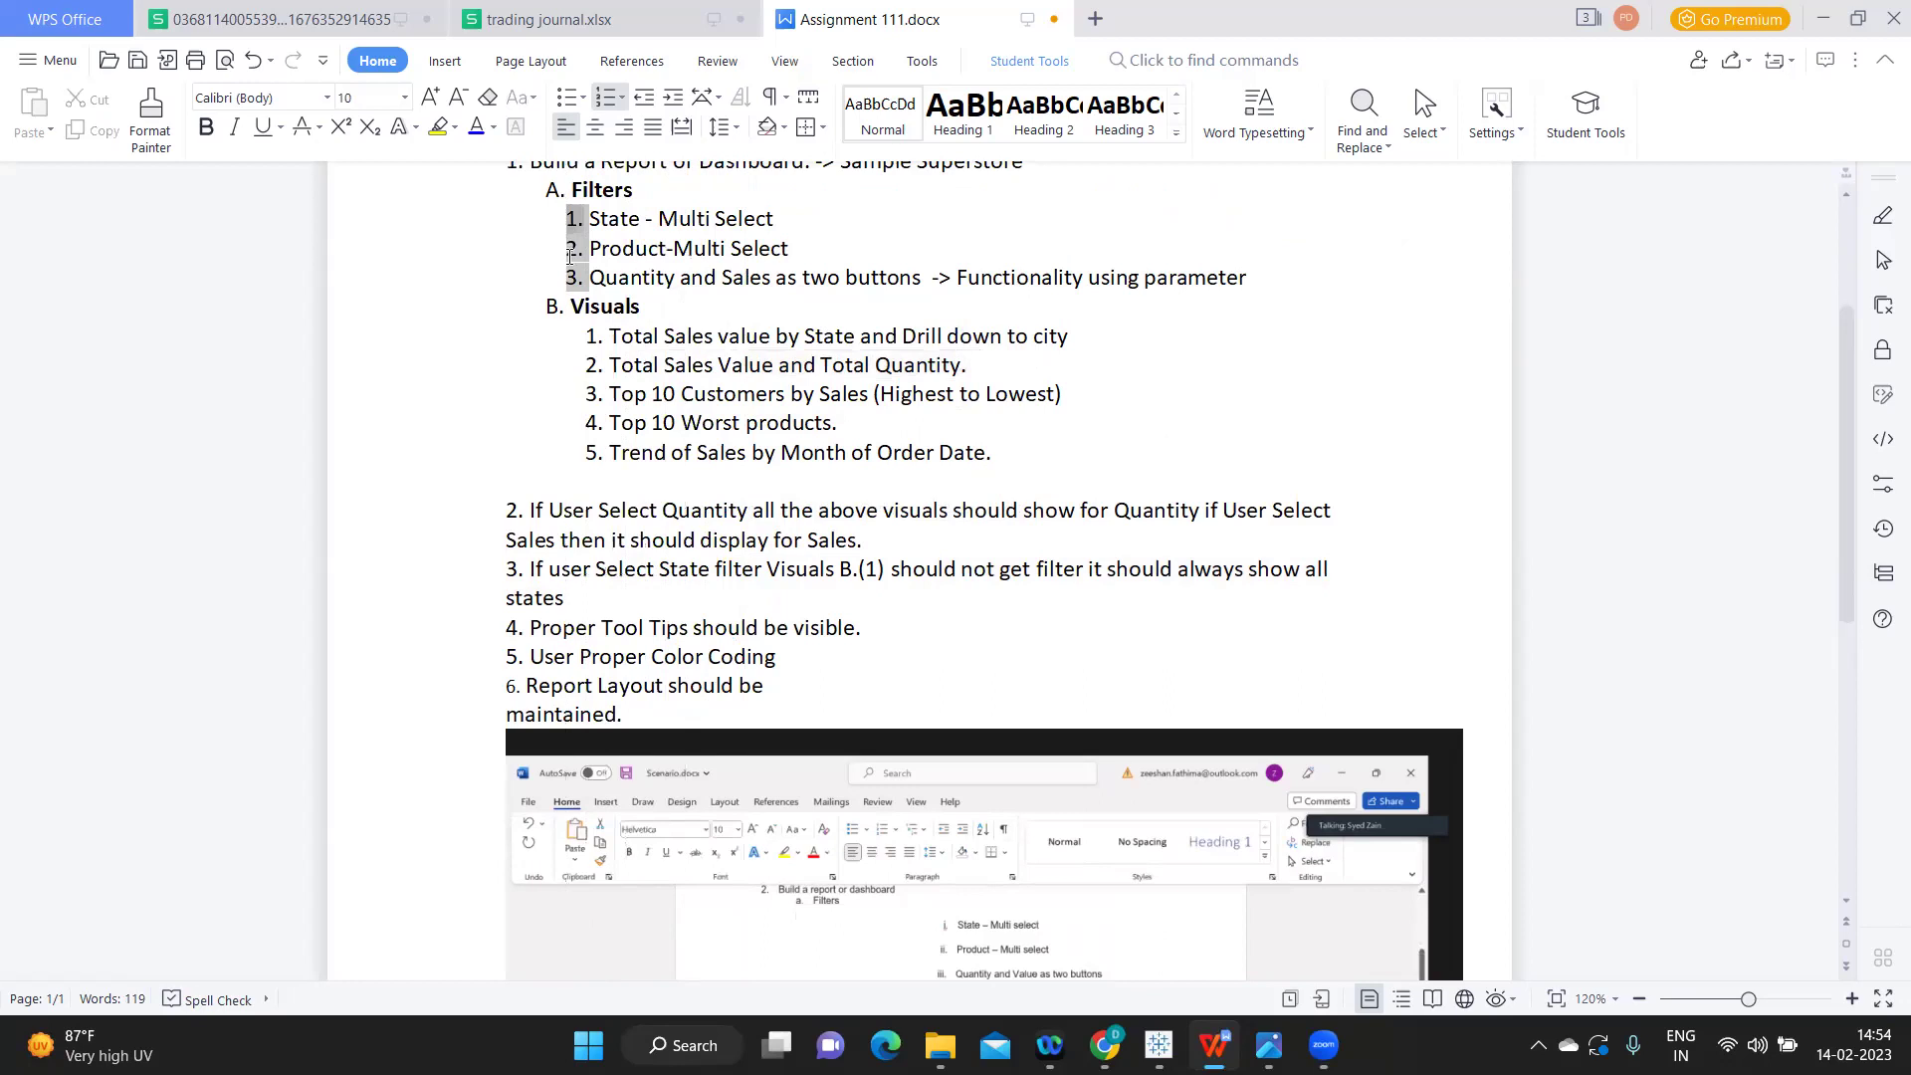
{"action": "left_click_drag", "start_coordinate": [1085, 337], "coordinate": [576, 348]}
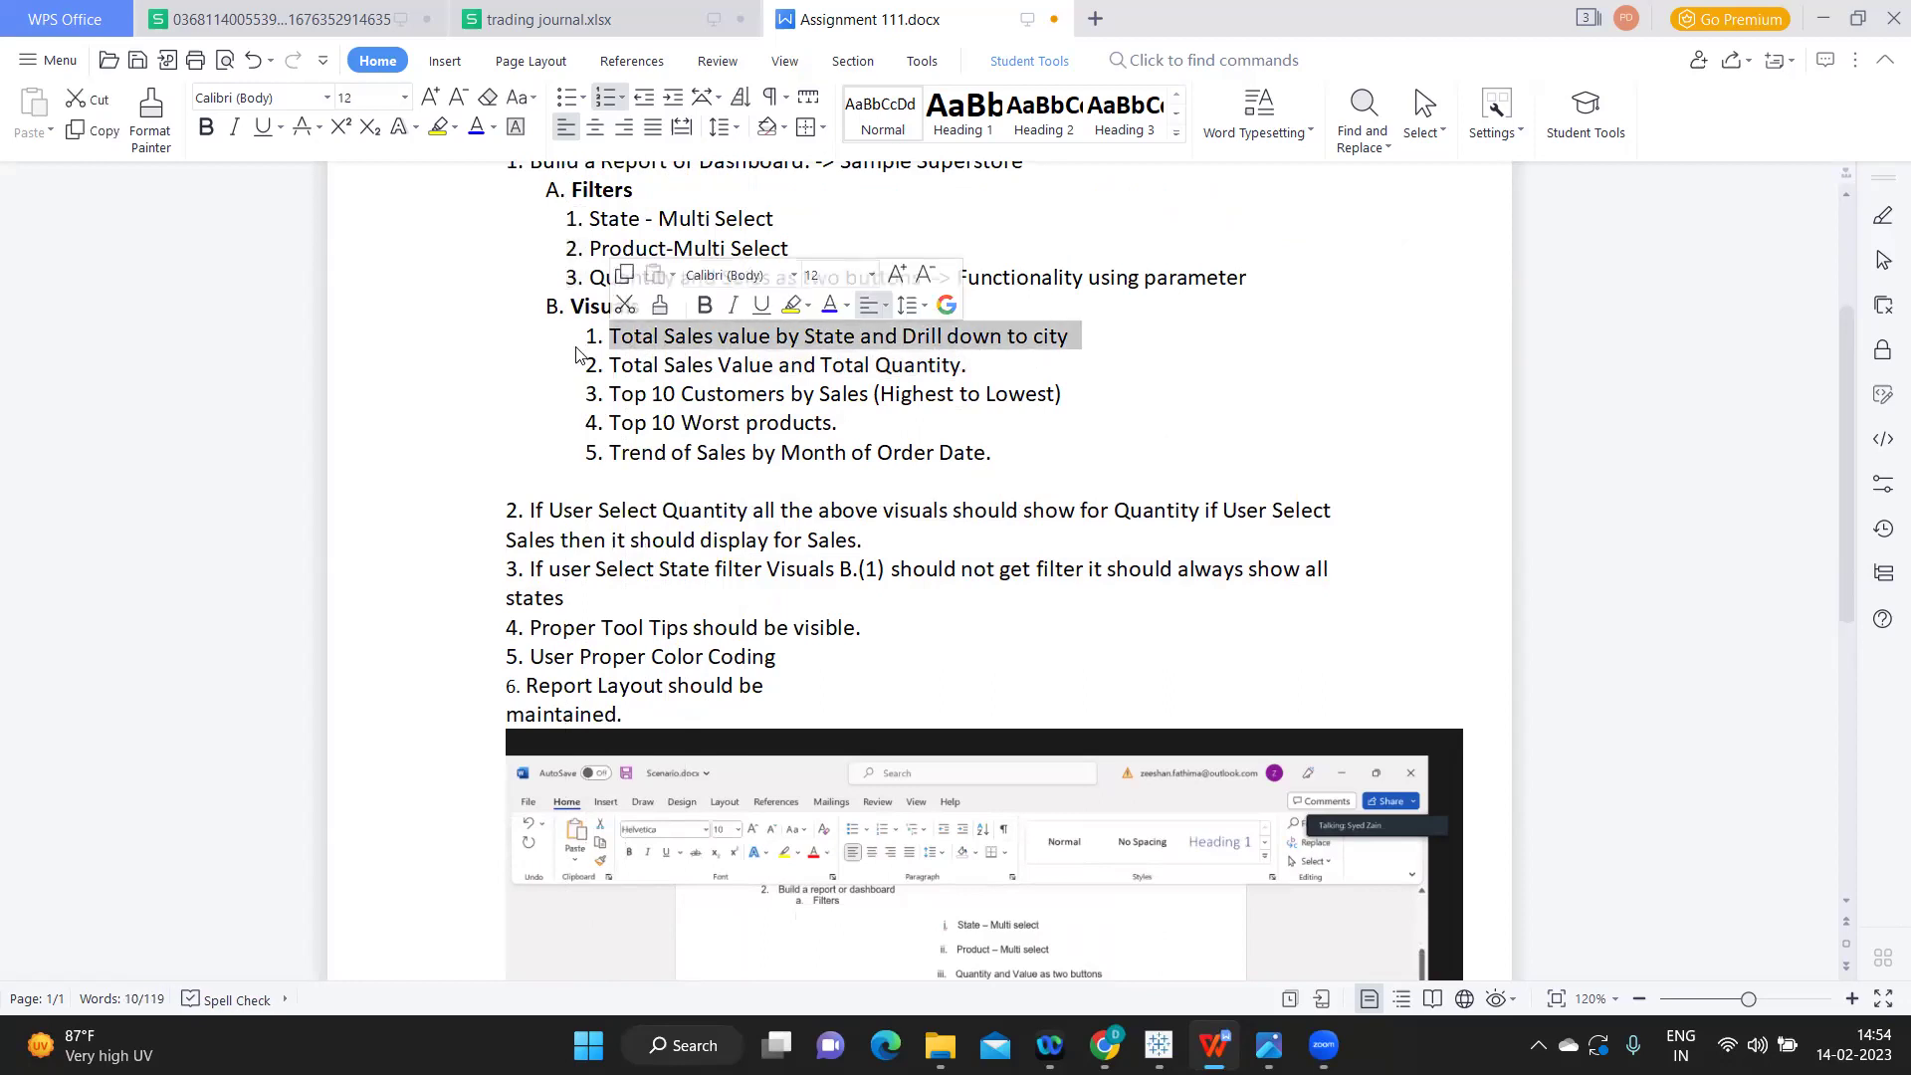
{"action": "scroll", "coordinate": [576, 353], "scroll_direction": "down", "scroll_amount": 1}
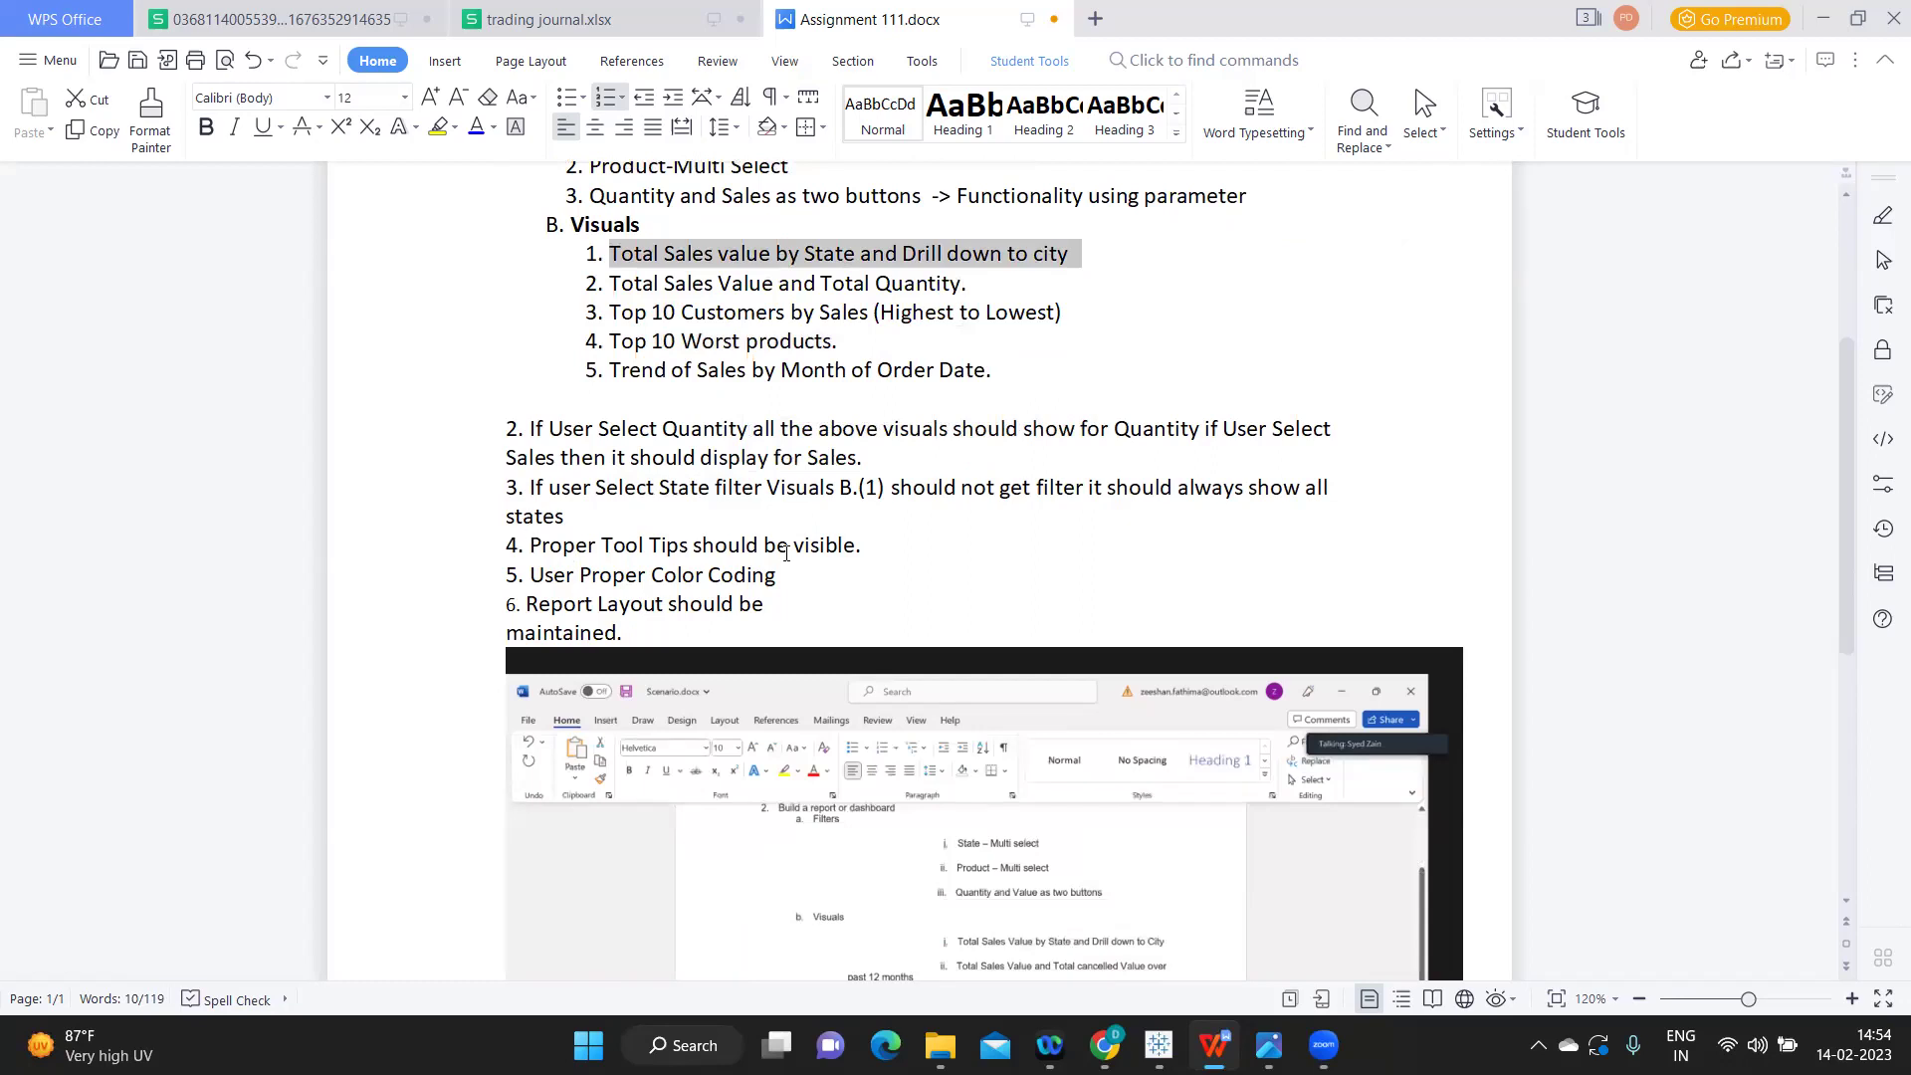
{"action": "left_click_drag", "start_coordinate": [872, 535], "coordinate": [550, 540]}
{"action": "left_click_drag", "start_coordinate": [777, 576], "coordinate": [529, 577]}
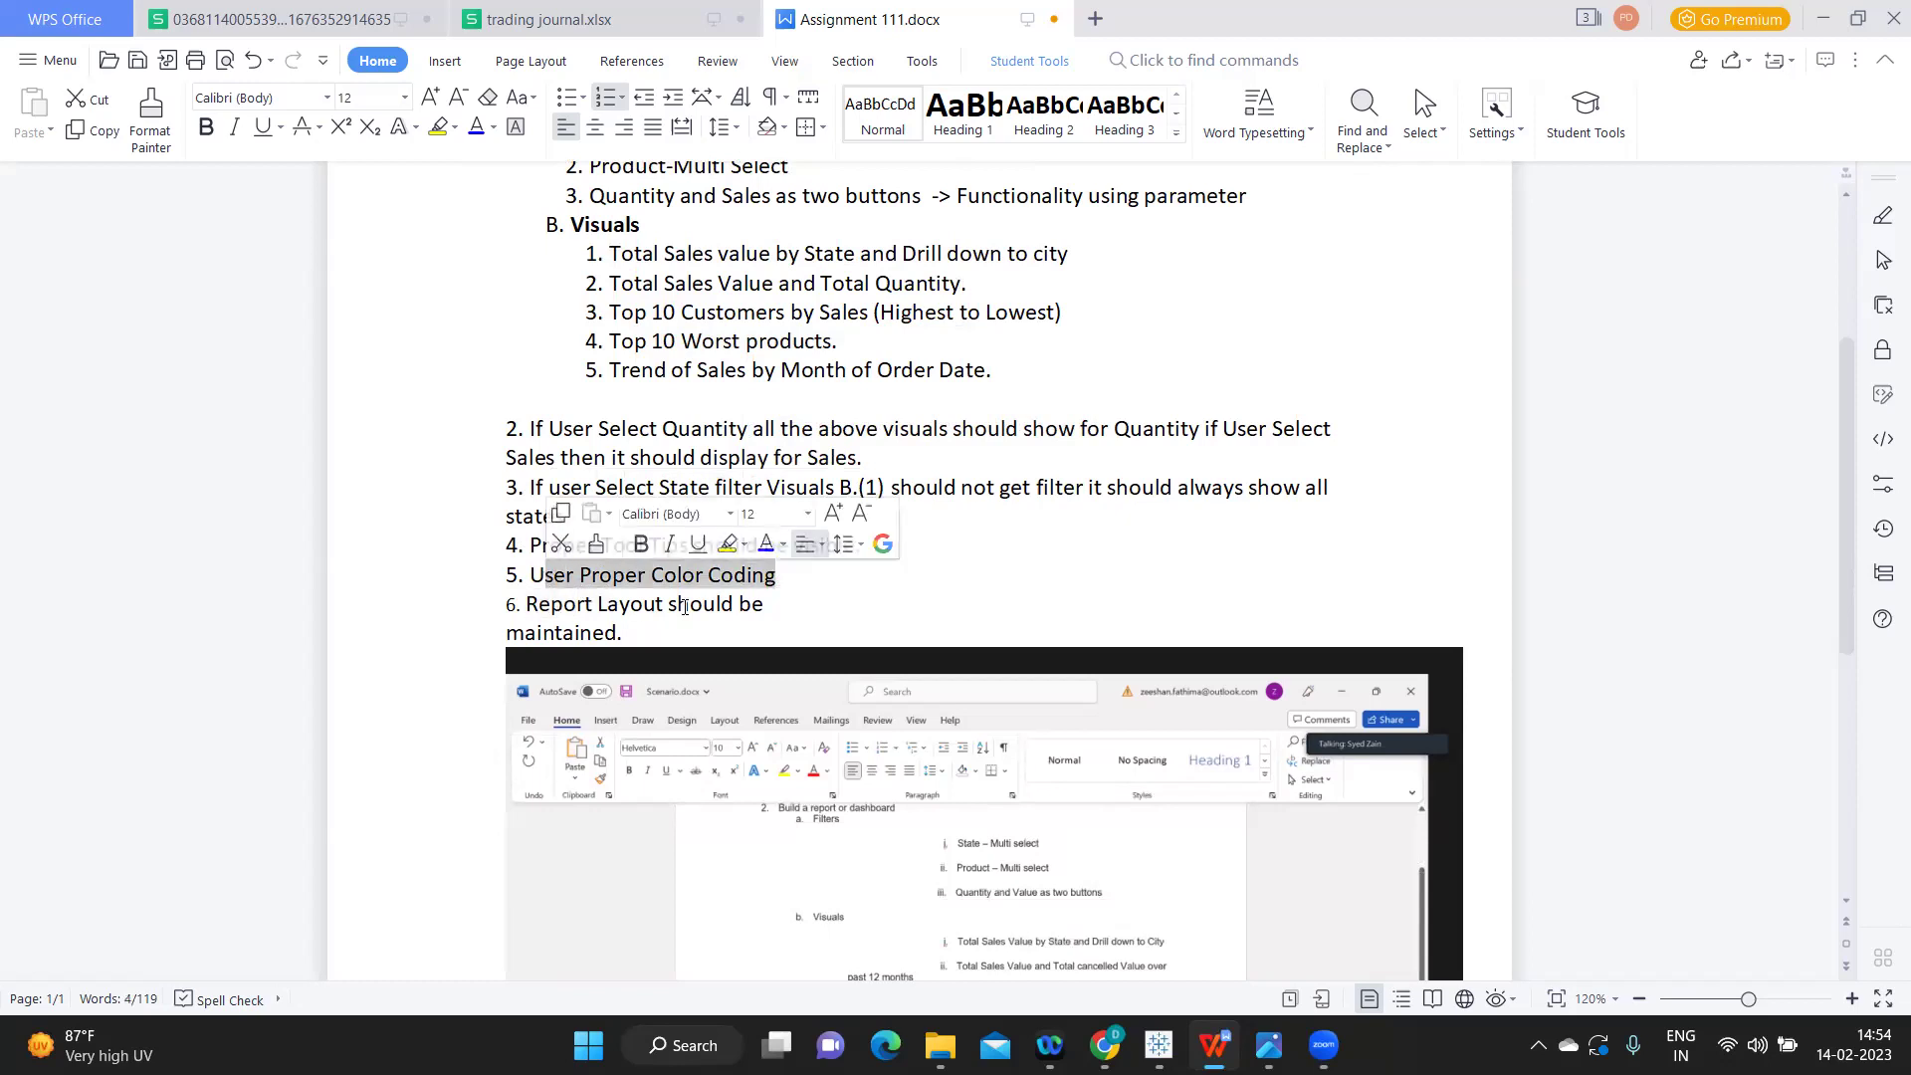
{"action": "left_click_drag", "start_coordinate": [767, 606], "coordinate": [508, 607]}
{"action": "scroll", "coordinate": [872, 448], "scroll_direction": "up", "scroll_amount": 2}
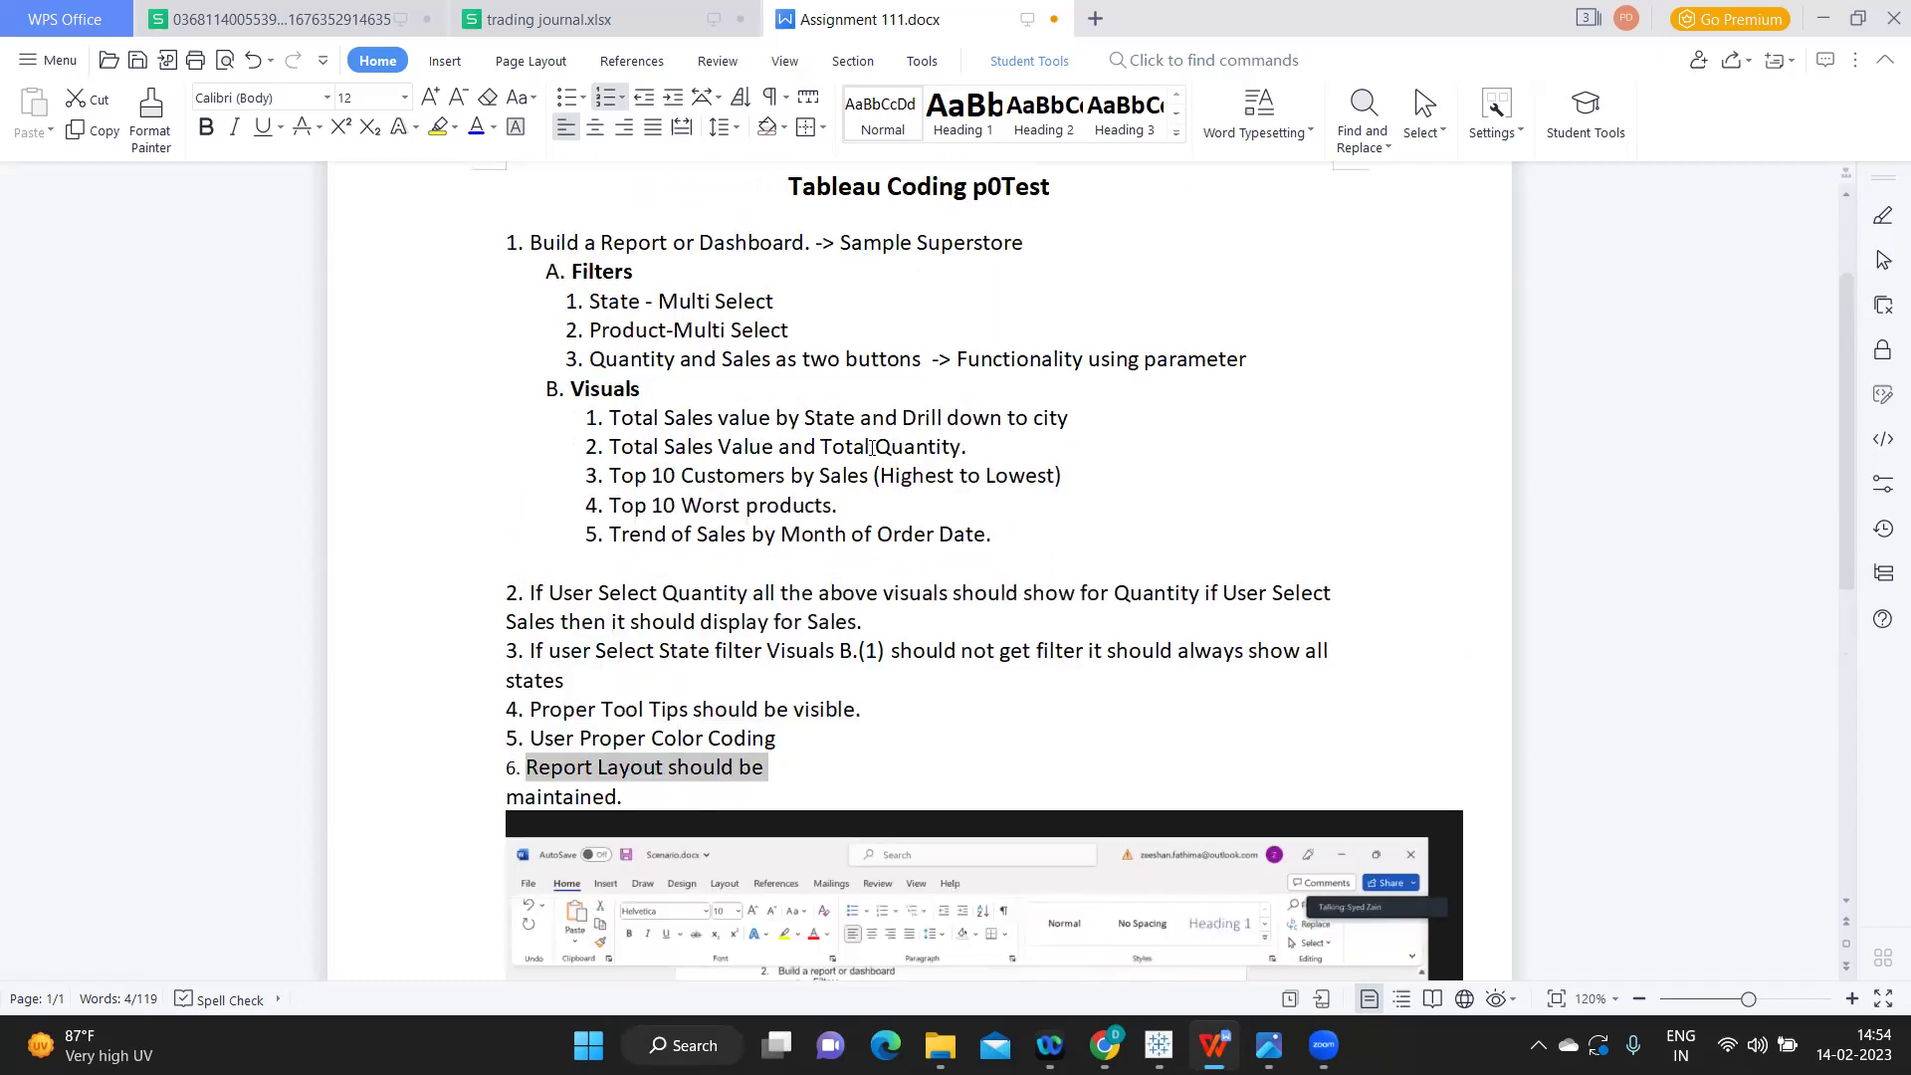
{"action": "left_click", "coordinate": [589, 361]}
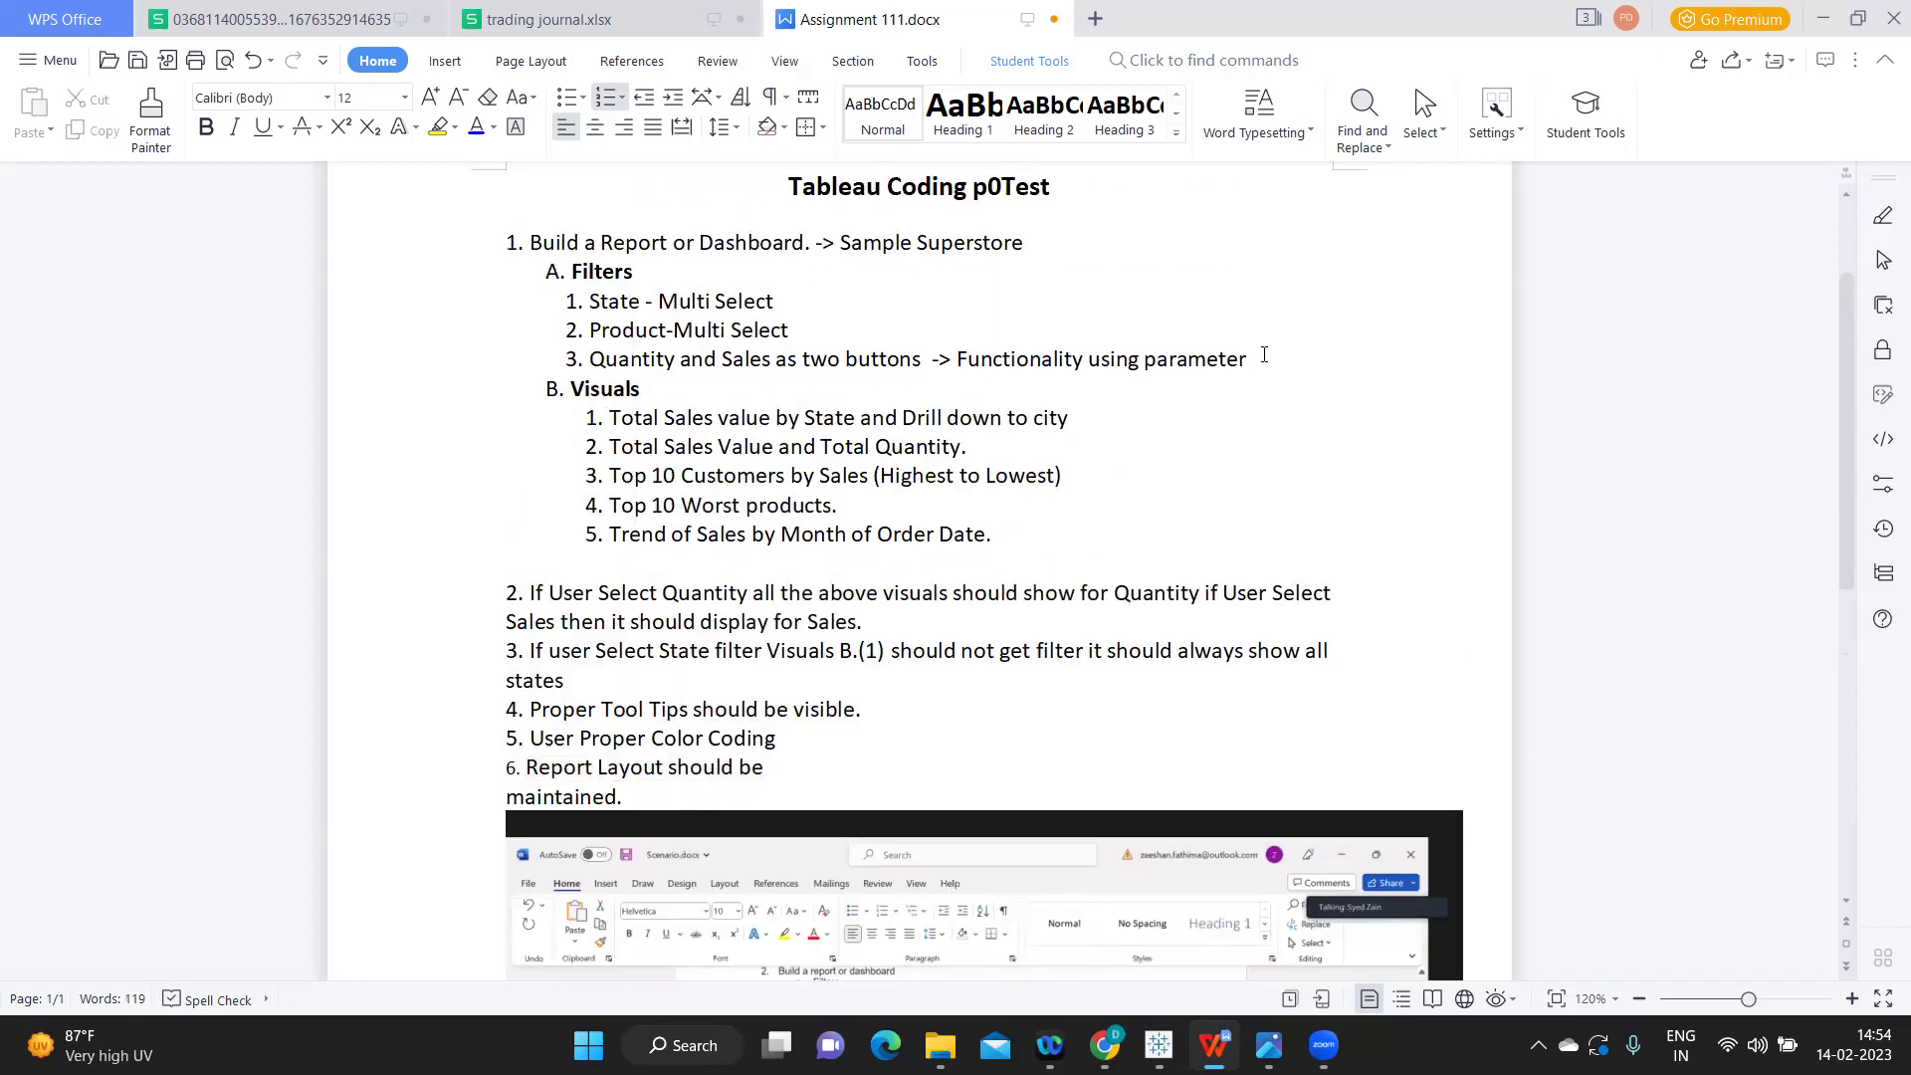
{"action": "left_click_drag", "start_coordinate": [995, 537], "coordinate": [574, 424]}
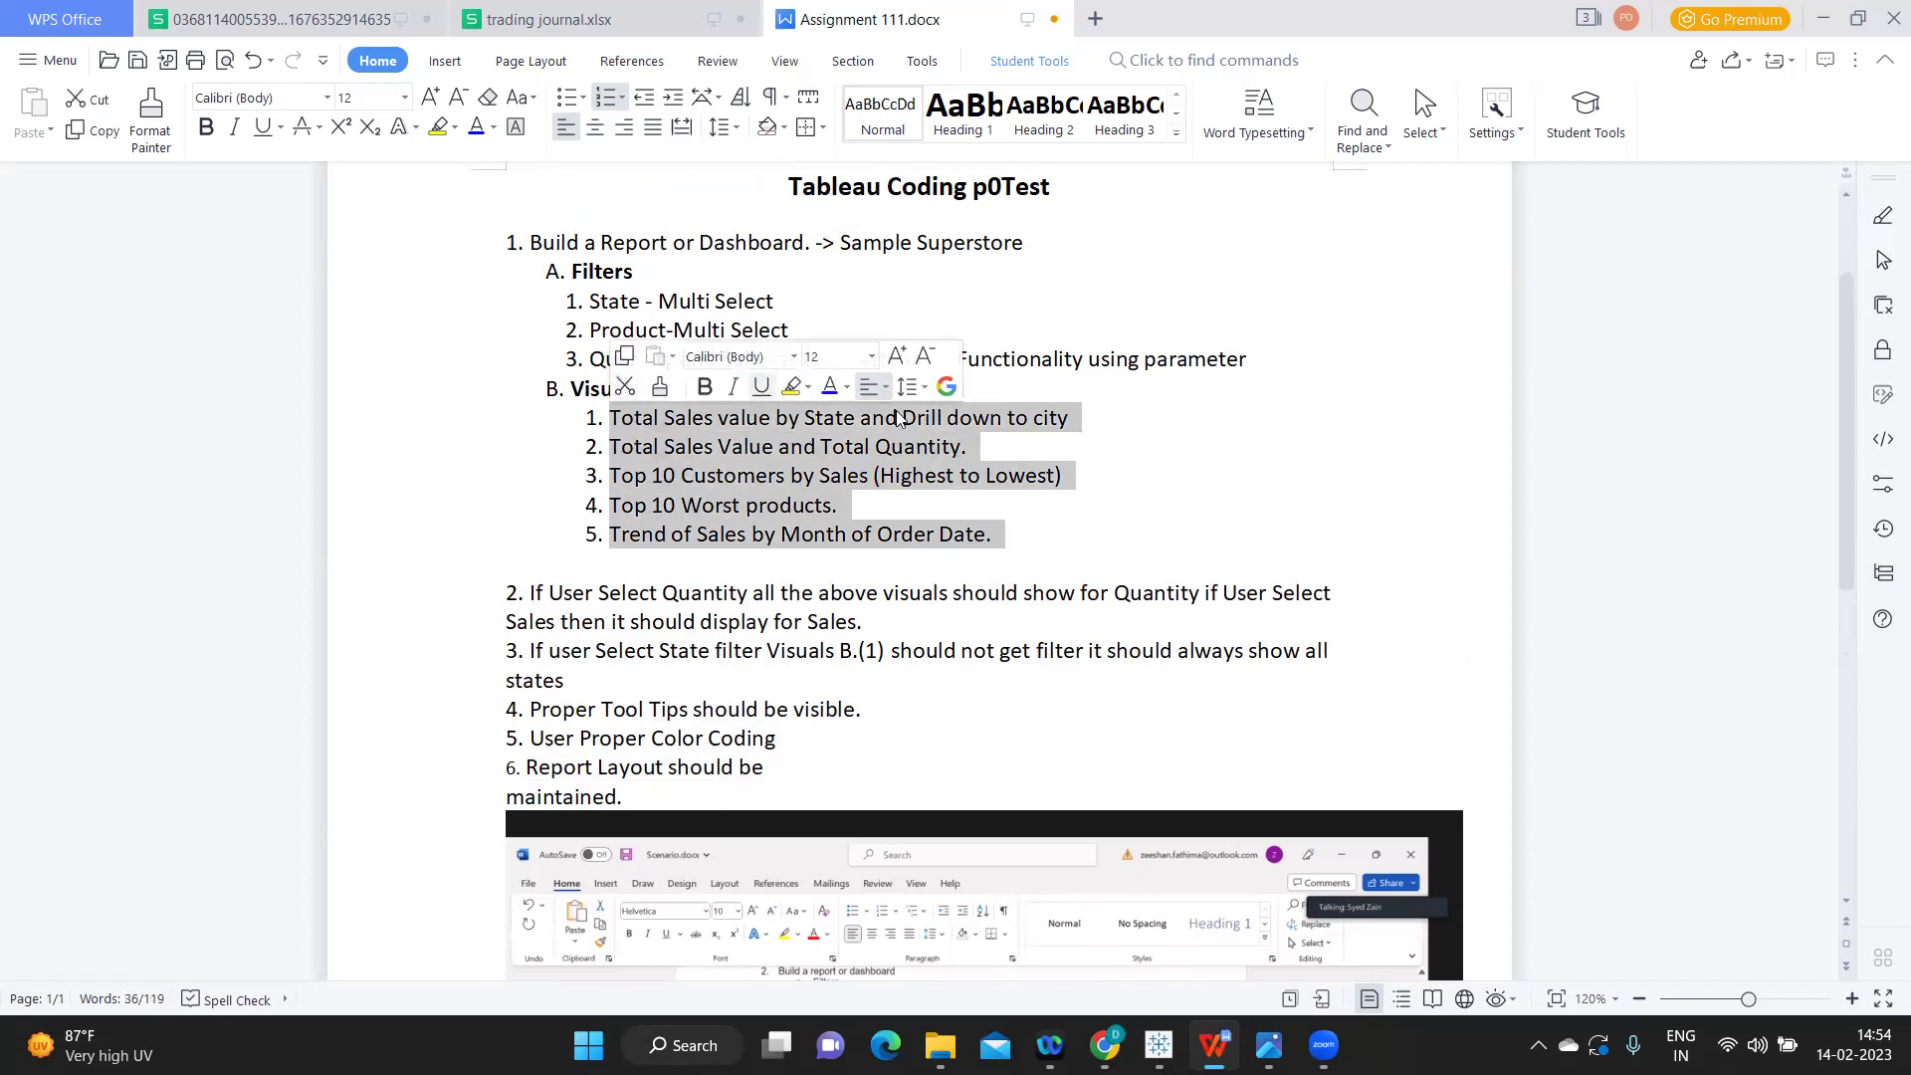
- Switch to the Tableau workbook Book1 and add a new worksheet
{"action": "mouse_move", "coordinate": [1158, 1040]}
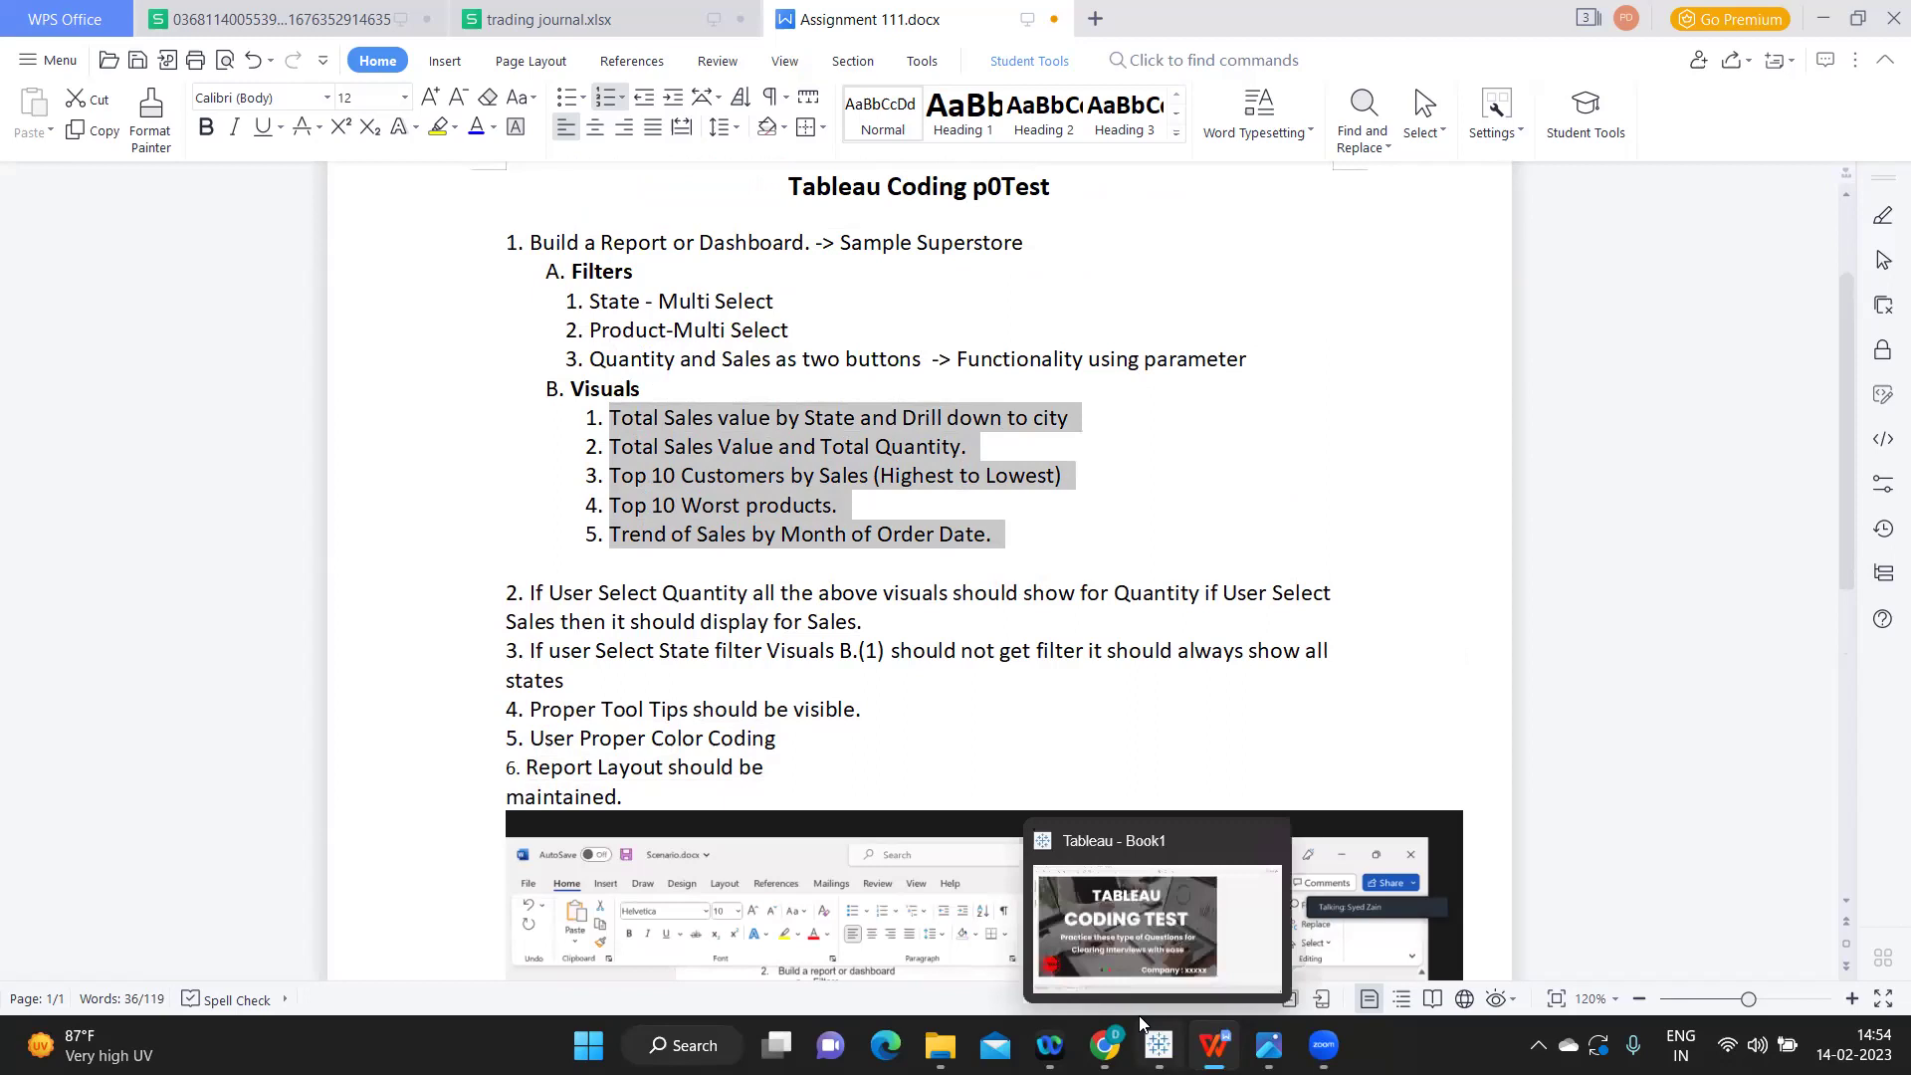
{"action": "left_click", "coordinate": [1165, 954]}
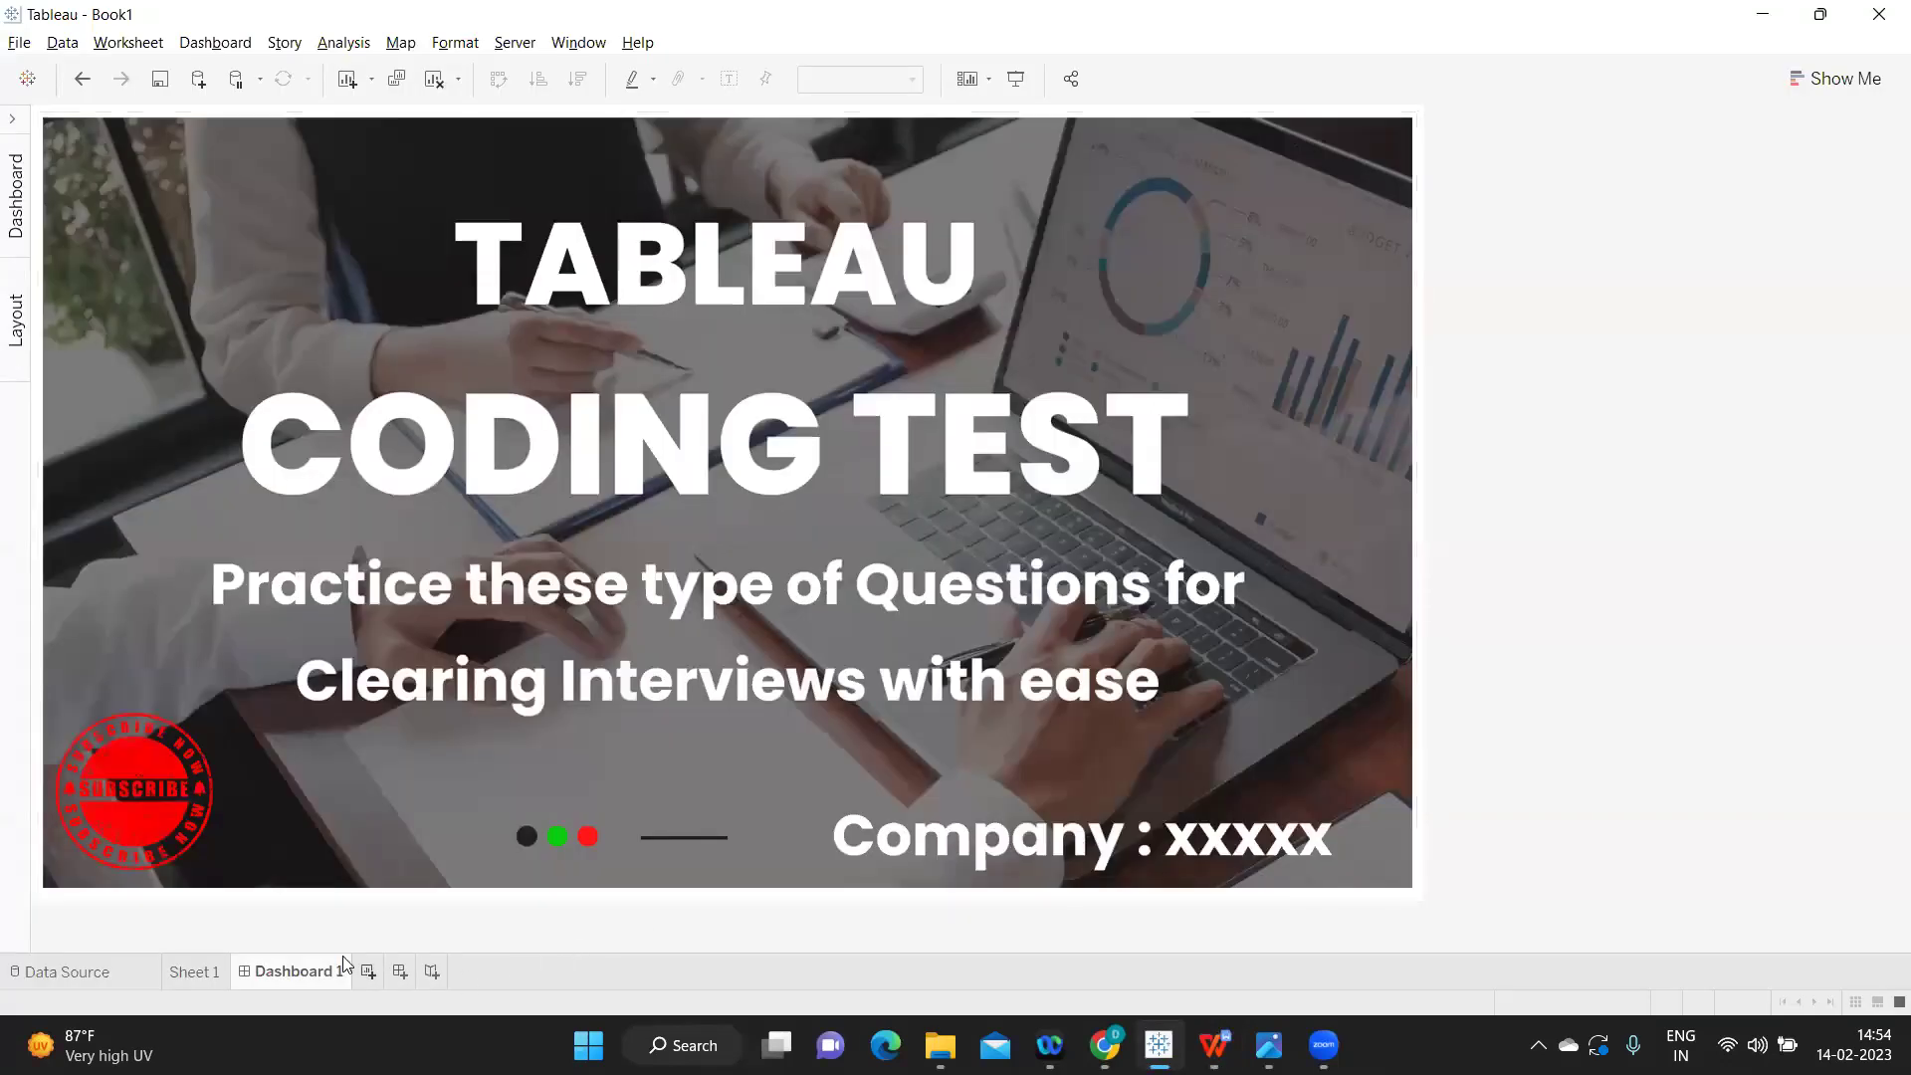
{"action": "left_click", "coordinate": [367, 970]}
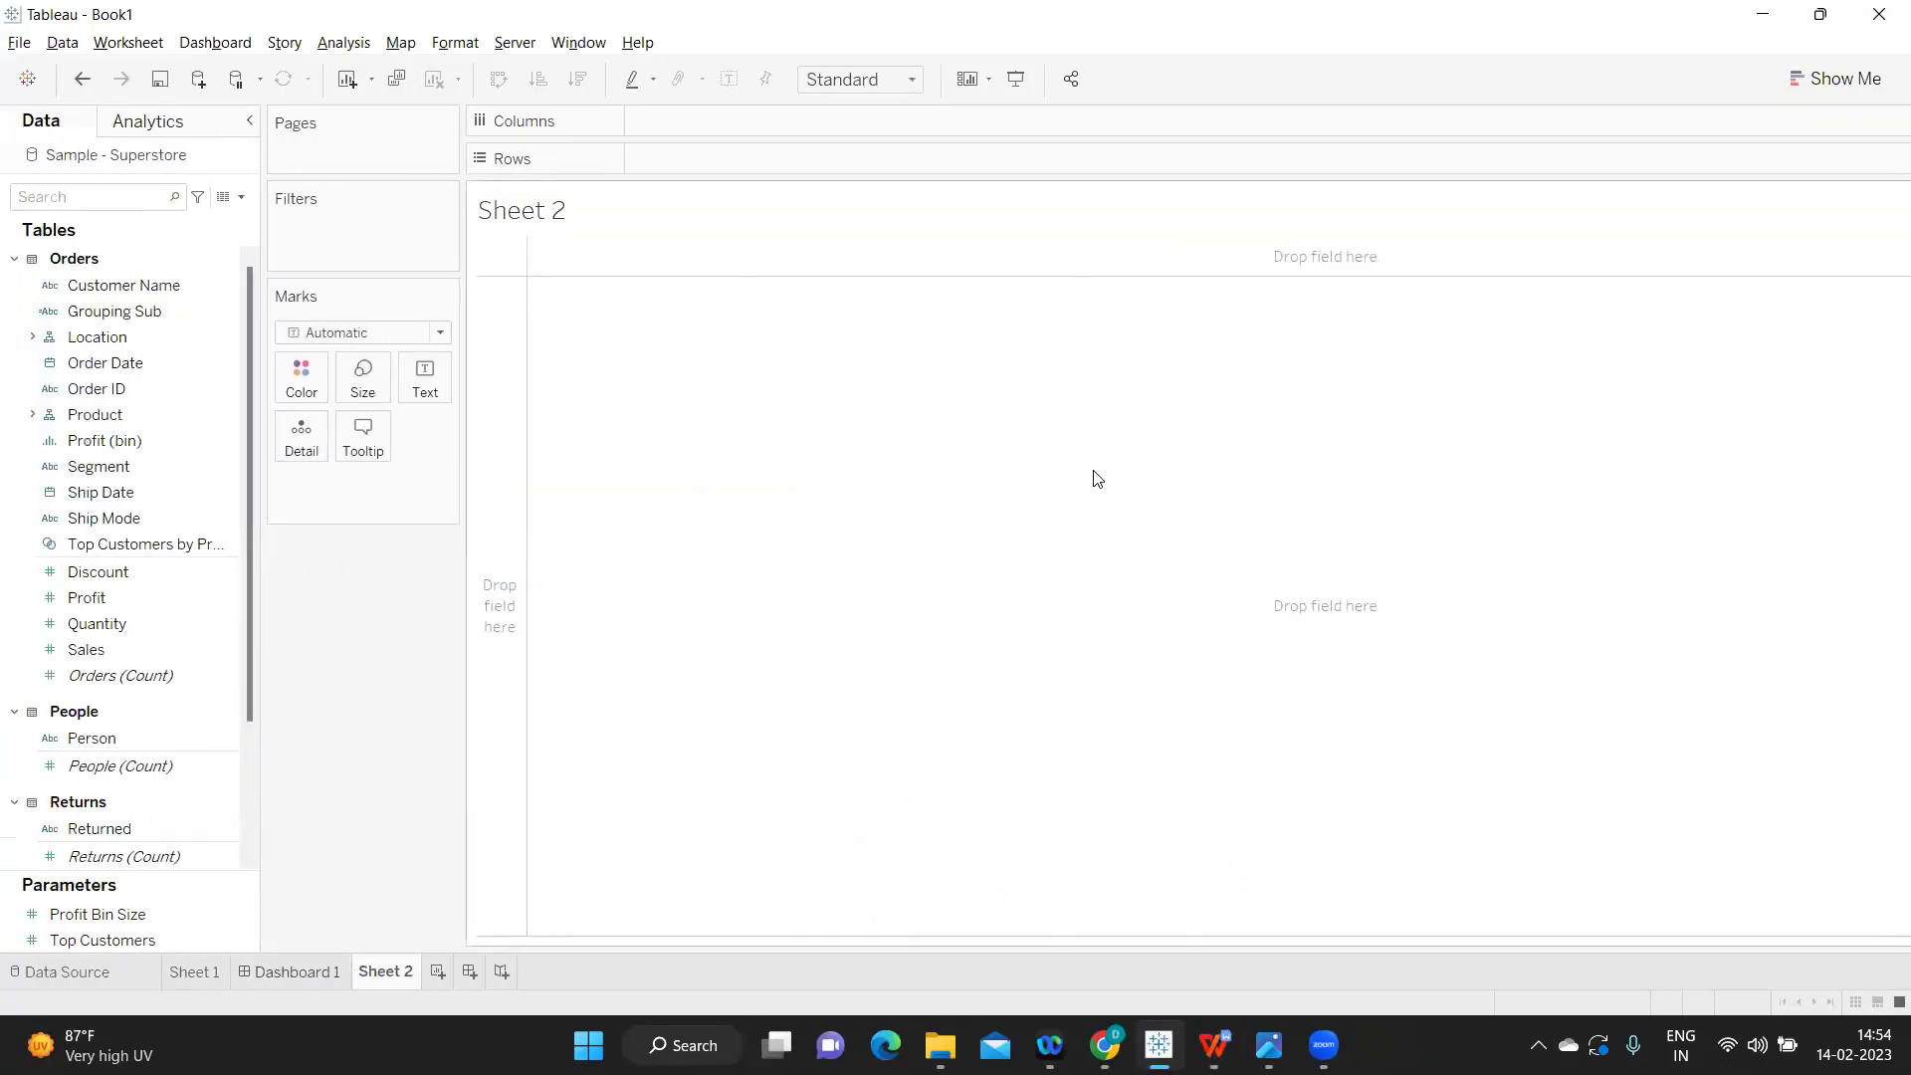
- Start a new parameter and name it Select Measure
{"action": "left_click", "coordinate": [241, 196]}
{"action": "left_click", "coordinate": [181, 242]}
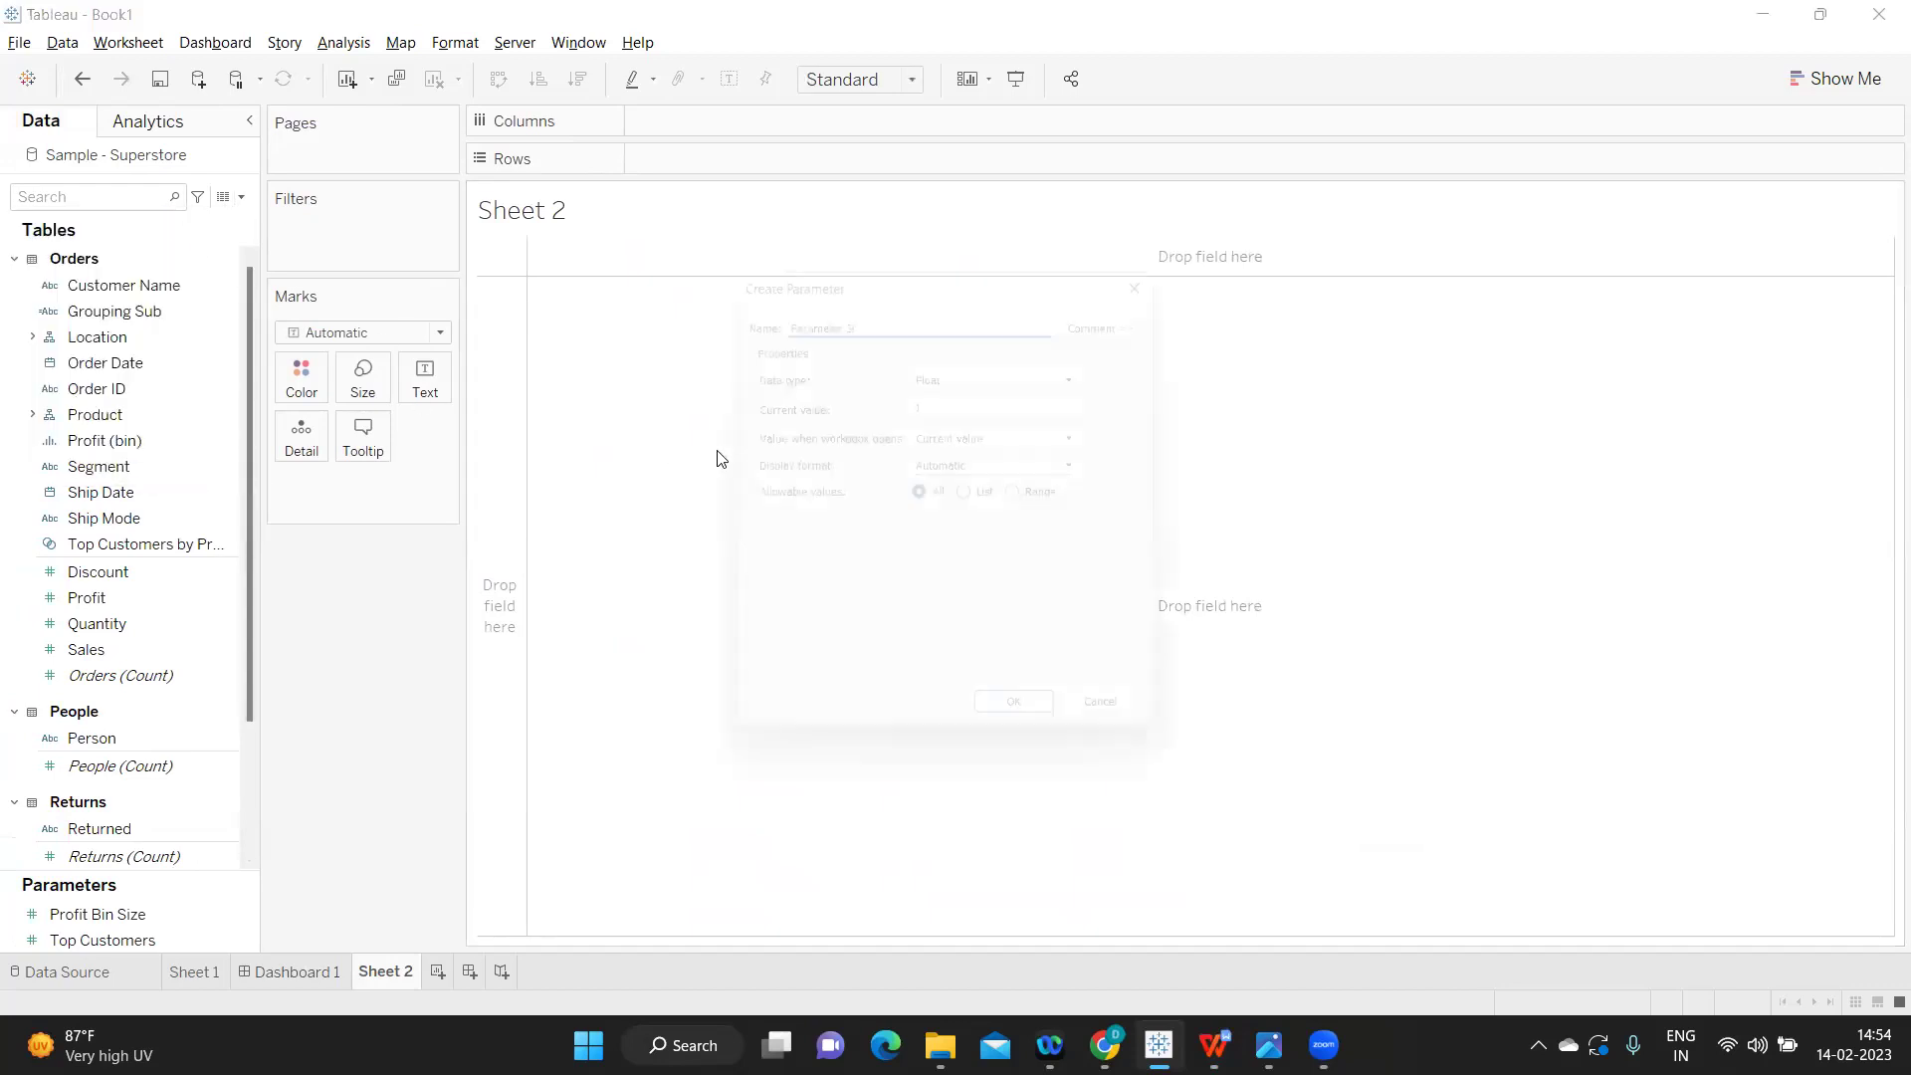
{"action": "left_click_drag", "start_coordinate": [940, 313], "coordinate": [705, 314]}
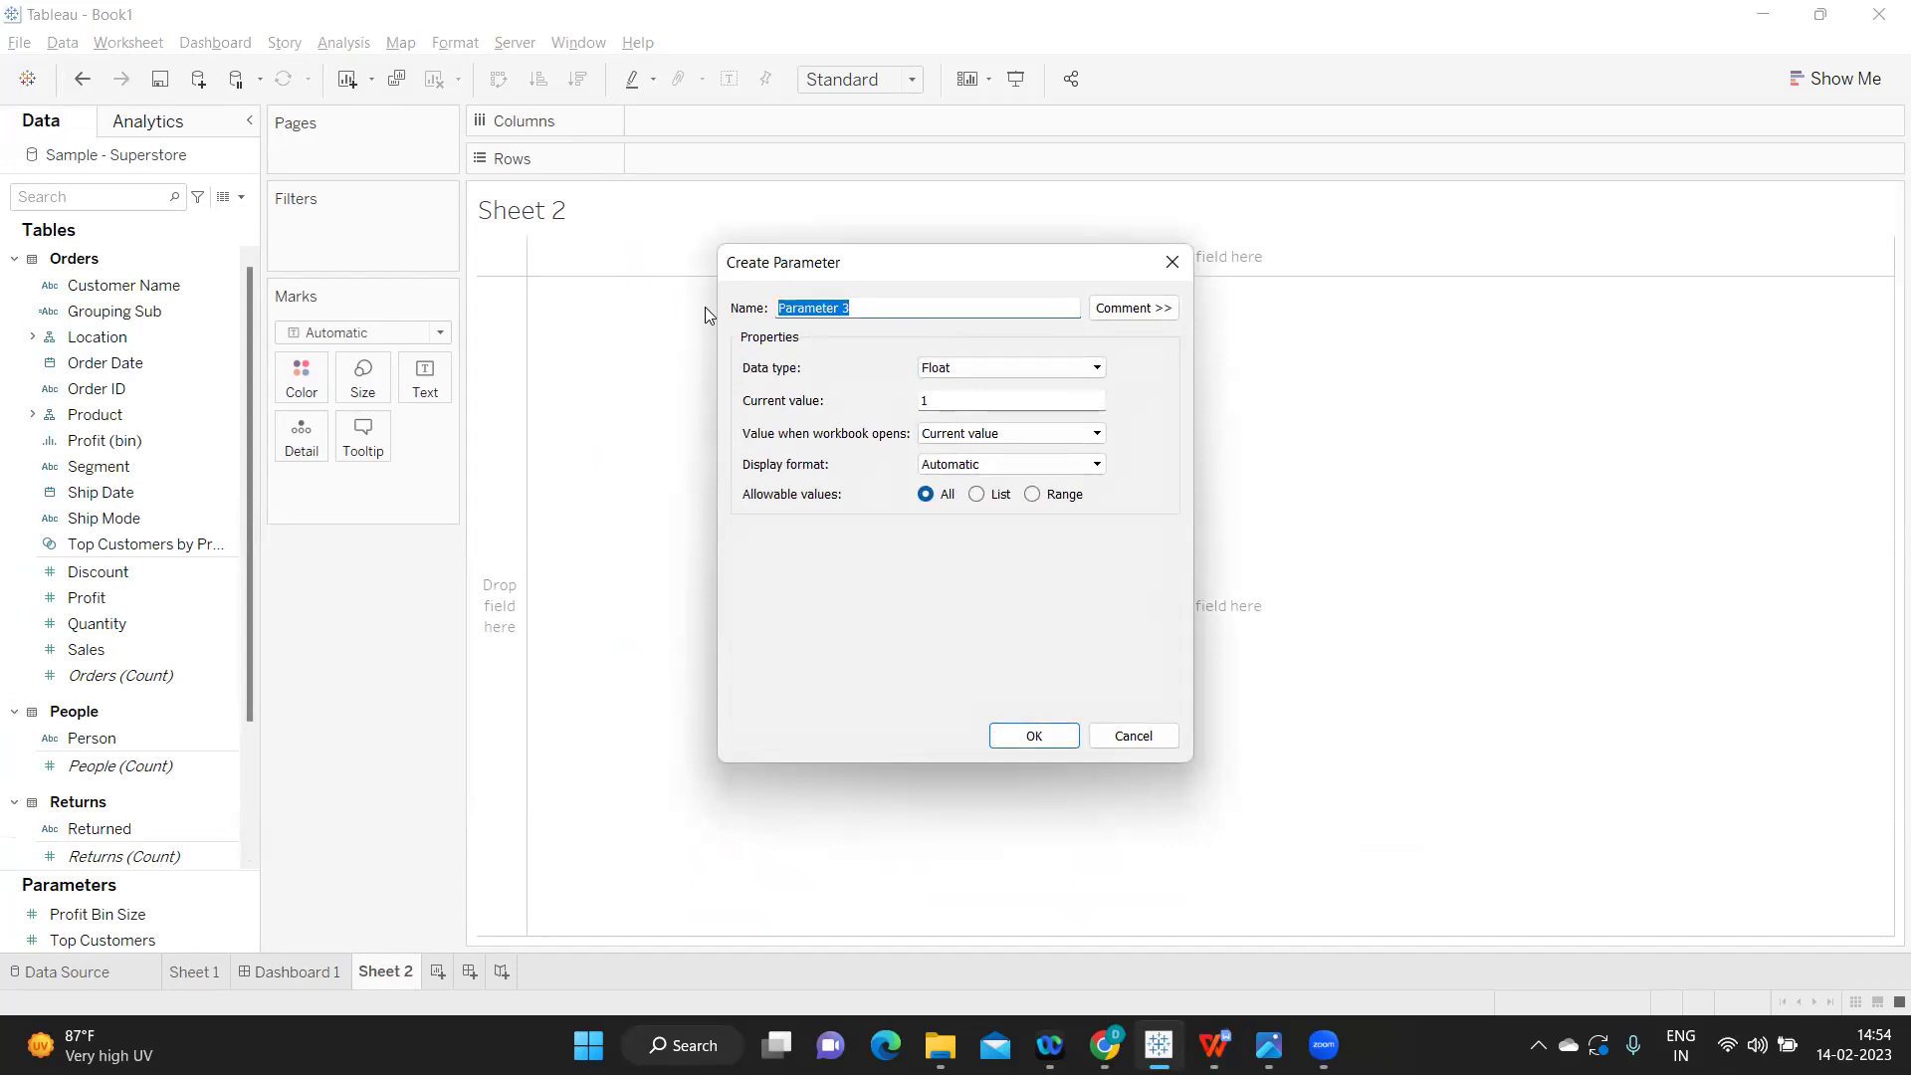
{"action": "type", "text": "Sel"}
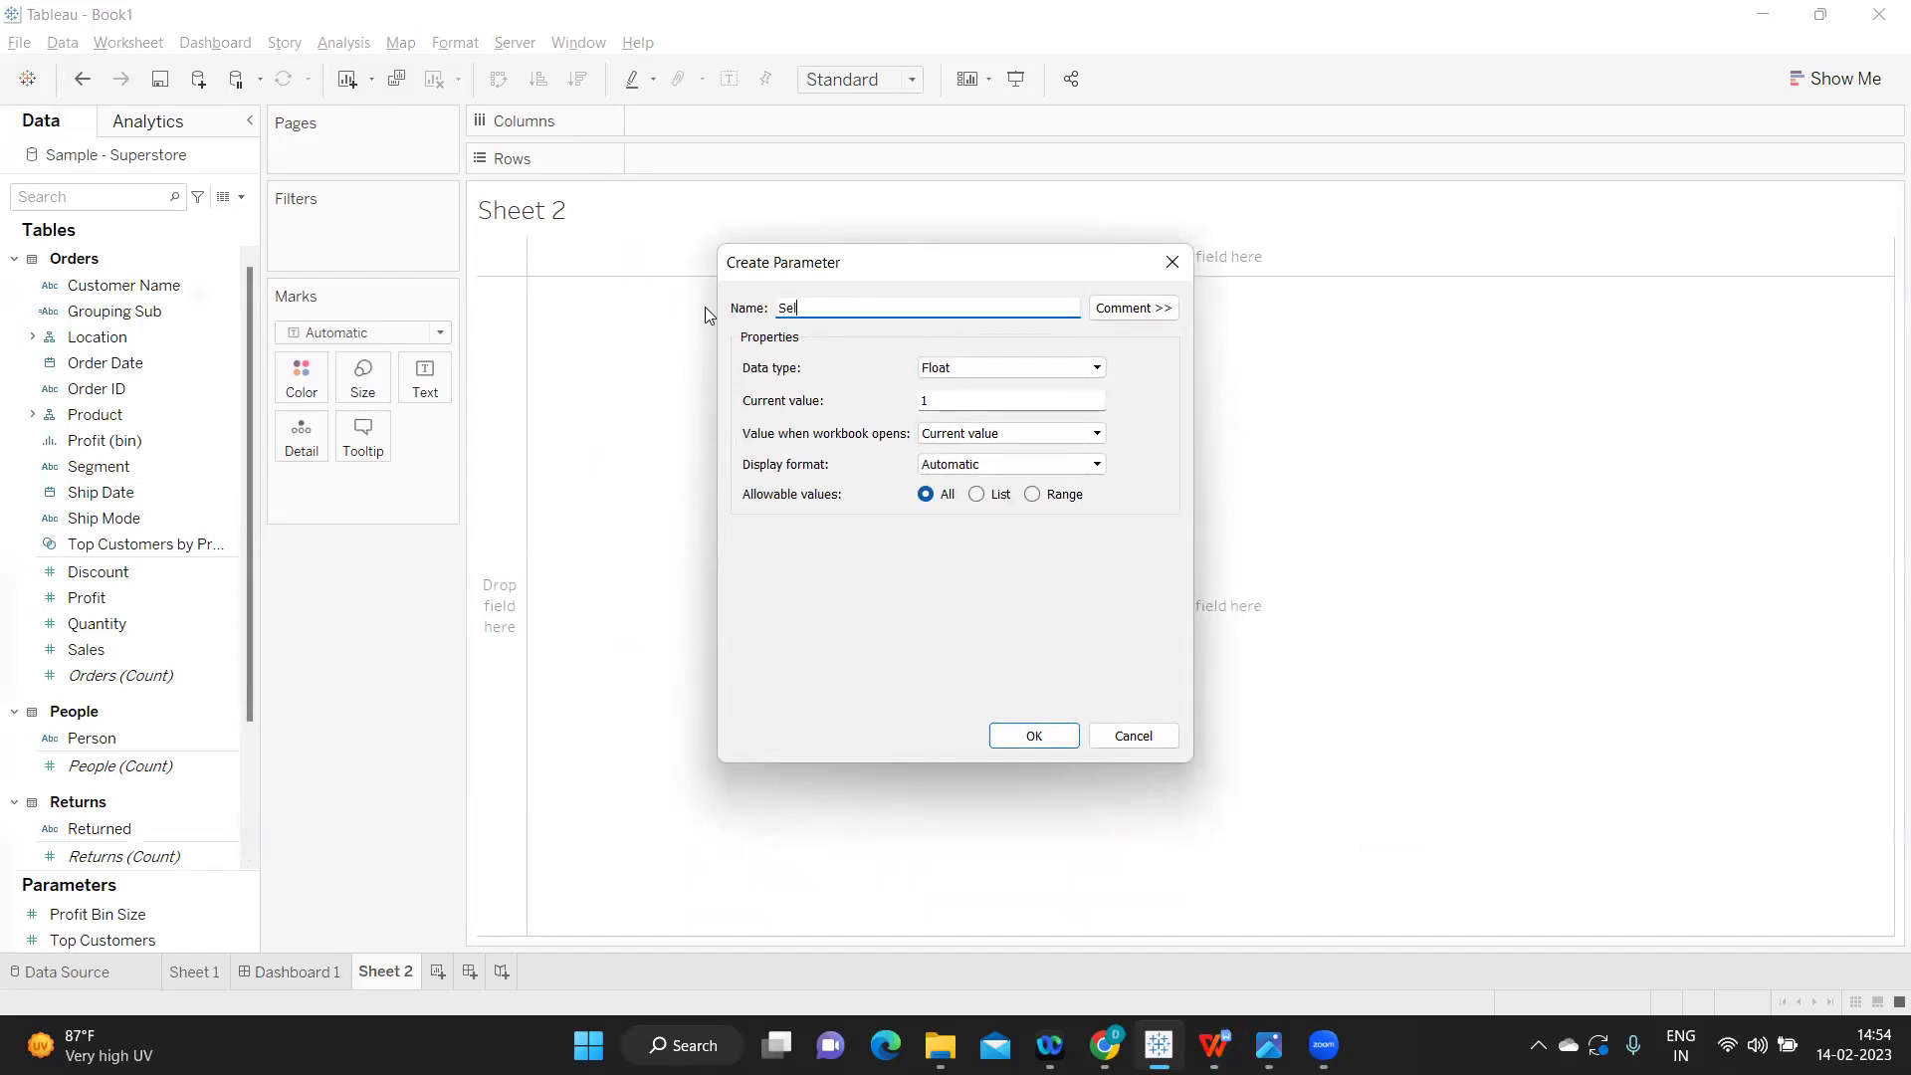
{"action": "type", "text": "ect Meaus"}
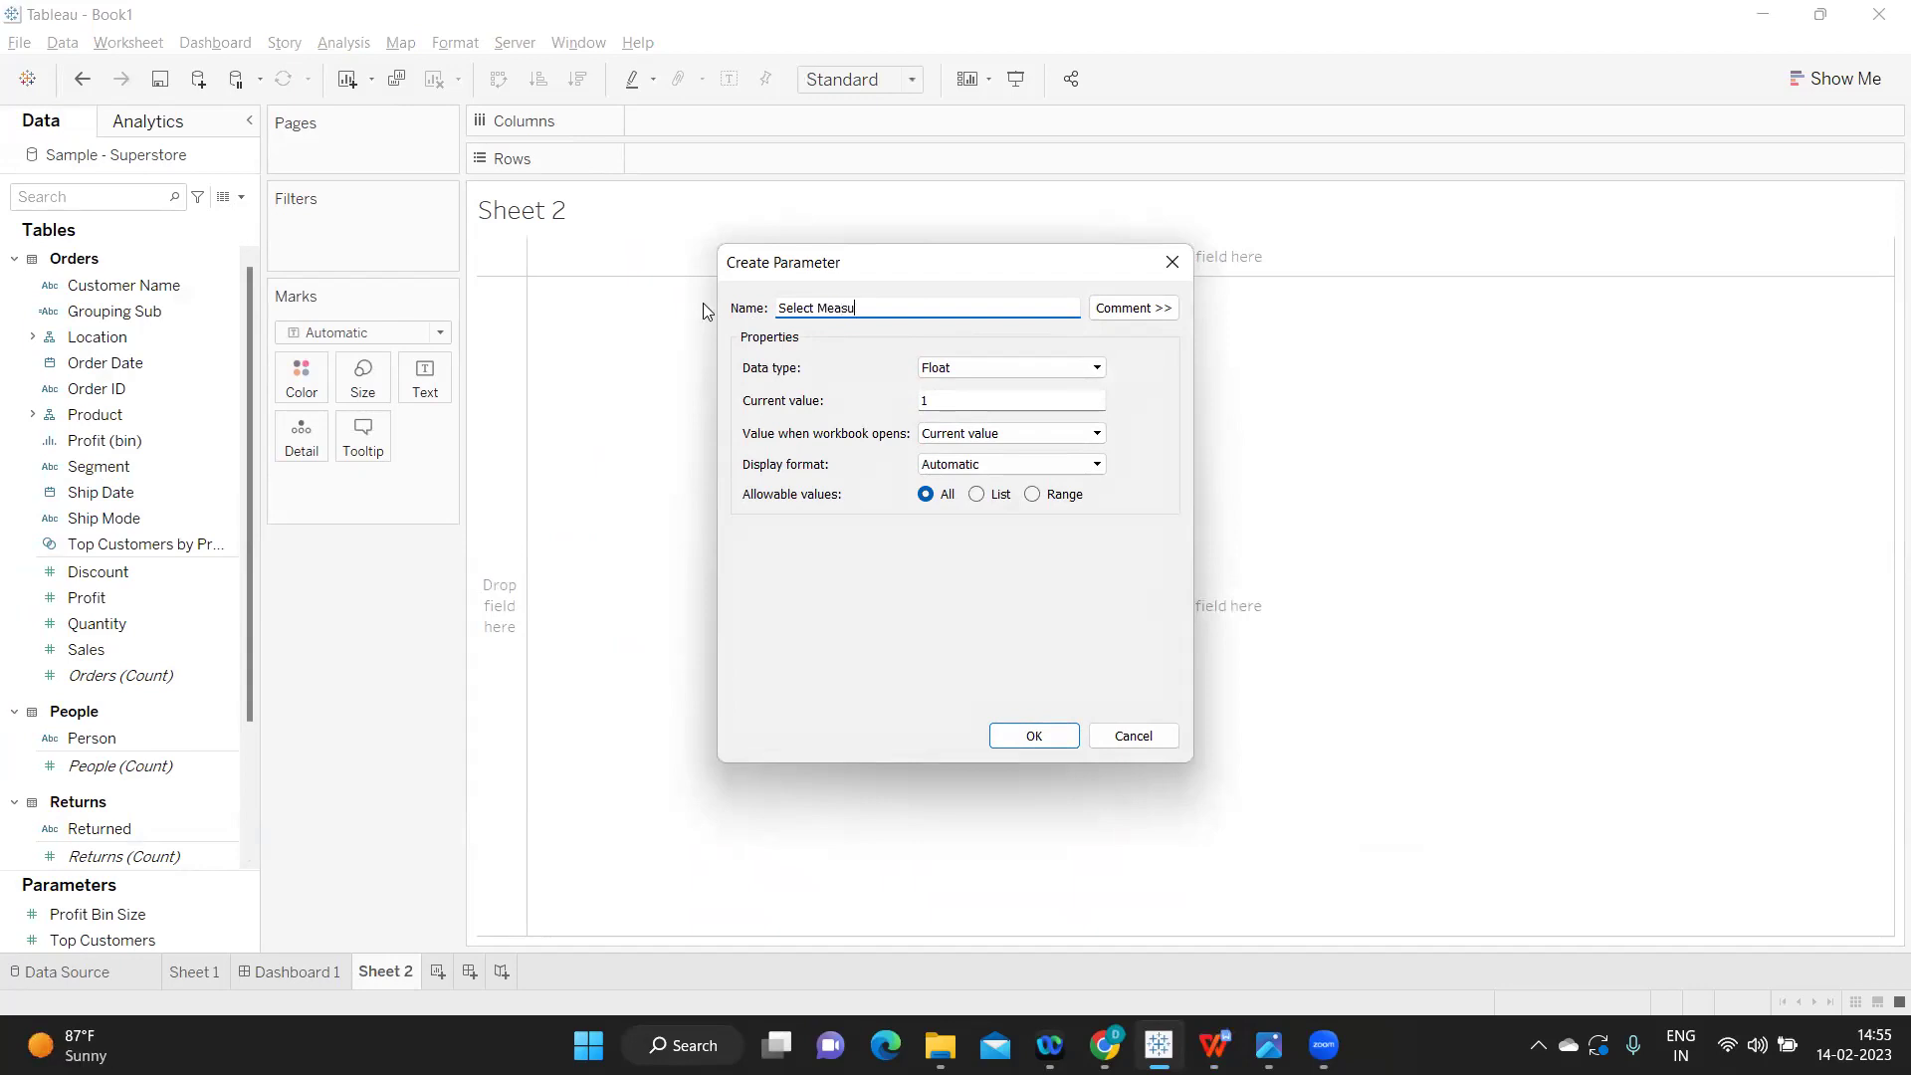
- Restrict the parameter's allowable values to a list containing 1 and 2
{"action": "left_click", "coordinate": [976, 495]}
{"action": "left_click", "coordinate": [767, 591]}
{"action": "type", "text": "1"}
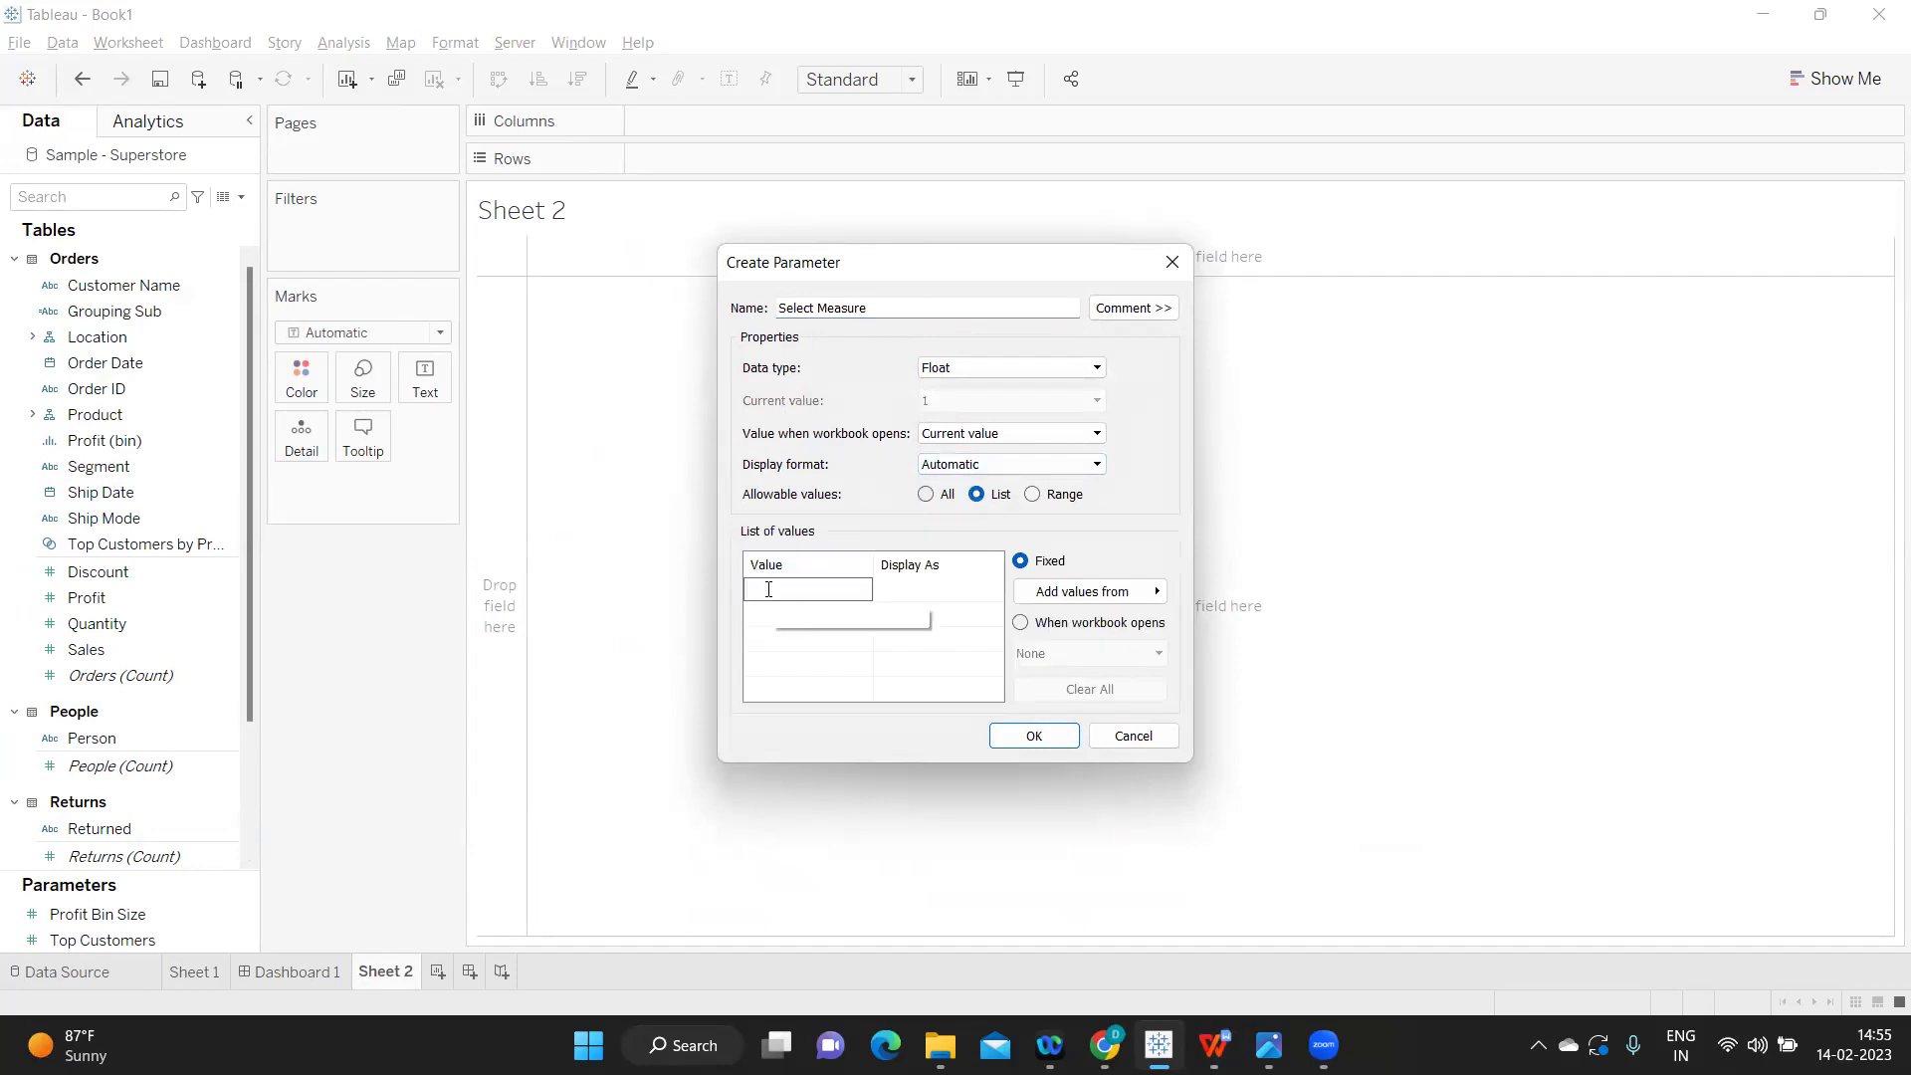
{"action": "key", "text": "Return"}
{"action": "type", "text": "2"}
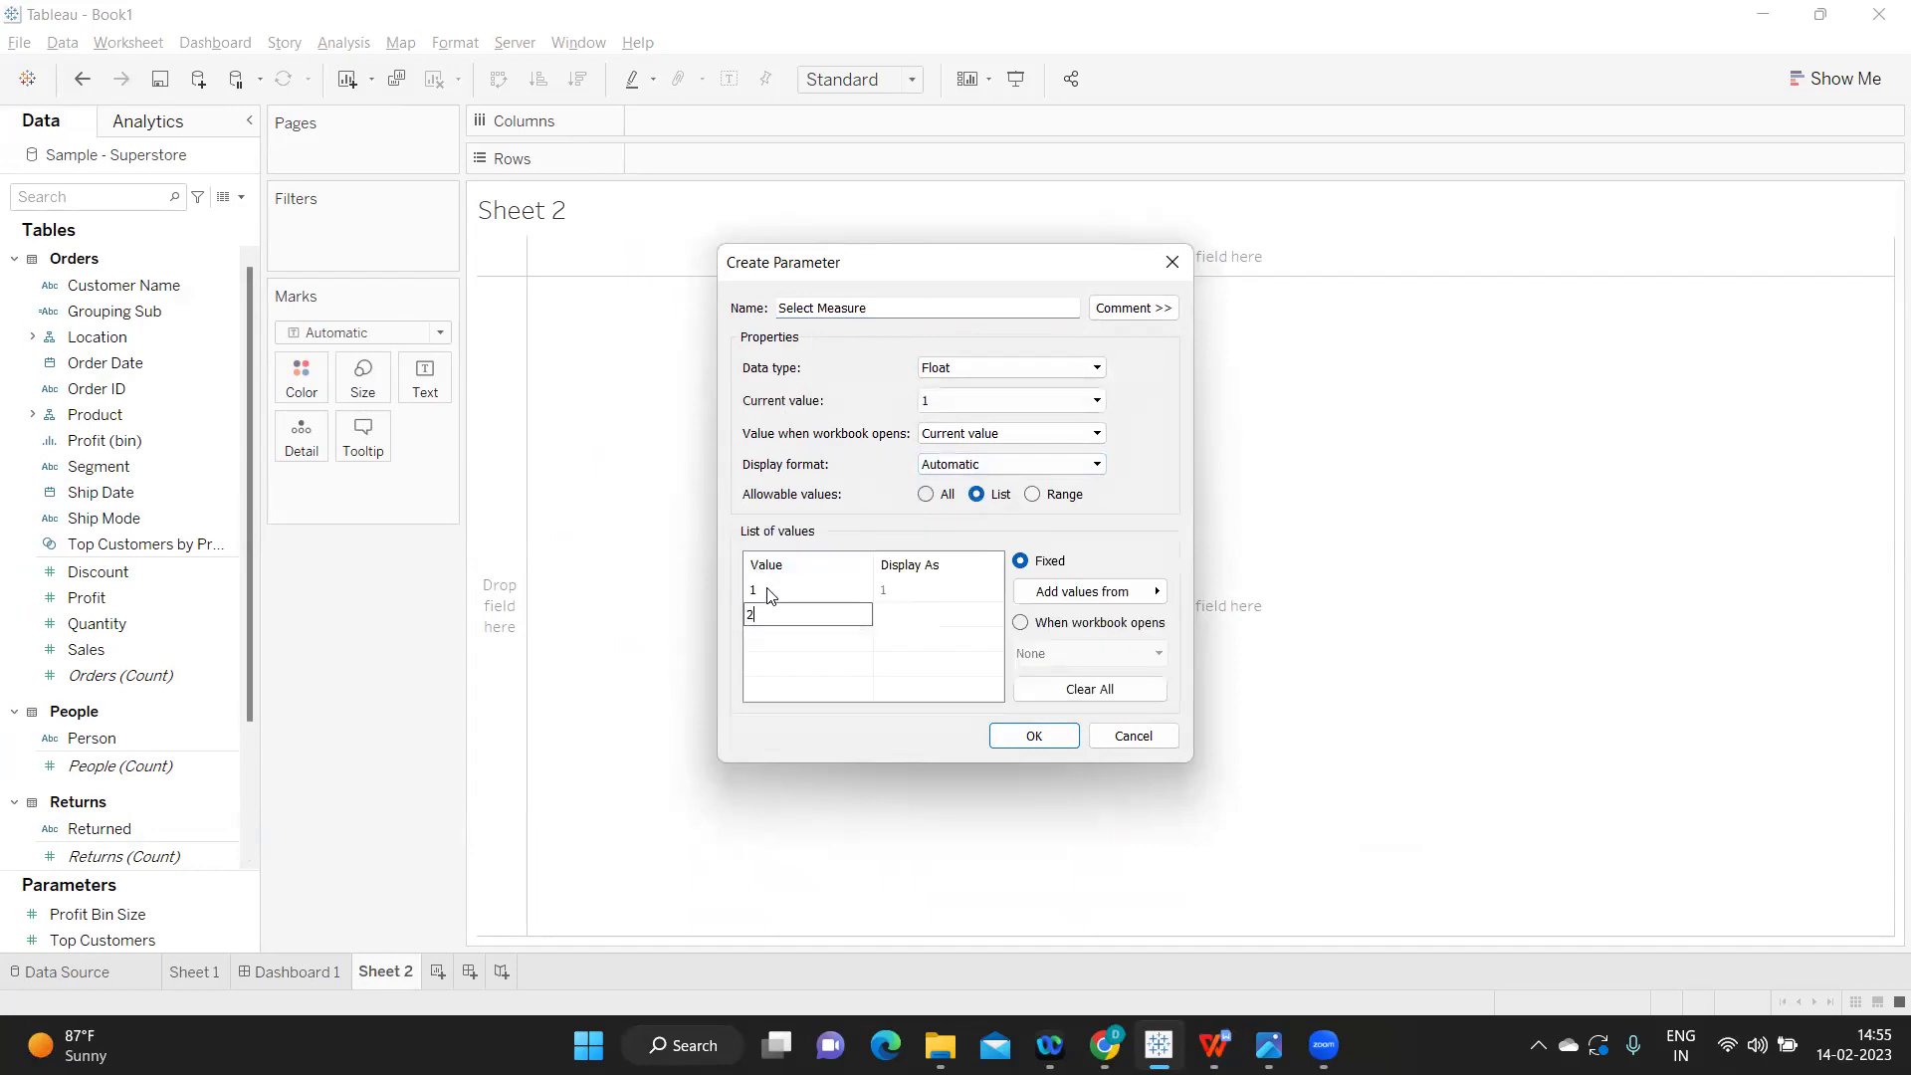
- Display value 1 as Sales and value 2 as Quantity, and create the parameter
{"action": "left_click", "coordinate": [892, 588]}
{"action": "left_click", "coordinate": [892, 588]}
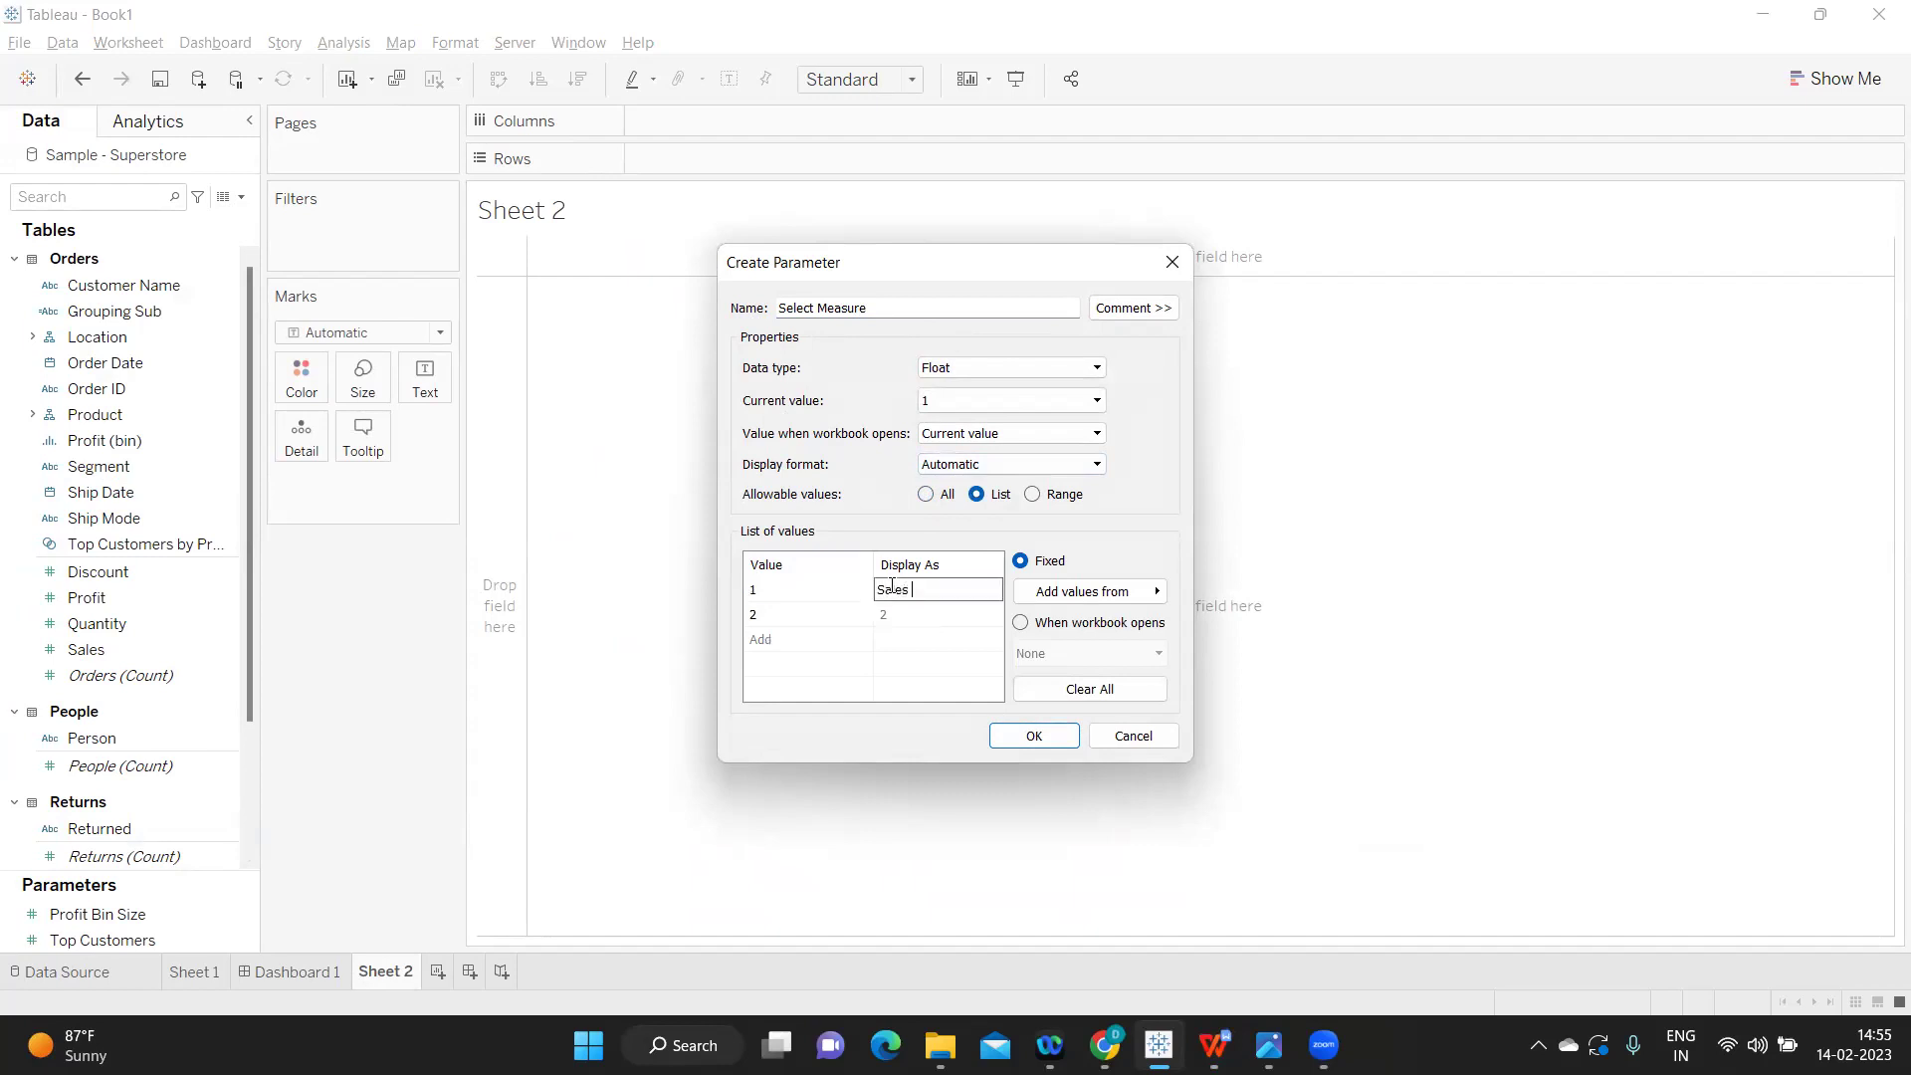
{"action": "key", "text": "Return"}
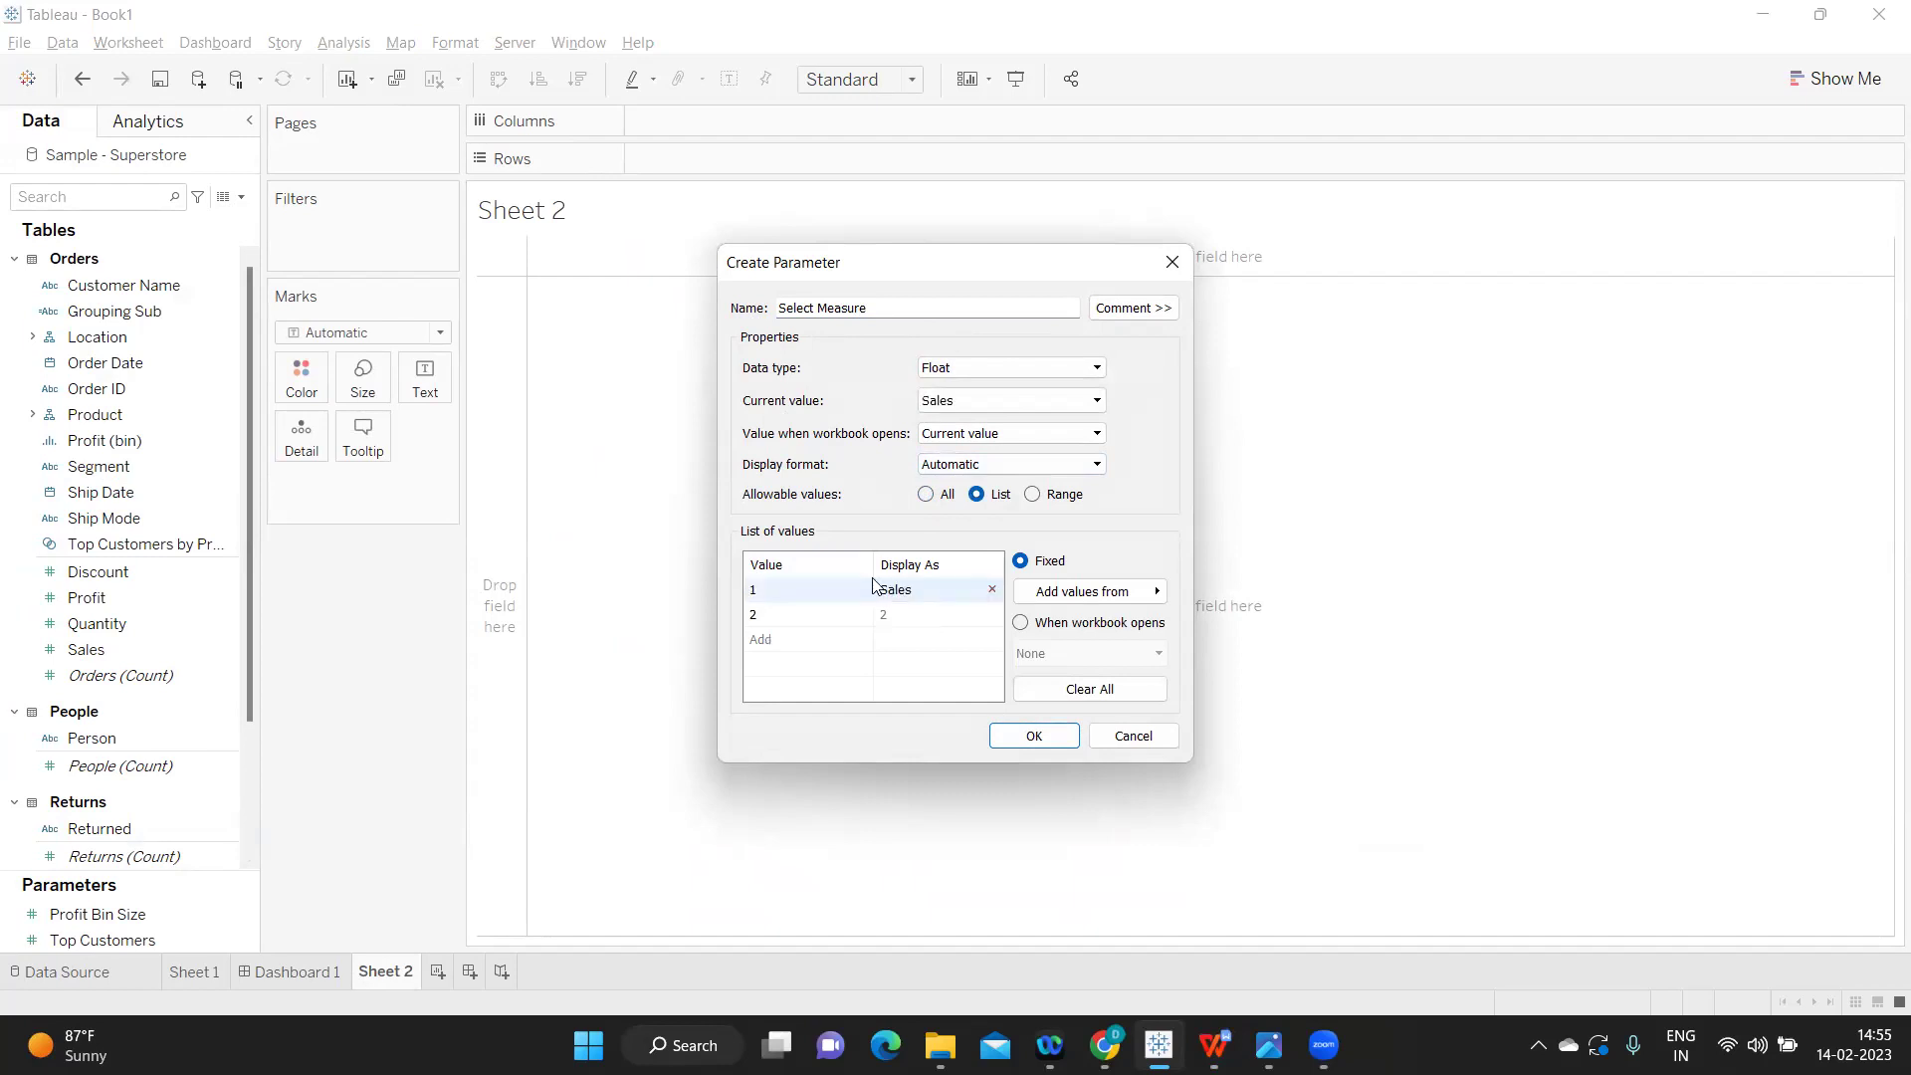
{"action": "left_click", "coordinate": [893, 619]}
{"action": "left_click", "coordinate": [893, 620]}
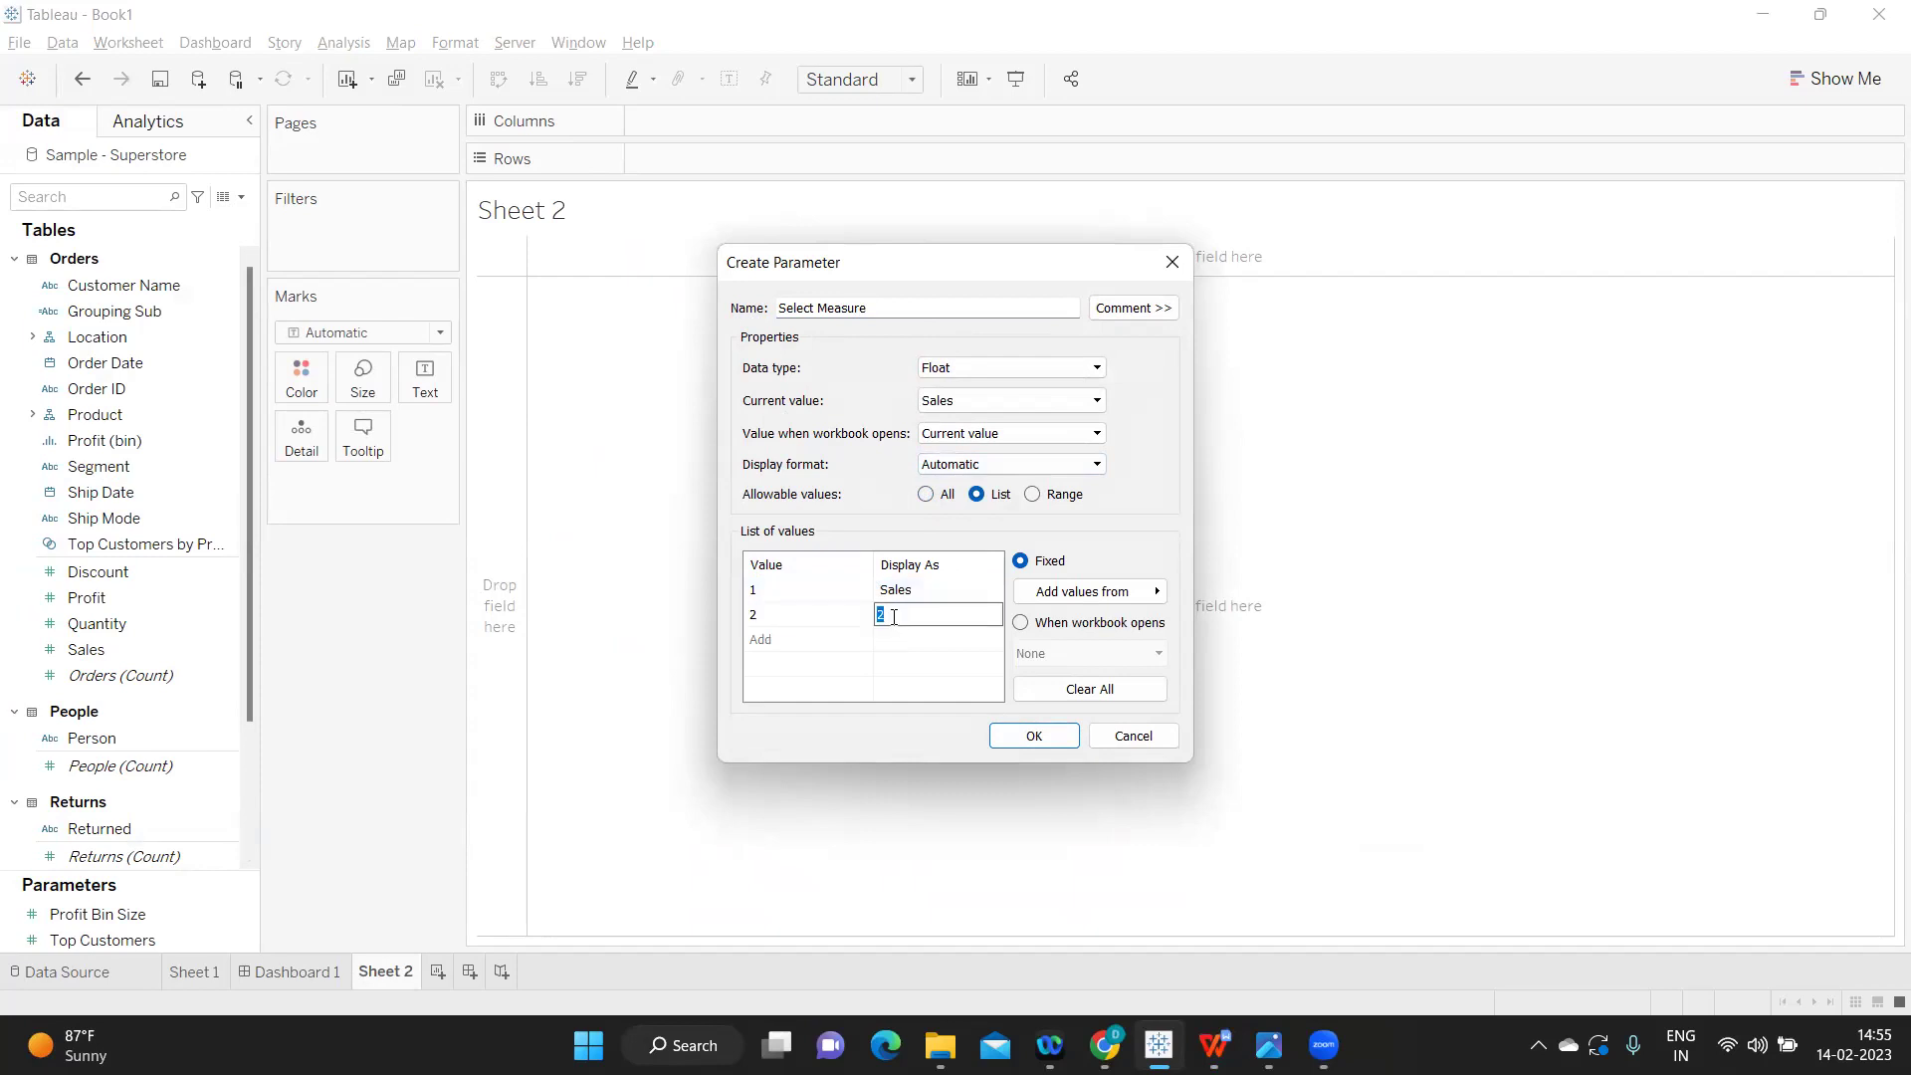
{"action": "type", "text": "Quantity"}
{"action": "key", "text": "Return"}
{"action": "left_click", "coordinate": [1034, 735]}
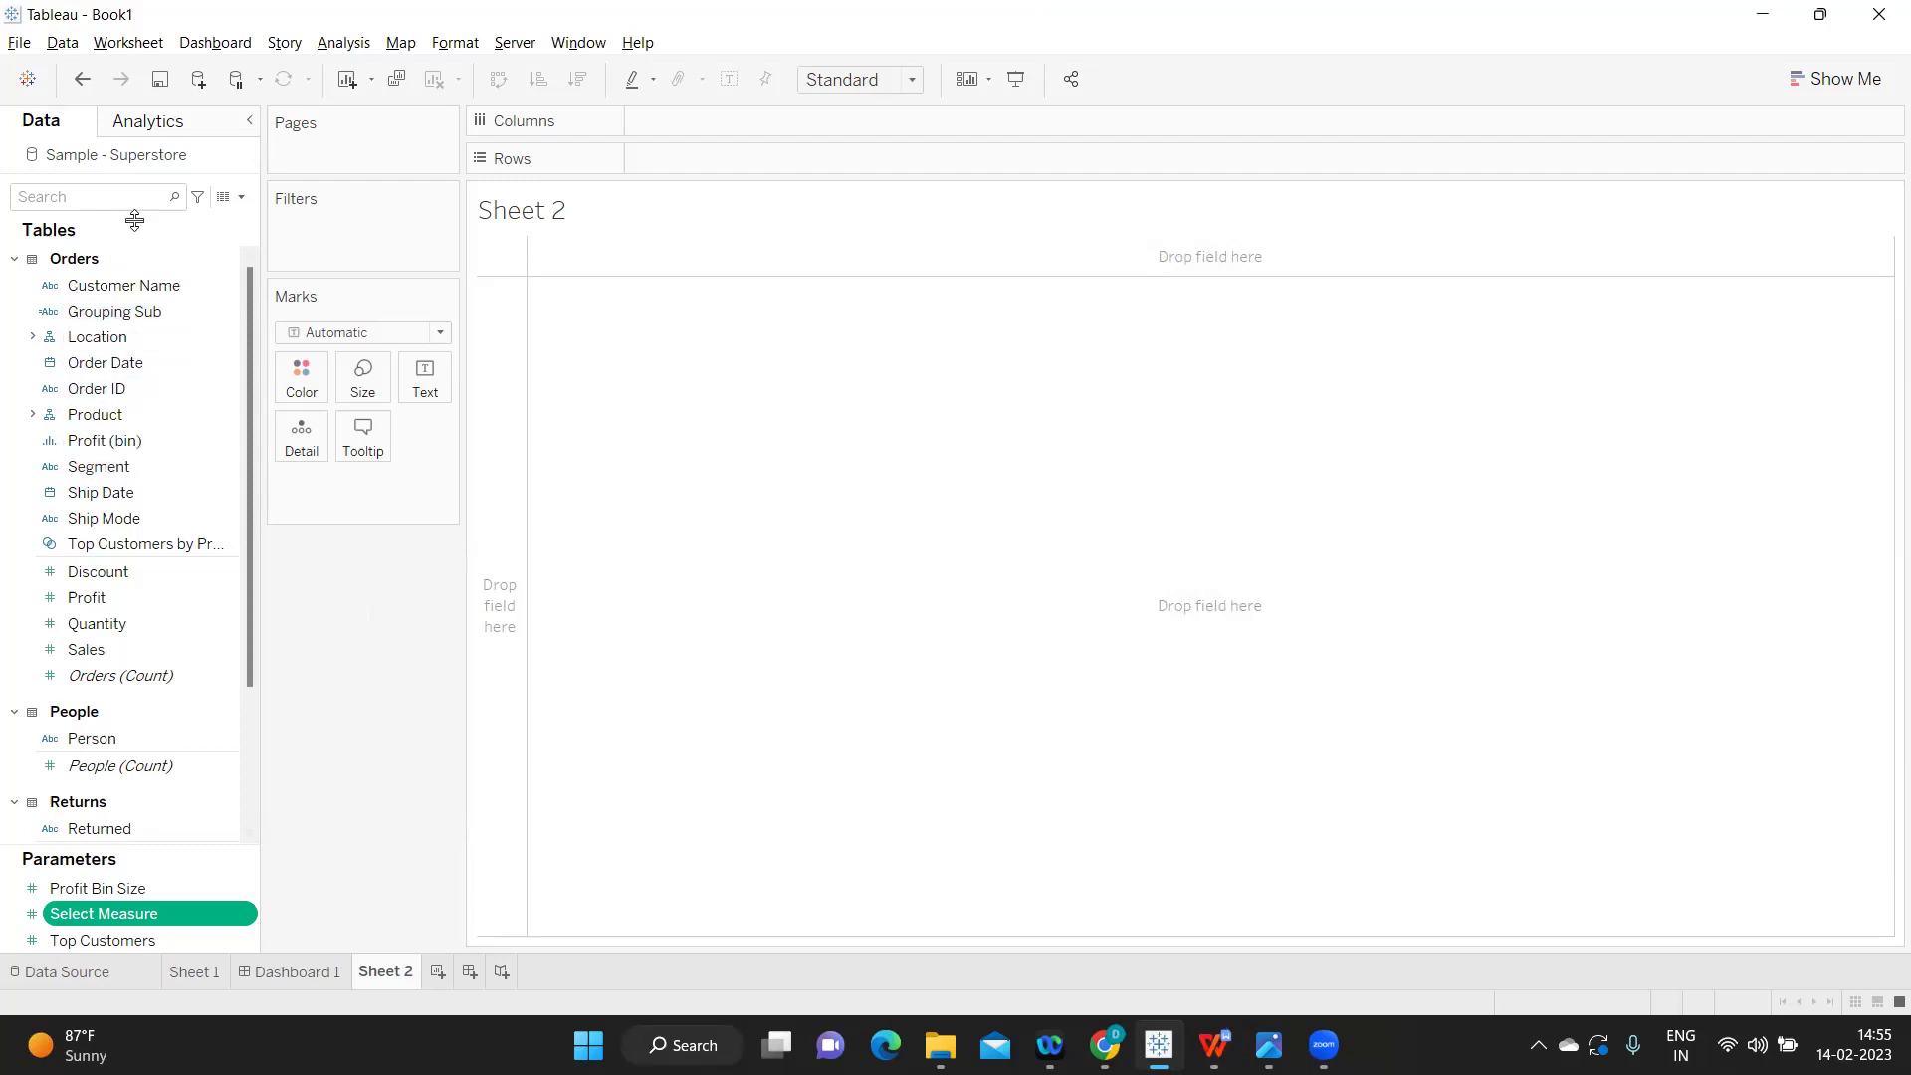
- Show the Select Measure parameter control on Sheet 2
{"action": "left_click", "coordinate": [240, 204]}
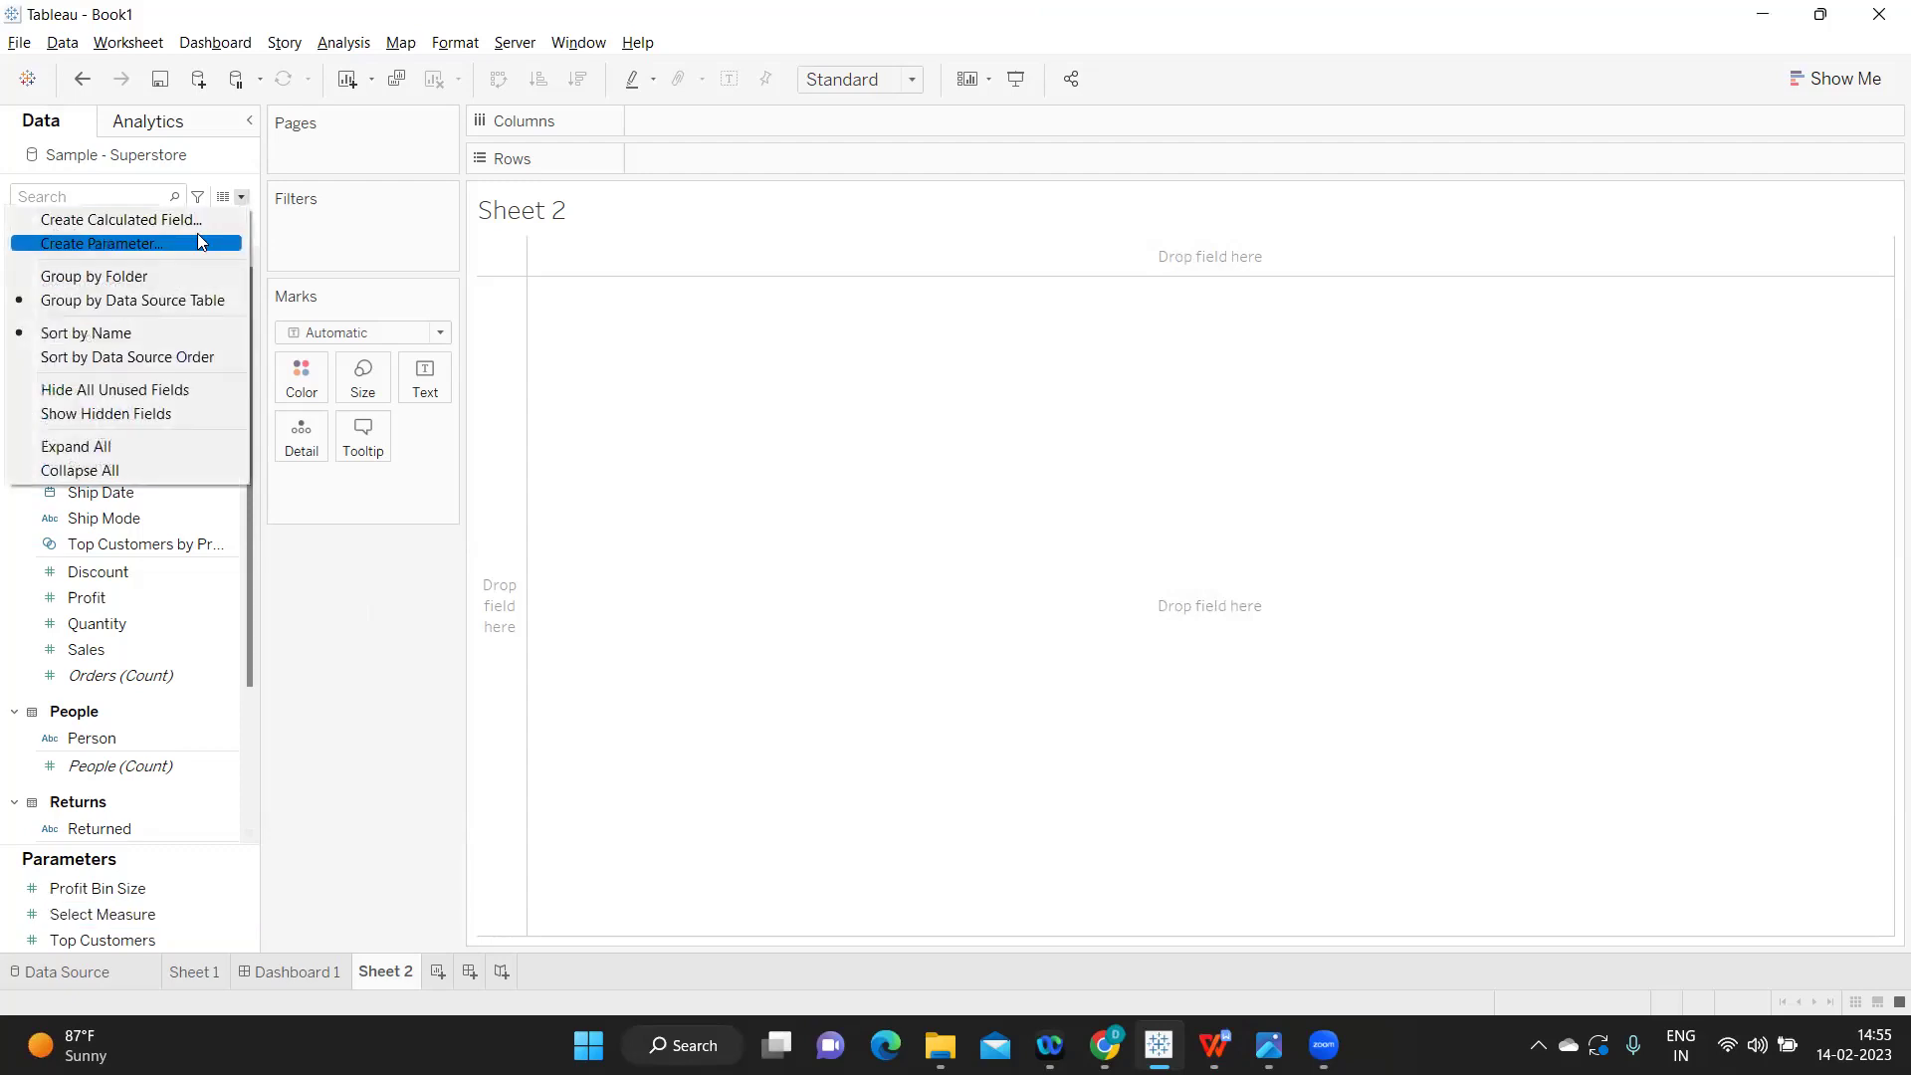
{"action": "left_click", "coordinate": [161, 914]}
{"action": "right_click", "coordinate": [245, 914]}
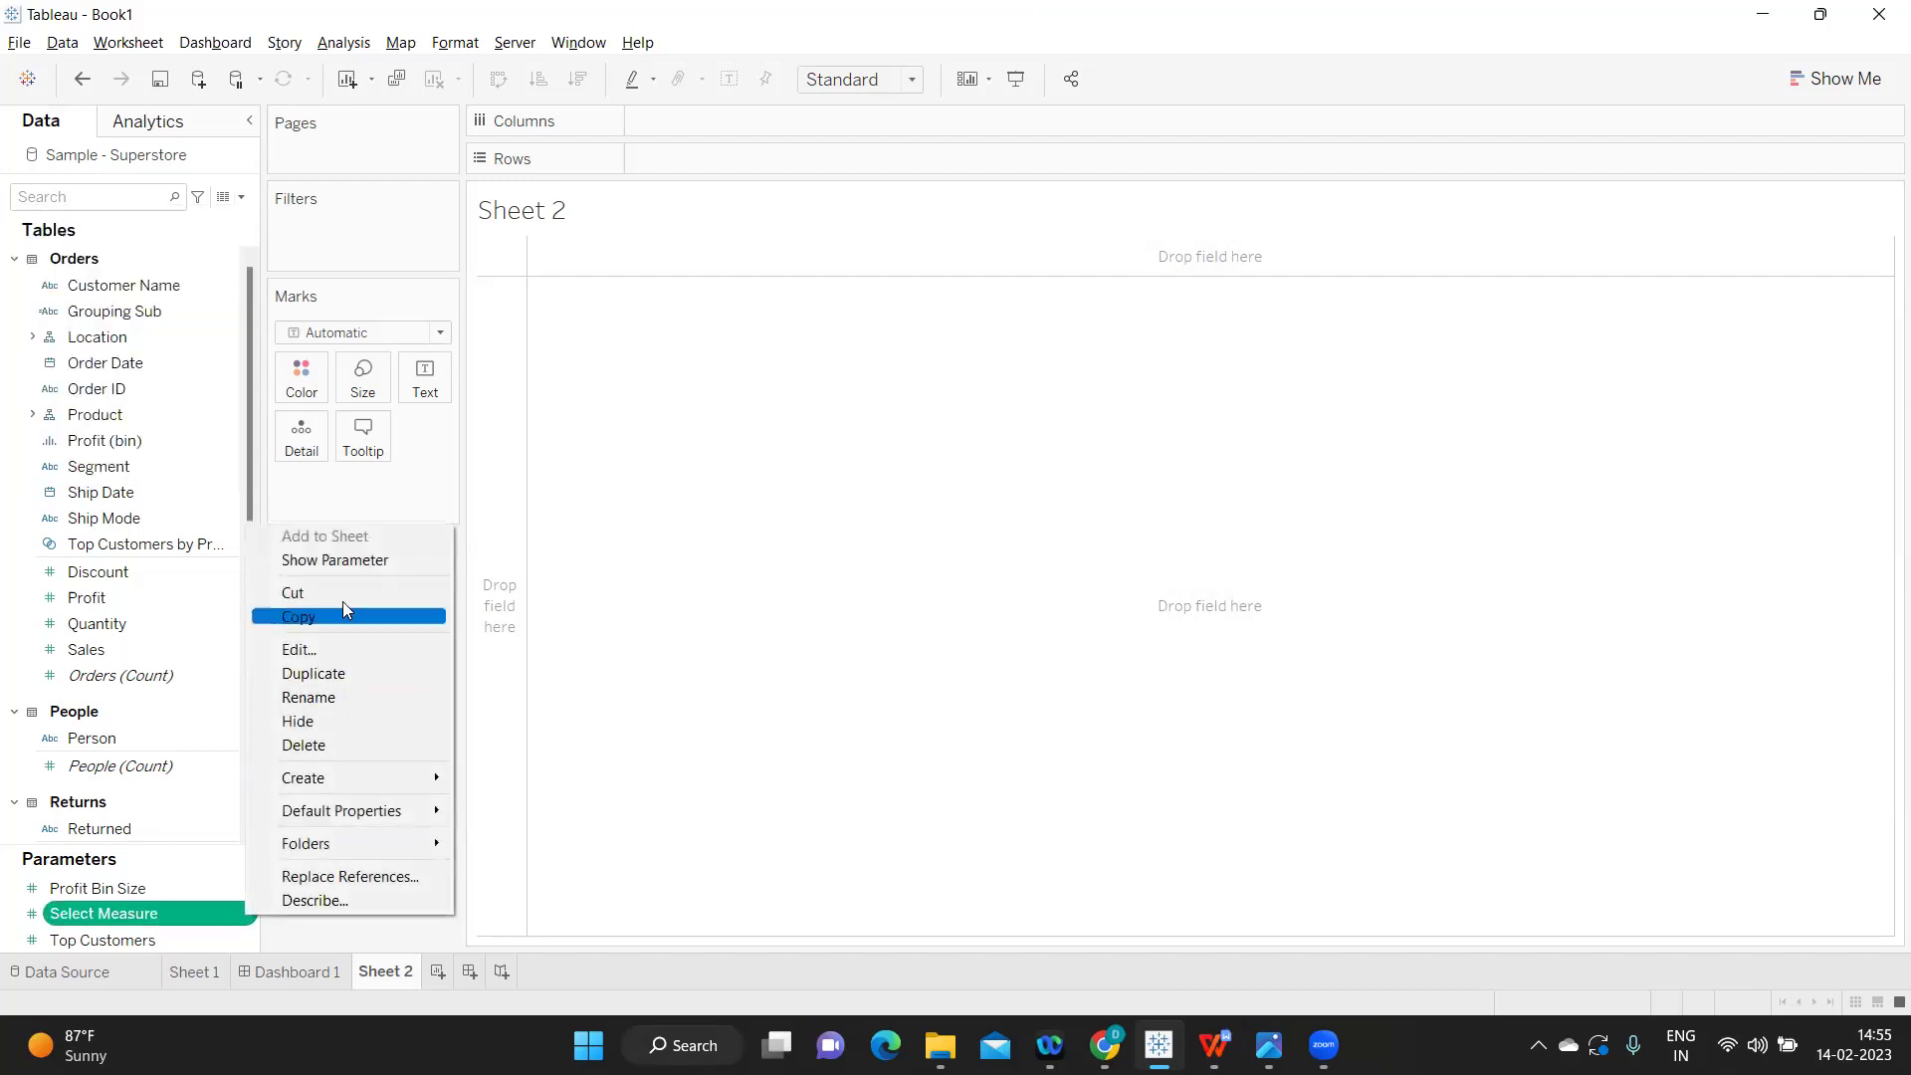
{"action": "left_click", "coordinate": [361, 563]}
- Start a new calculated field and name it P_Select Measure
{"action": "left_click", "coordinate": [241, 197]}
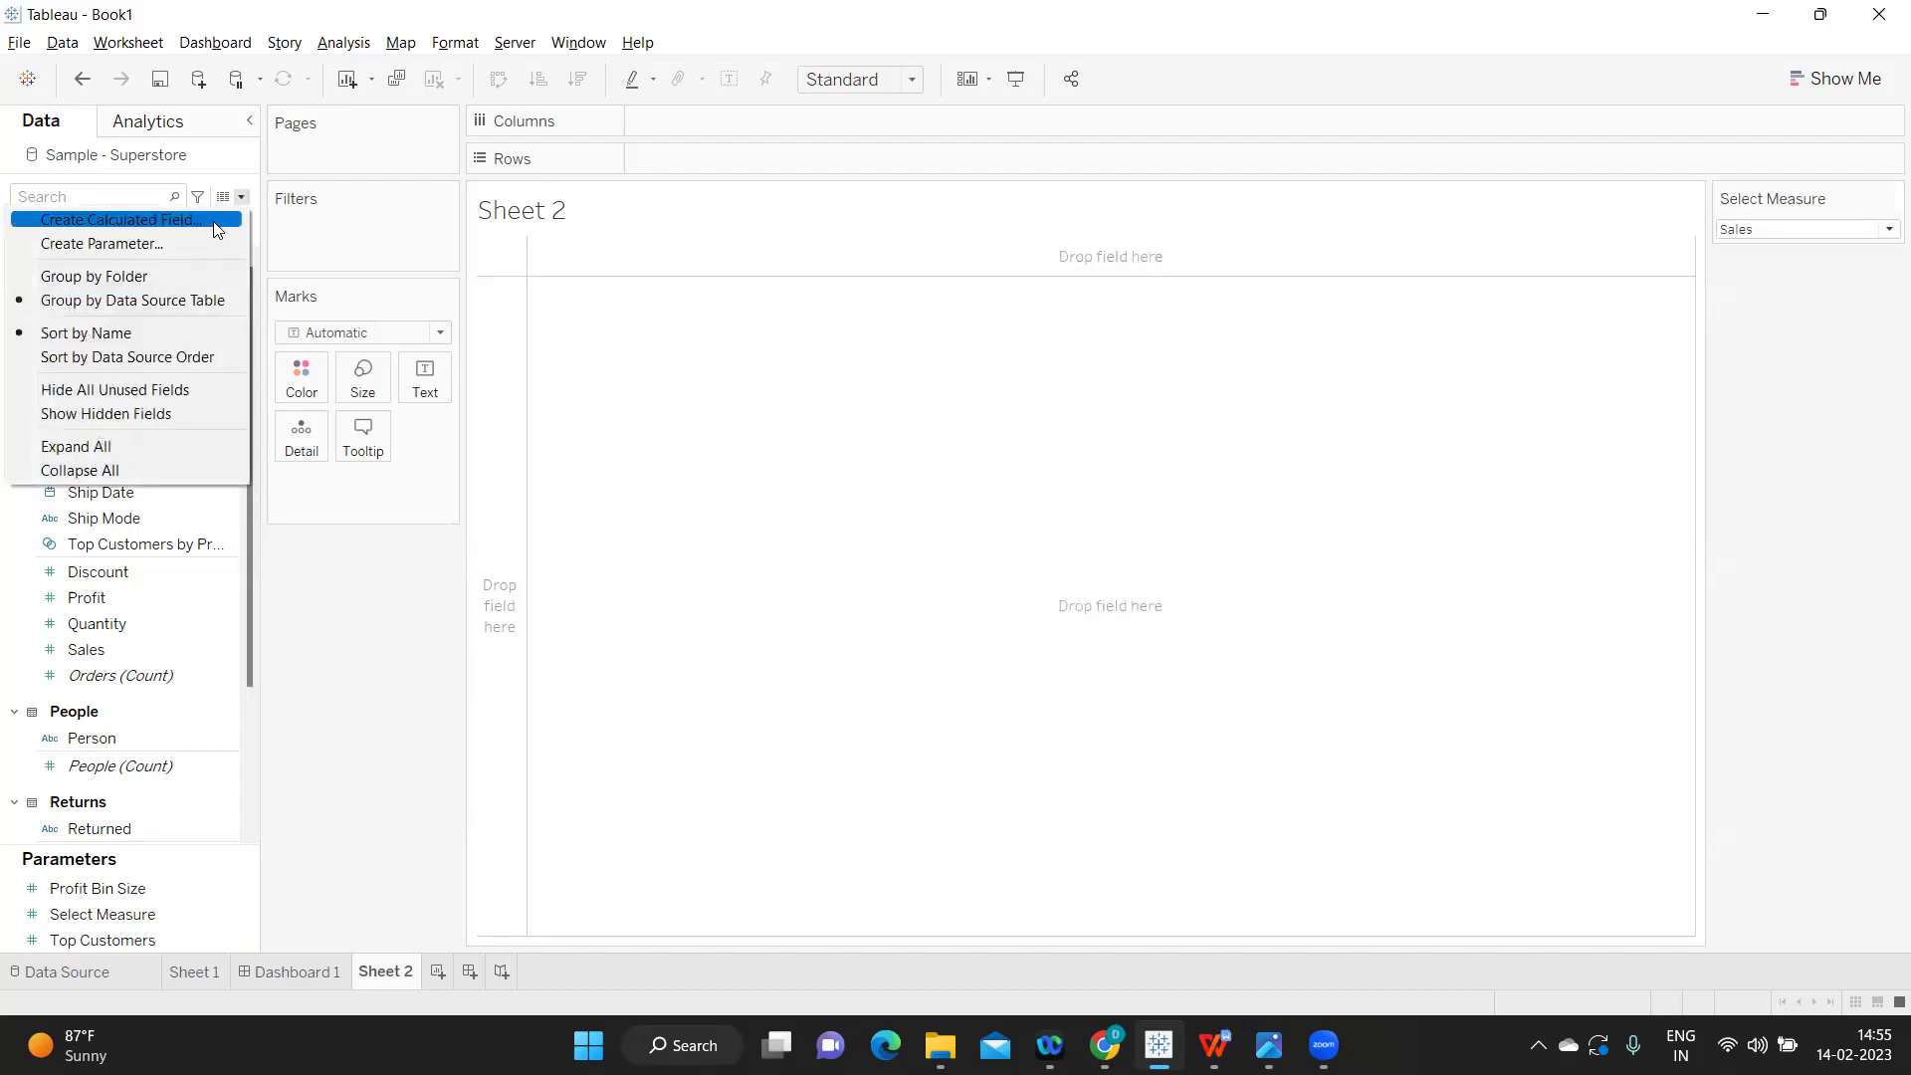
{"action": "left_click", "coordinate": [100, 213]}
{"action": "type", "text": "P_Selec"}
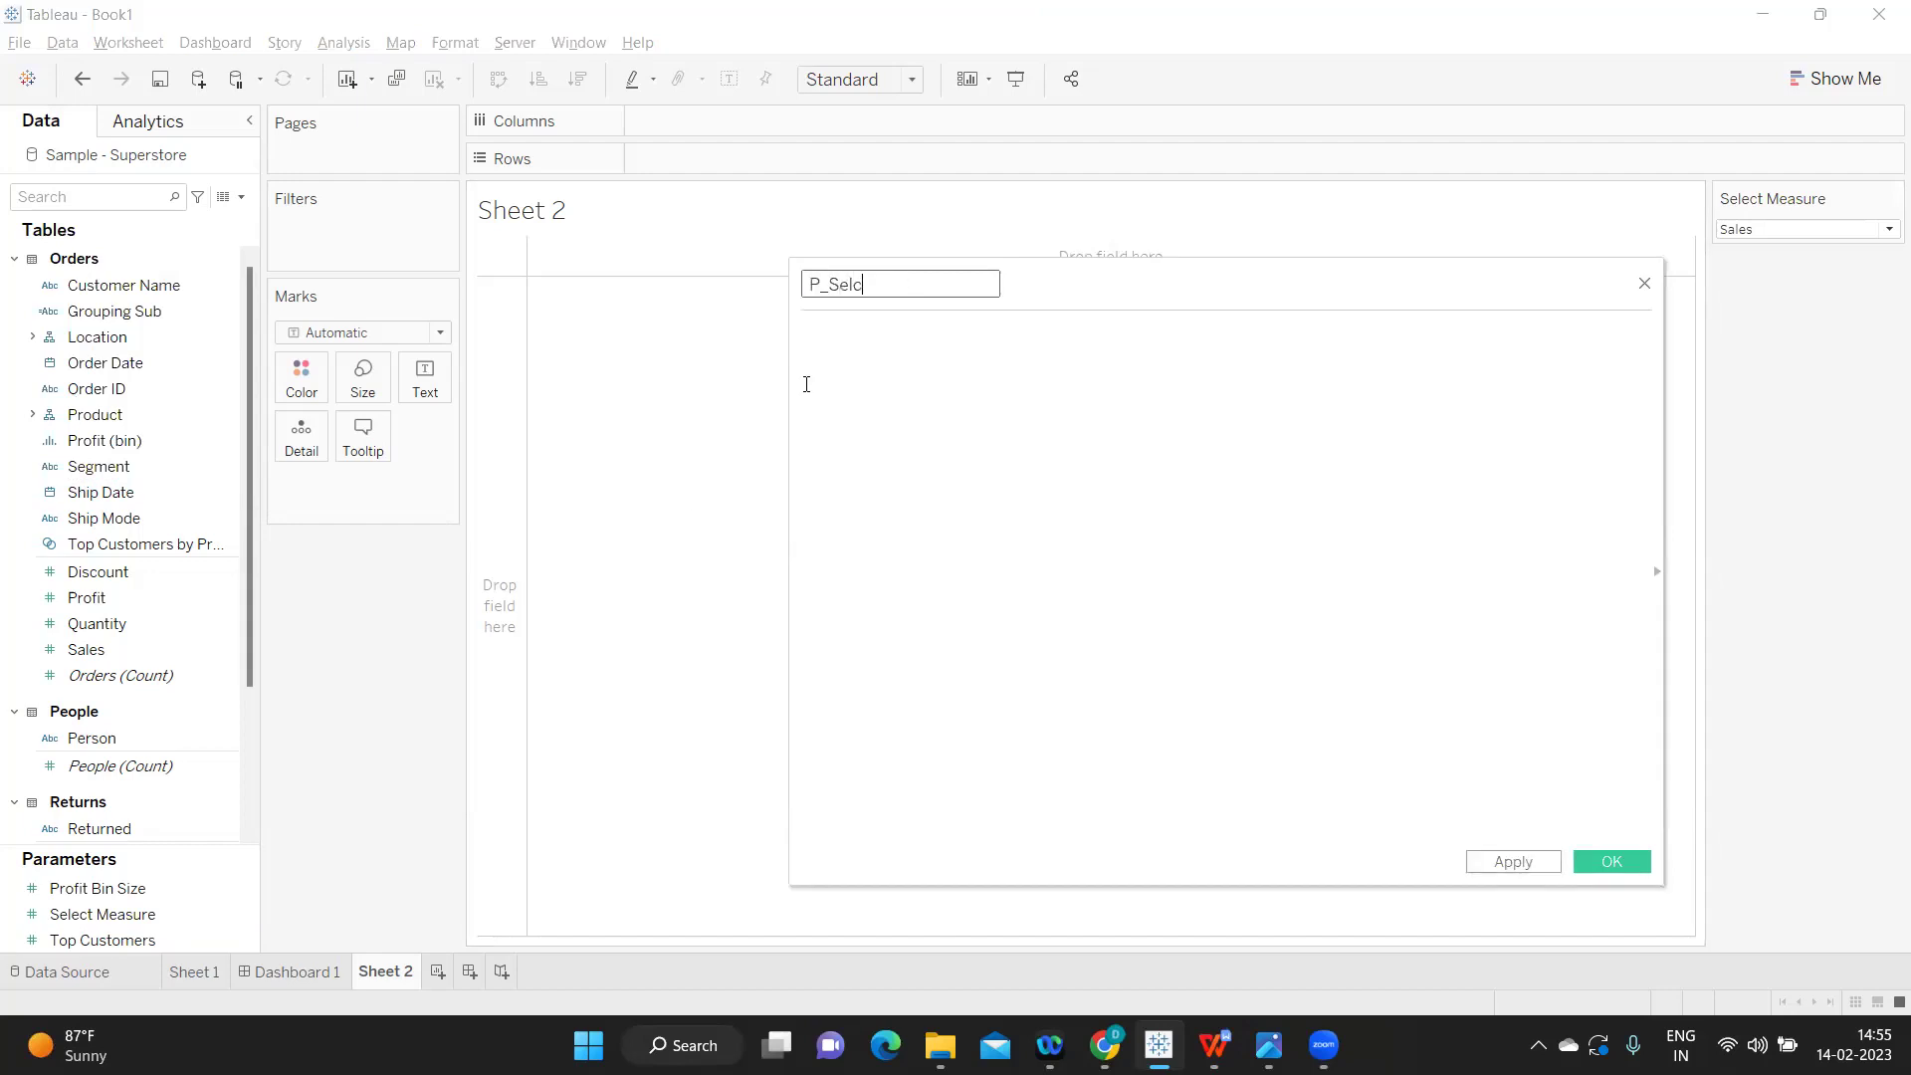
{"action": "type", "text": "t Measr"}
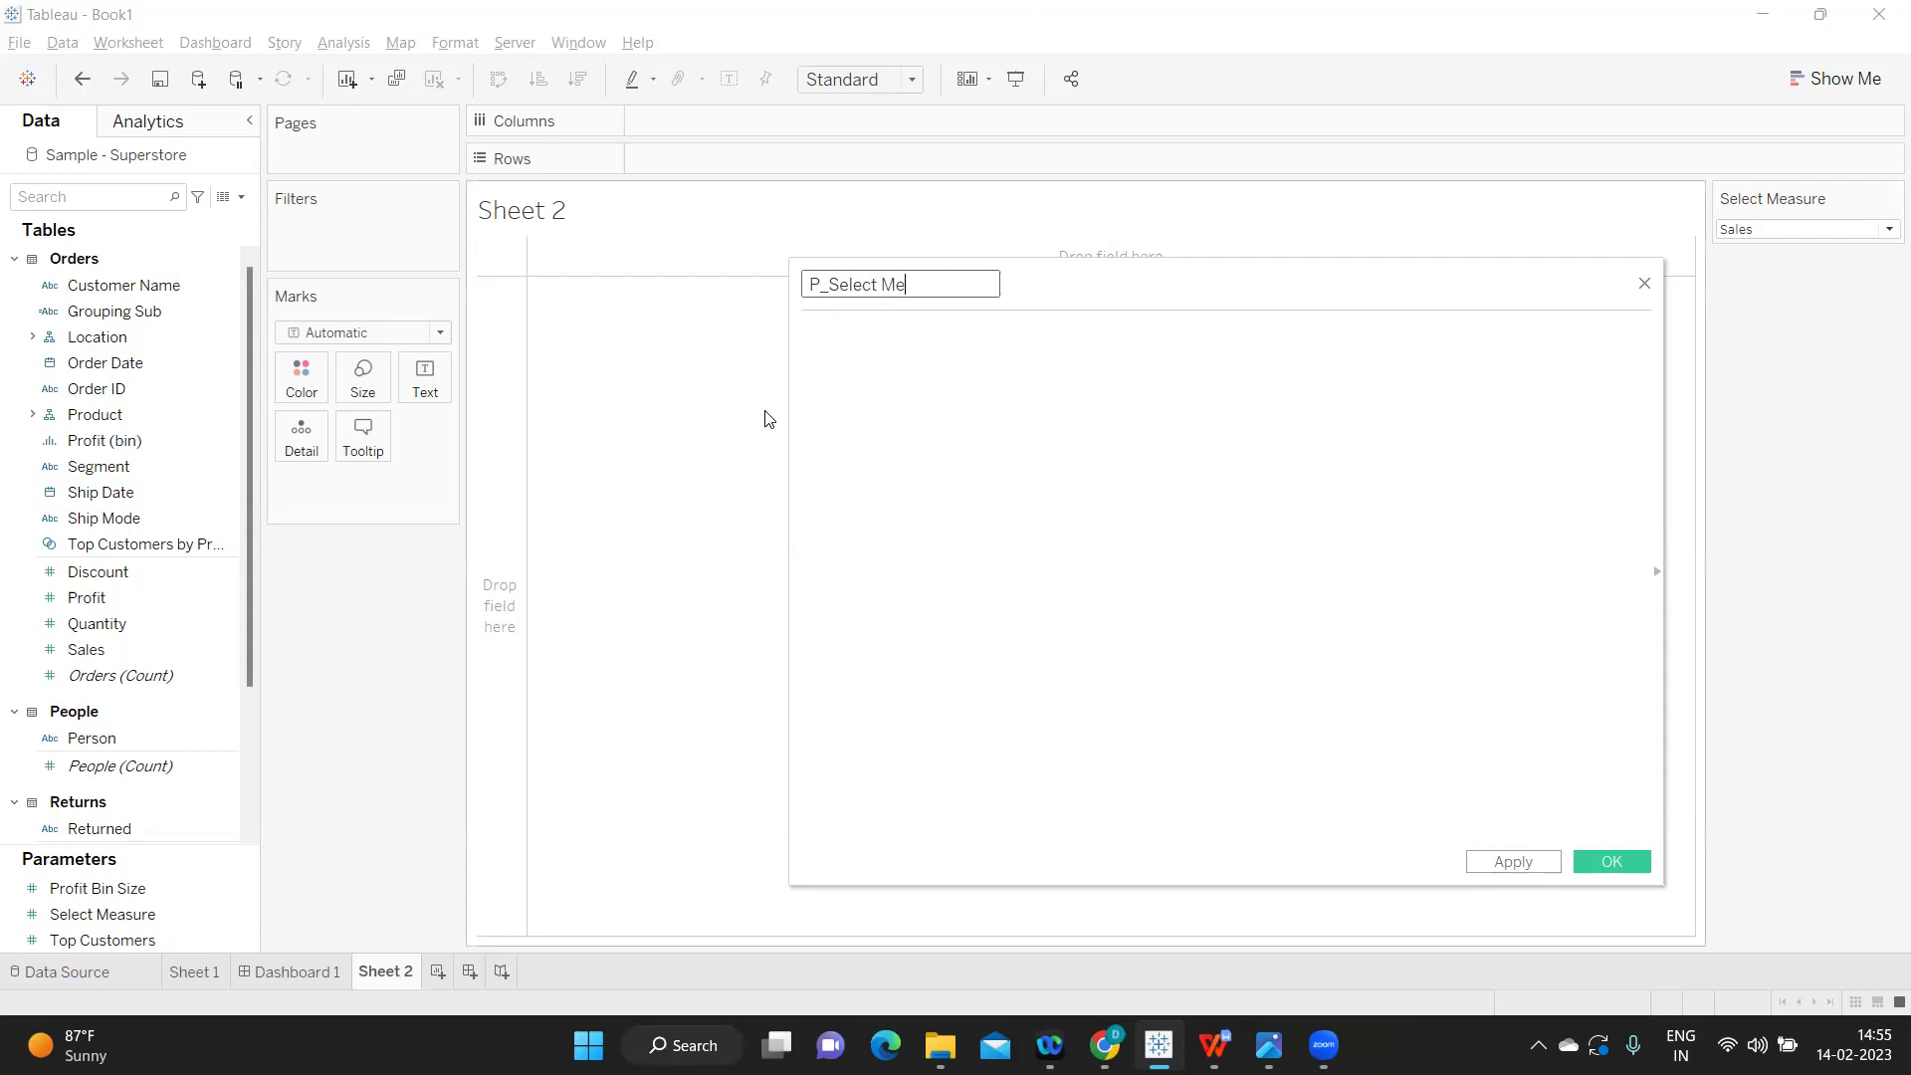
{"action": "key", "text": "BackSpace"}
{"action": "type", "text": "u"}
{"action": "type", "text": "rre"}
{"action": "key", "text": "Tab"}
- Begin the field's formula with CASE [Select Measure] and reposition the calculation editor over the sheet
{"action": "type", "text": "CASE"}
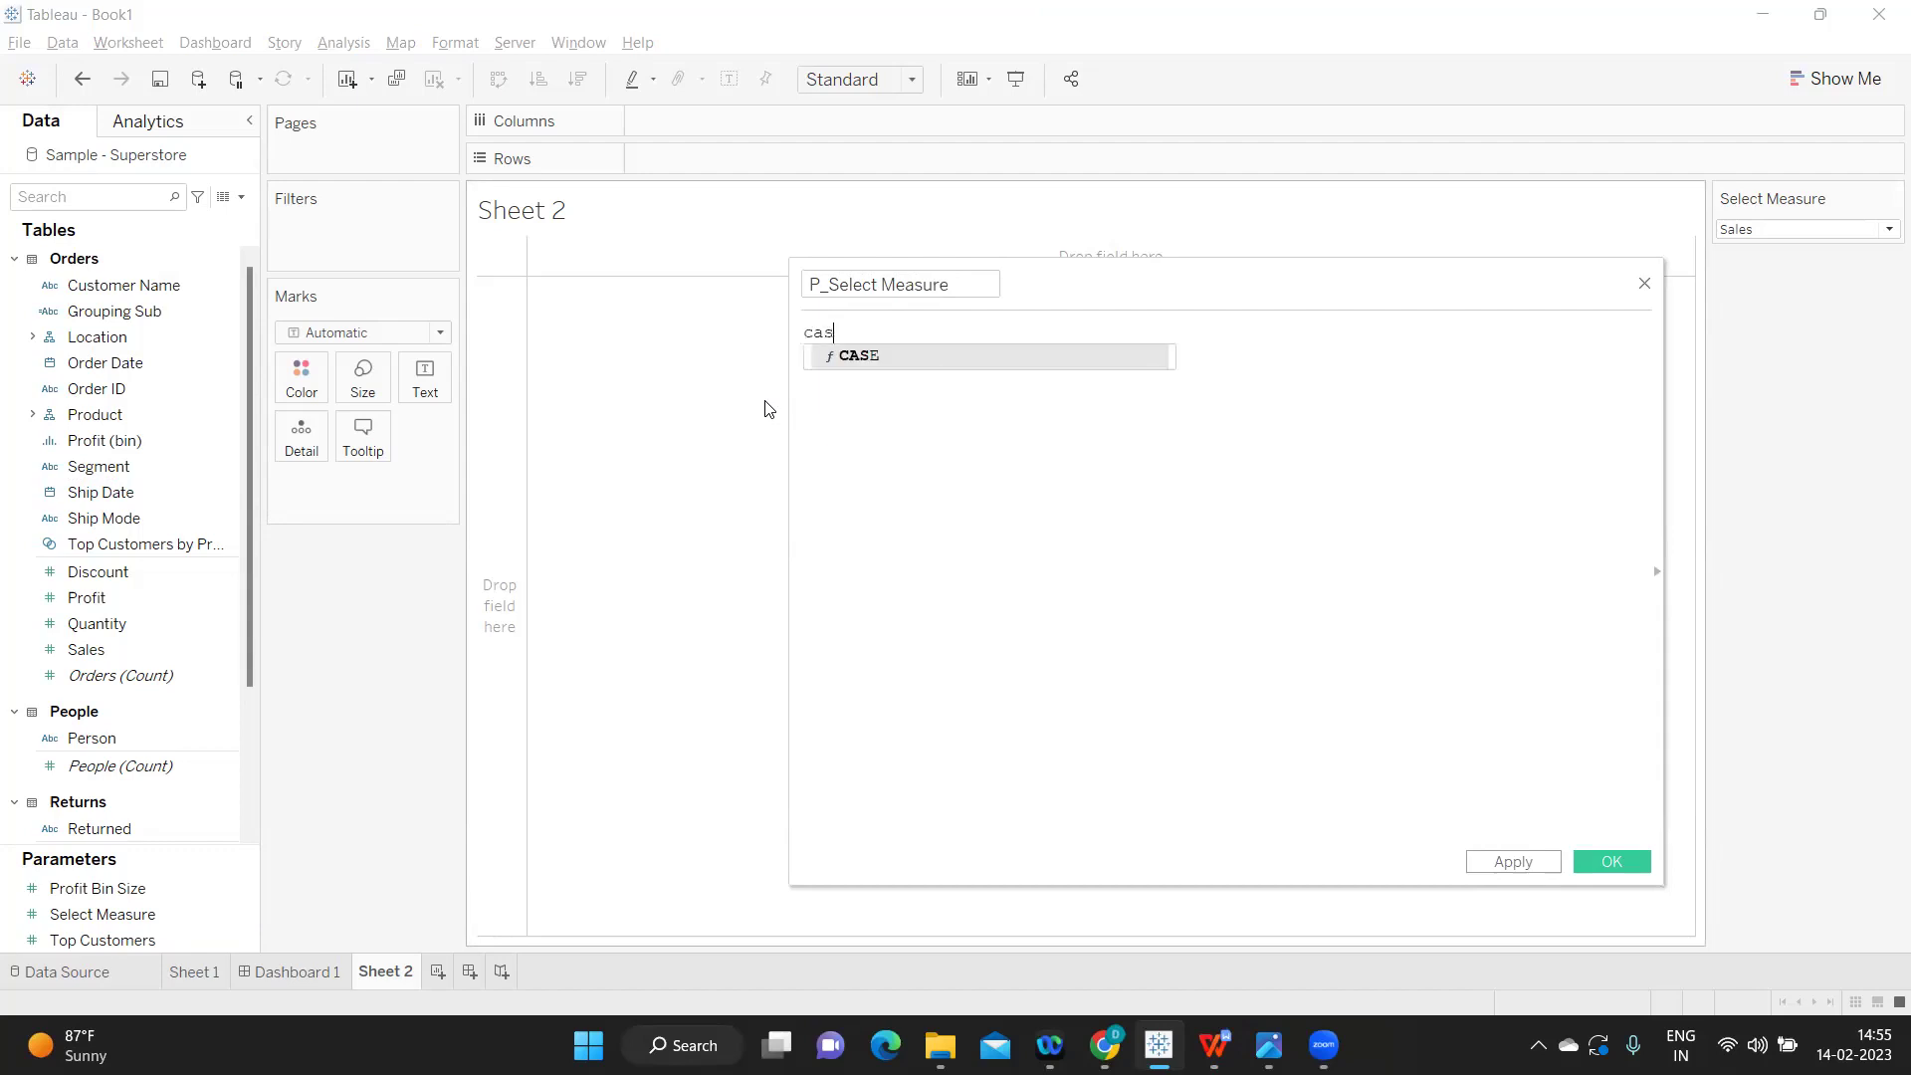
{"action": "key", "text": "Return"}
{"action": "type", "text": "sel"}
{"action": "key", "text": "Return"}
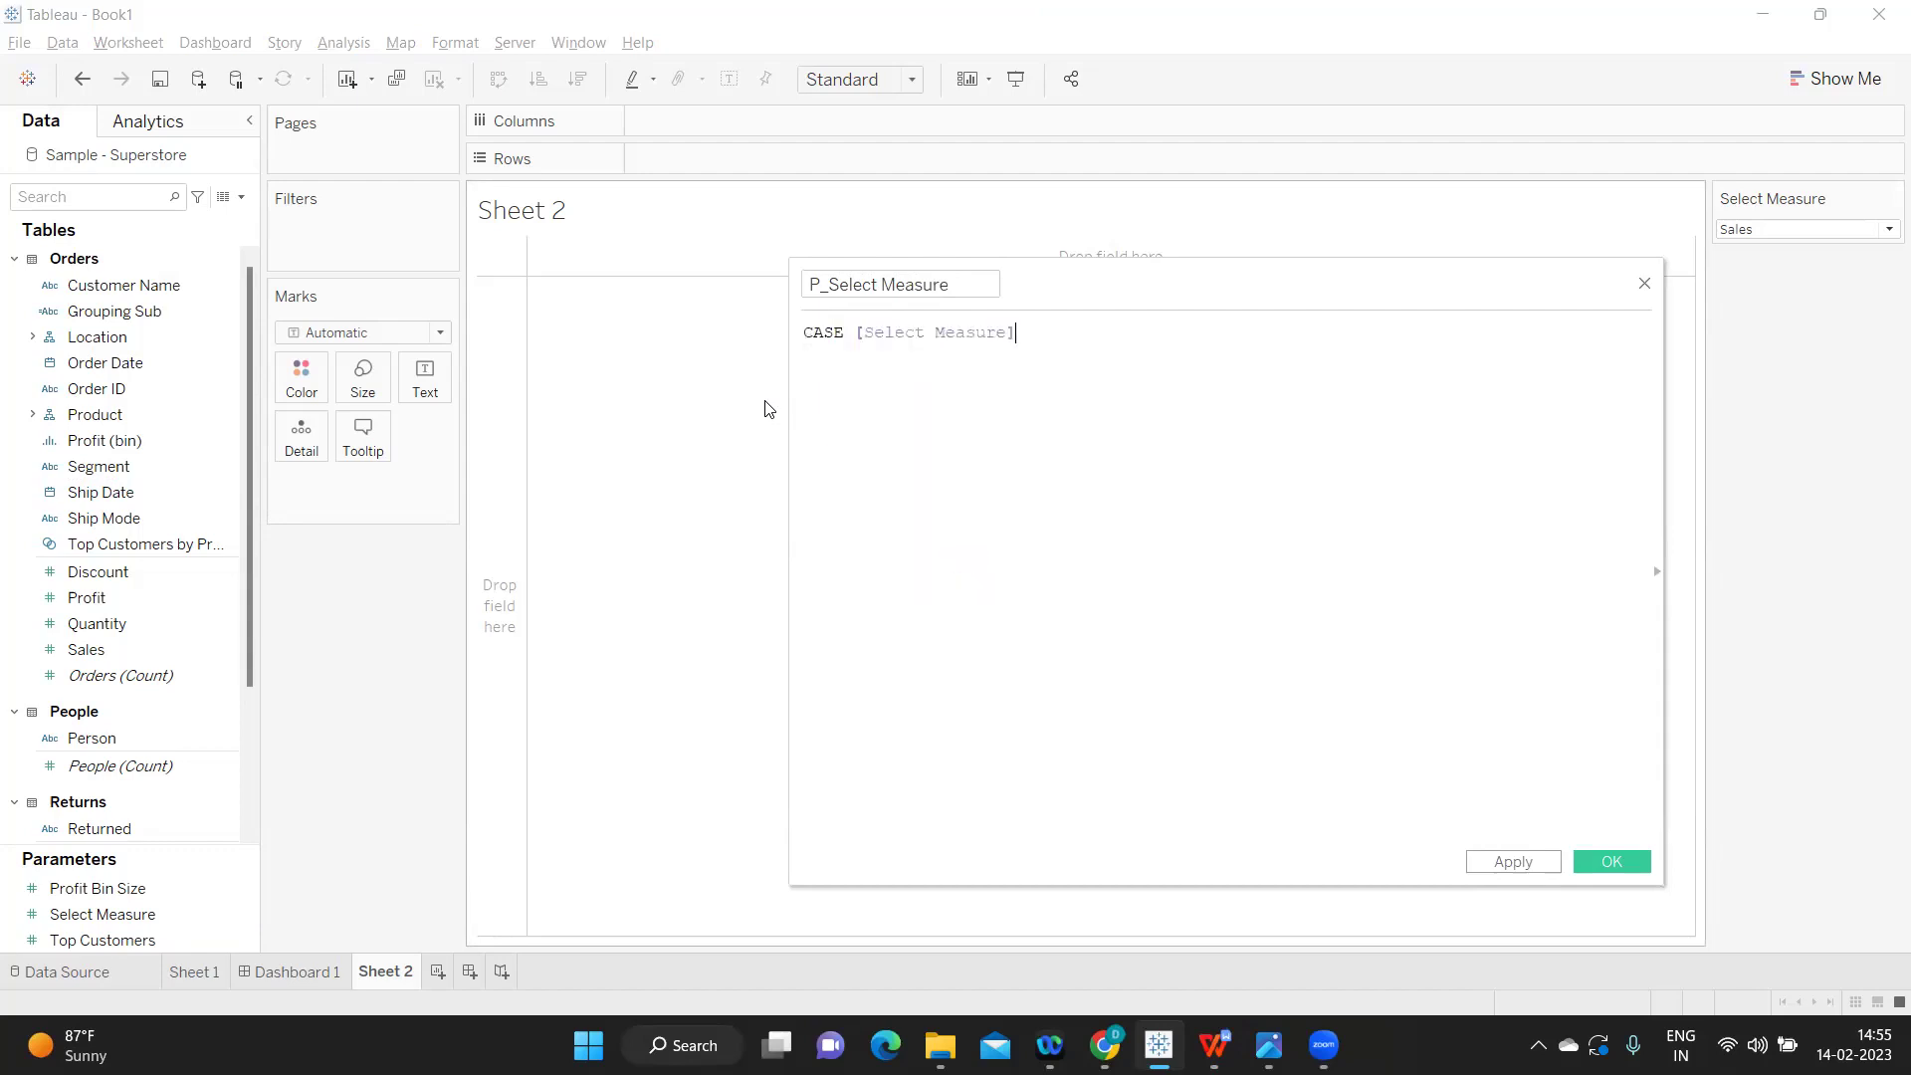
{"action": "key", "text": "Return"}
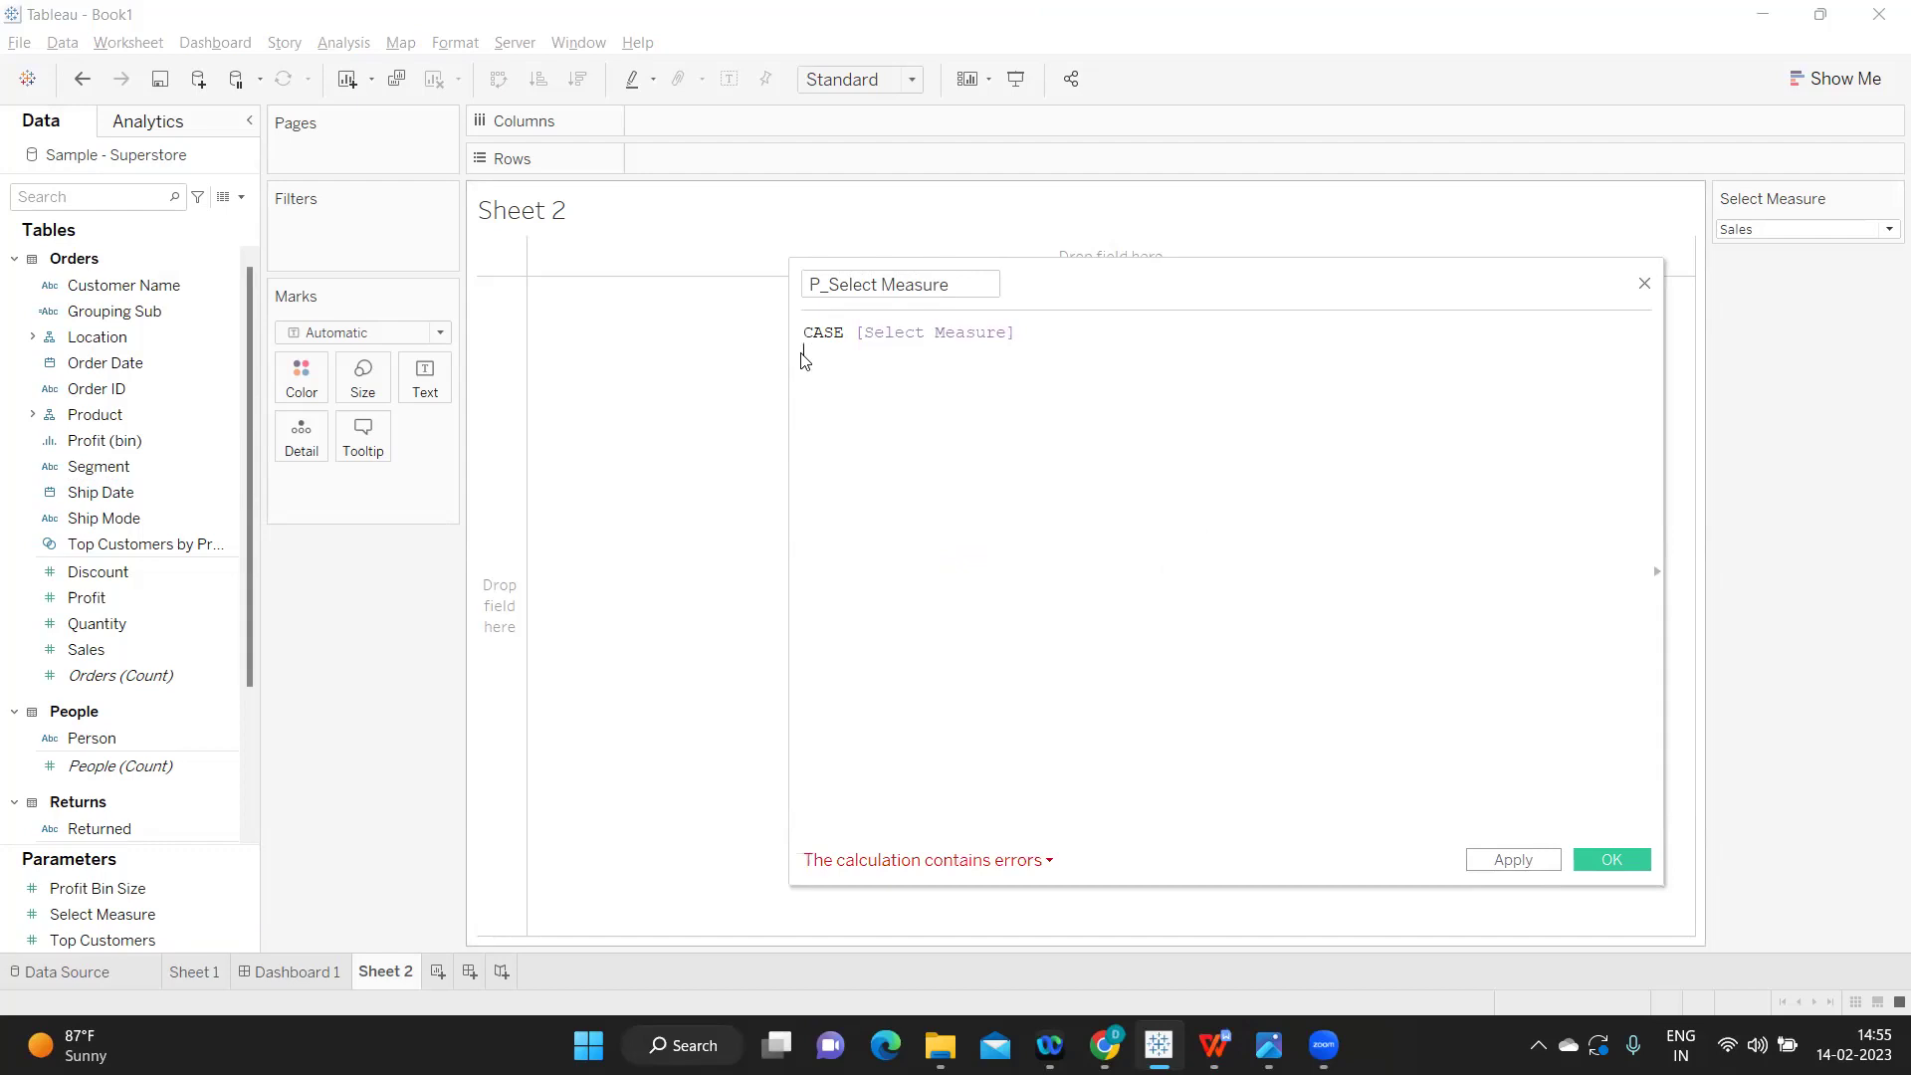
{"action": "left_click_drag", "start_coordinate": [1053, 284], "coordinate": [759, 363]}
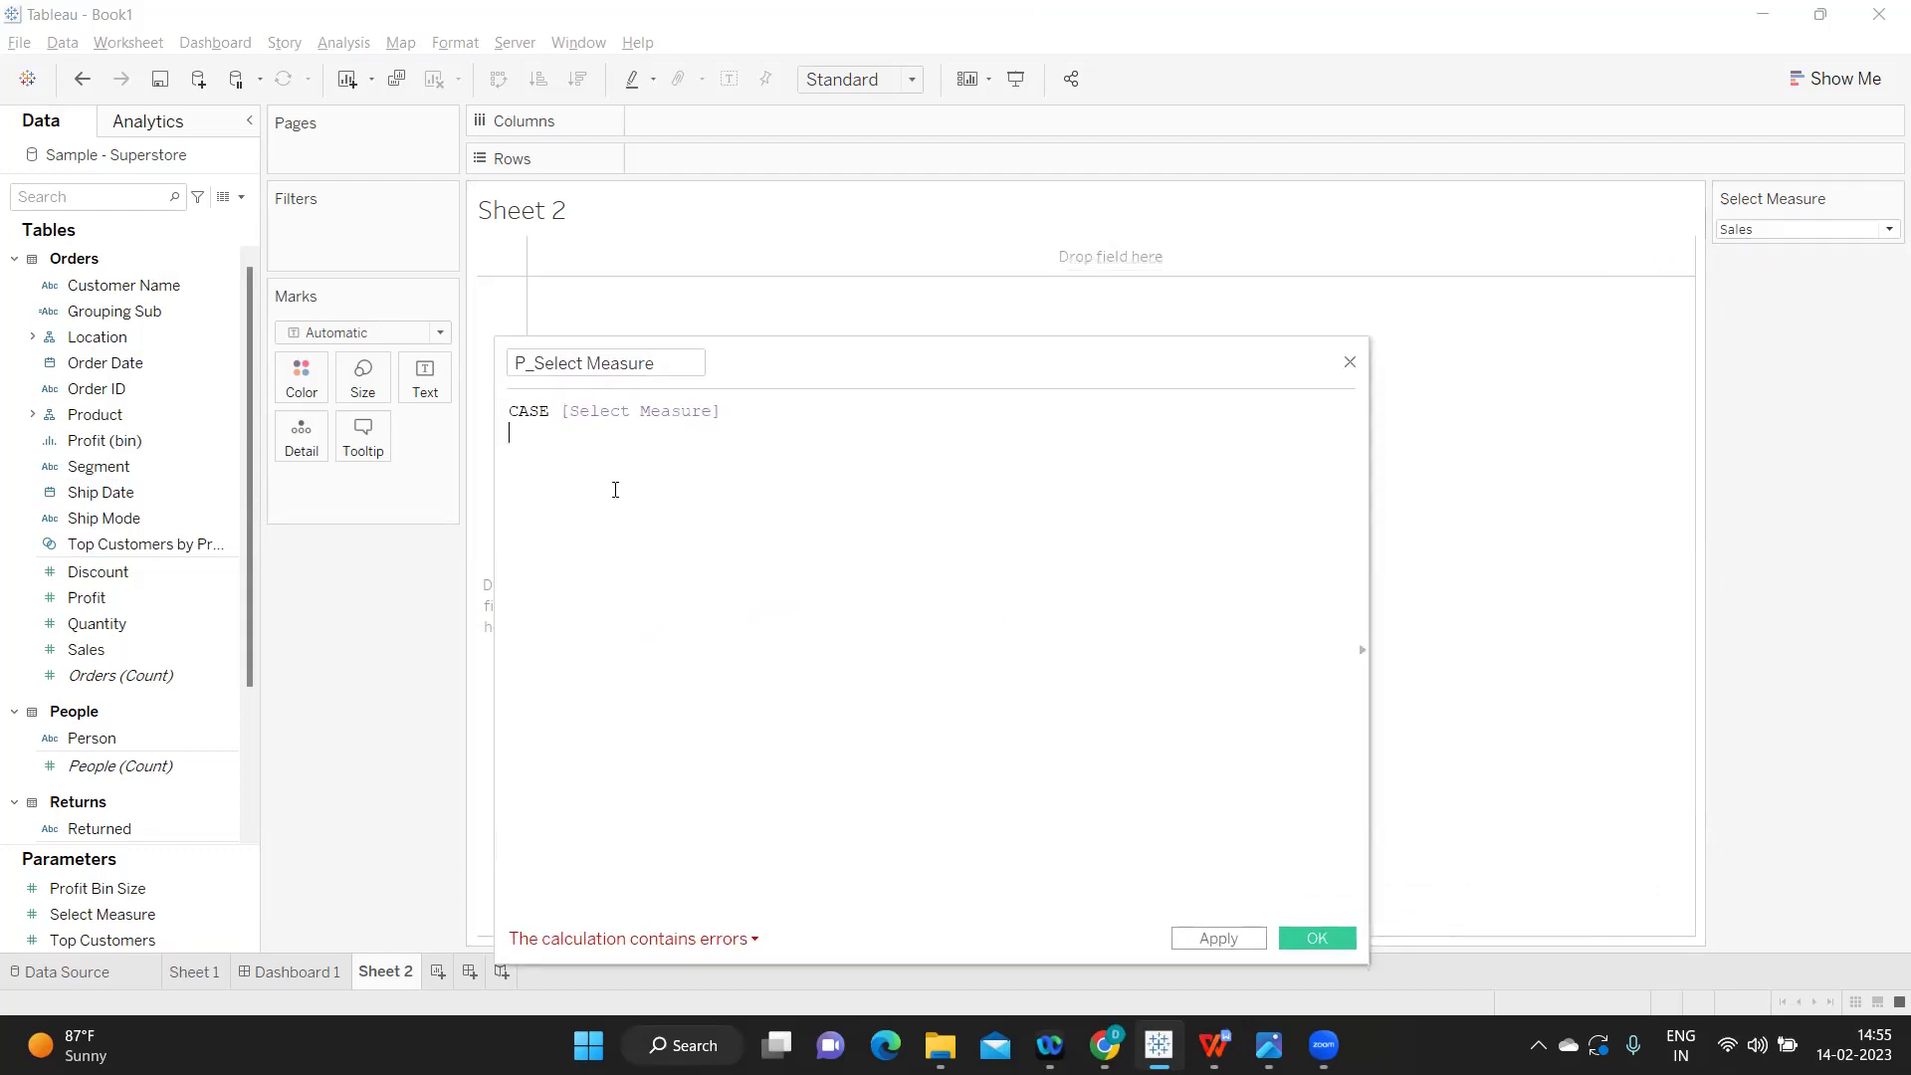
- Add the formula line WHEN 1 THEN SUM([Sales])
{"action": "type", "text": "WHEN 1 THEN "}
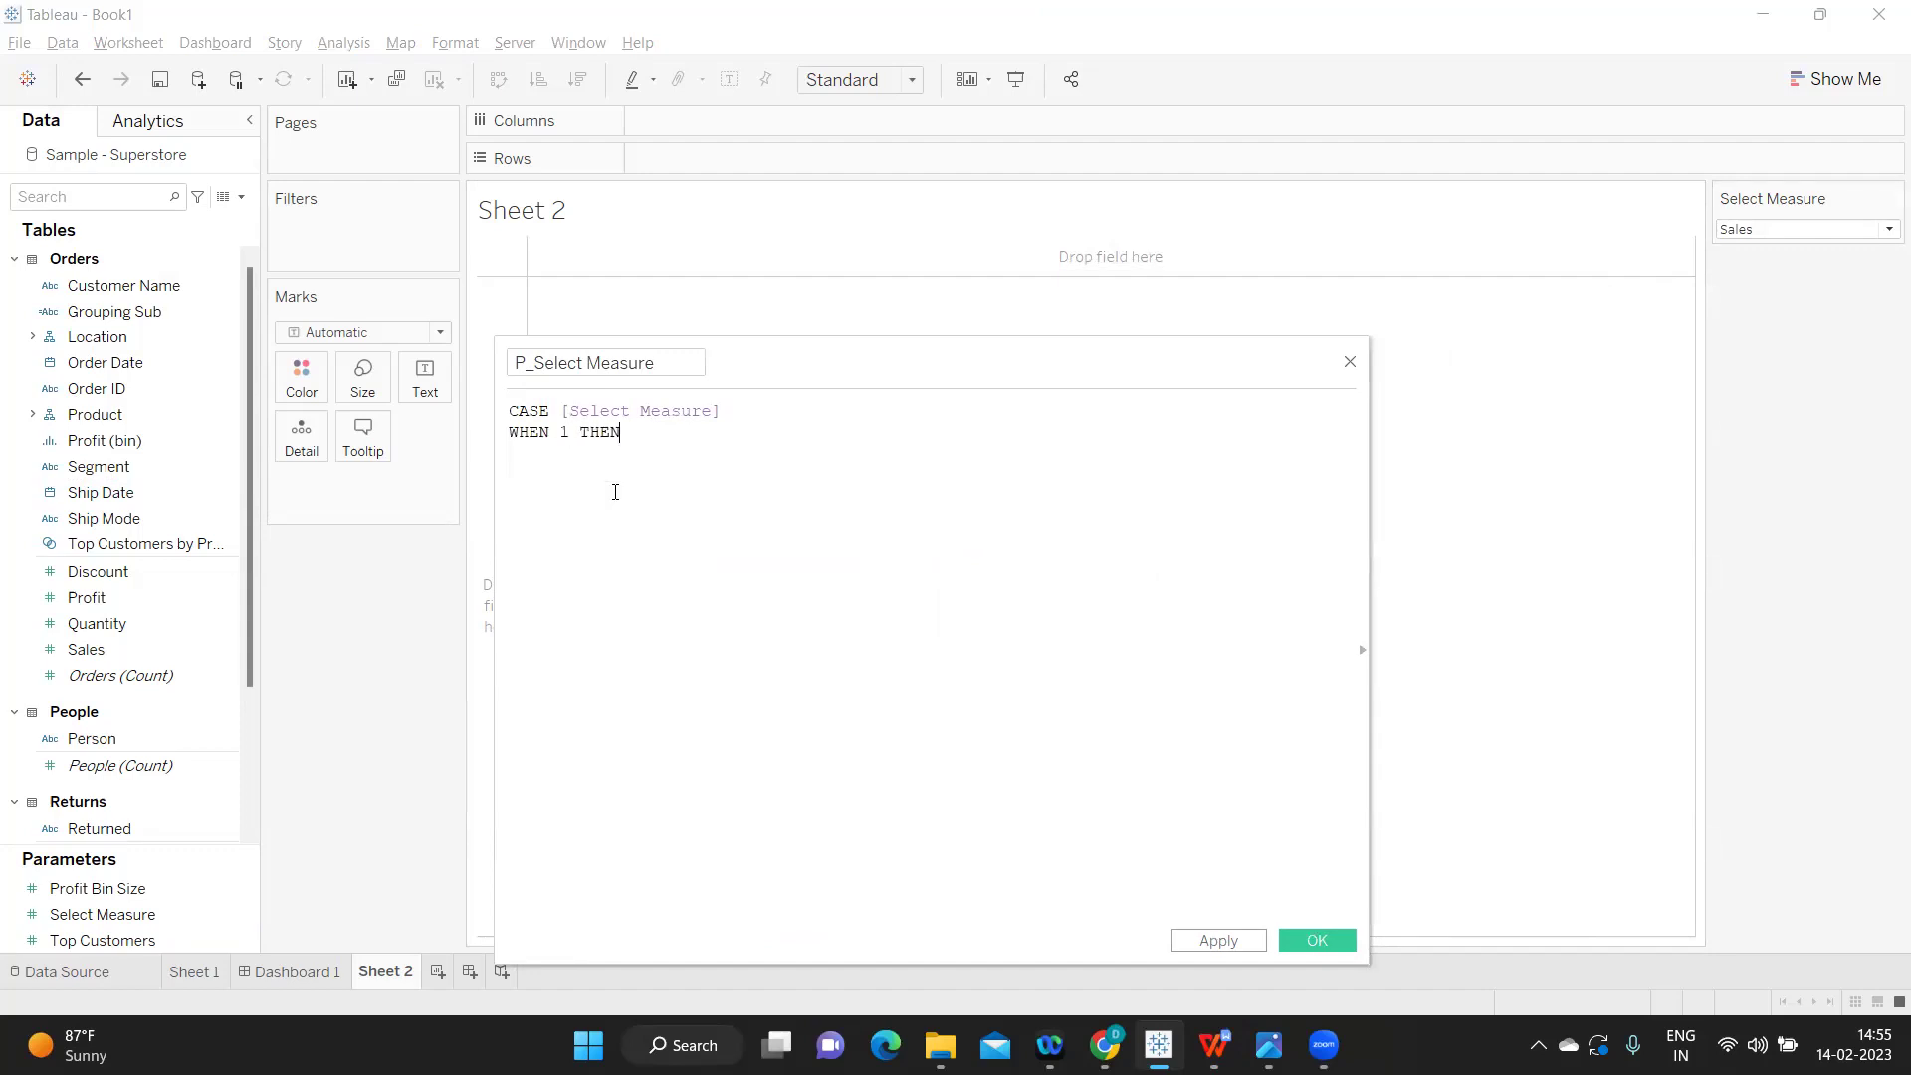
{"action": "type", "text": "Sum"}
{"action": "key", "text": "BackSpace"}
{"action": "key", "text": "BackSpace"}
{"action": "key", "text": "BackSpace"}
{"action": "type", "text": "SUM([Sal"}
{"action": "key", "text": "Return"}
{"action": "type", "text": ")"}
{"action": "key", "text": "Return"}
- Complete the formula with WHEN 2 THEN SUM([Quantity]) and END, and save the calculated field
{"action": "type", "text": "WHEN 2 THEN SUM([Qu"}
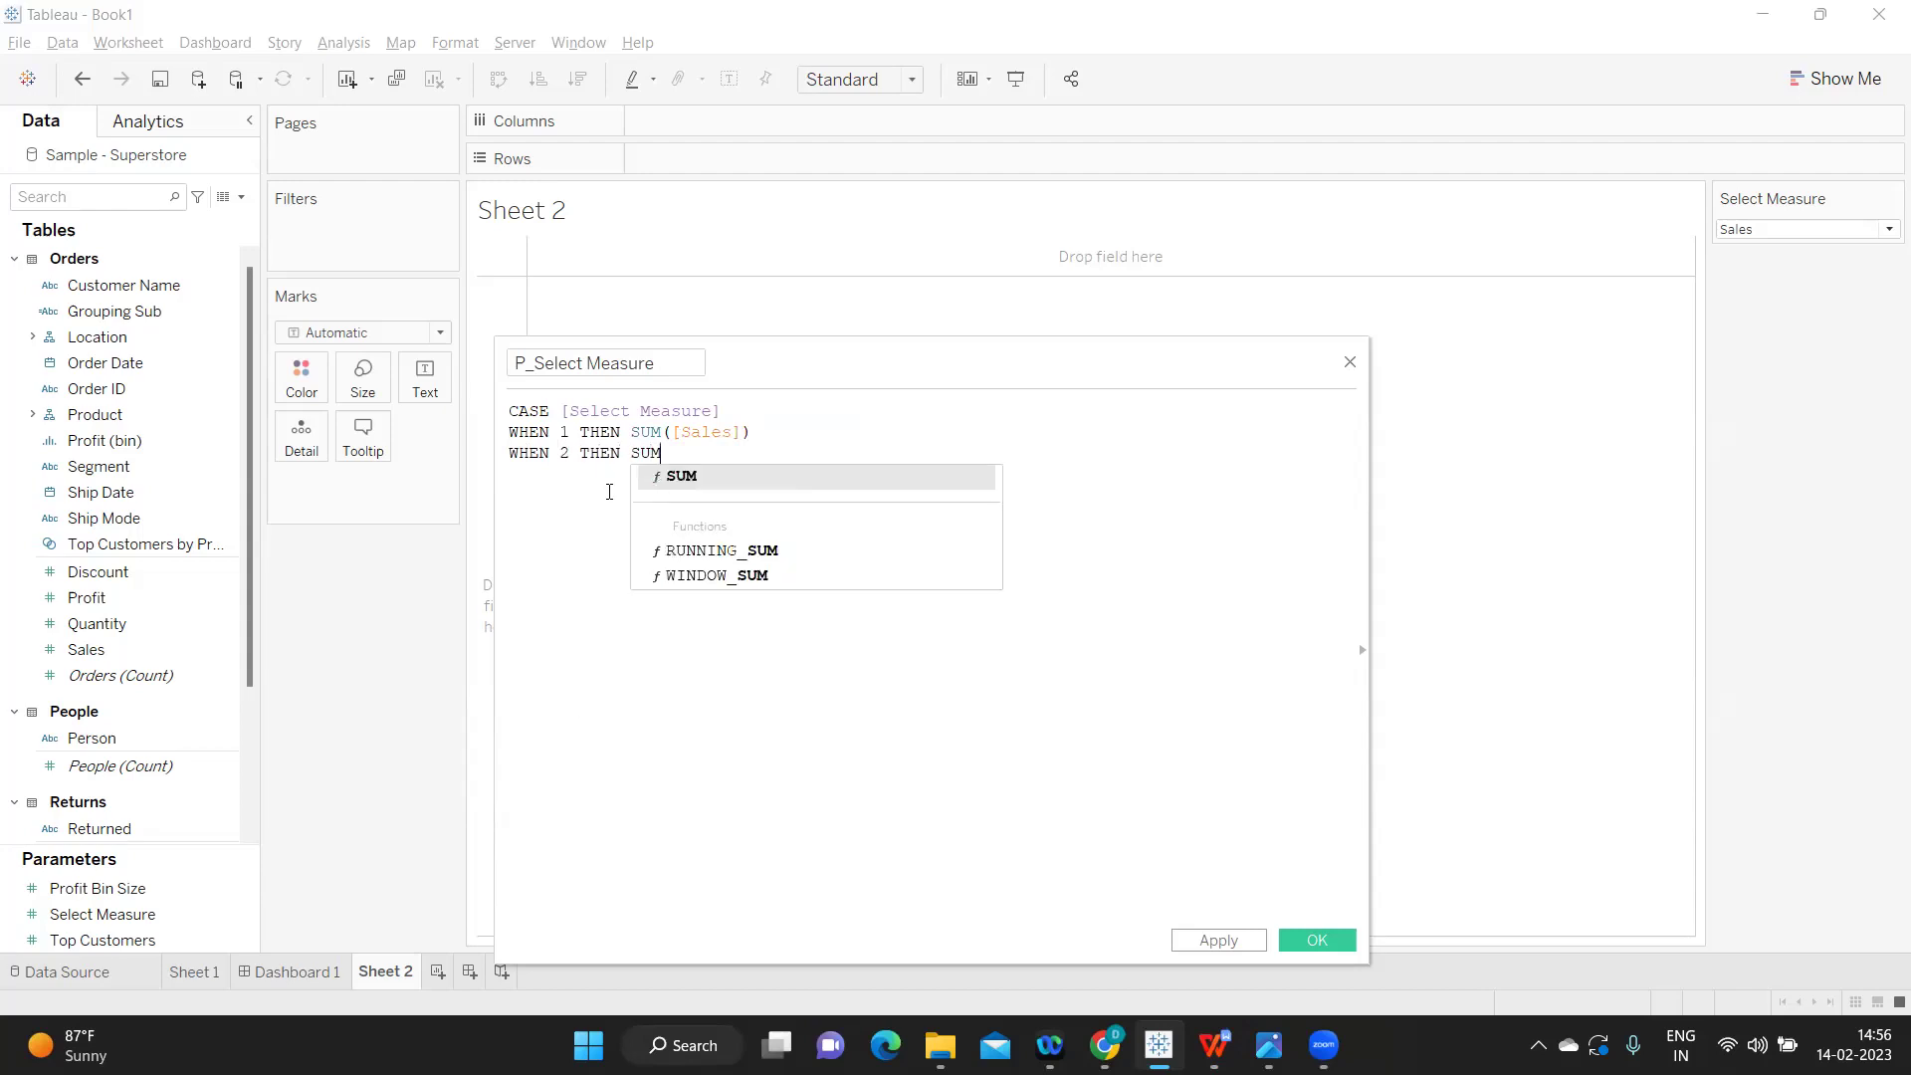
{"action": "key", "text": "Return"}
{"action": "type", "text": ") "}
{"action": "type", "text": "END"}
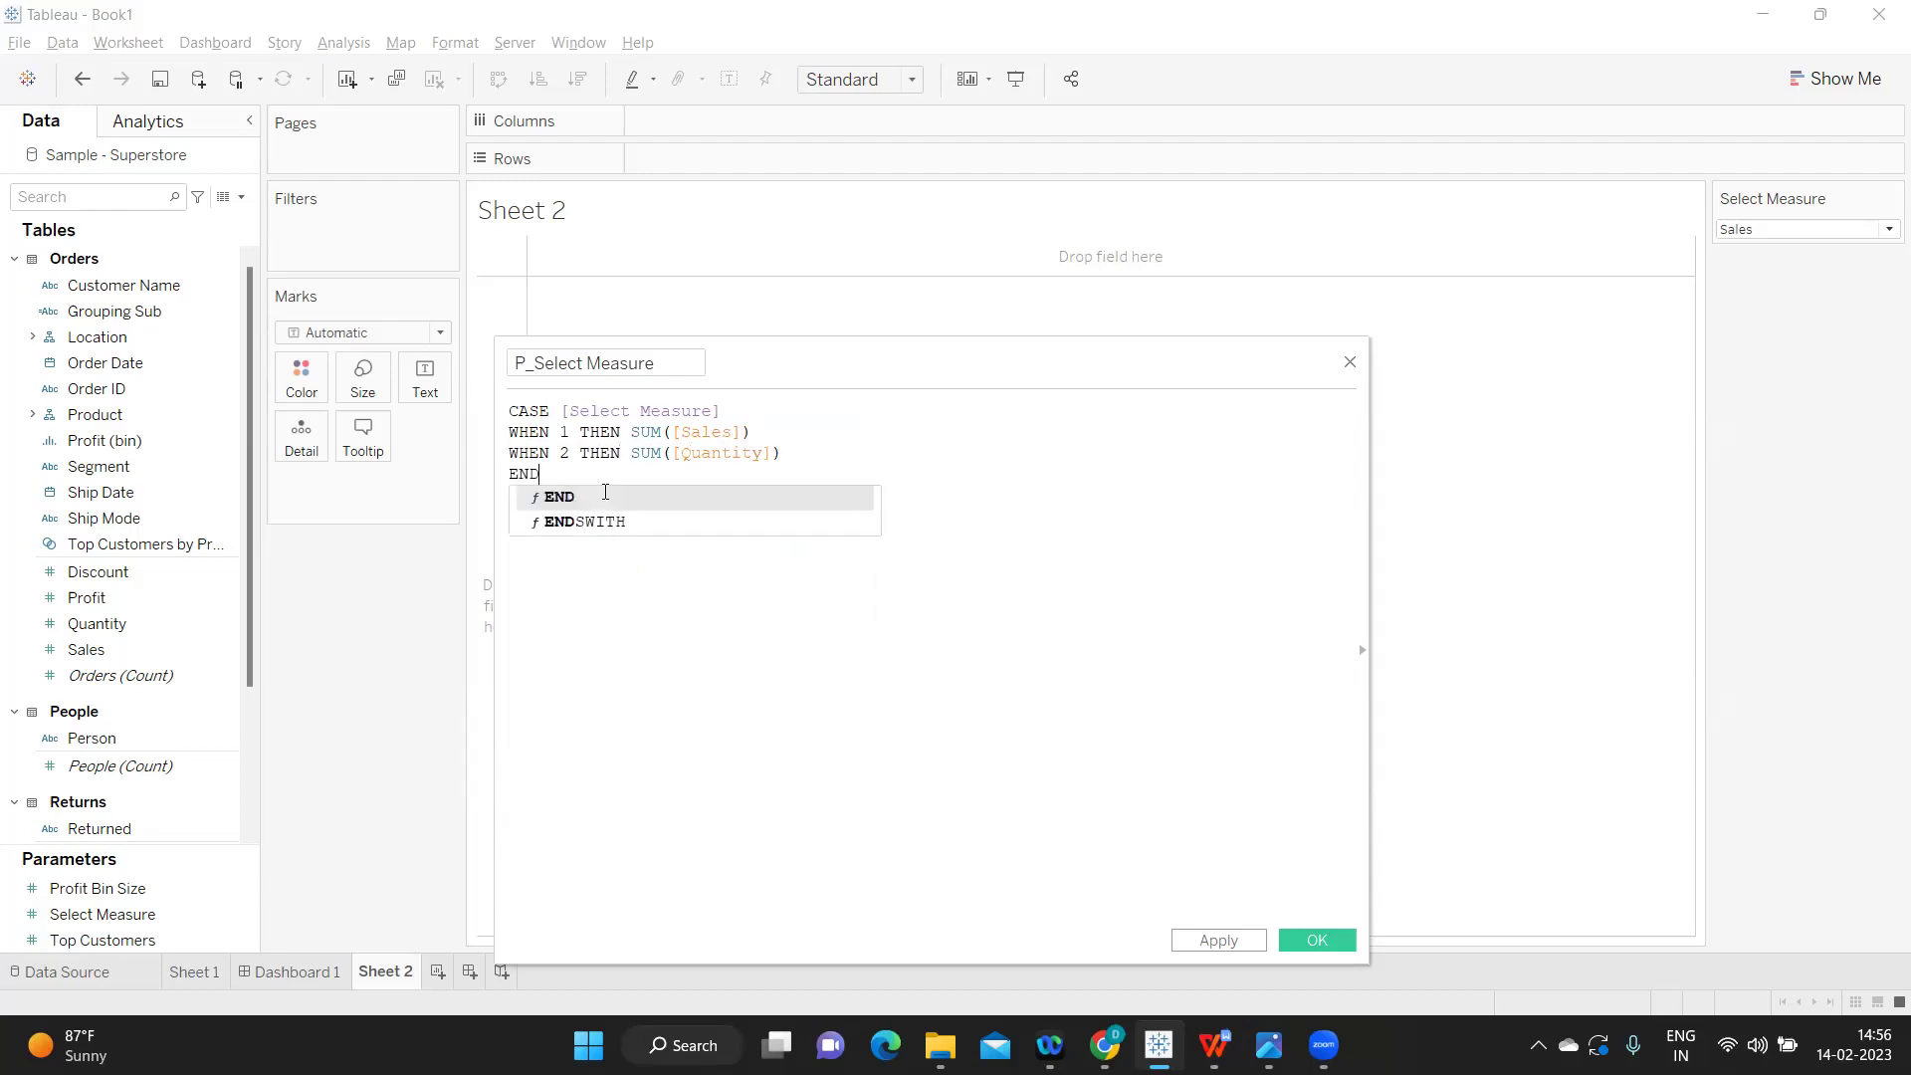
{"action": "key", "text": "Return"}
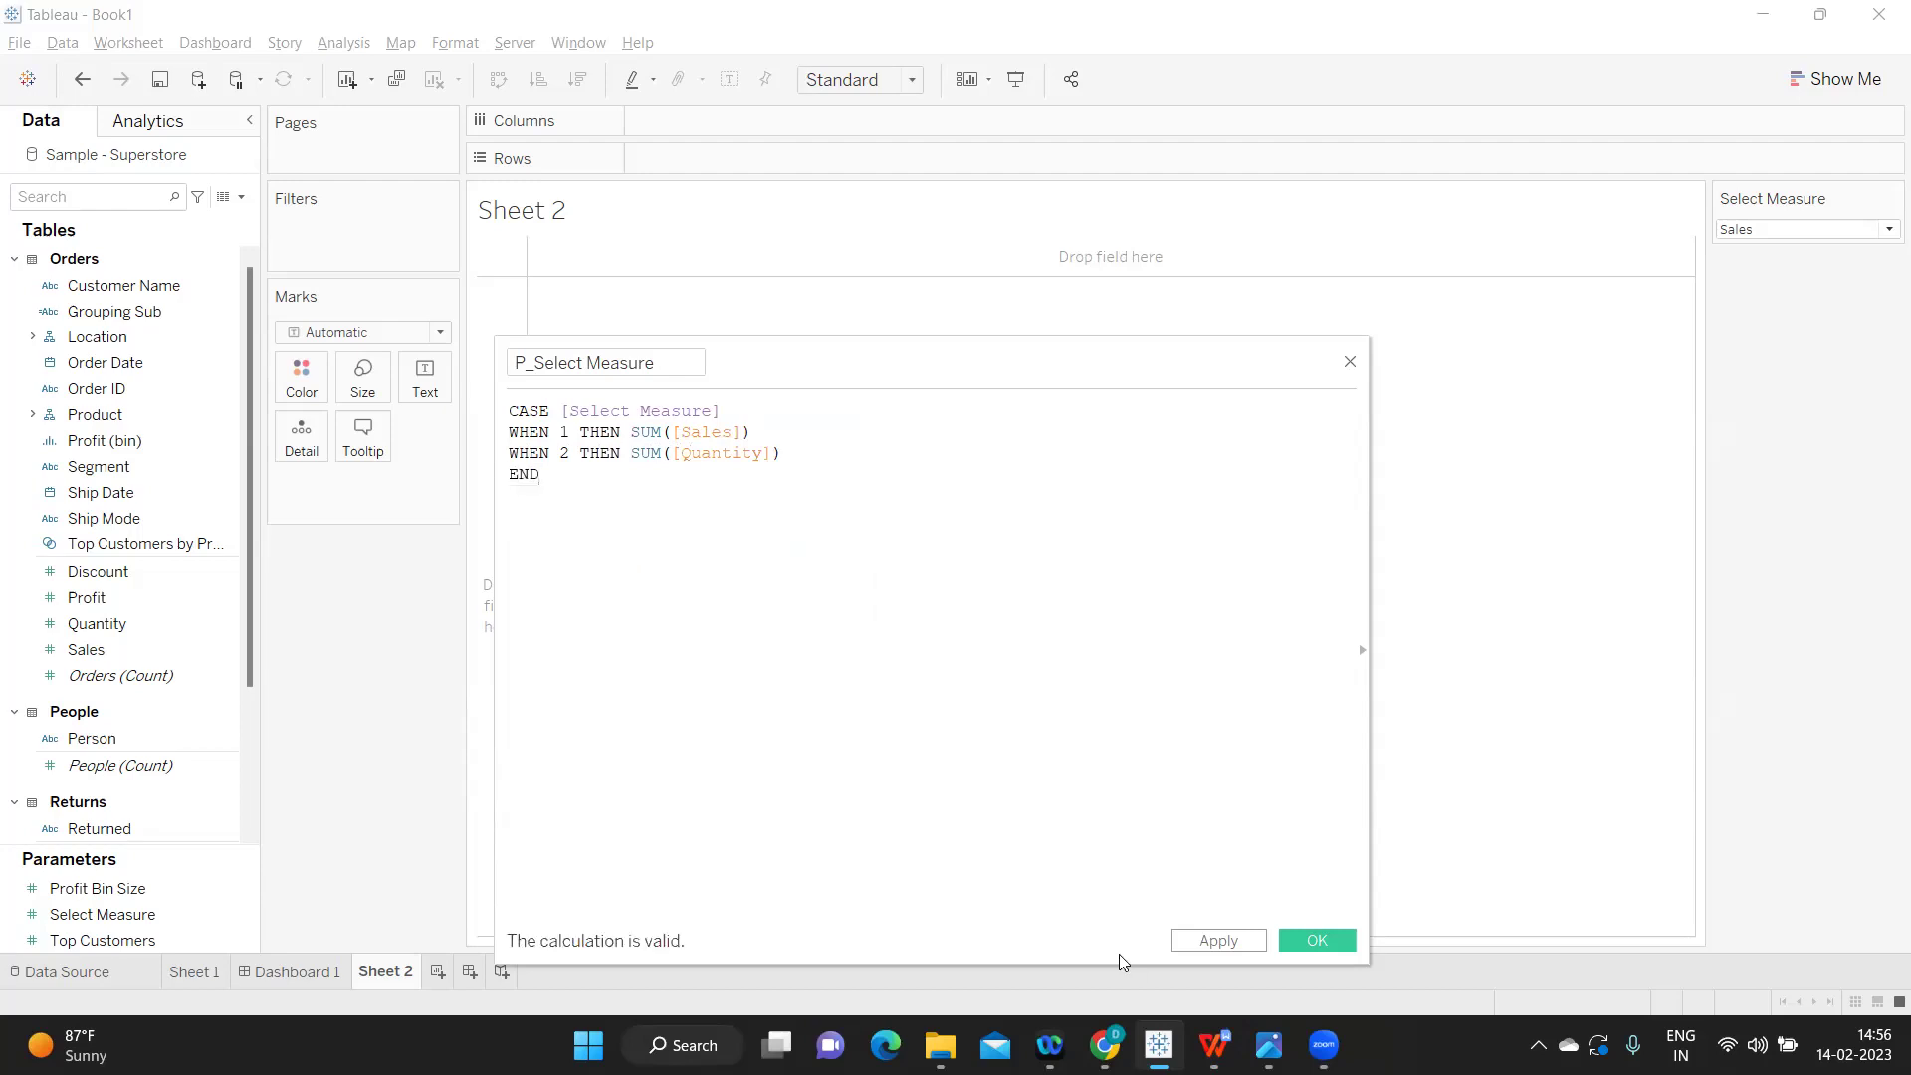
{"action": "left_click", "coordinate": [1212, 940]}
{"action": "left_click", "coordinate": [1300, 940]}
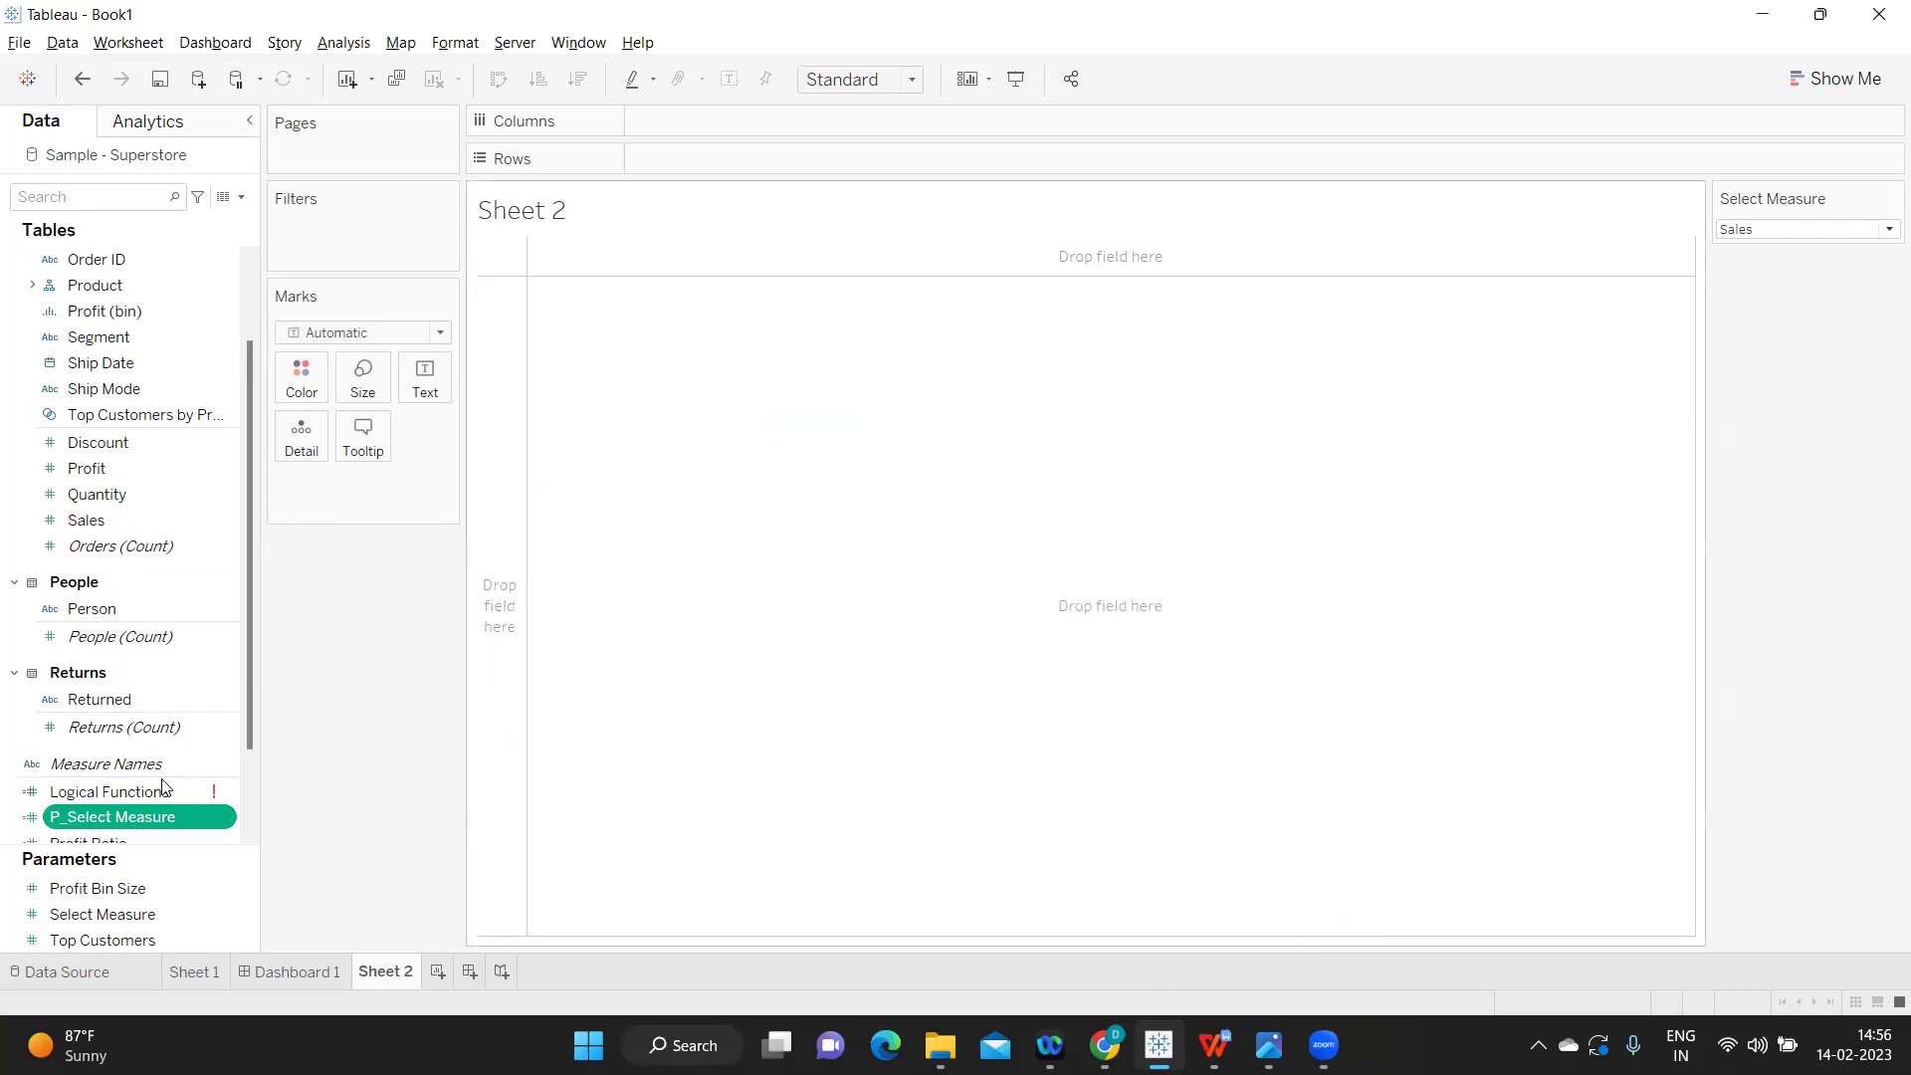
- Place the P_Select Measure calculated field on the rows of Sheet 2
{"action": "left_click_drag", "start_coordinate": [70, 821], "coordinate": [723, 168]}
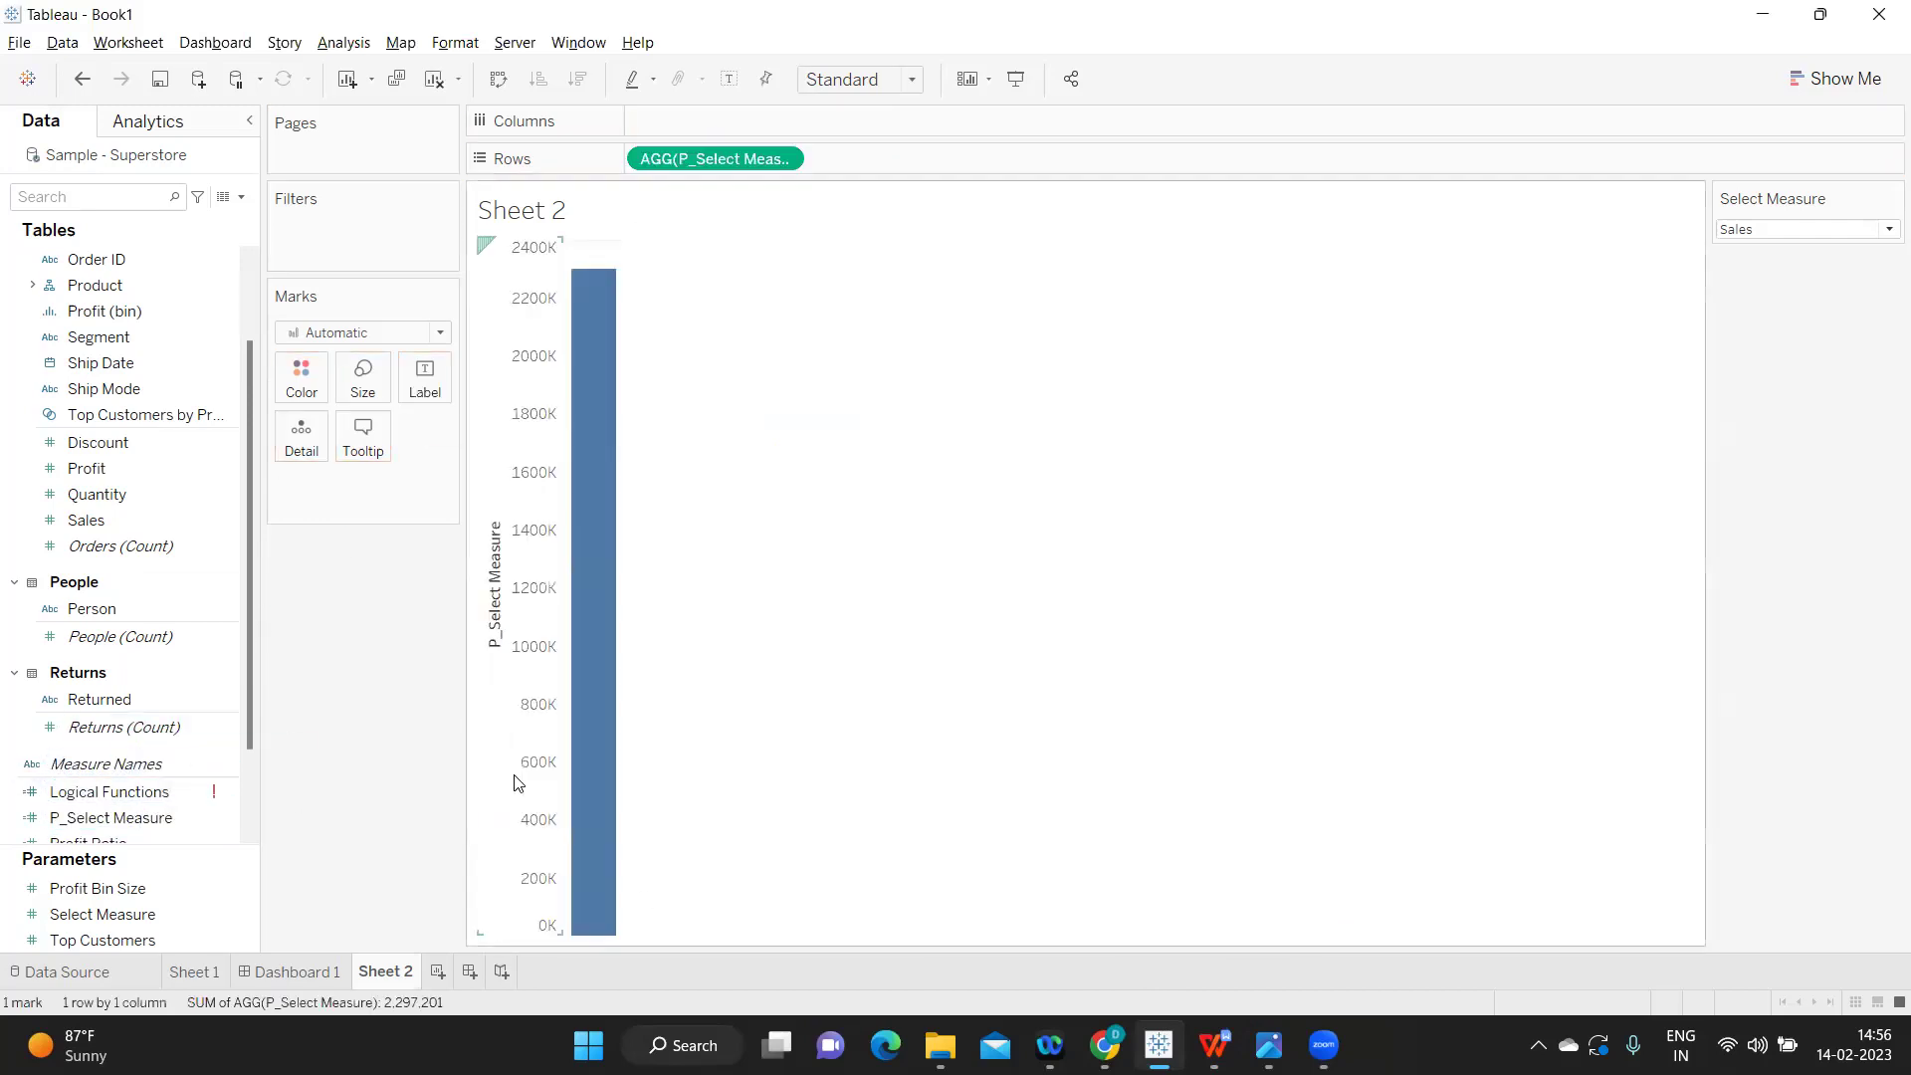
- Set the Select Measure parameter to Quantity to test the P_Select Measure bar
{"action": "left_click", "coordinate": [1755, 231]}
{"action": "left_click", "coordinate": [1754, 249]}
{"action": "left_click", "coordinate": [1759, 234]}
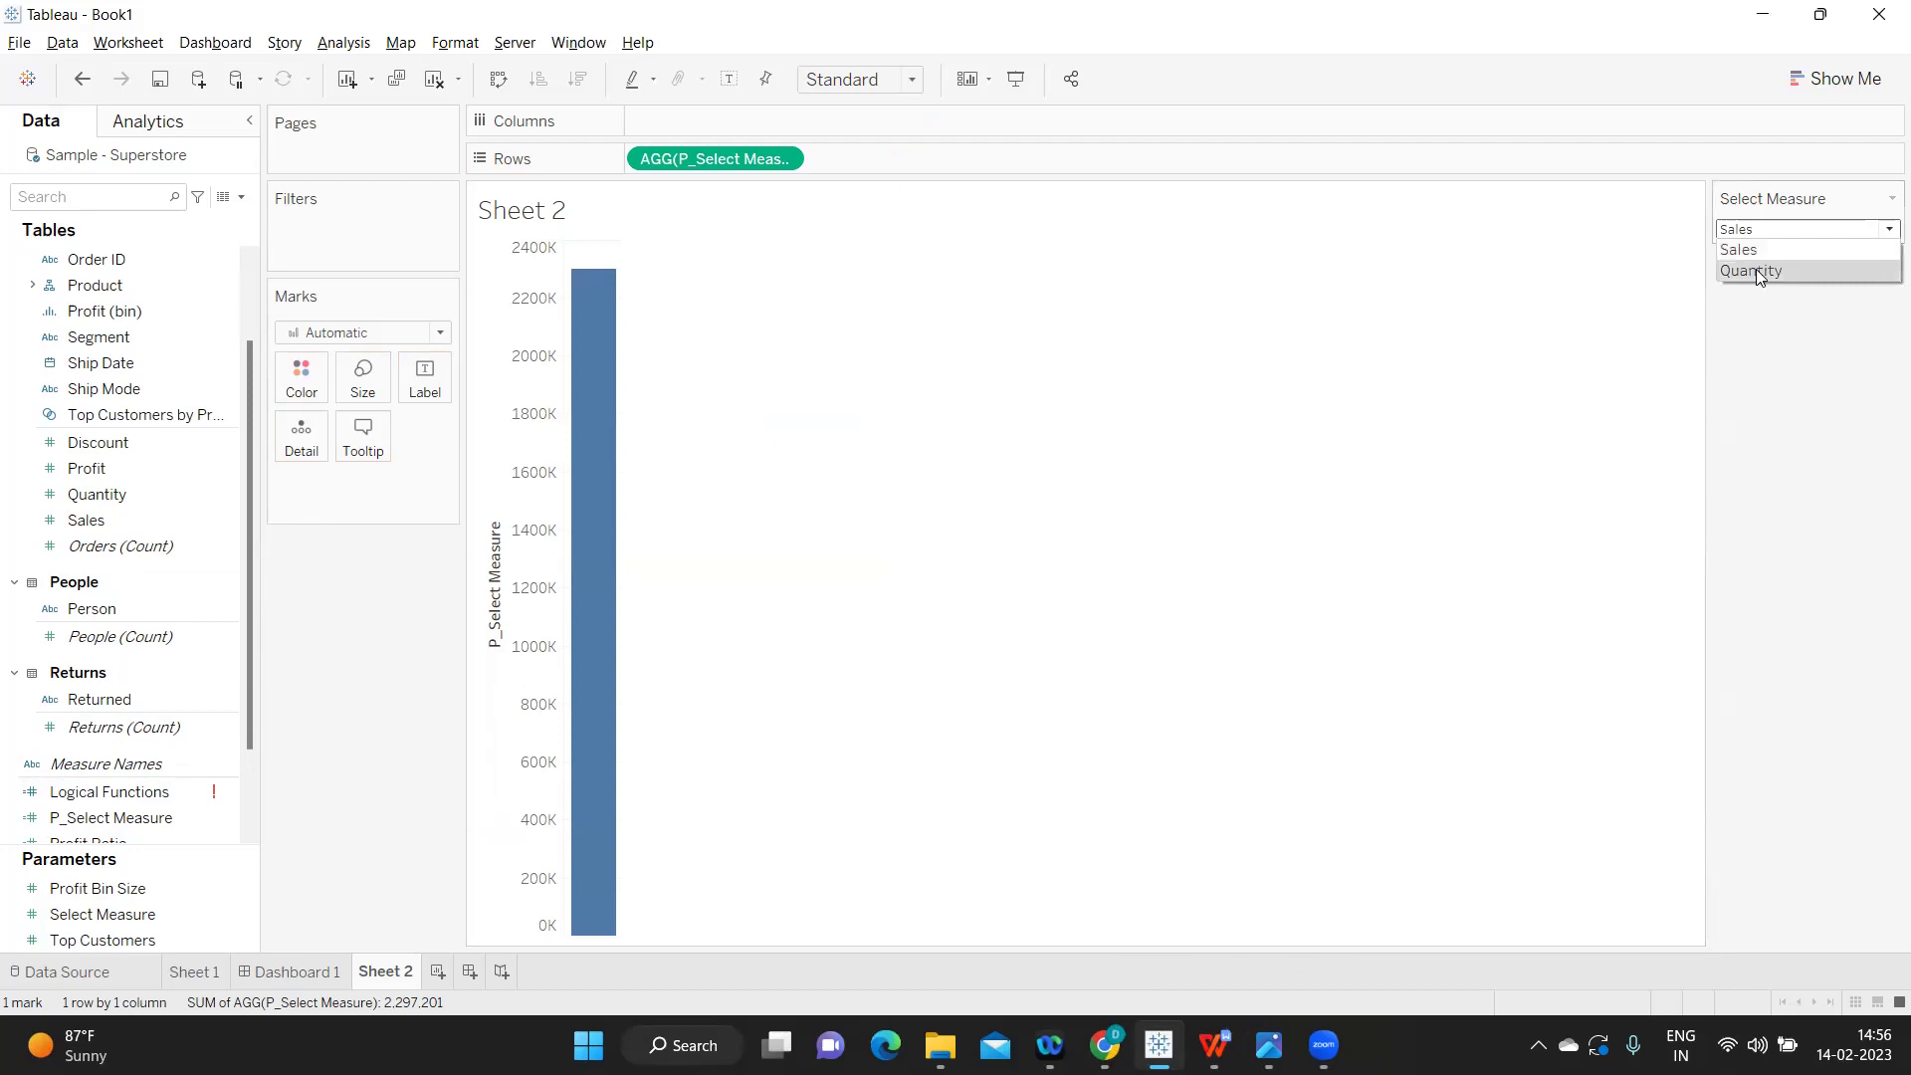
{"action": "left_click", "coordinate": [1756, 268]}
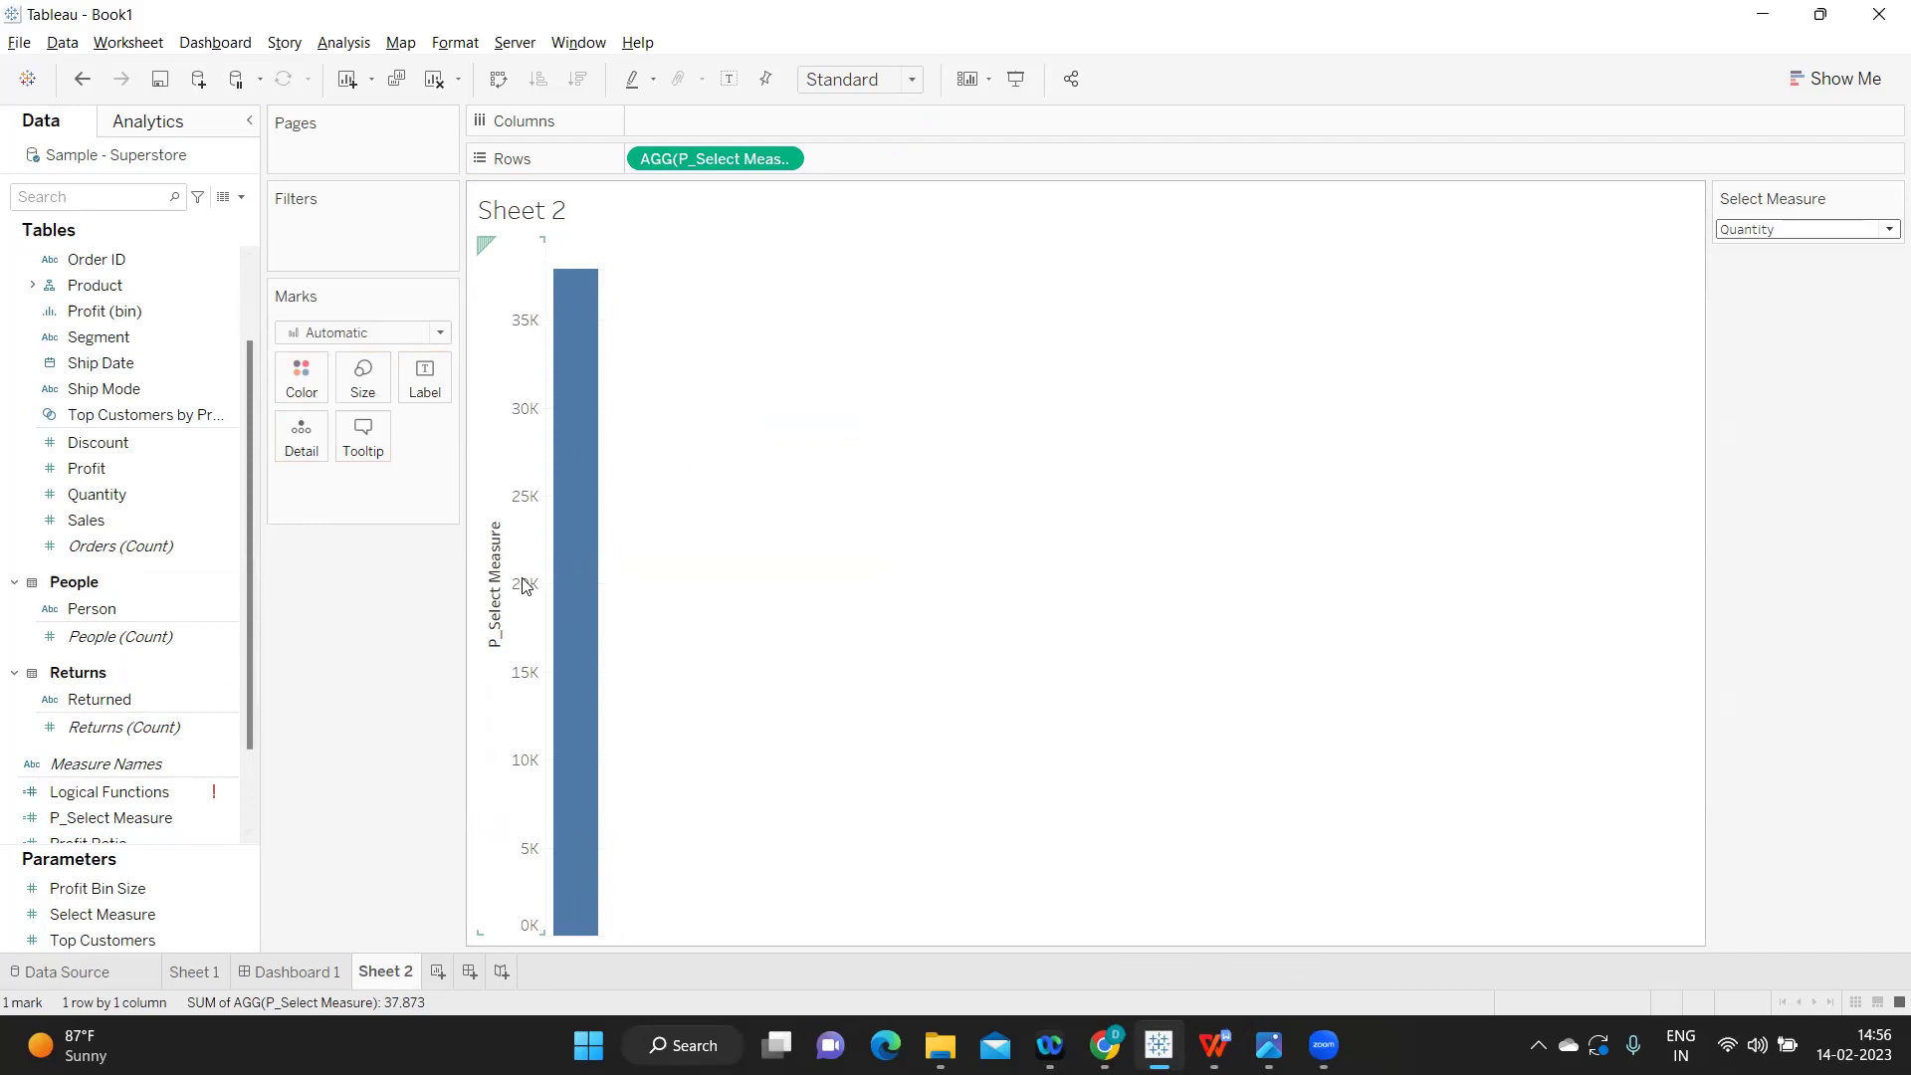
- Check the filter requirements in Assignment 111.docx, and show a State filter on Sheet 2 in Tableau
{"action": "key", "text": "alt+Tab"}
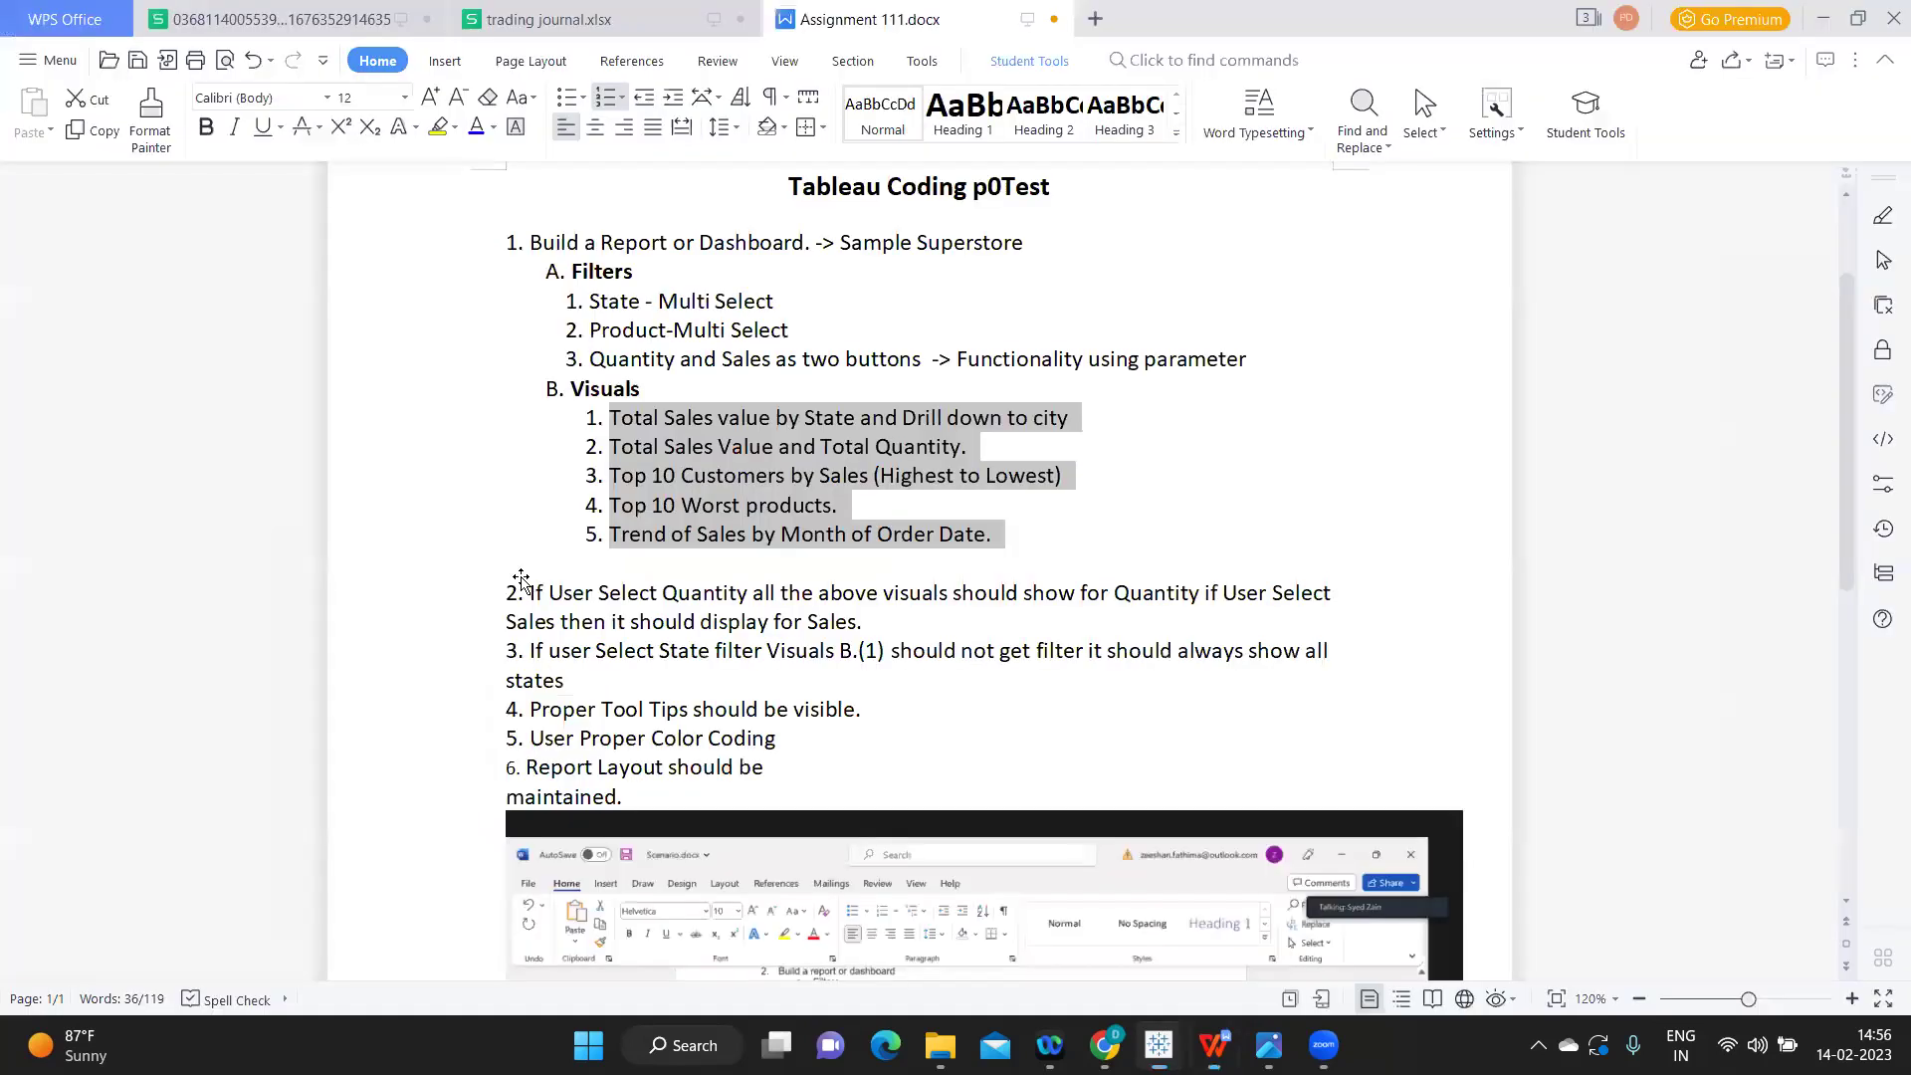
{"action": "left_click", "coordinate": [577, 300]}
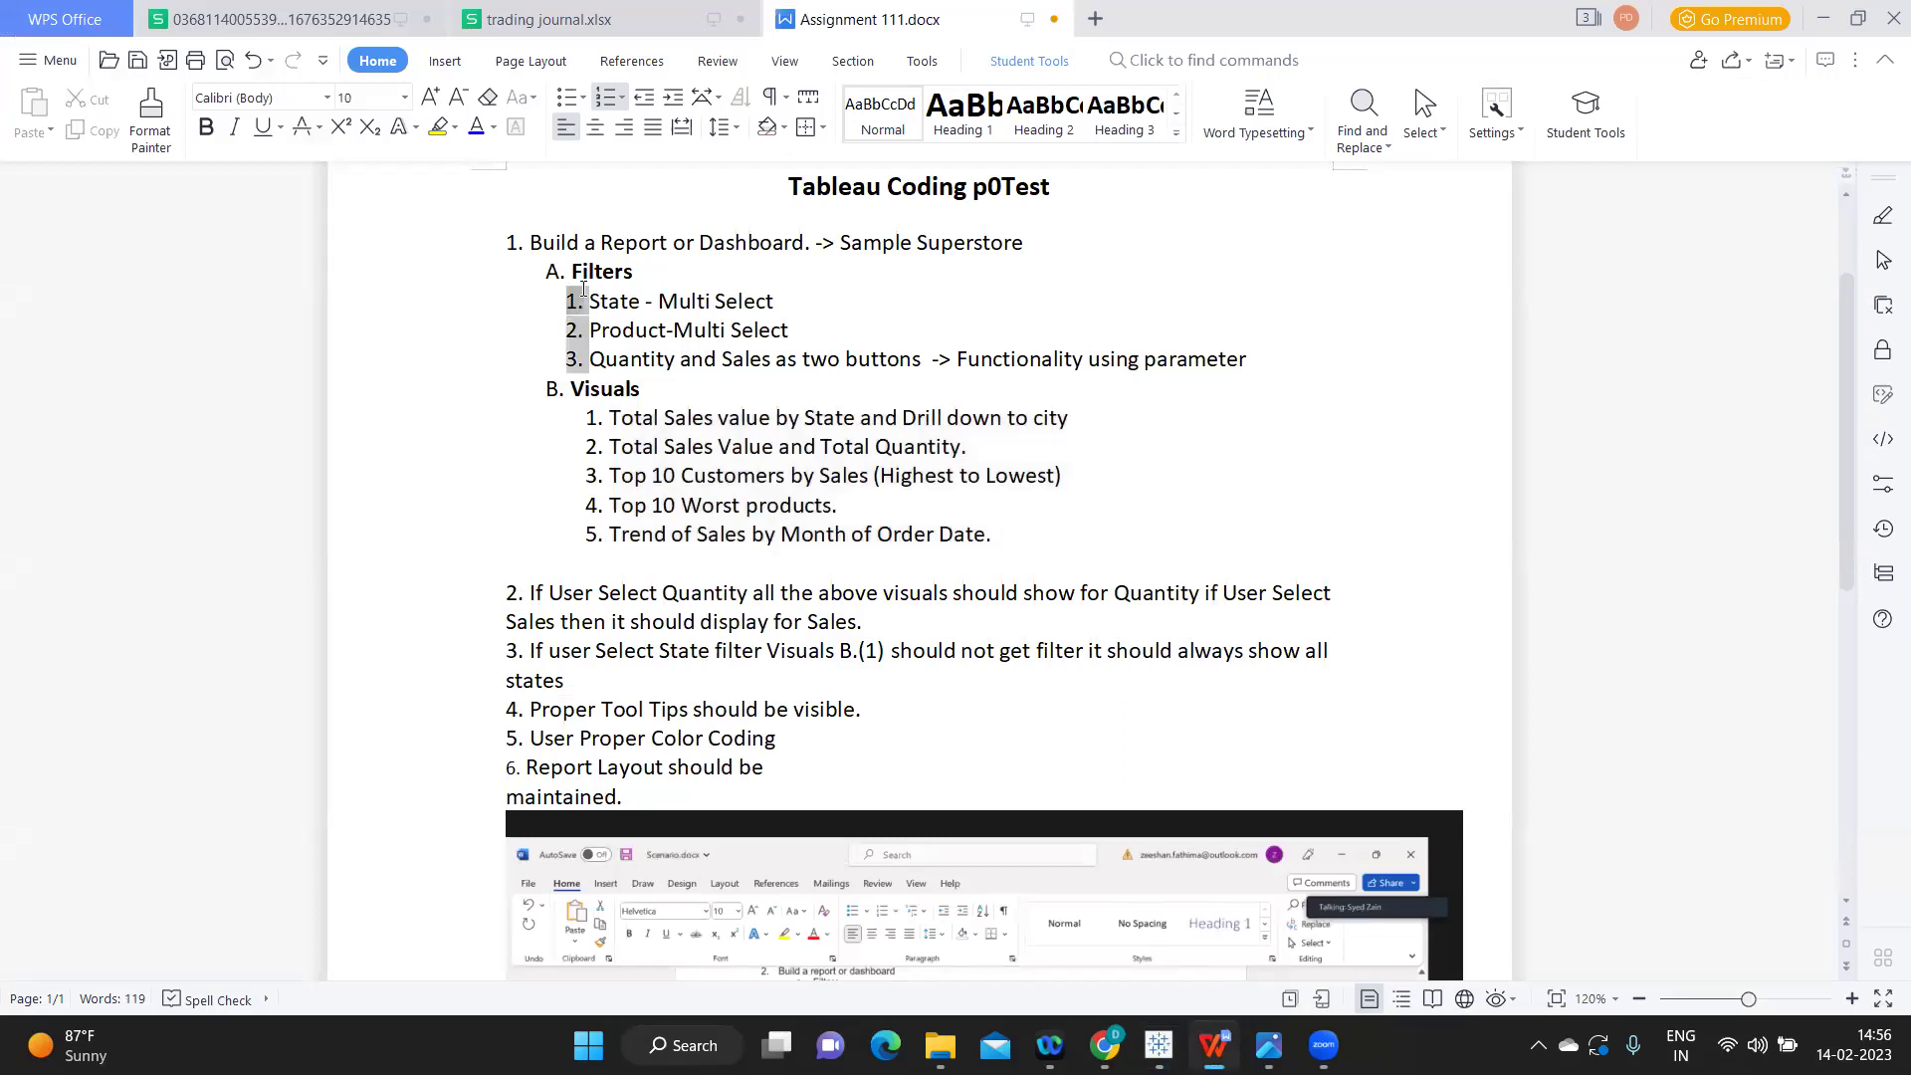
{"action": "key", "text": "alt+Tab"}
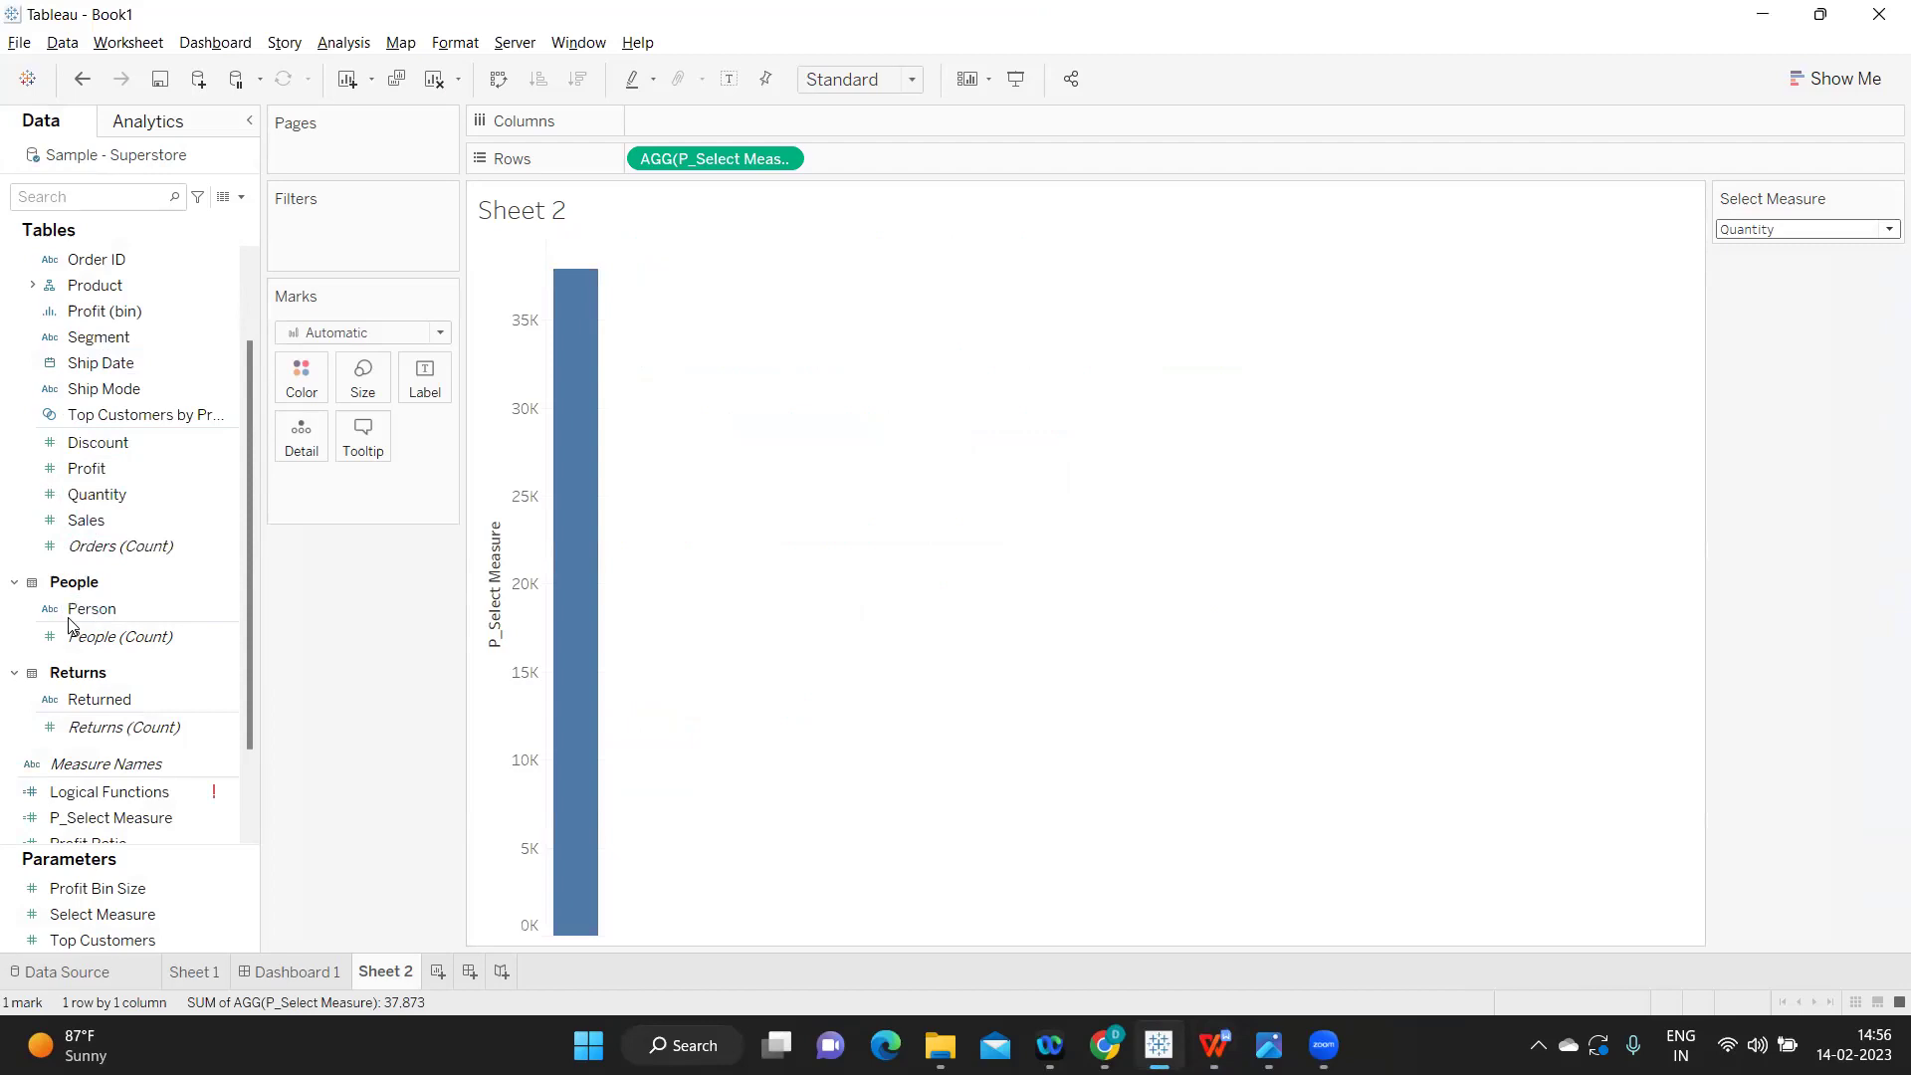
{"action": "scroll", "coordinate": [40, 345], "scroll_direction": "up", "scroll_amount": 2}
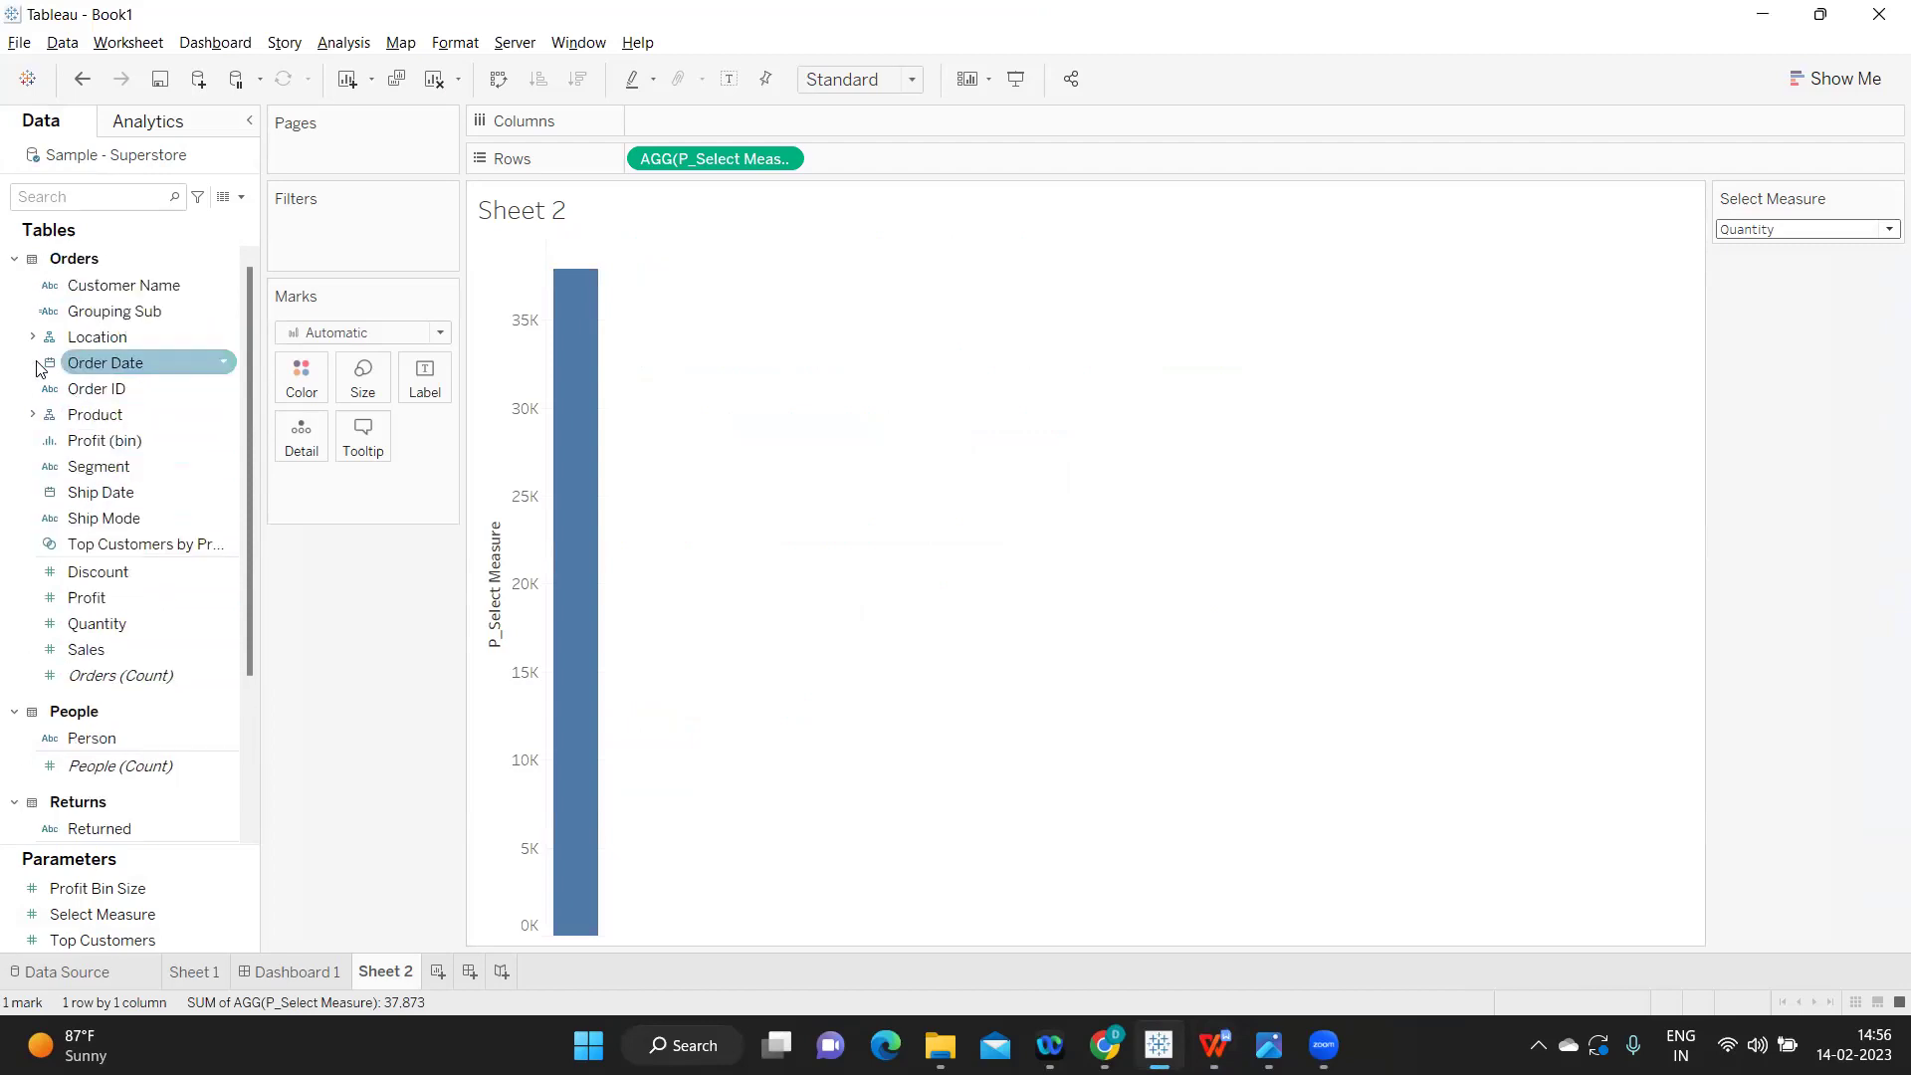
{"action": "left_click", "coordinate": [33, 337]}
{"action": "left_click", "coordinate": [139, 413]}
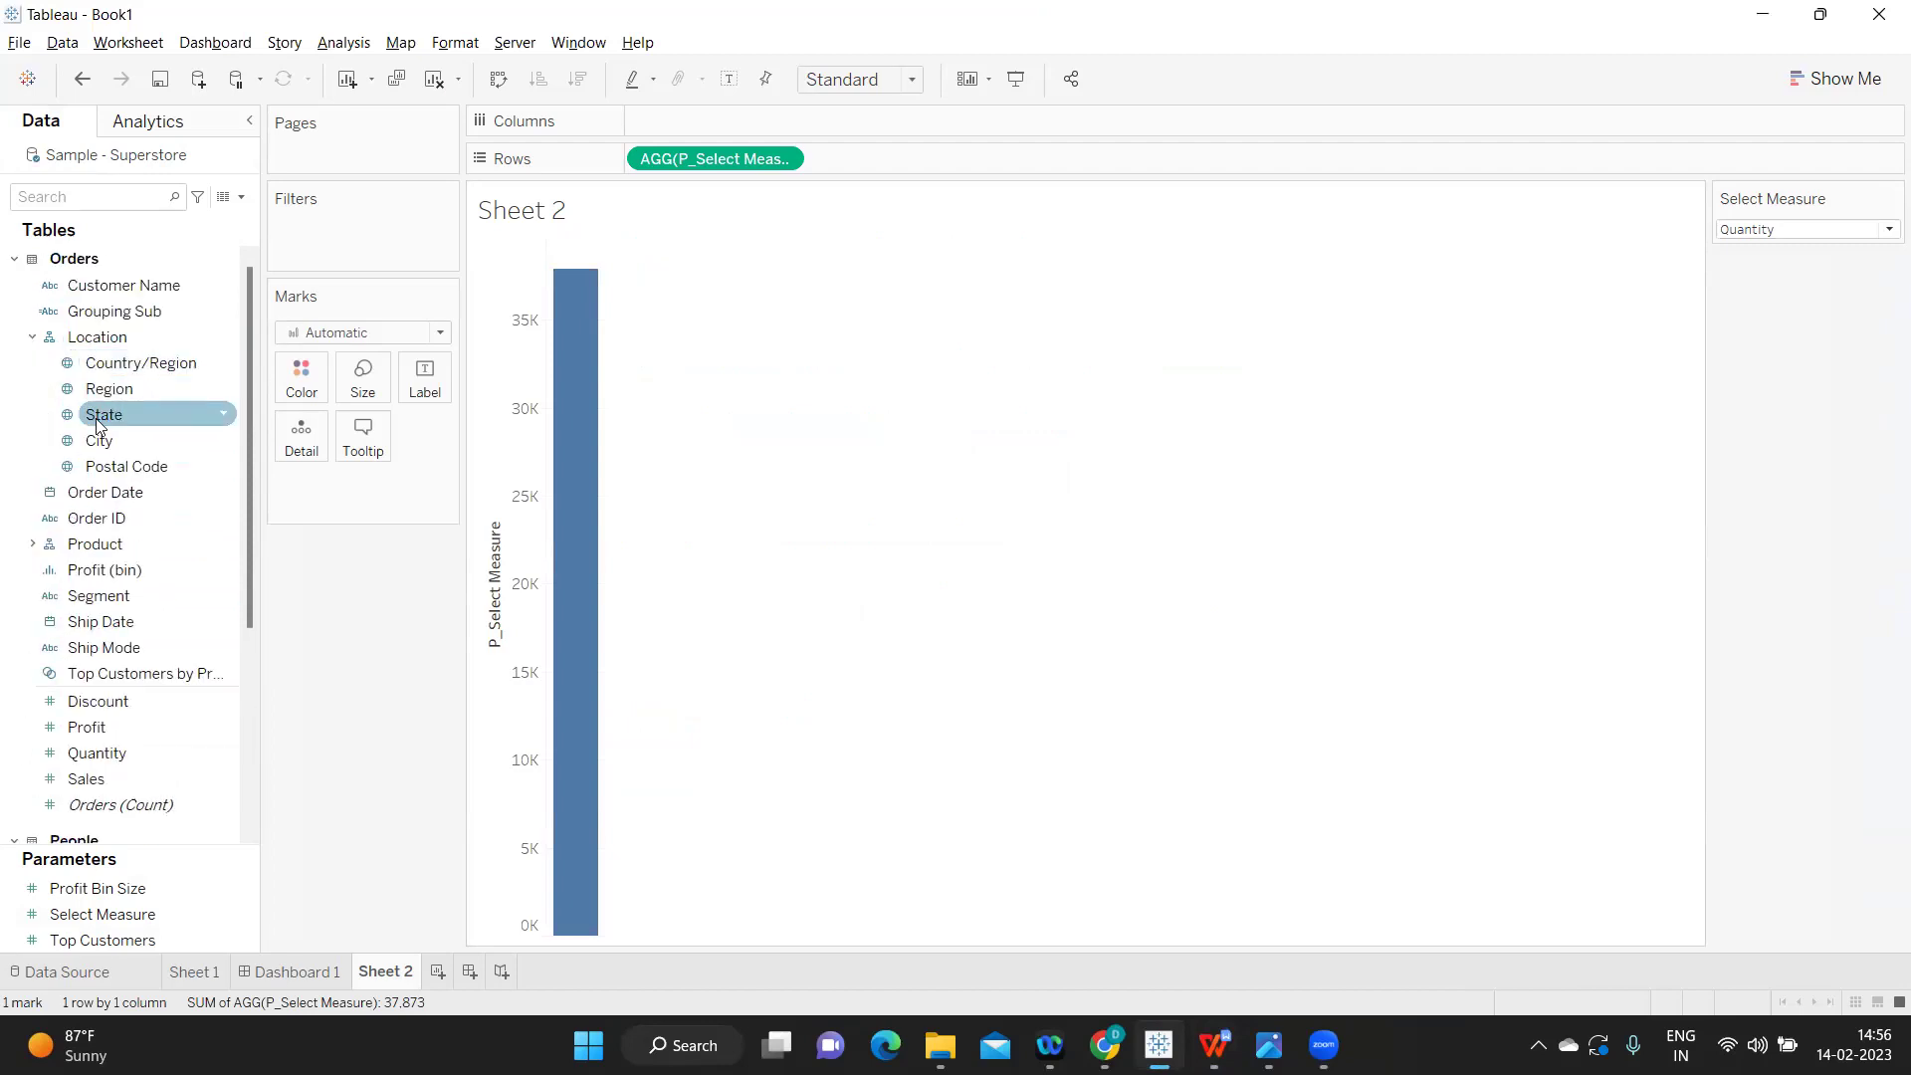
{"action": "right_click", "coordinate": [225, 414]}
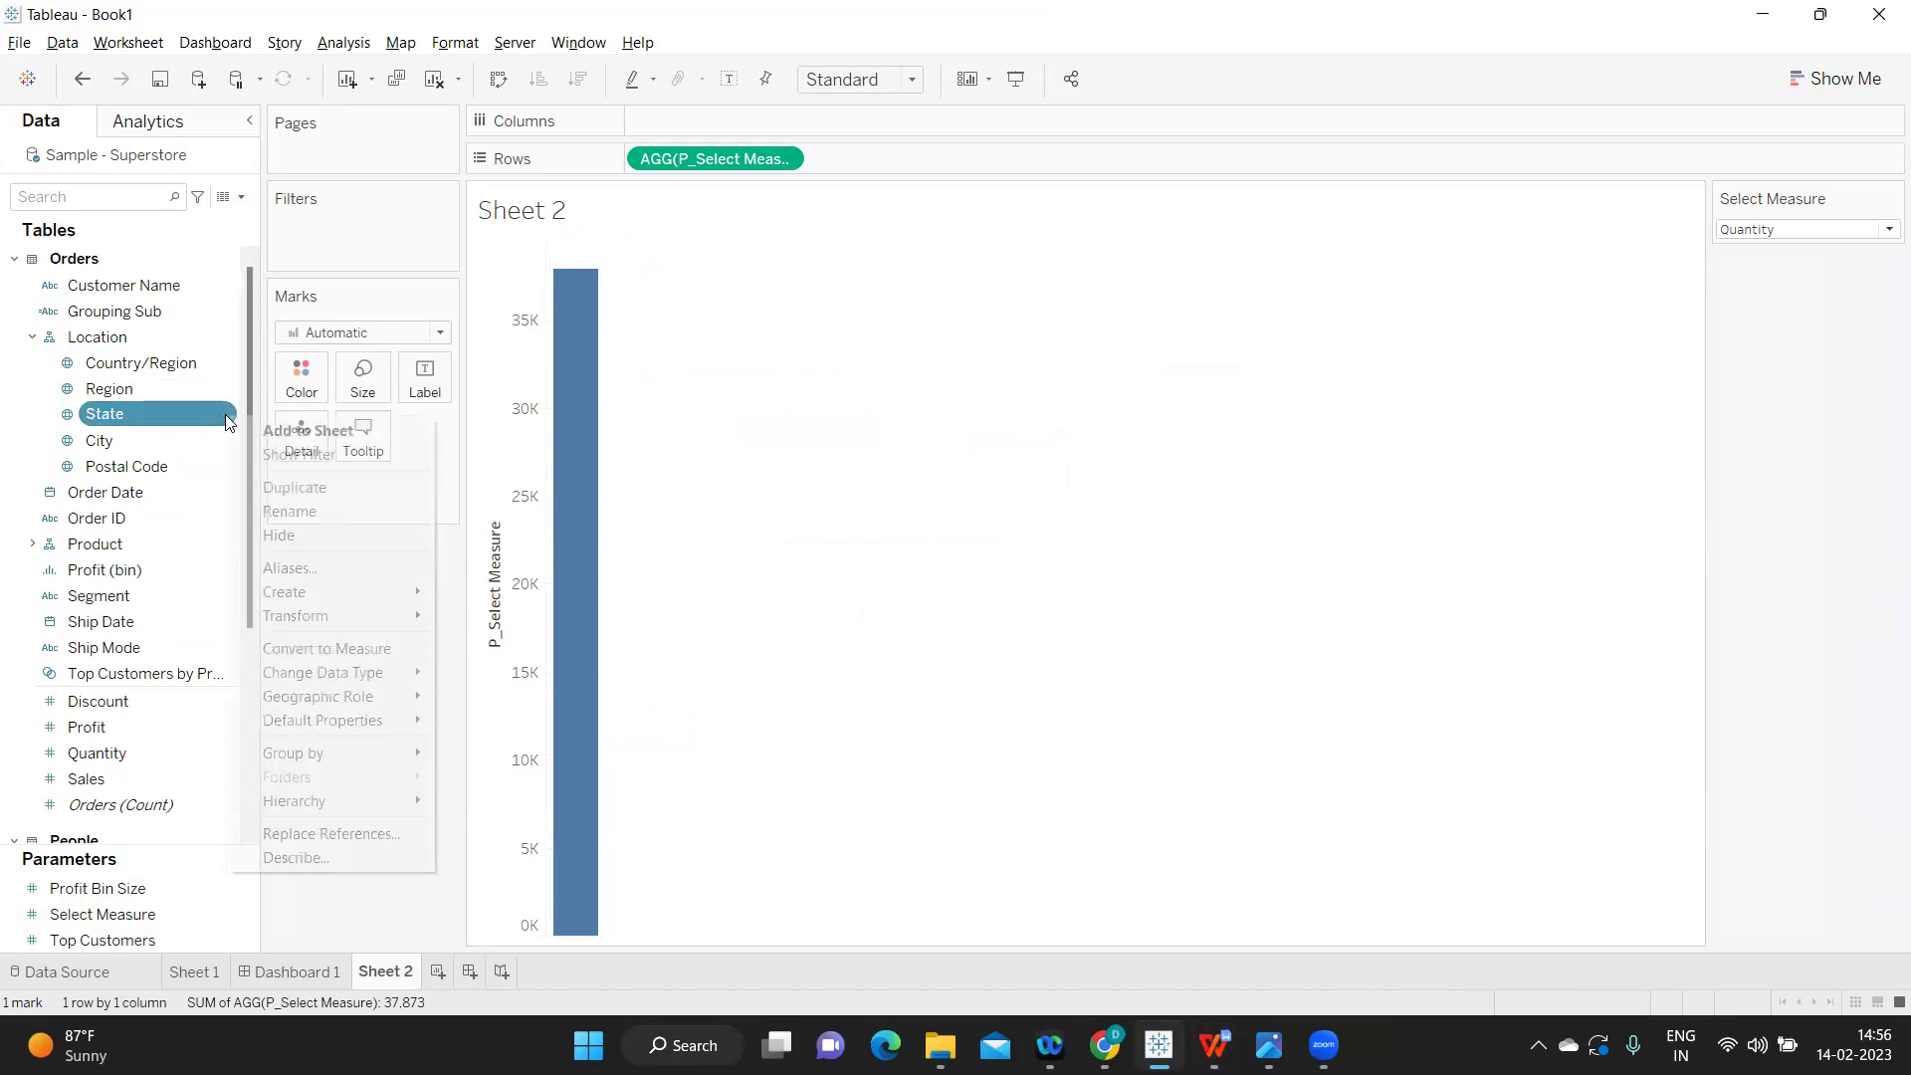
{"action": "left_click", "coordinate": [249, 448]}
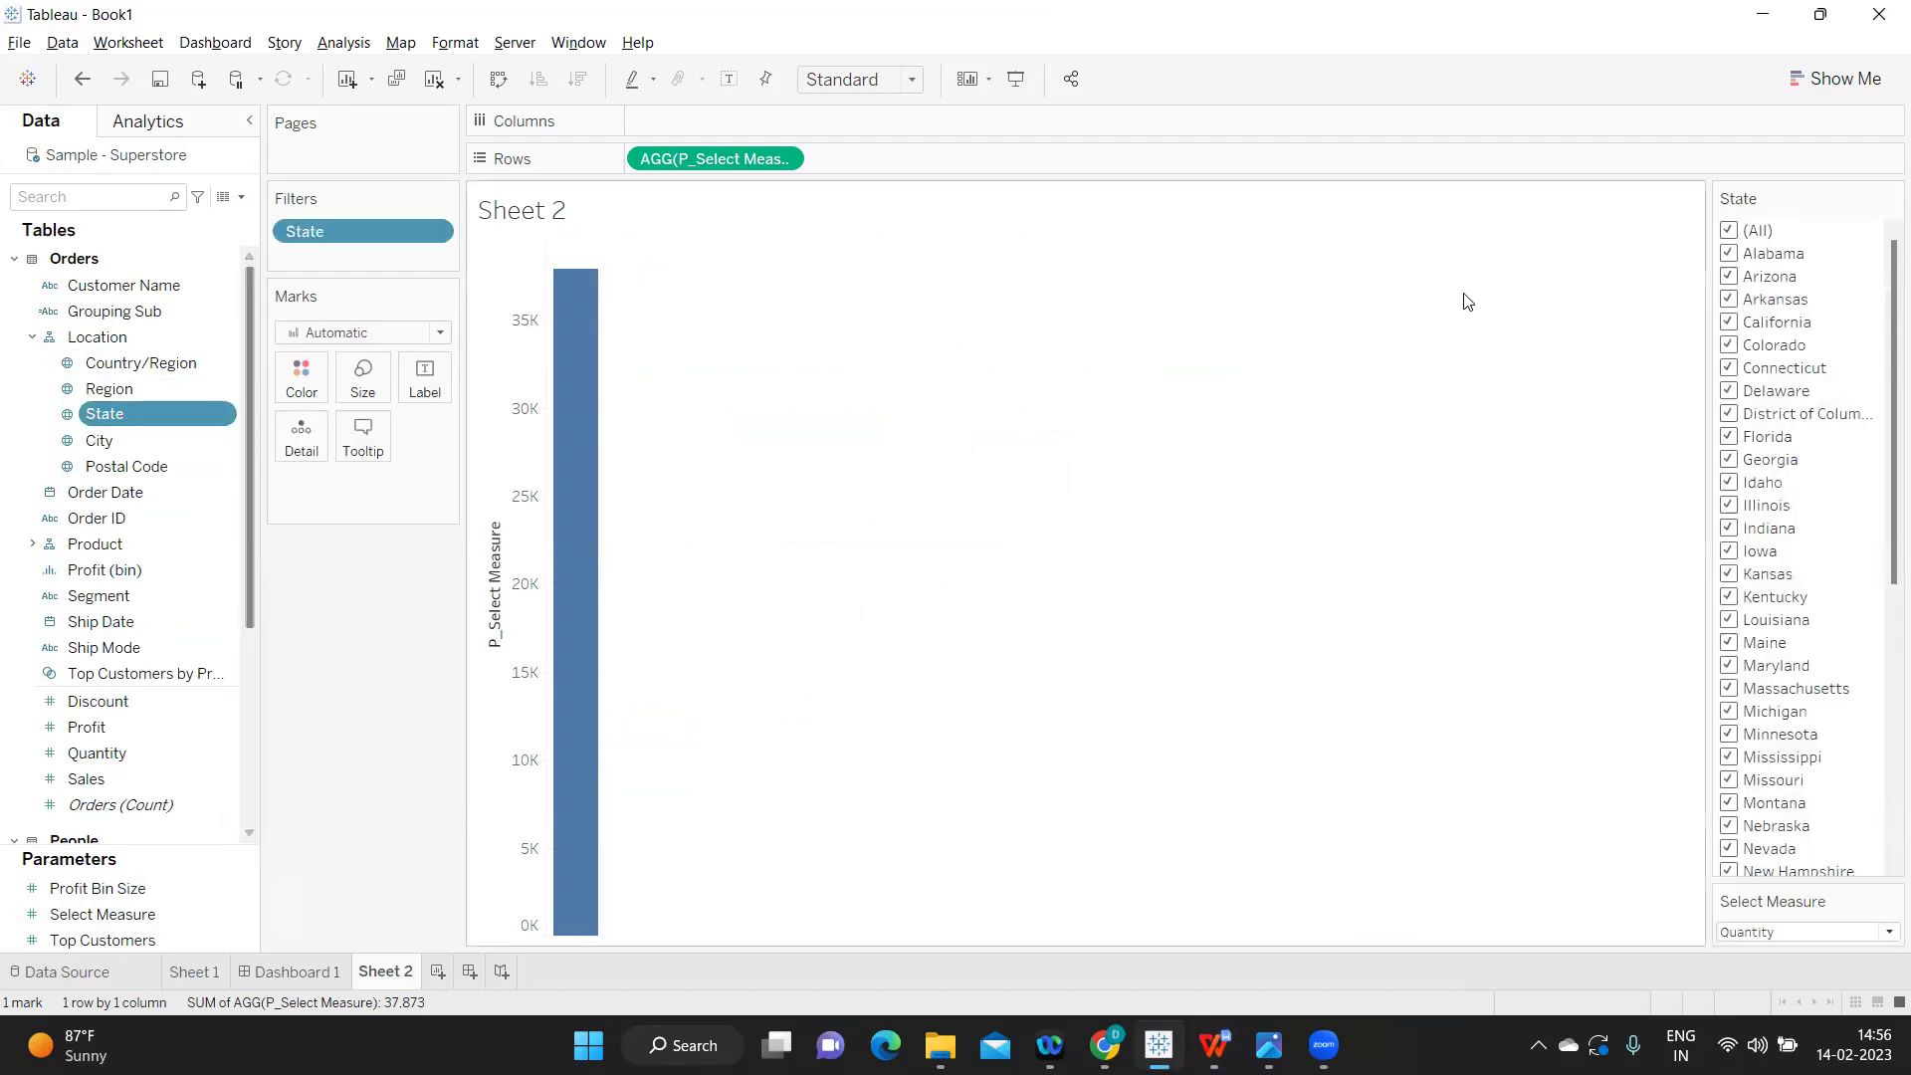
- Restore the Tableau window to a smaller size and change the State filter to Multiple Values (dropdown)
{"action": "left_click", "coordinate": [1820, 22]}
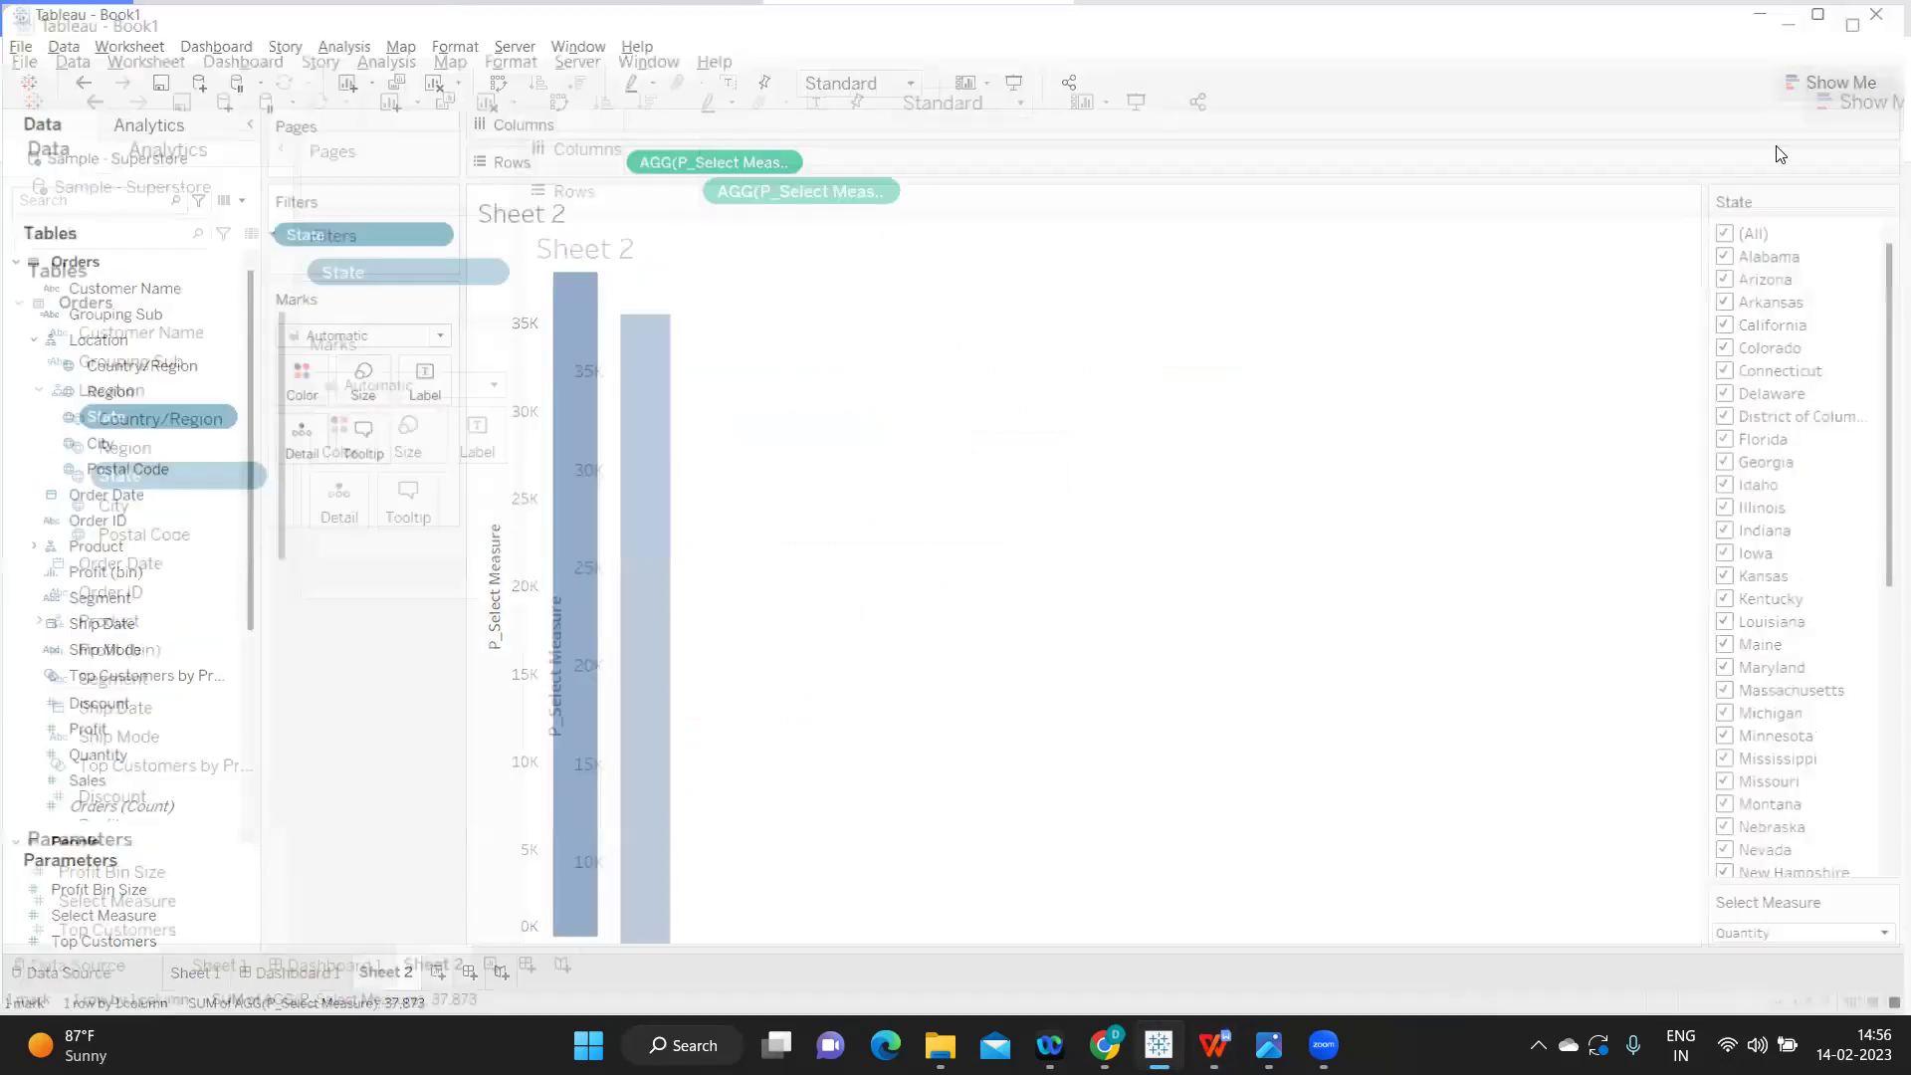
{"action": "left_click", "coordinate": [1773, 299]}
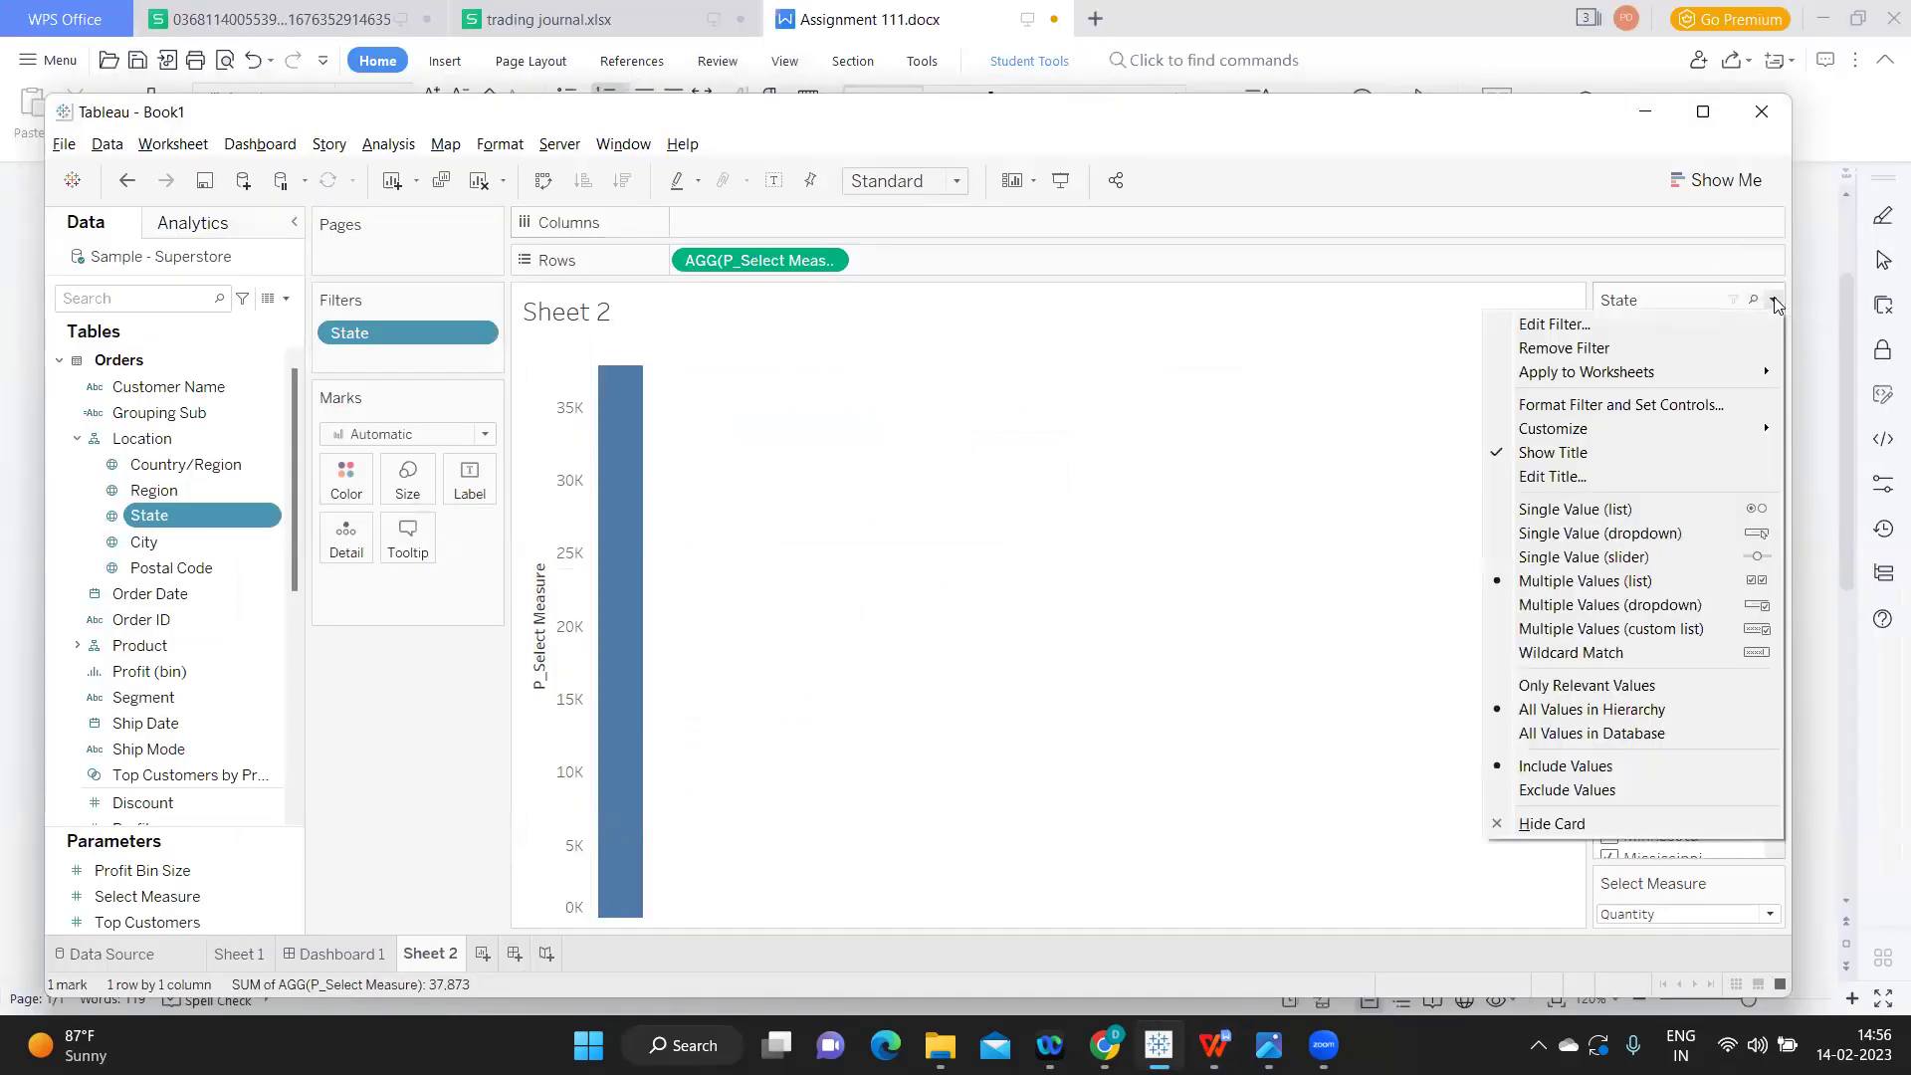
{"action": "left_click", "coordinate": [1644, 604]}
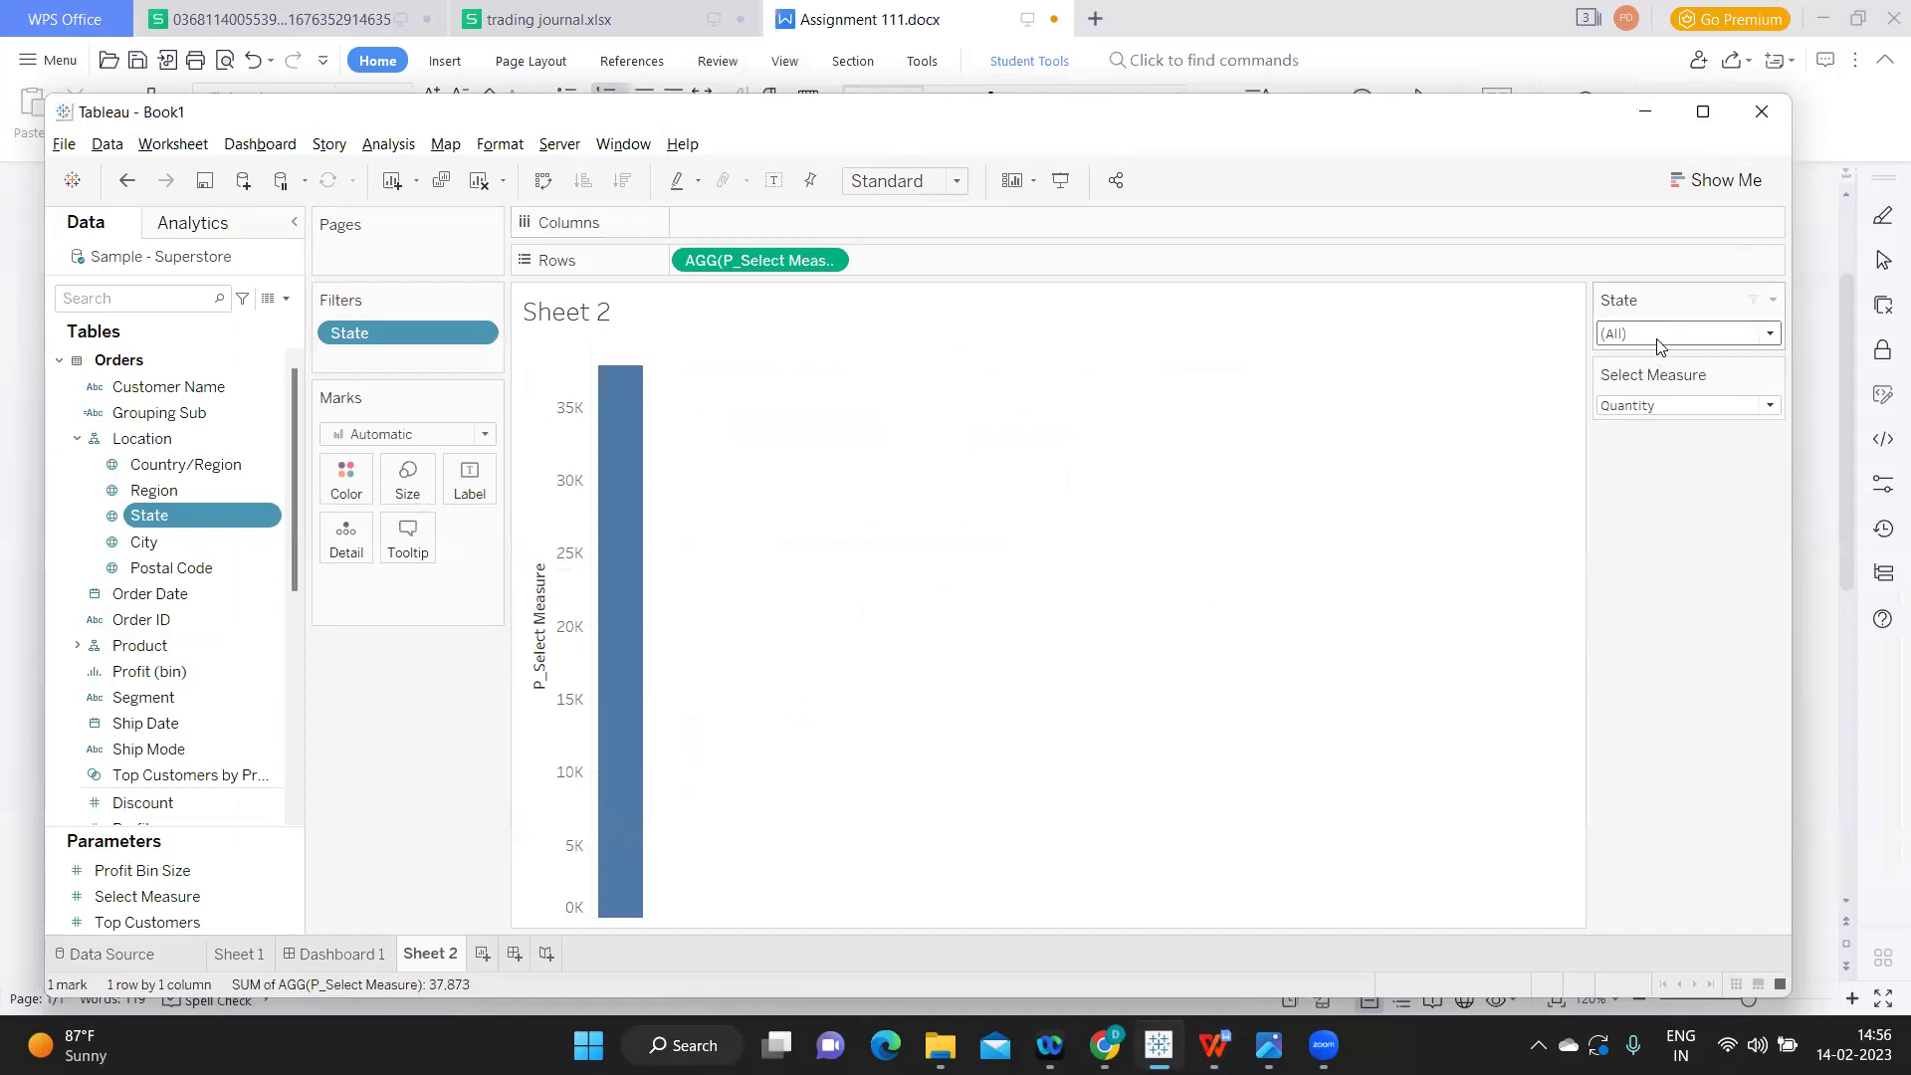
- Show a Product Name filter as Multiple Values (dropdown) and place the State filter card above it
{"action": "left_click", "coordinate": [78, 647]}
{"action": "left_click", "coordinate": [170, 748]}
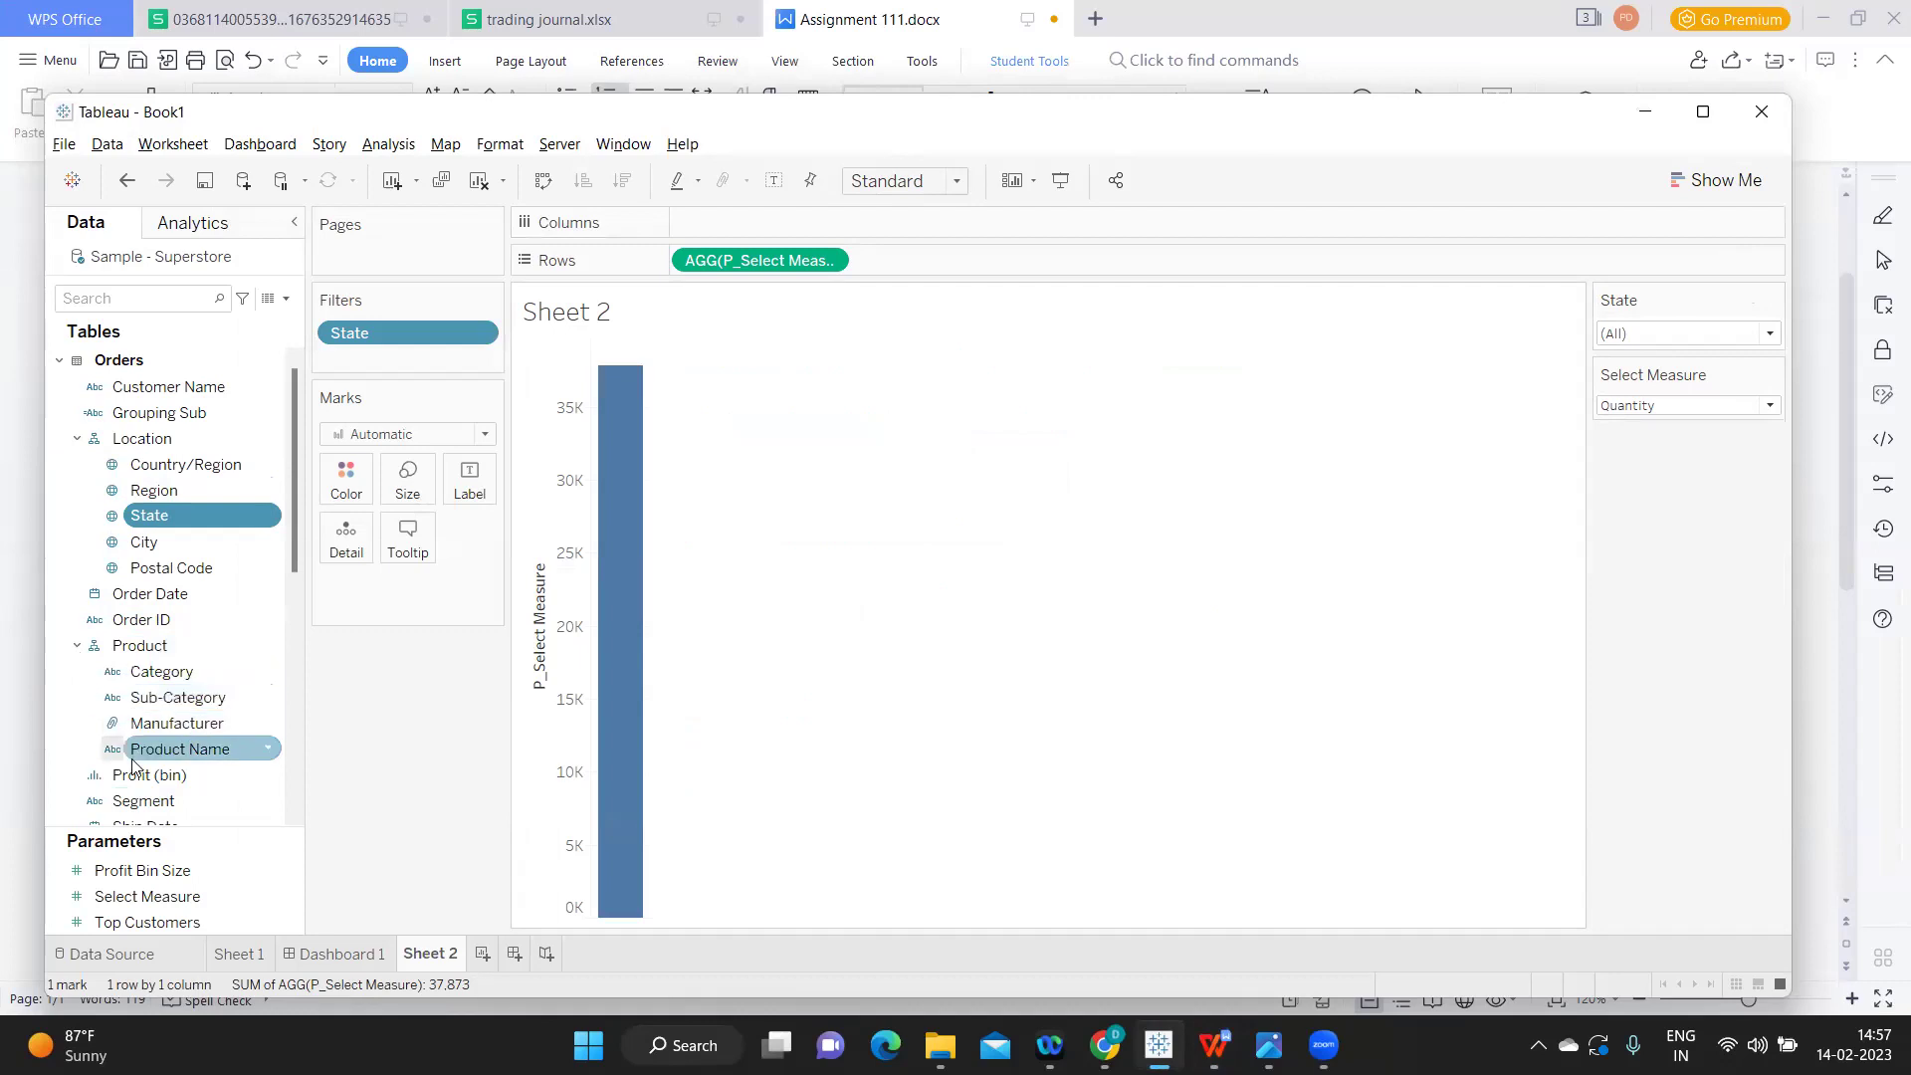
{"action": "left_click", "coordinate": [268, 753]}
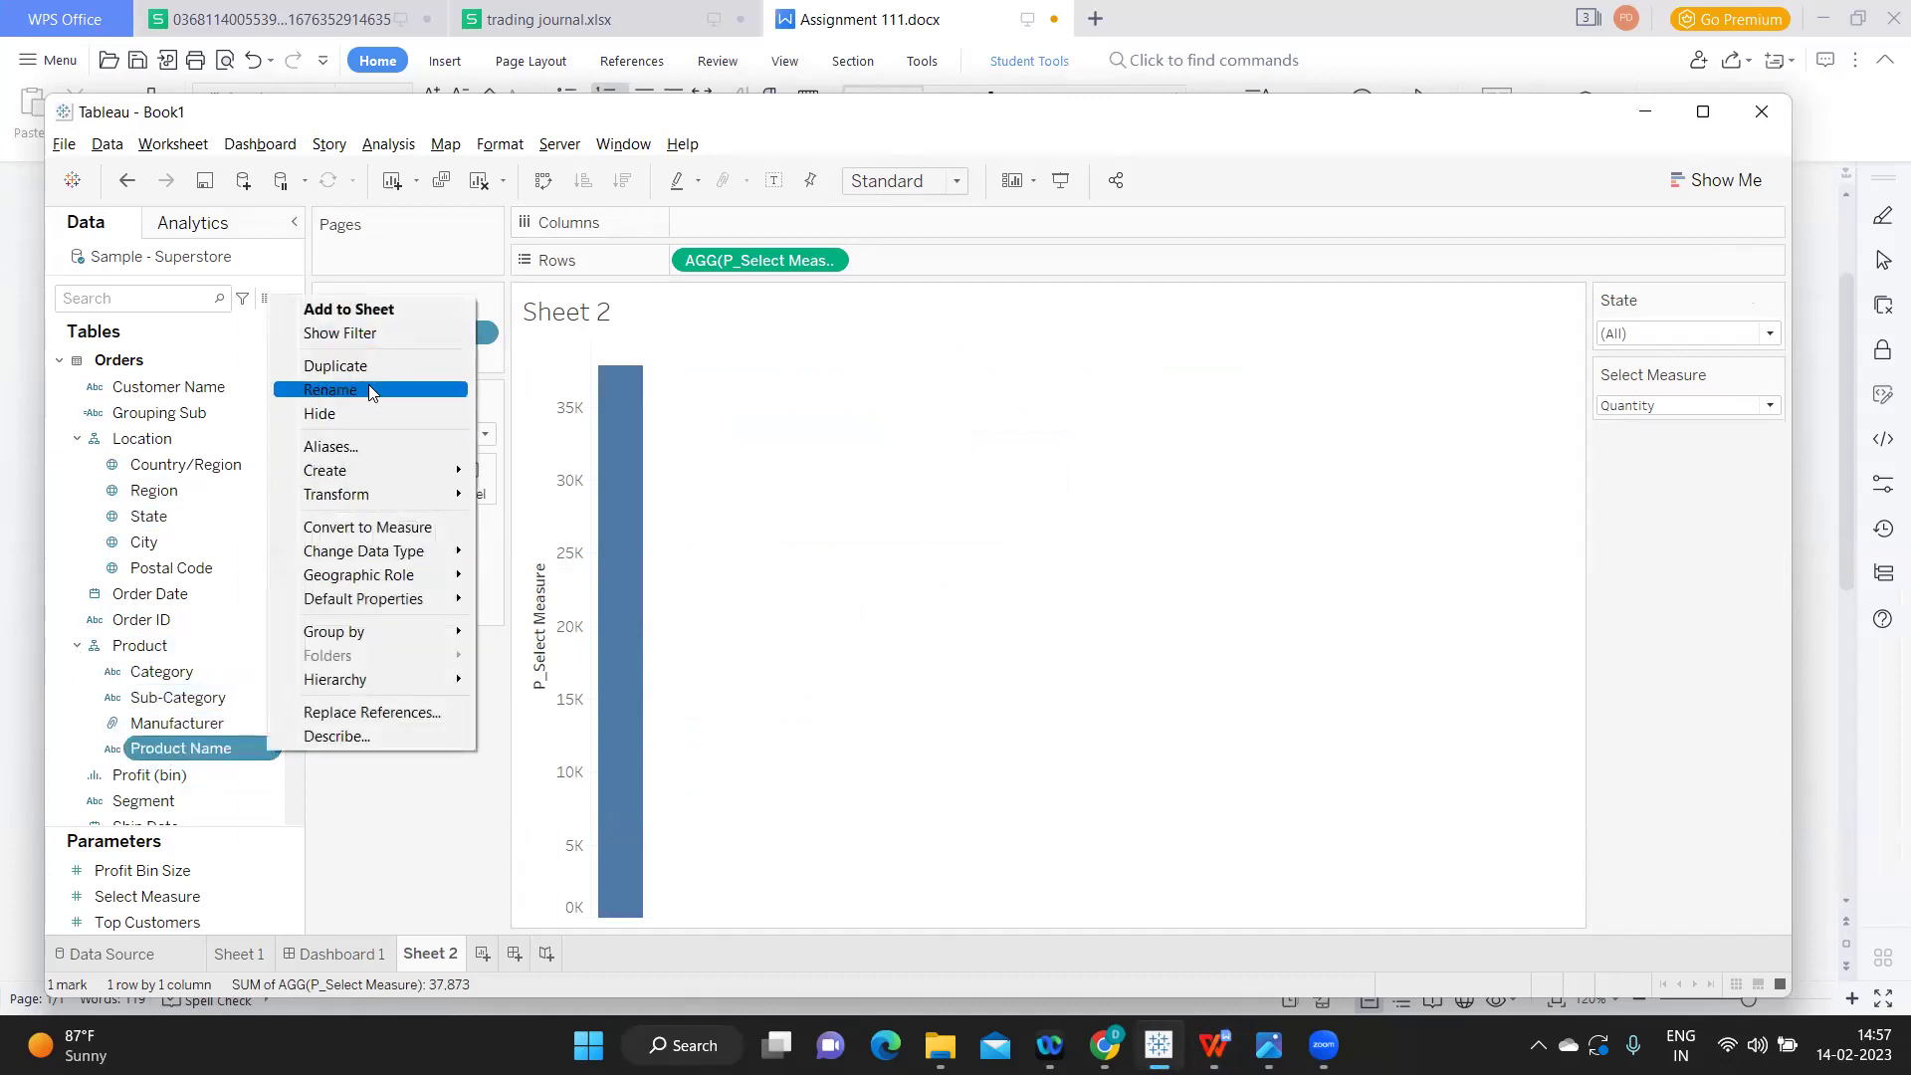
{"action": "left_click", "coordinate": [369, 310]}
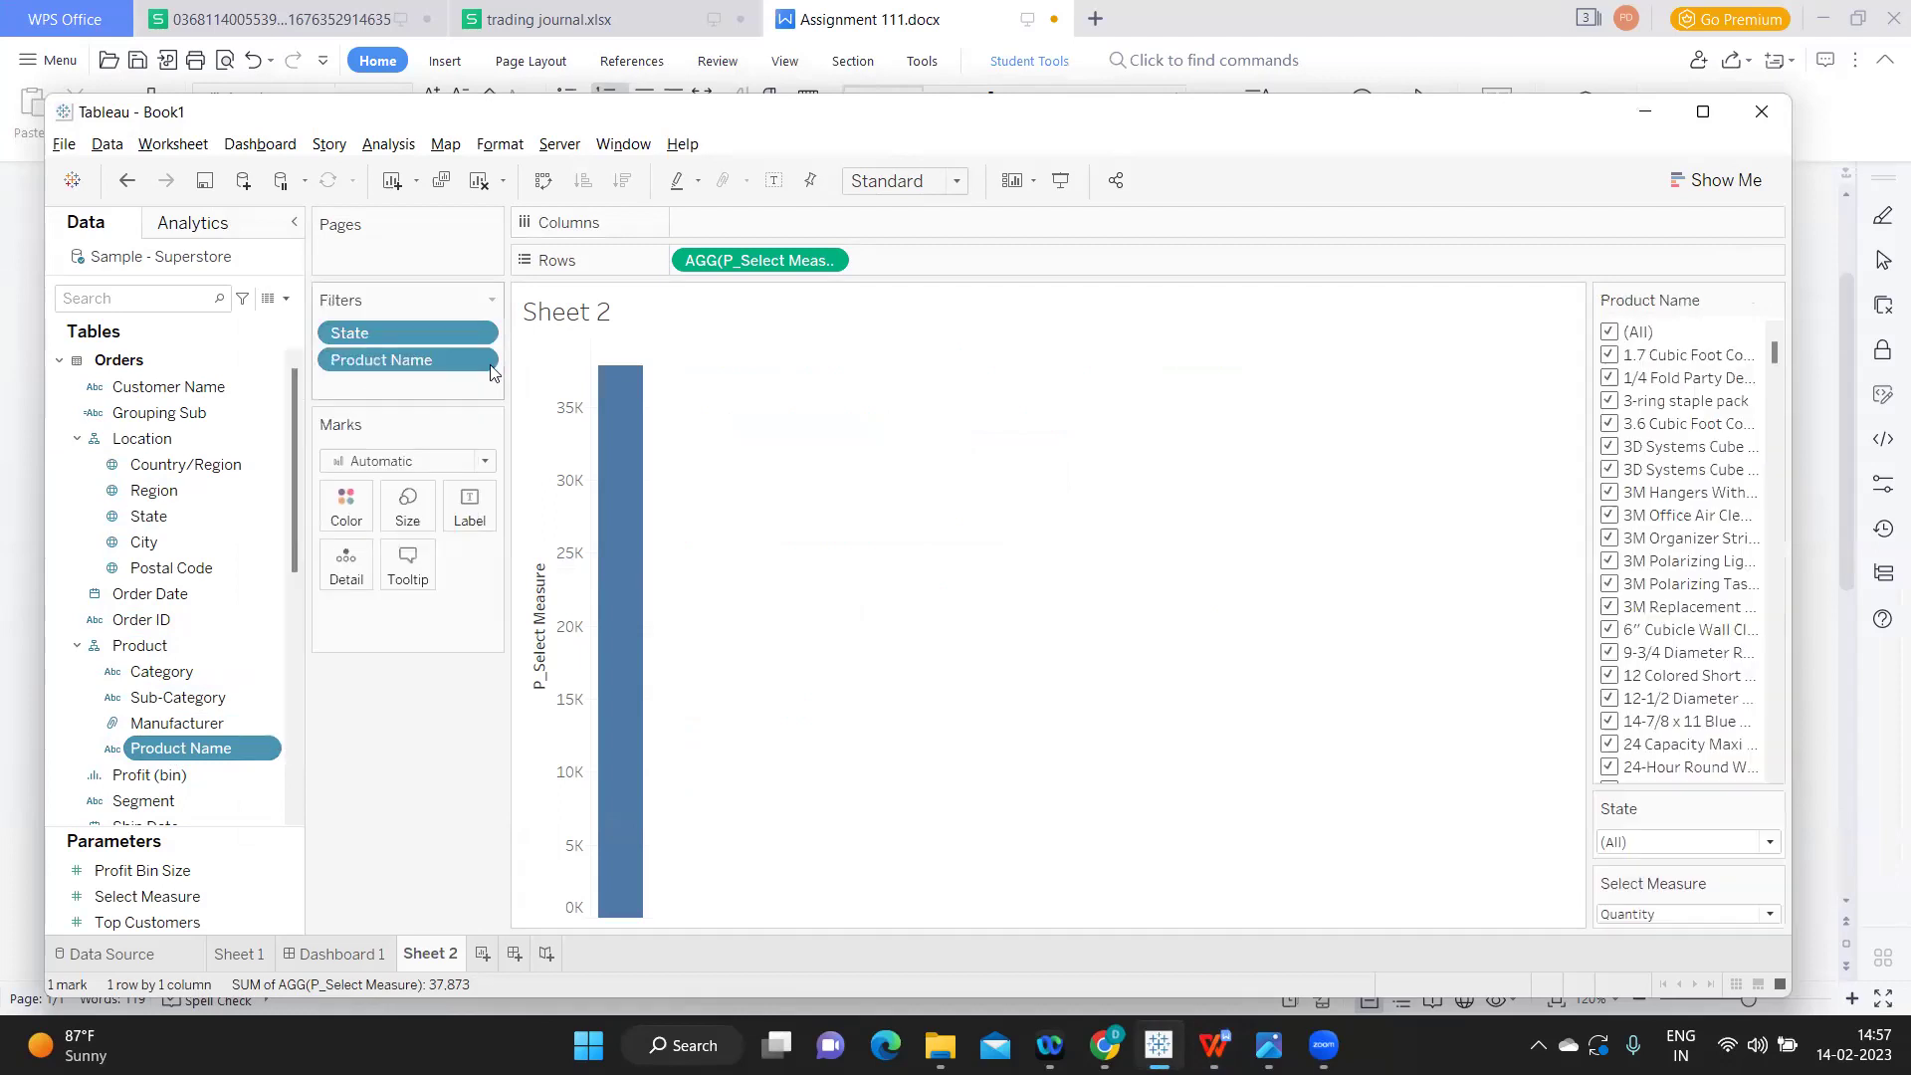
{"action": "left_click", "coordinate": [1771, 302]}
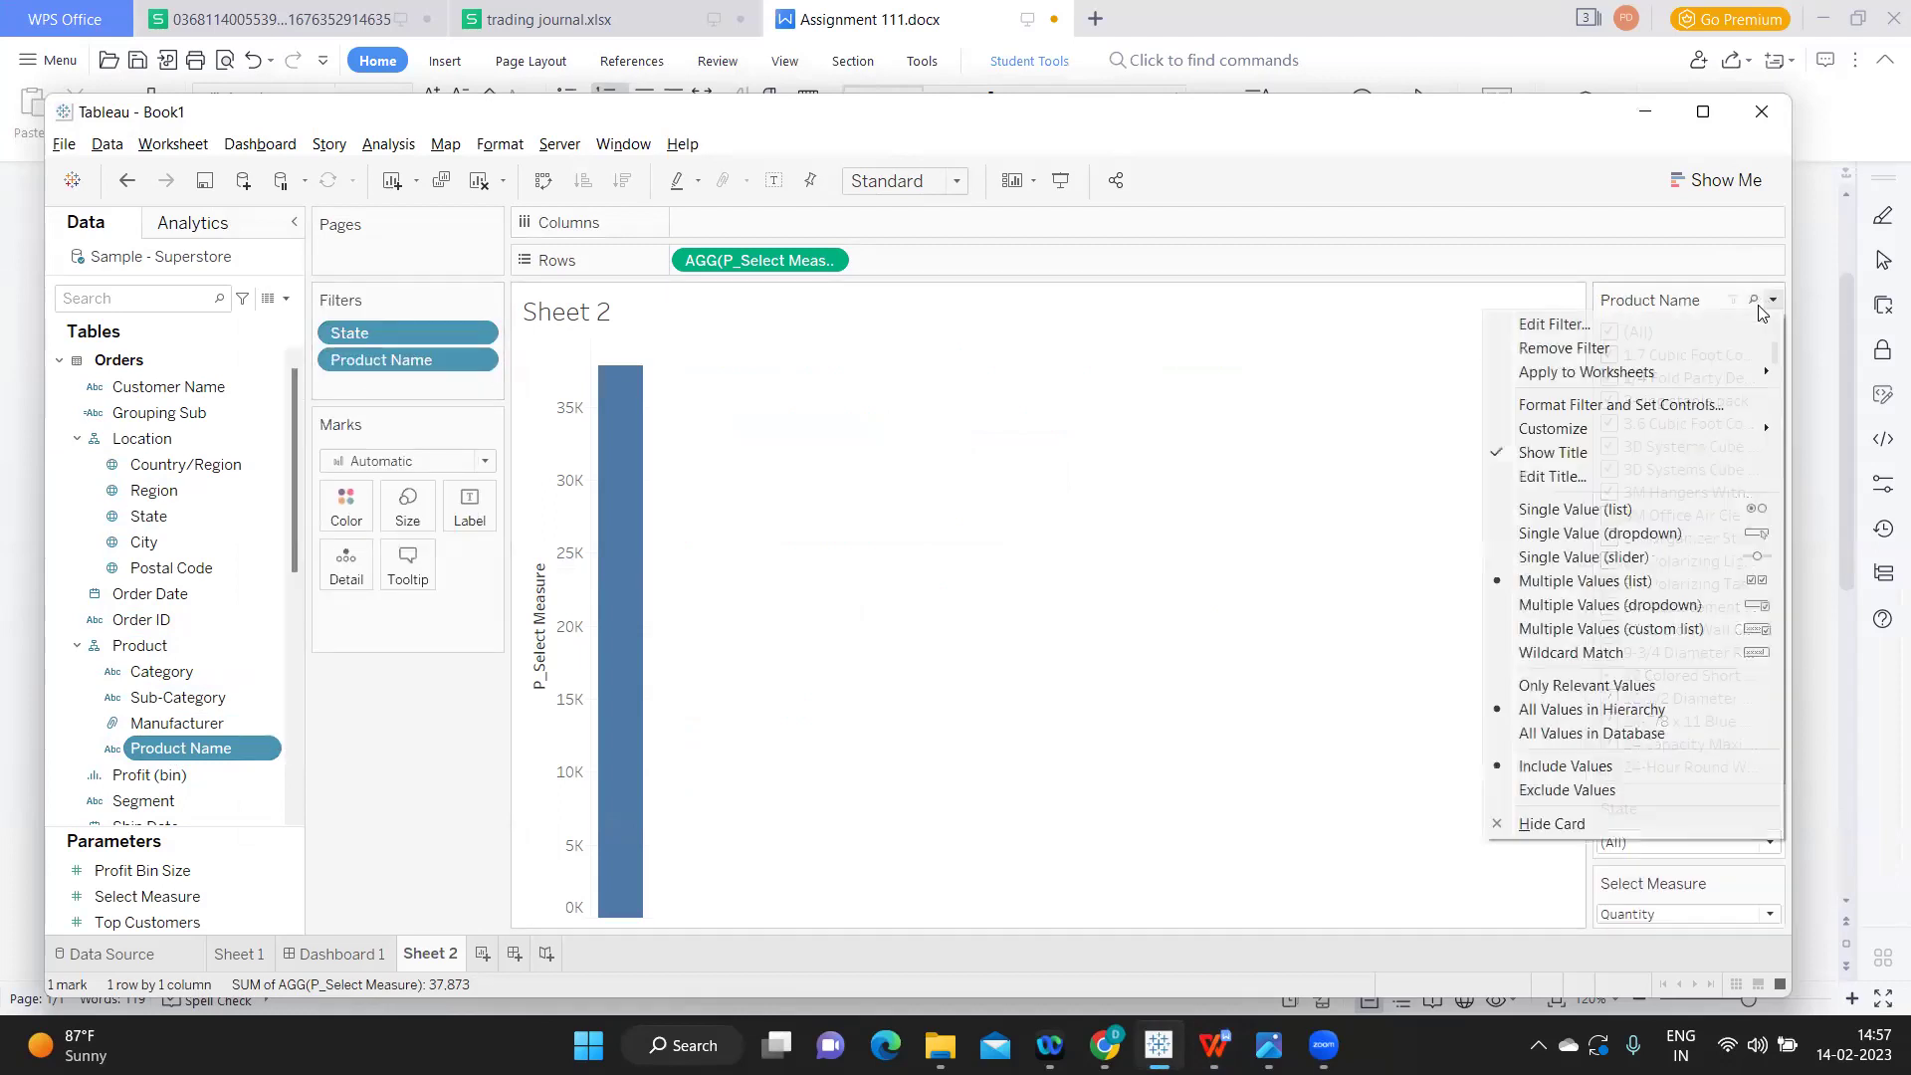
{"action": "left_click", "coordinate": [1613, 604]}
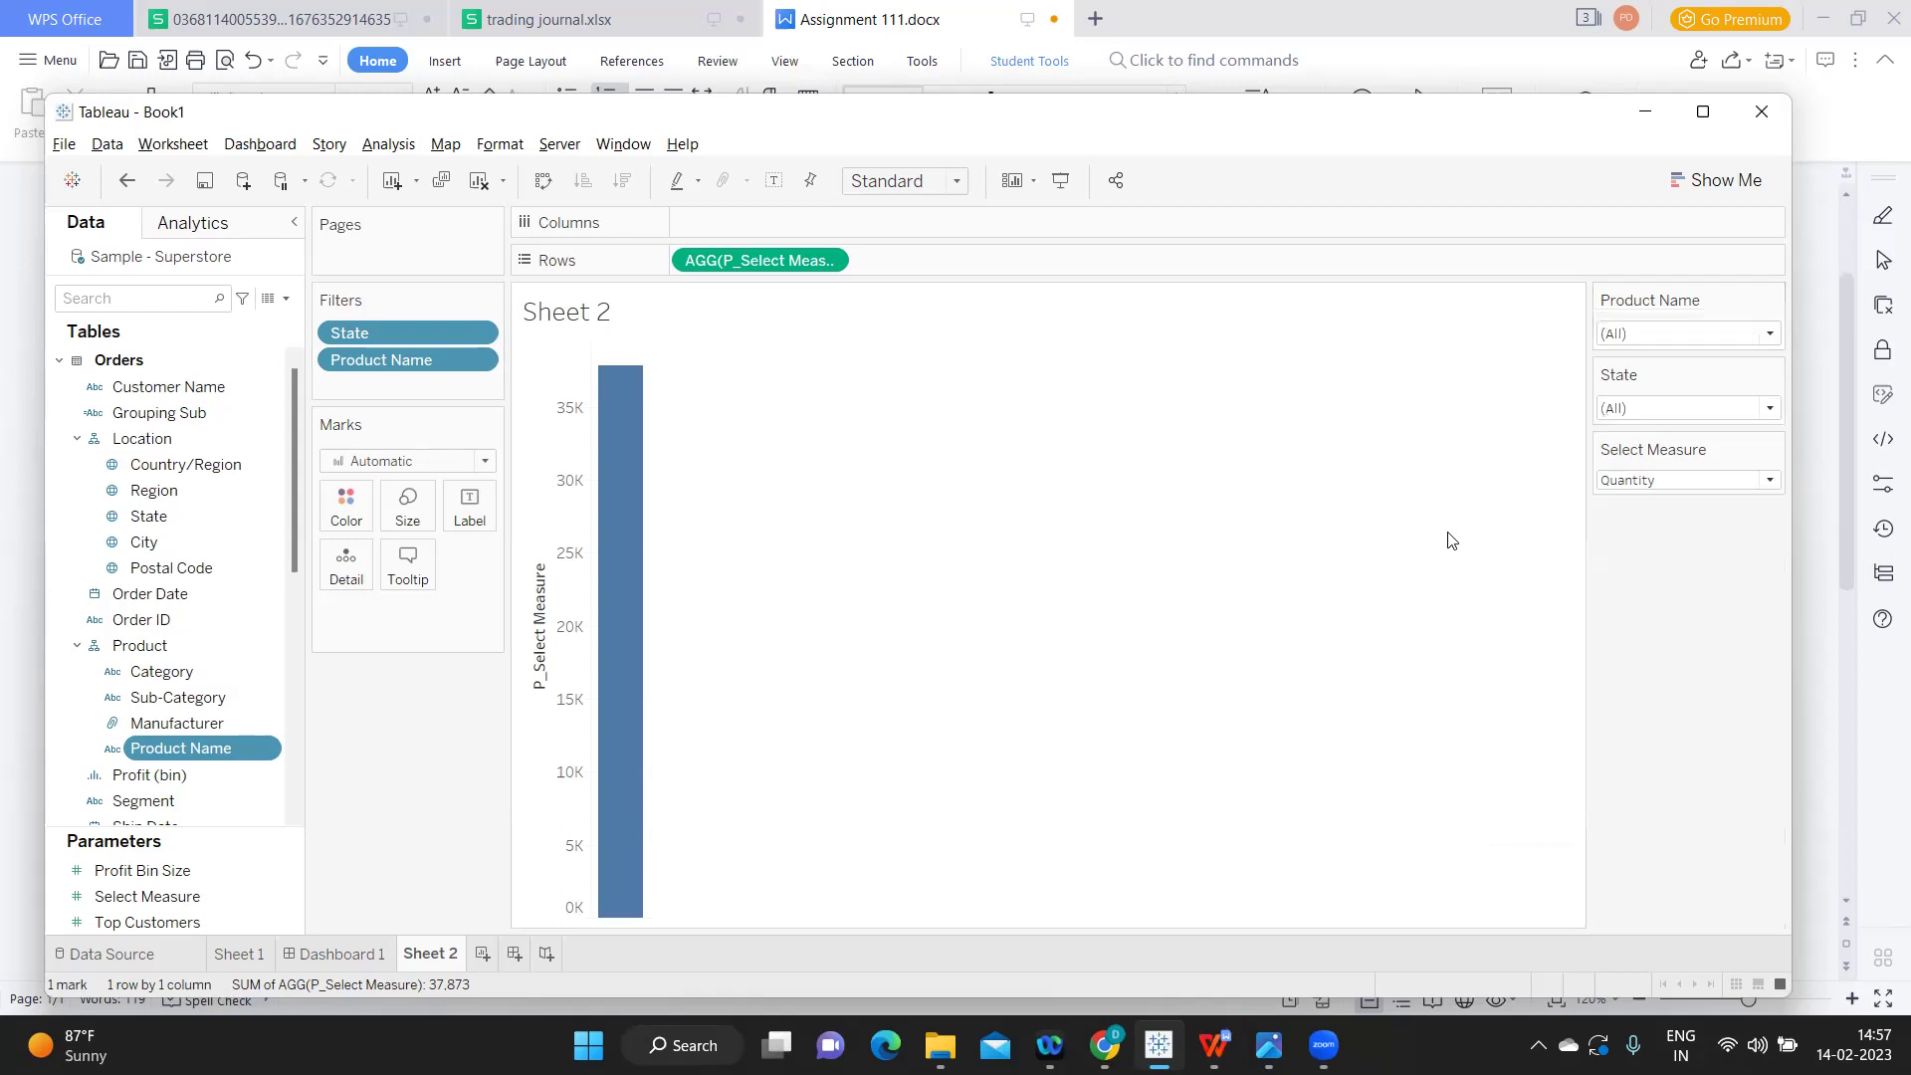
{"action": "left_click_drag", "start_coordinate": [1700, 379], "coordinate": [1686, 296]}
- Switch to the assignment document in WPS Office and append "- Compl" to the State - Multi Select line
{"action": "key", "text": "alt+Tab"}
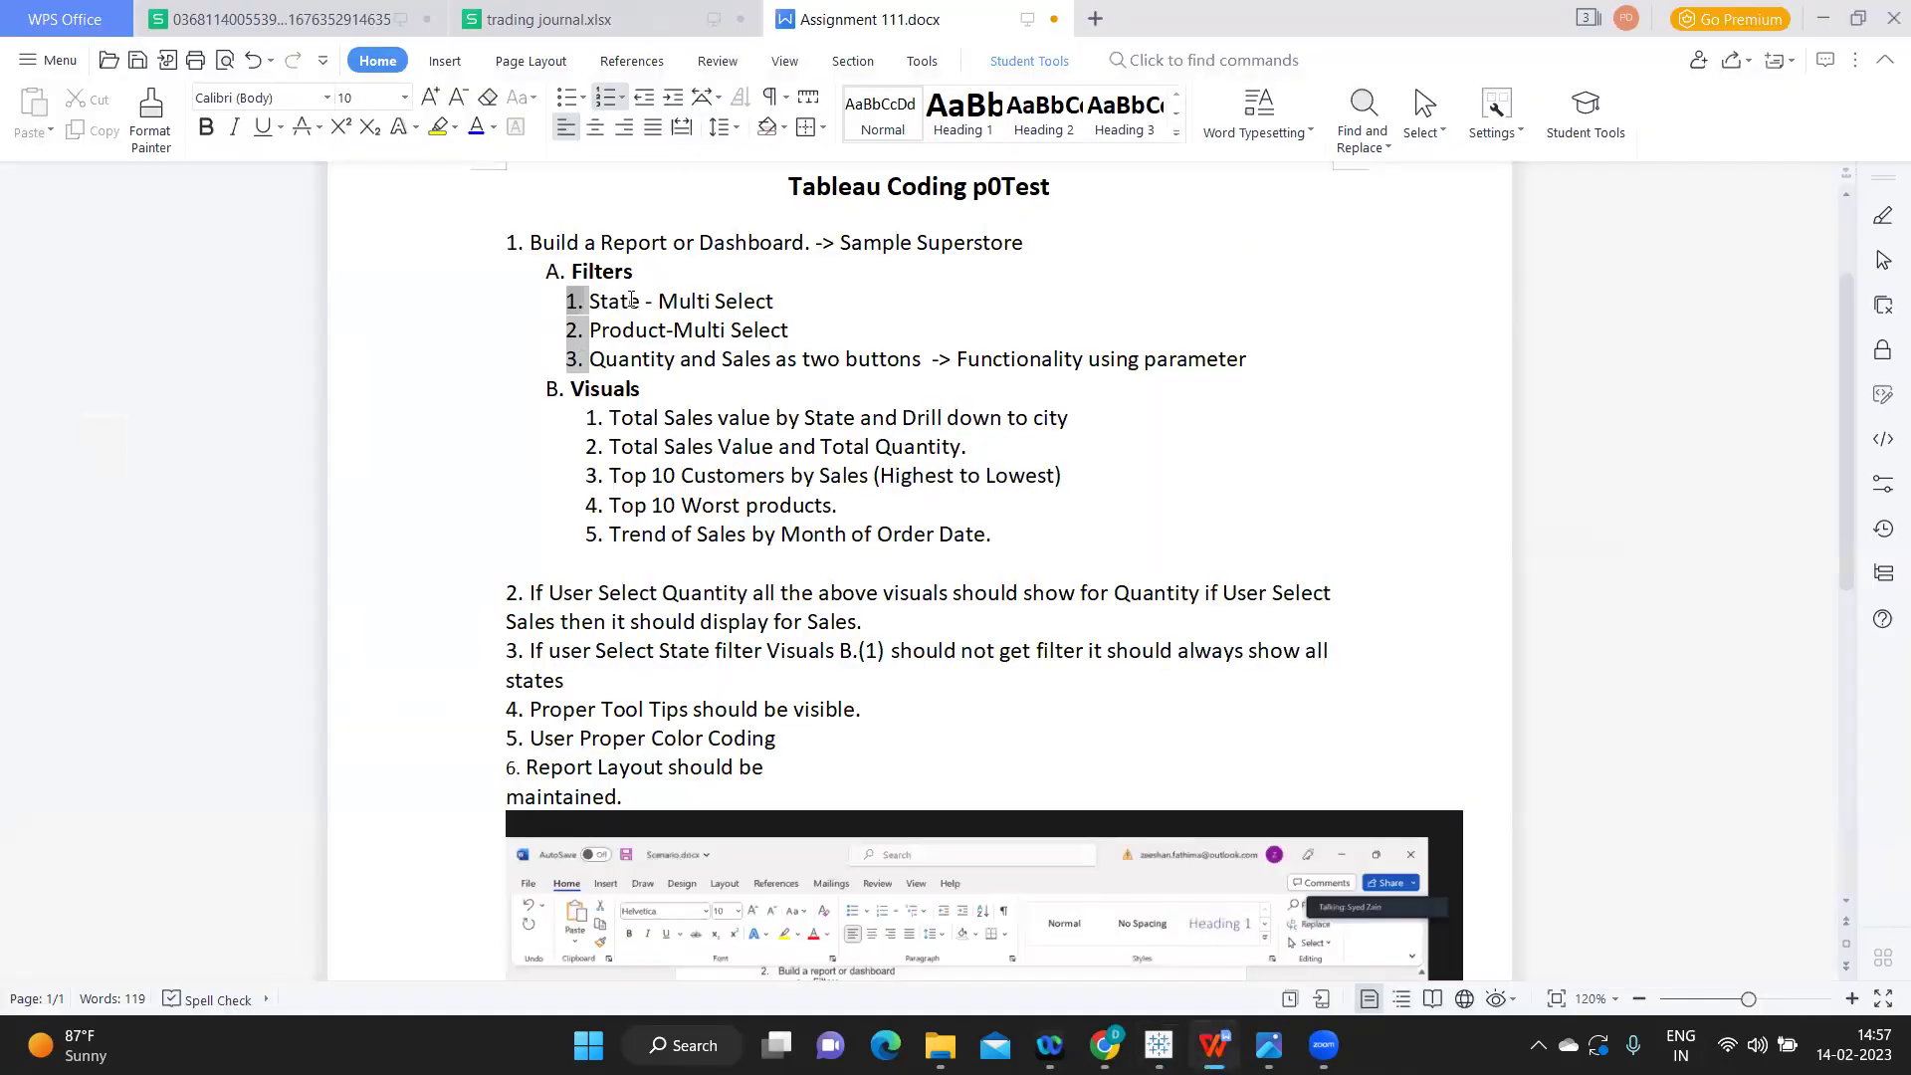
{"action": "left_click", "coordinate": [631, 300]}
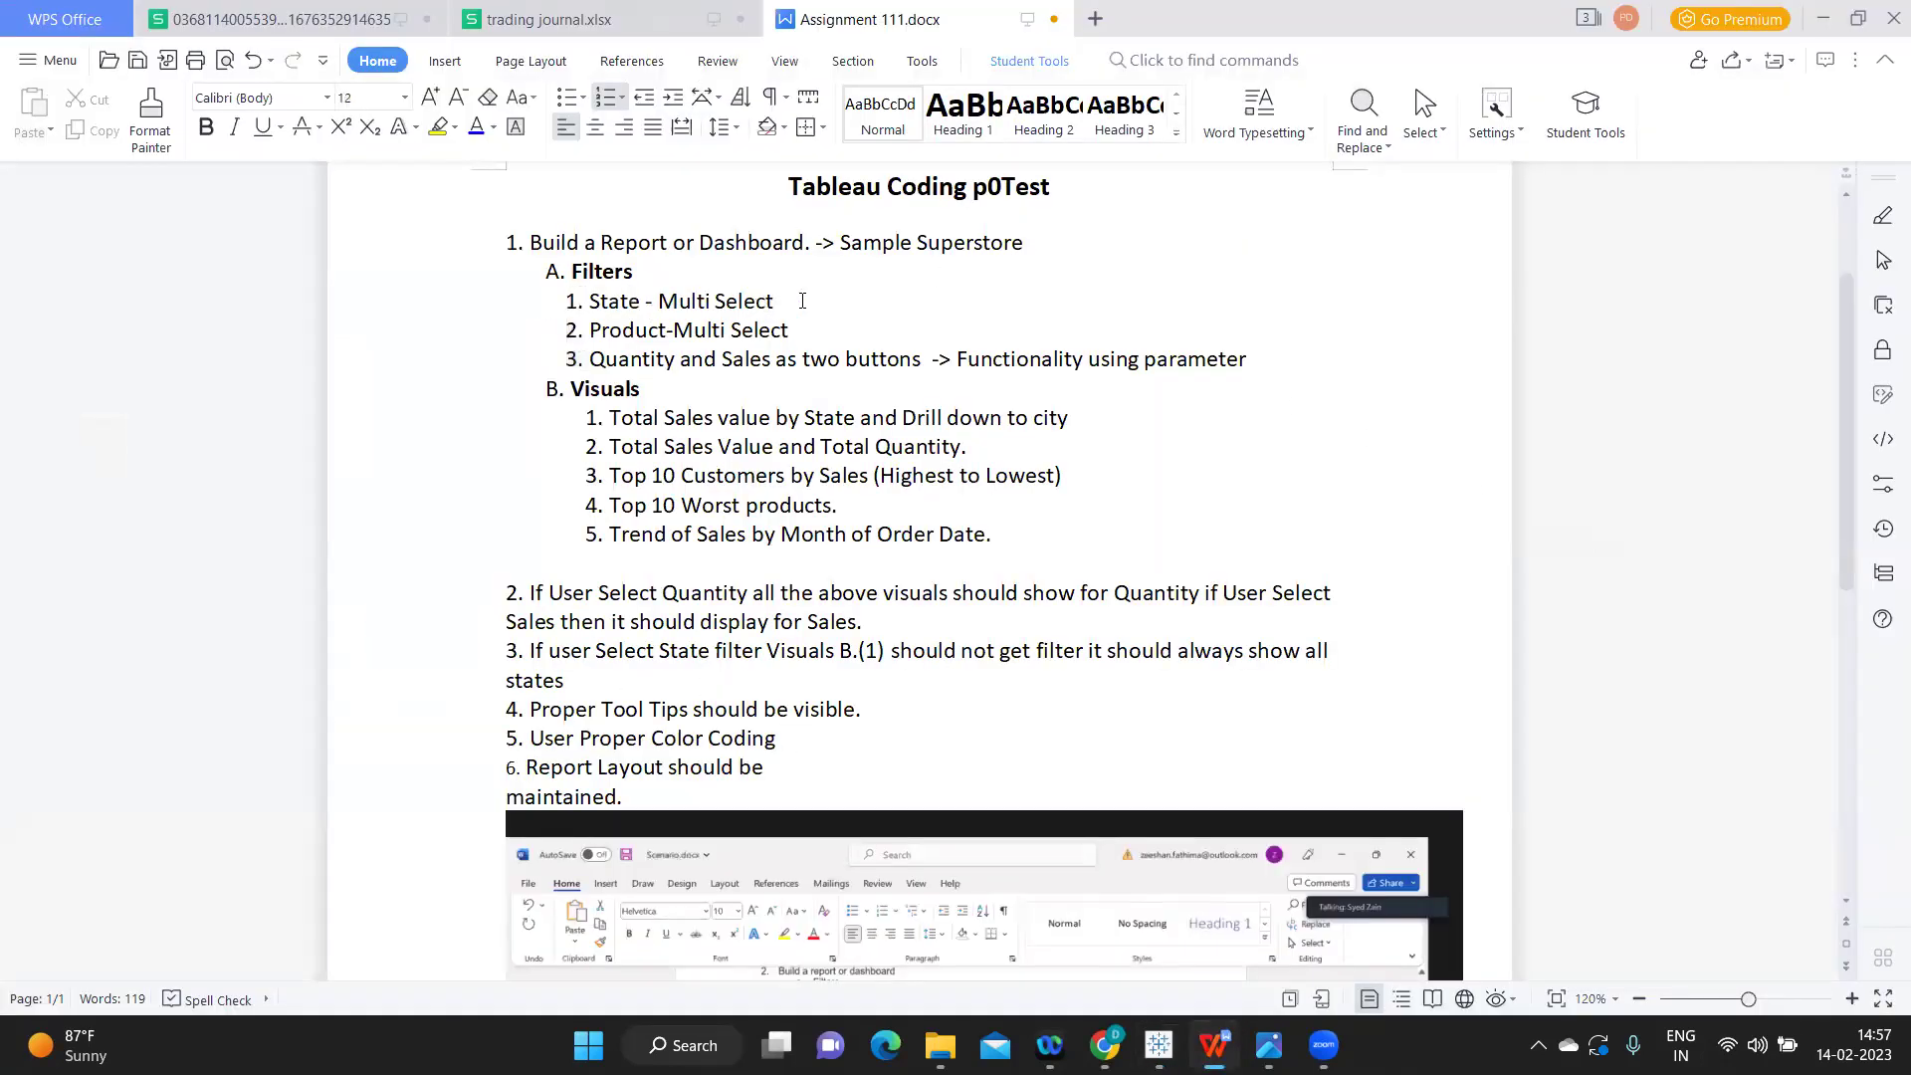
{"action": "type", "text": "ONE"}
{"action": "key", "text": "BackSpace"}
{"action": "key", "text": "BackSpace"}
{"action": "key", "text": "BackSpace"}
{"action": "type", "text": "Compl"}
- Copy the "- Compl" mark to the ends of the Product-Multi Select and the Quantity and Sales buttons lines
{"action": "double_click", "coordinate": [836, 303]}
{"action": "key", "text": "ctrl+c"}
{"action": "left_click", "coordinate": [840, 333]}
{"action": "key", "text": "ctrl+v"}
{"action": "left_click", "coordinate": [1290, 360]}
{"action": "key", "text": "ctrl+v"}
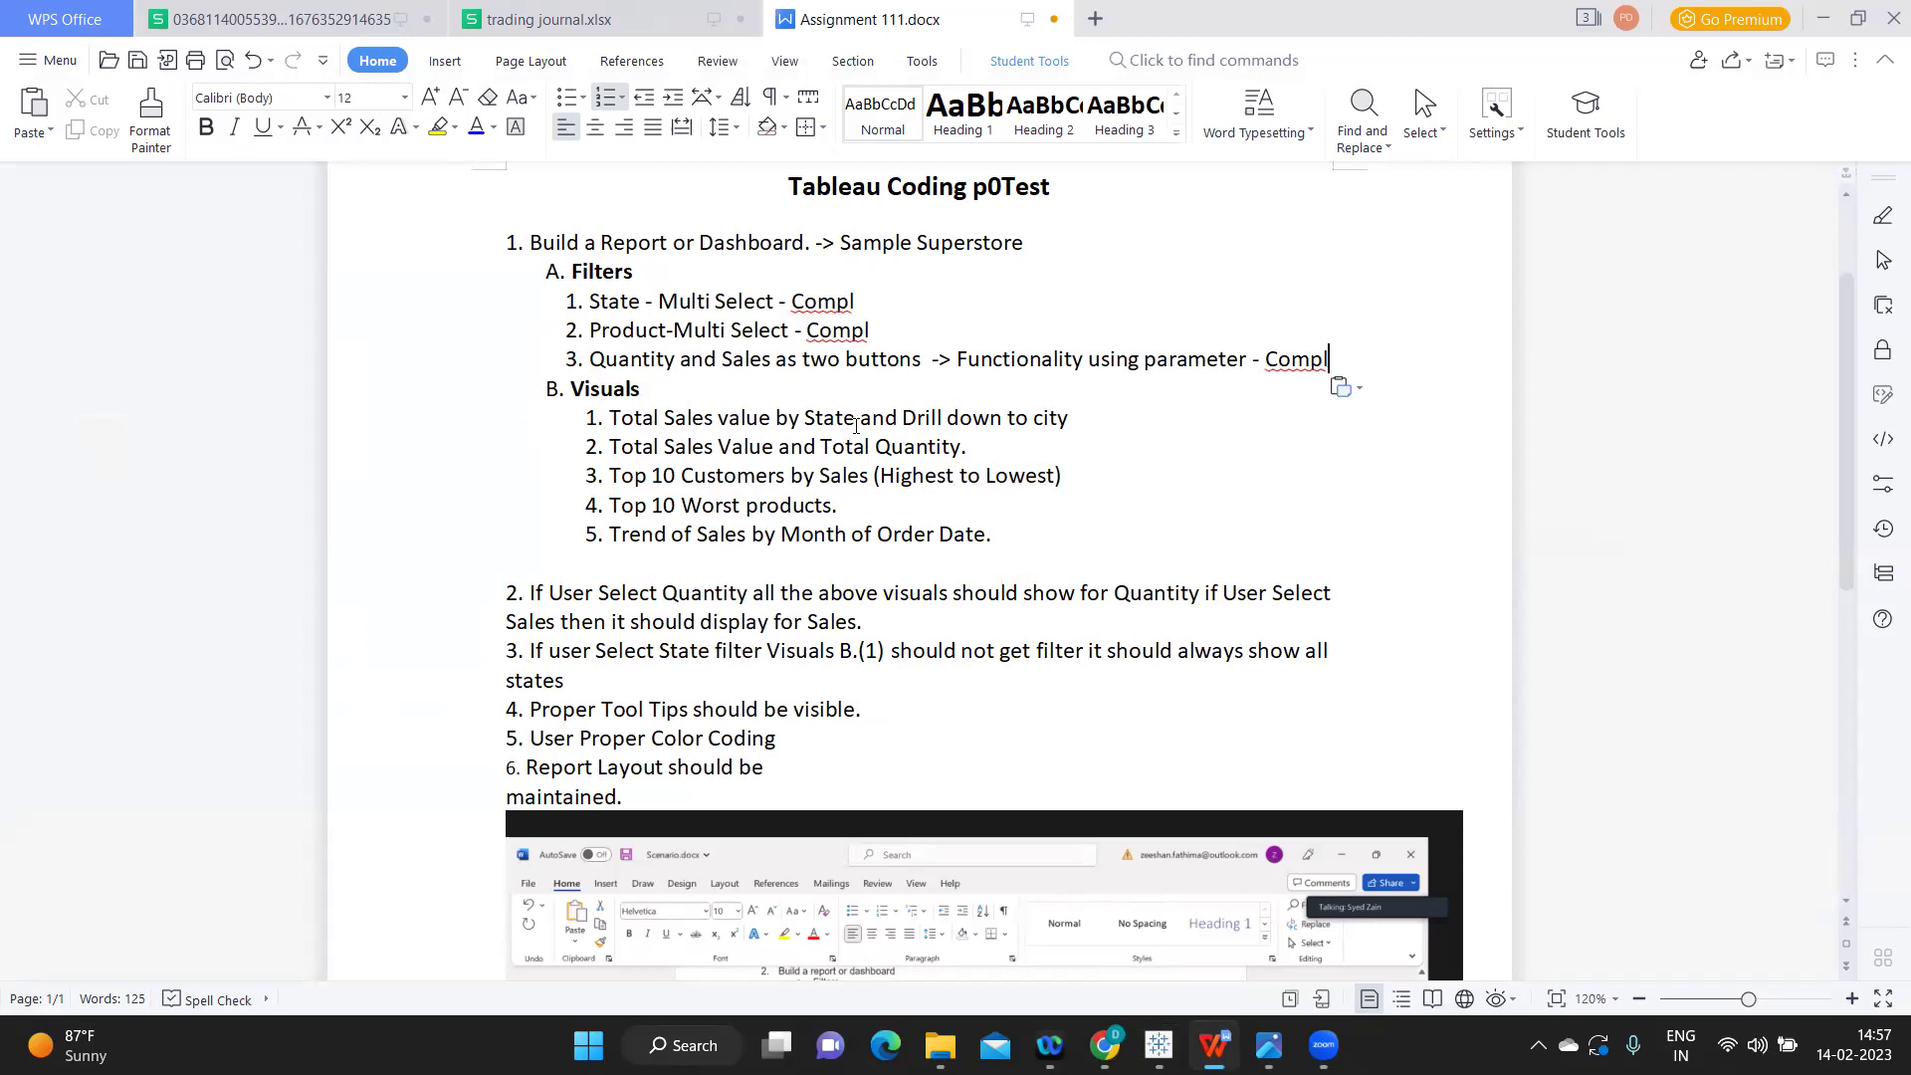
- Return to Tableau and build a horizontal bar chart of P_Select Measure by State, sorted in descending order
{"action": "key", "text": "alt+Tab"}
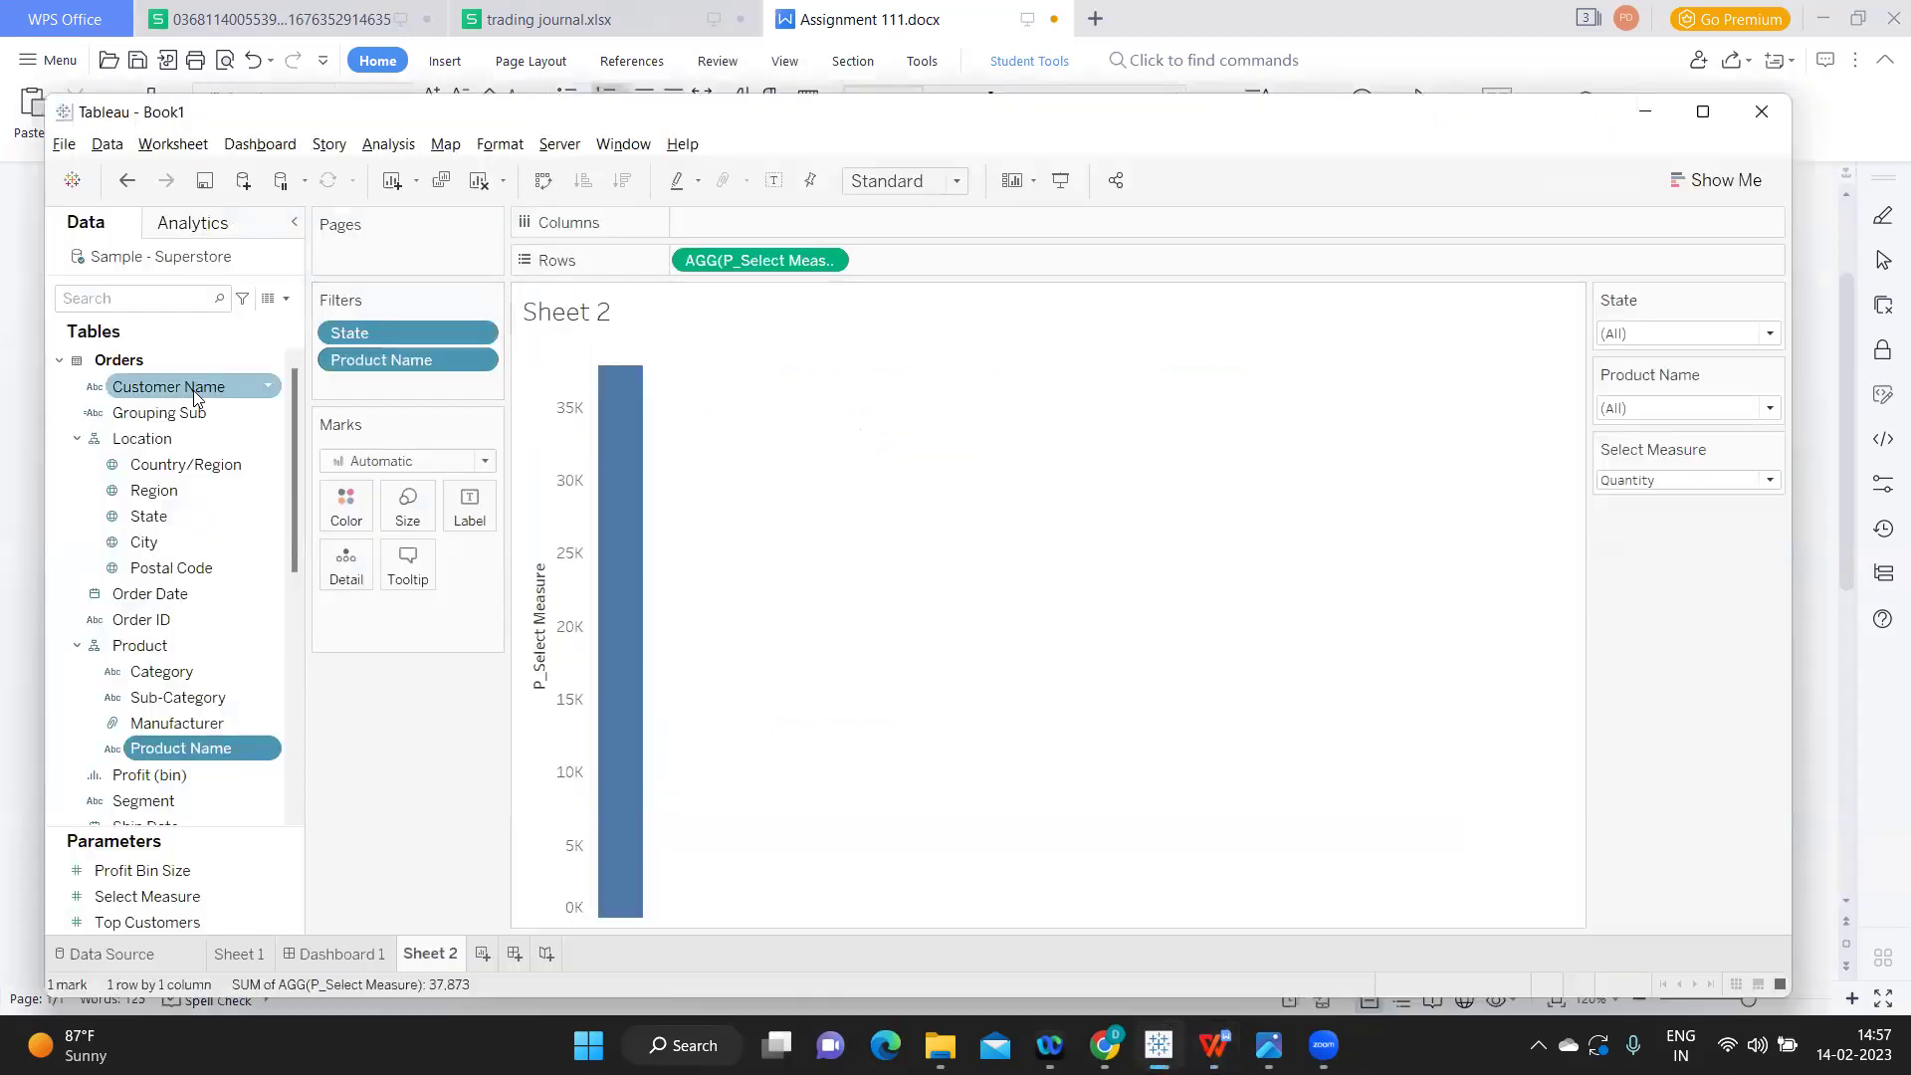
{"action": "left_click_drag", "start_coordinate": [173, 517], "coordinate": [719, 235]}
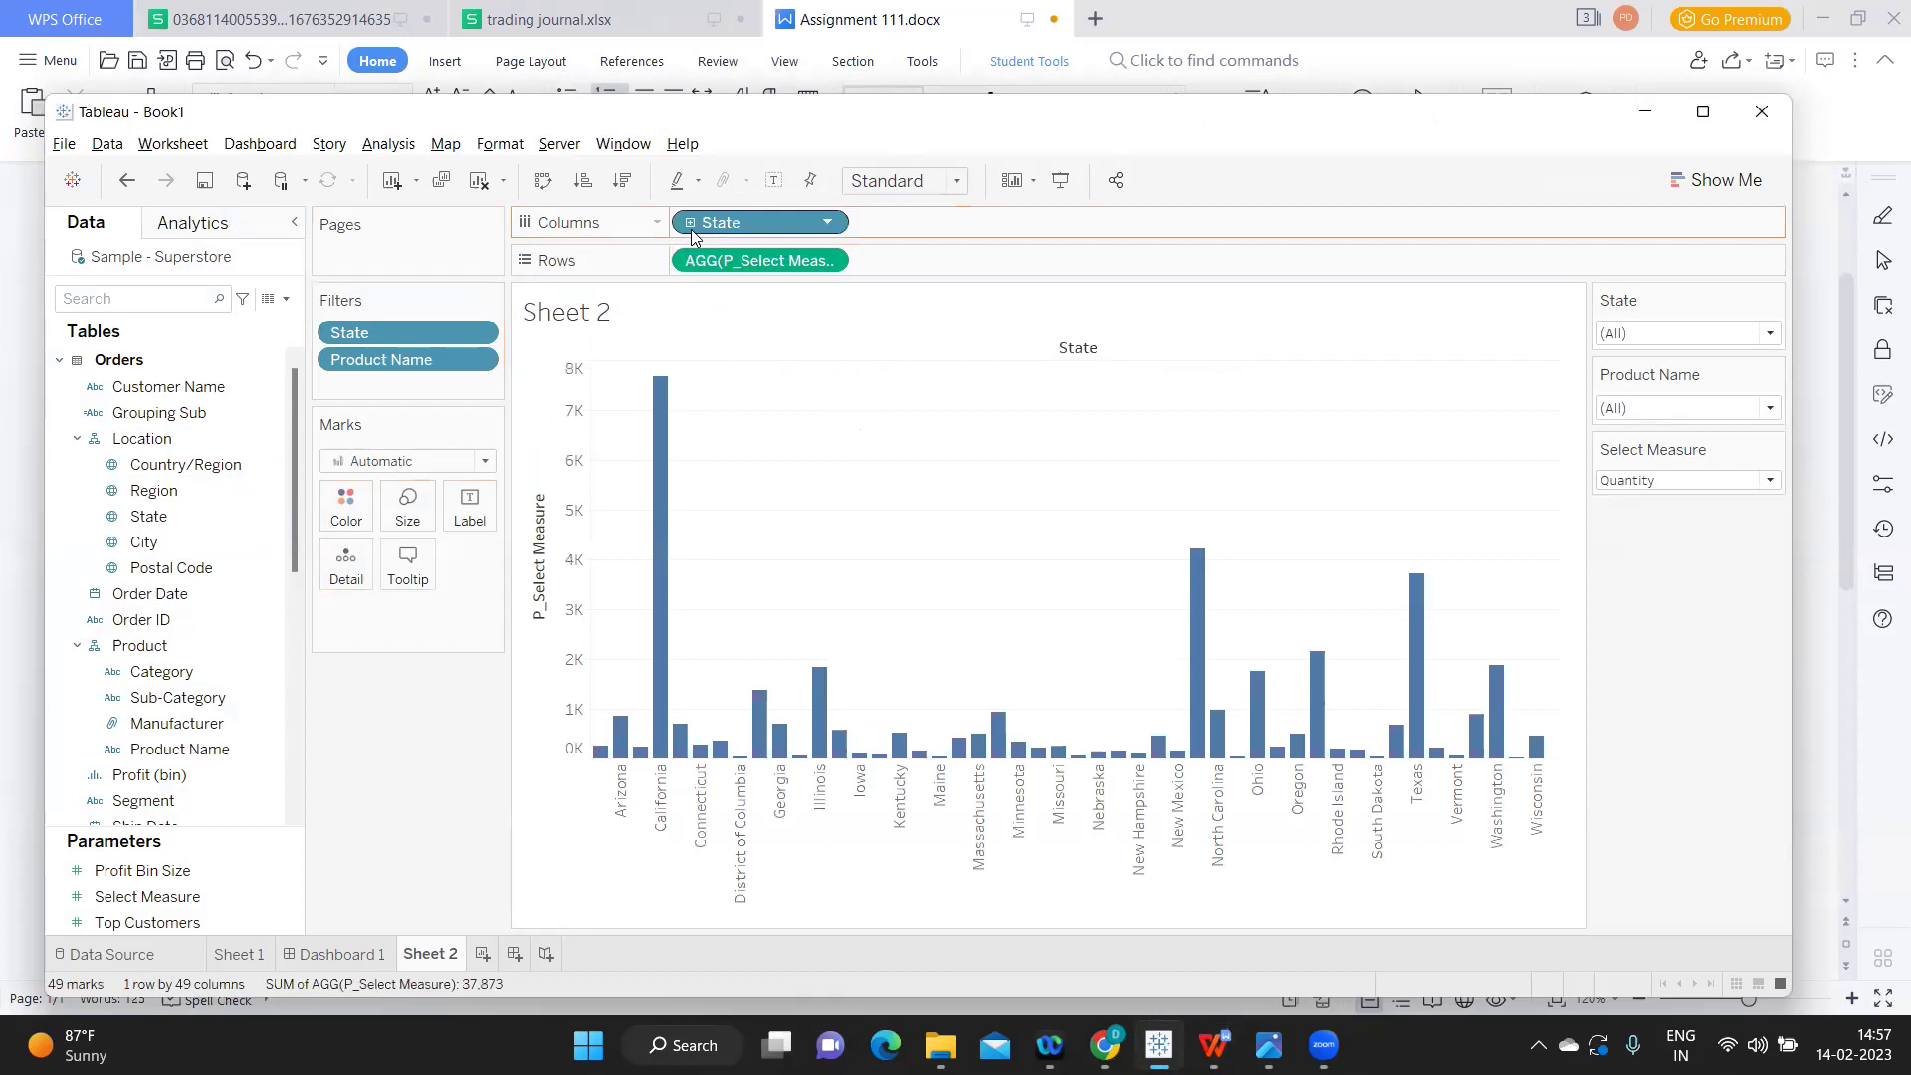
{"action": "left_click", "coordinate": [554, 180]}
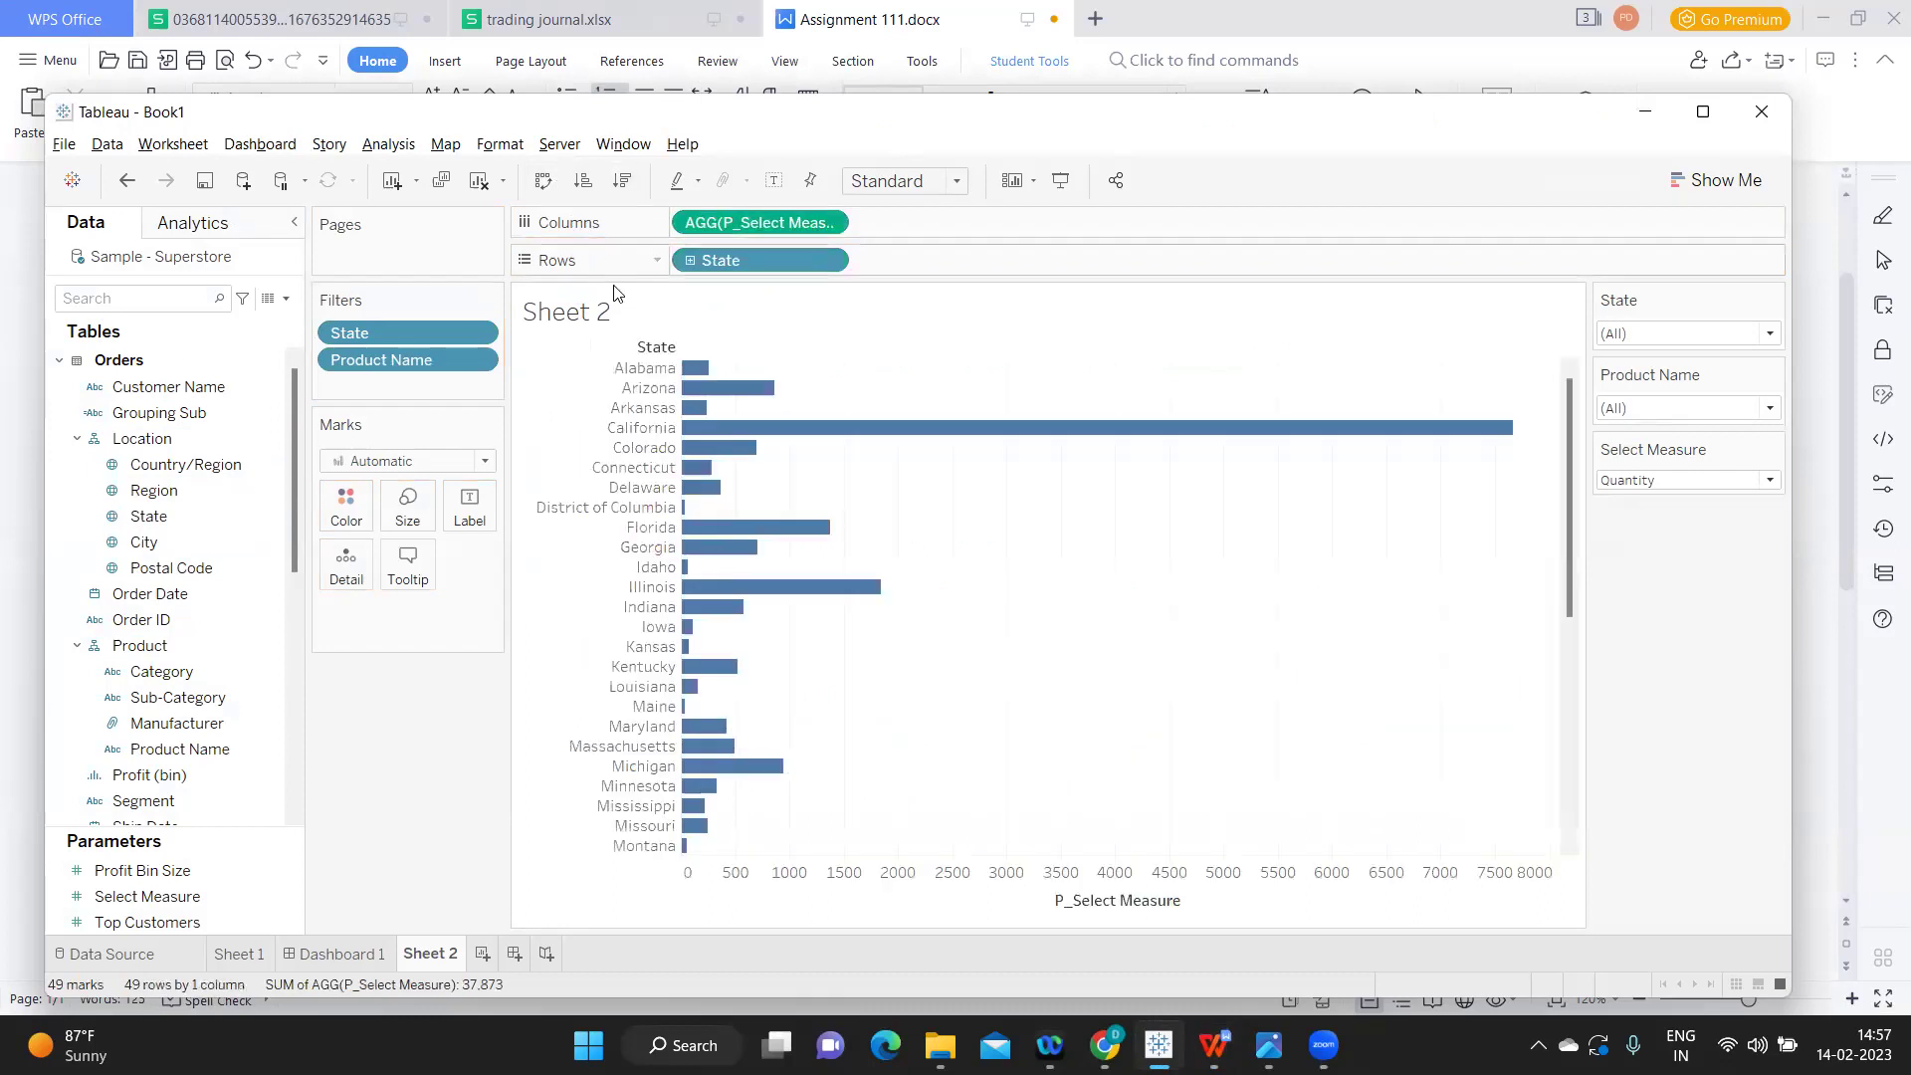
{"action": "left_click", "coordinate": [623, 180]}
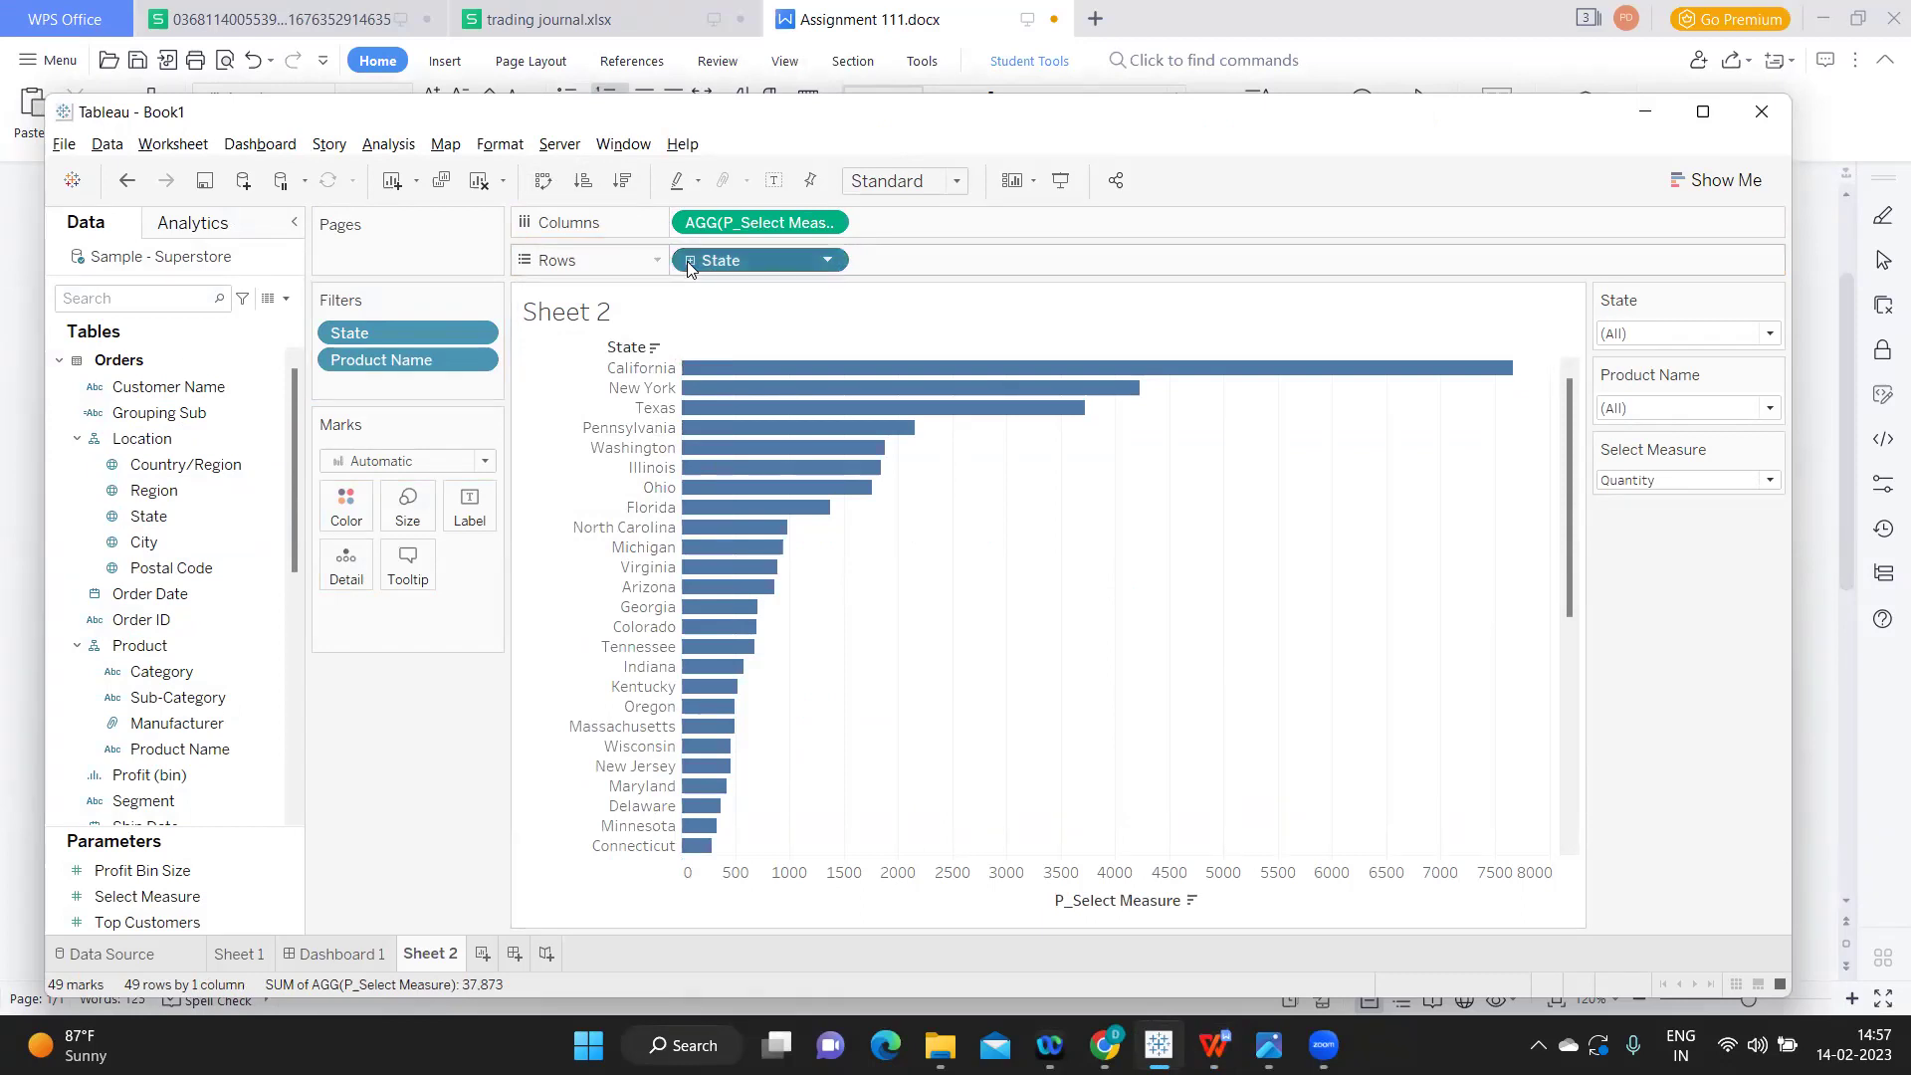
- Test the drill-down from State to City, collapse it back to State, and show mark labels on the bars
{"action": "left_click", "coordinate": [689, 261]}
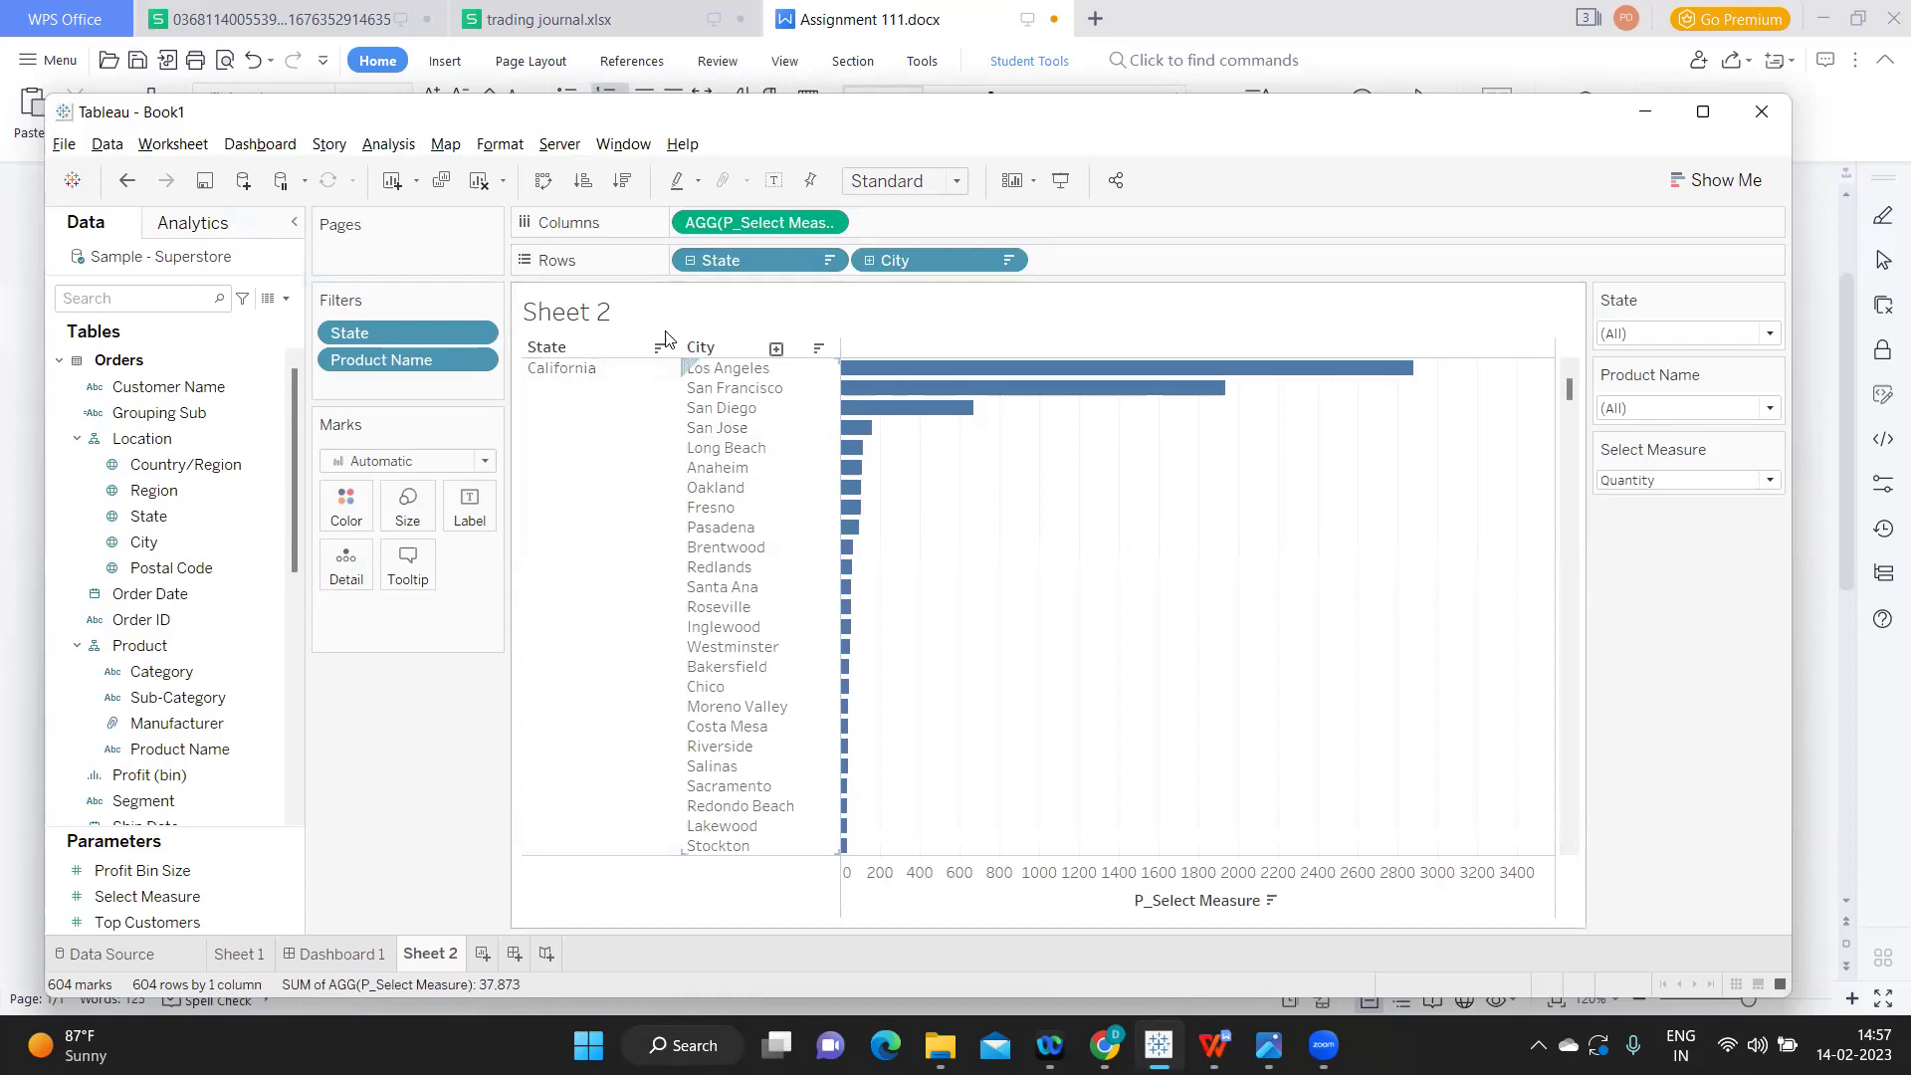
{"action": "left_click", "coordinate": [685, 261]}
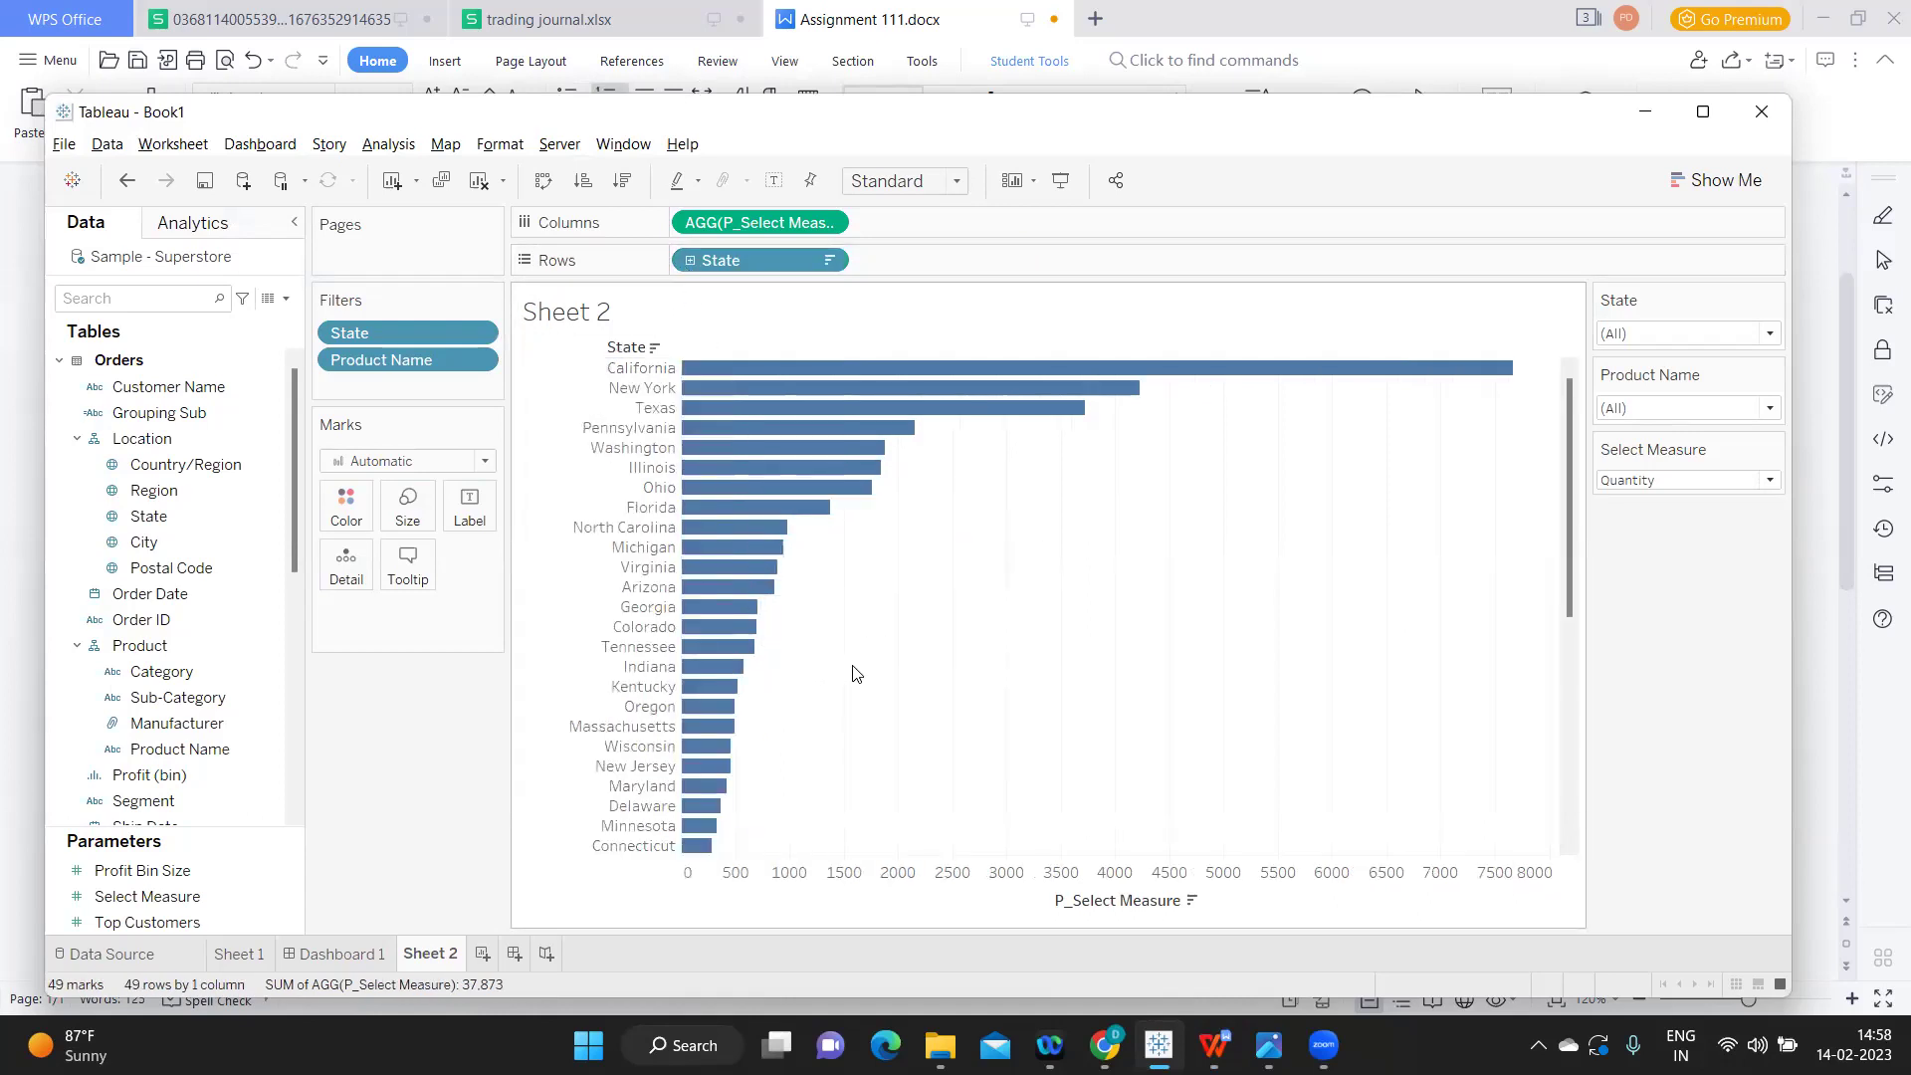
{"action": "left_click", "coordinate": [773, 182]}
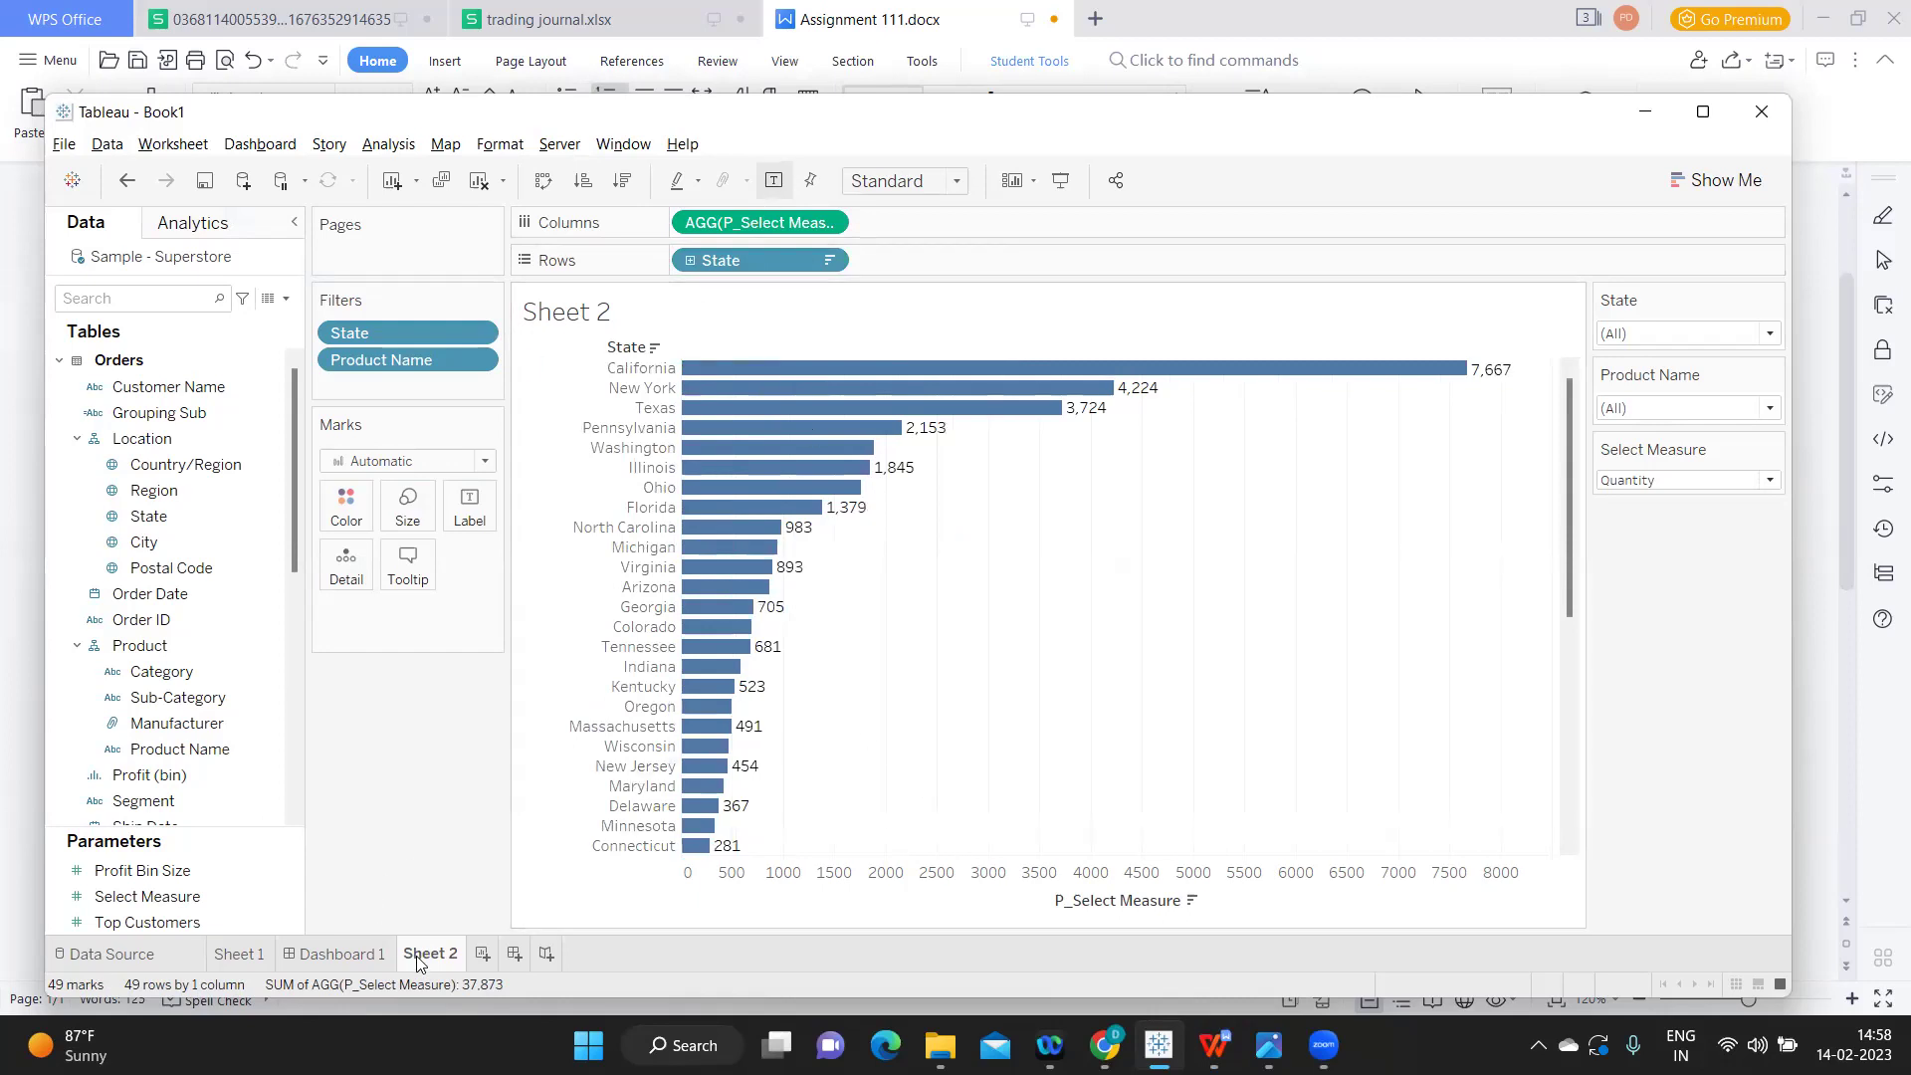
- Rename Sheet 2 as 1 and add a new worksheet
{"action": "key", "text": "alt+Tab"}
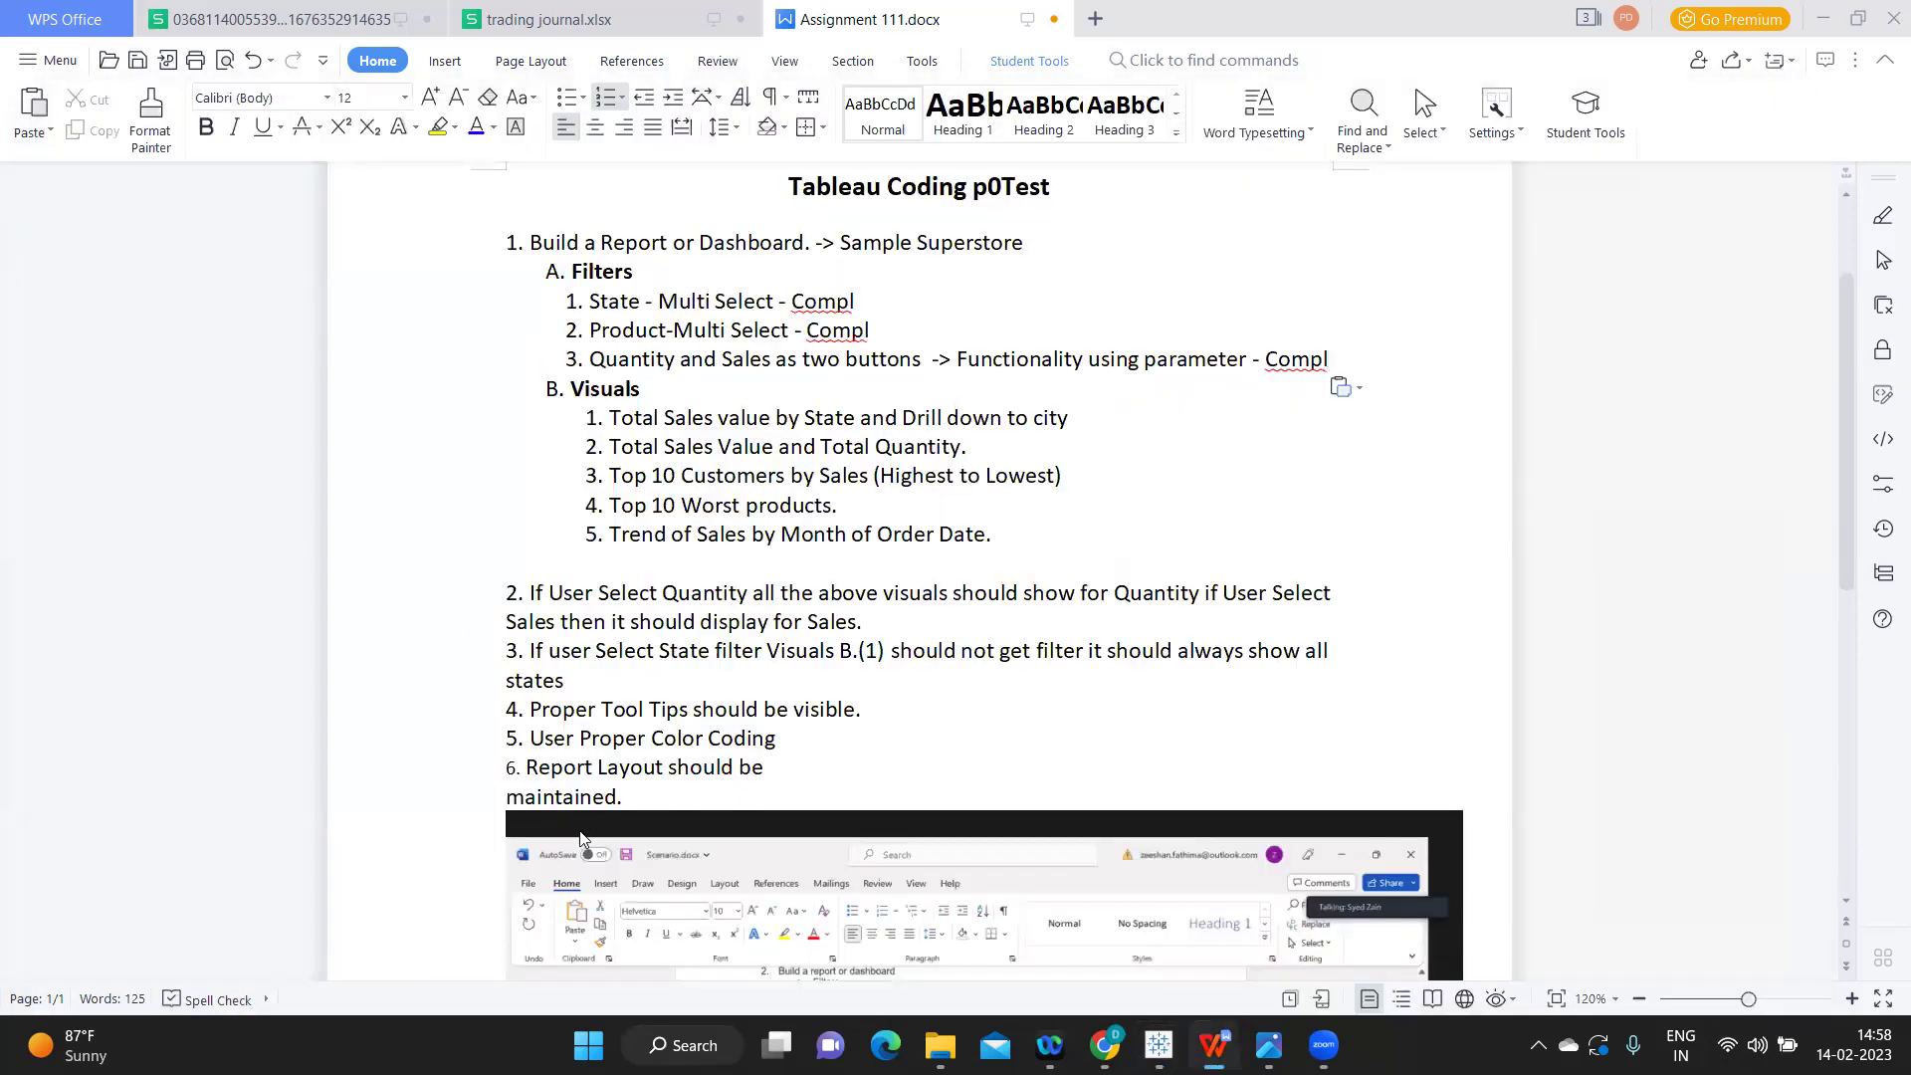
{"action": "key", "text": "alt+Tab"}
{"action": "double_click", "coordinate": [439, 954]}
{"action": "type", "text": "1"}
{"action": "key", "text": "Return"}
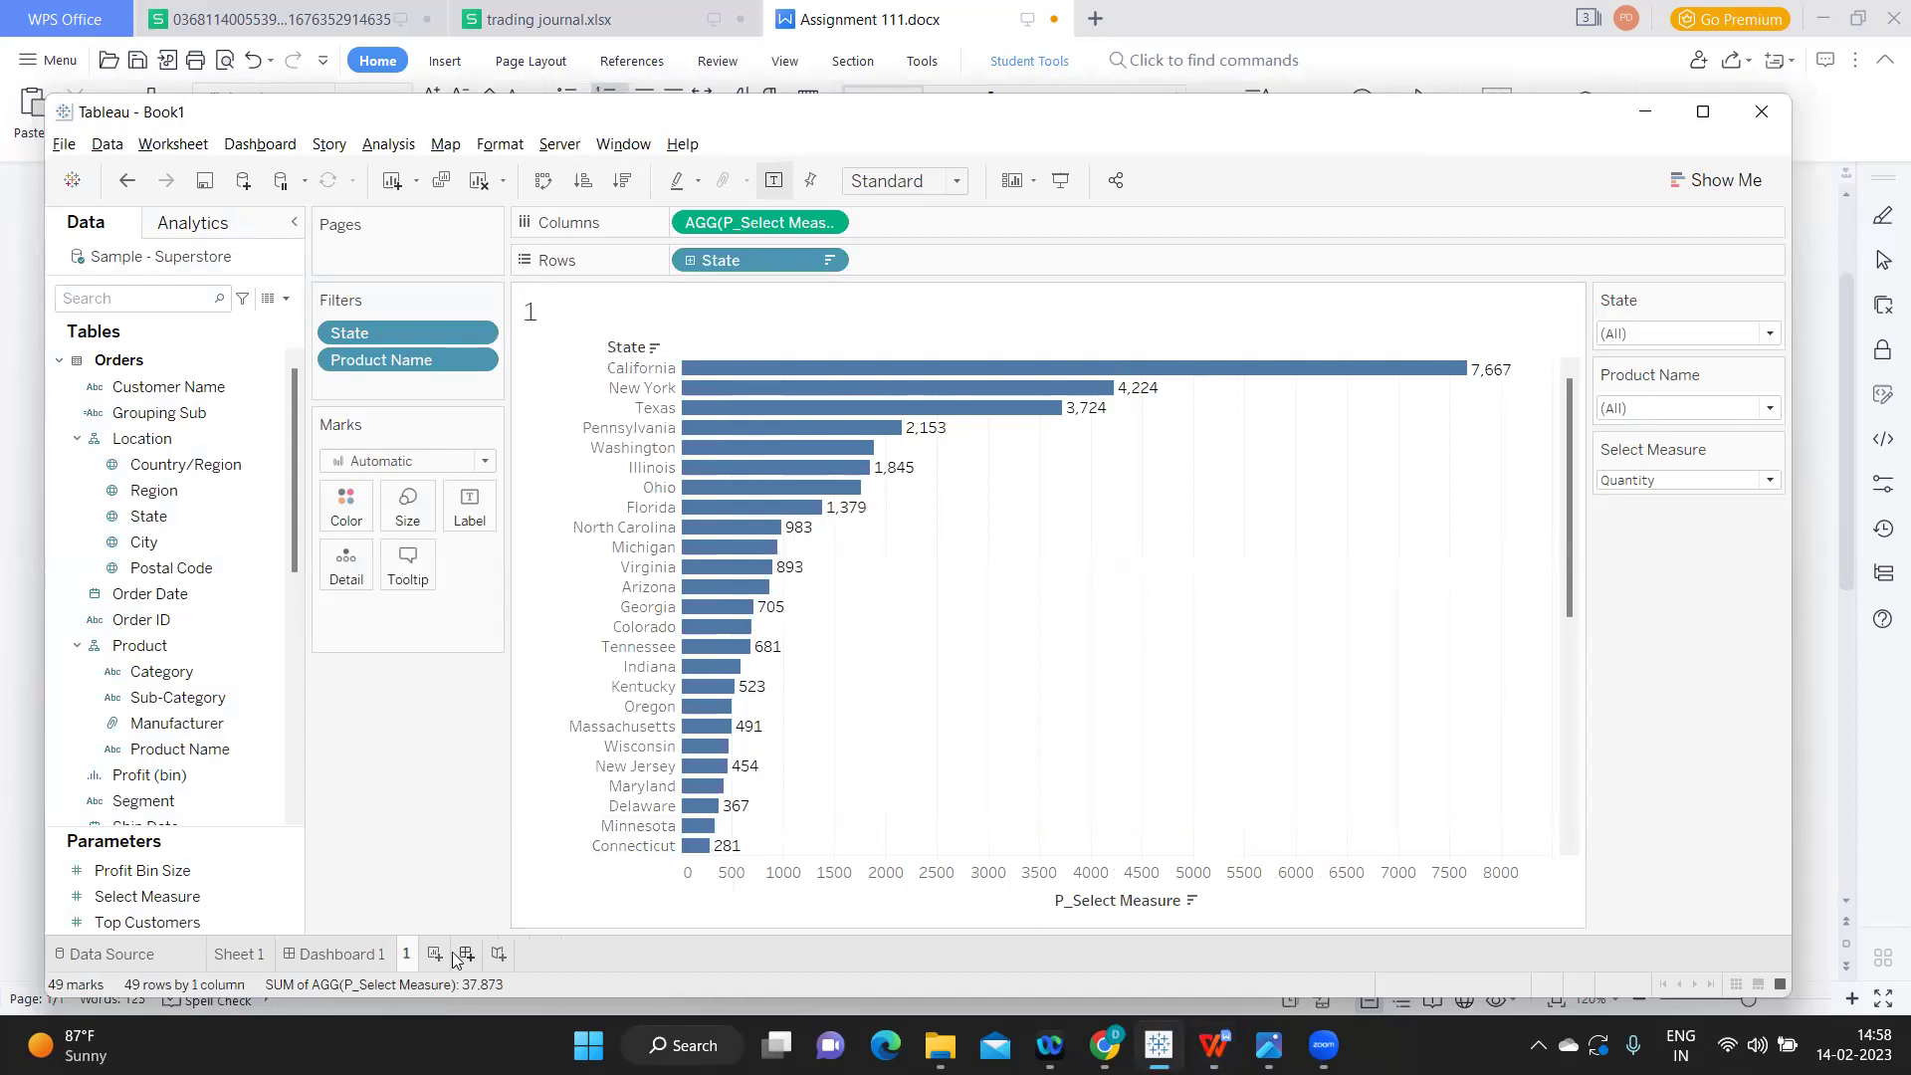
{"action": "left_click", "coordinate": [436, 956]}
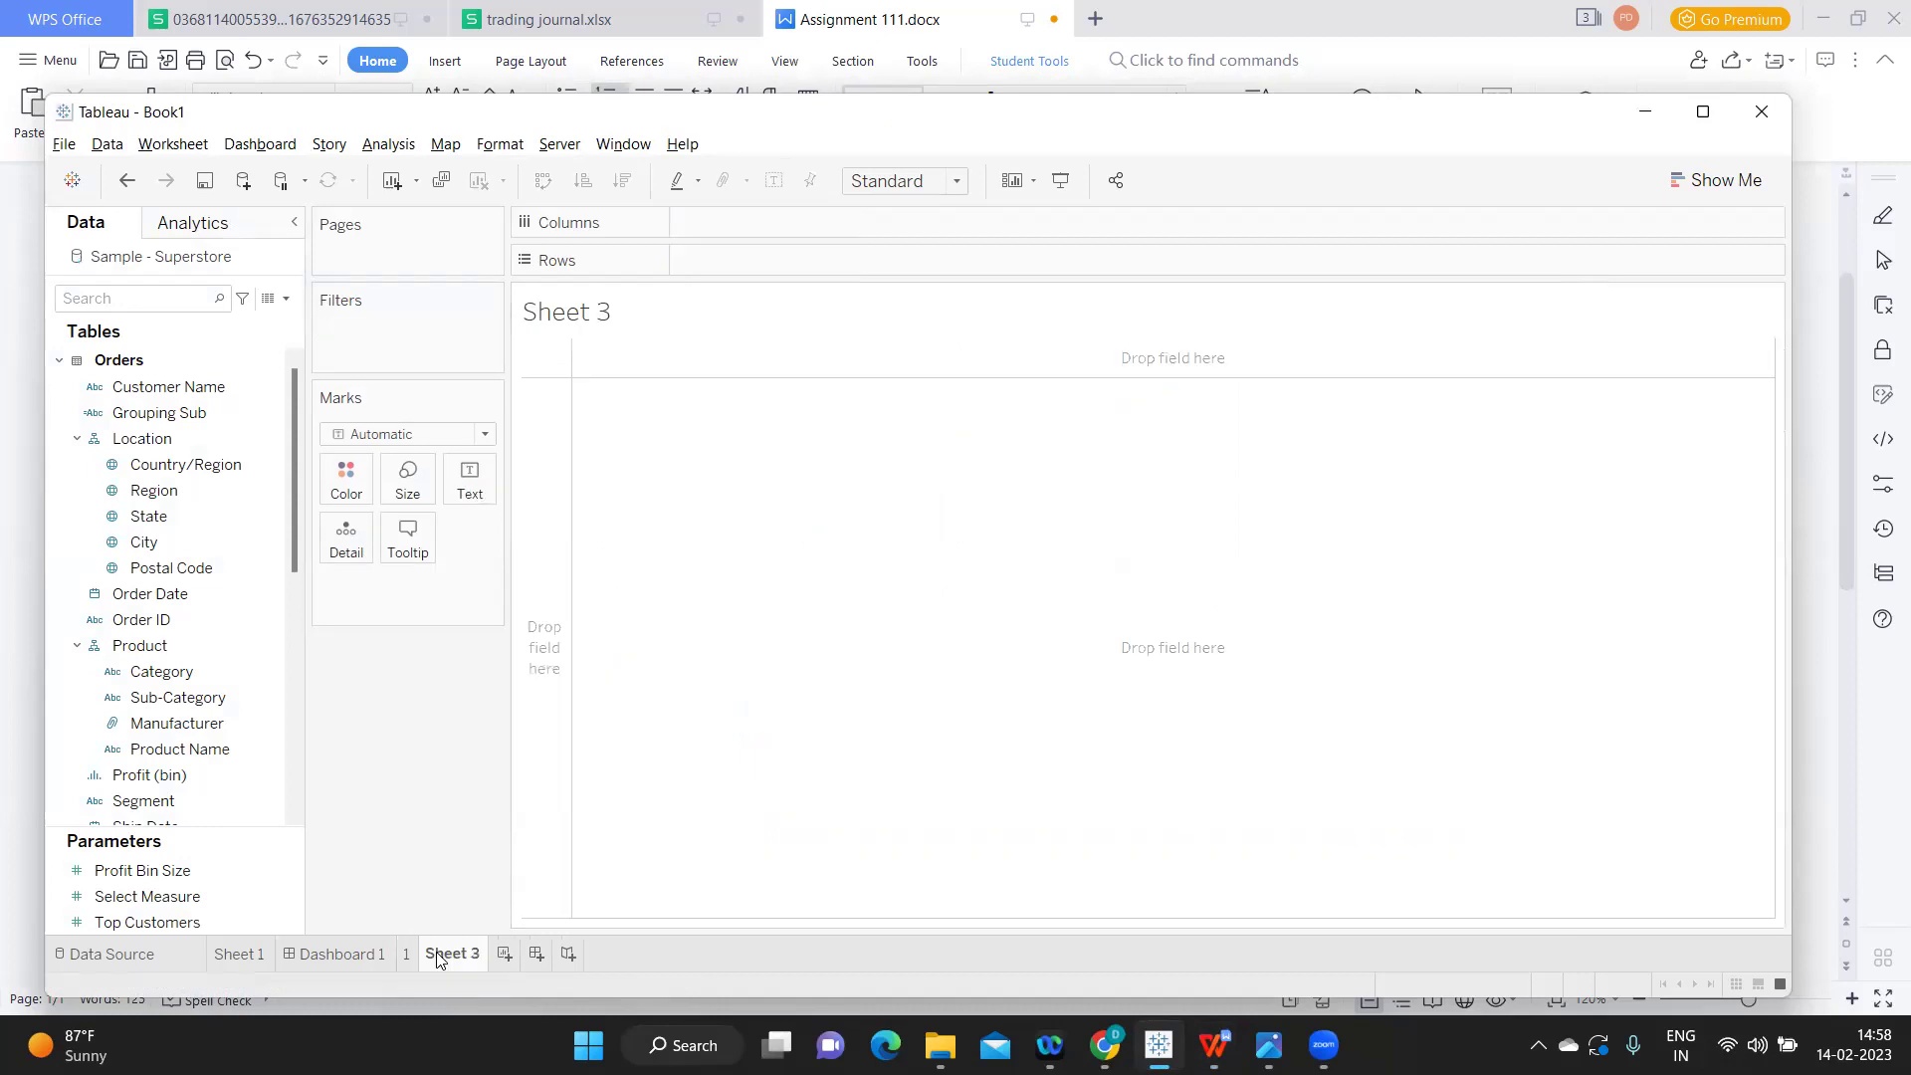
- Check the visuals list in the assignment document, search the Tableau data fields for "to", clear the search, and return to the document
{"action": "key", "text": "alt+Tab"}
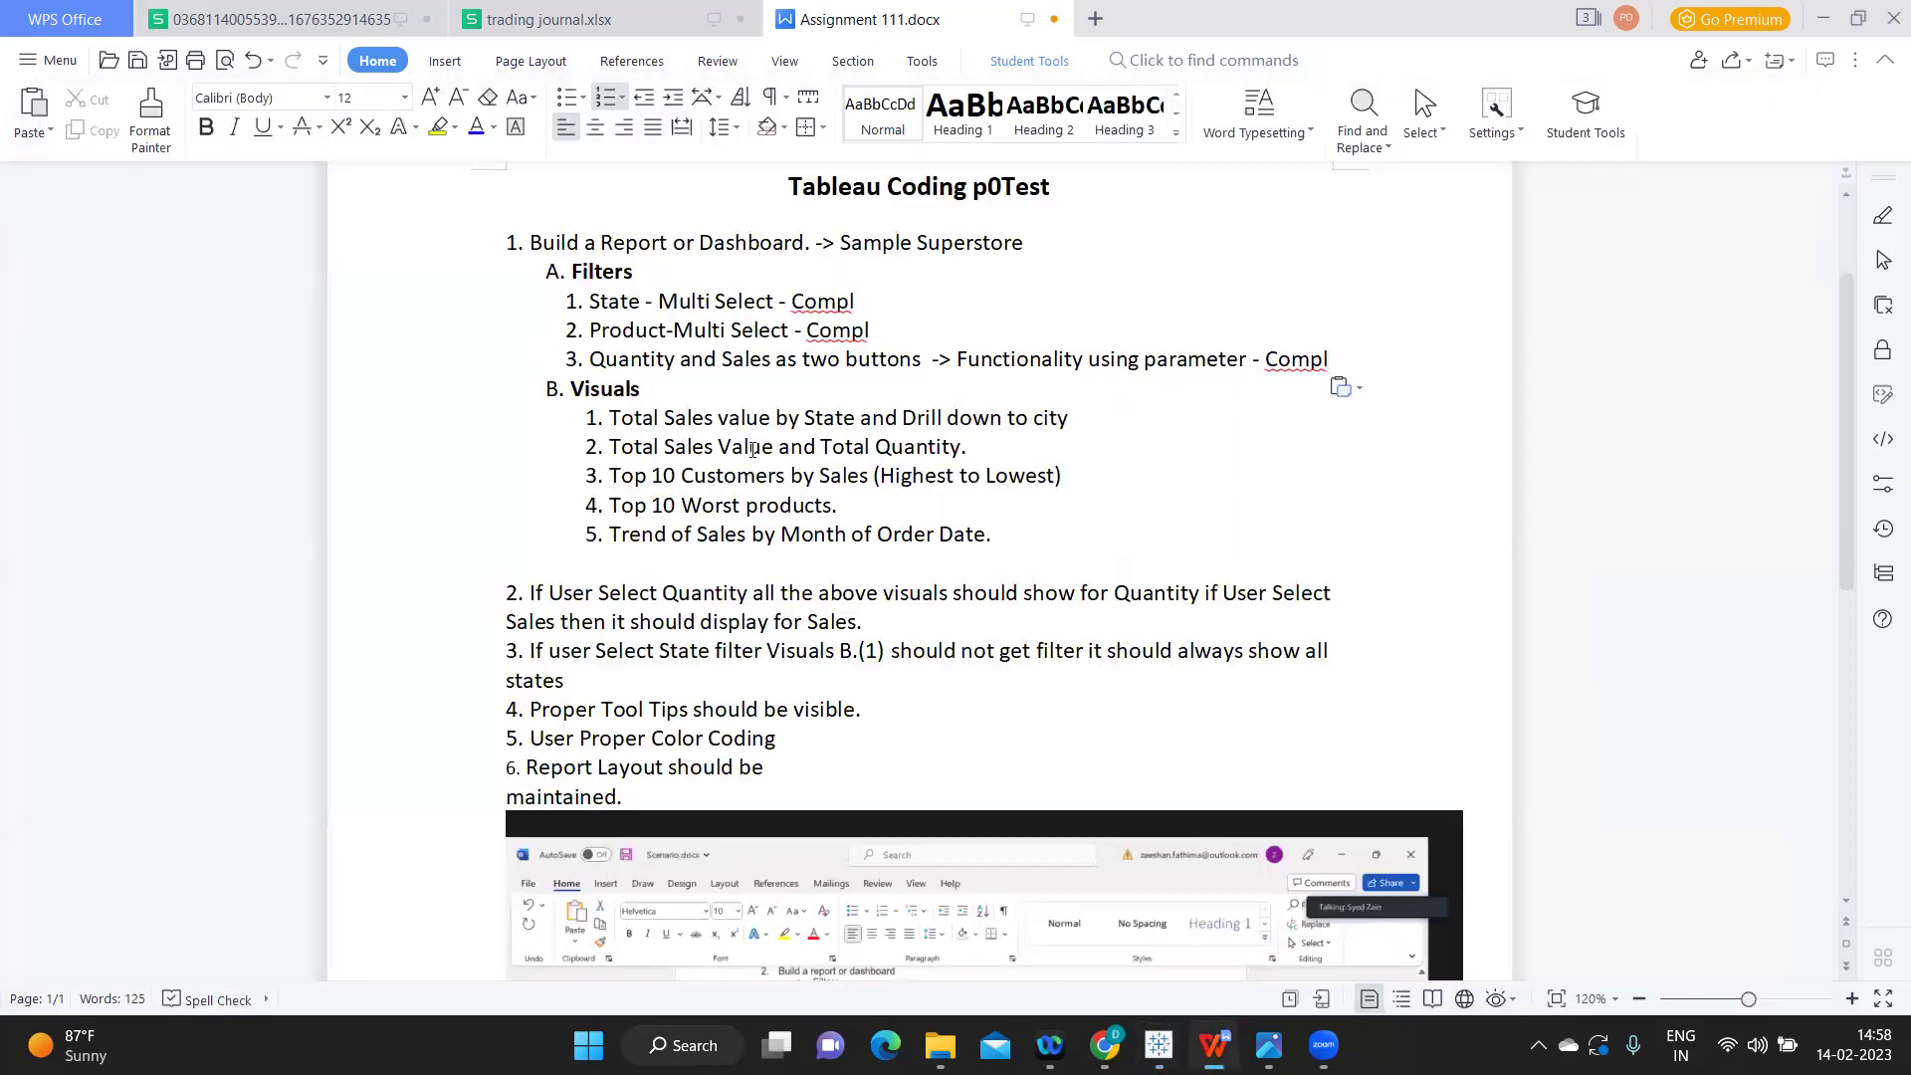
{"action": "key", "text": "alt+Tab"}
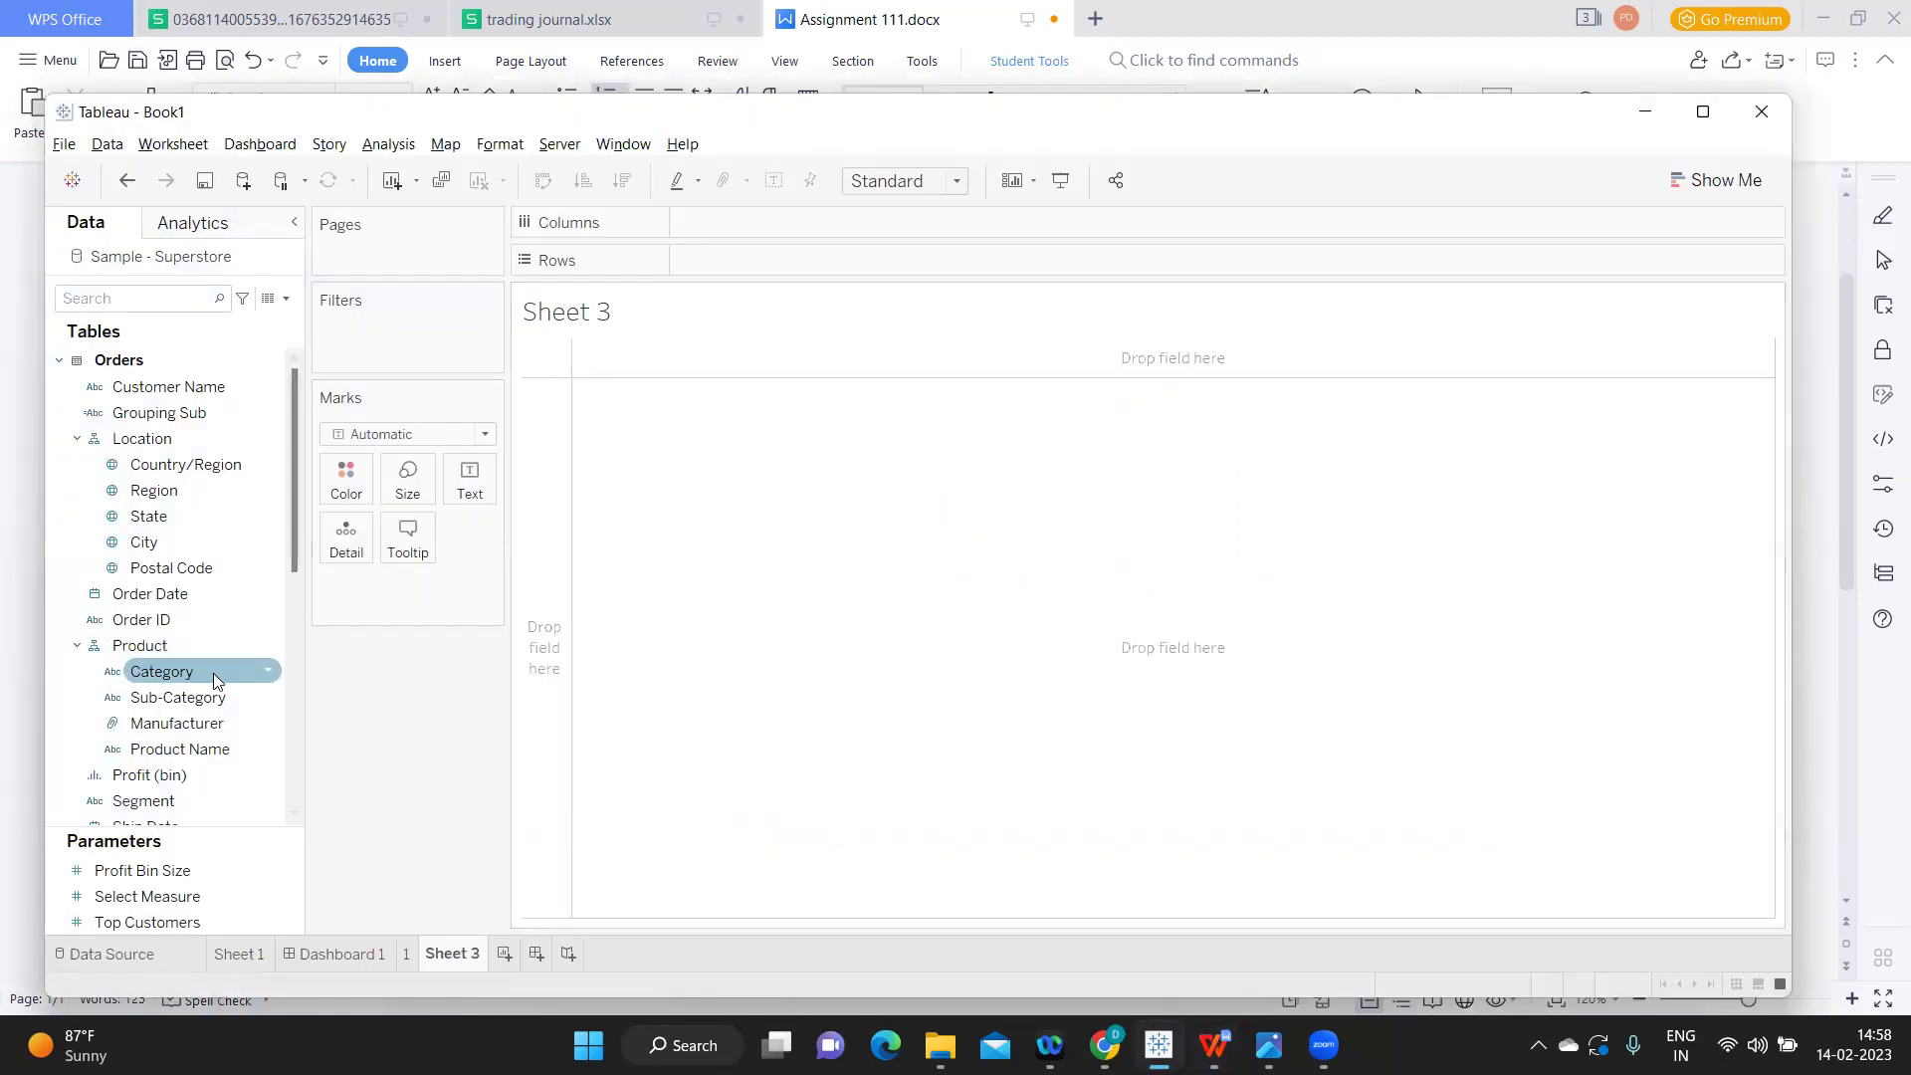
{"action": "left_click", "coordinate": [127, 305]}
{"action": "type", "text": "to"}
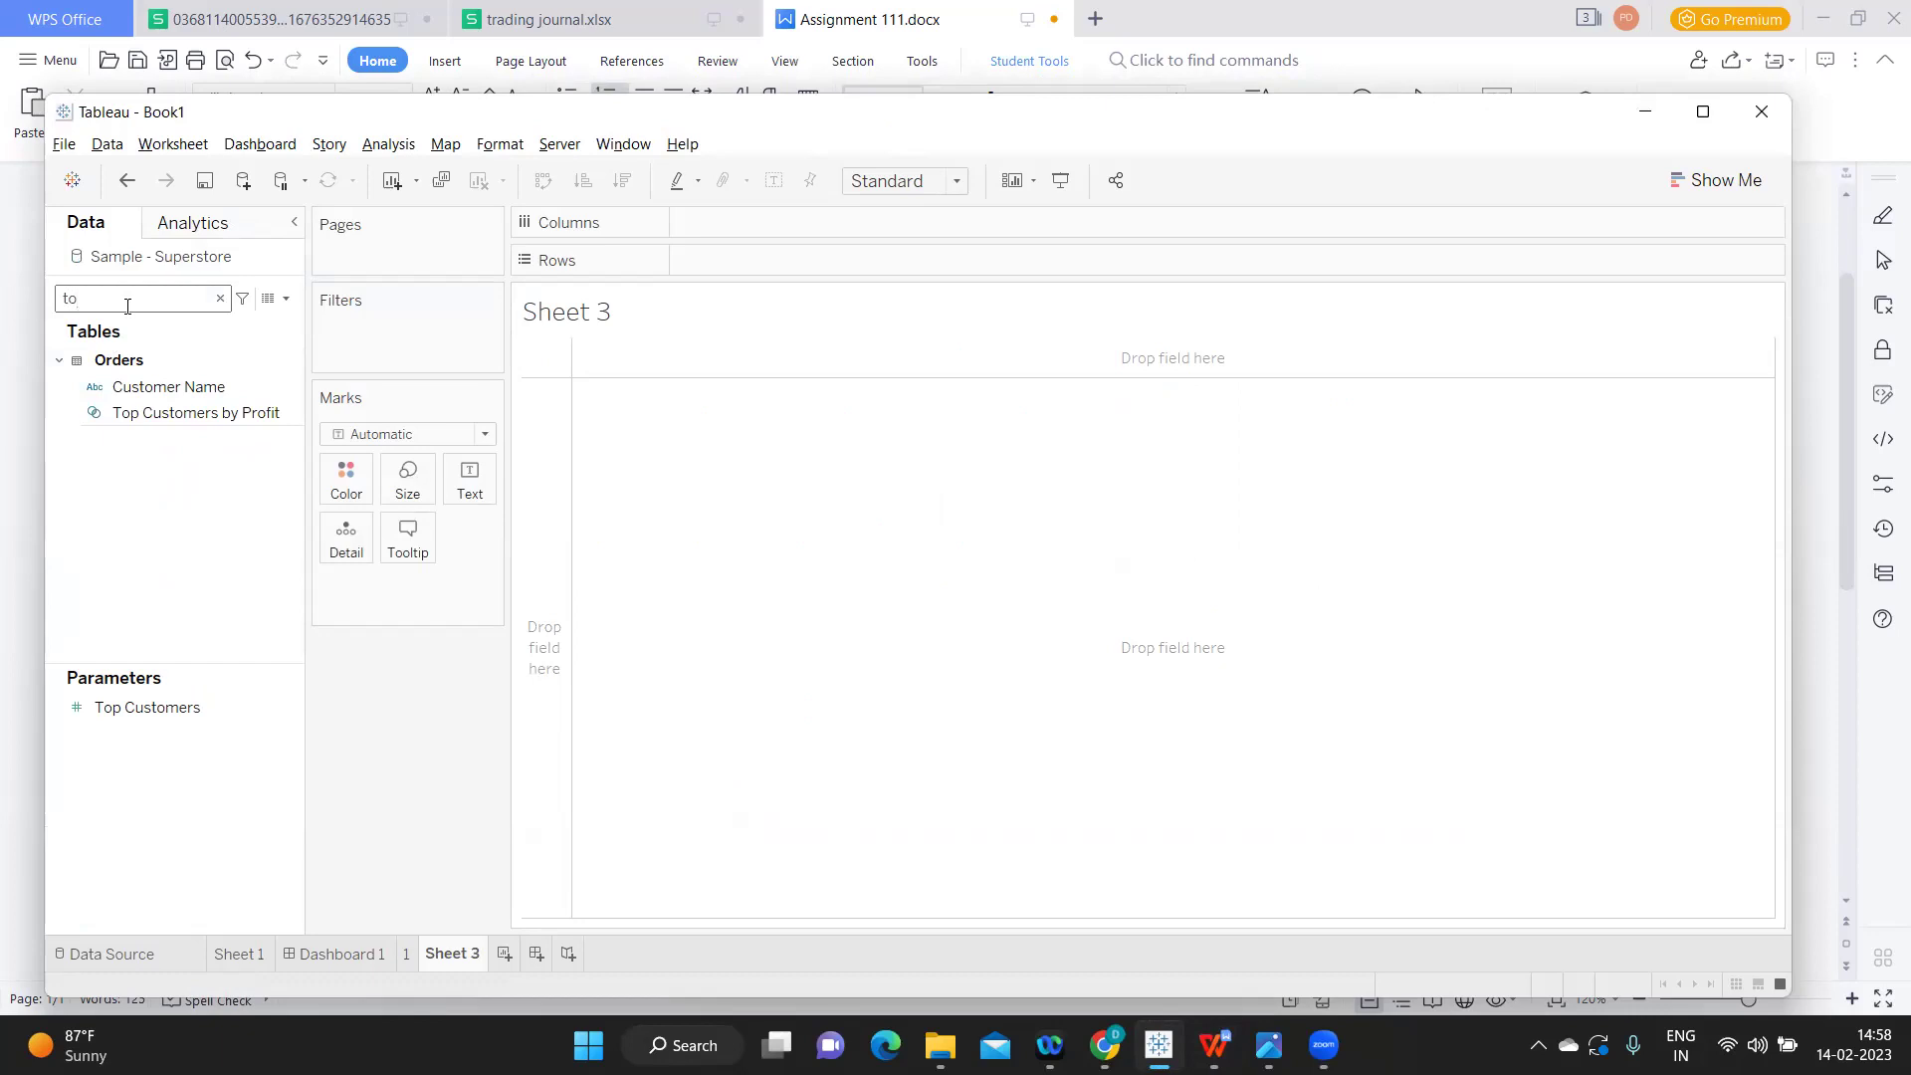
{"action": "key", "text": "BackSpace"}
{"action": "key", "text": "BackSpace"}
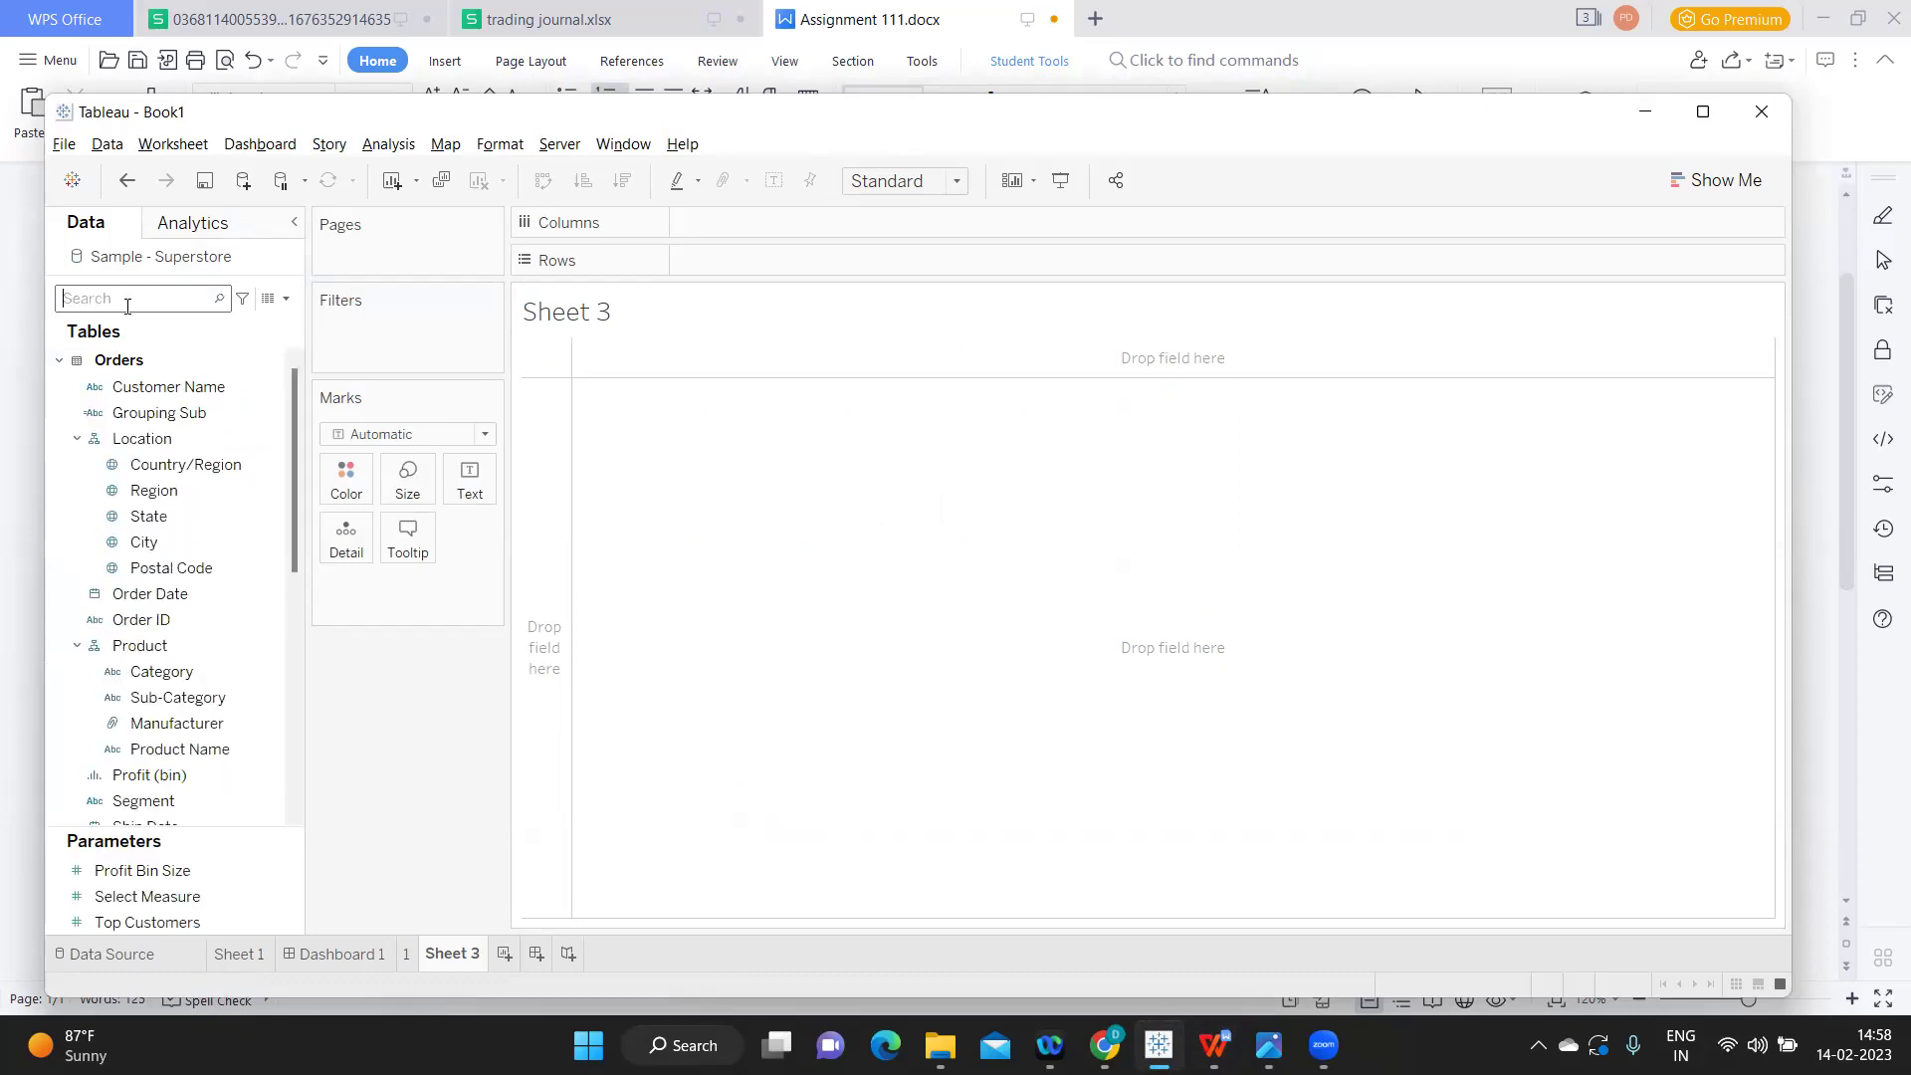
{"action": "key", "text": "alt+Tab"}
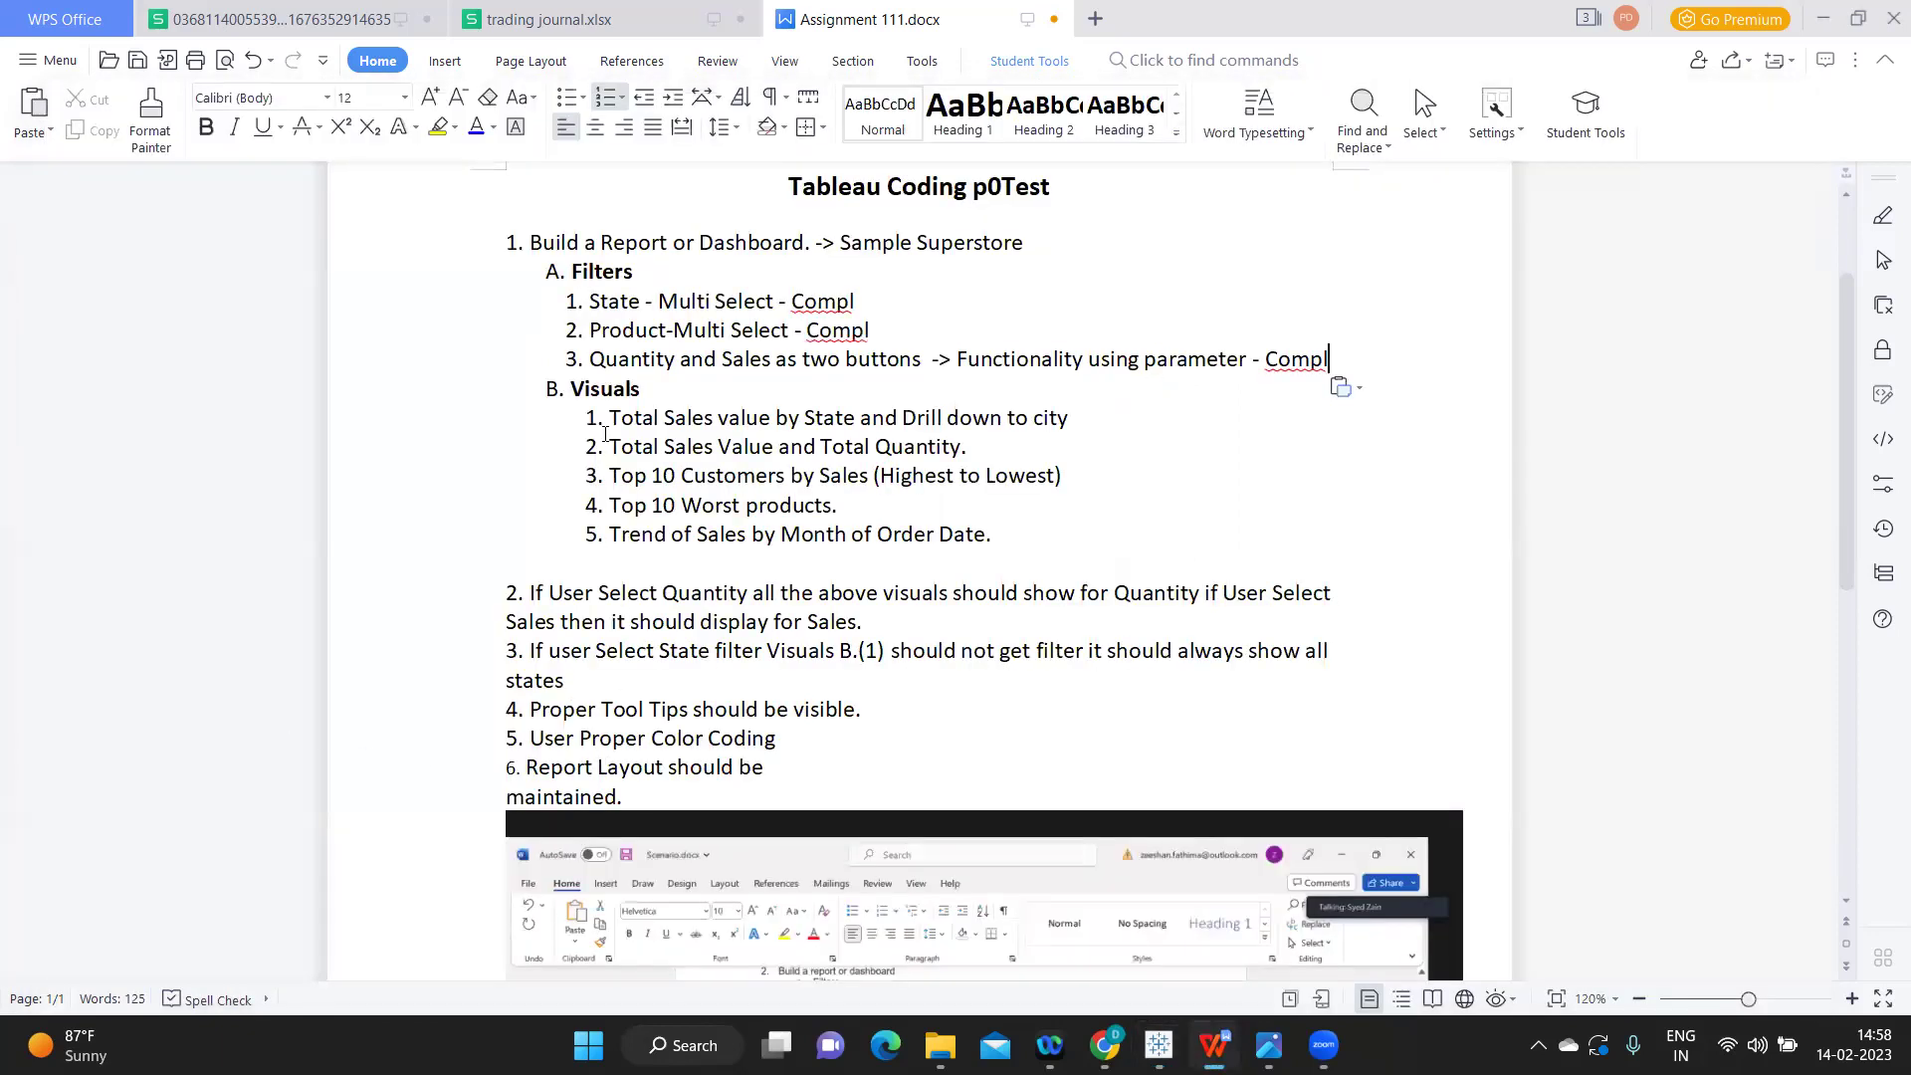
- Switch to Tableau and build a bar chart comparing total Sales and total Quantity on a shared axis, with mark labels shown
{"action": "left_click", "coordinate": [611, 329]}
{"action": "key", "text": "alt+Tab"}
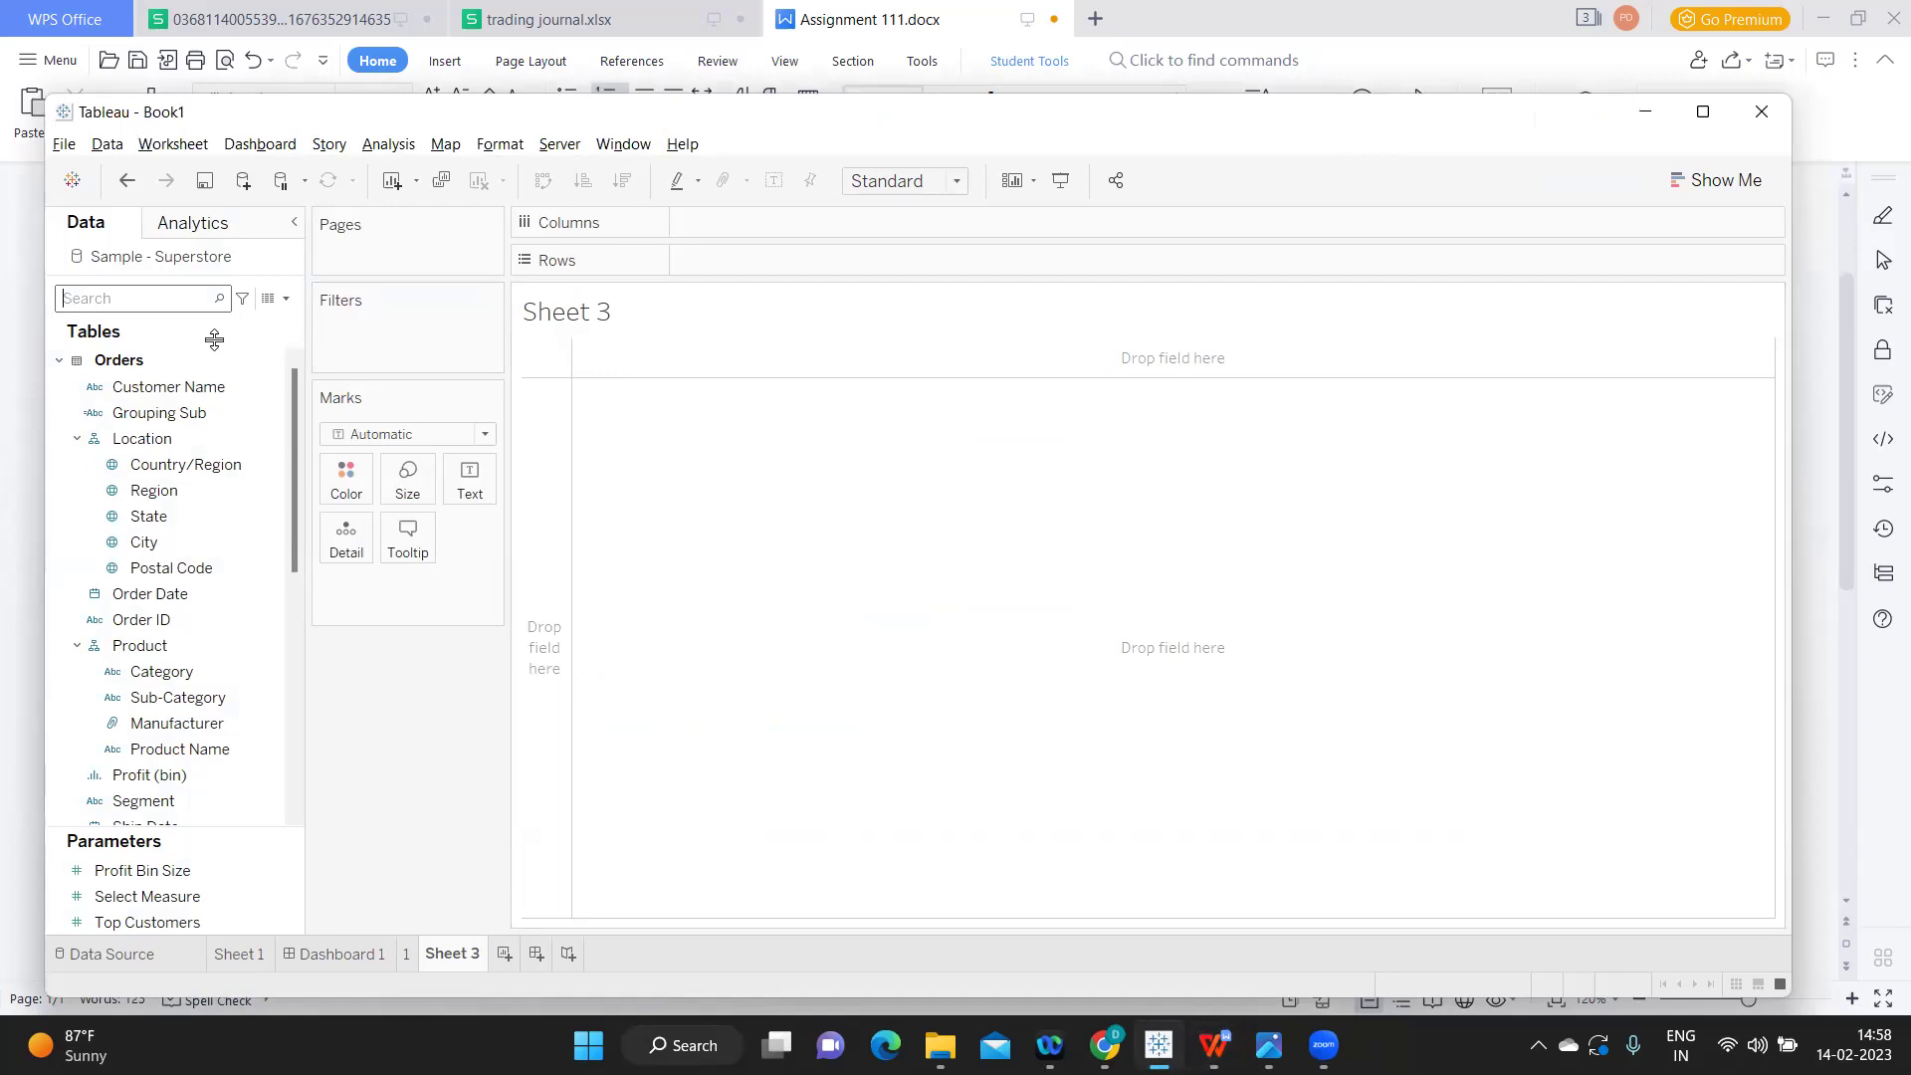
{"action": "type", "text": "sa"}
{"action": "mouse_move", "coordinate": [141, 405]}
{"action": "left_mouse_down"}
{"action": "mouse_move", "coordinate": [811, 298]}
{"action": "mouse_move", "coordinate": [800, 259]}
{"action": "left_mouse_up"}
{"action": "left_click", "coordinate": [154, 297]}
{"action": "type", "text": "qu"}
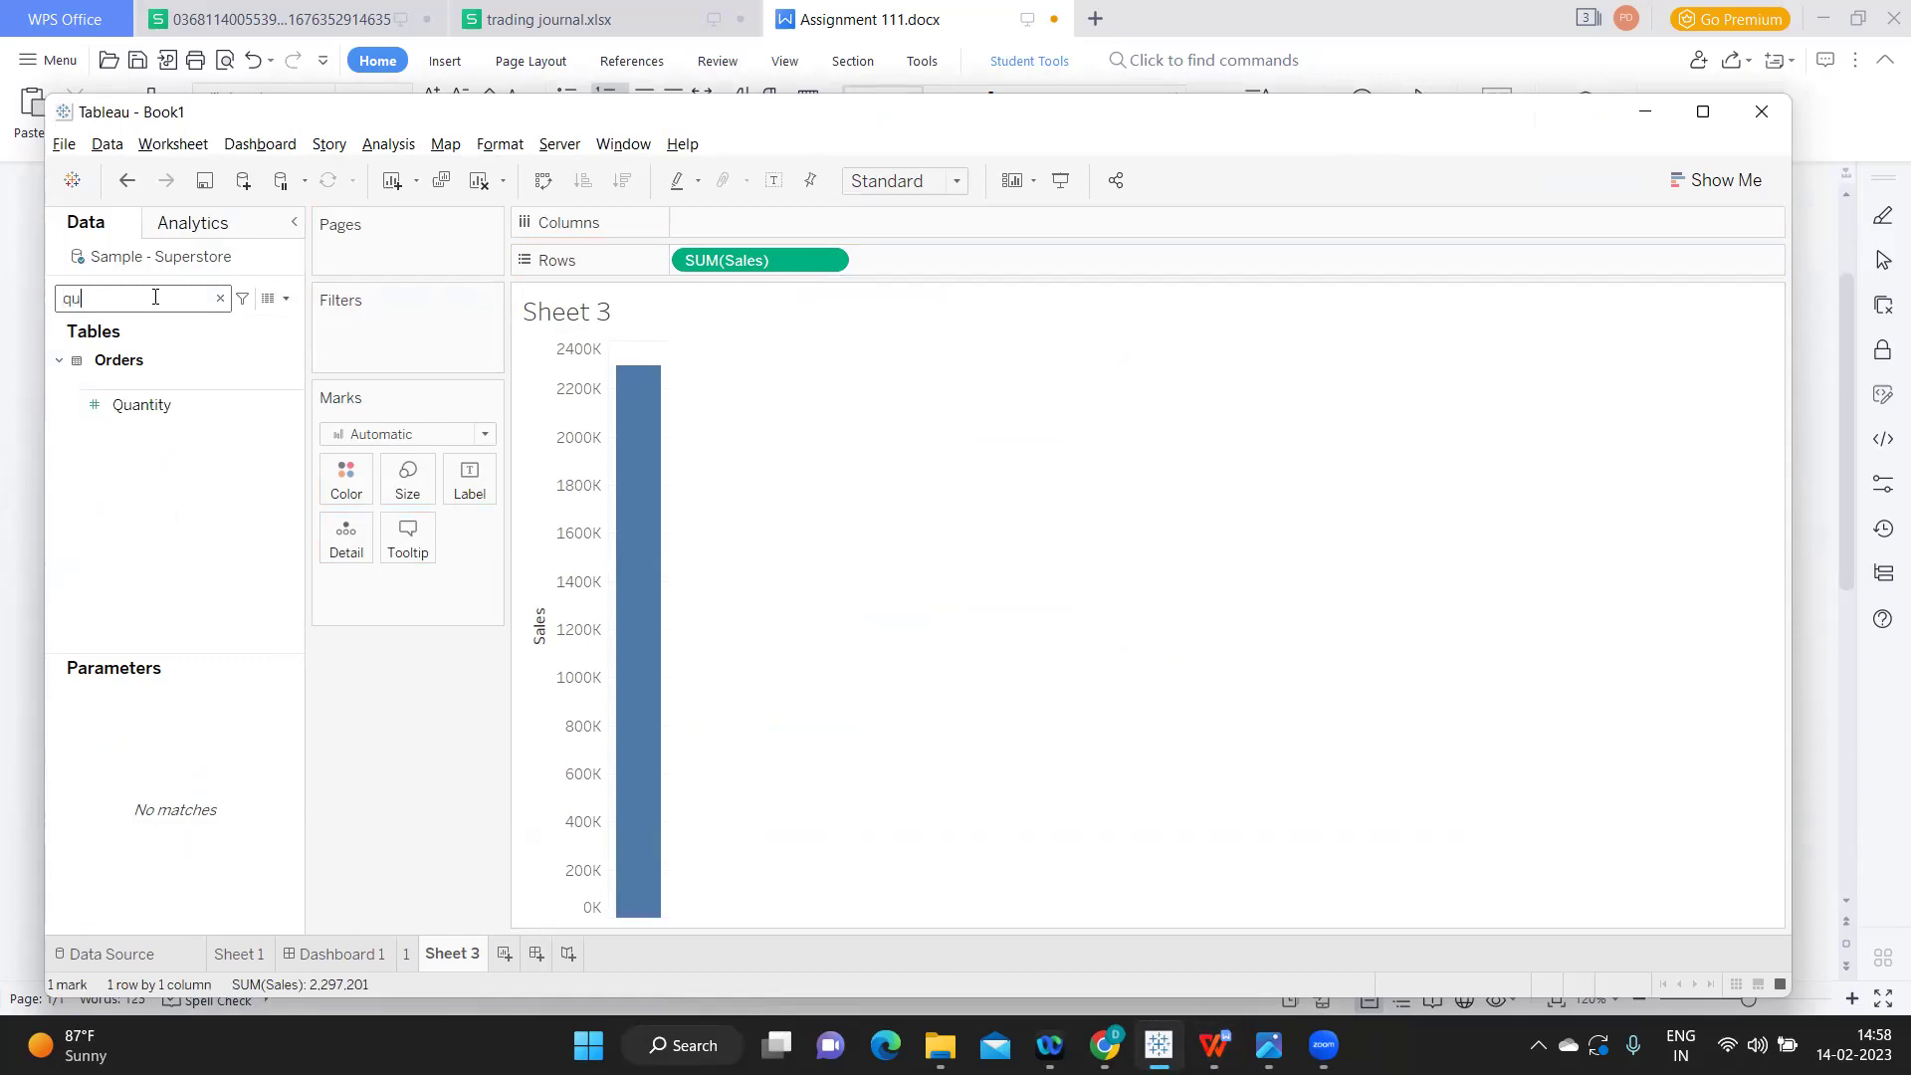
{"action": "left_click_drag", "start_coordinate": [123, 404], "coordinate": [621, 545]}
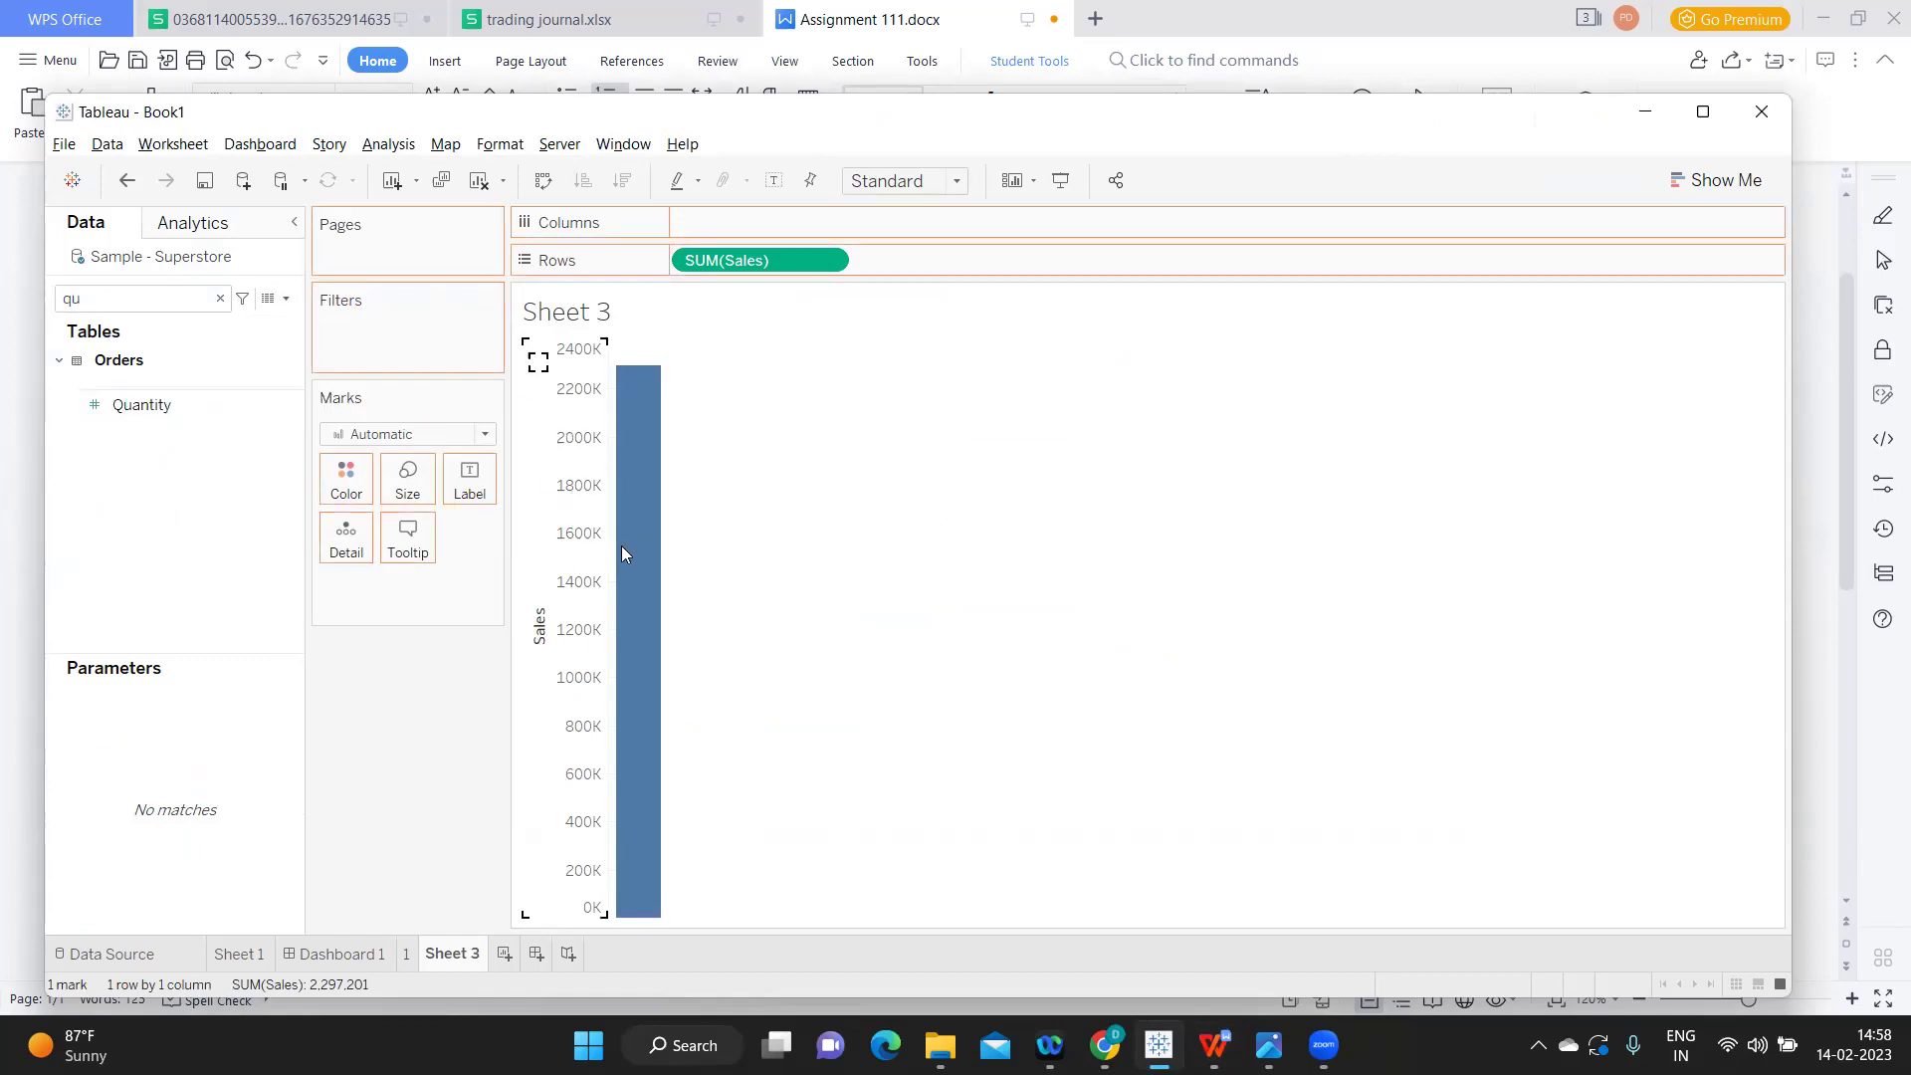
{"action": "left_click", "coordinate": [766, 190]}
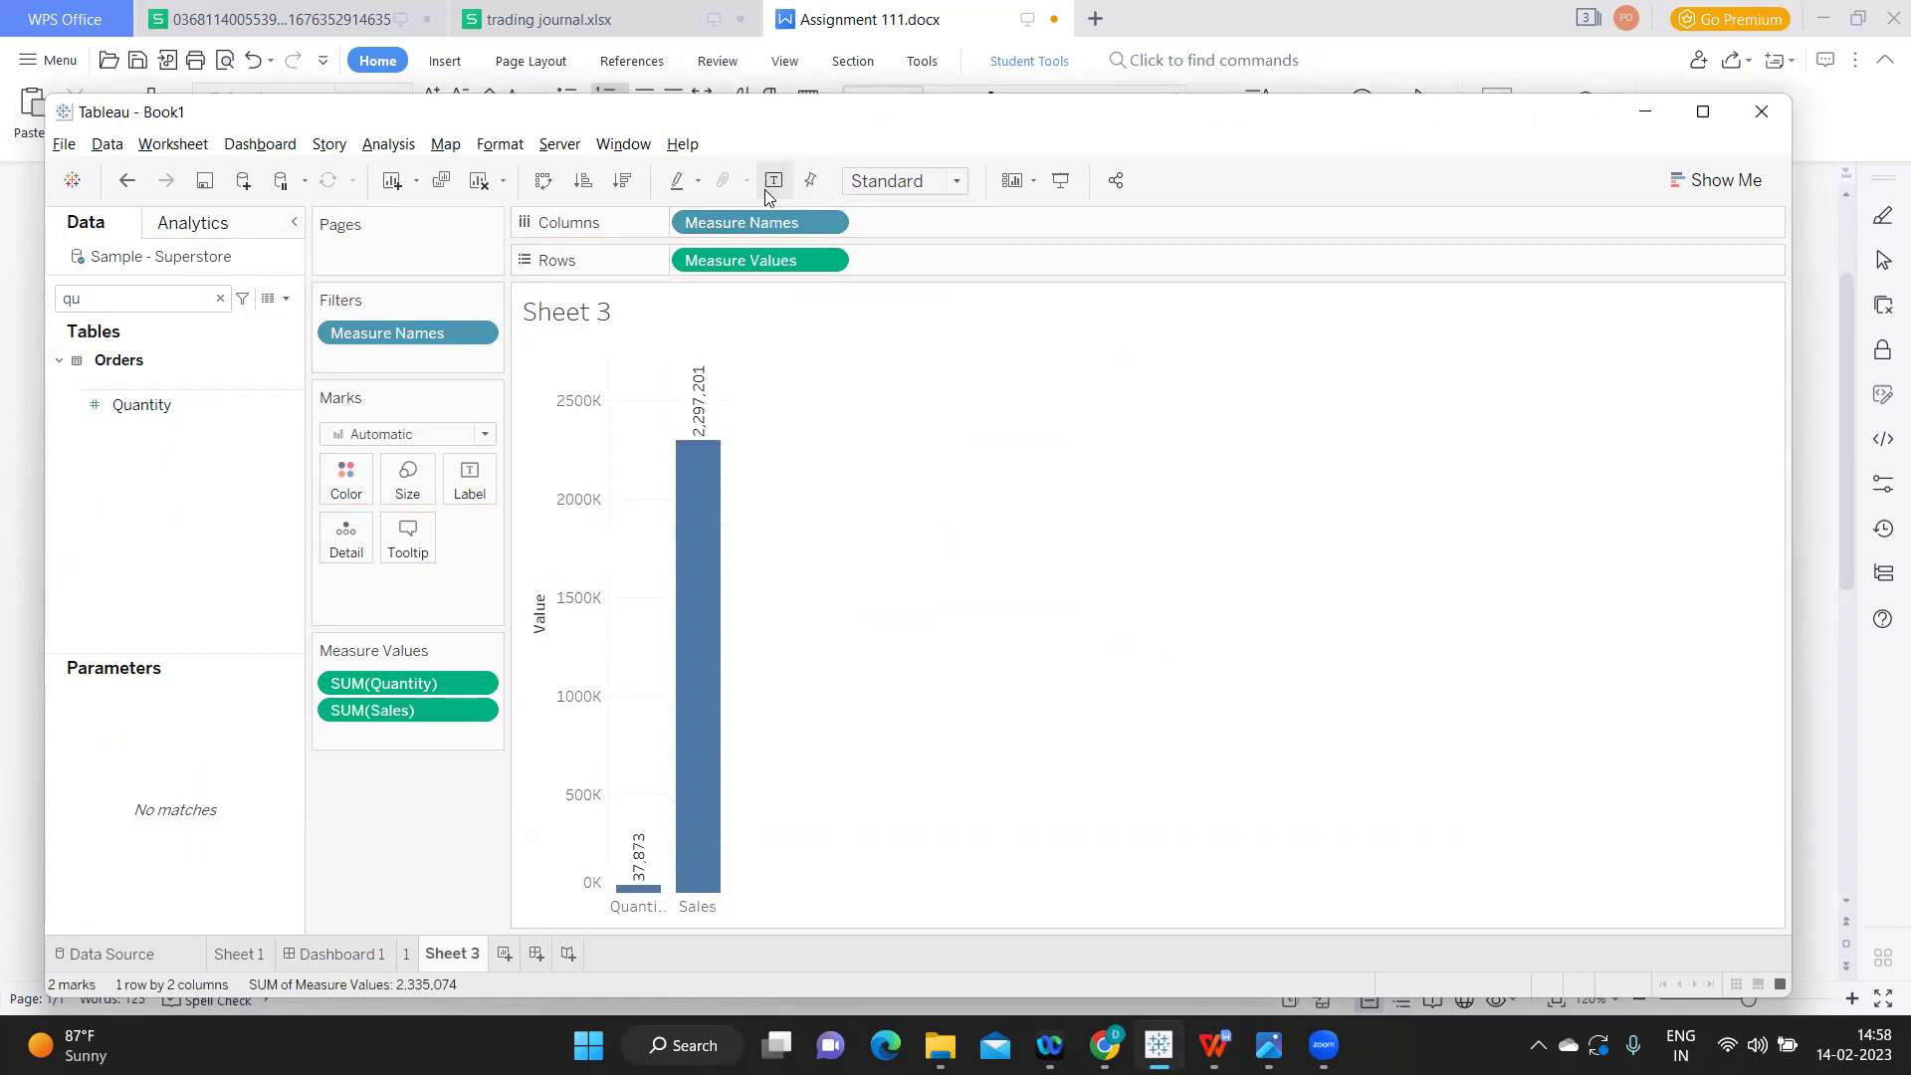
- Check the visuals list in the assignment document, return to Tableau and rename Sheet 3 as 2
{"action": "key", "text": "alt+Tab"}
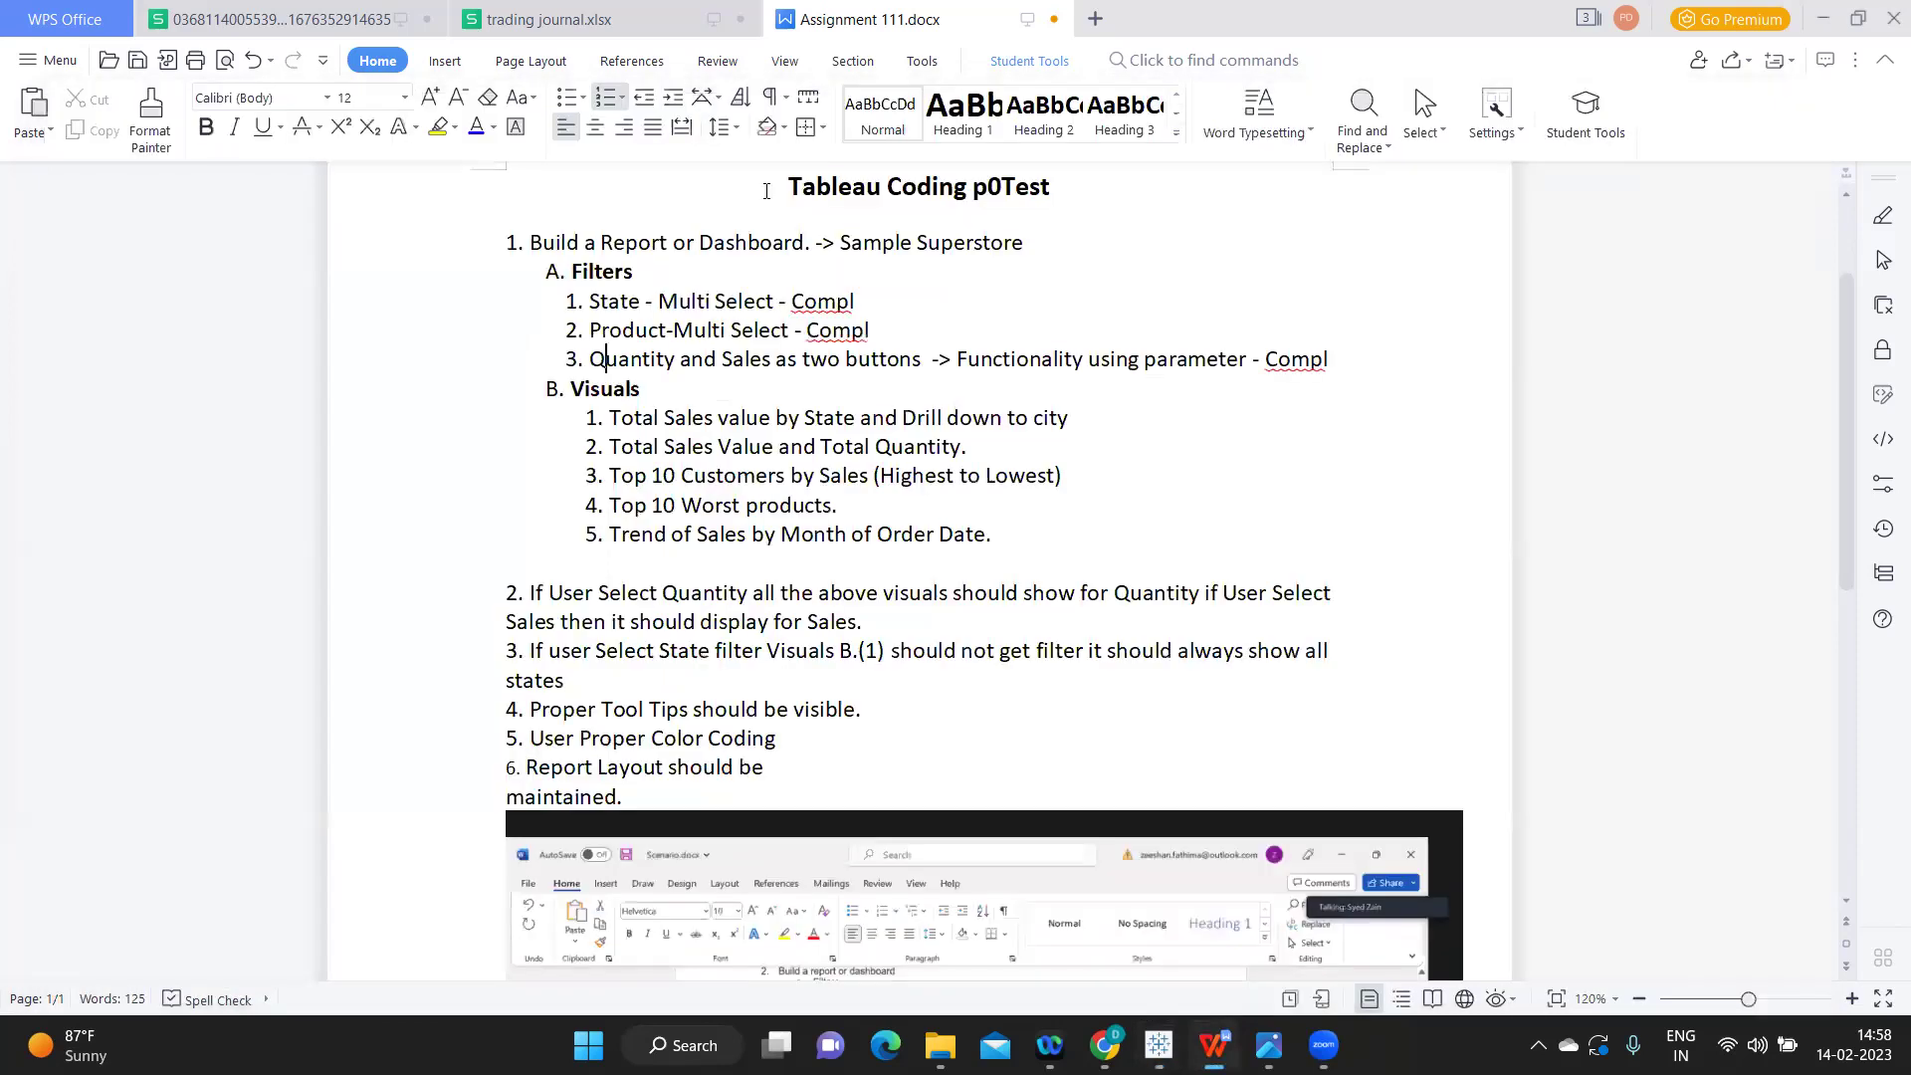
{"action": "key", "text": "alt+Tab"}
{"action": "double_click", "coordinate": [458, 954]}
{"action": "type", "text": "2"}
{"action": "key", "text": "Return"}
- Add a new worksheet after sheet 2 and delete the unneeded Story 1
{"action": "left_click", "coordinate": [514, 960]}
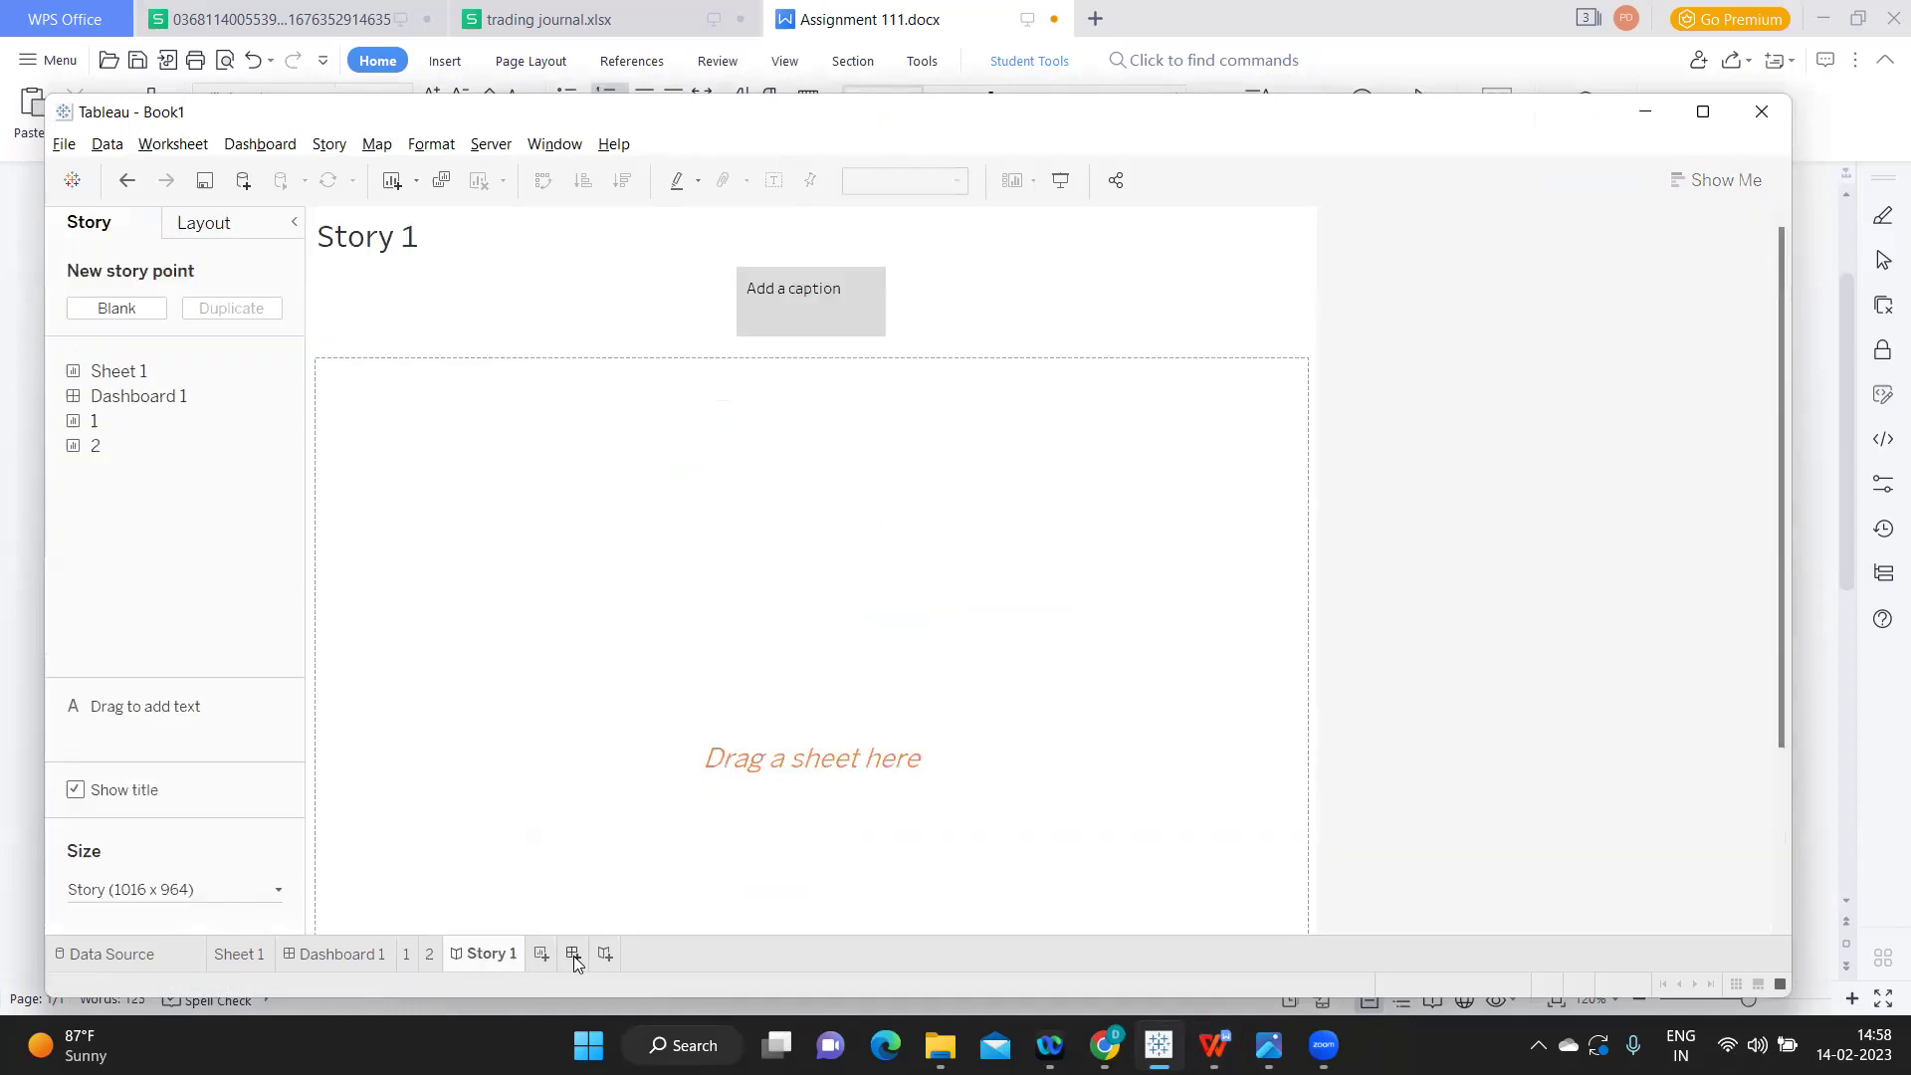
{"action": "left_click", "coordinate": [539, 954]}
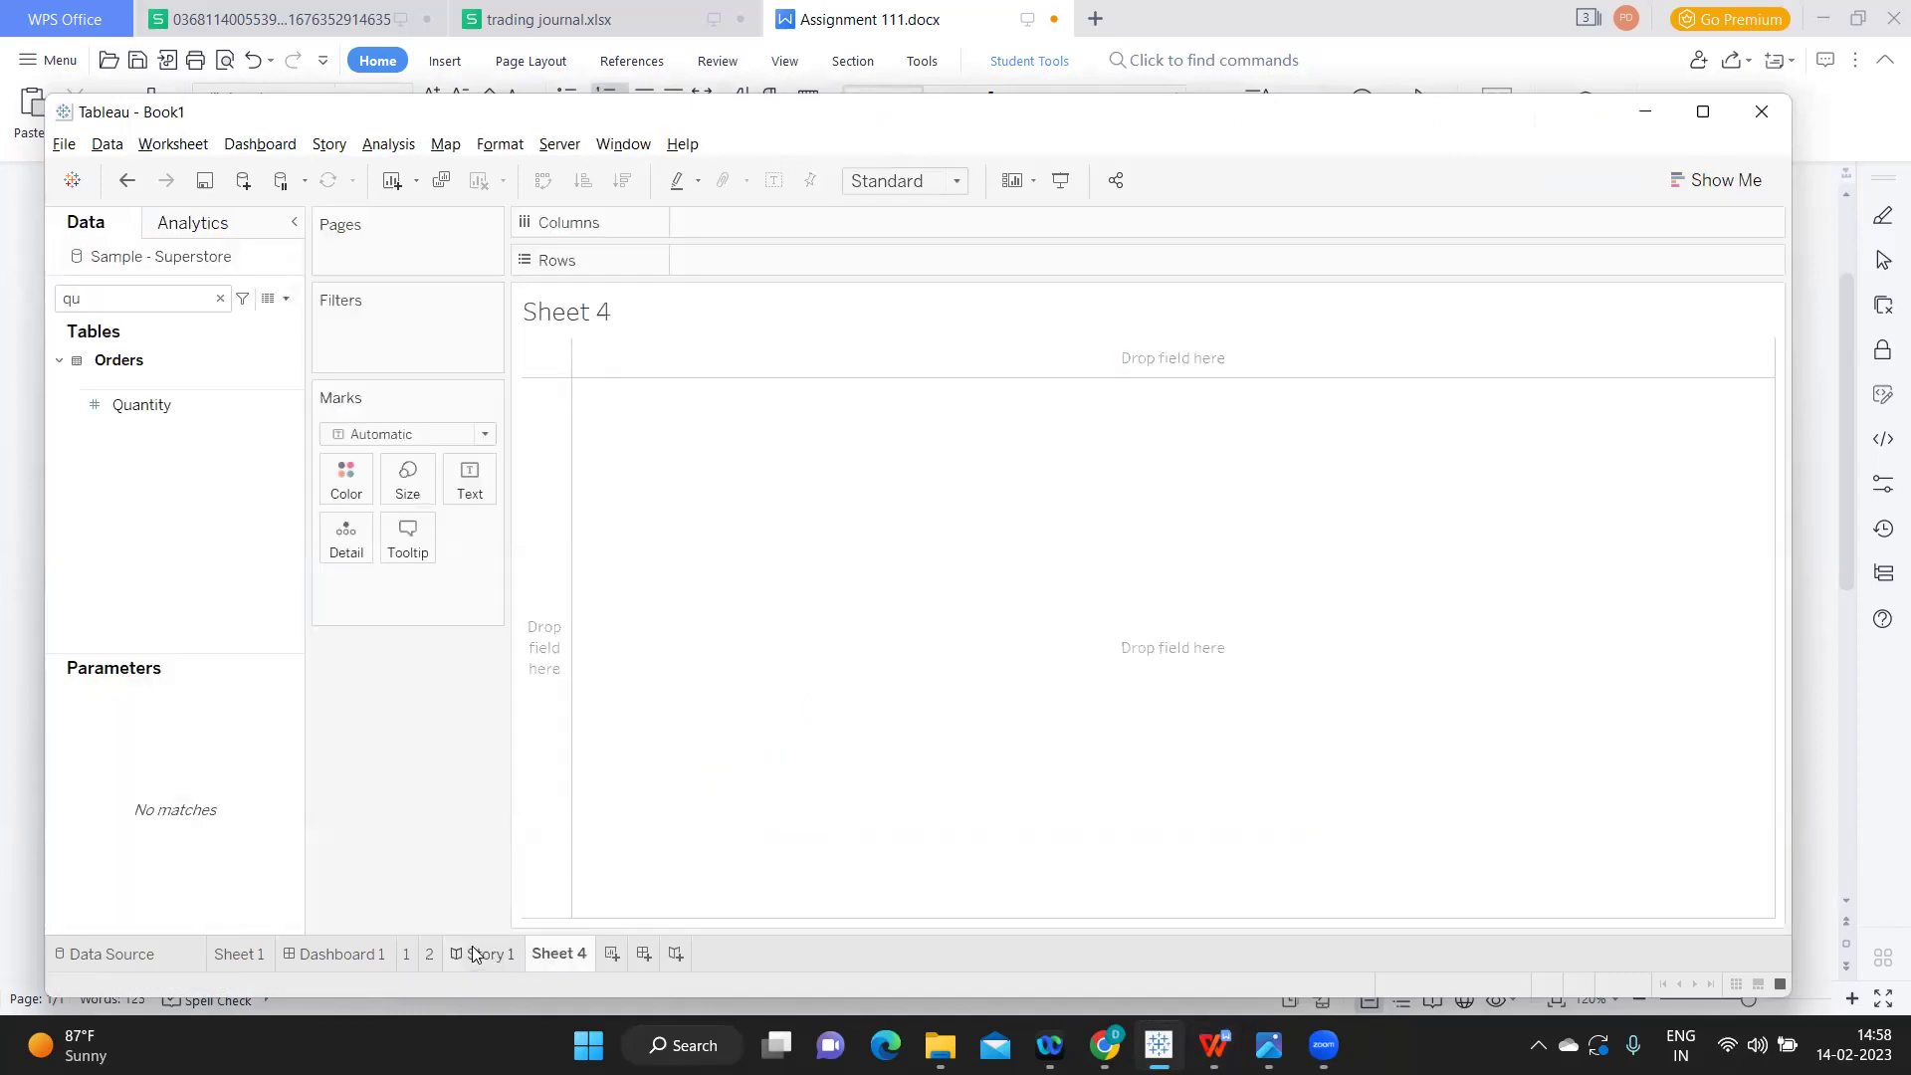
{"action": "left_click", "coordinate": [473, 954]}
{"action": "right_click", "coordinate": [475, 953]}
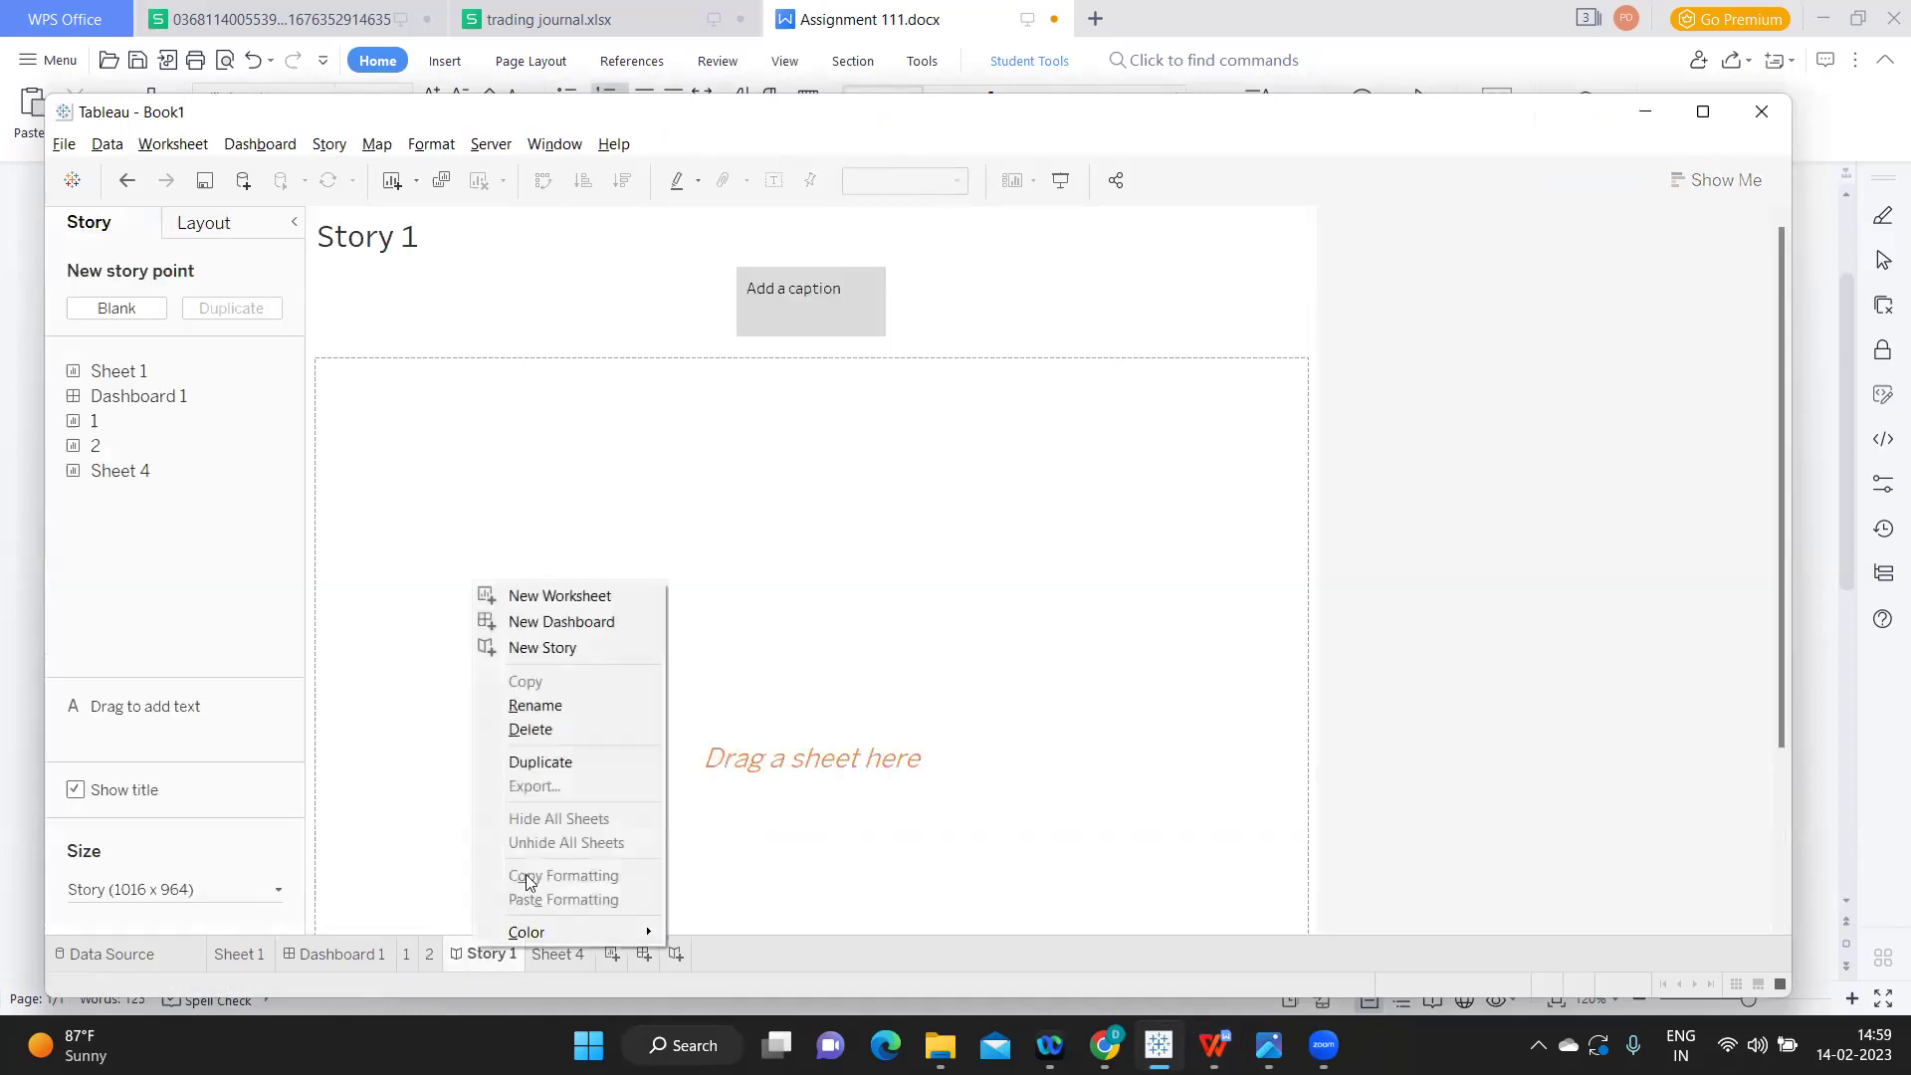
{"action": "left_click", "coordinate": [558, 730]}
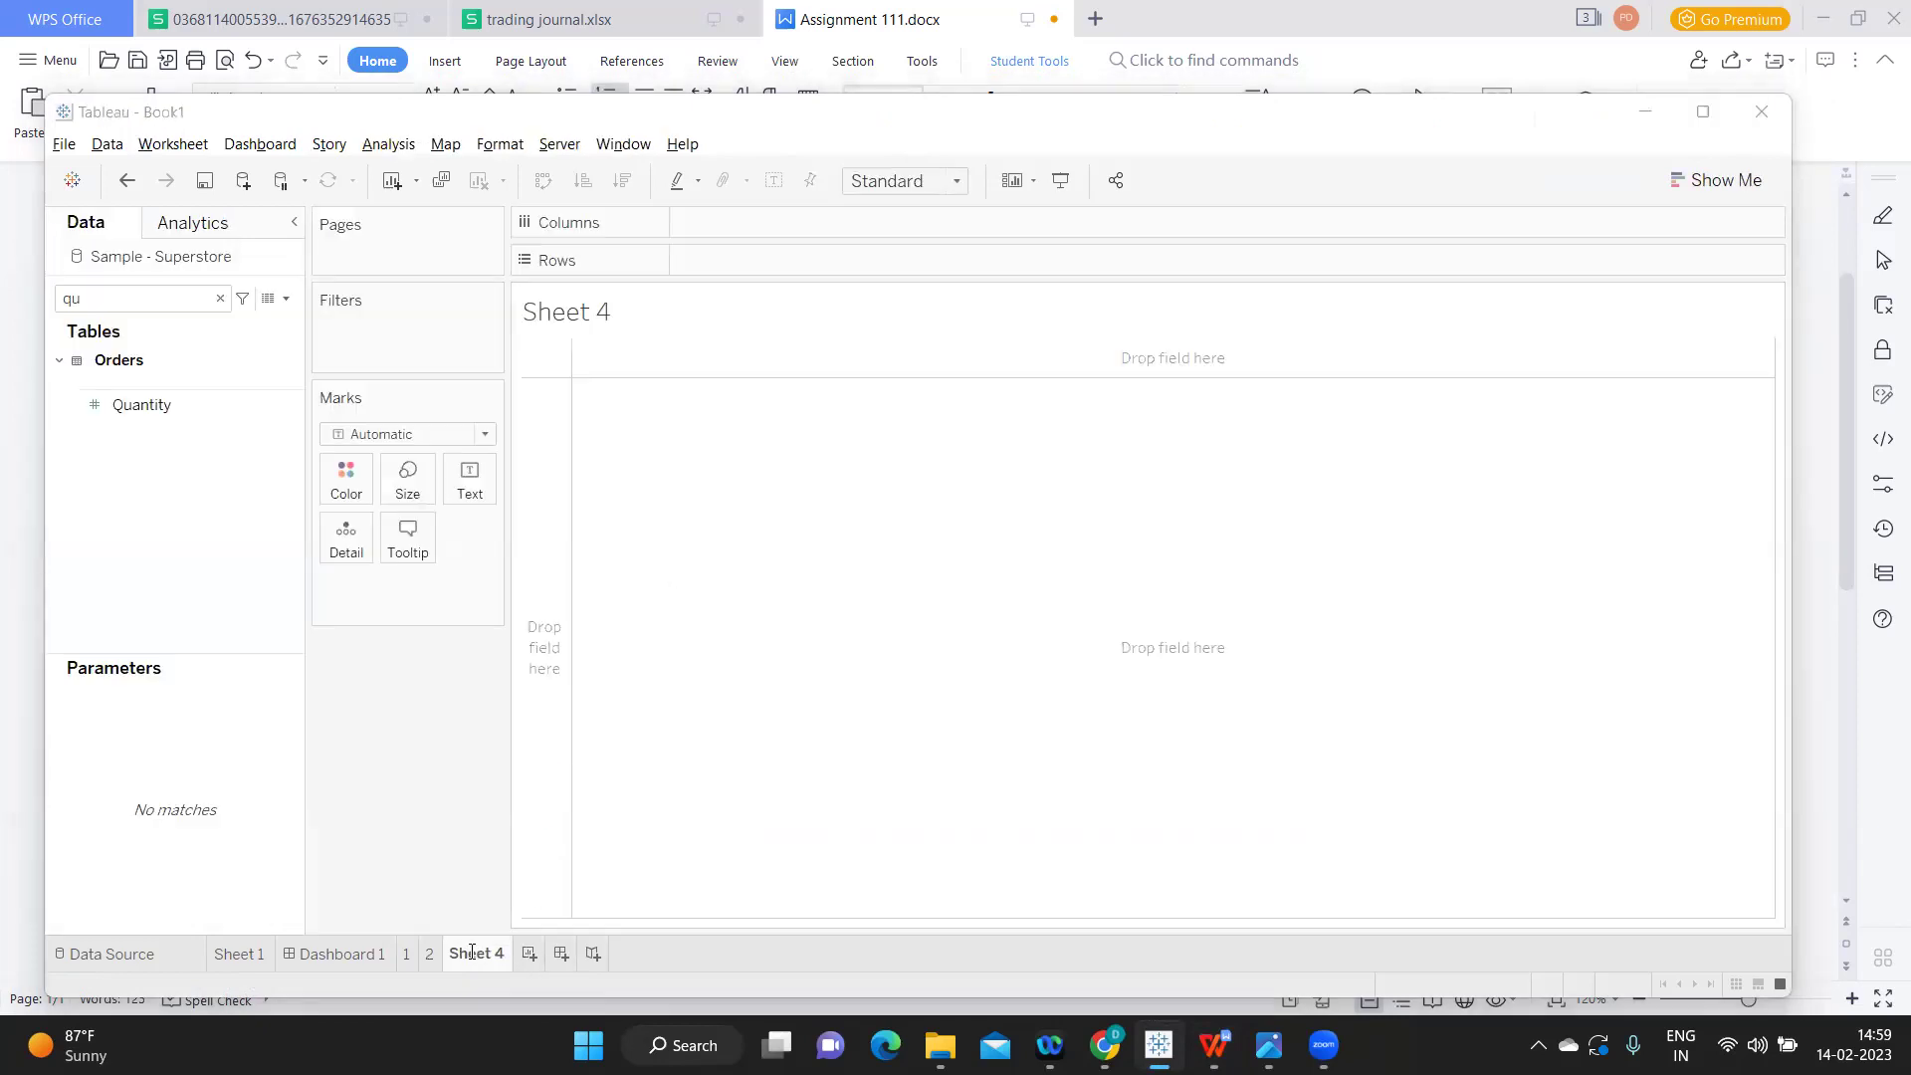
- Check the customer visual requirement in the assignment document, and list Customer Name as rows on the new worksheet
{"action": "key", "text": "alt+Tab"}
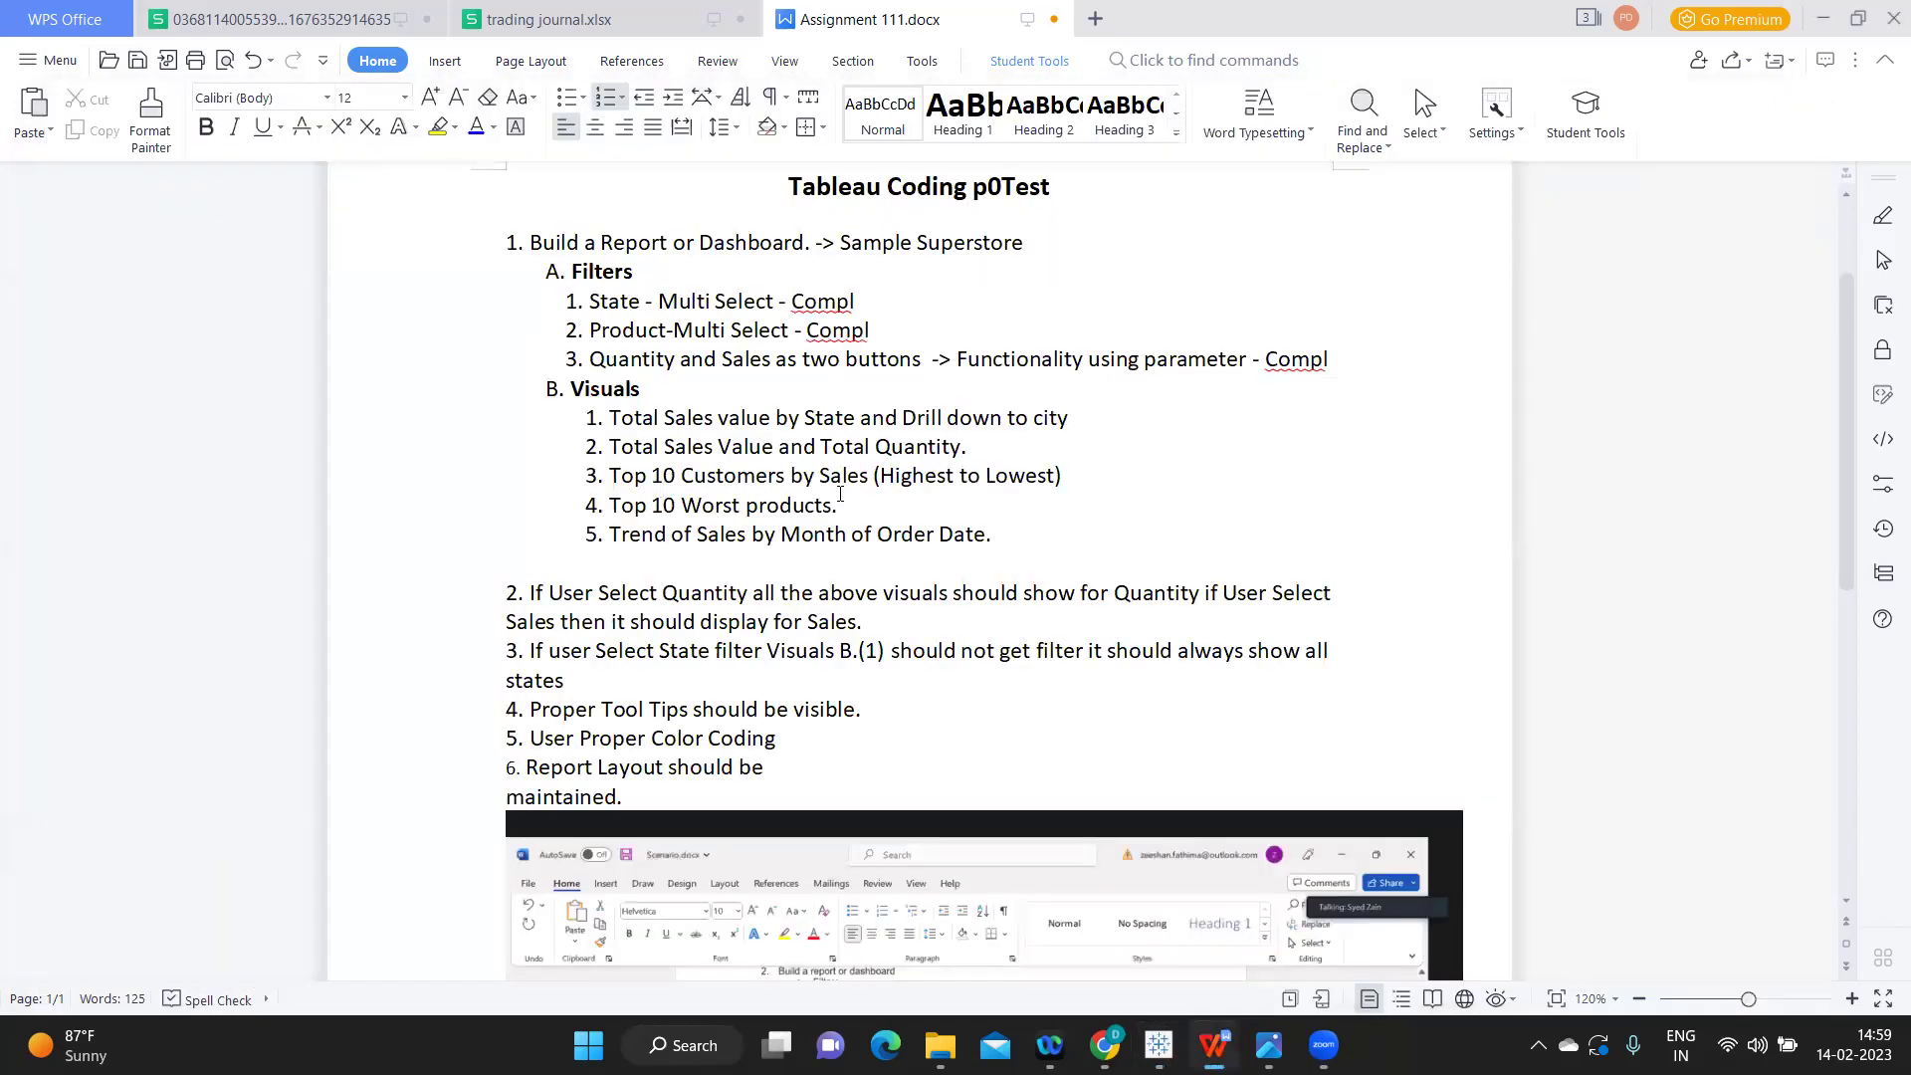
{"action": "key", "text": "alt+Tab"}
{"action": "left_click", "coordinate": [219, 295]}
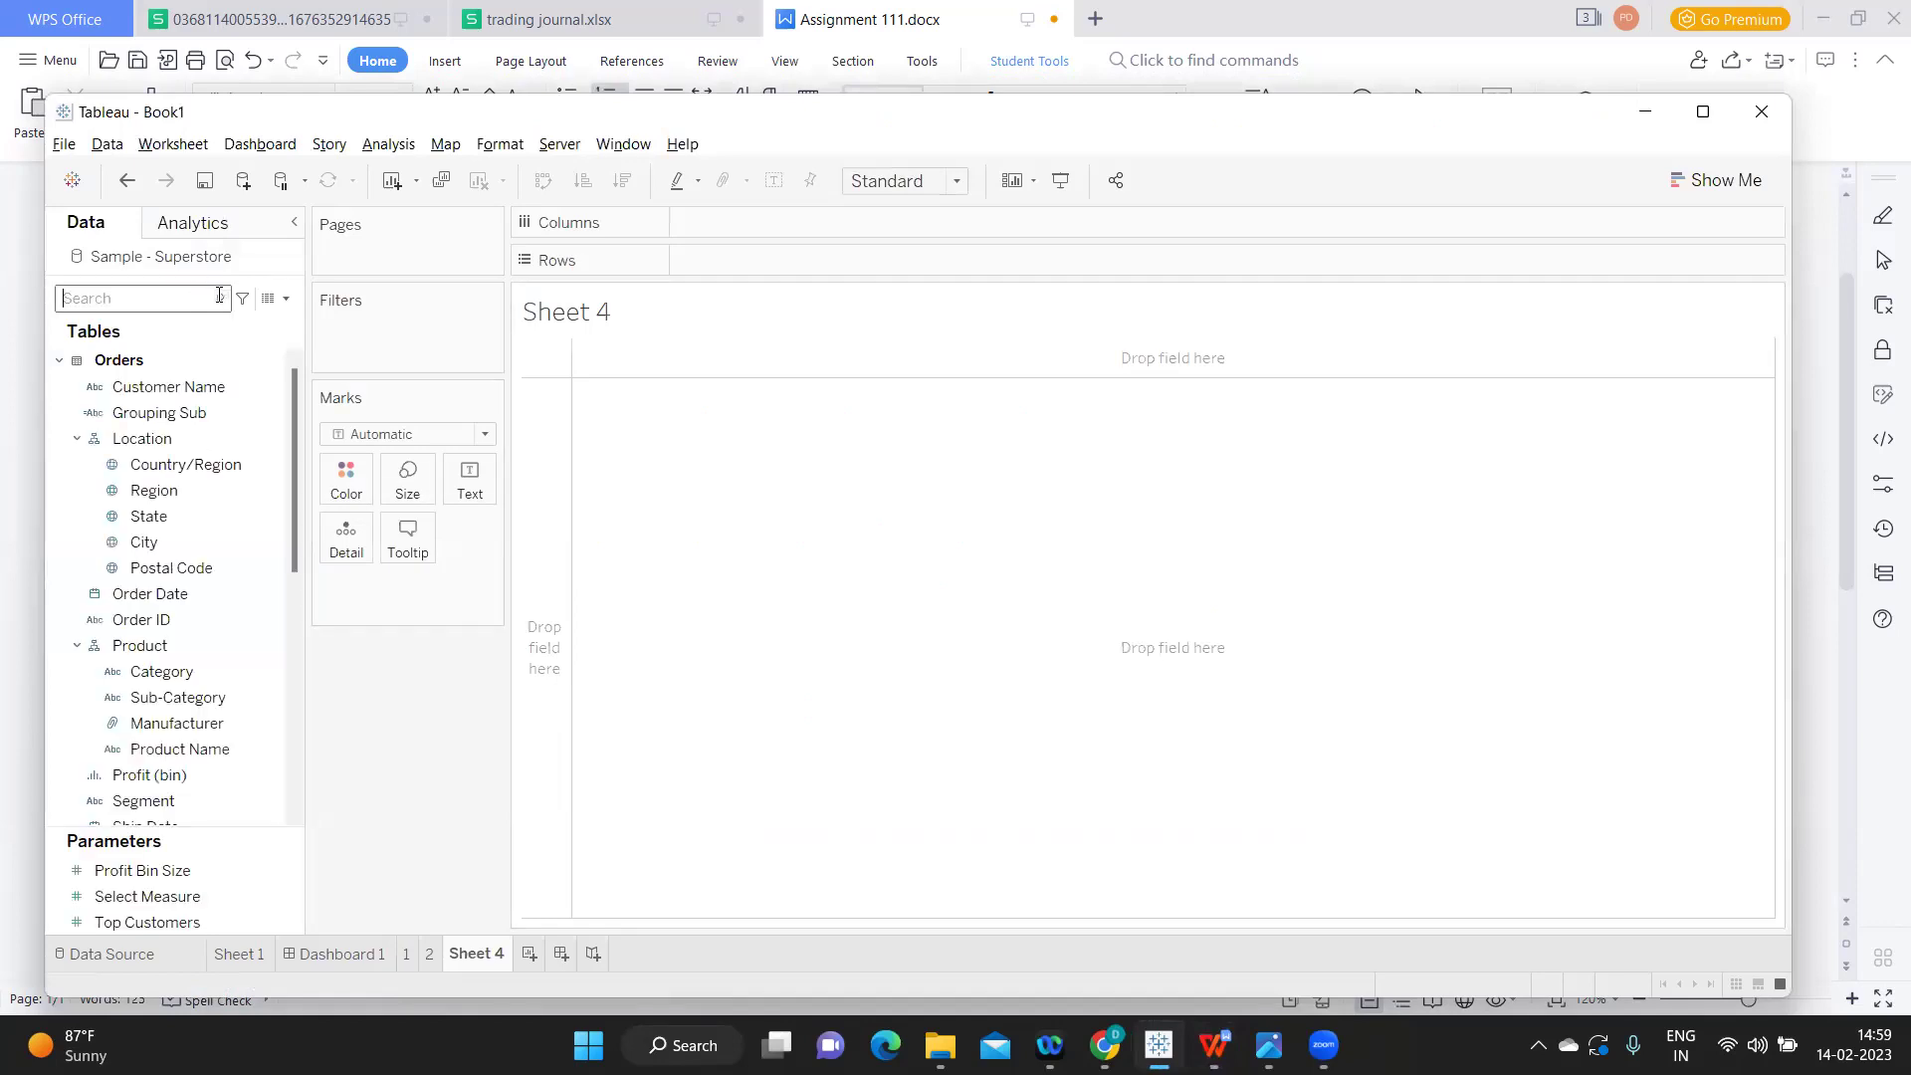
{"action": "type", "text": "to"}
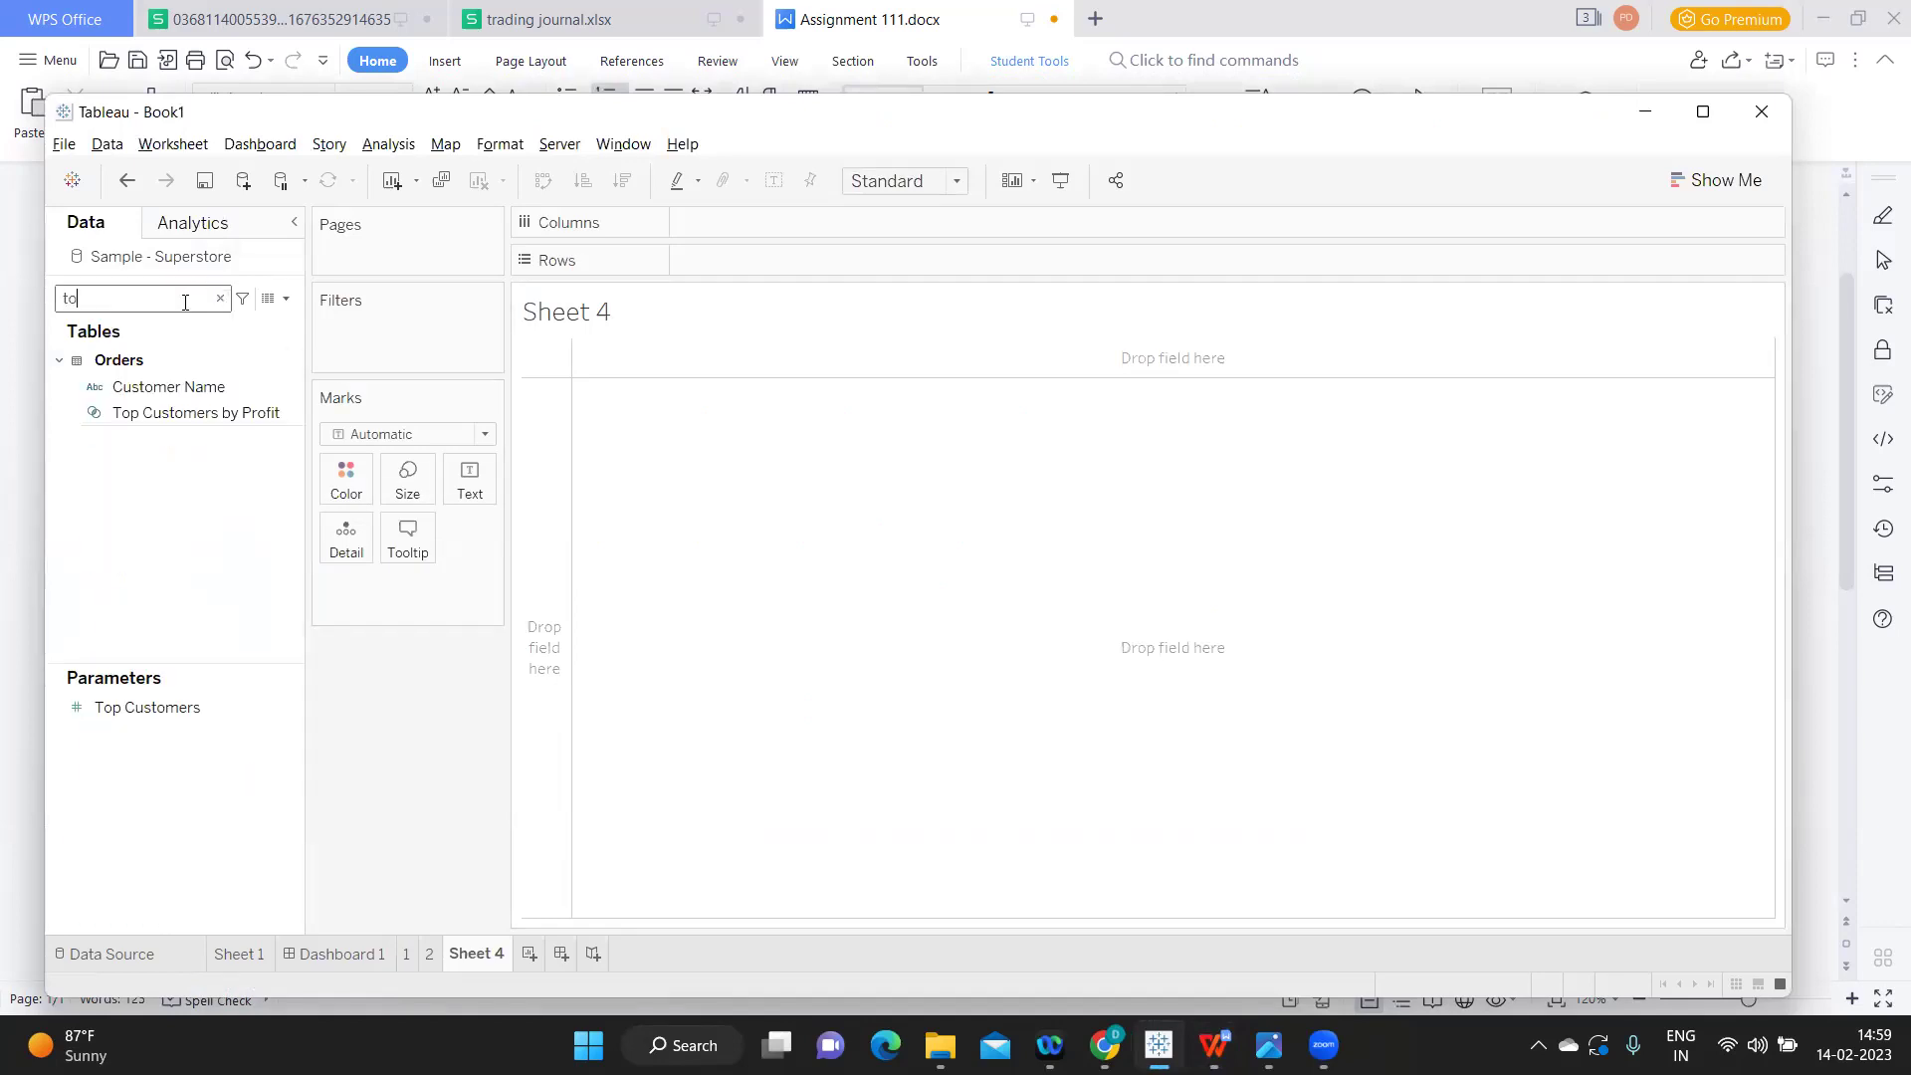
{"action": "left_click_drag", "start_coordinate": [195, 387], "coordinate": [816, 263]}
{"action": "left_click", "coordinate": [184, 307]}
{"action": "left_click", "coordinate": [195, 394]}
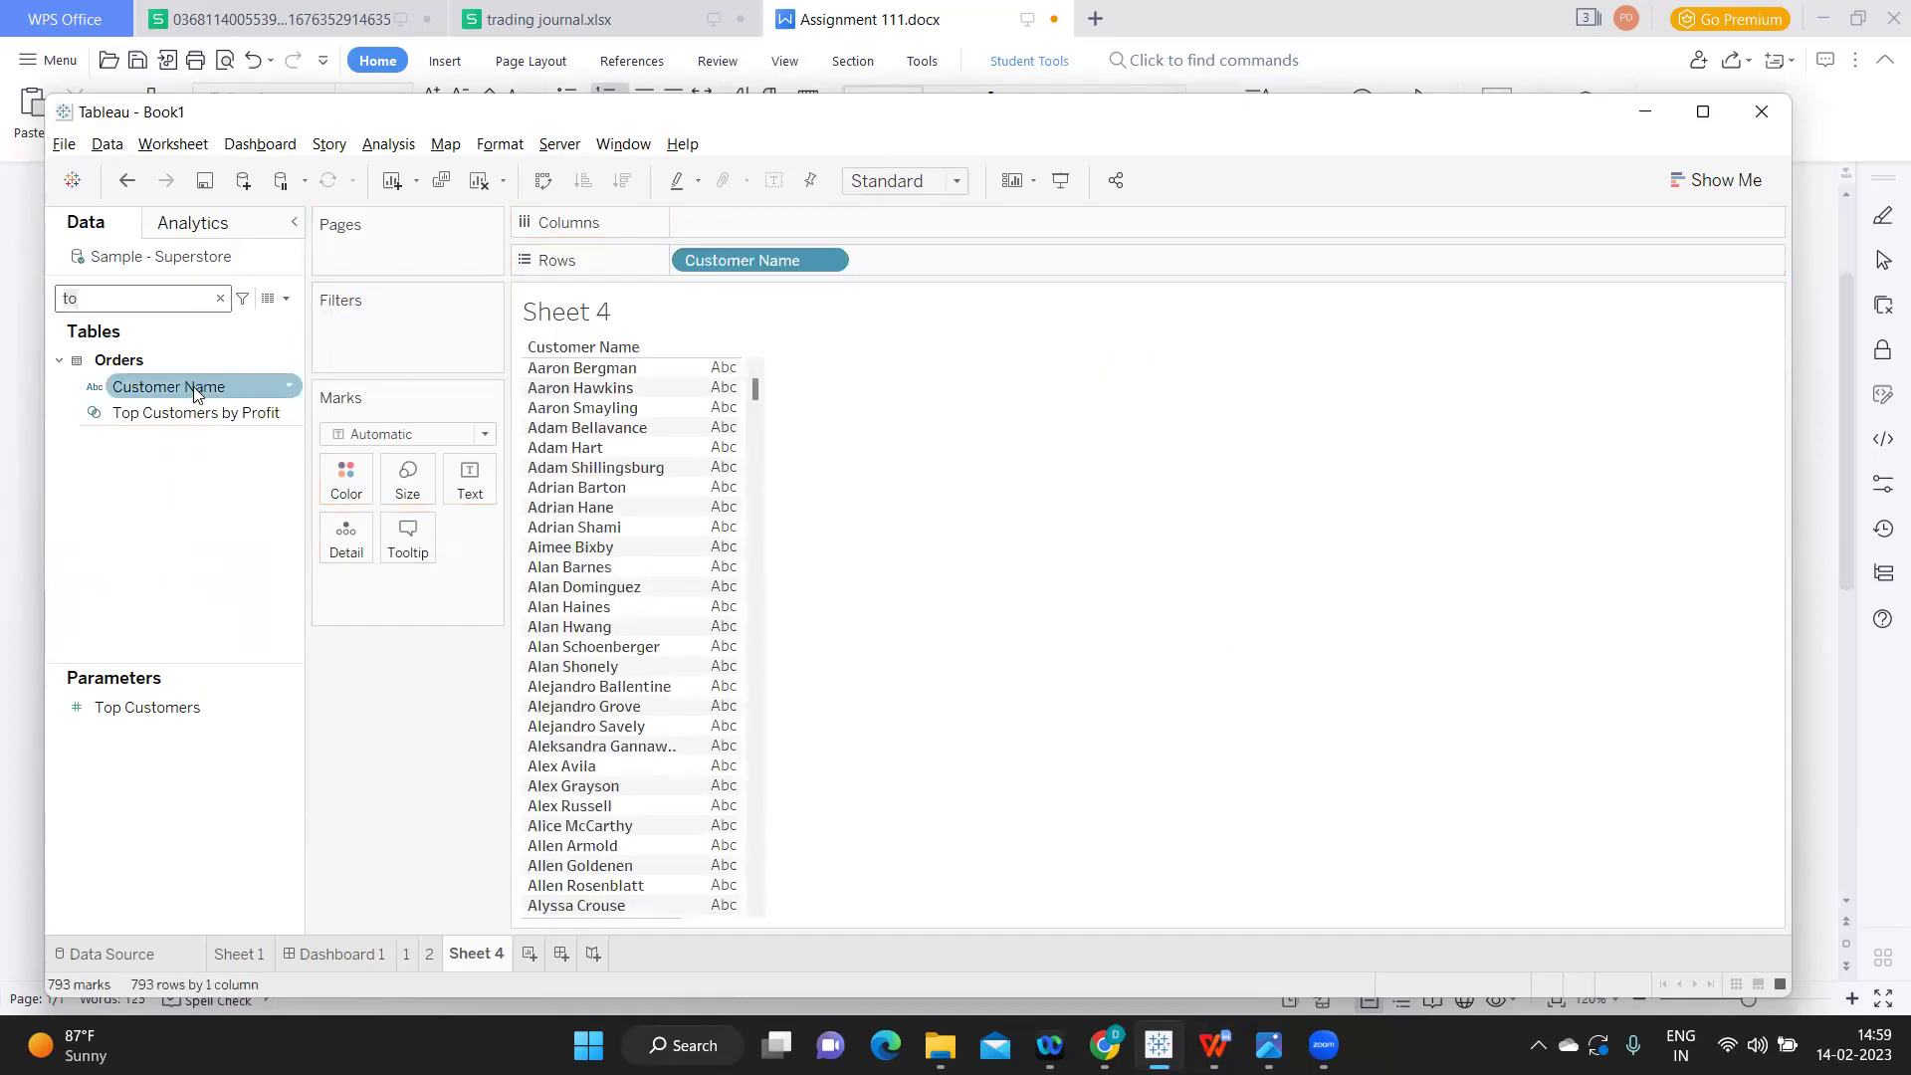
- Recheck the requirement and add Sales as columns against Customer Name, sorting the bars in descending order
{"action": "key", "text": "alt+Tab"}
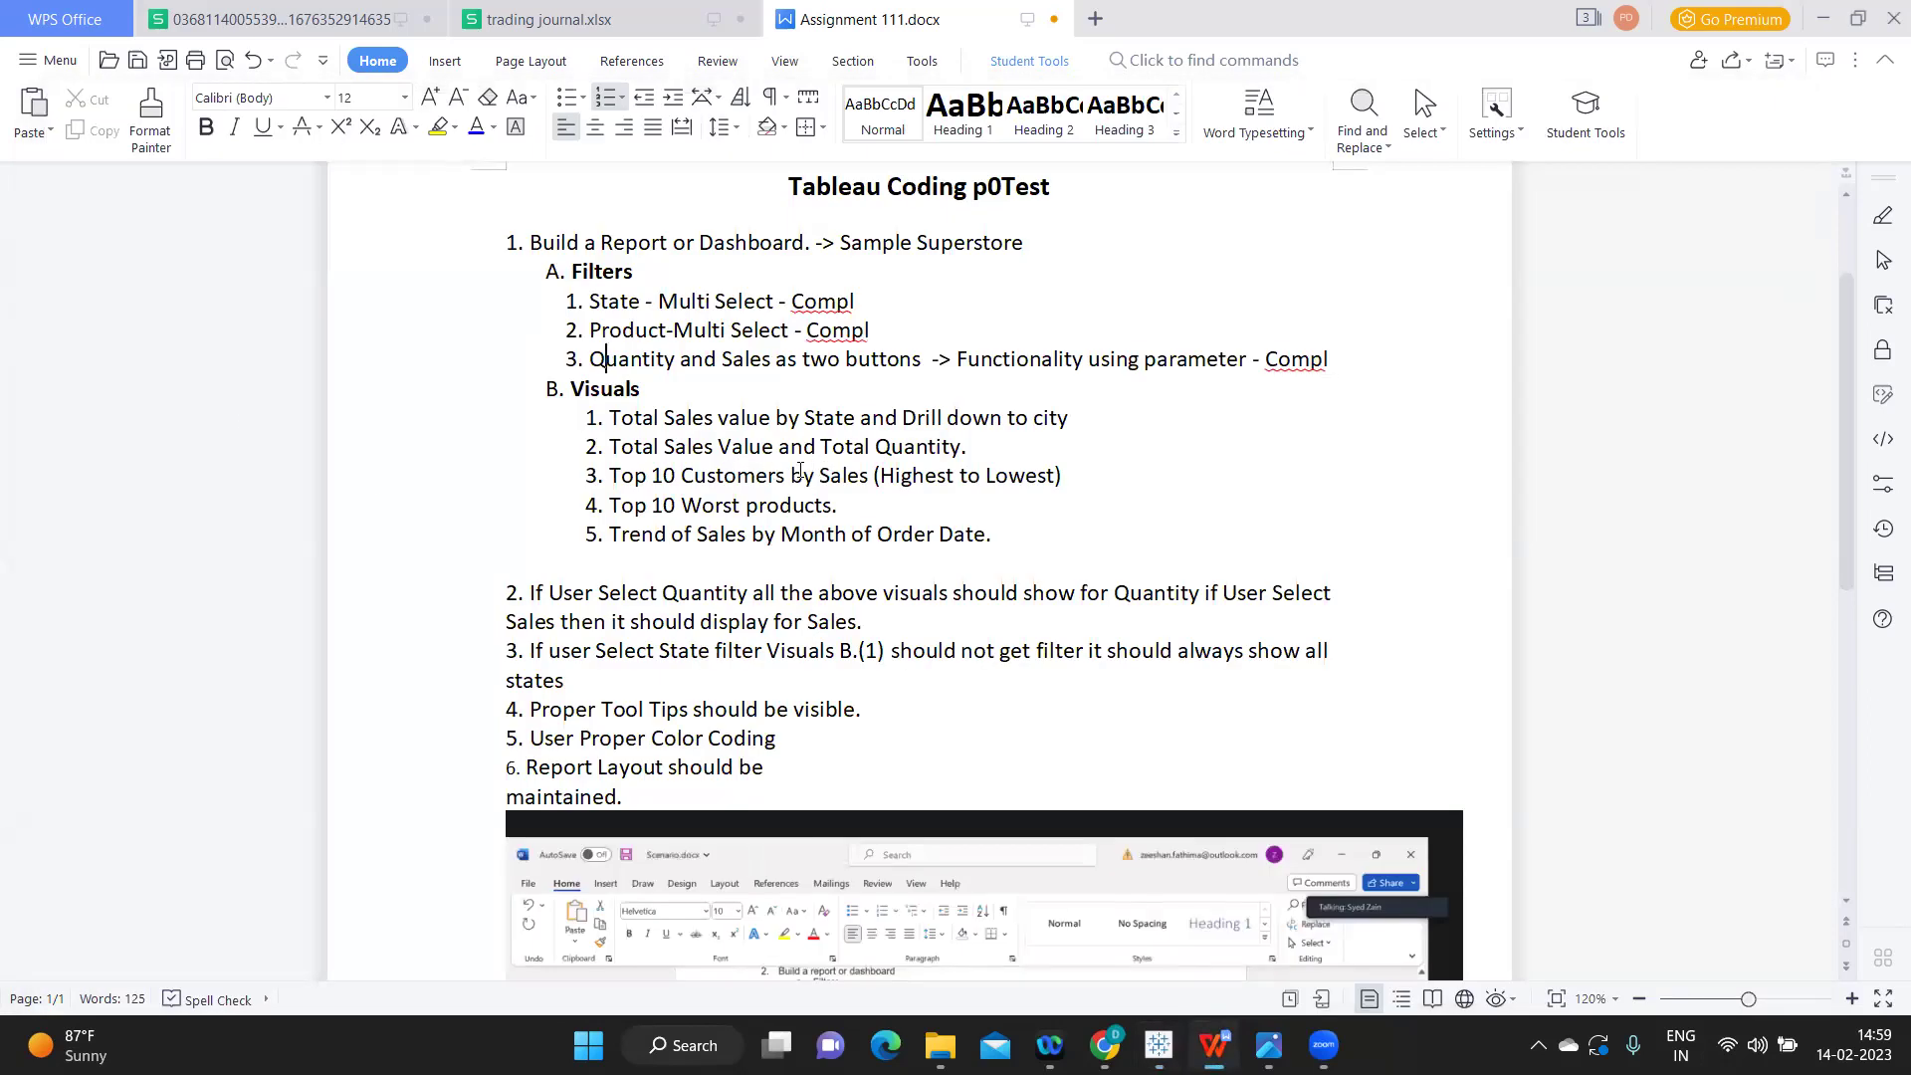
{"action": "key", "text": "alt+Tab"}
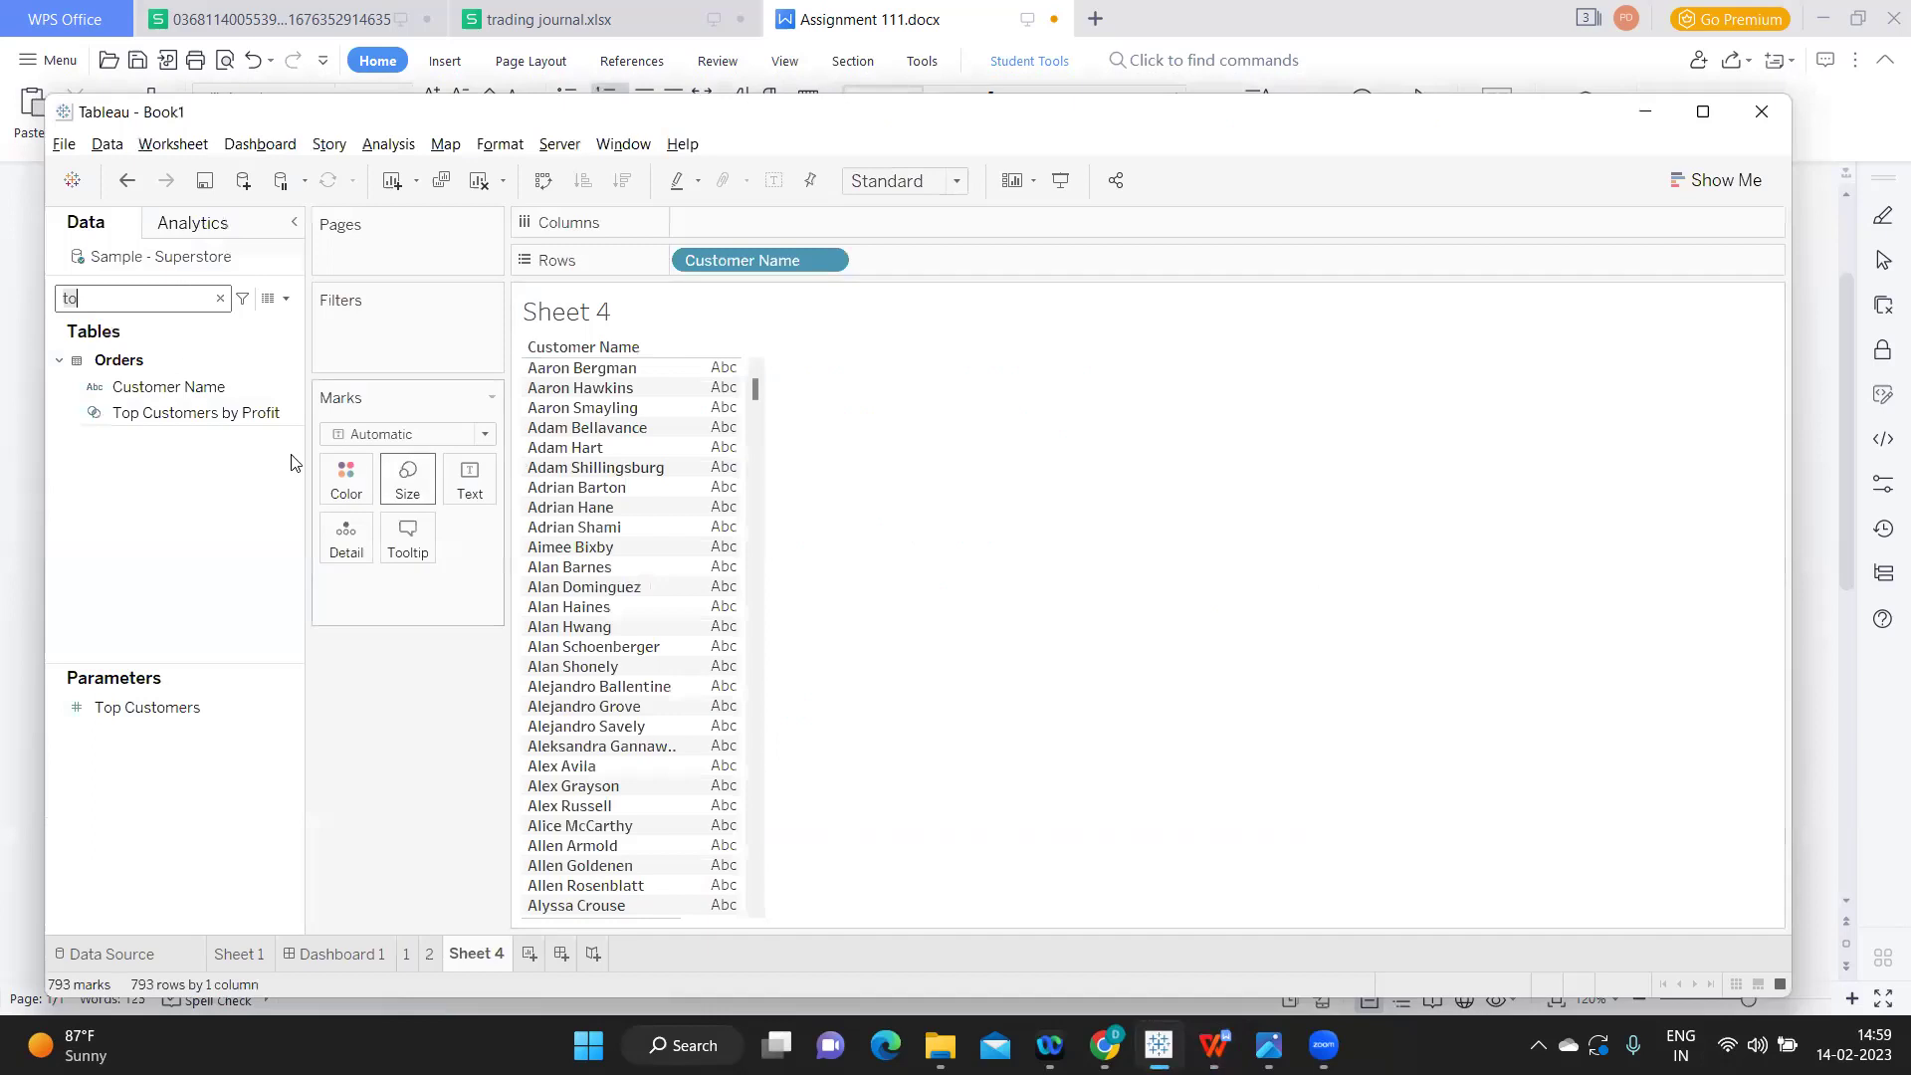
{"action": "left_click", "coordinate": [169, 299]}
{"action": "type", "text": "tosa"}
{"action": "left_click_drag", "start_coordinate": [149, 299], "coordinate": [42, 300]}
{"action": "type", "text": "sa"}
{"action": "left_click_drag", "start_coordinate": [128, 408], "coordinate": [716, 223]}
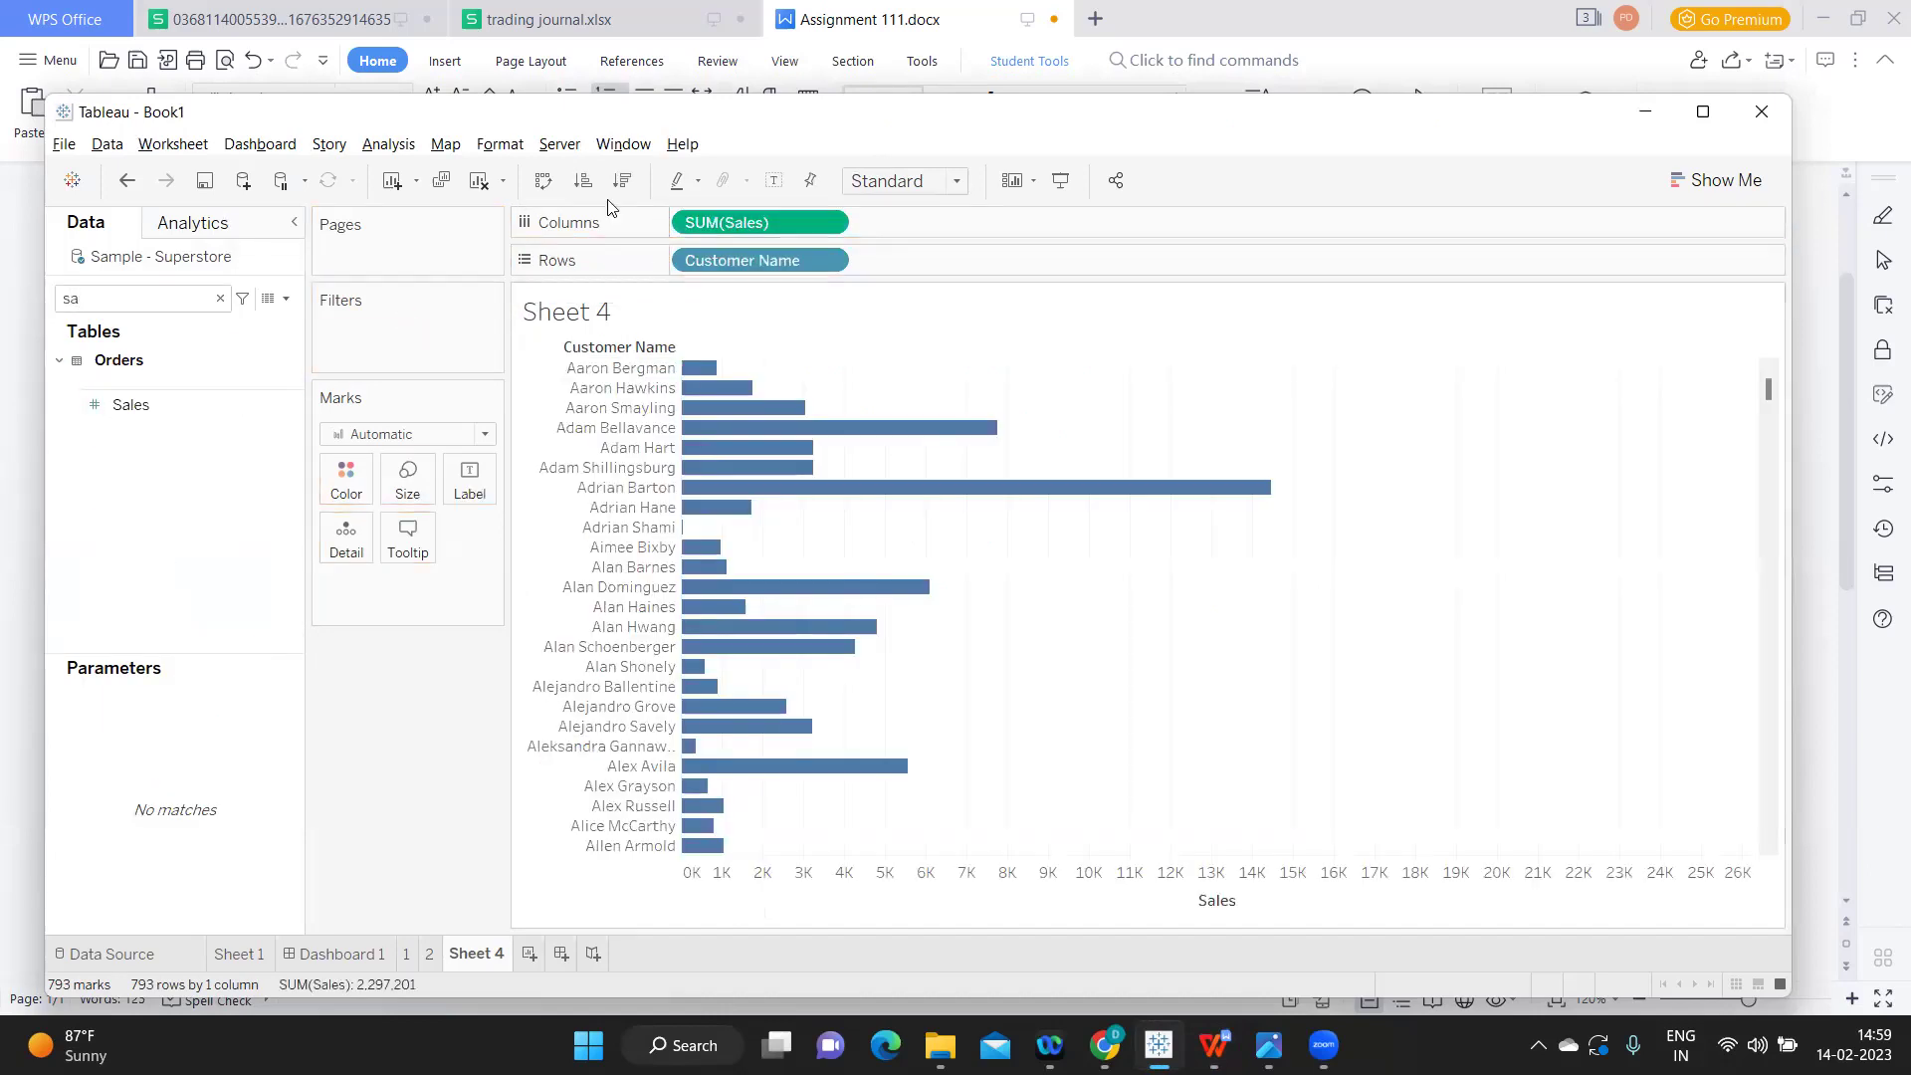
{"action": "left_click", "coordinate": [624, 181]}
- Filter Customer Name to the top 10 by sum of Sales
{"action": "left_click", "coordinate": [220, 299]}
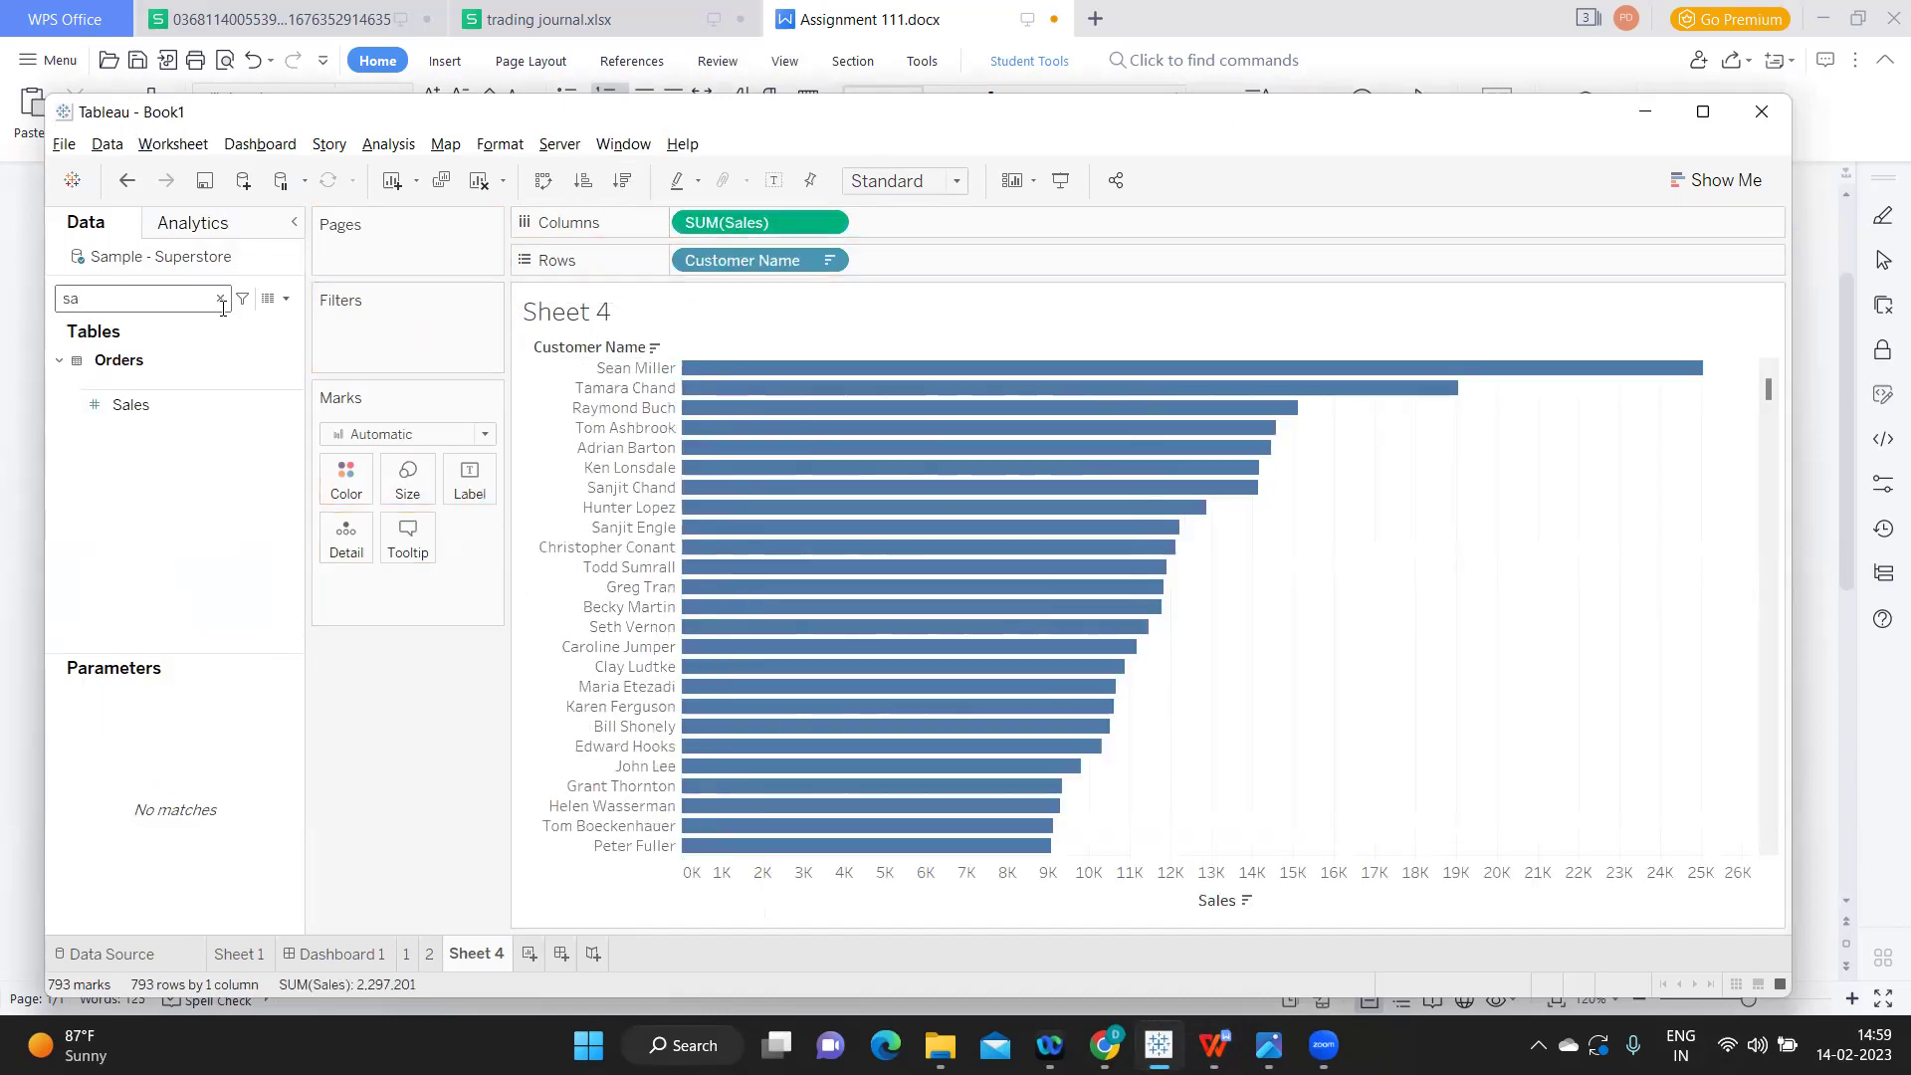
{"action": "left_click_drag", "start_coordinate": [189, 382], "coordinate": [332, 341]}
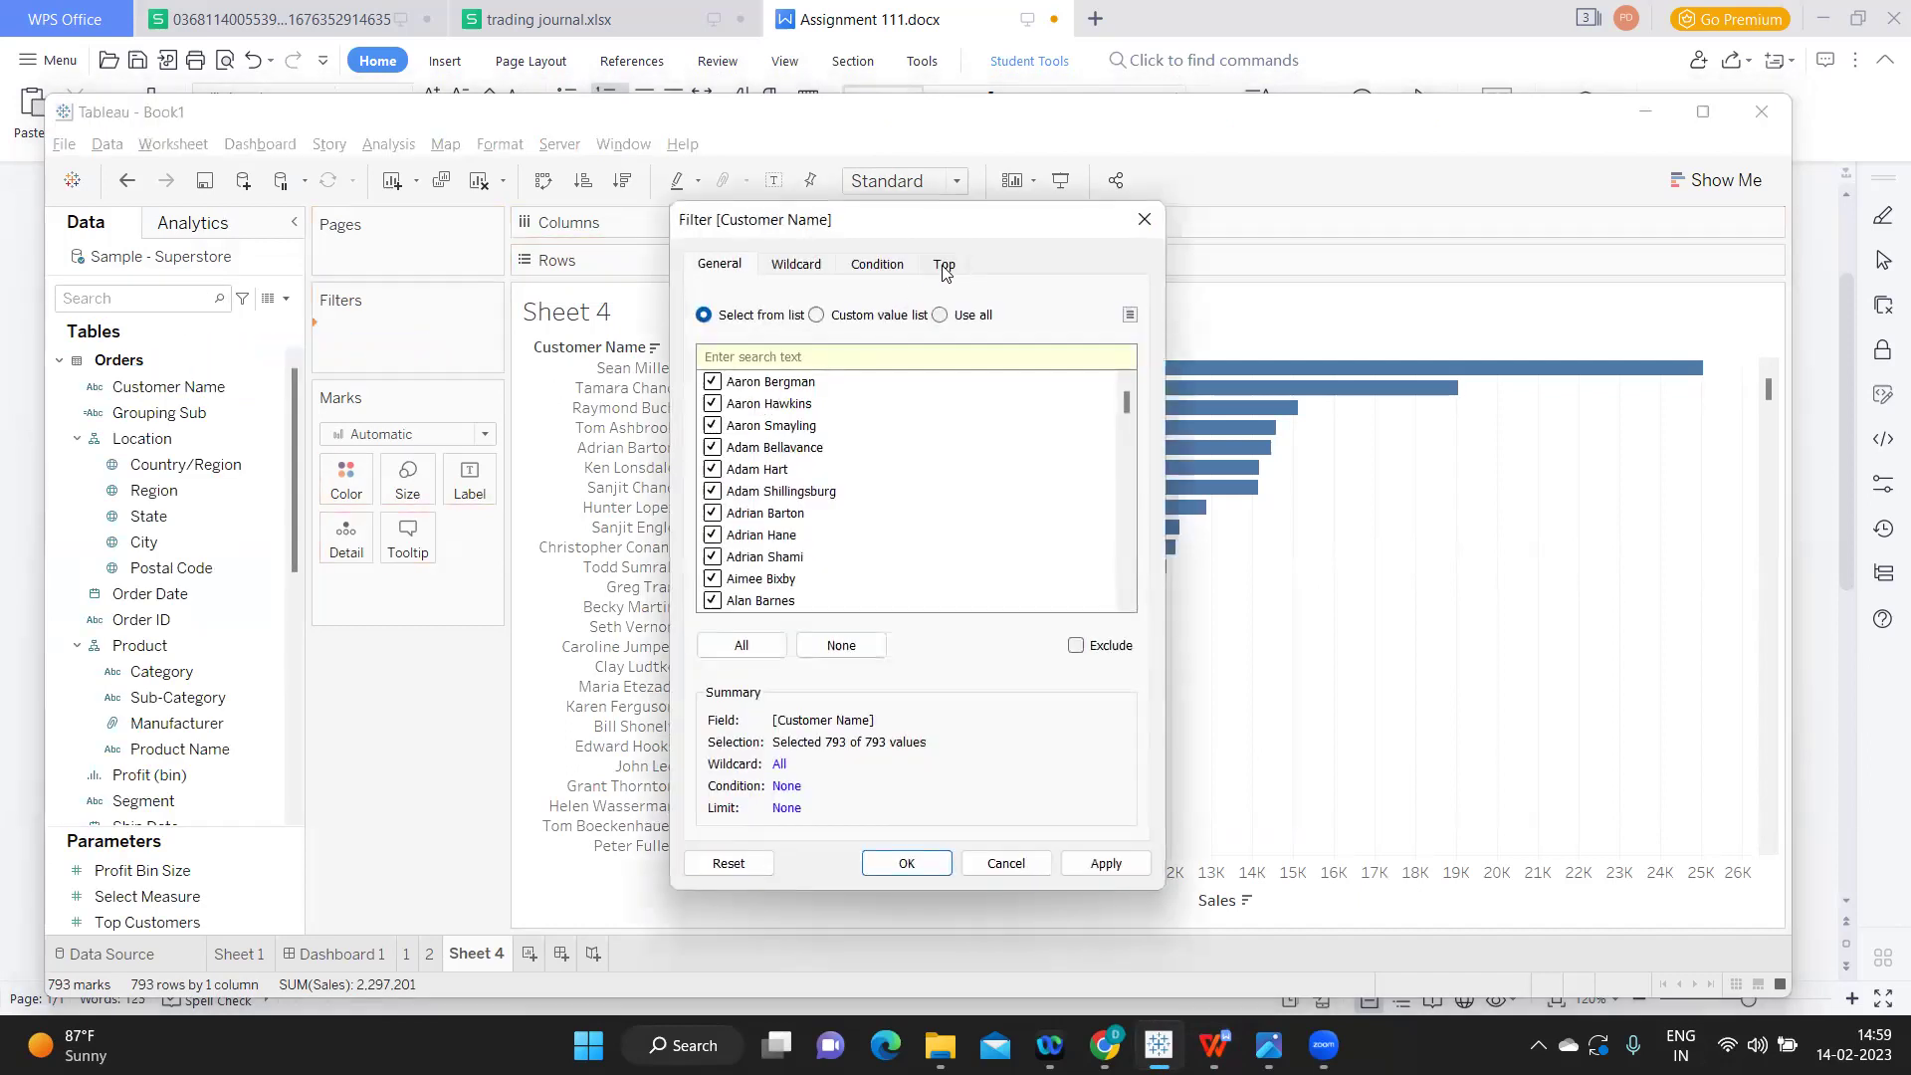
{"action": "left_click", "coordinate": [945, 266]}
{"action": "left_click", "coordinate": [702, 326]}
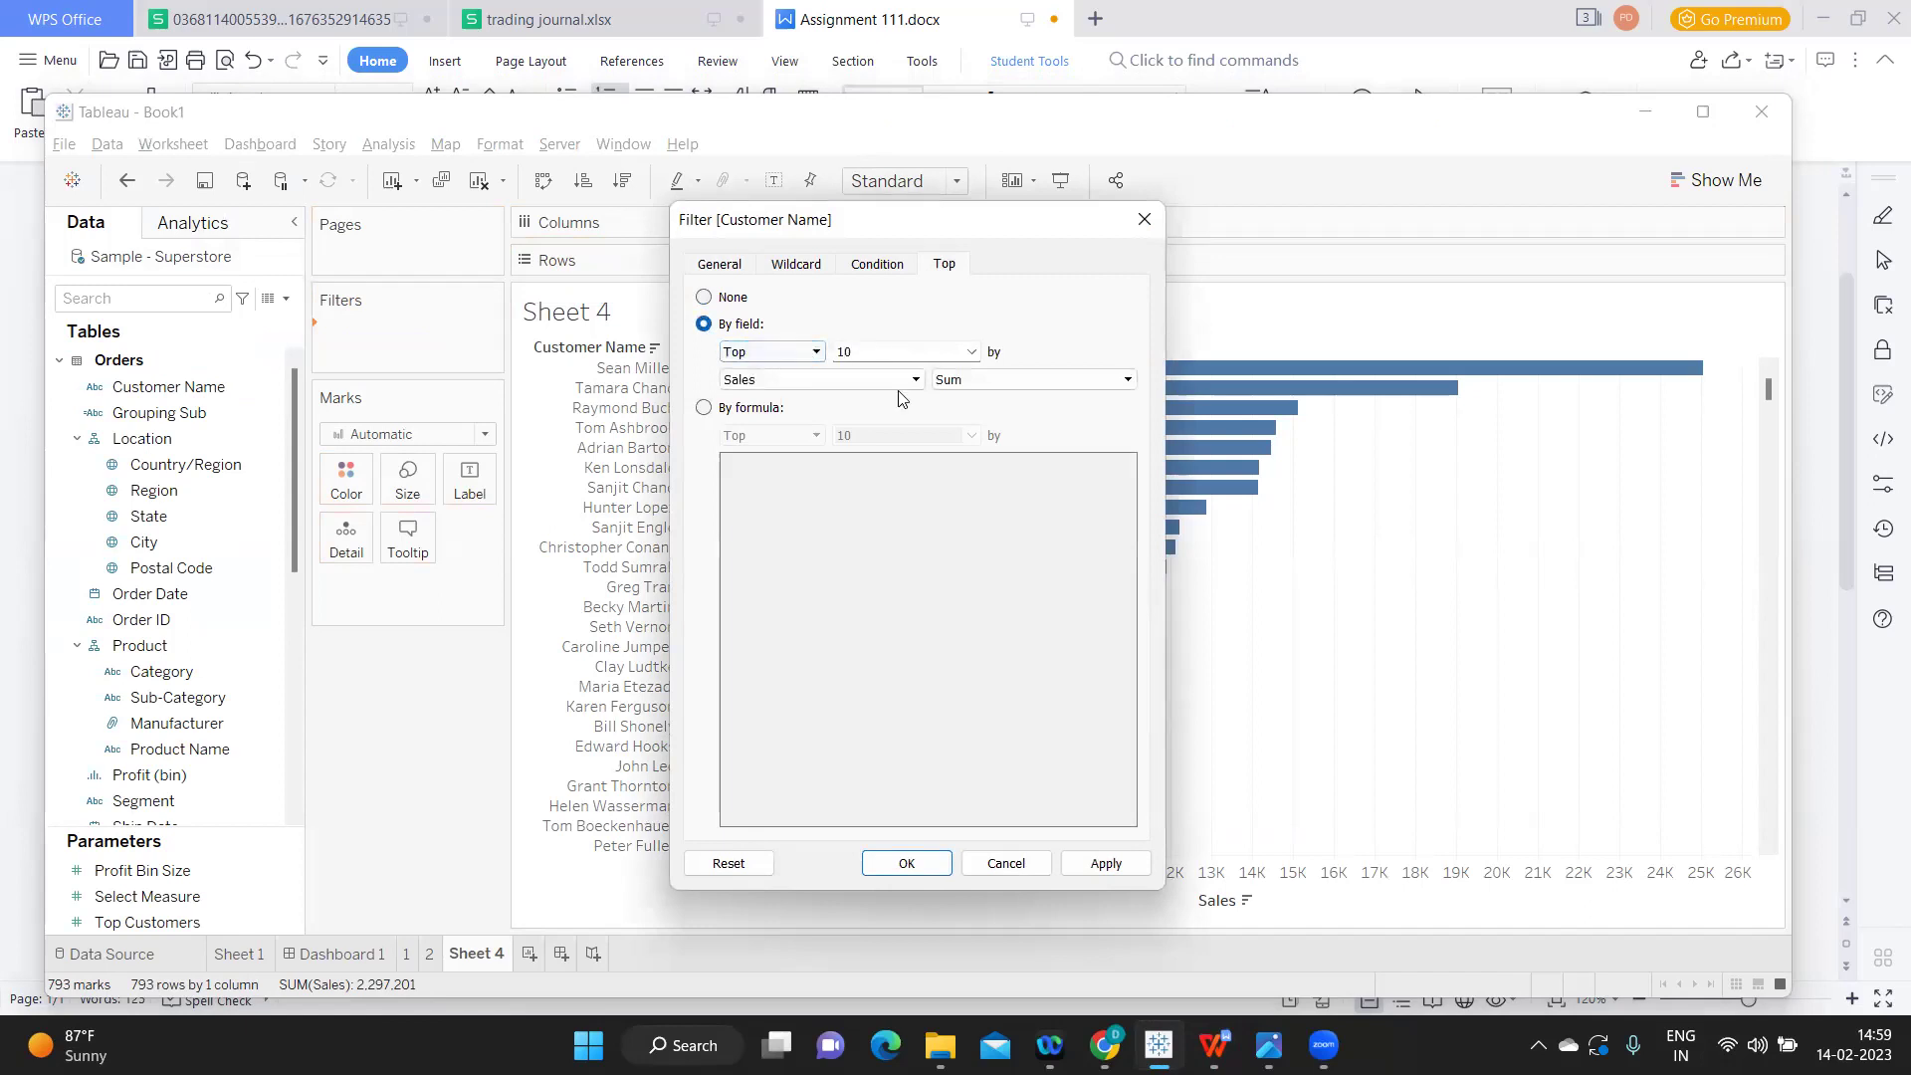
{"action": "left_click", "coordinate": [907, 863]}
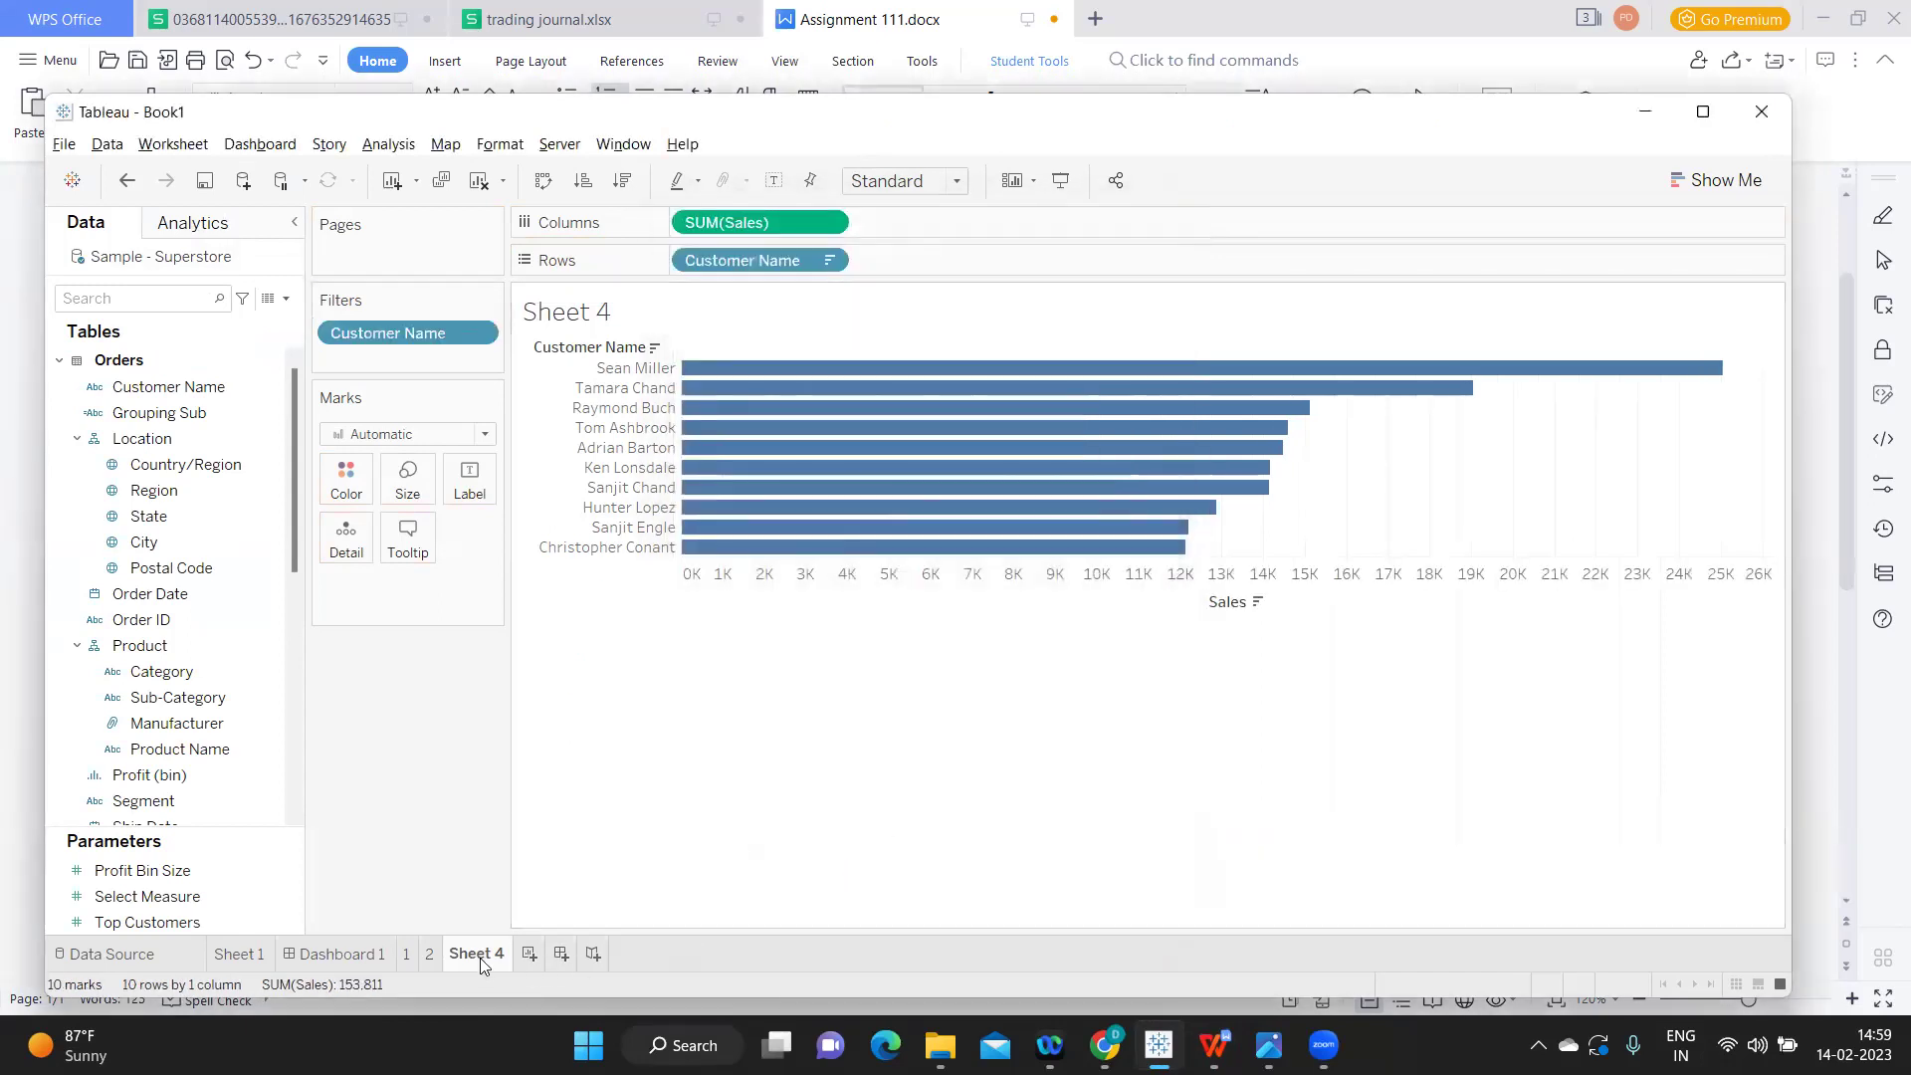
- Rename Sheet 4 as 3, and highlight "Top 10 Worst products" in the assignment document
{"action": "type", "text": "3"}
{"action": "key", "text": "Return"}
{"action": "key", "text": "alt+Tab"}
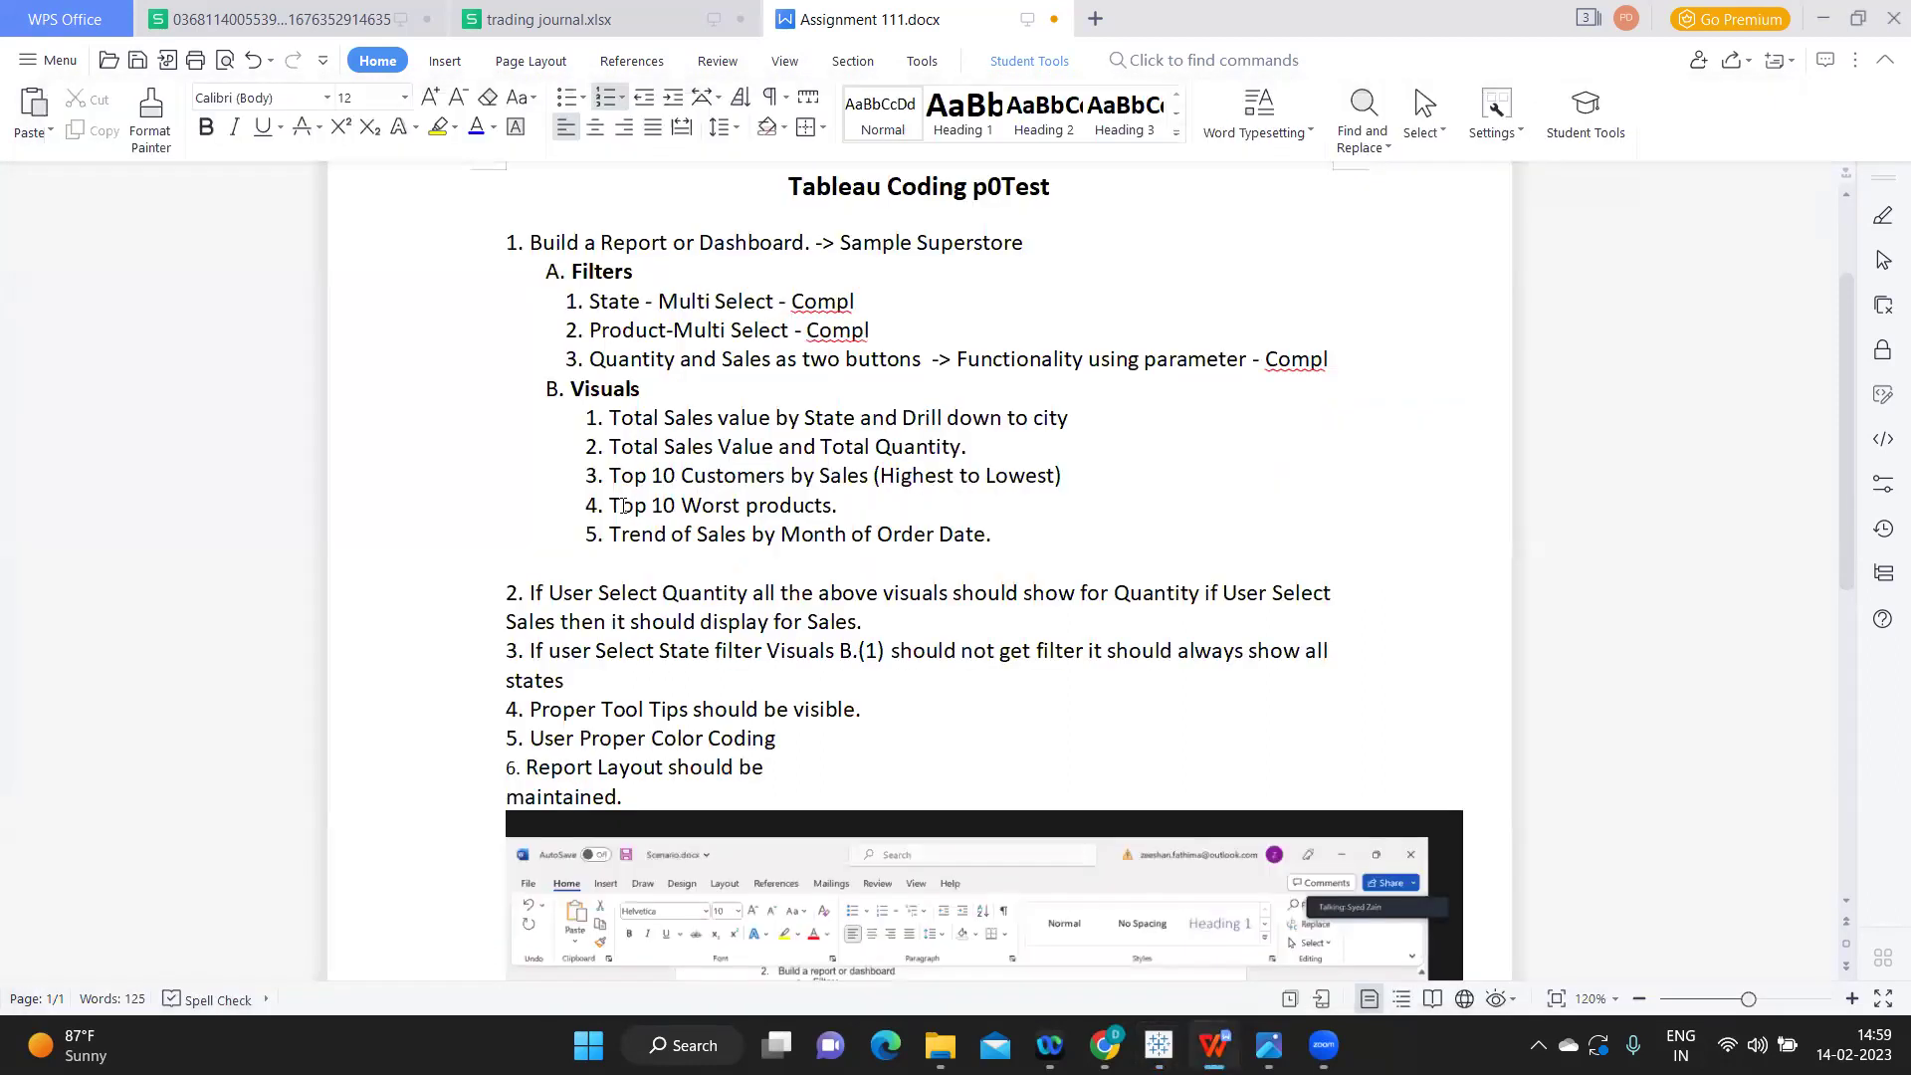
{"action": "left_click_drag", "start_coordinate": [610, 510], "coordinate": [831, 508]}
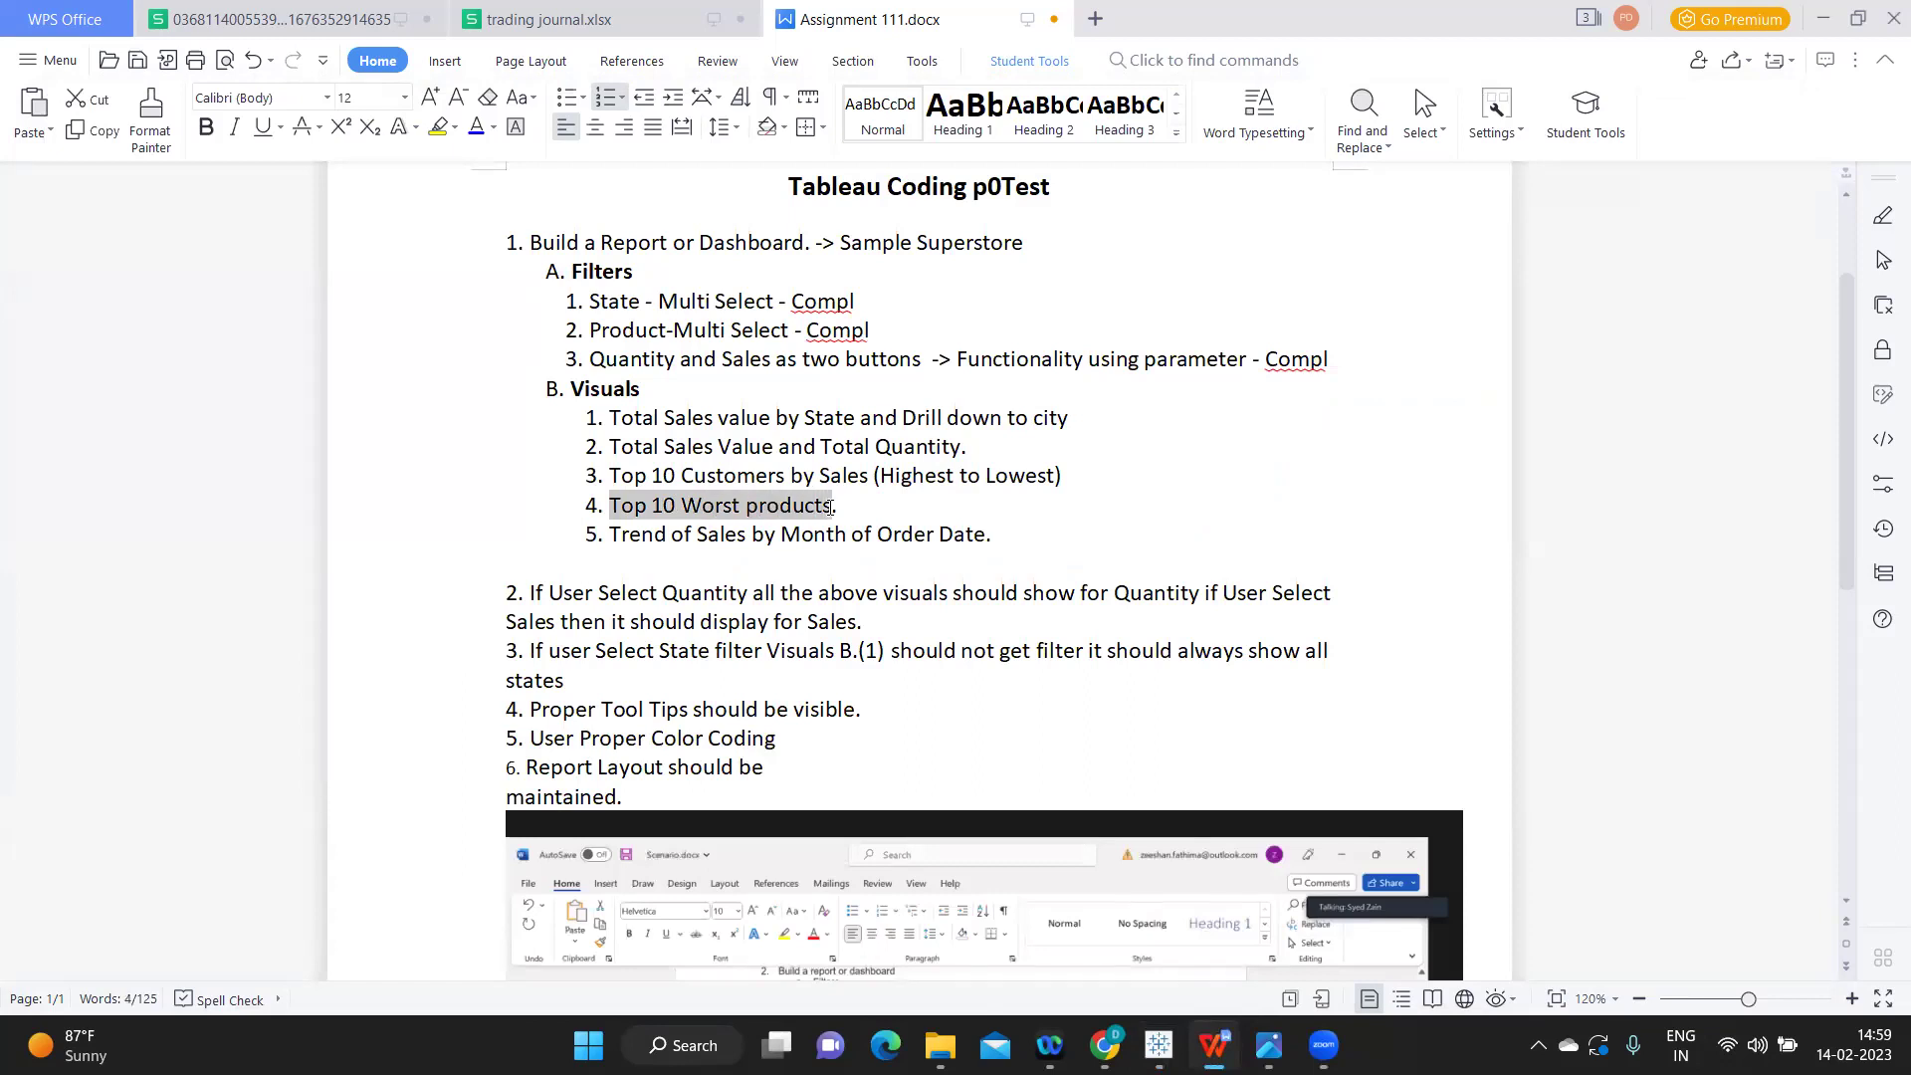
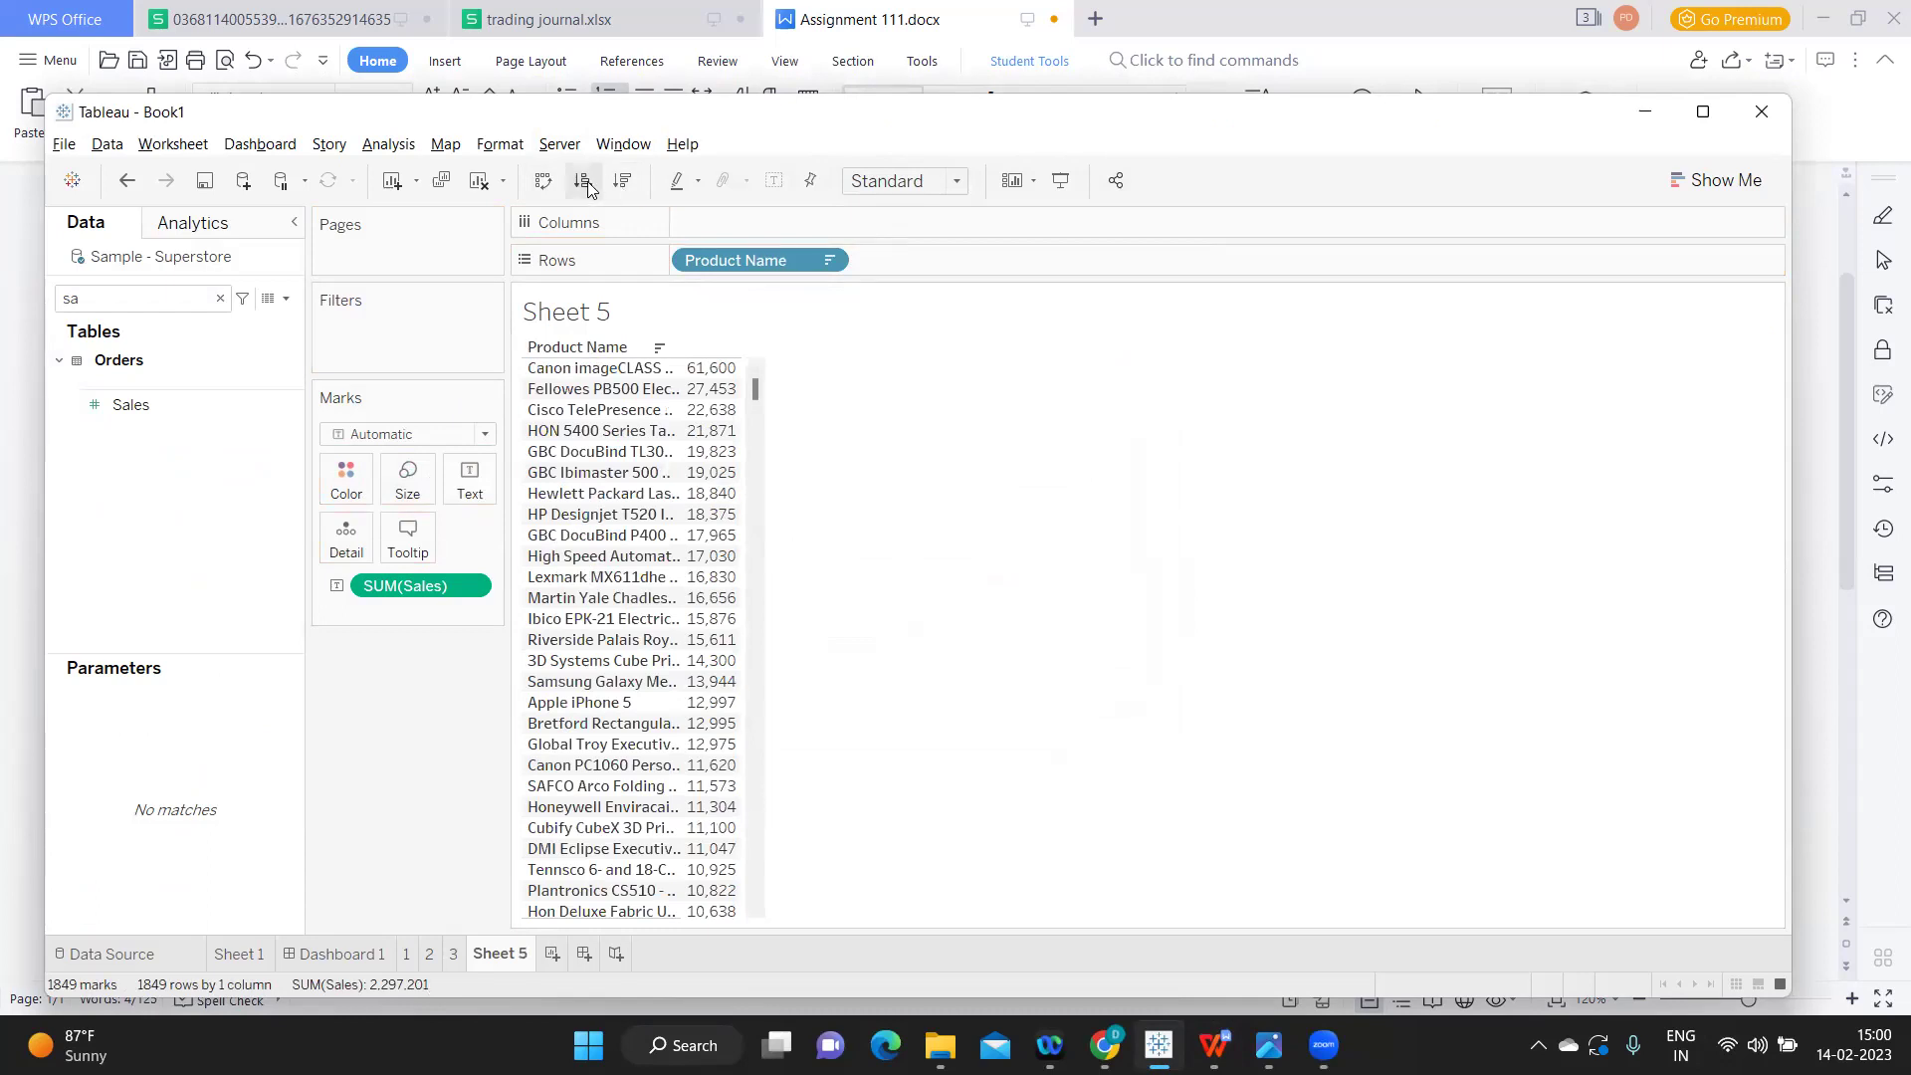
- Sort the products in Sheet 5 in ascending order of sales and remove SUM(Sales) from the marks
{"action": "left_click", "coordinate": [584, 180]}
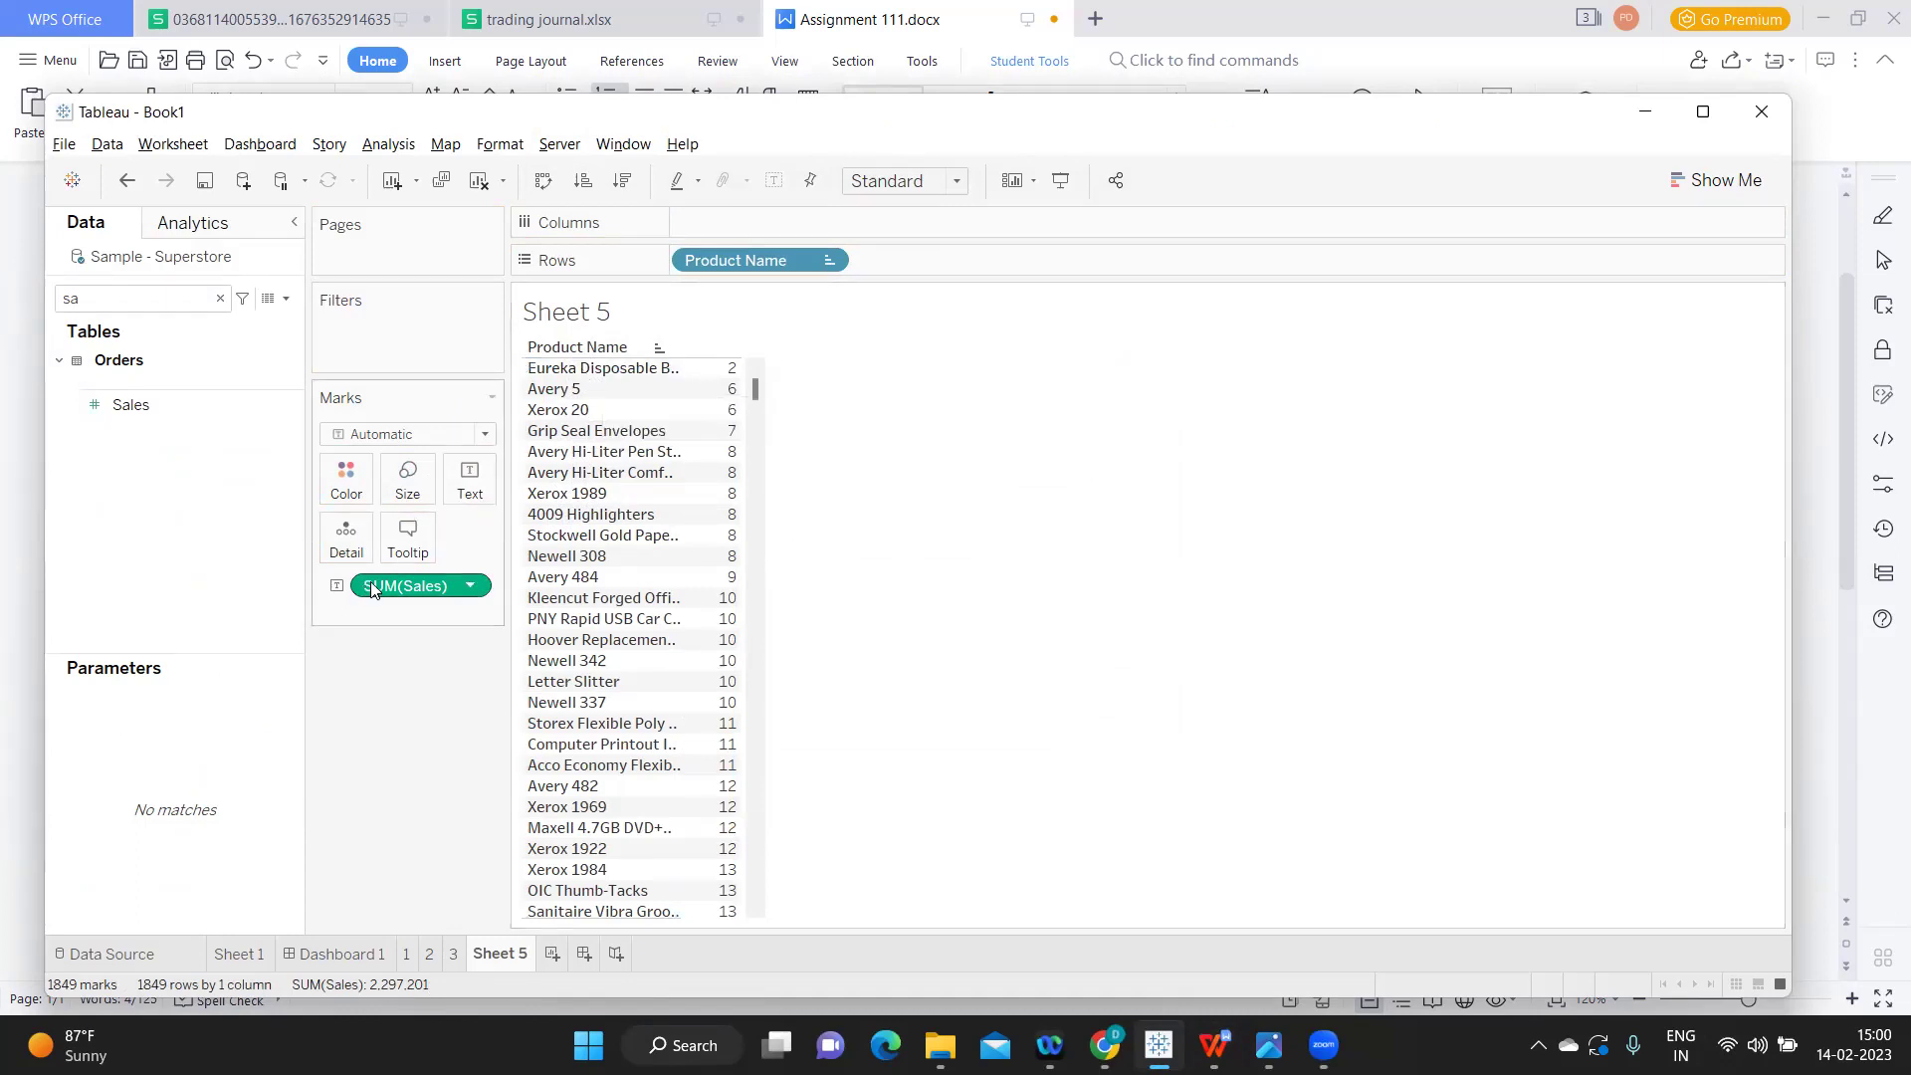
{"action": "left_click_drag", "start_coordinate": [375, 594], "coordinate": [400, 669]}
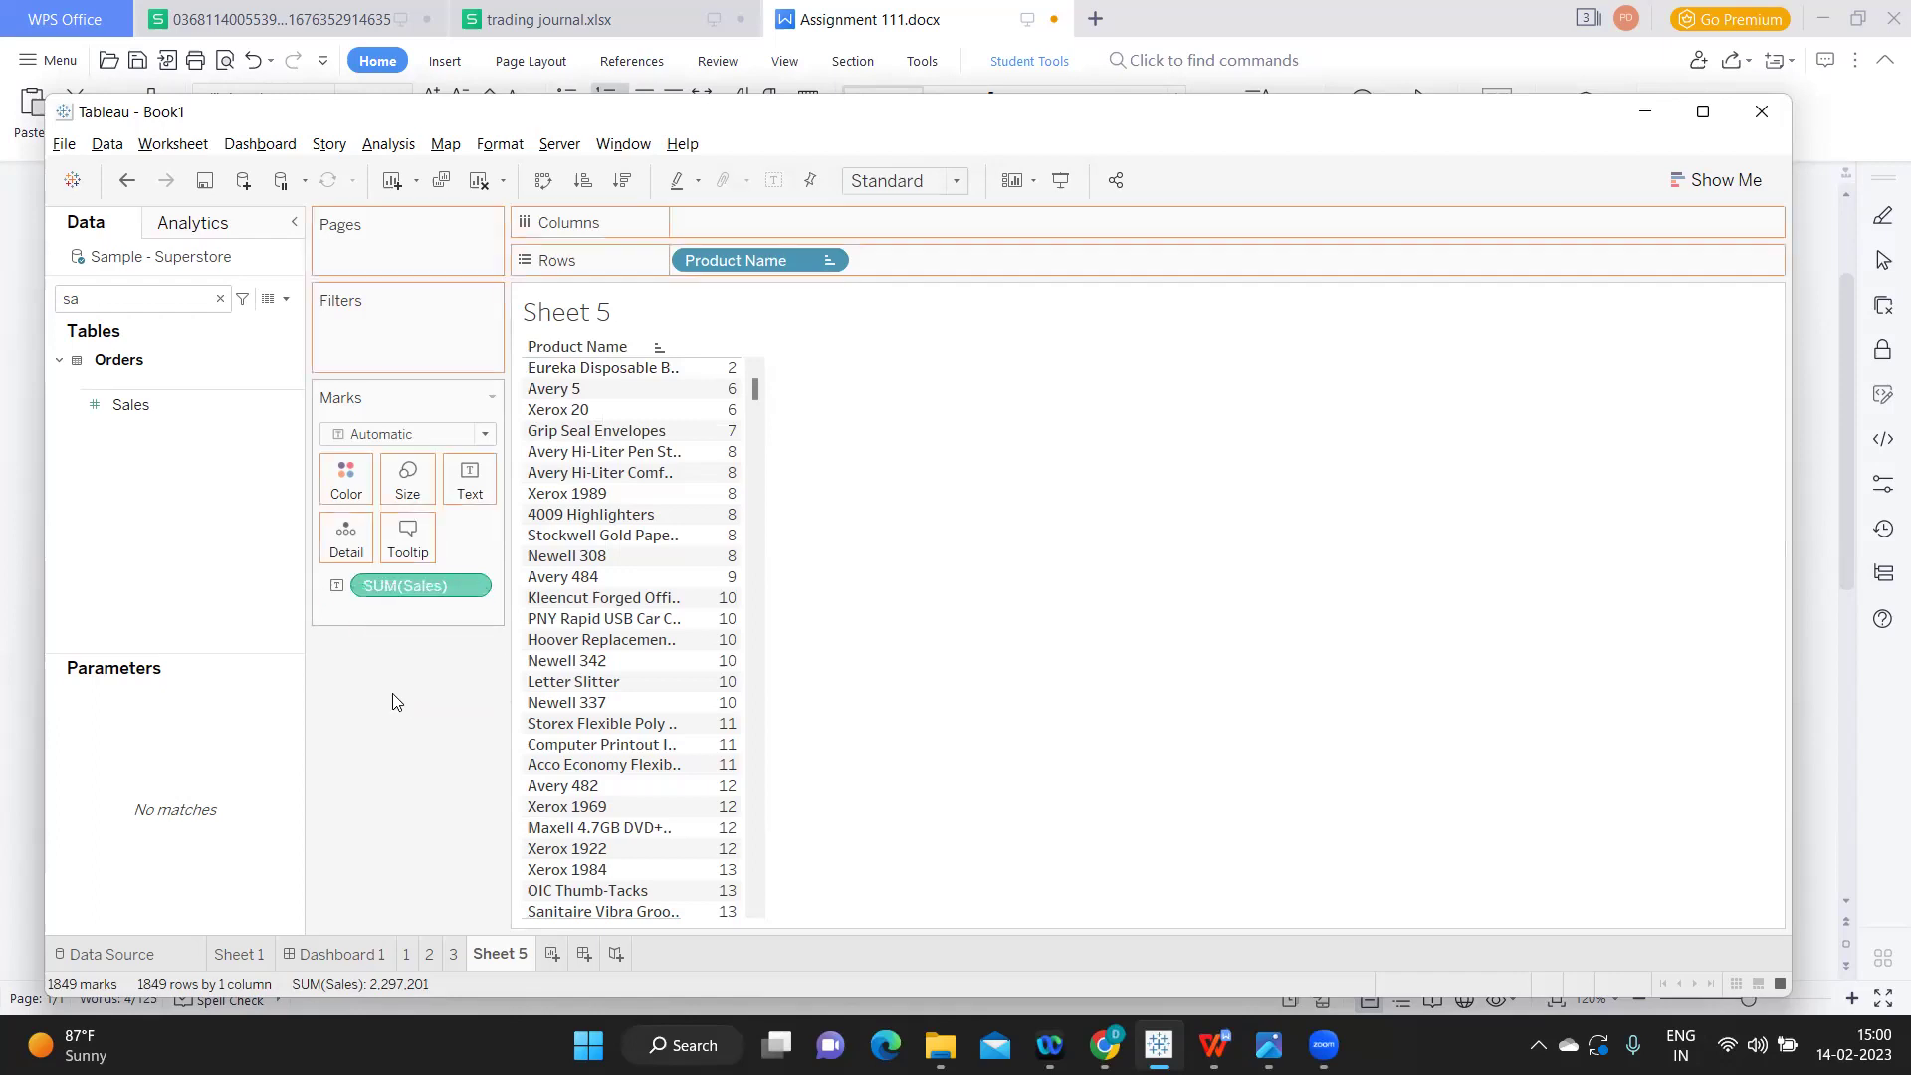
- Show Order ID as the text mark for each product and change it to a distinct count
{"action": "left_click", "coordinate": [220, 298]}
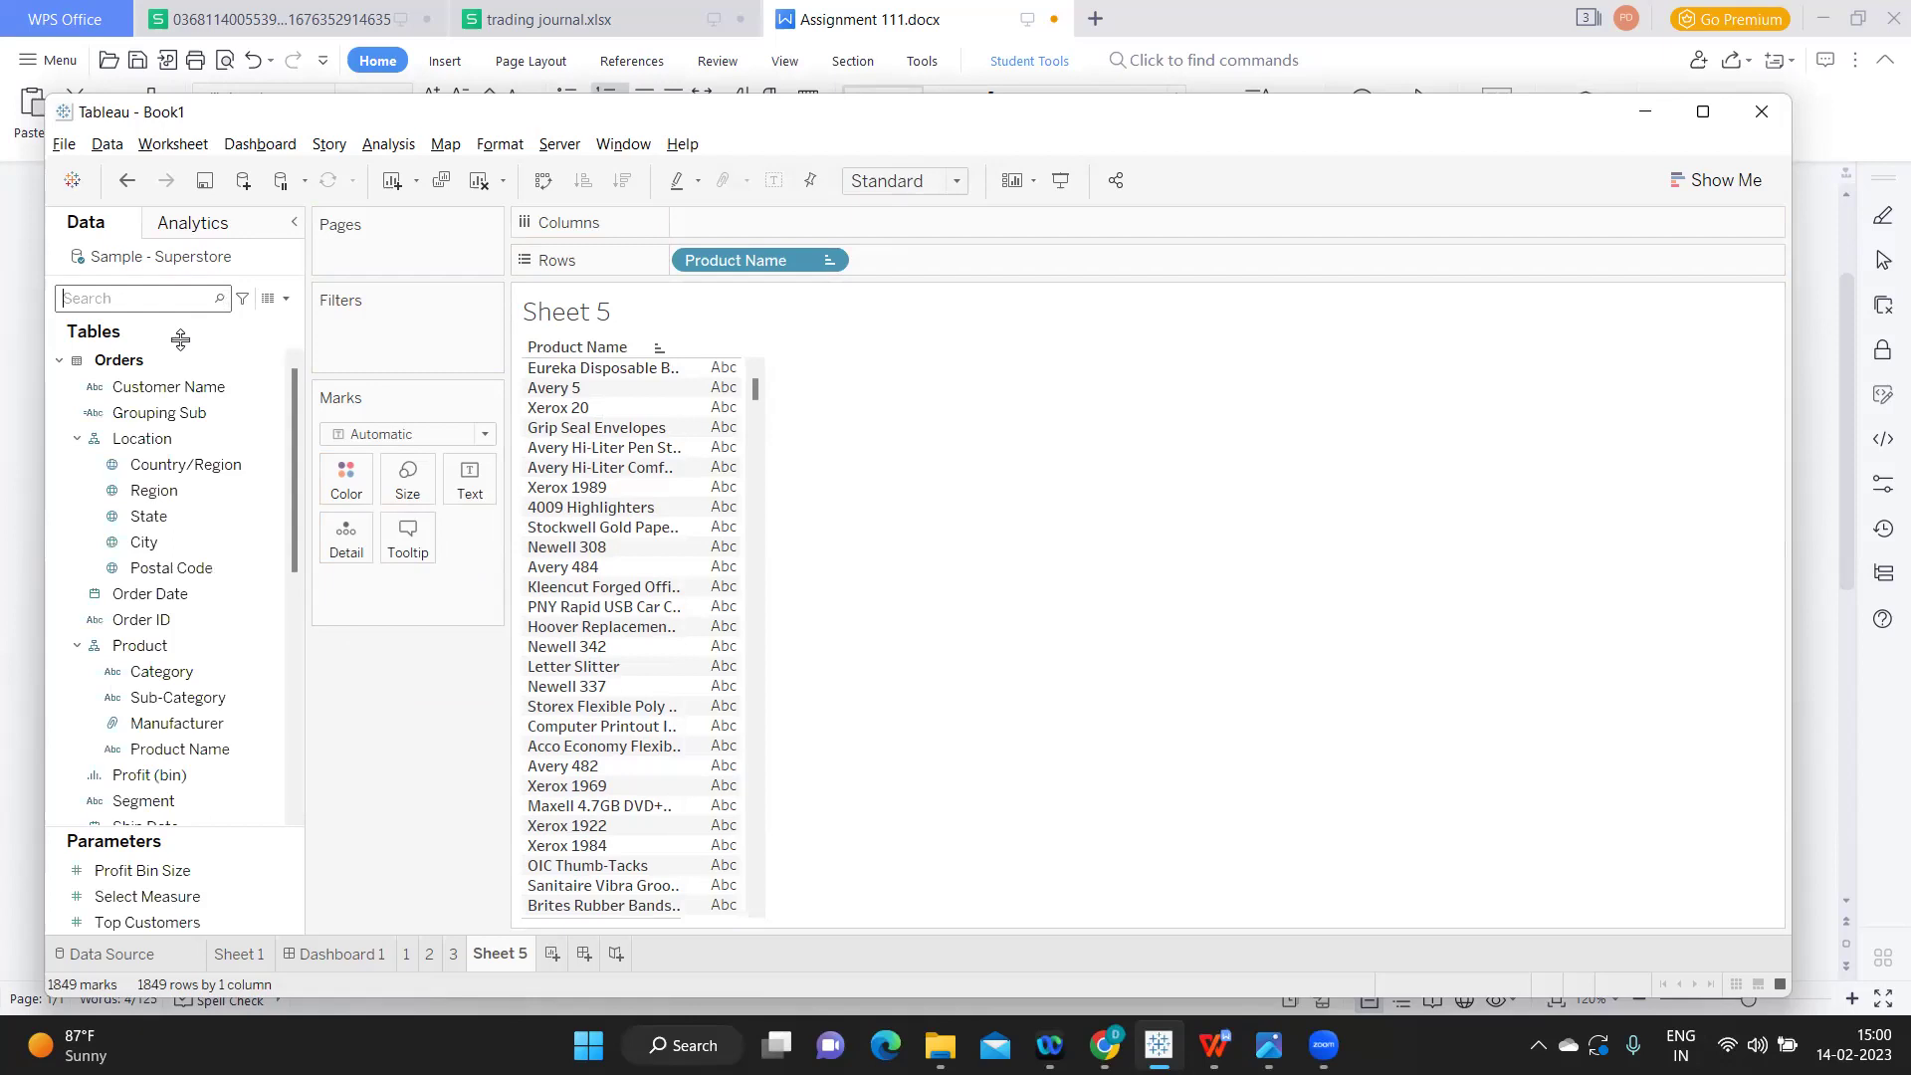
{"action": "left_click", "coordinate": [134, 620]}
{"action": "left_click_drag", "start_coordinate": [134, 621], "coordinate": [377, 807]}
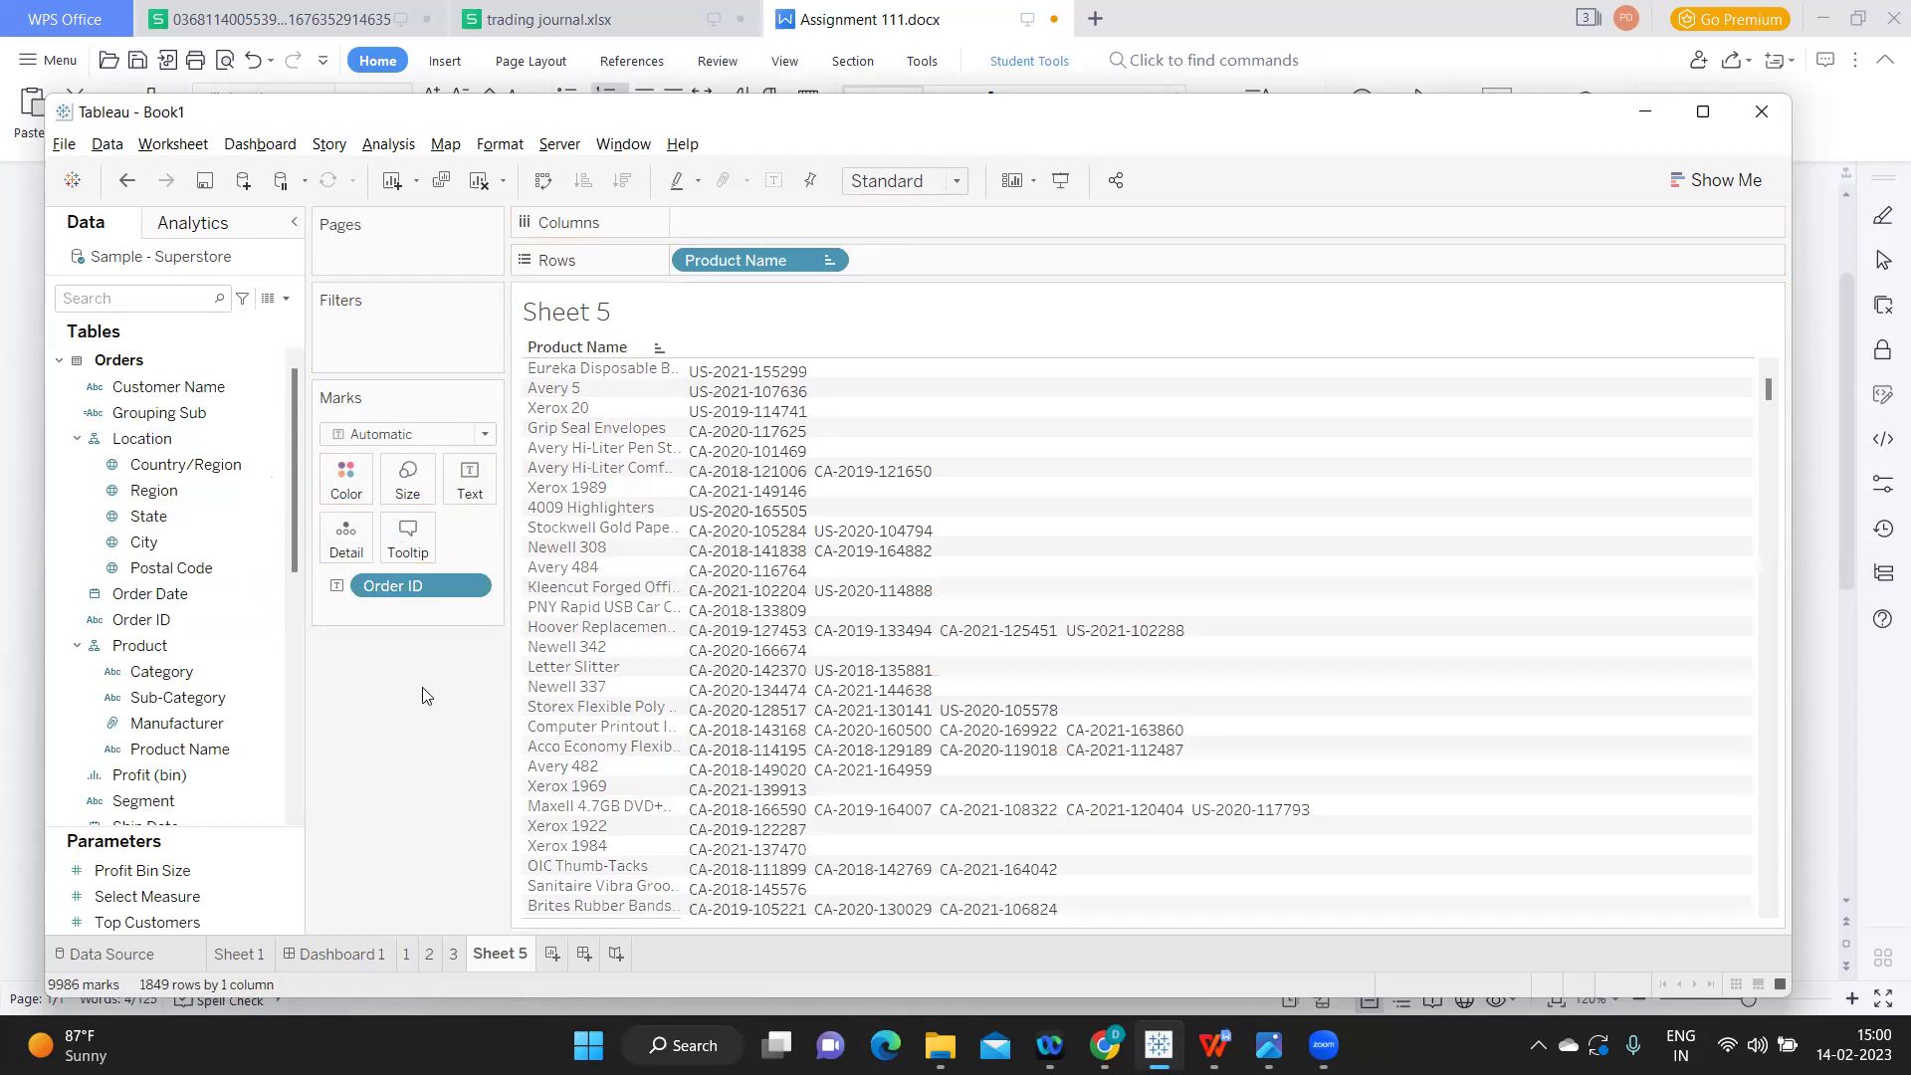
{"action": "left_click", "coordinate": [470, 588]}
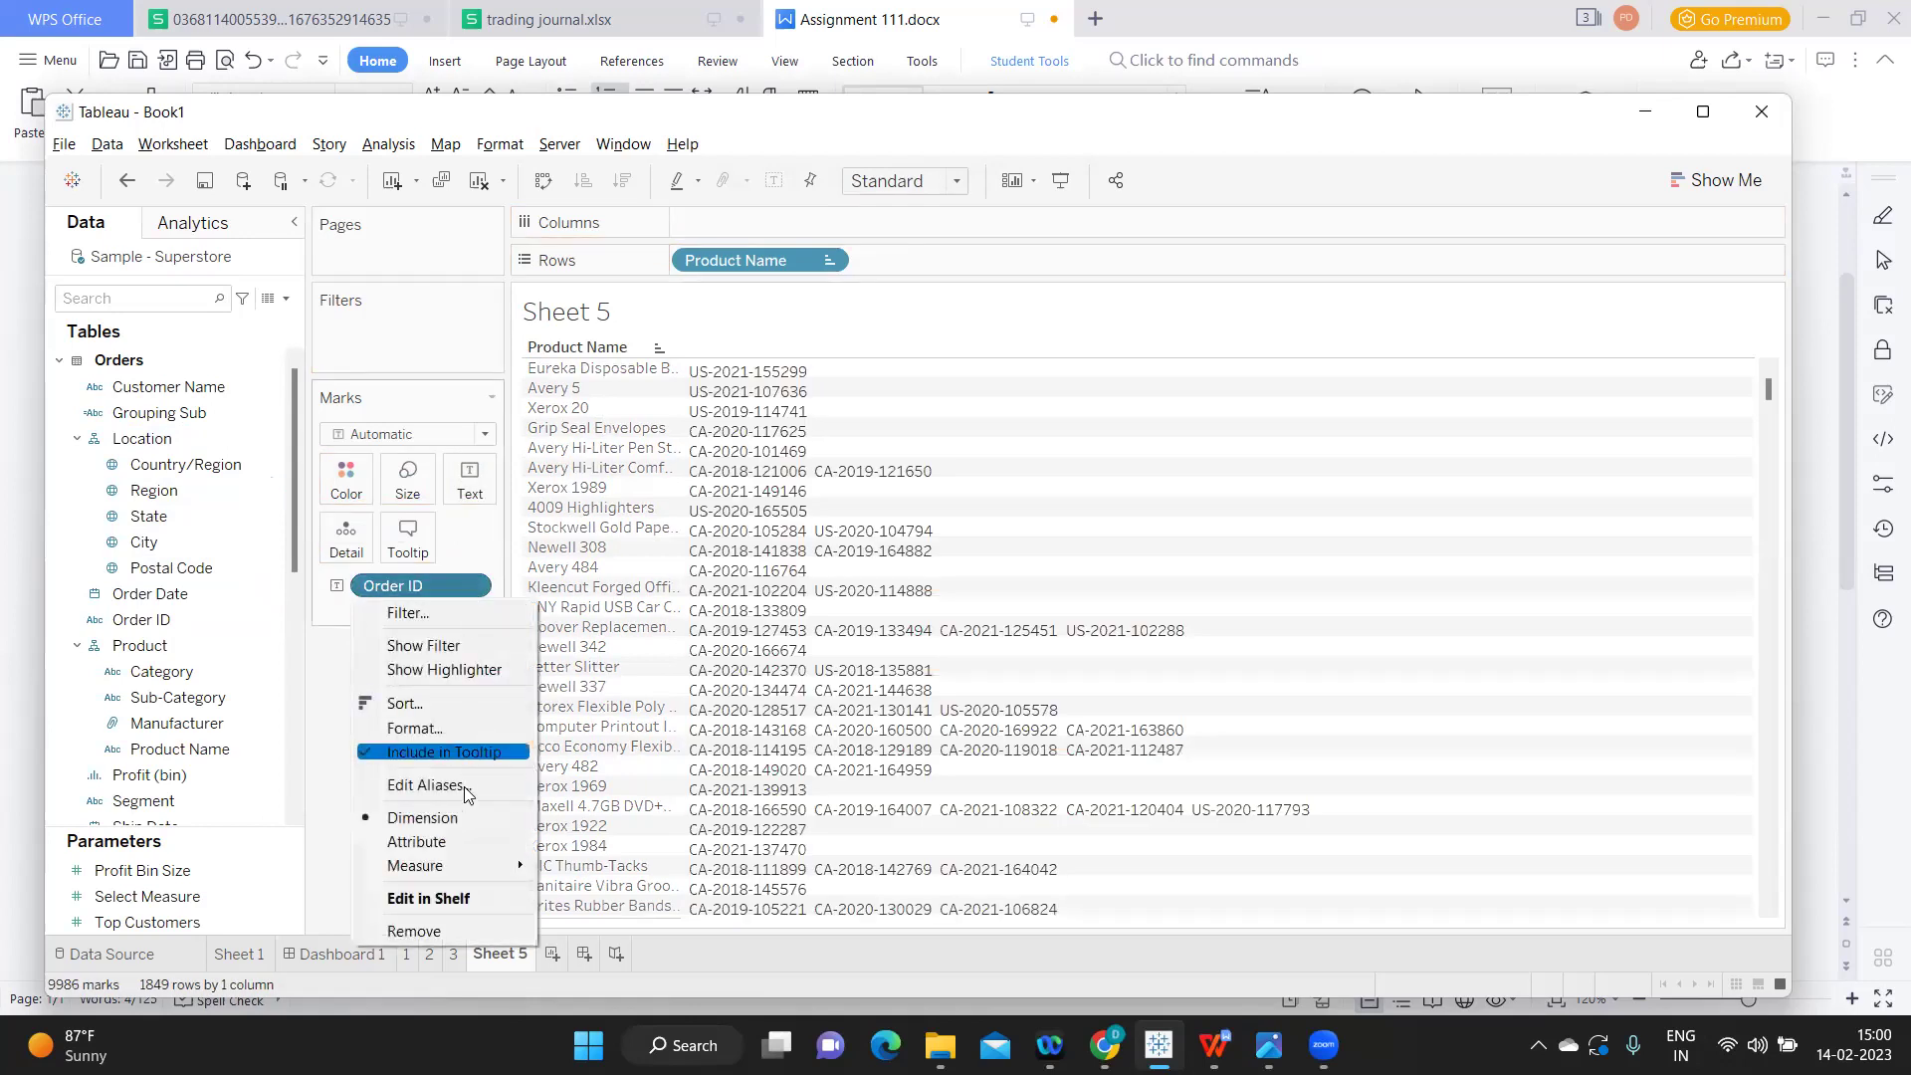
{"action": "mouse_move", "coordinate": [512, 876]}
{"action": "left_click", "coordinate": [617, 941]}
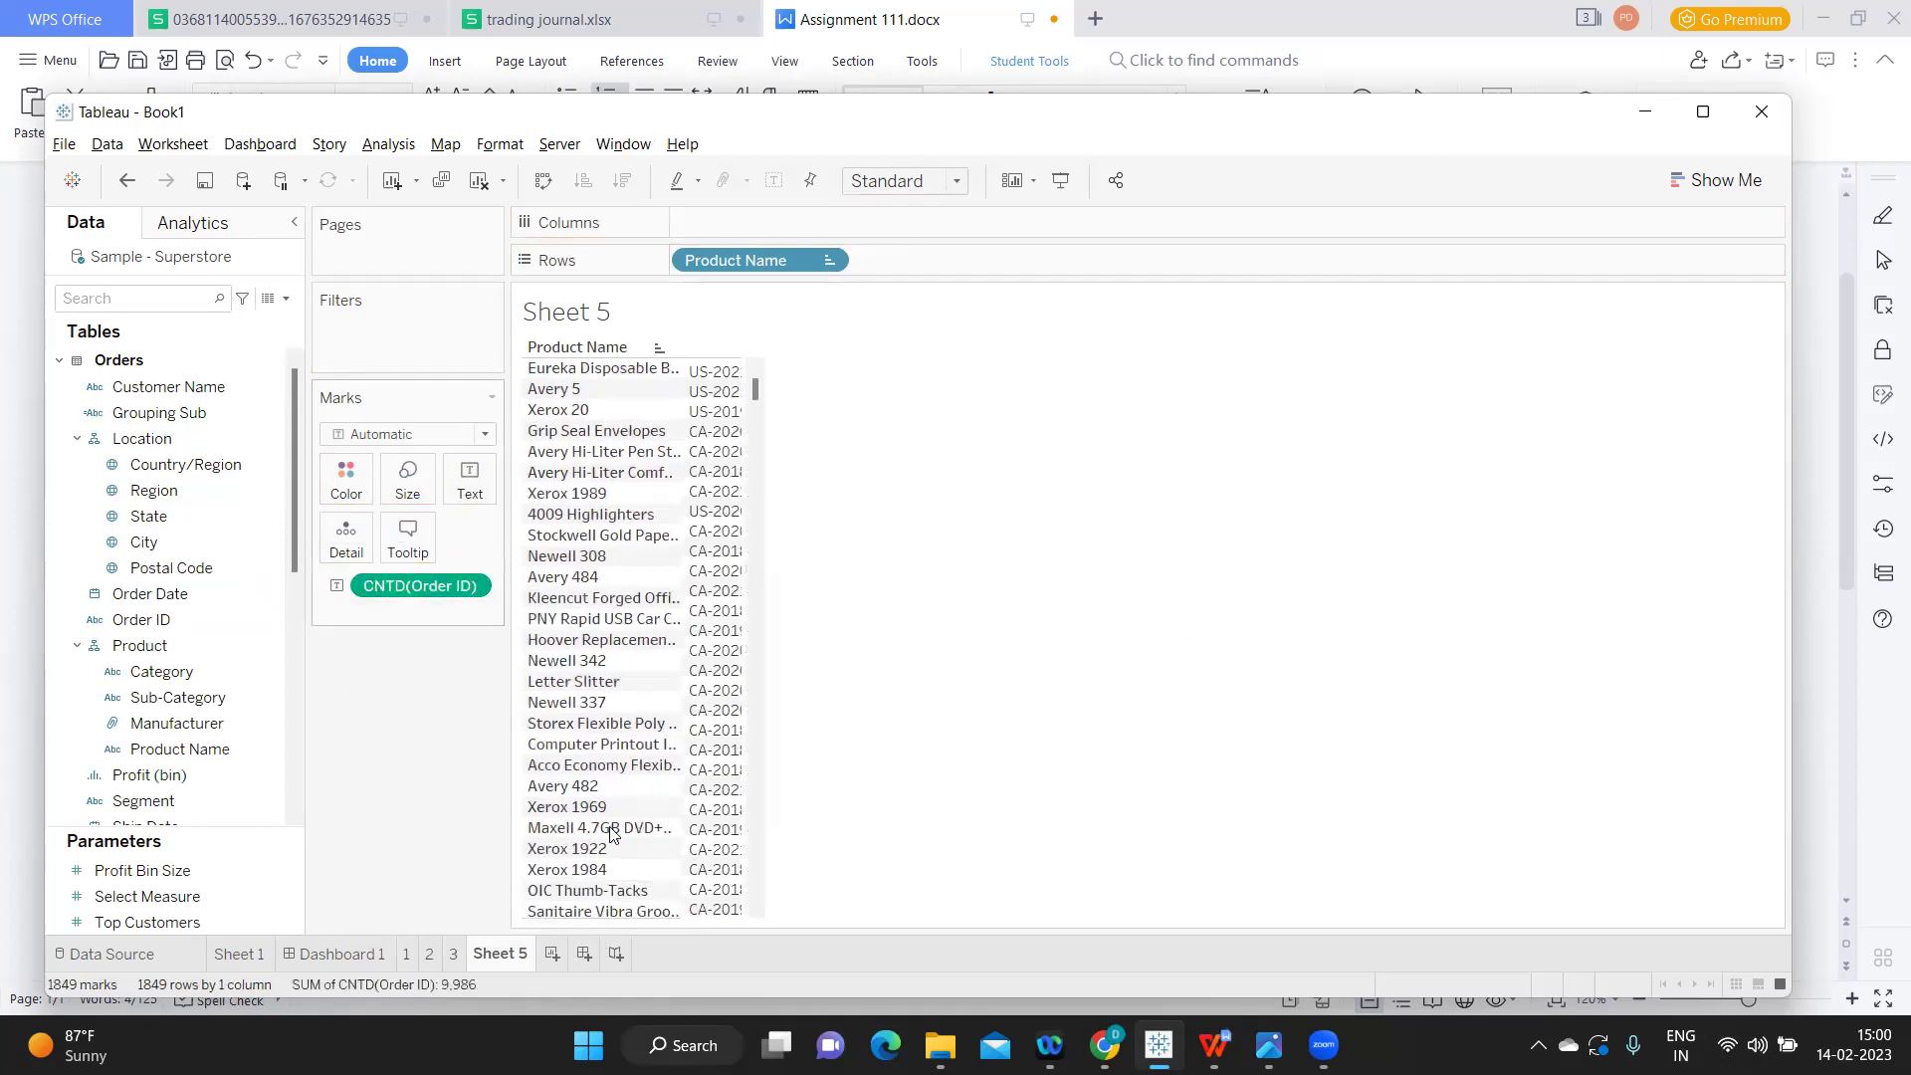
- Sort the products in descending order of distinct order count and inspect the end of the list
{"action": "scroll", "coordinate": [714, 535], "scroll_direction": "down", "scroll_amount": 7}
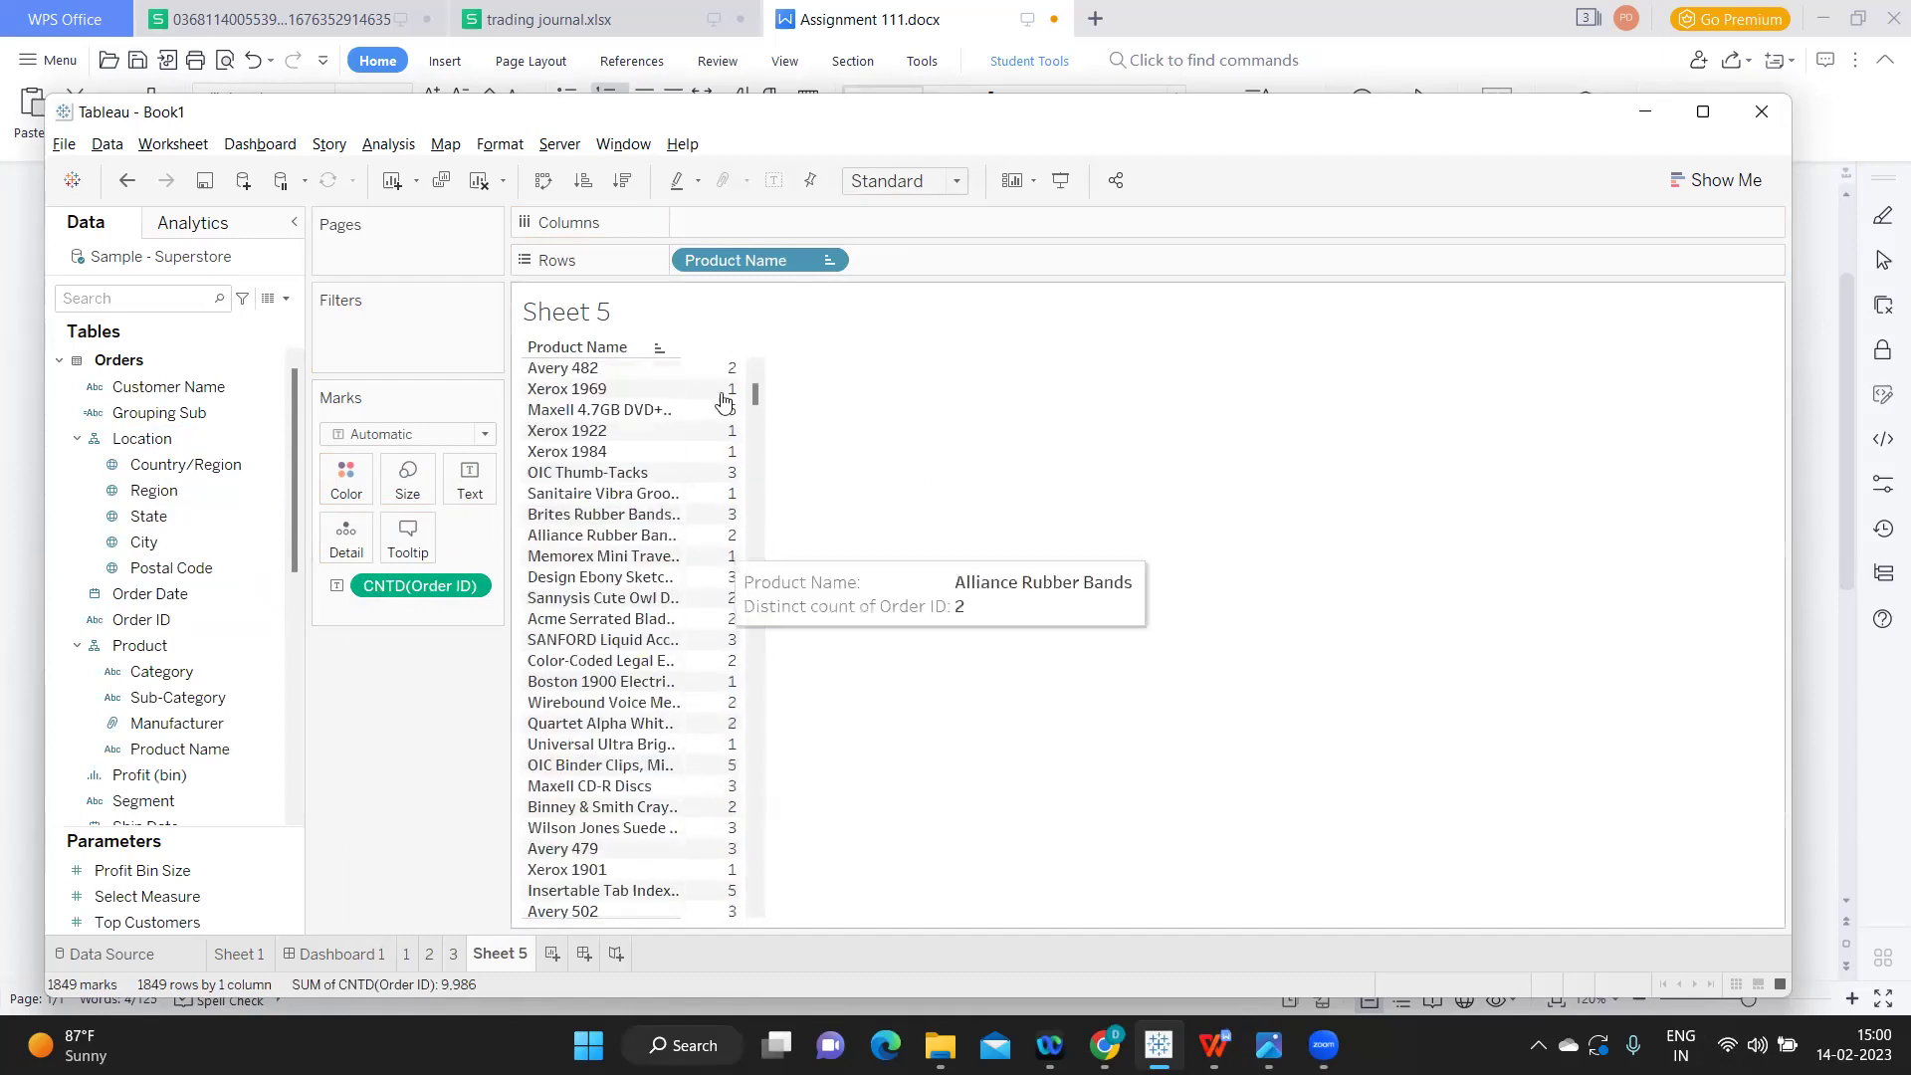
{"action": "left_click", "coordinate": [631, 183]}
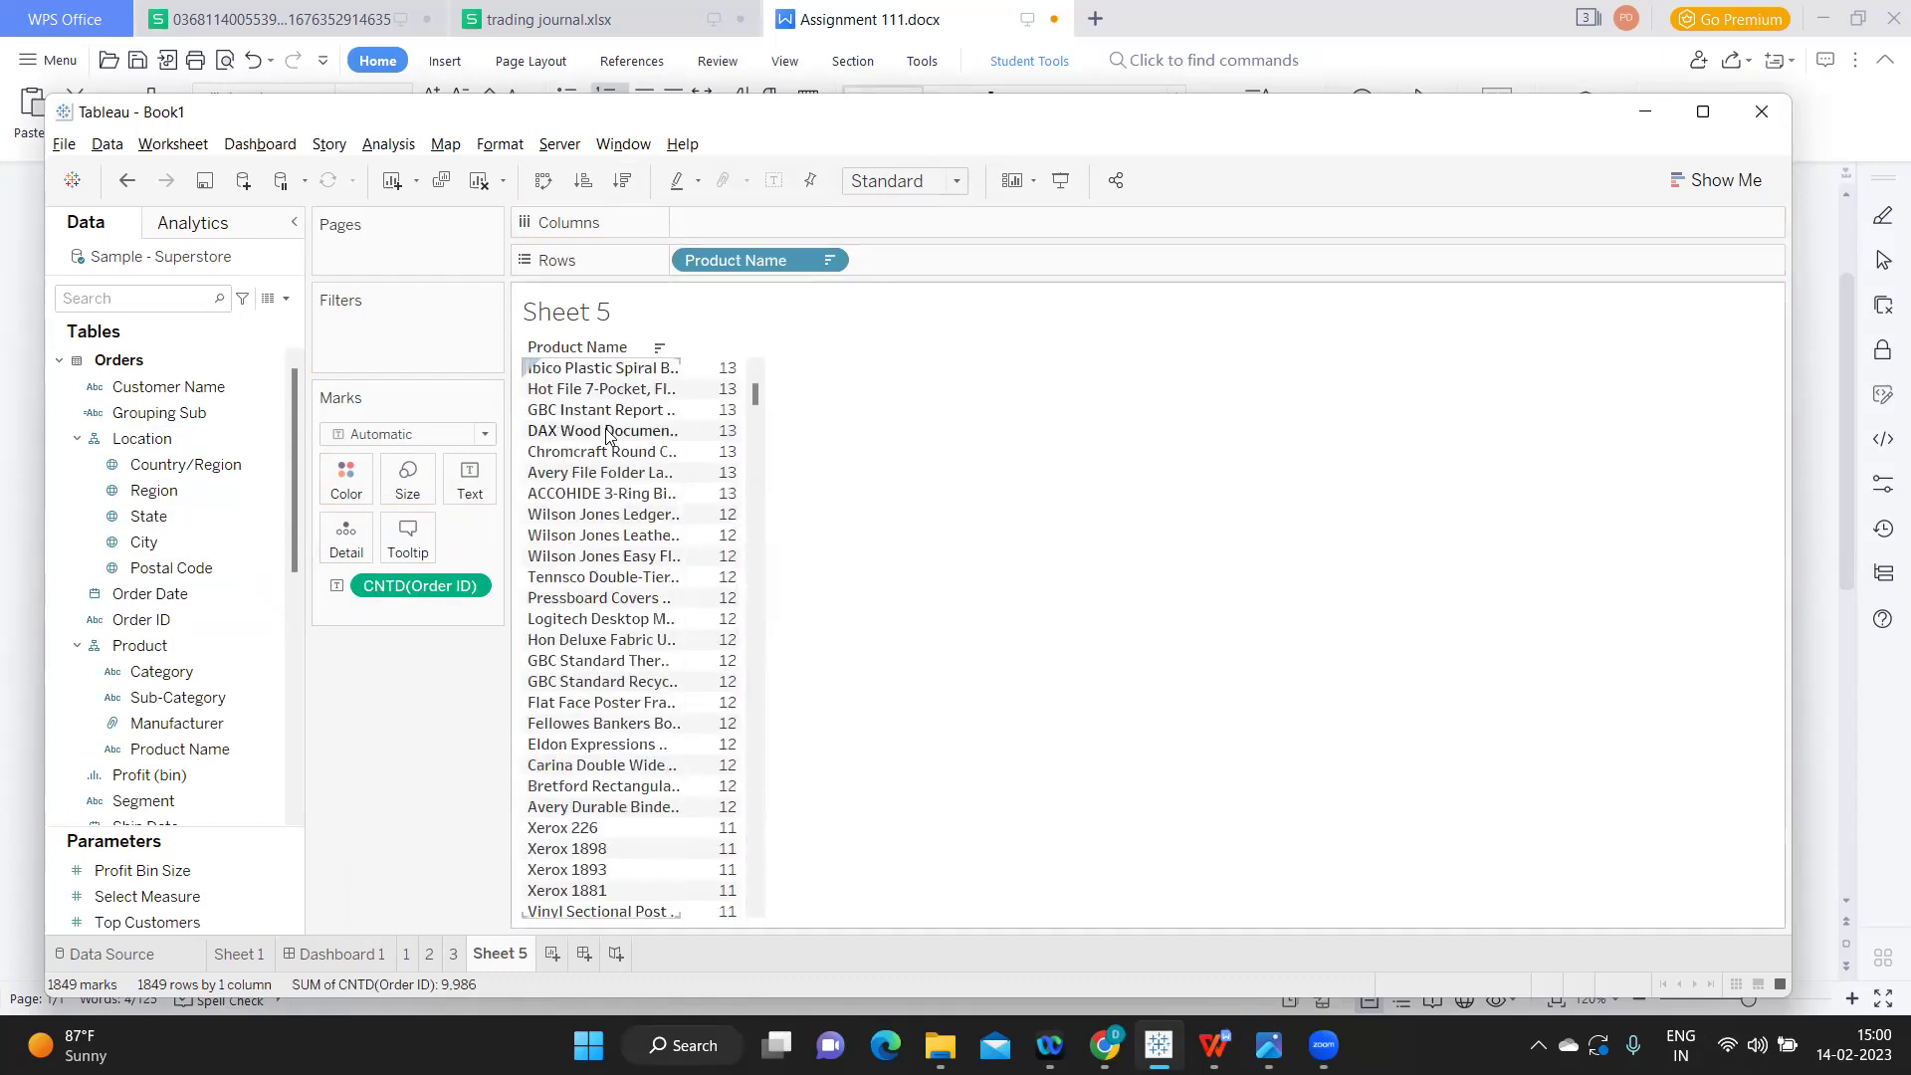
{"action": "left_click_drag", "start_coordinate": [753, 398], "coordinate": [744, 983]}
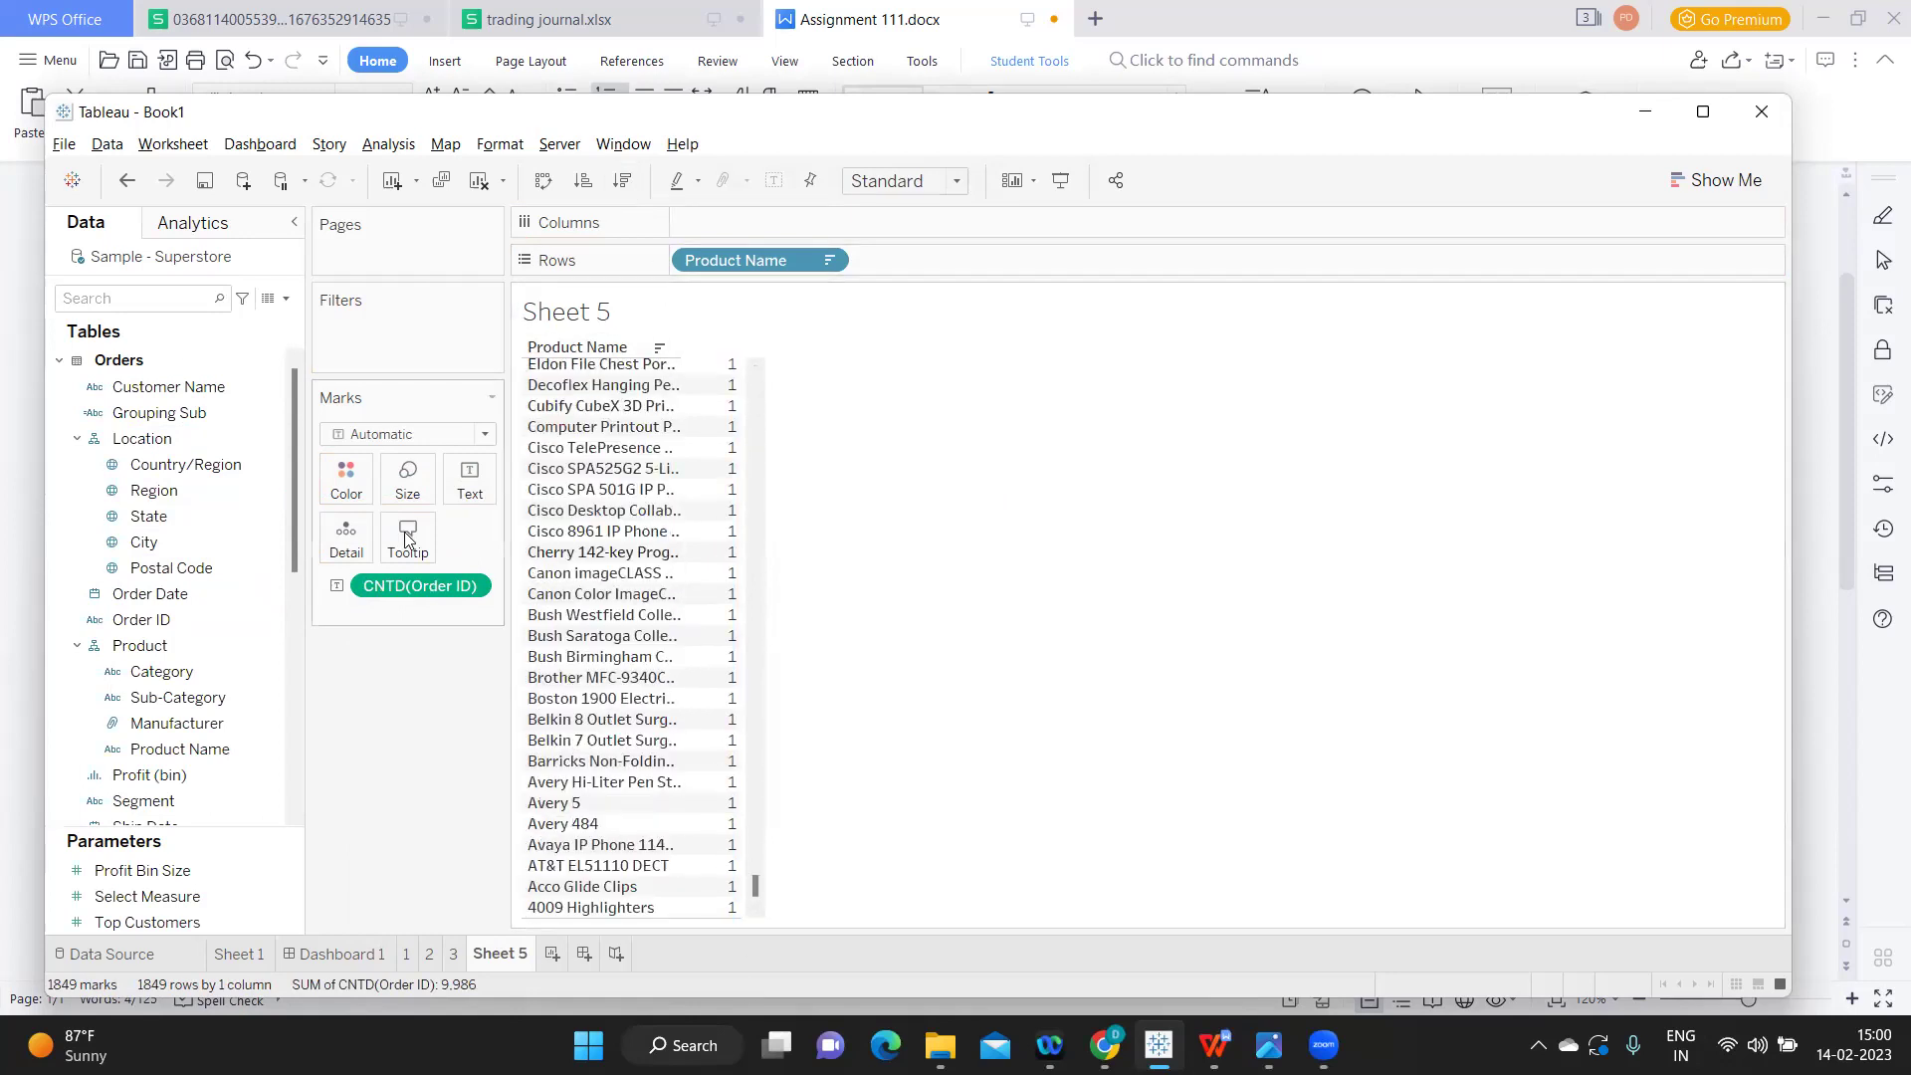
- Replace the Order ID count with Sales as columns, sort the products in descending order, and clear the field search
{"action": "left_click_drag", "start_coordinate": [403, 585], "coordinate": [375, 734]}
{"action": "left_click", "coordinate": [143, 296]}
{"action": "type", "text": "sa"}
{"action": "left_click_drag", "start_coordinate": [130, 405], "coordinate": [753, 225]}
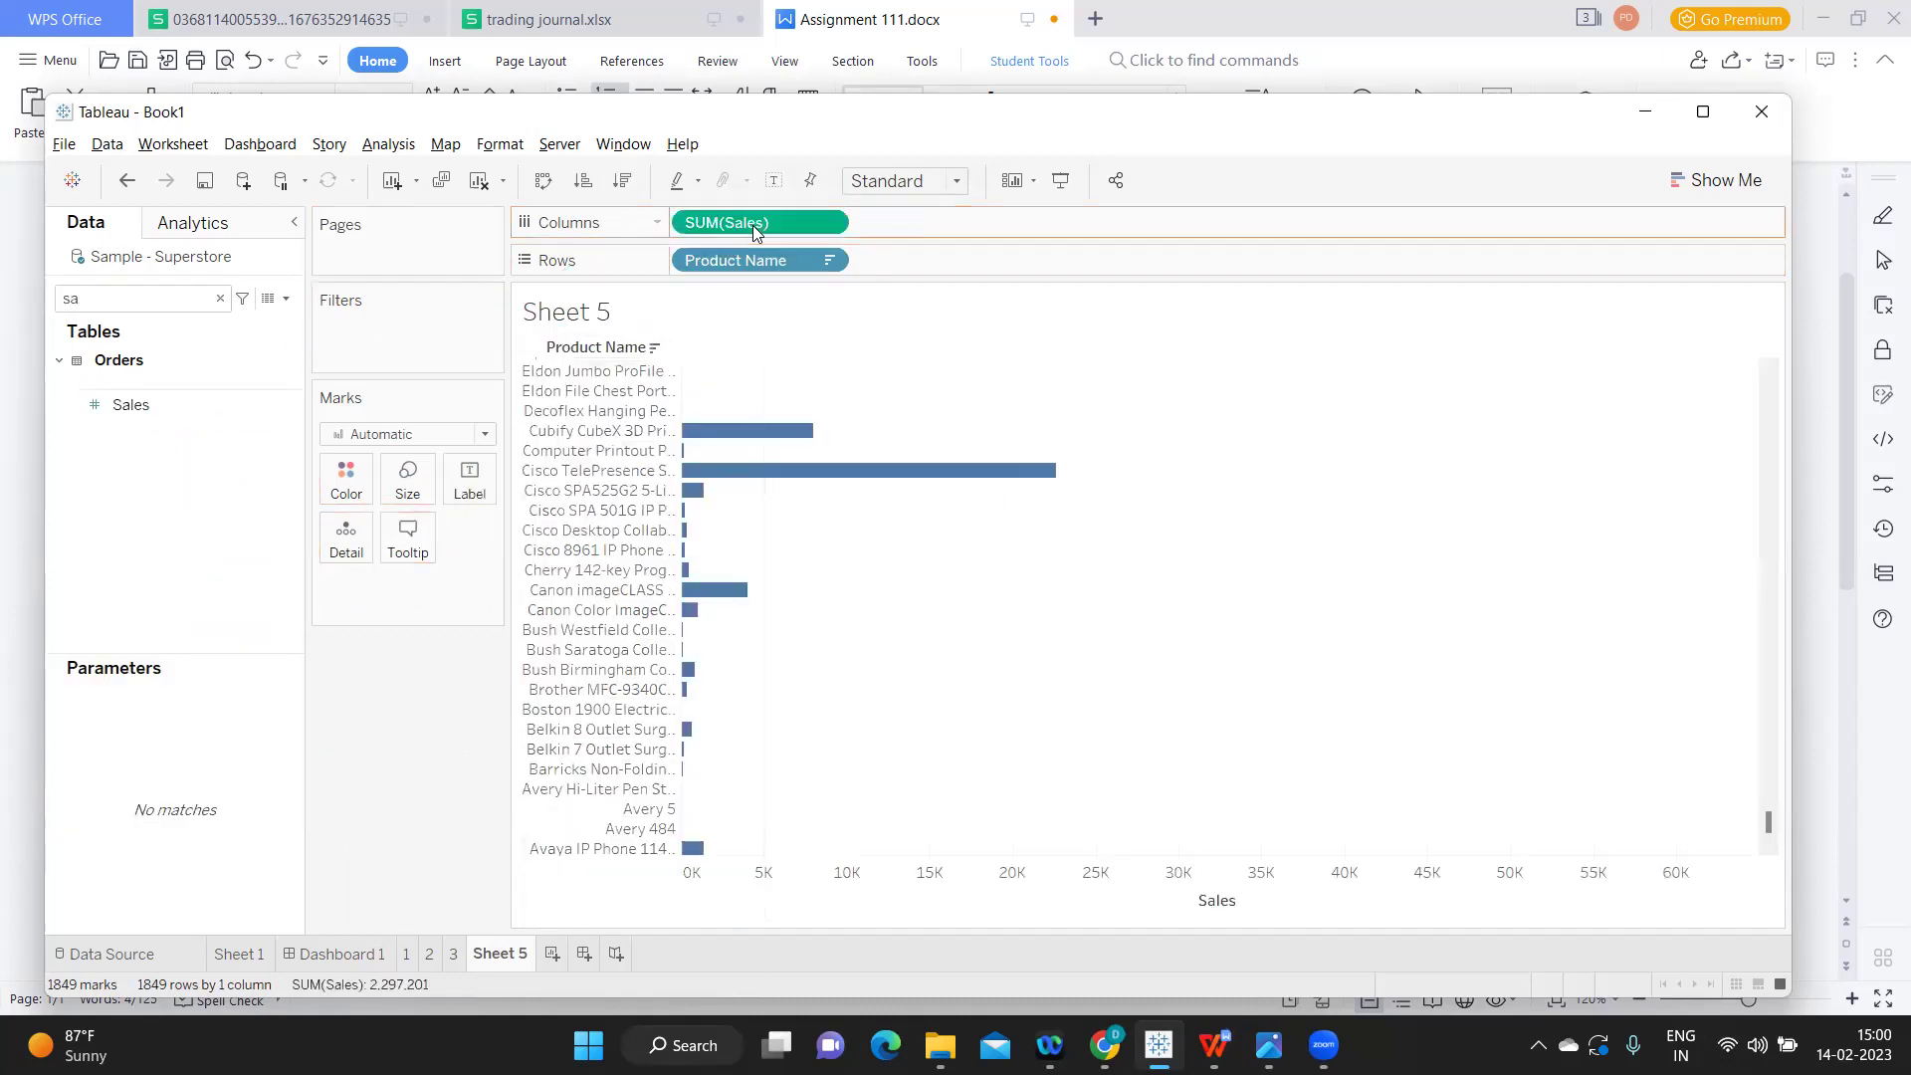
{"action": "left_click", "coordinate": [632, 189]}
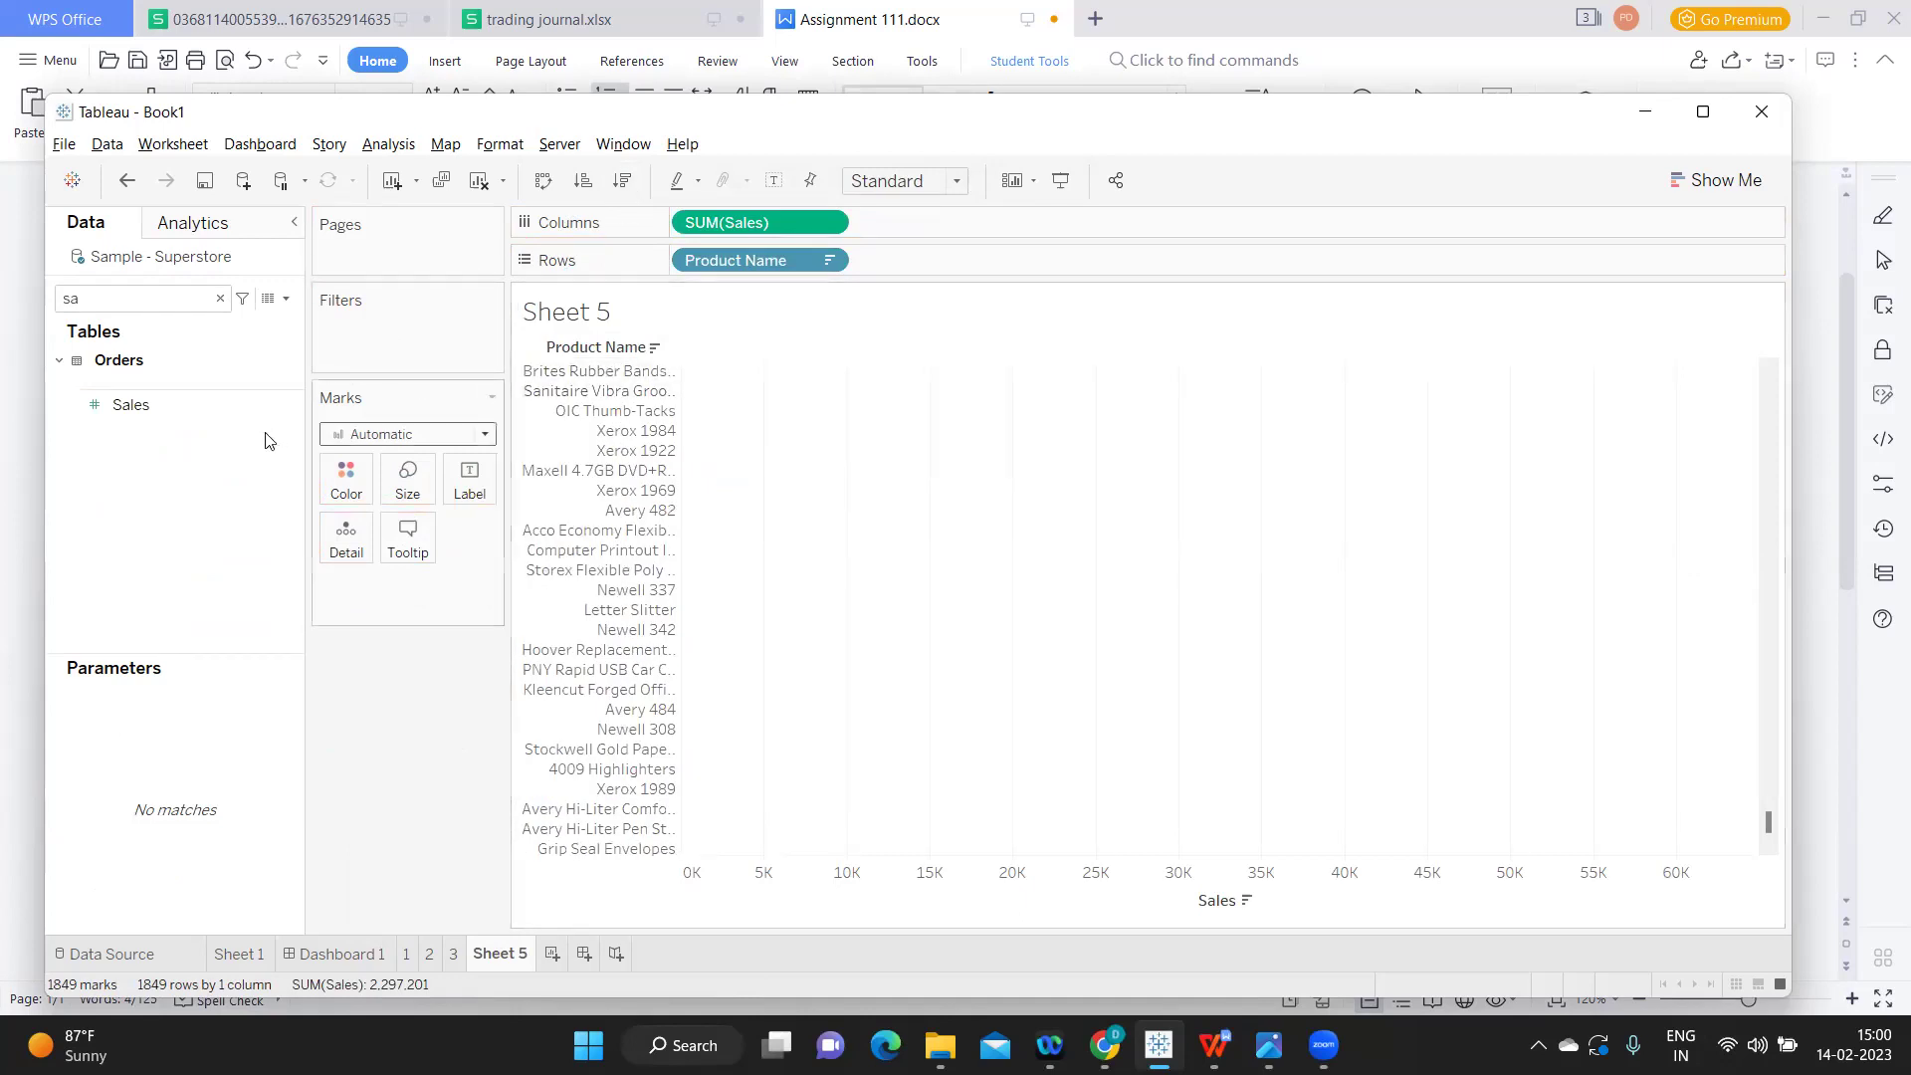
{"action": "left_click", "coordinate": [220, 298]}
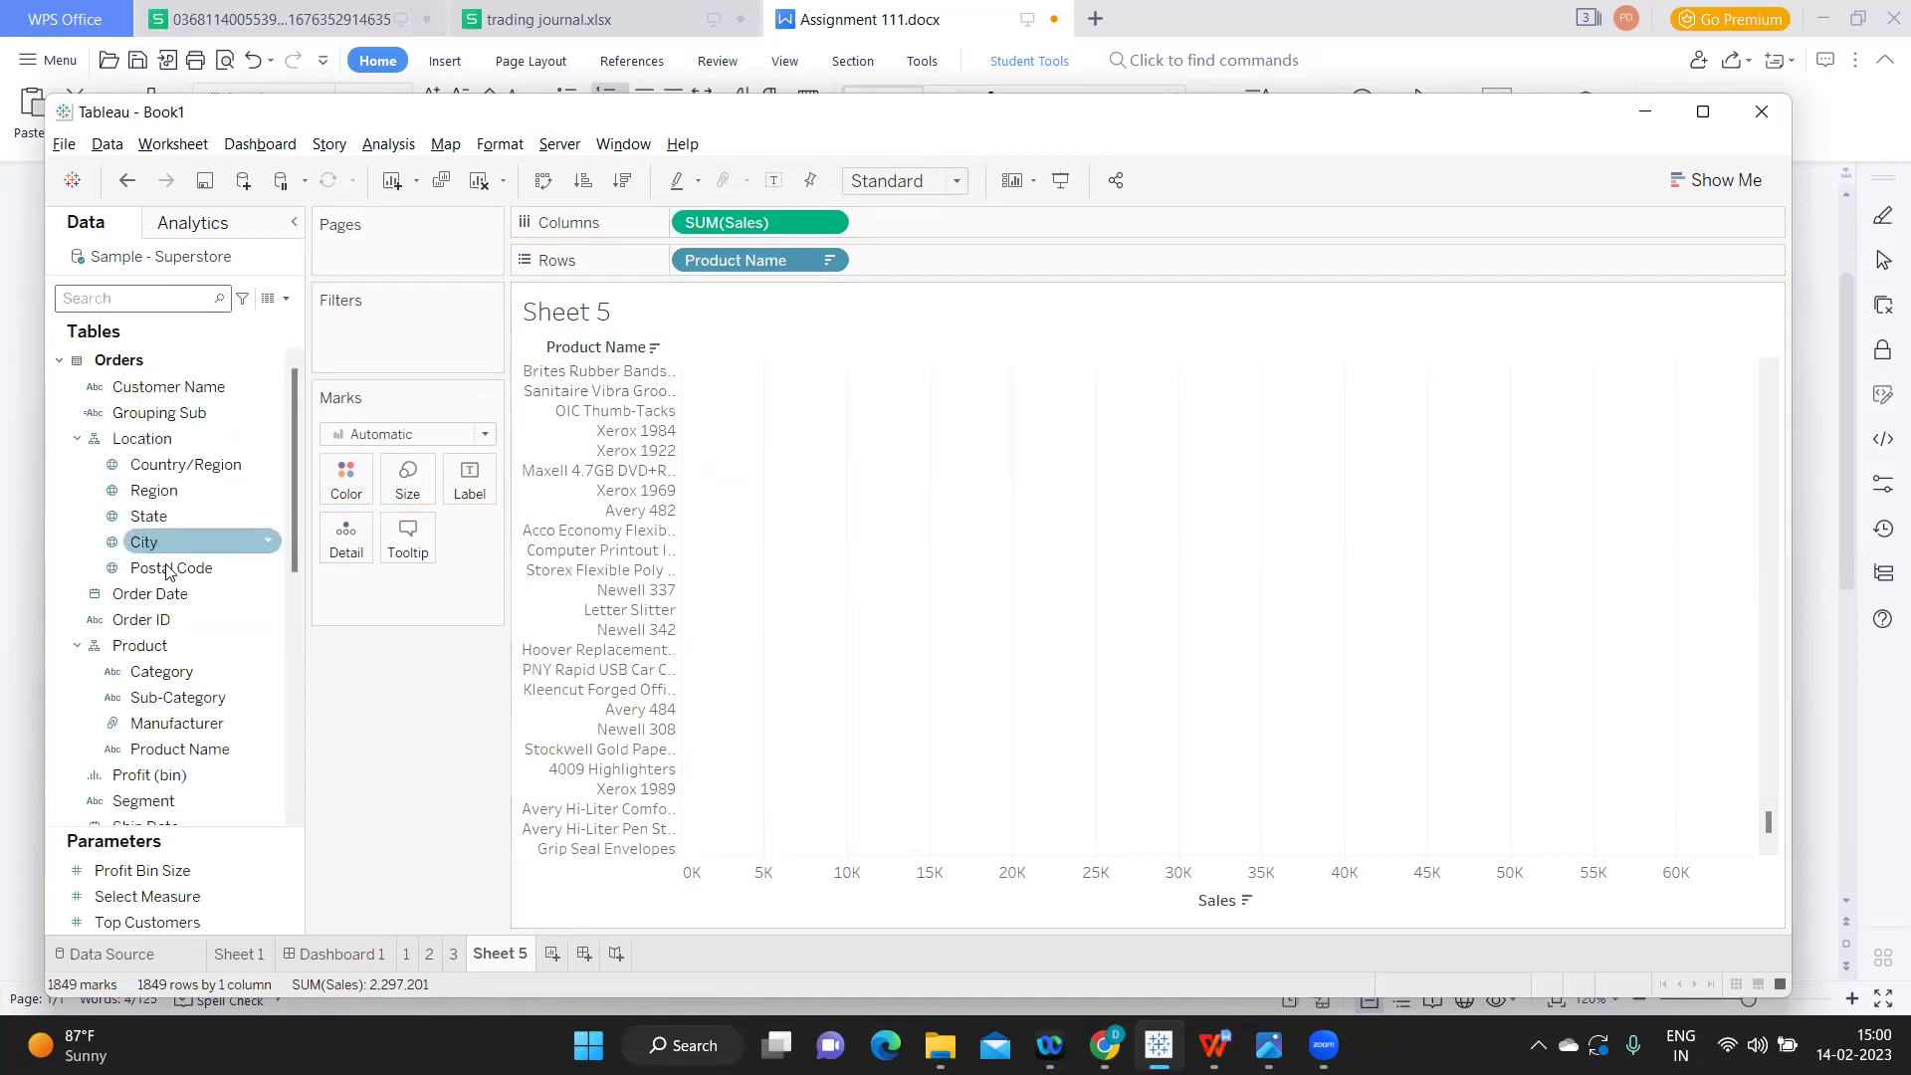
- Filter Product Name to the bottom 10 products by sum of Sales
{"action": "left_click_drag", "start_coordinate": [142, 748], "coordinate": [403, 339]}
{"action": "left_click", "coordinate": [947, 266]}
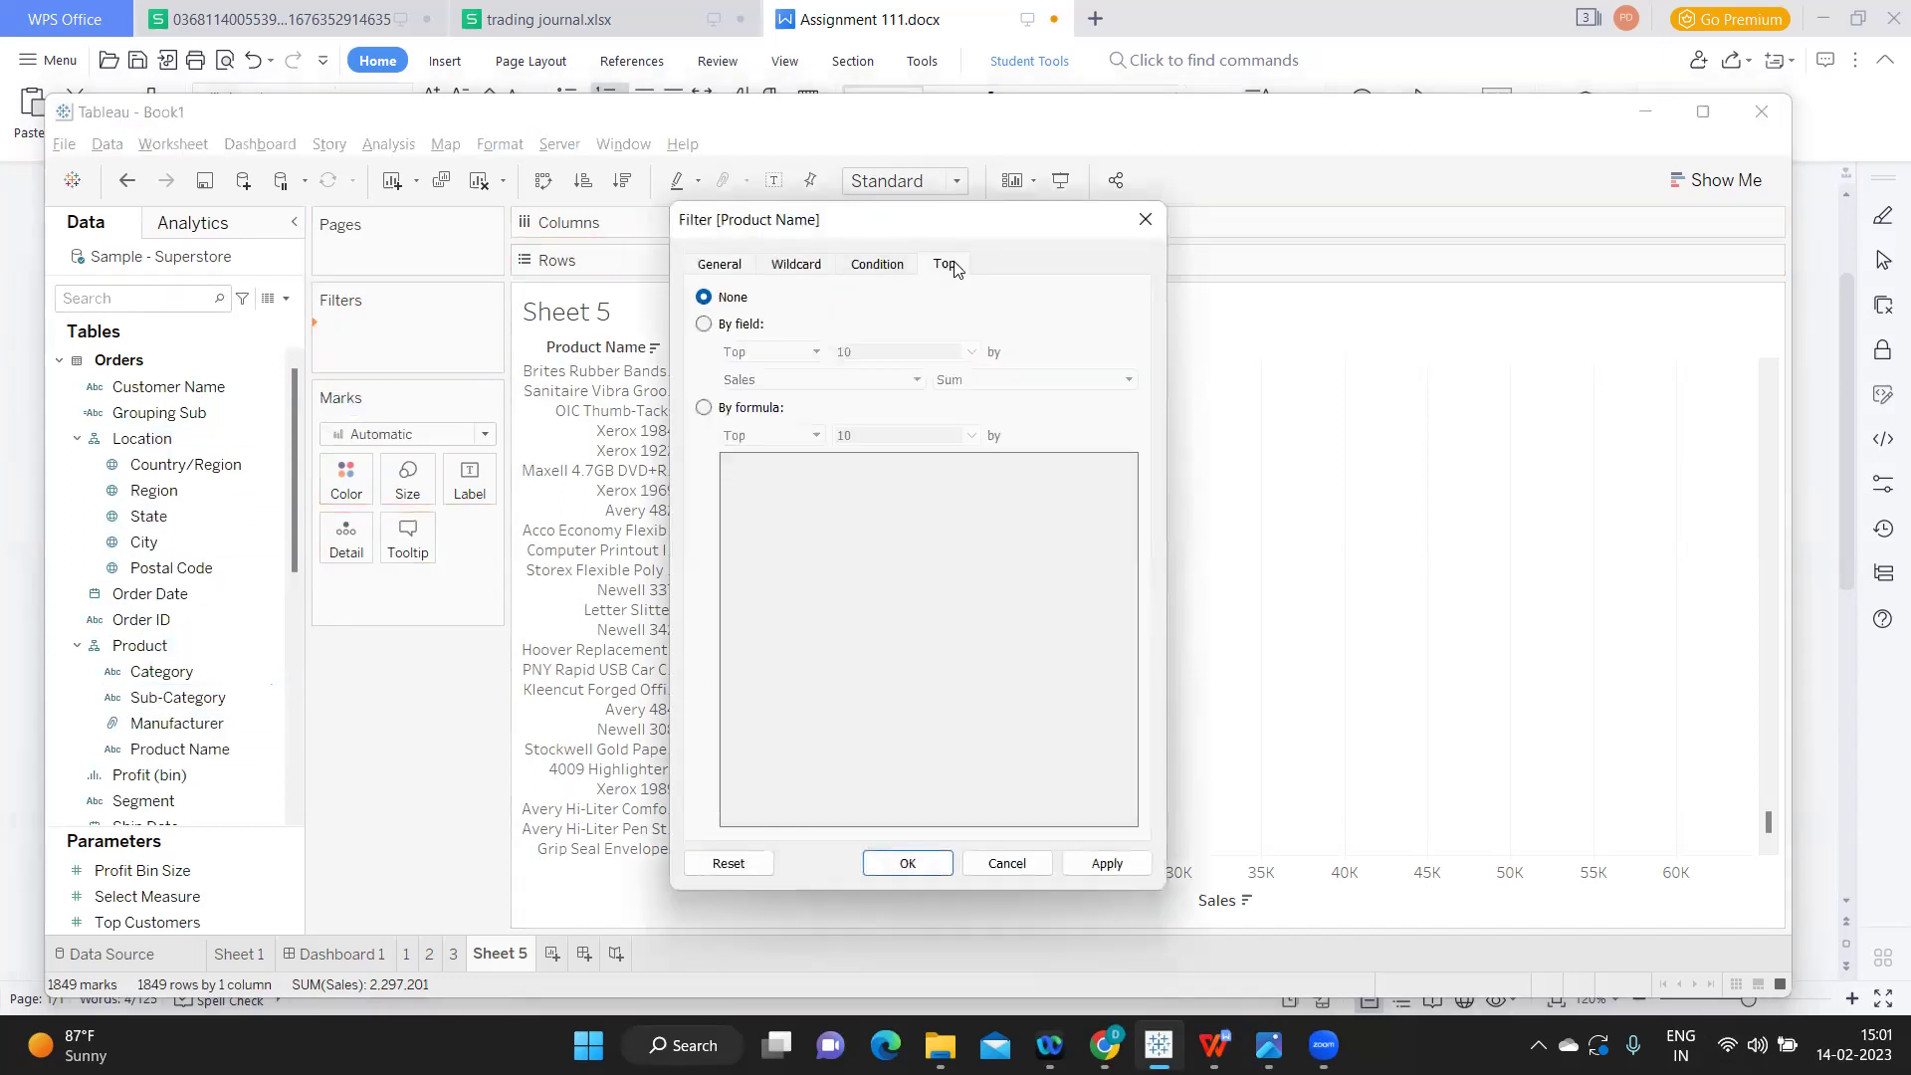
{"action": "left_click", "coordinate": [704, 324]}
{"action": "left_click", "coordinate": [771, 351]}
{"action": "left_click", "coordinate": [753, 386]}
{"action": "left_click", "coordinate": [1107, 863]}
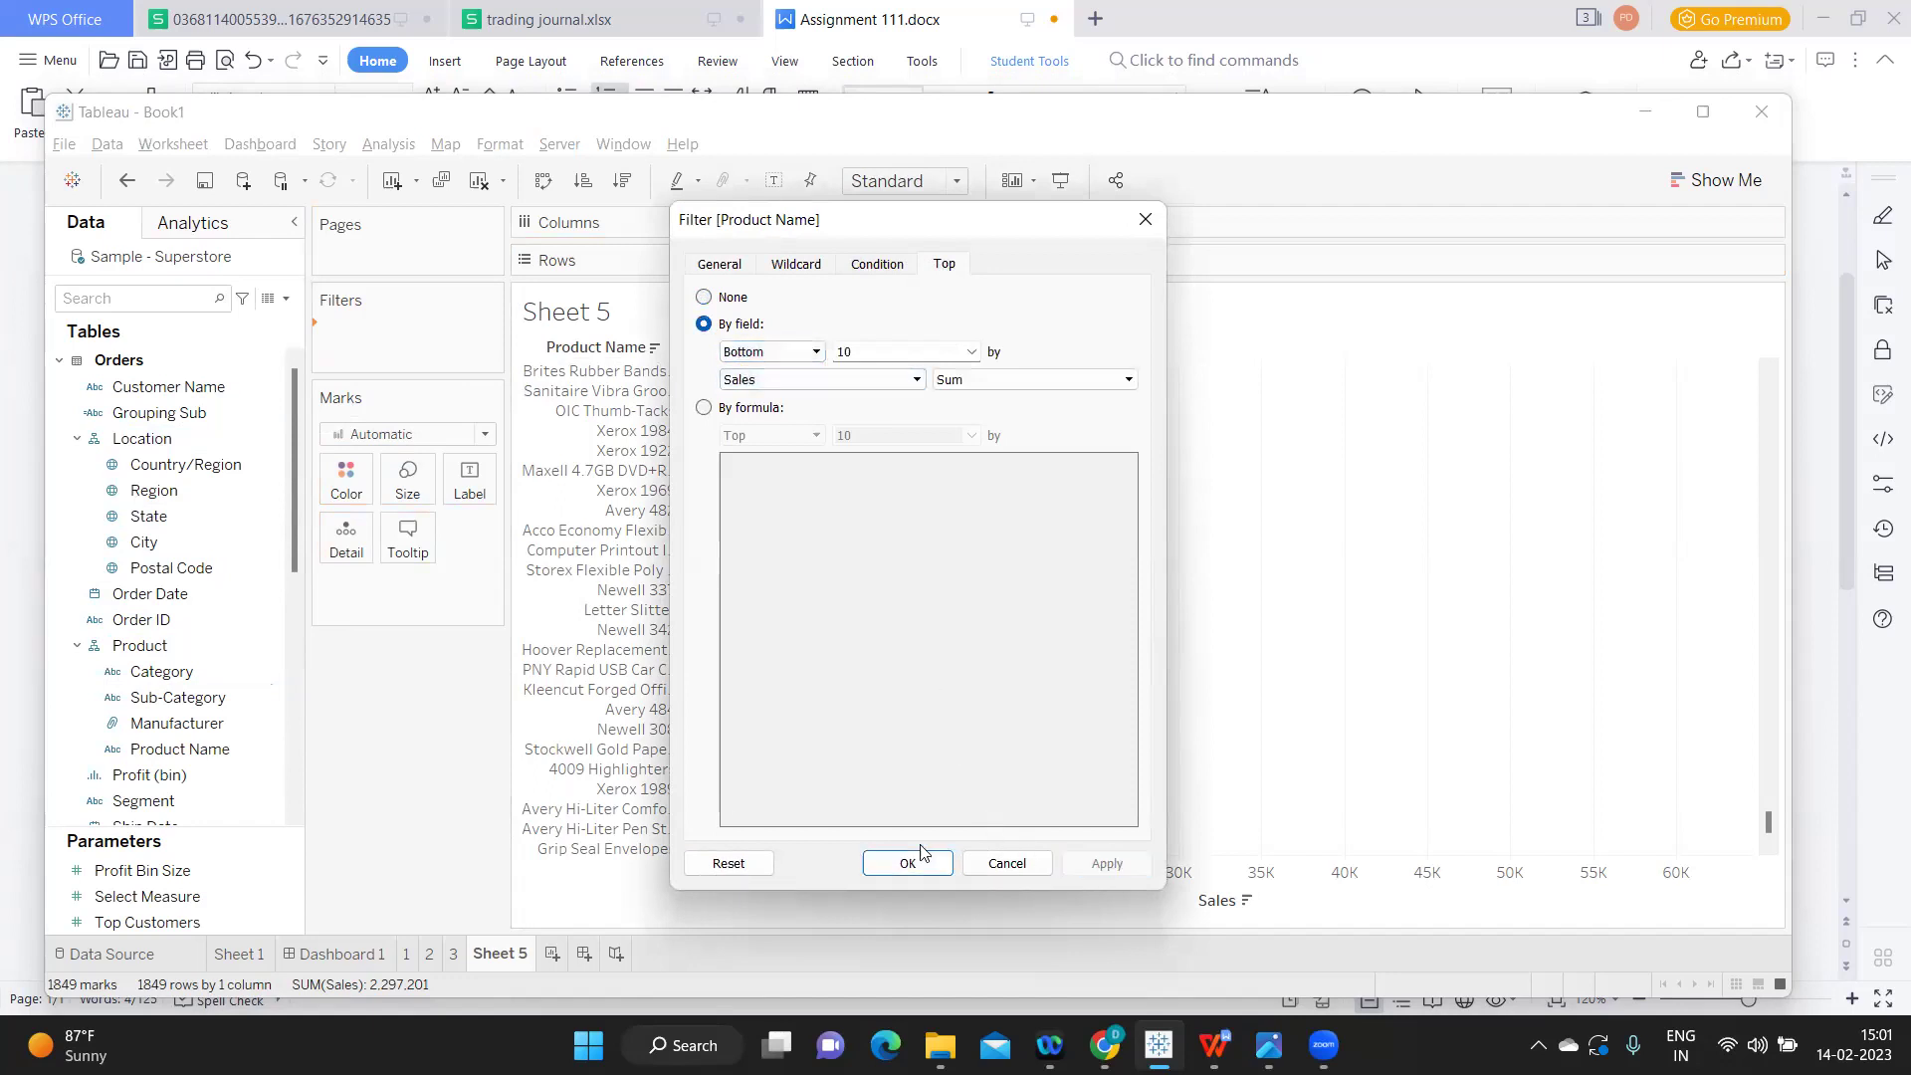
{"action": "left_click", "coordinate": [907, 863]}
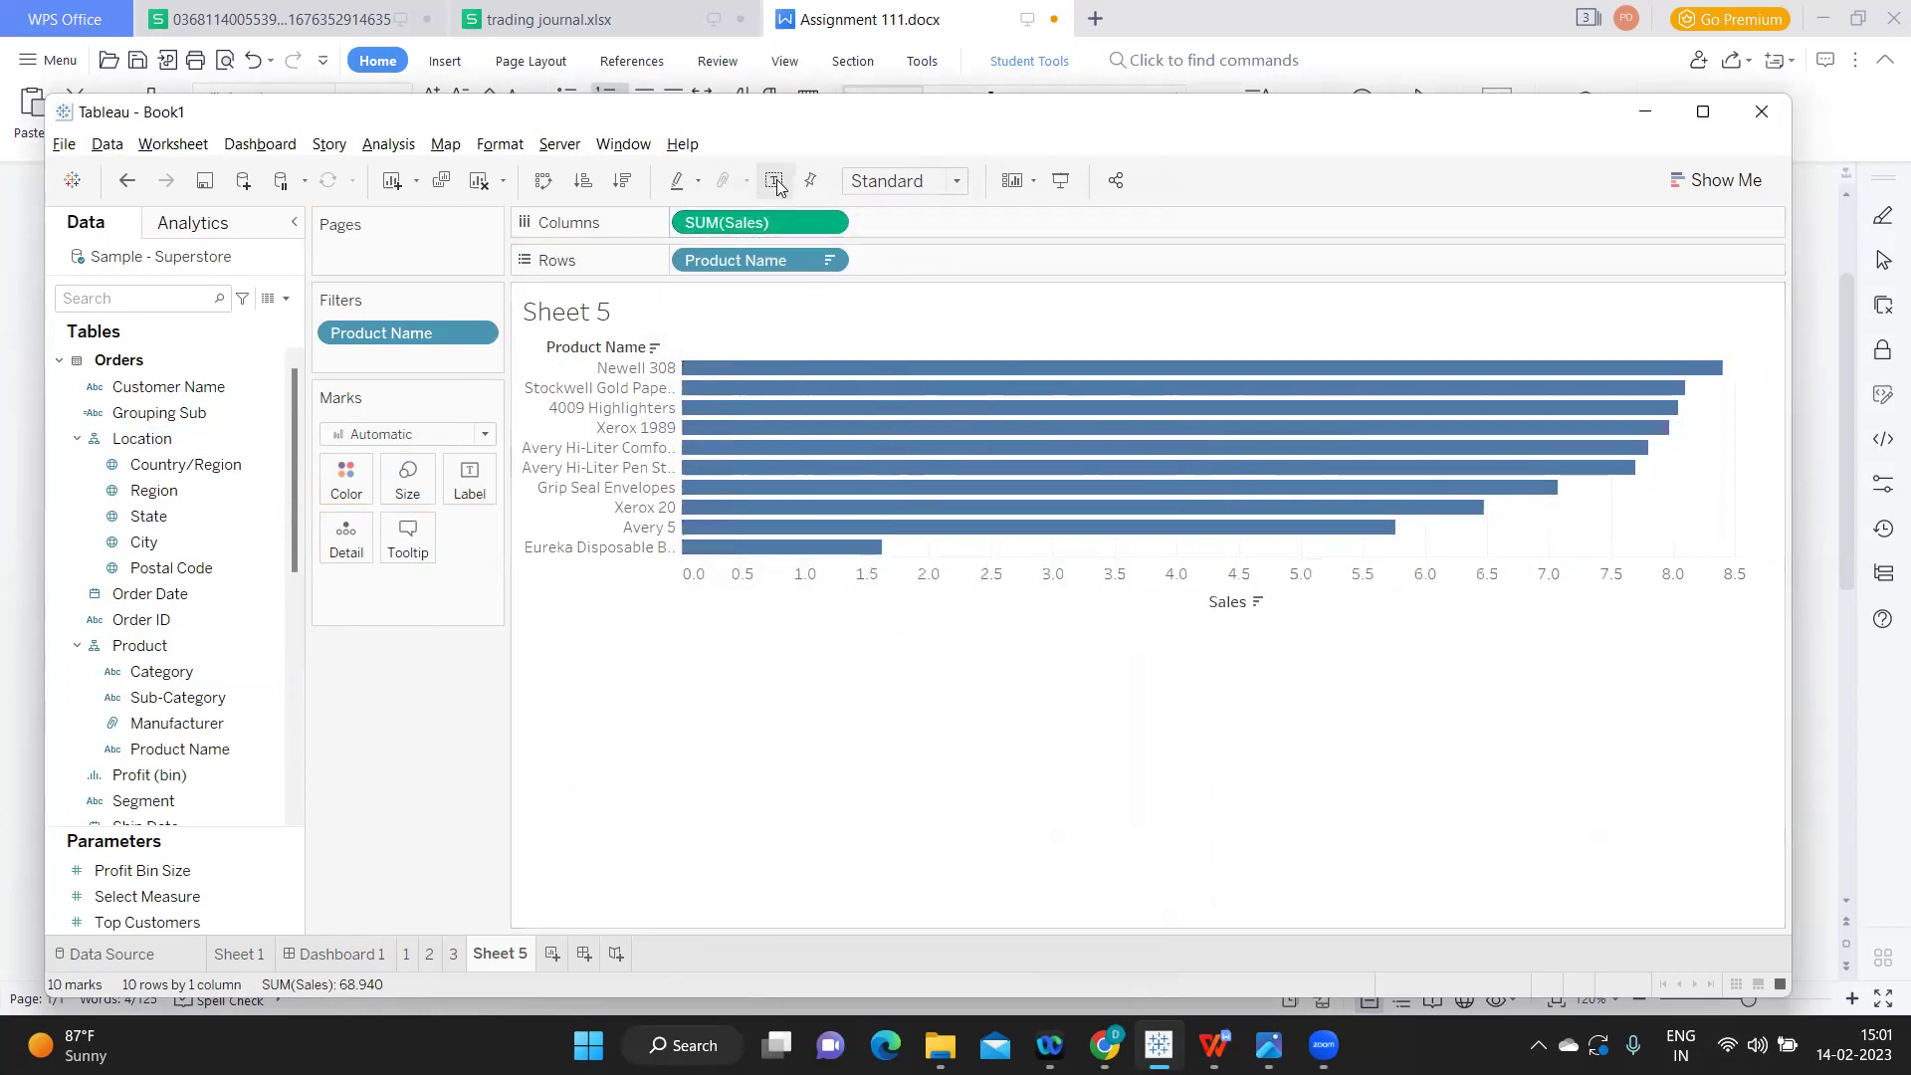
- Show mark labels on the product bars and rename the worksheet as 4
{"action": "double_click", "coordinate": [513, 953]}
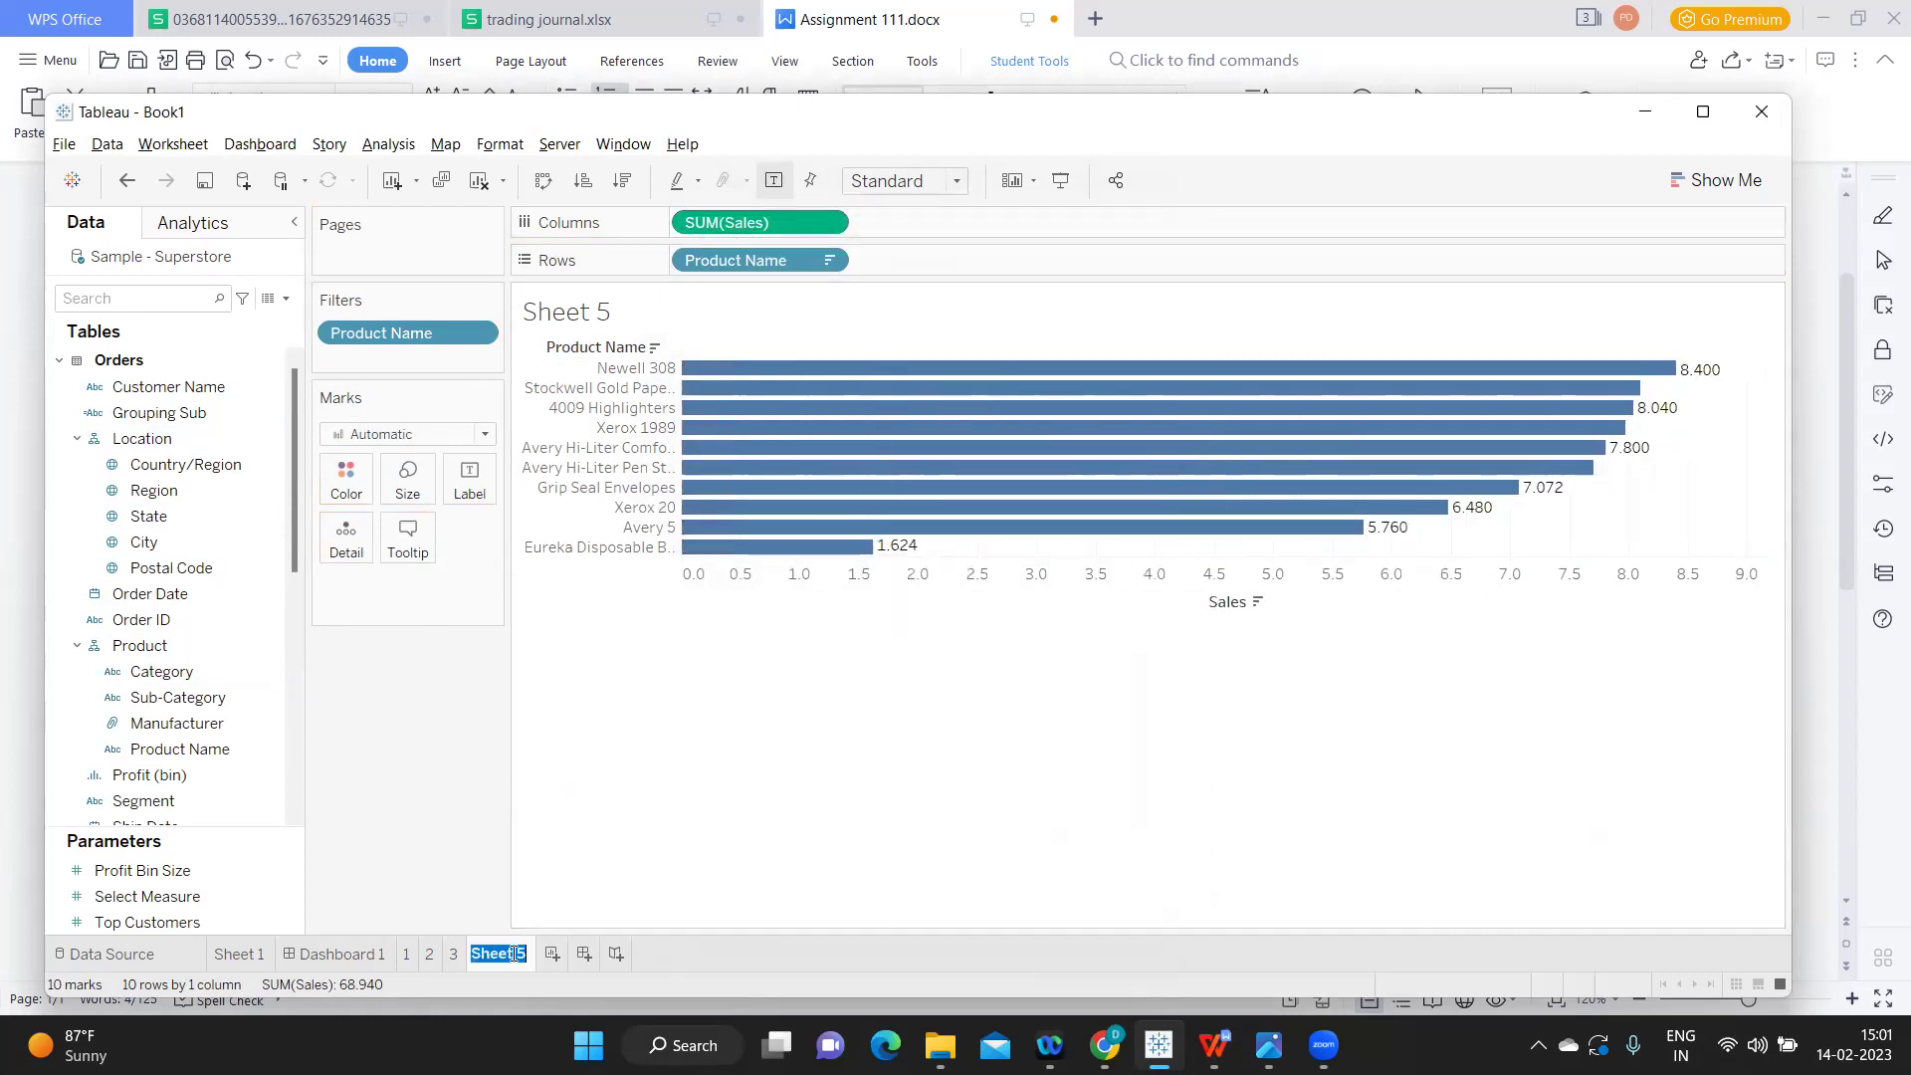
{"action": "type", "text": "4"}
{"action": "key", "text": "Return"}
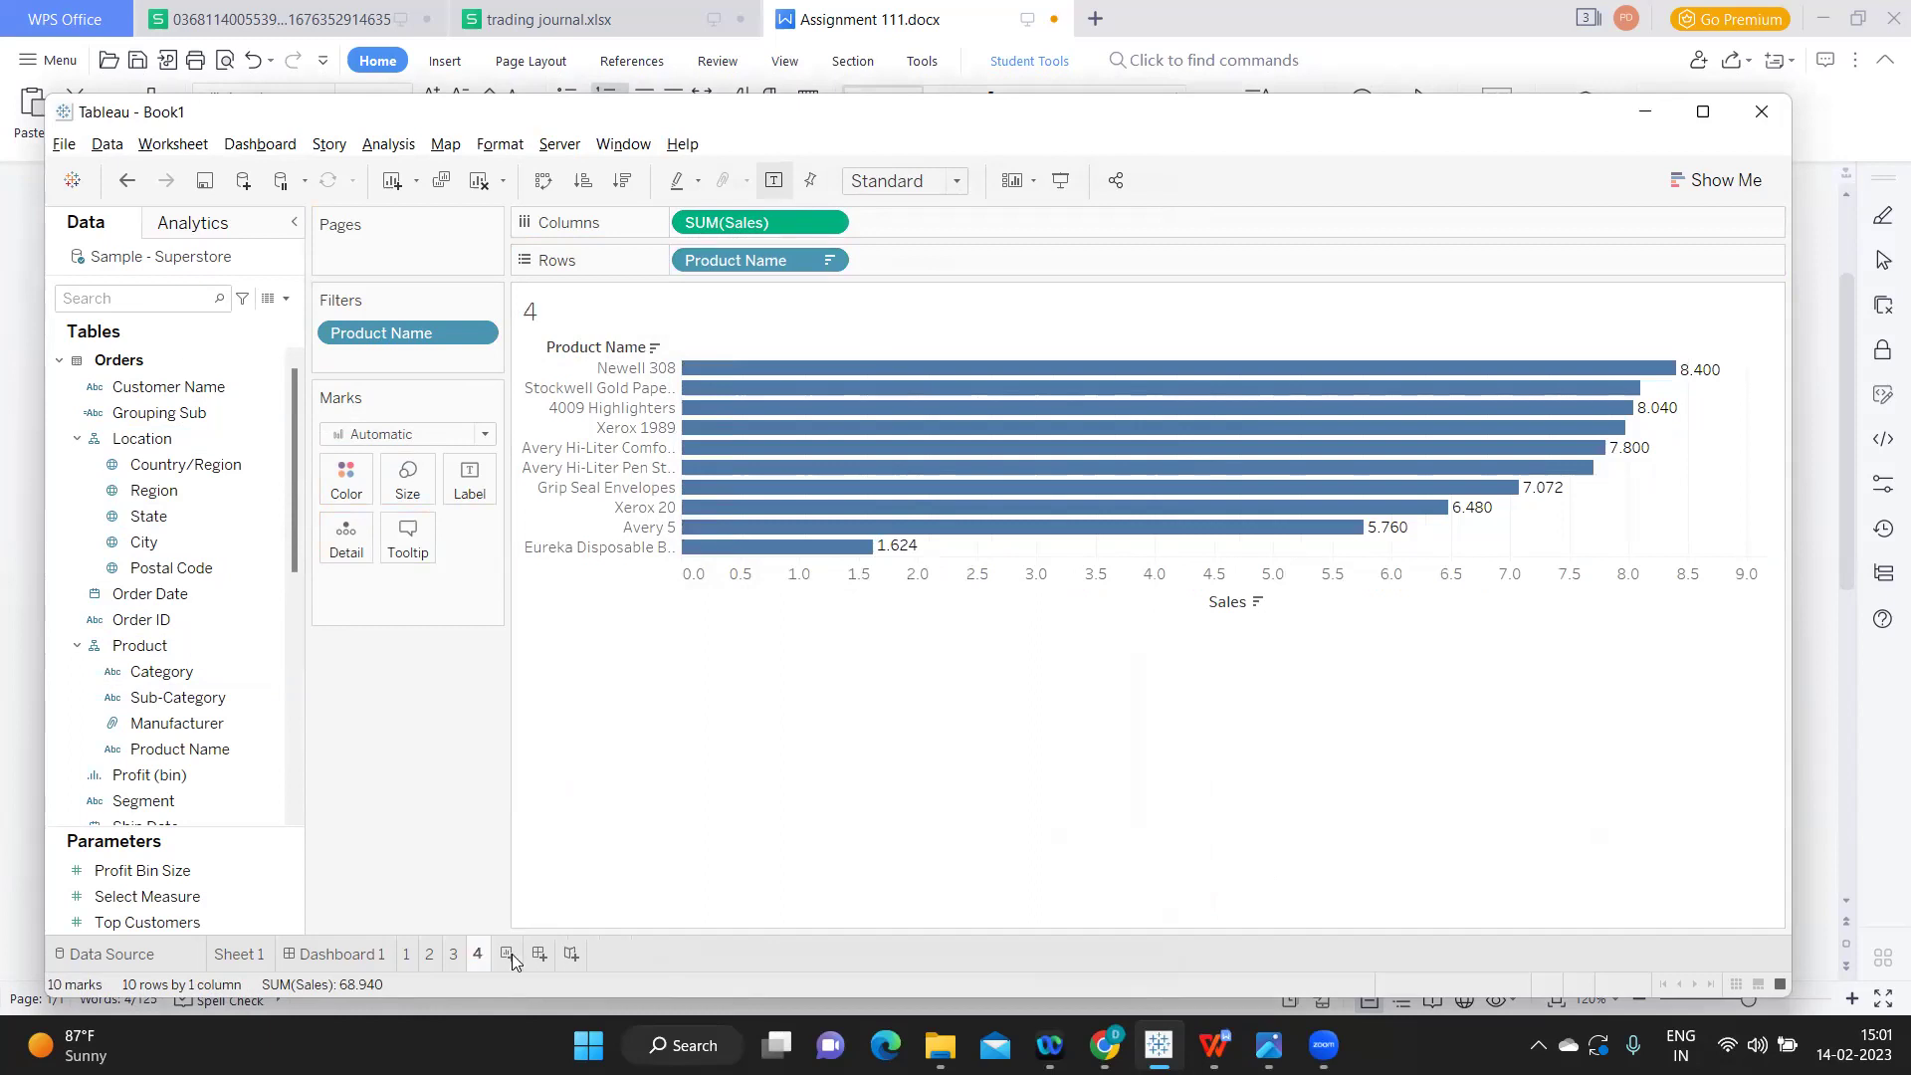
- Check the sales trend requirement in the assignment document and add a new worksheet named 5 in the Tableau workbook
{"action": "key", "text": "alt+Tab"}
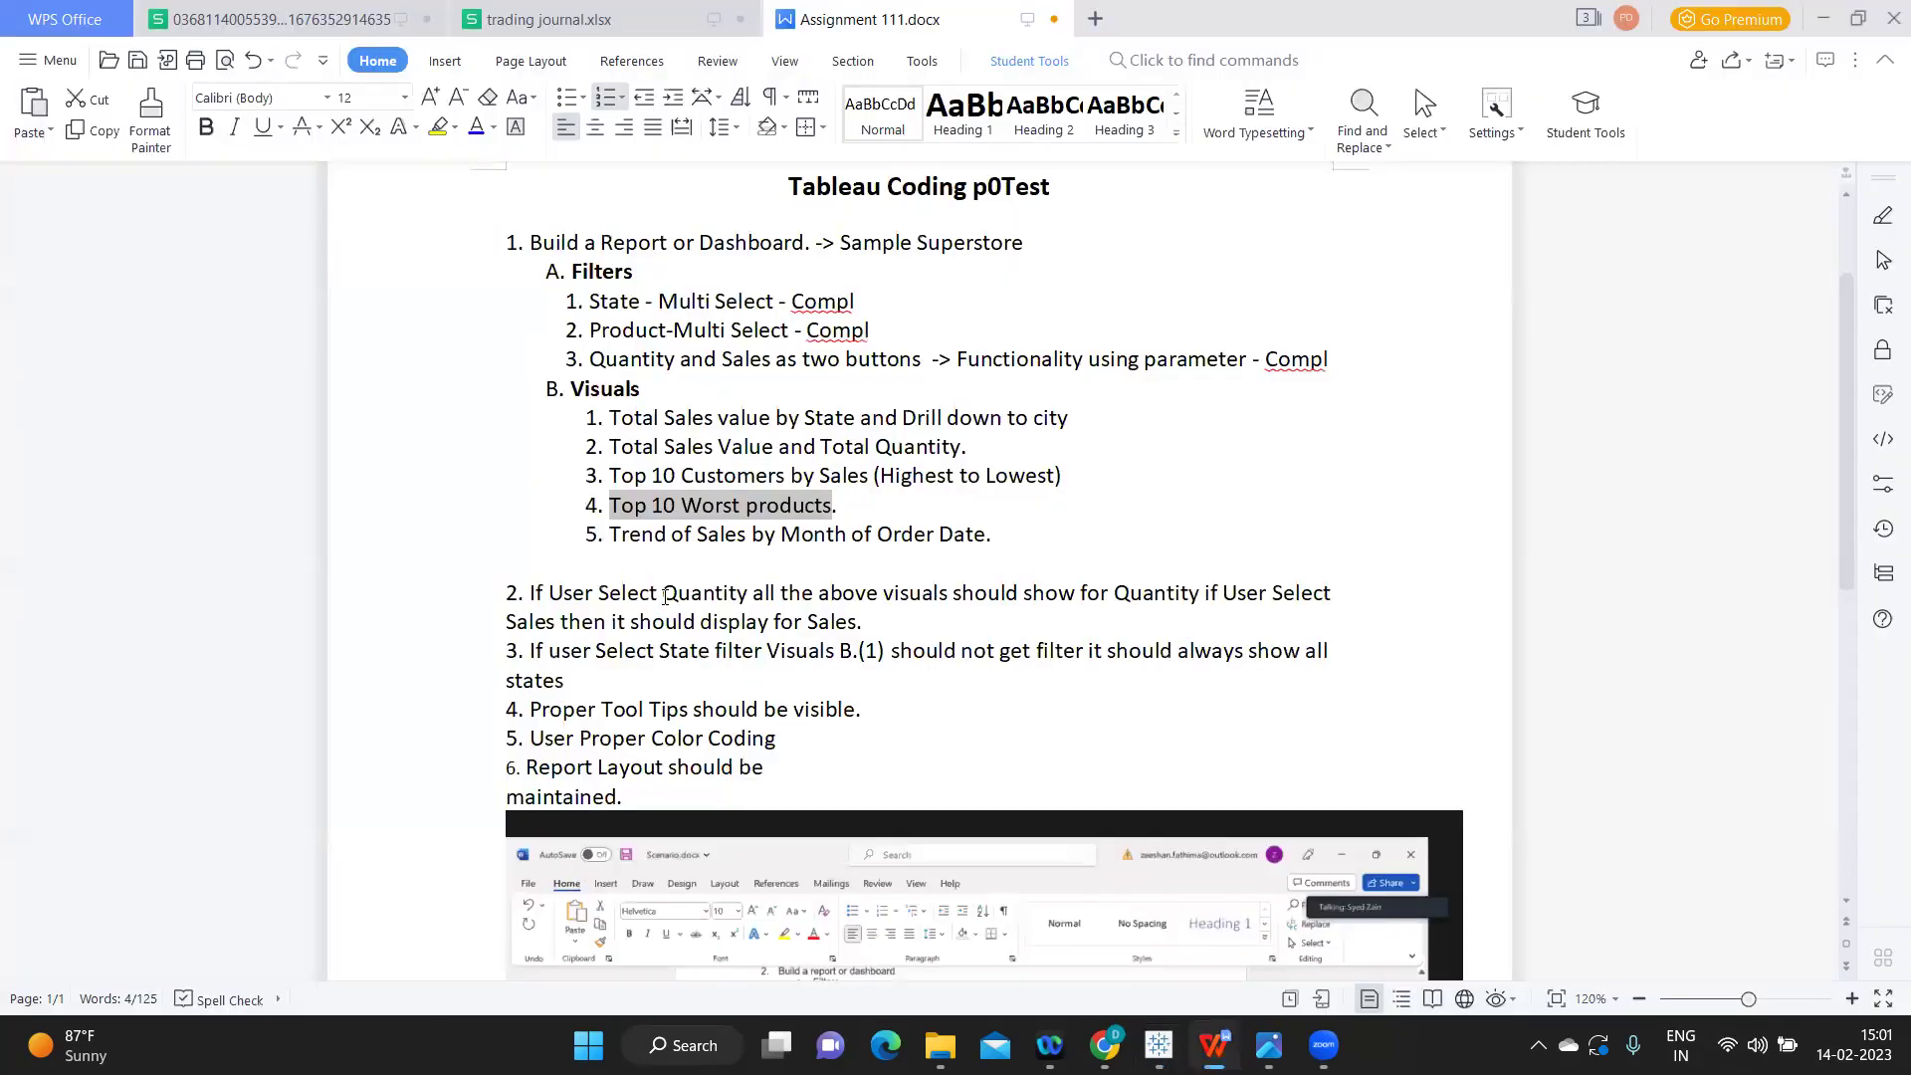
{"action": "left_click_drag", "start_coordinate": [624, 537], "coordinate": [872, 535]}
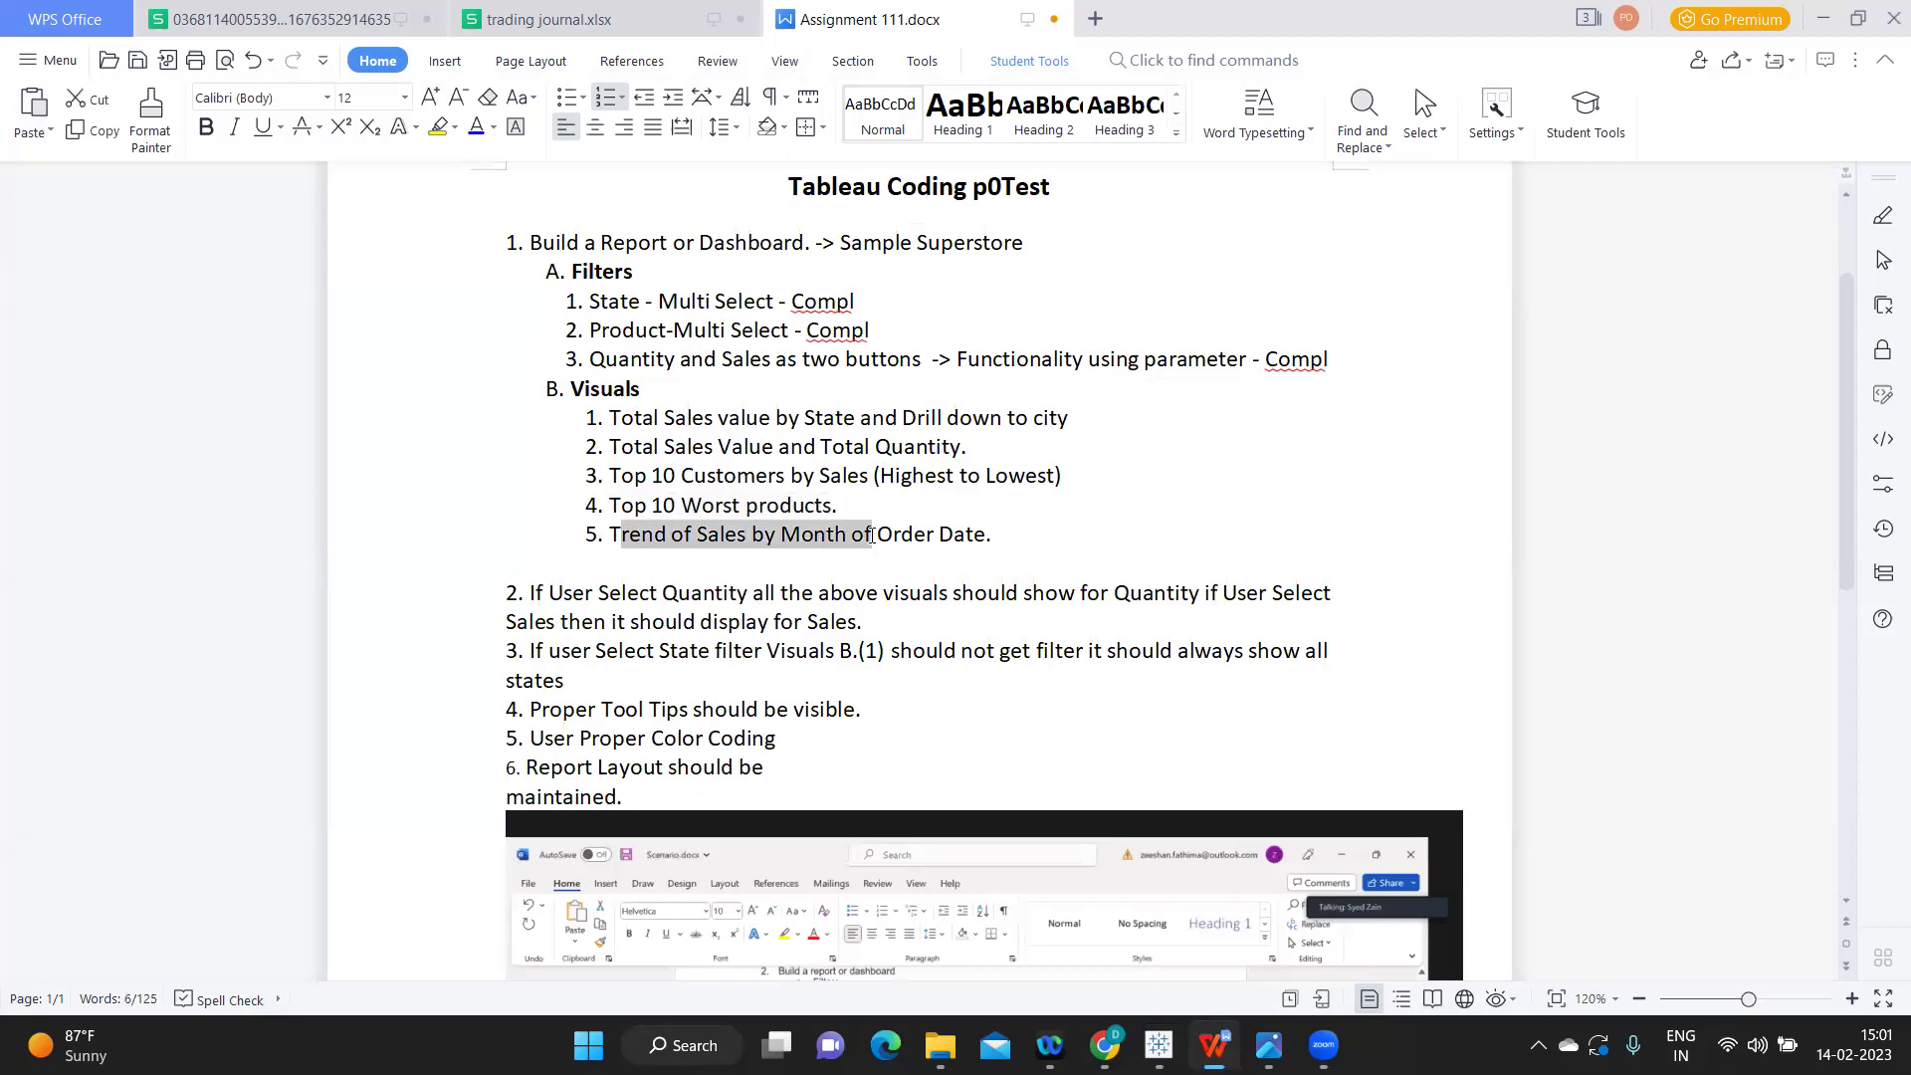
{"action": "key", "text": "alt+Tab"}
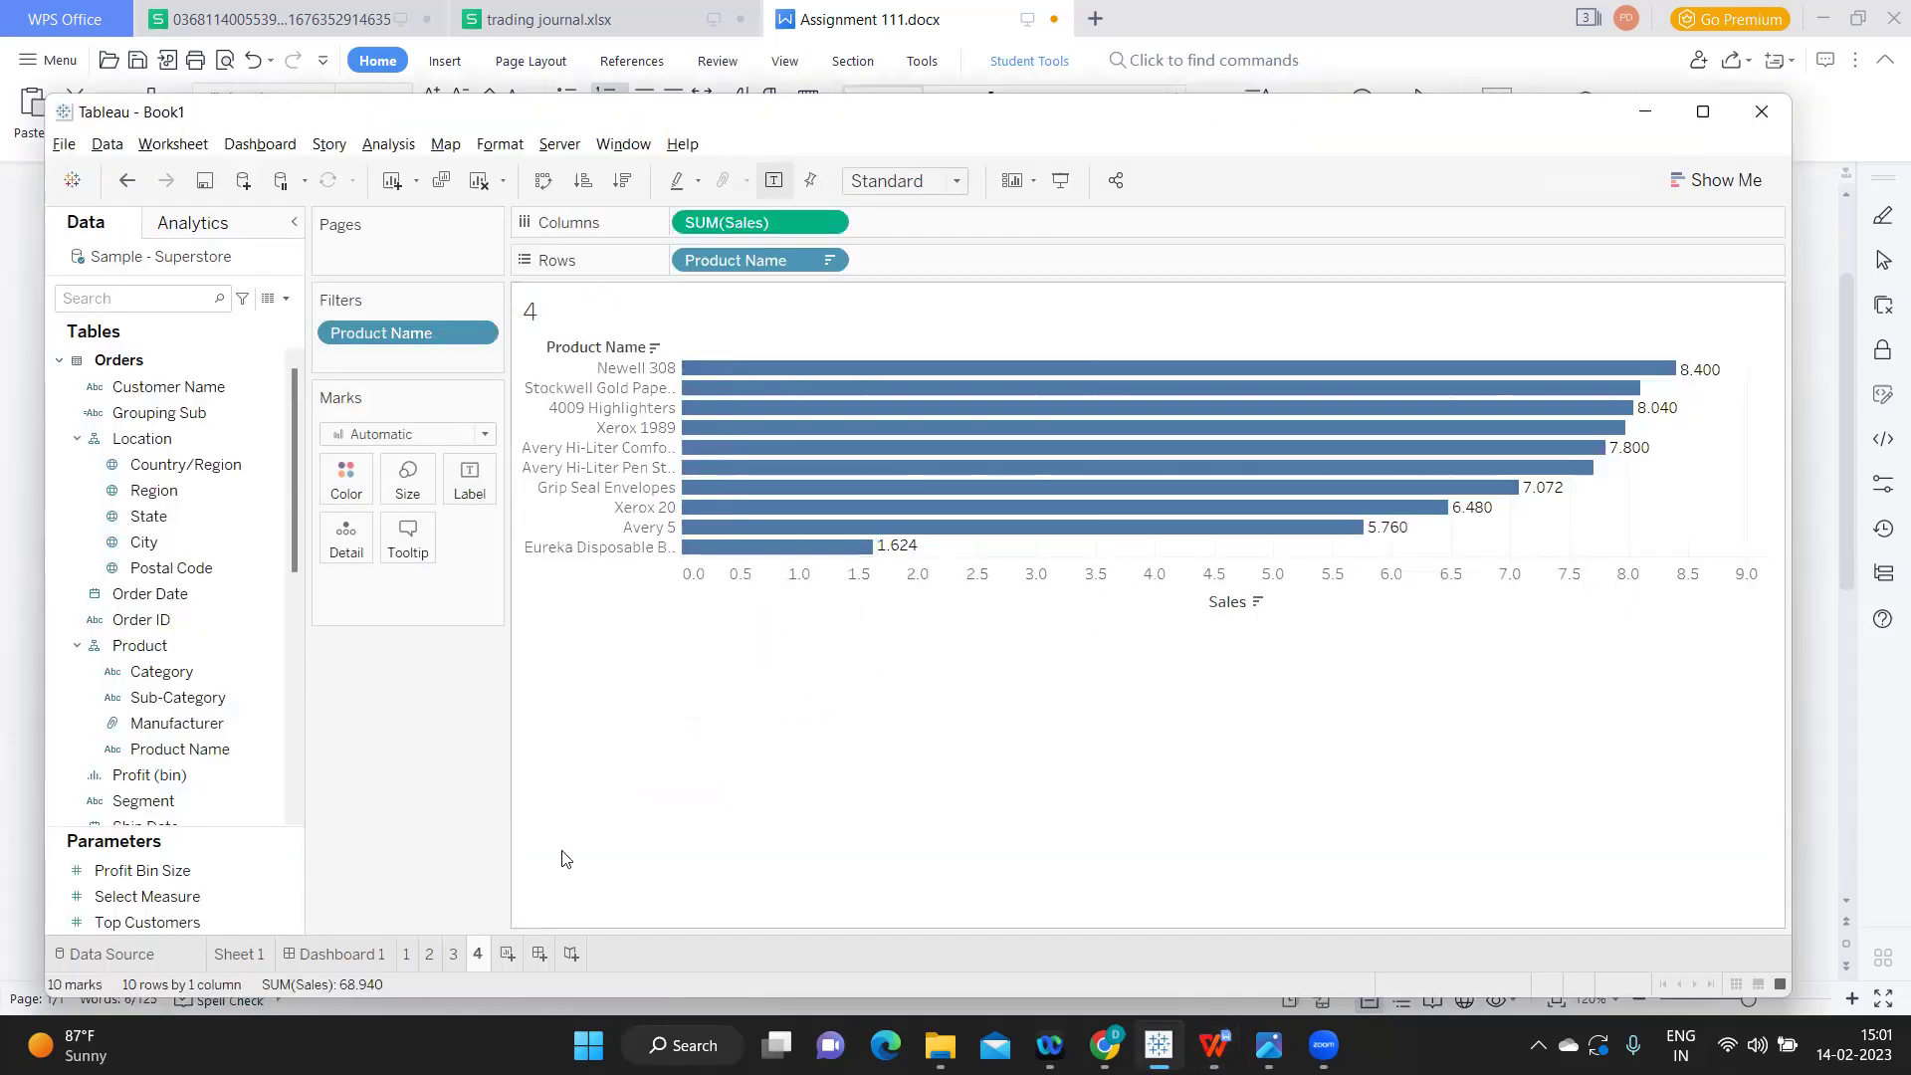
{"action": "left_click", "coordinate": [507, 956]}
{"action": "double_click", "coordinate": [517, 953]}
{"action": "type", "text": "5"}
{"action": "key", "text": "Return"}
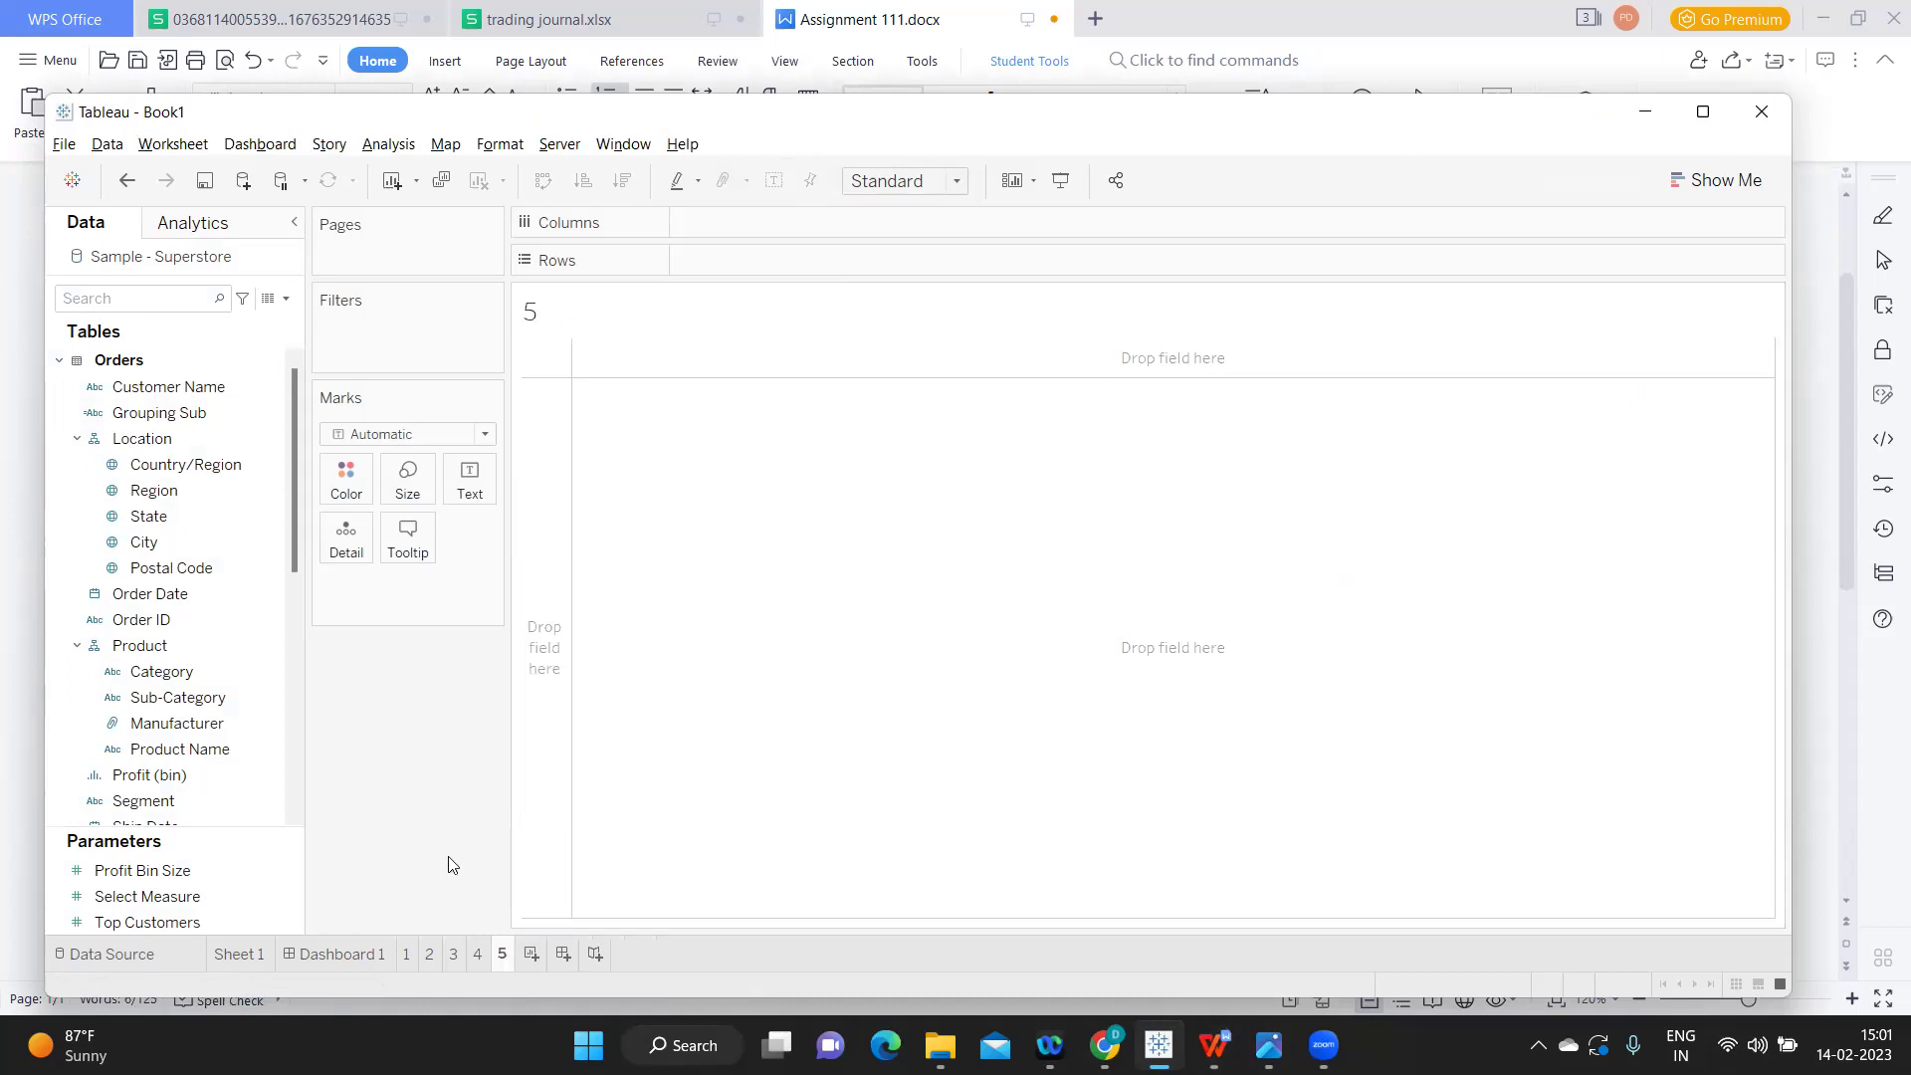
- Plot Sales in rows against the discrete month of Order Date in columns on sheet 5
{"action": "left_click_drag", "start_coordinate": [189, 589], "coordinate": [751, 225]}
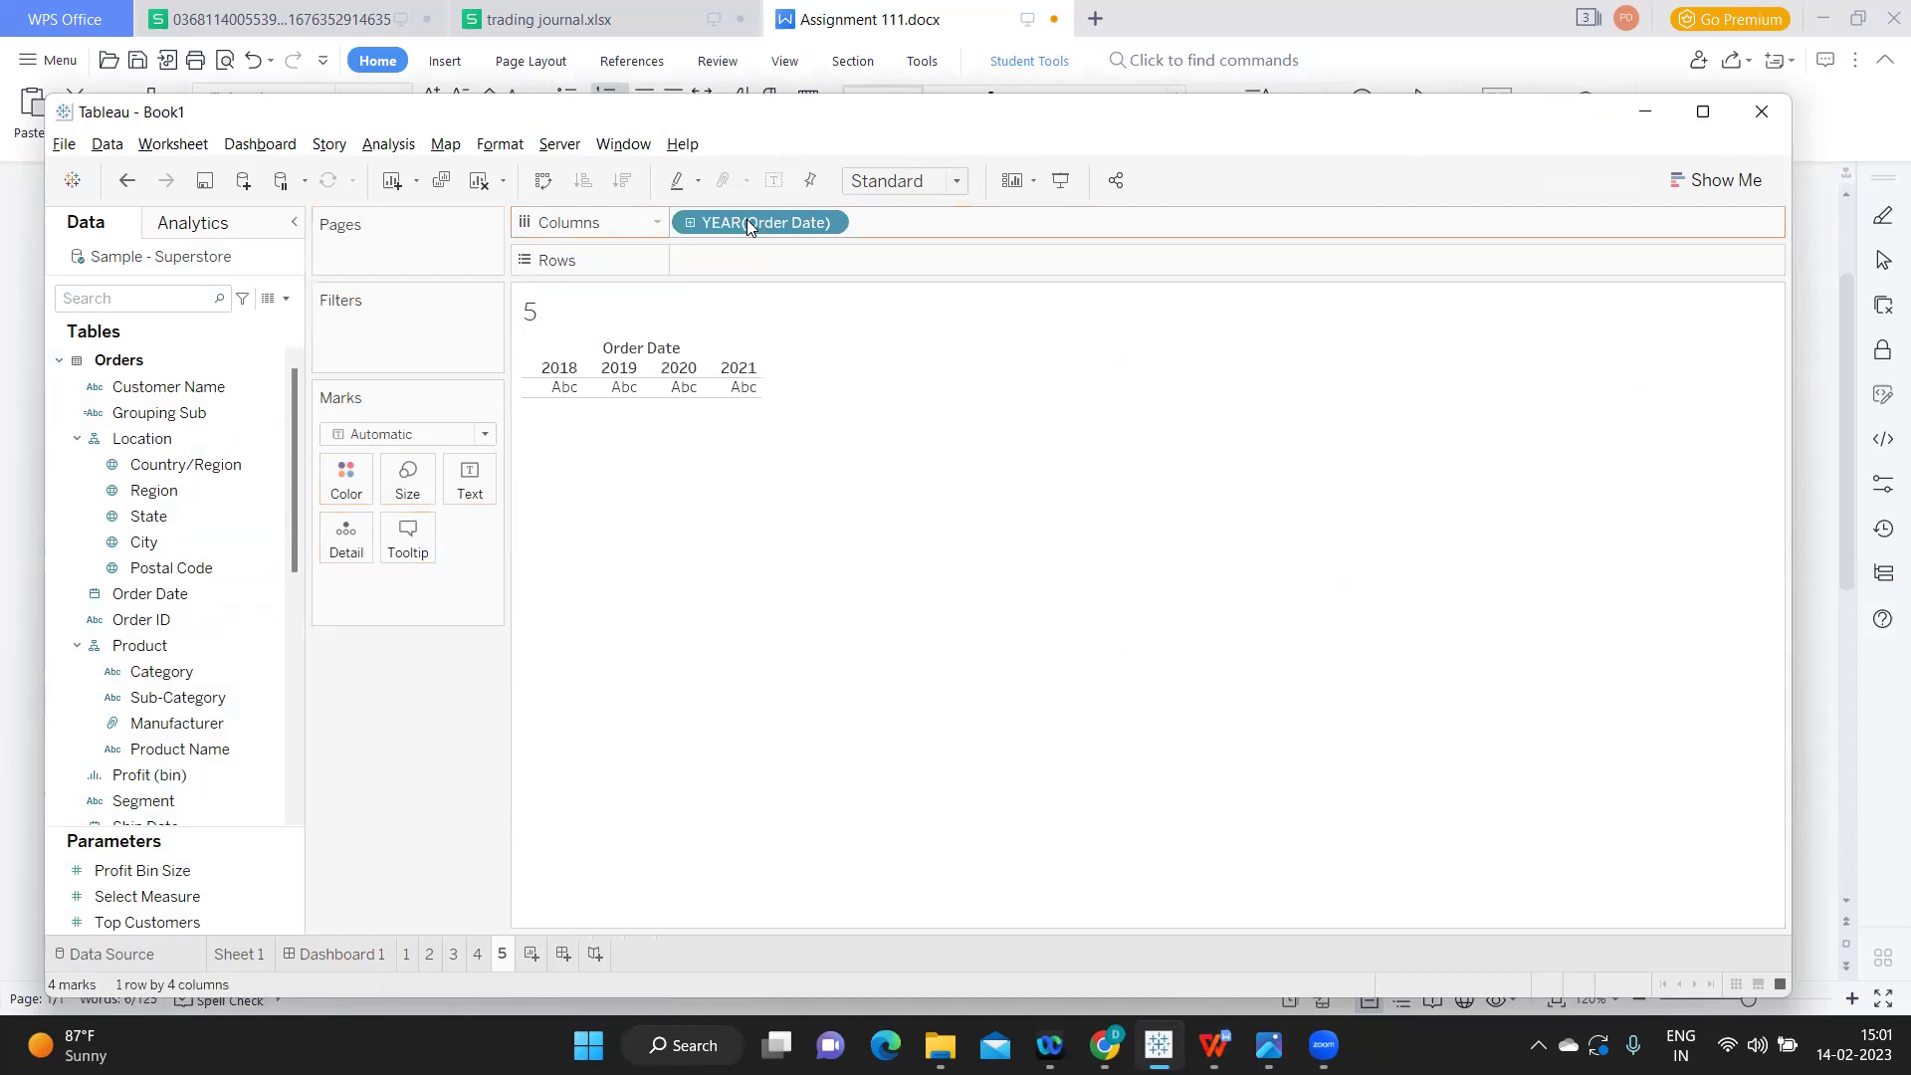
{"action": "left_click", "coordinate": [826, 222]}
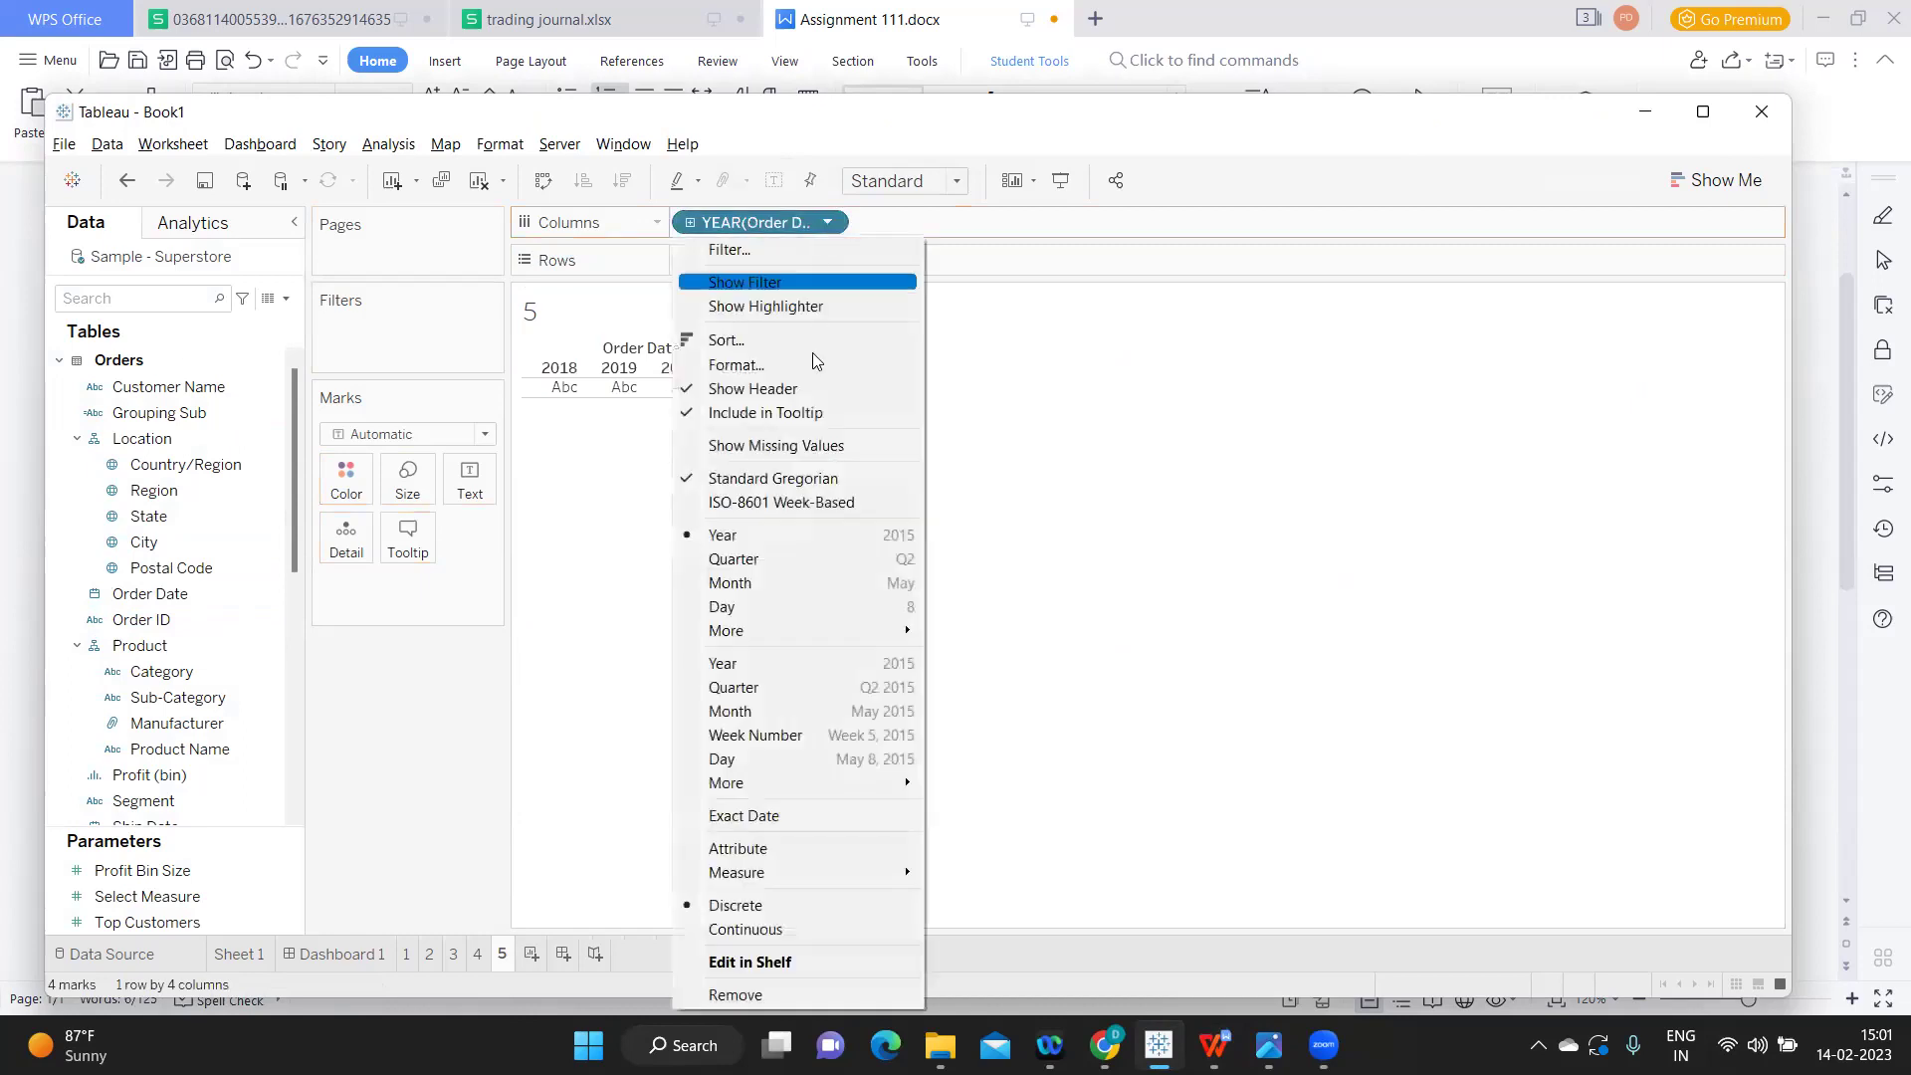
{"action": "left_click", "coordinate": [784, 581]}
{"action": "left_click", "coordinate": [119, 300]}
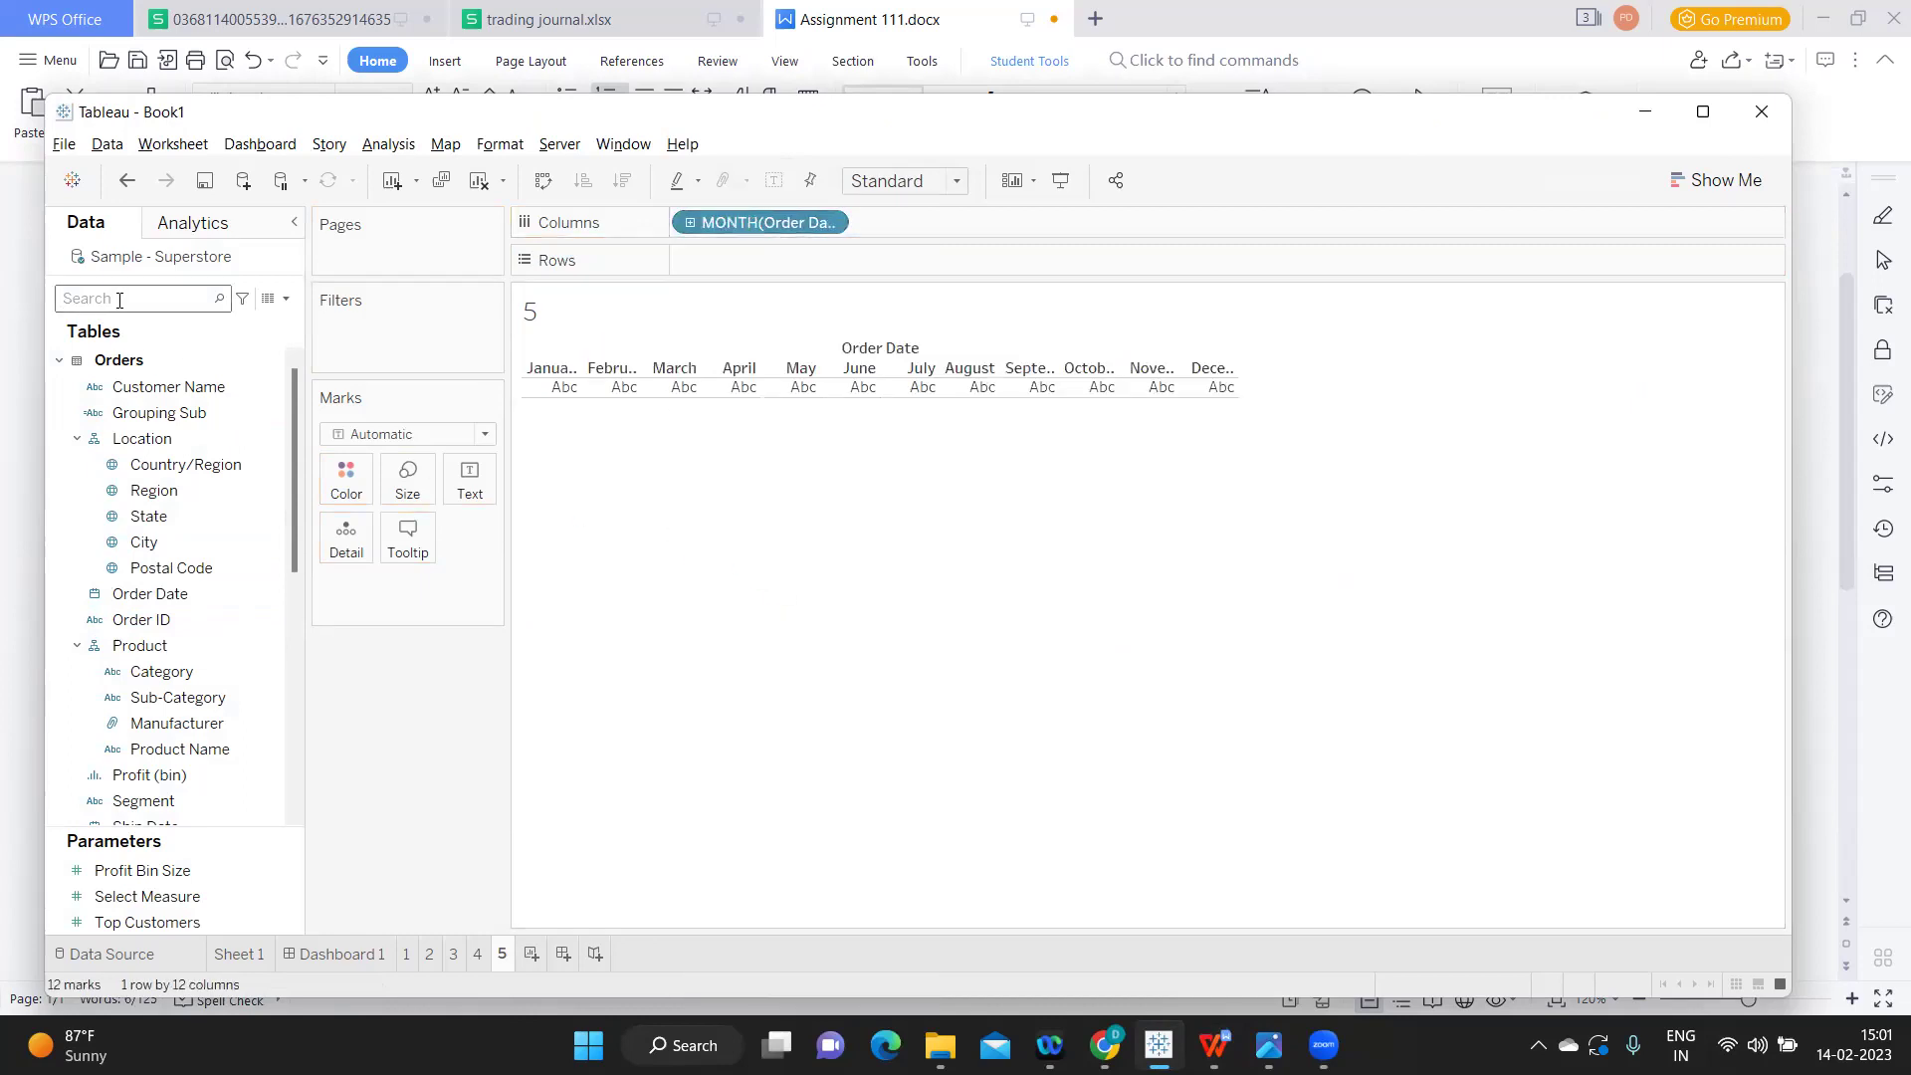
{"action": "type", "text": "sa"}
{"action": "left_click_drag", "start_coordinate": [130, 406], "coordinate": [744, 267]}
- Fit the monthly sales line chart to the entire view and show its mark labels
{"action": "left_click", "coordinate": [884, 182]}
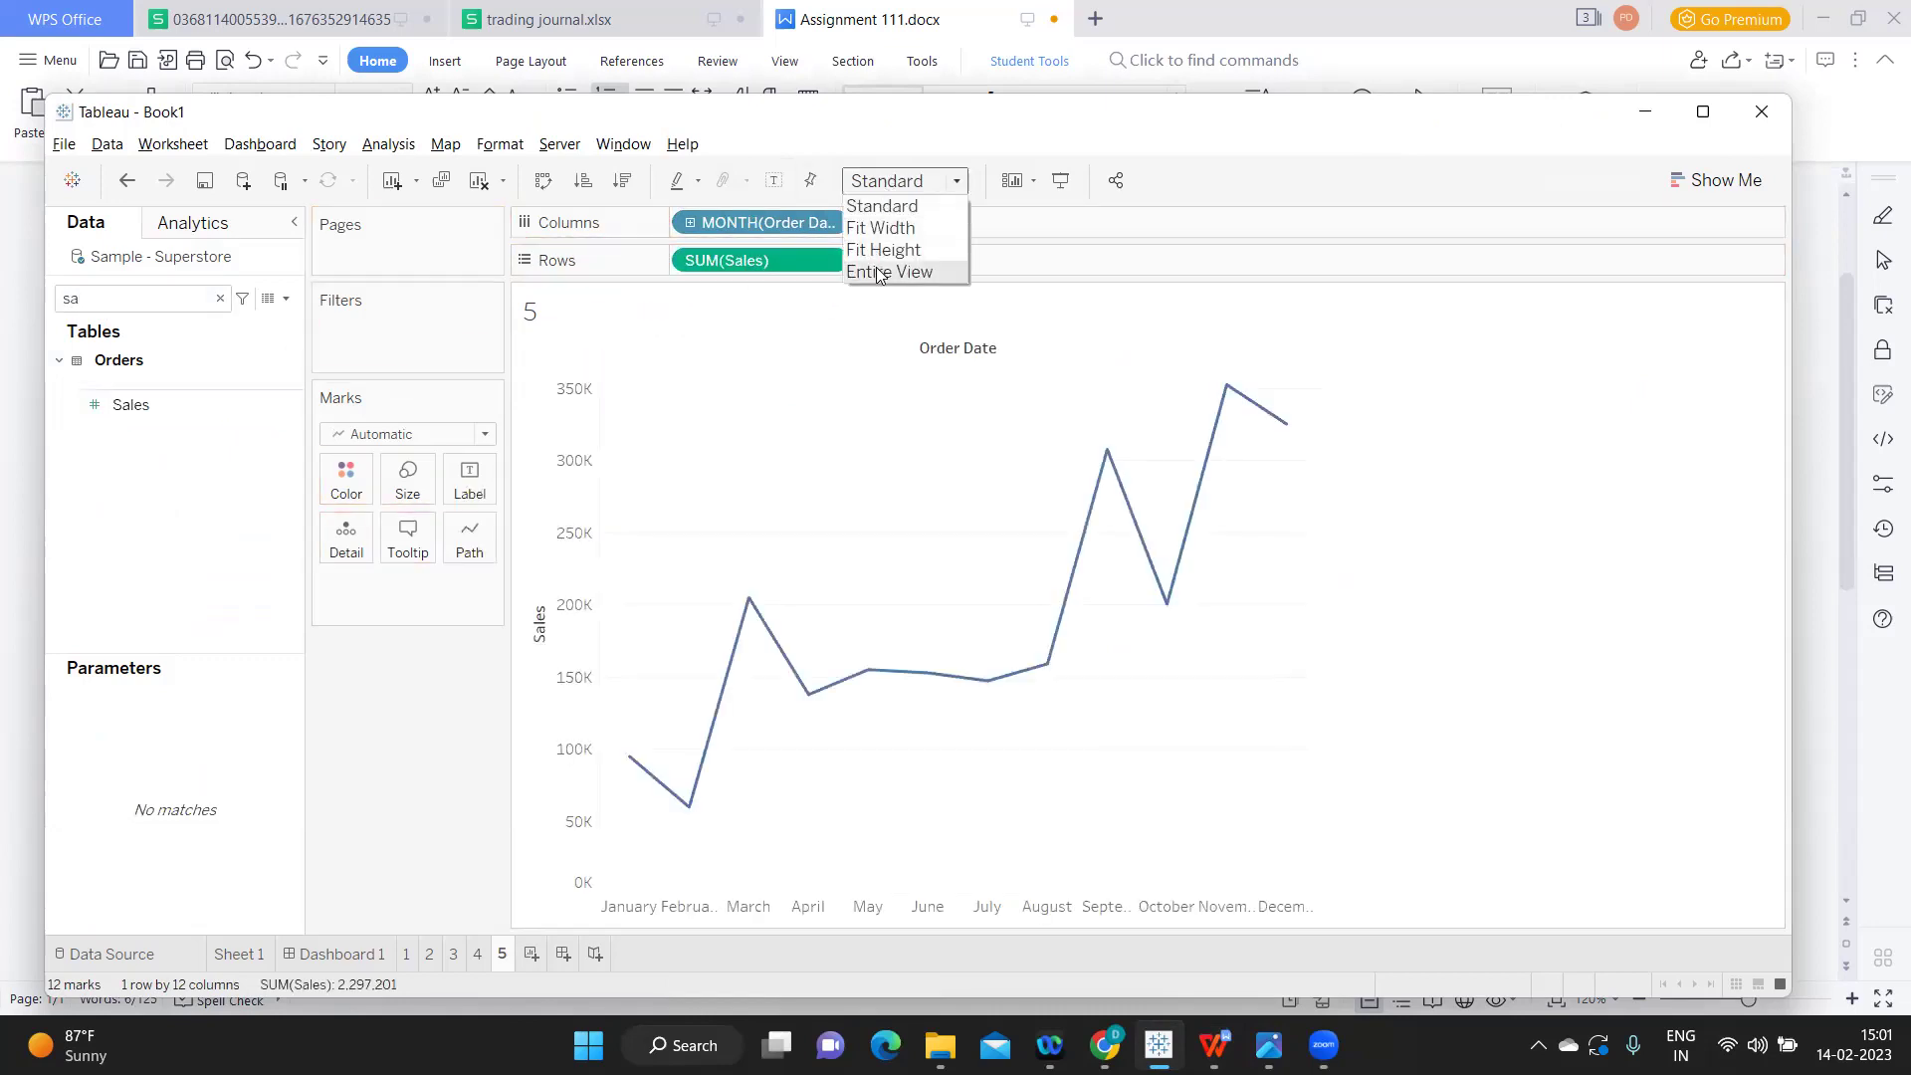
{"action": "left_click", "coordinate": [879, 273]}
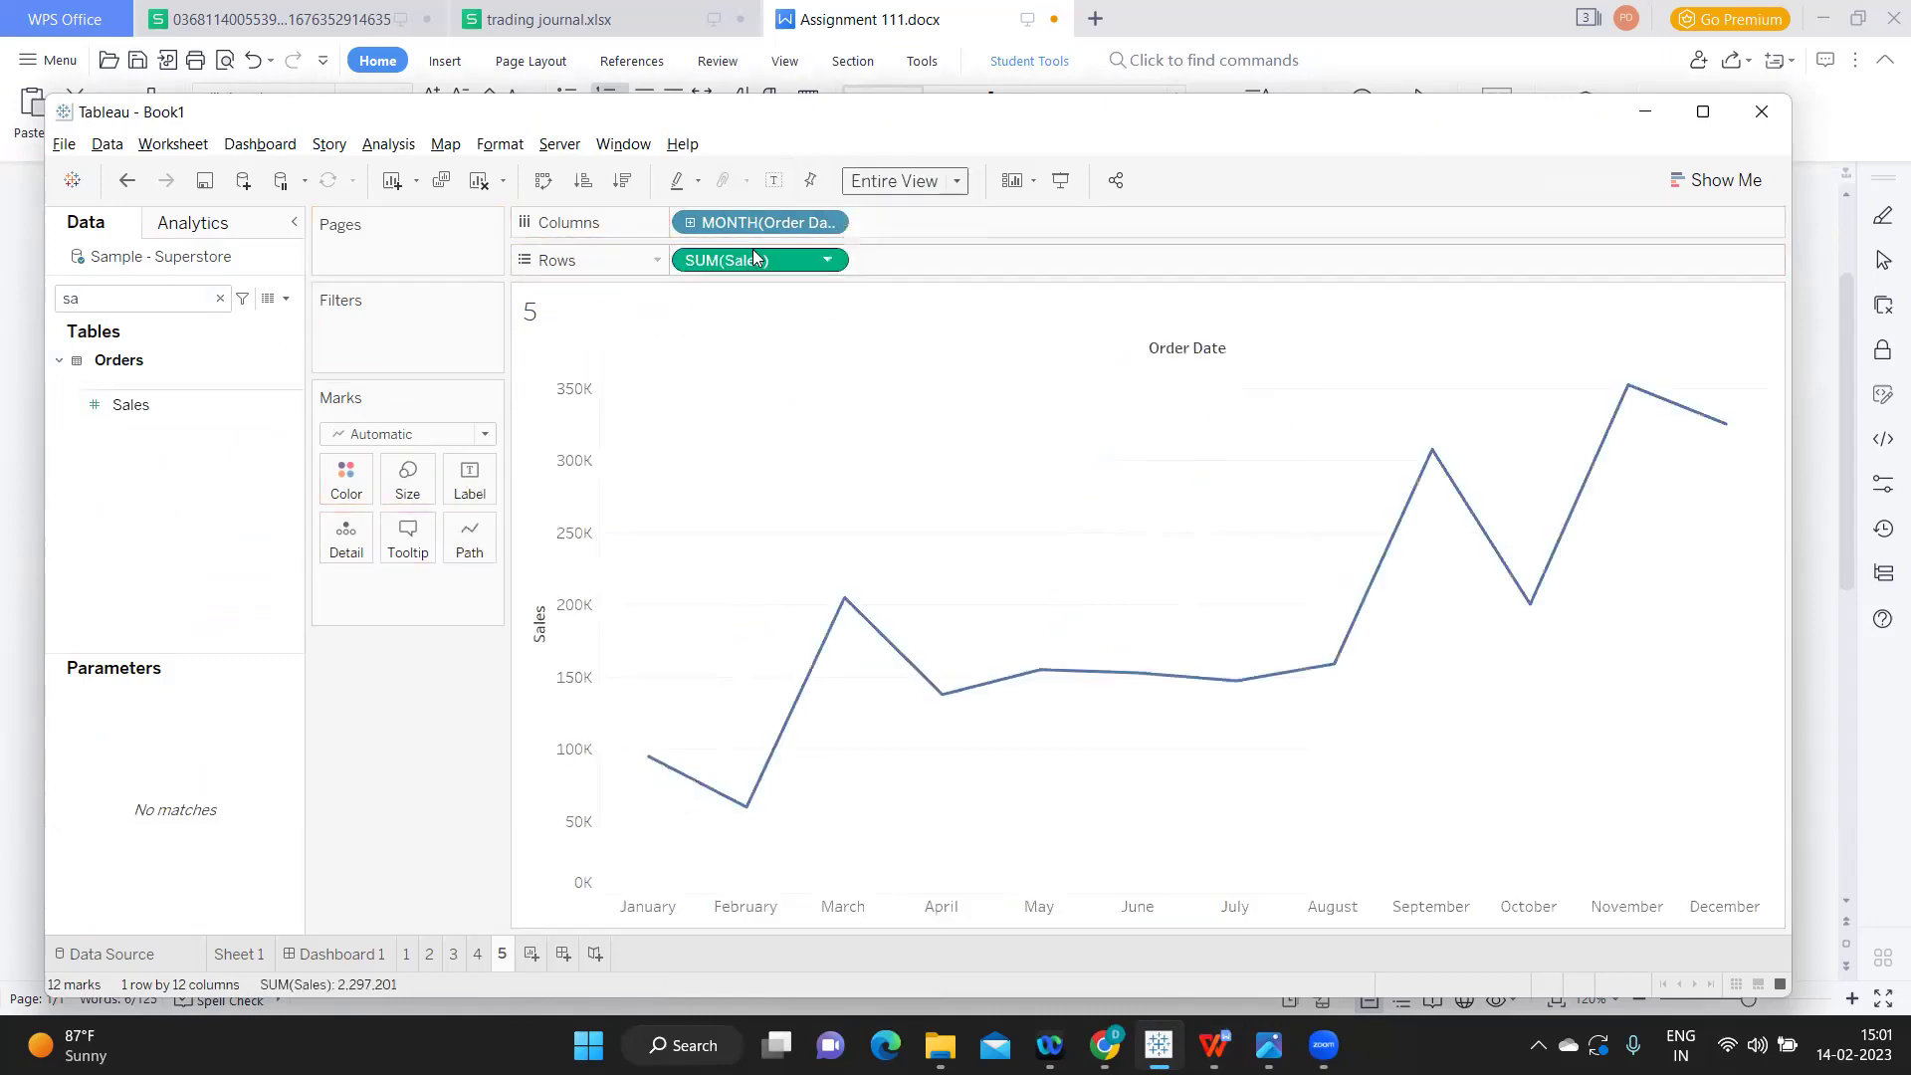
{"action": "left_click", "coordinate": [760, 183]}
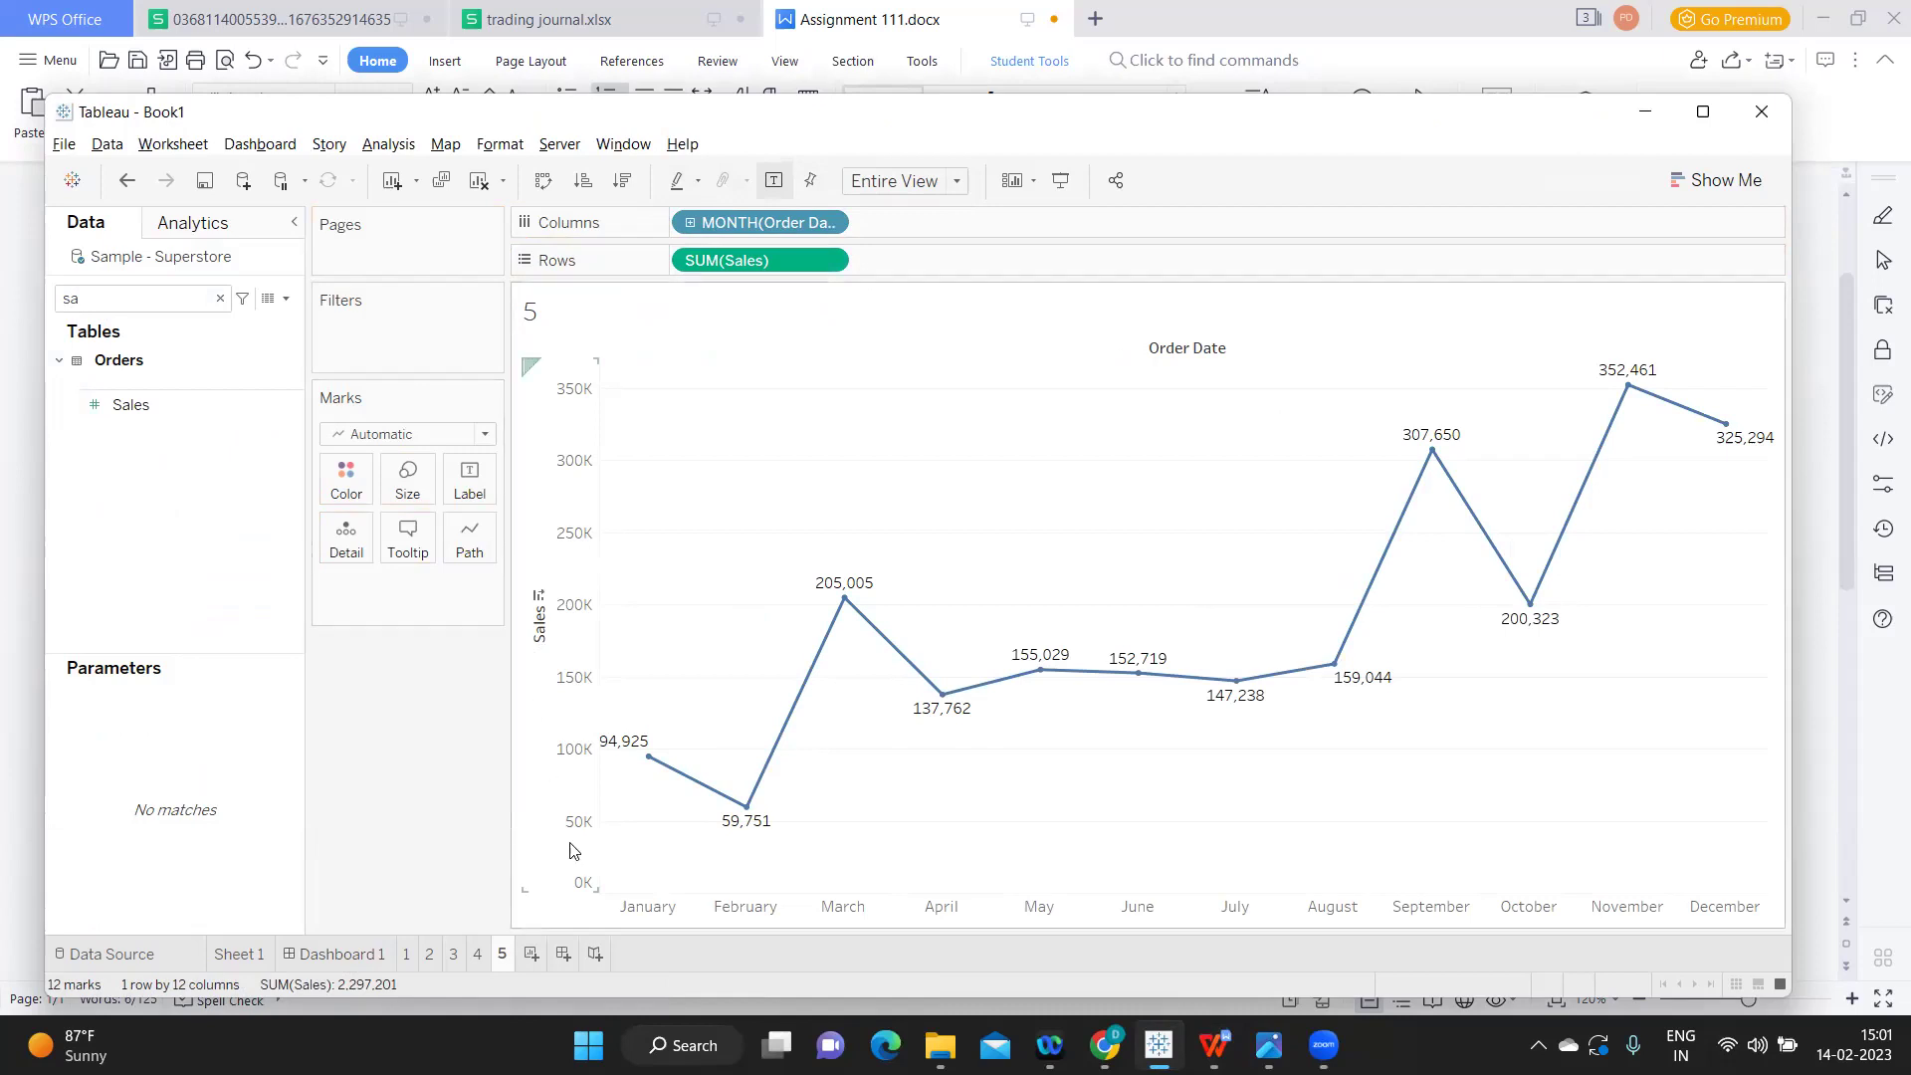
- Create a new dashboard and place sheet 1 in it
{"action": "left_click", "coordinate": [562, 955]}
{"action": "mouse_move", "coordinate": [84, 603]}
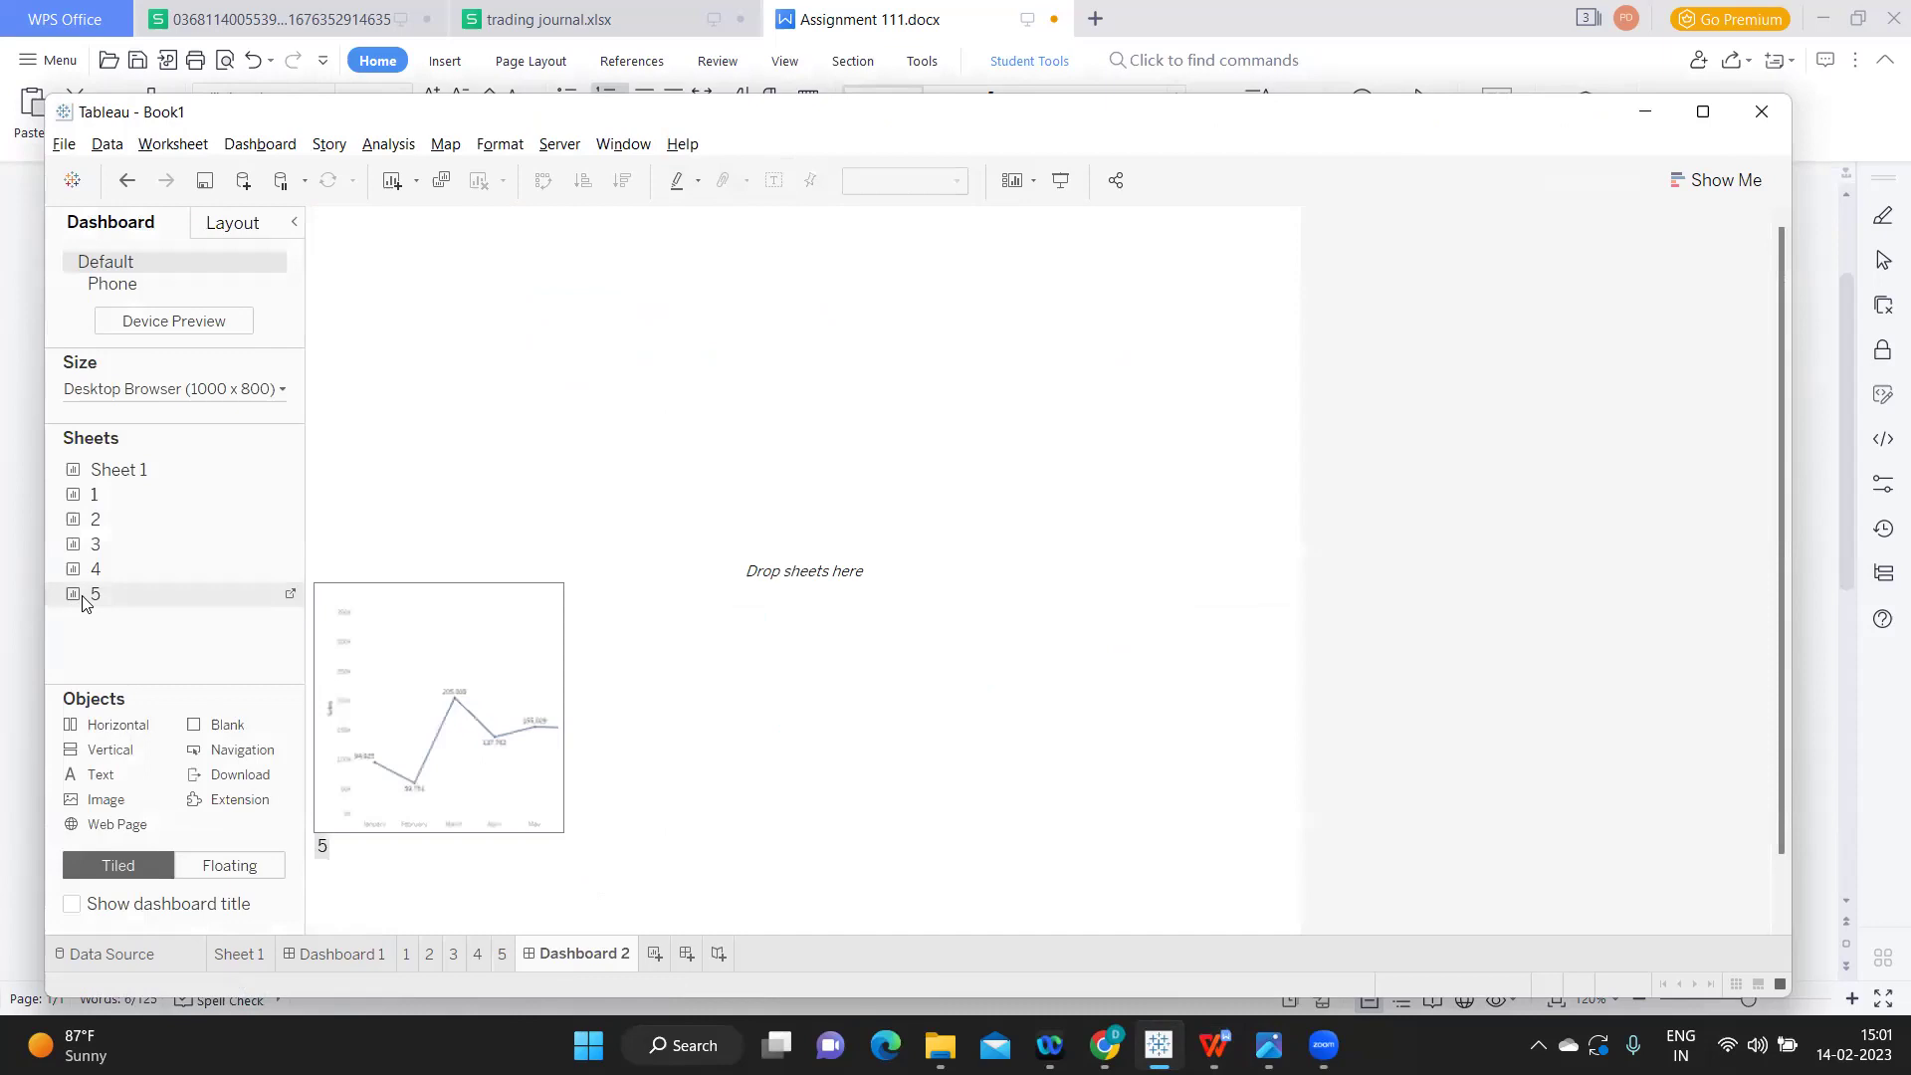
{"action": "mouse_move", "coordinate": [84, 495]}
{"action": "left_click_drag", "start_coordinate": [87, 498], "coordinate": [393, 367]}
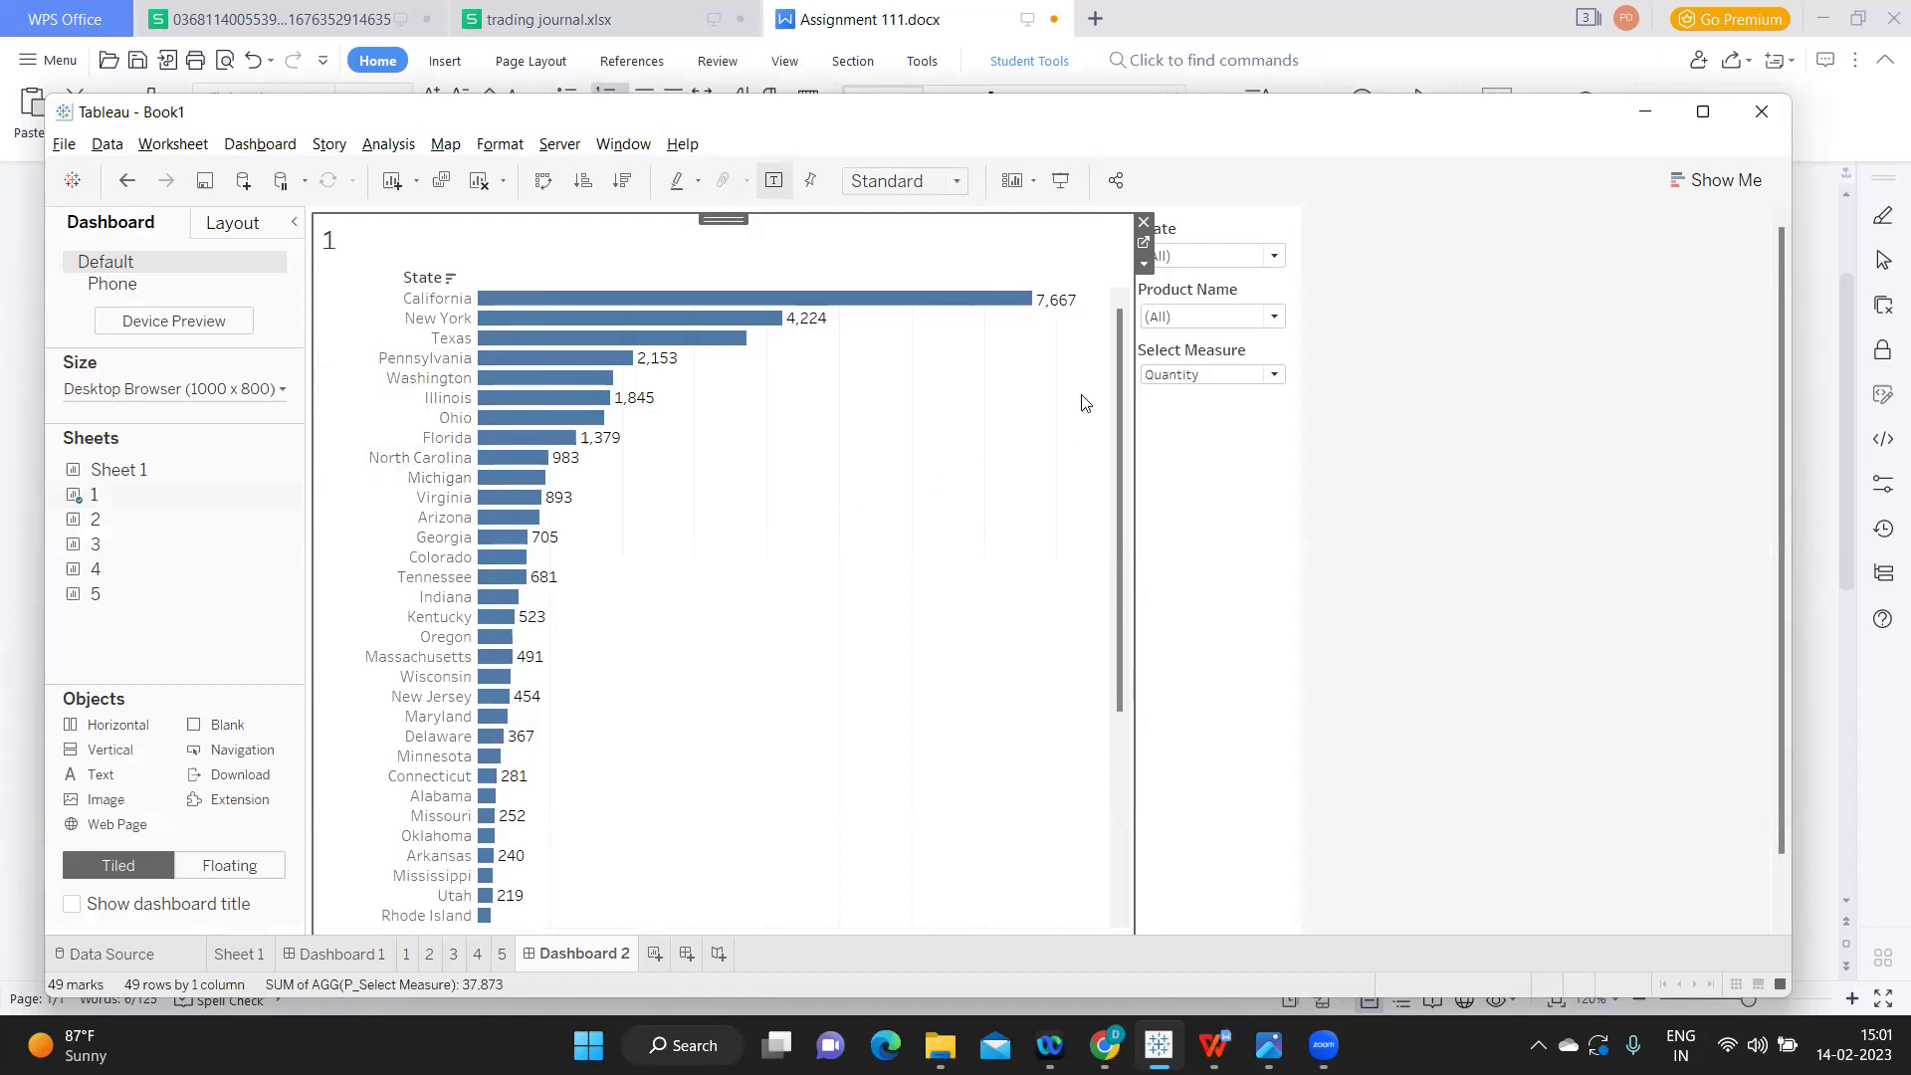
- Arrange the State, Select Measure and Product Name controls in a row above the state chart and shrink the row's height
{"action": "left_click", "coordinate": [1196, 235]}
{"action": "left_click_drag", "start_coordinate": [1195, 218], "coordinate": [657, 225]}
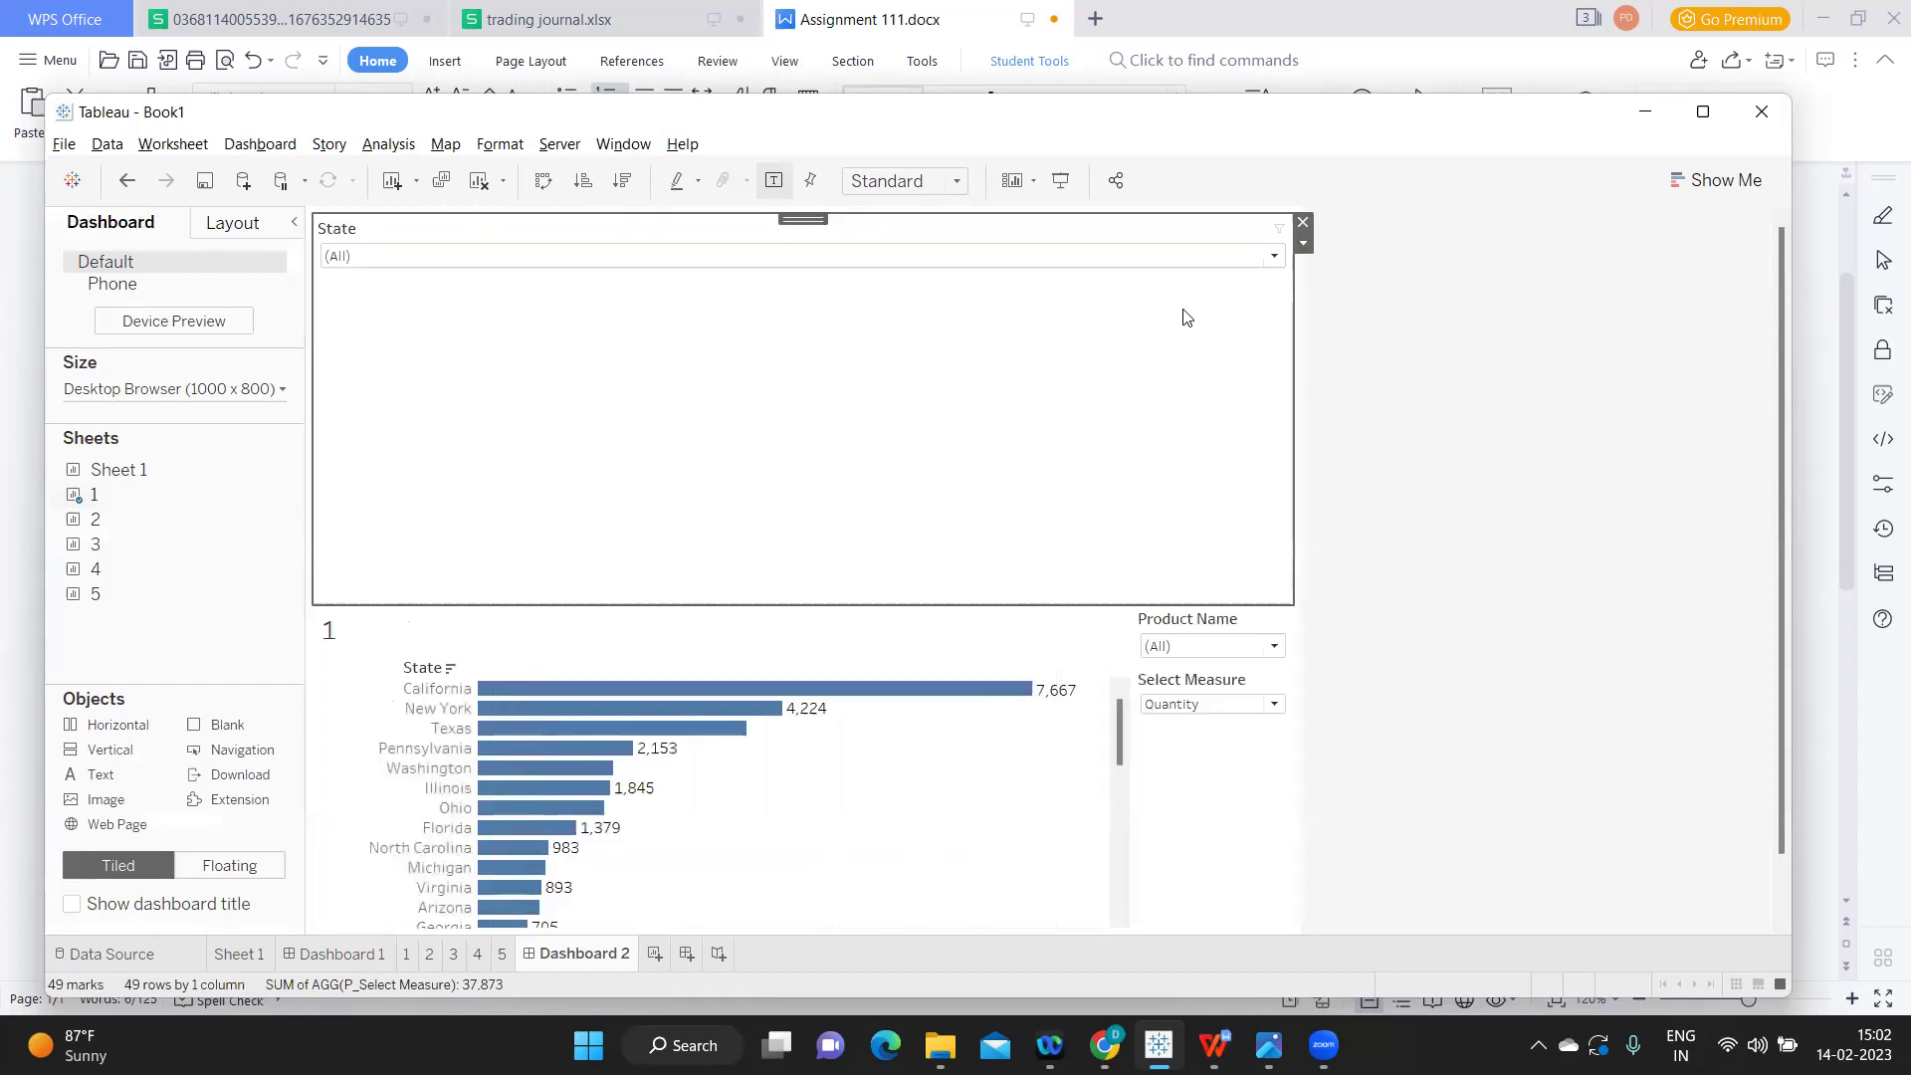
{"action": "left_click_drag", "start_coordinate": [1195, 621], "coordinate": [1028, 482]}
{"action": "left_click", "coordinate": [1191, 622]}
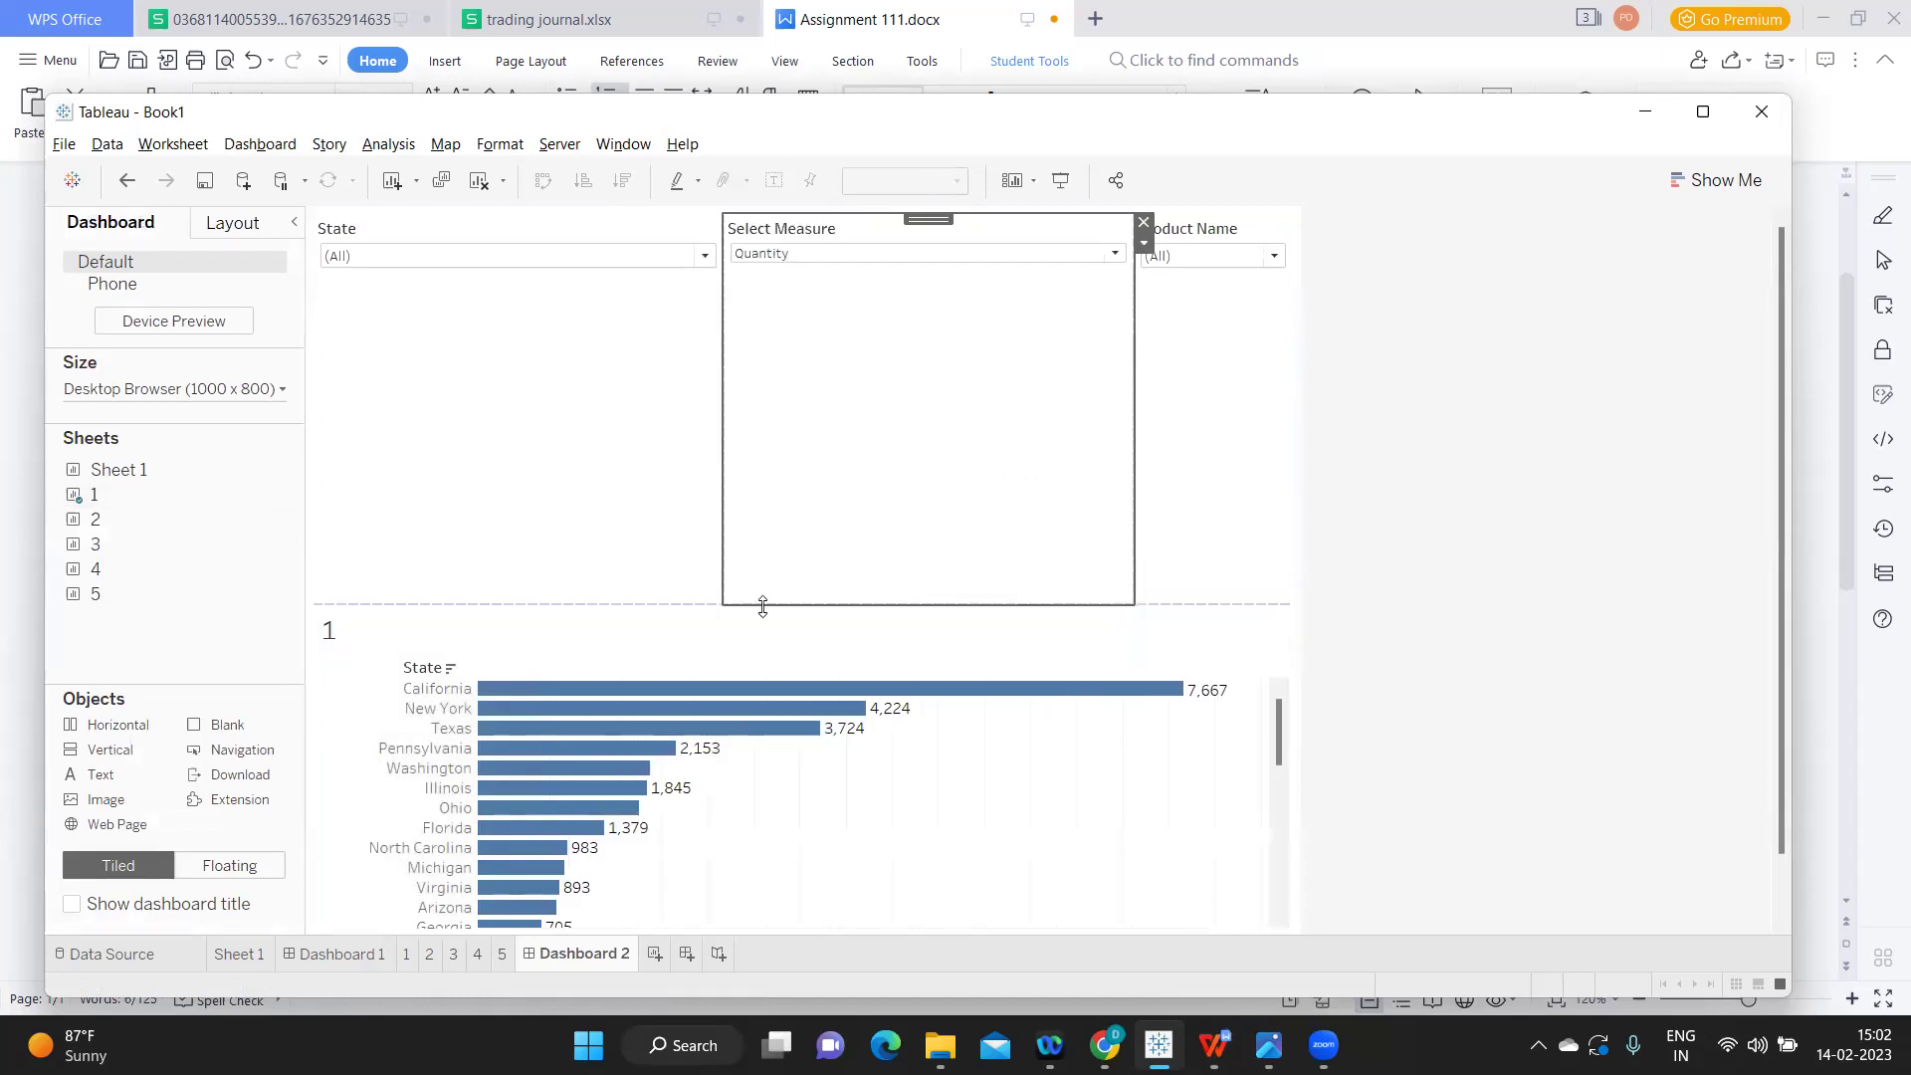
{"action": "left_click_drag", "start_coordinate": [708, 602], "coordinate": [707, 296]}
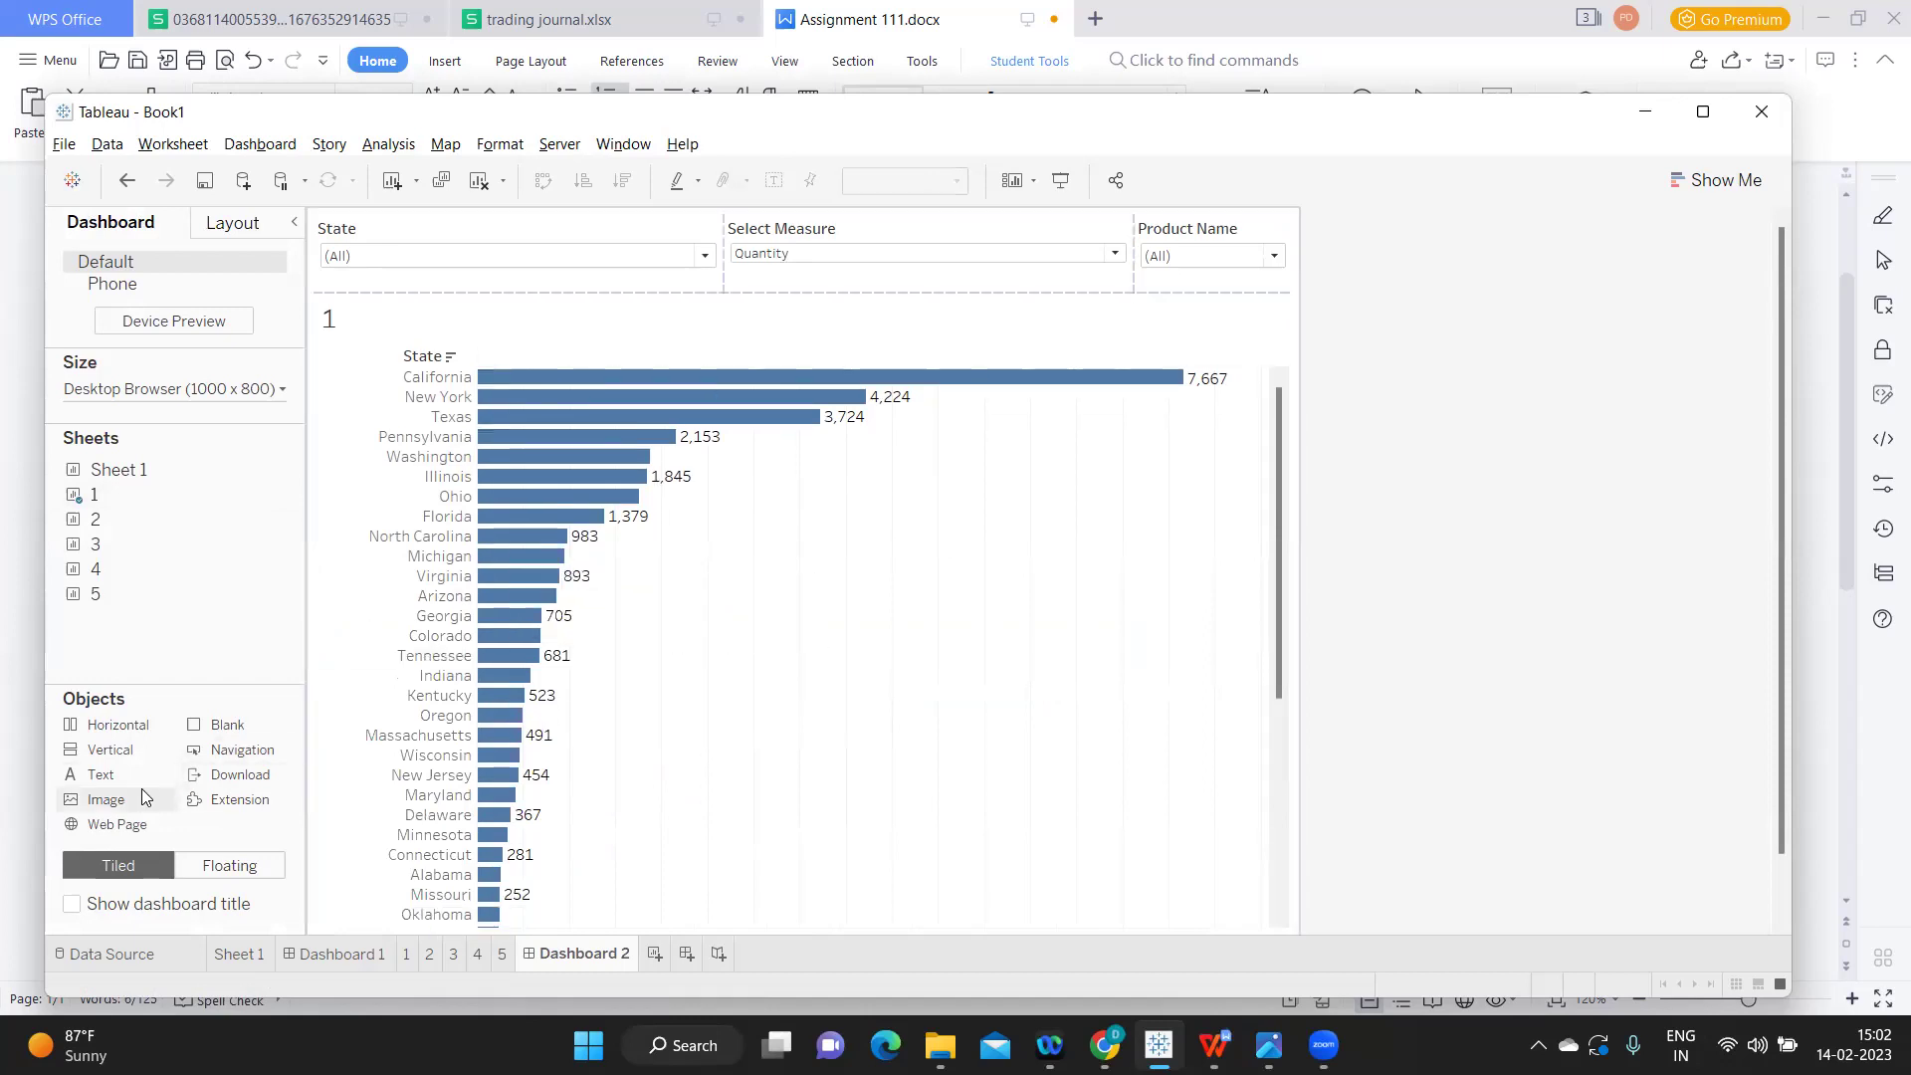
- Add a text object above the filter row reading "Tableau Coding Assignment", and make it bold, centred and black
{"action": "left_click_drag", "start_coordinate": [138, 775], "coordinate": [760, 207]}
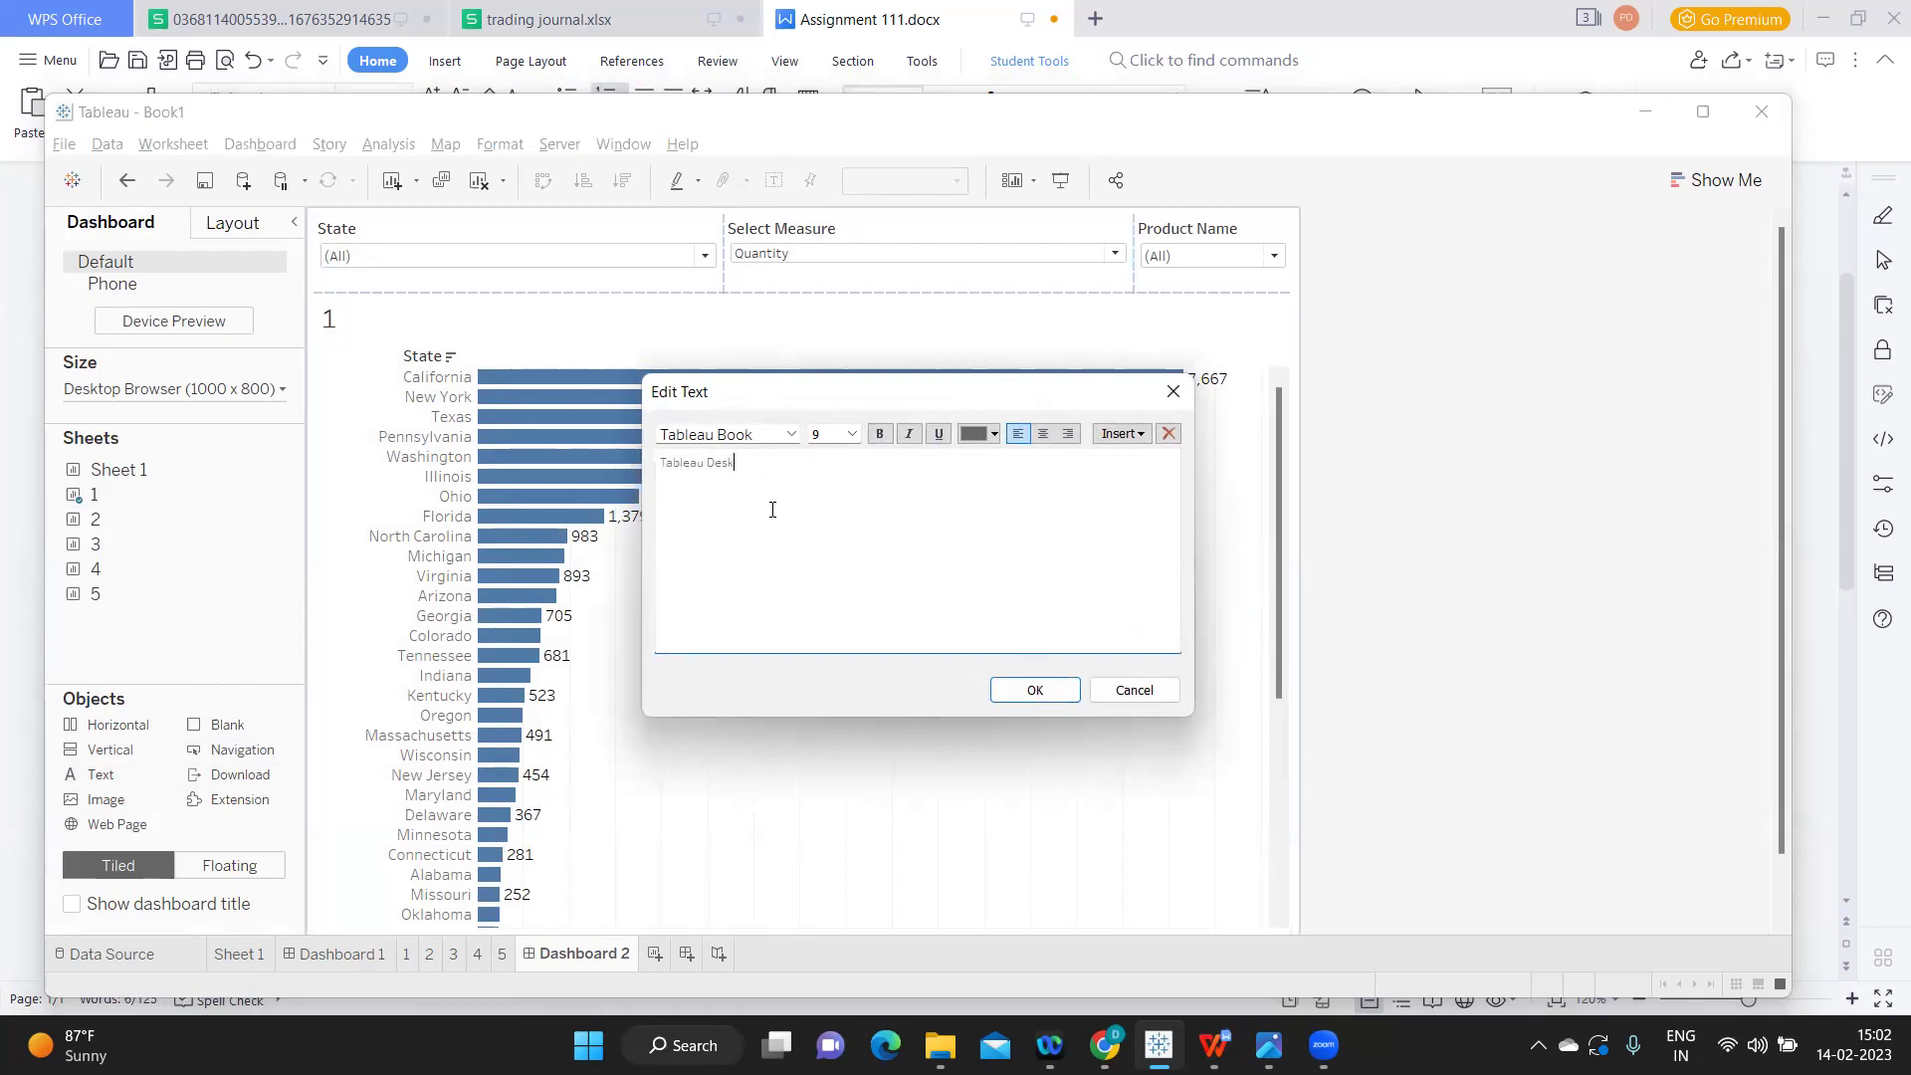
{"action": "type", "text": "Tableau Coding Assignment"}
{"action": "key", "text": "ctrl+a"}
{"action": "left_click", "coordinate": [880, 434]}
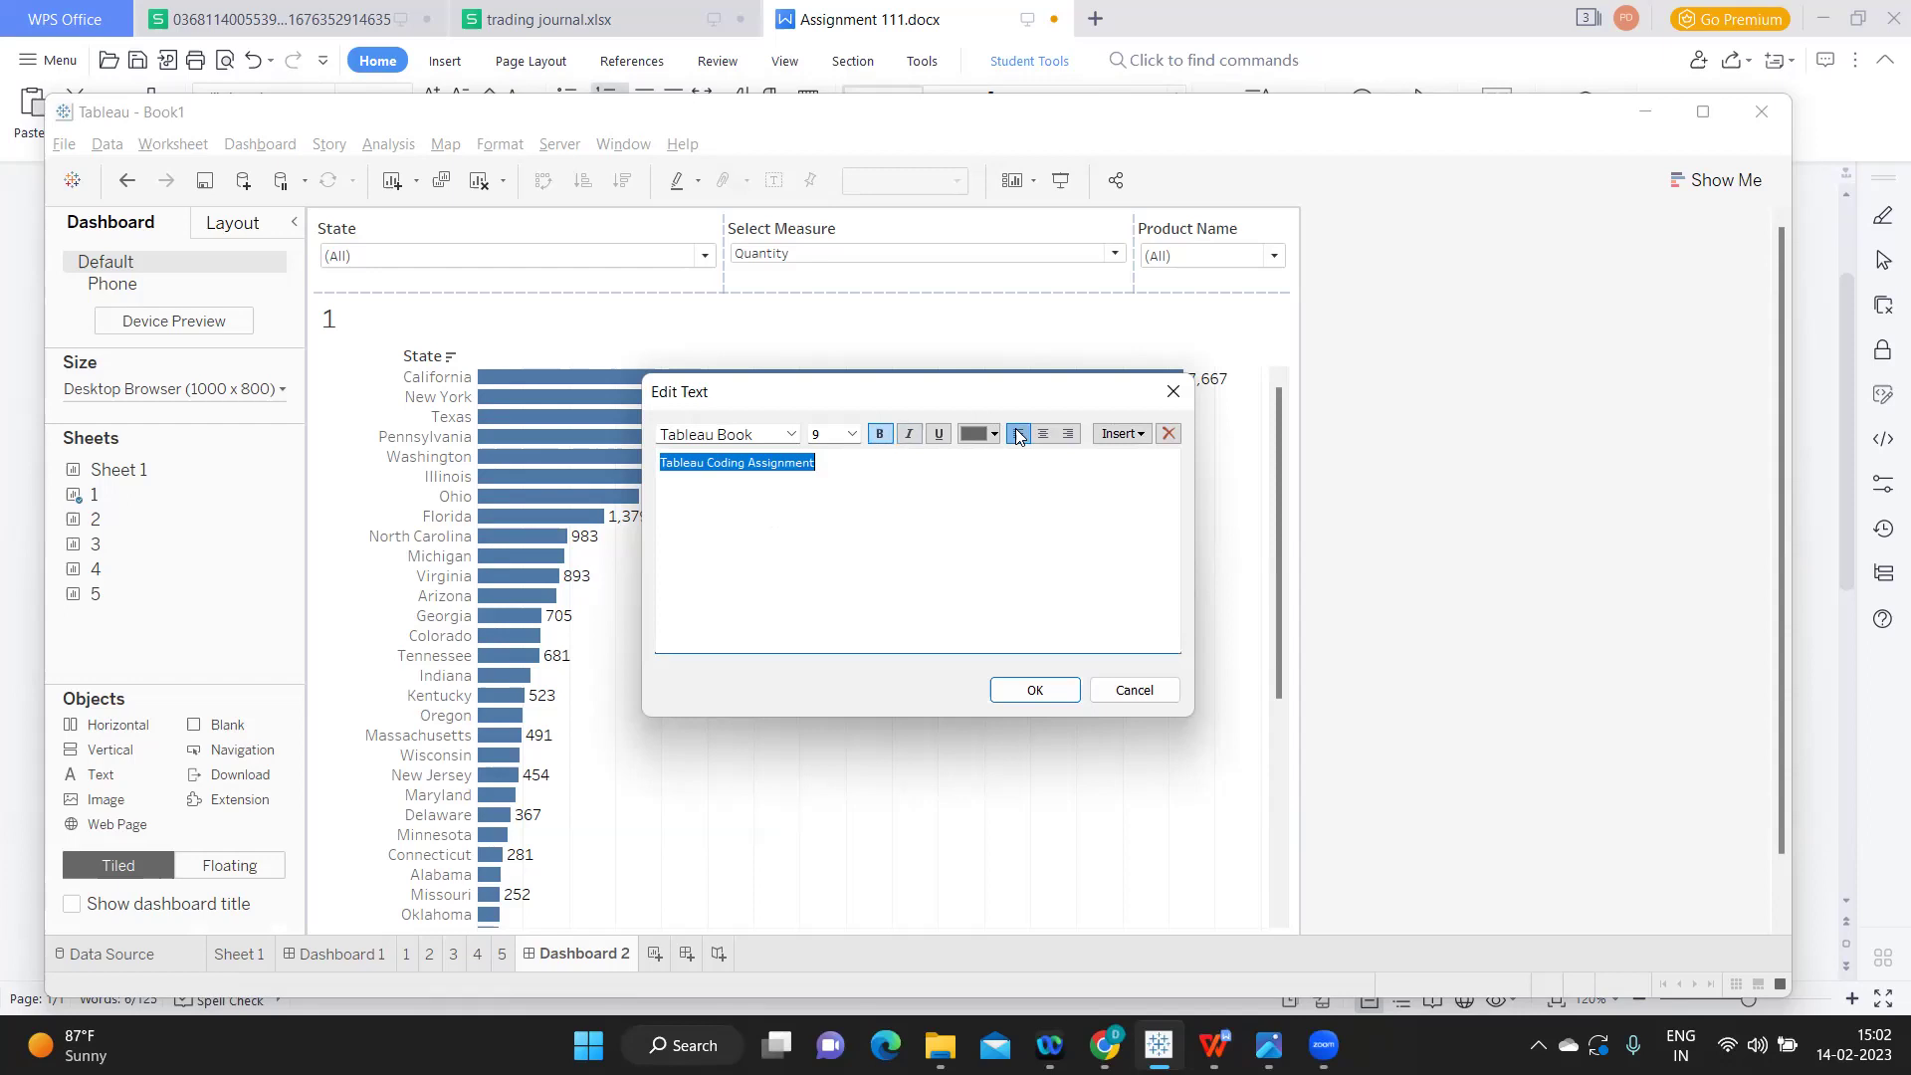
{"action": "left_click", "coordinate": [1043, 432]}
{"action": "left_click", "coordinate": [978, 435]}
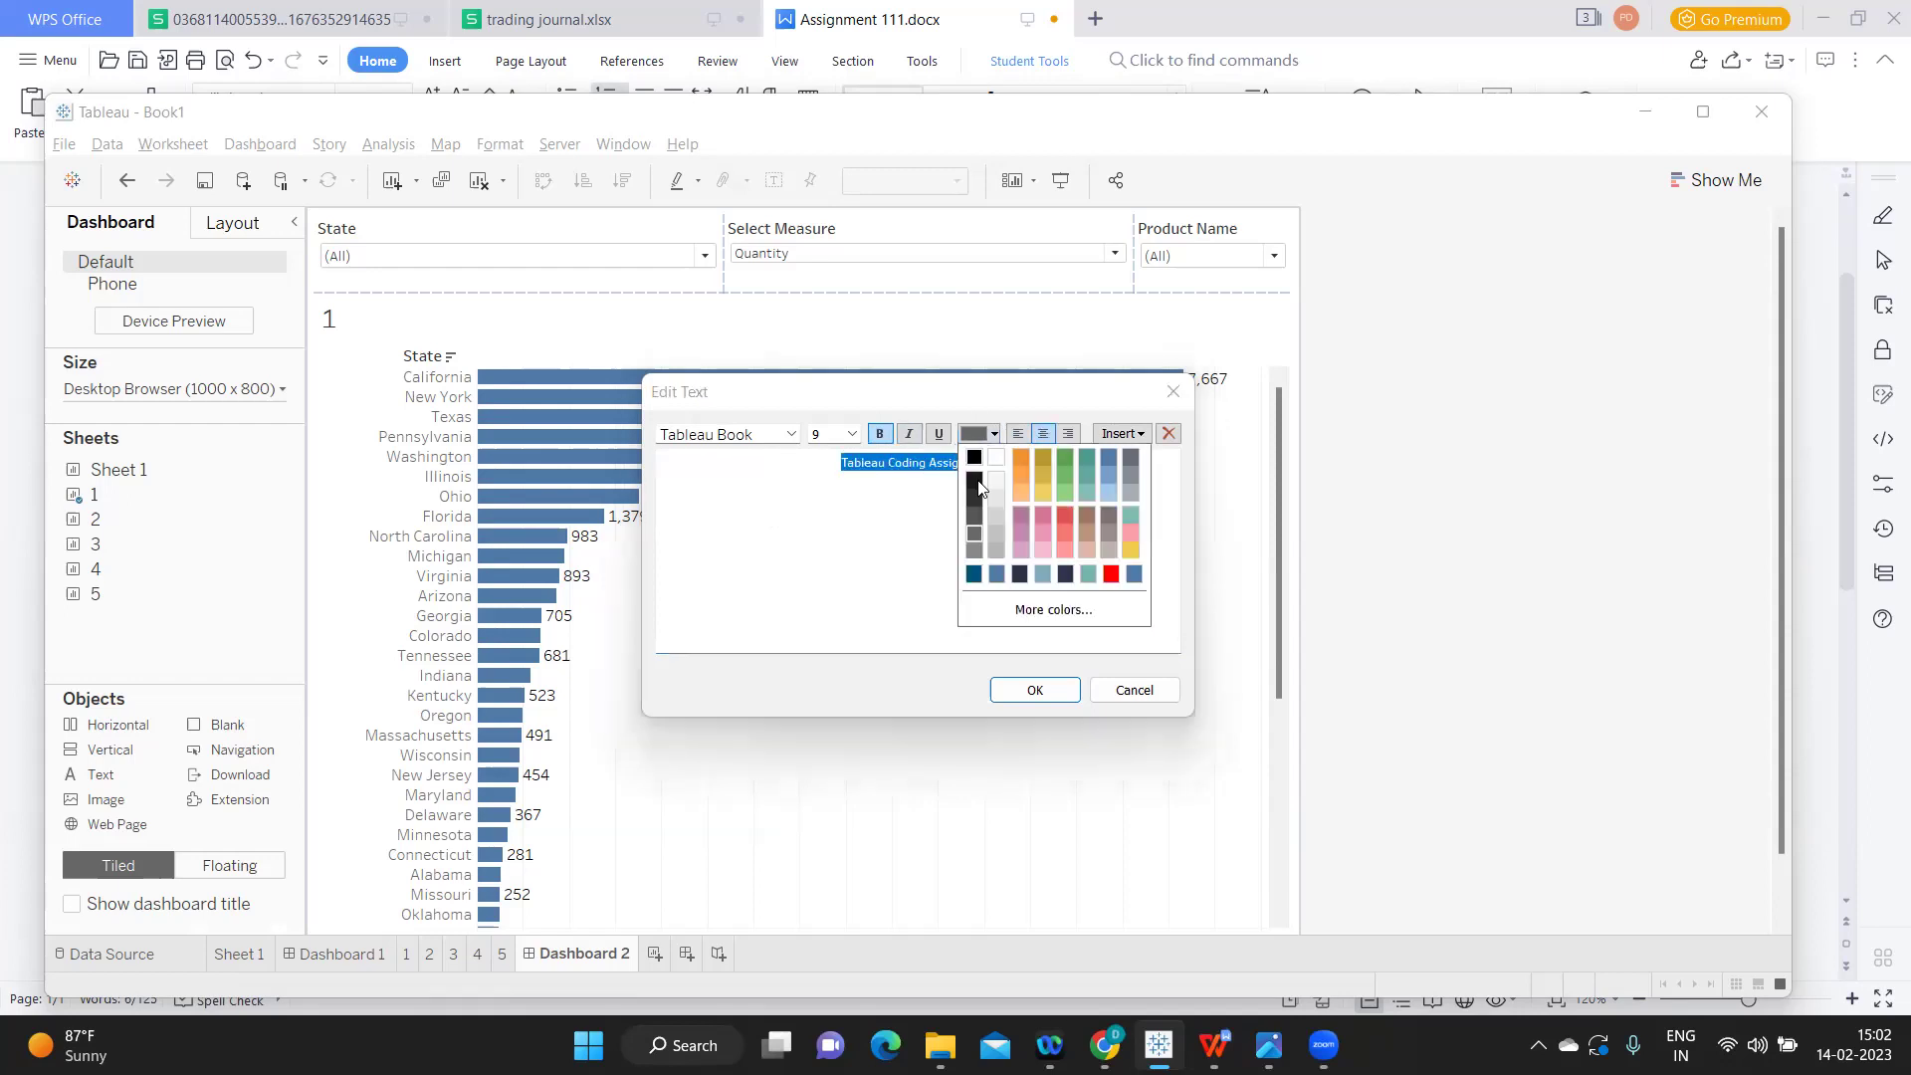
{"action": "left_click", "coordinate": [975, 457]}
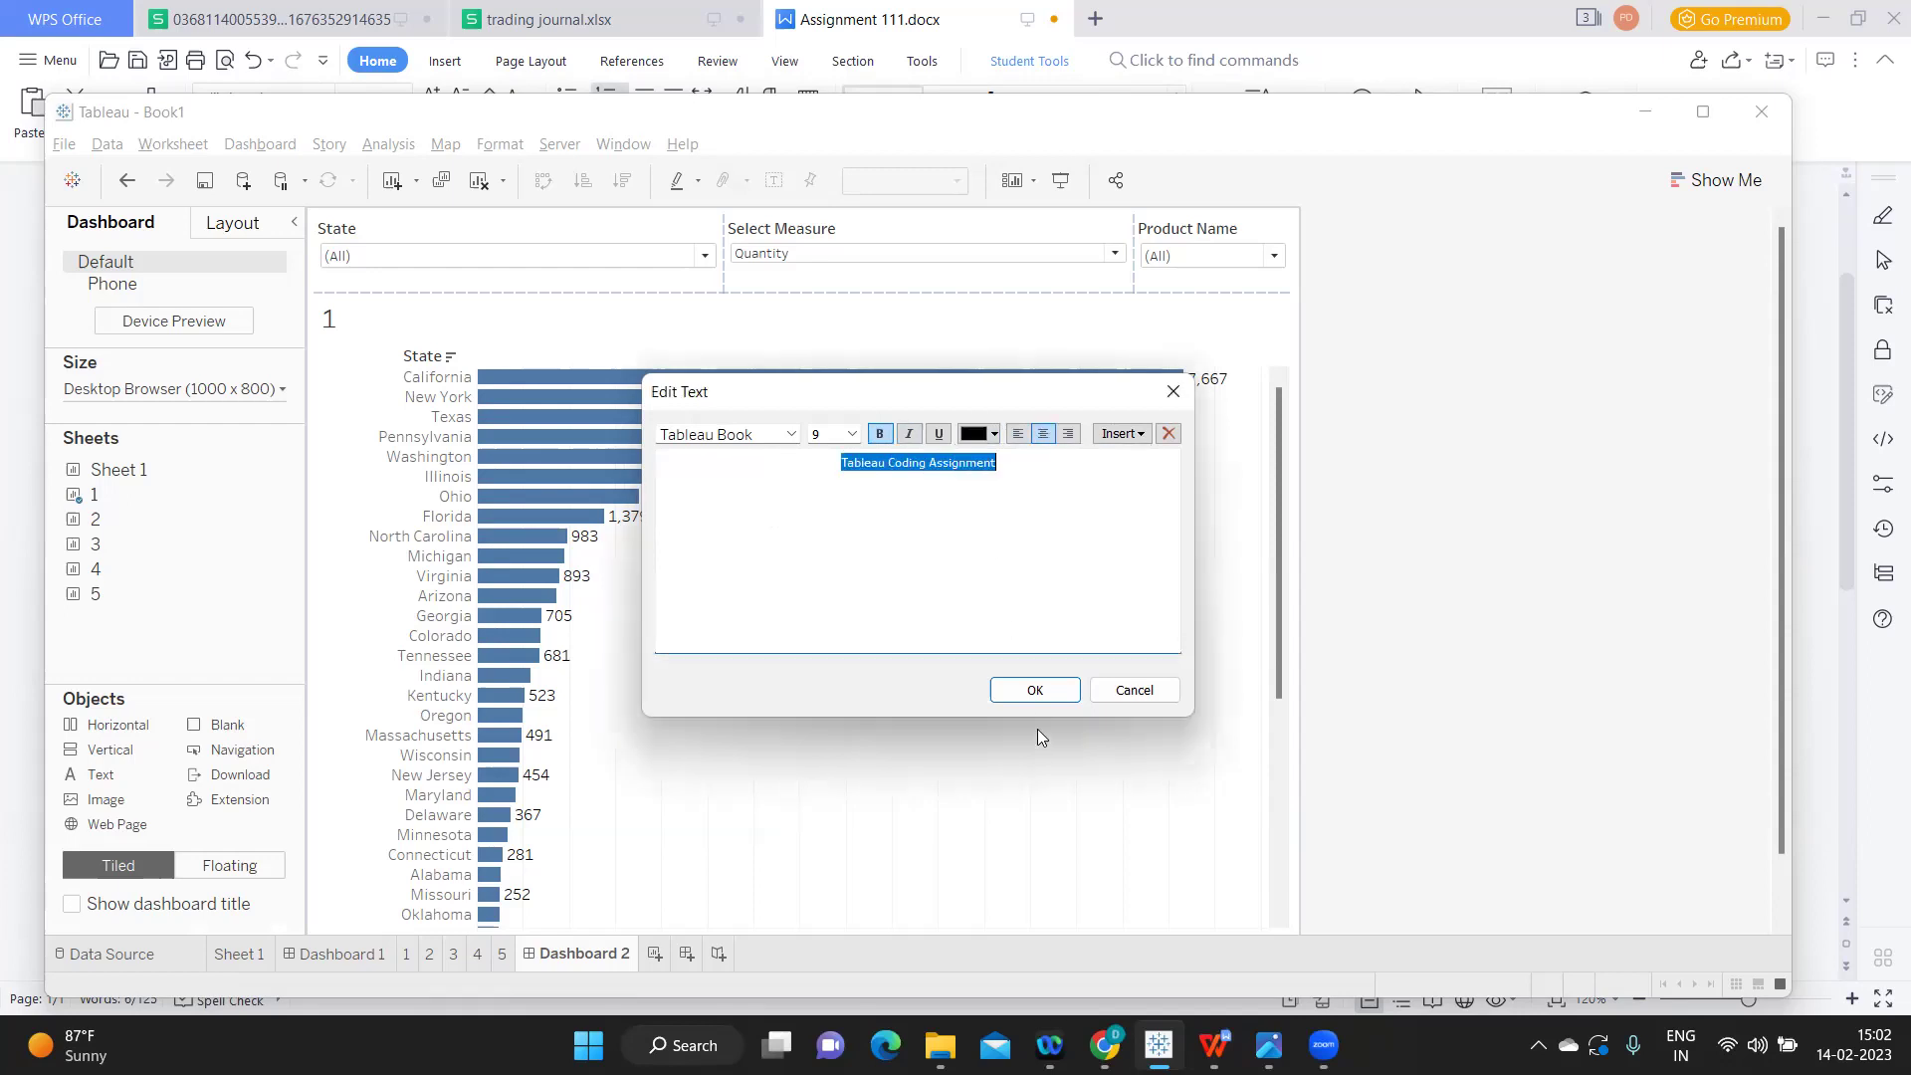
- Set the title text to 18-point Tableau Bold and apply it to the dashboard
{"action": "left_click", "coordinate": [852, 434]}
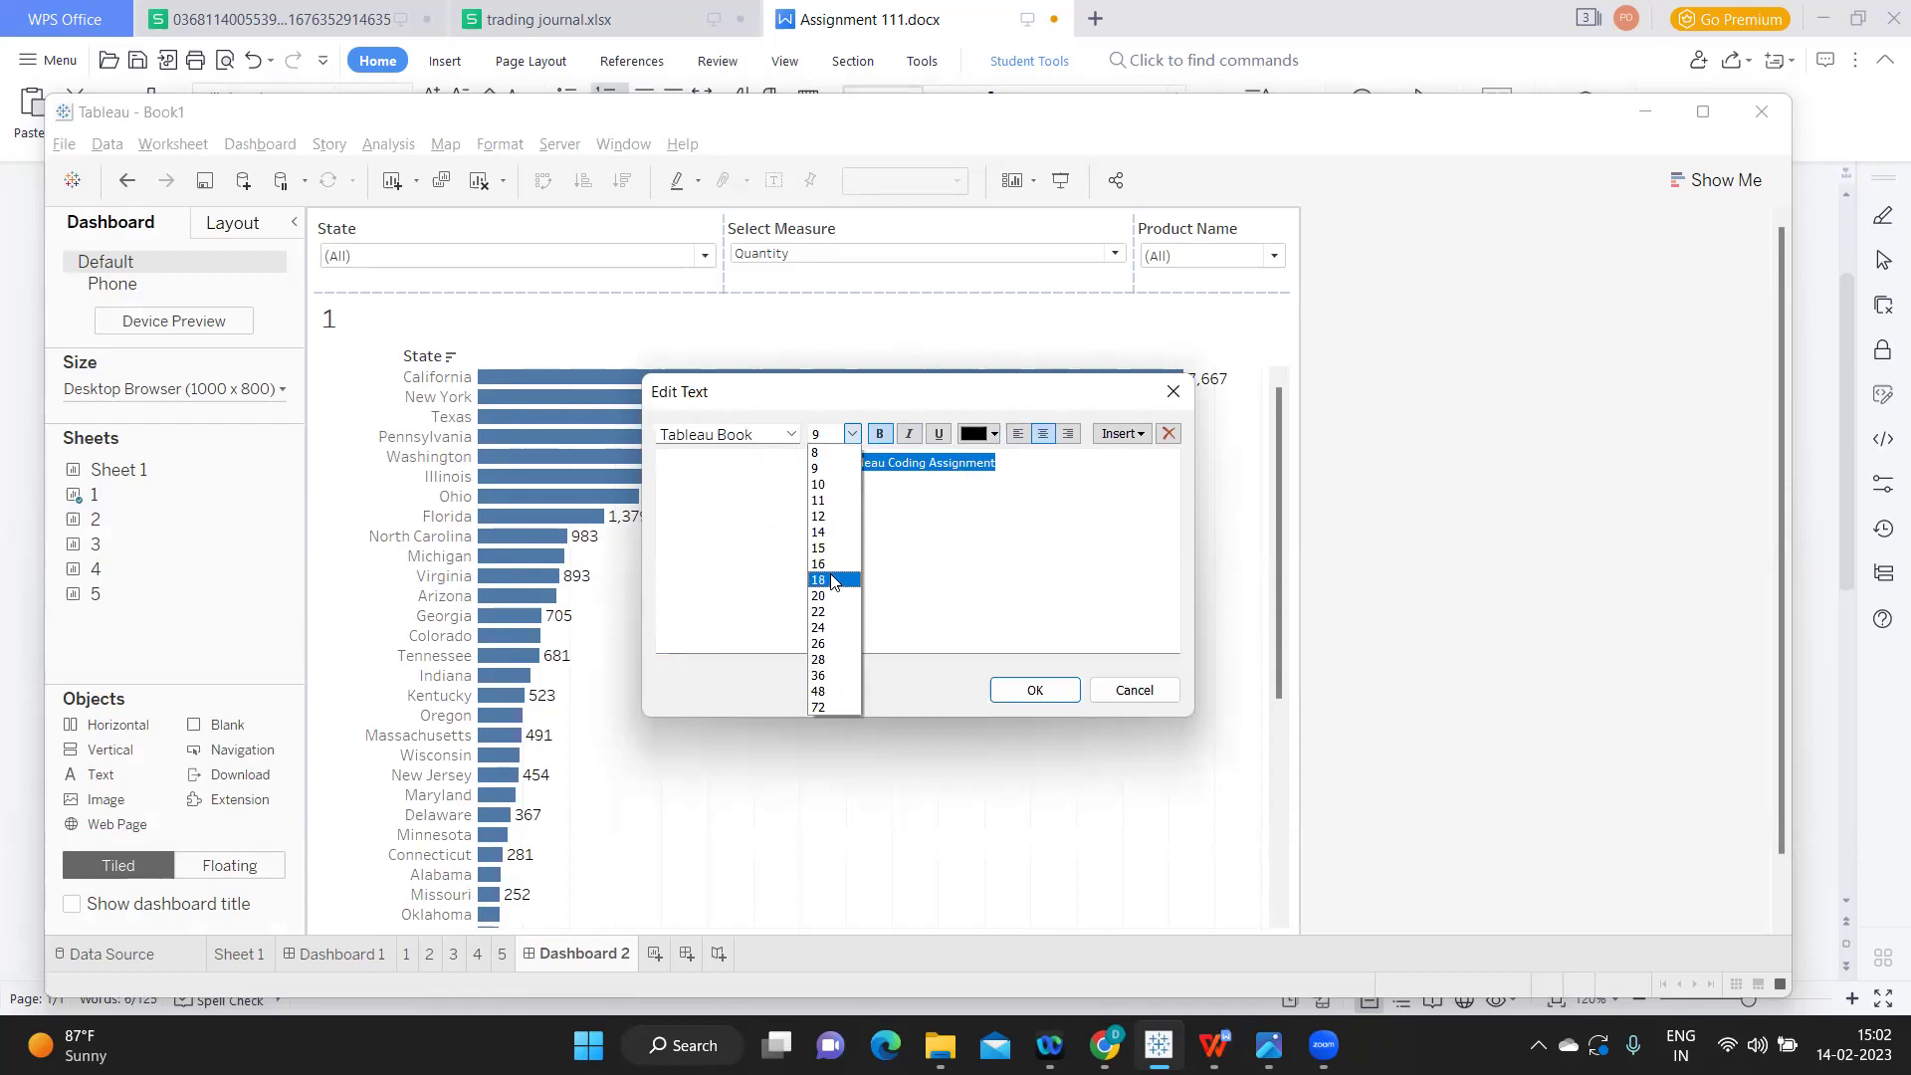
{"action": "left_click", "coordinate": [833, 580]}
{"action": "left_click", "coordinate": [793, 434]}
{"action": "left_click", "coordinate": [764, 474]}
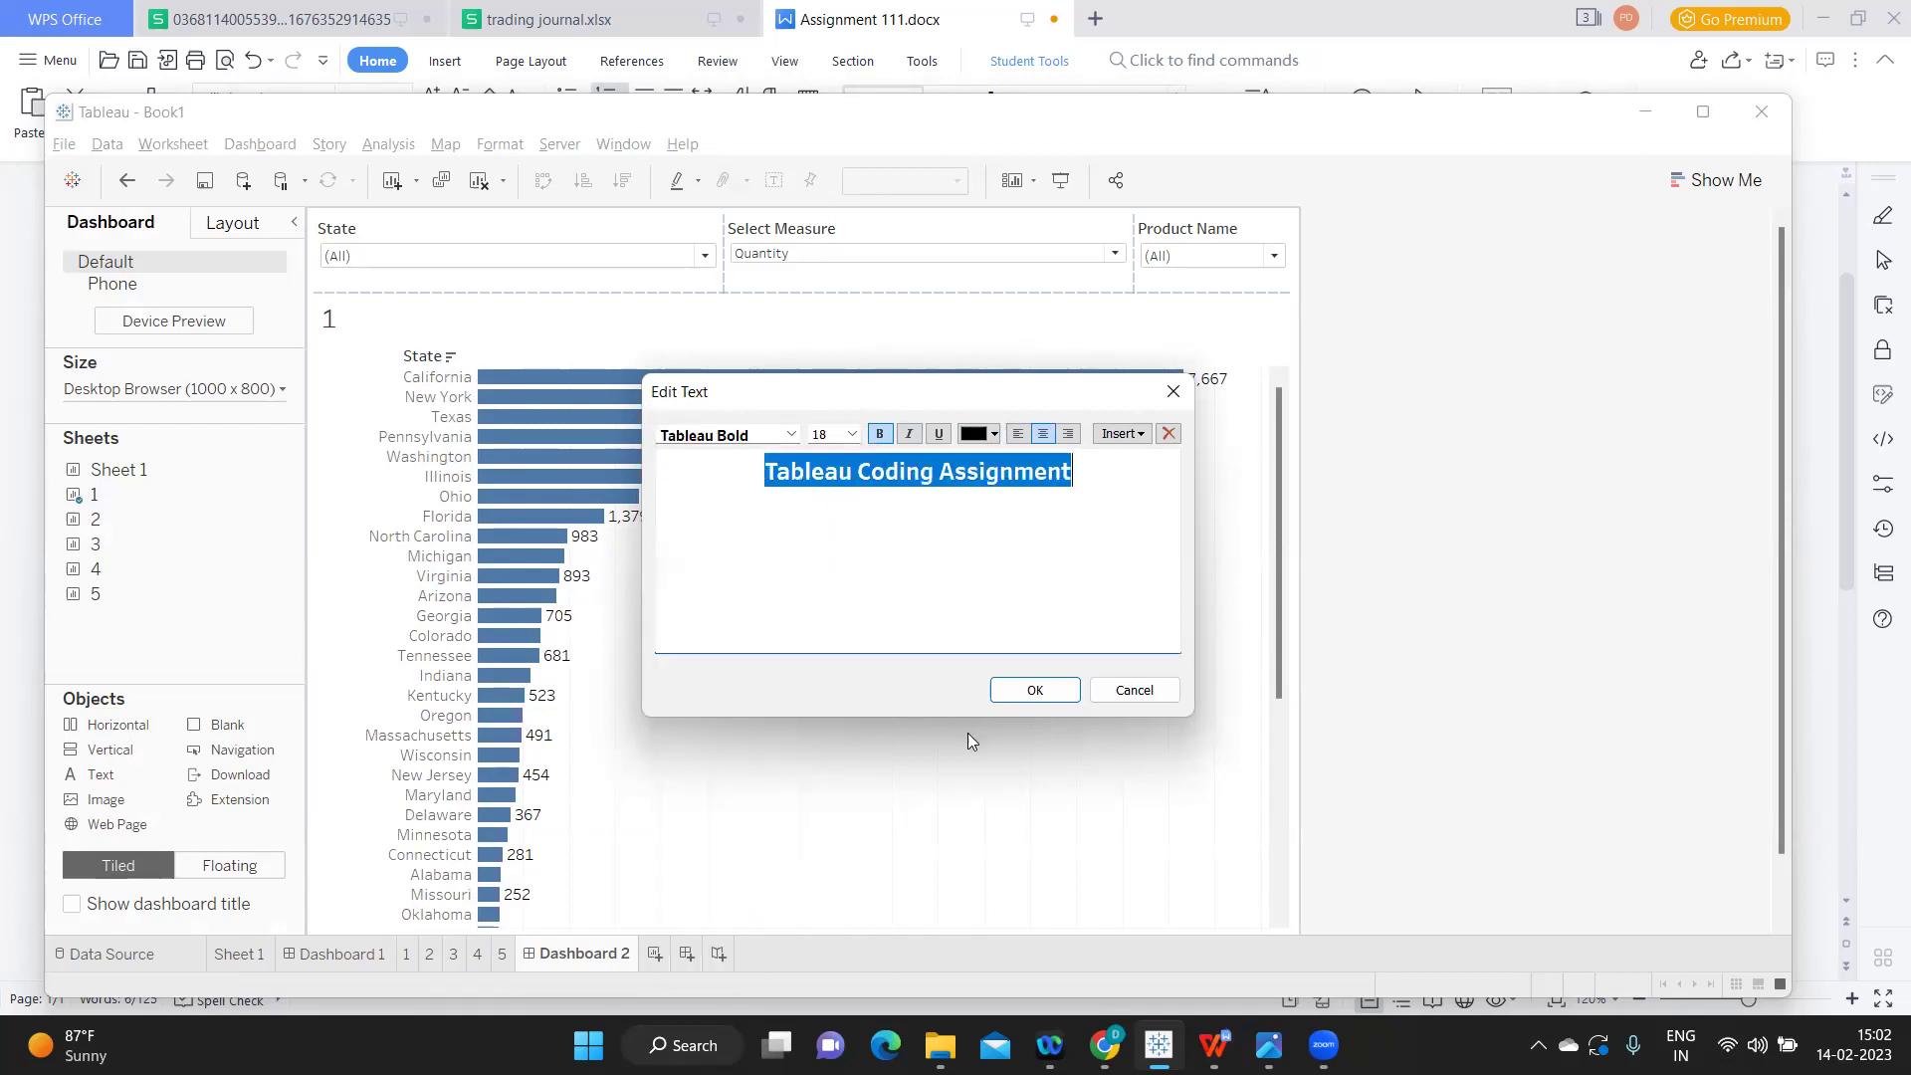
{"action": "left_click", "coordinate": [1015, 695]}
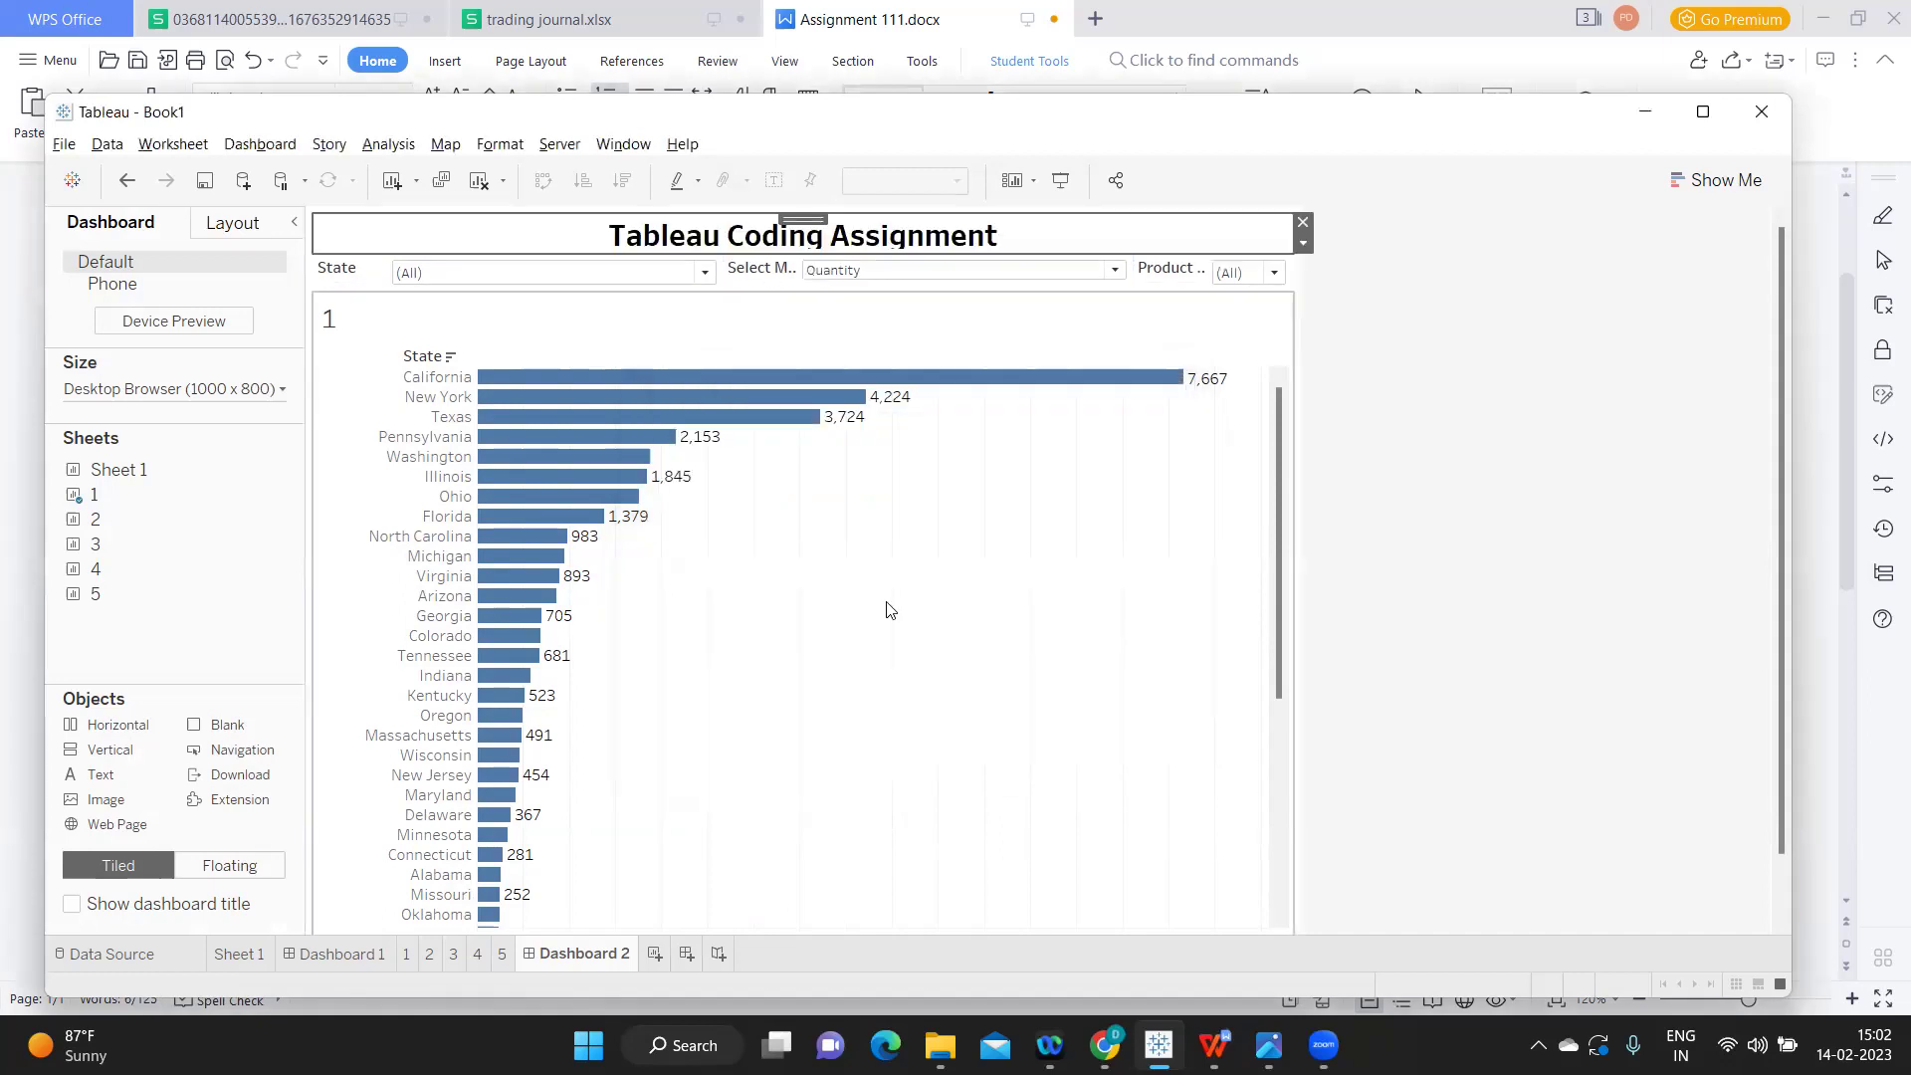
- Increase the heights of the filter and title rows, and give the title a solid black border in the second line thickness
{"action": "left_click", "coordinate": [694, 313]}
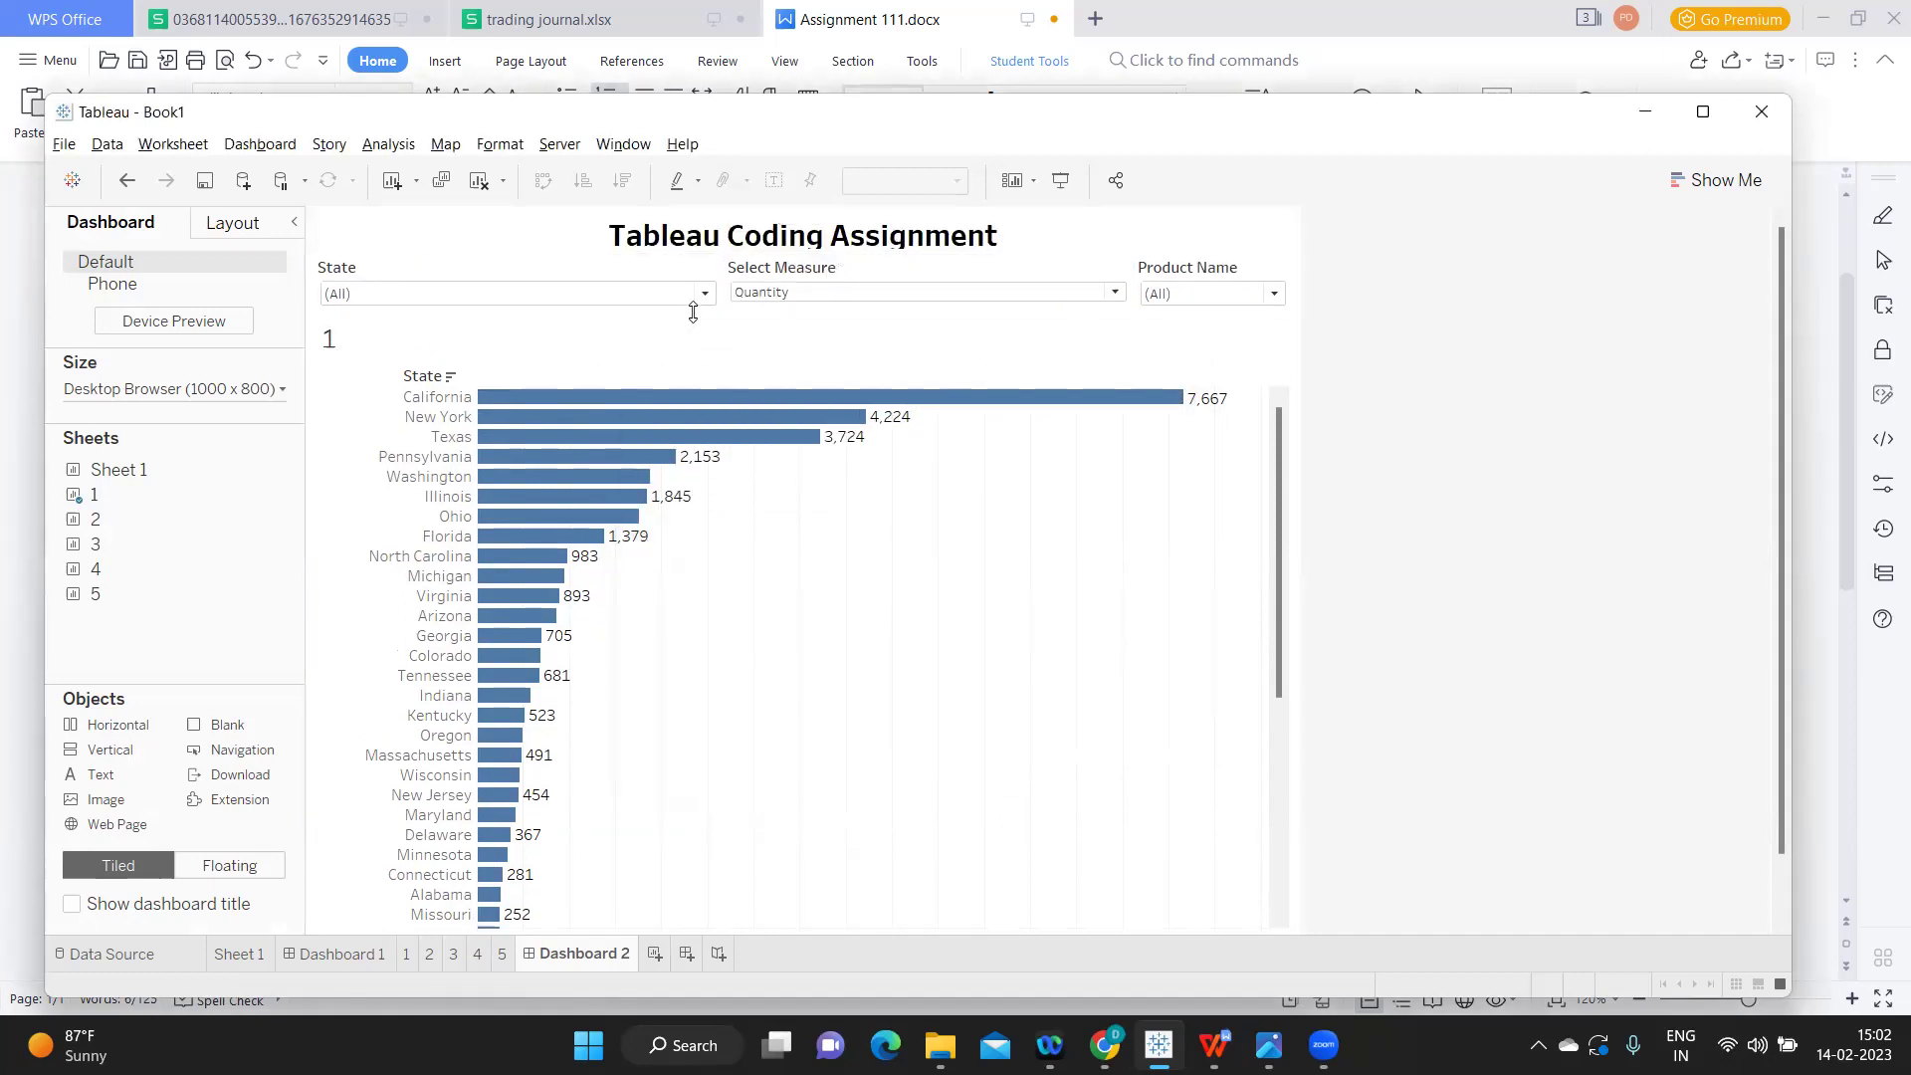
{"action": "left_click_drag", "start_coordinate": [689, 251], "coordinate": [689, 258]}
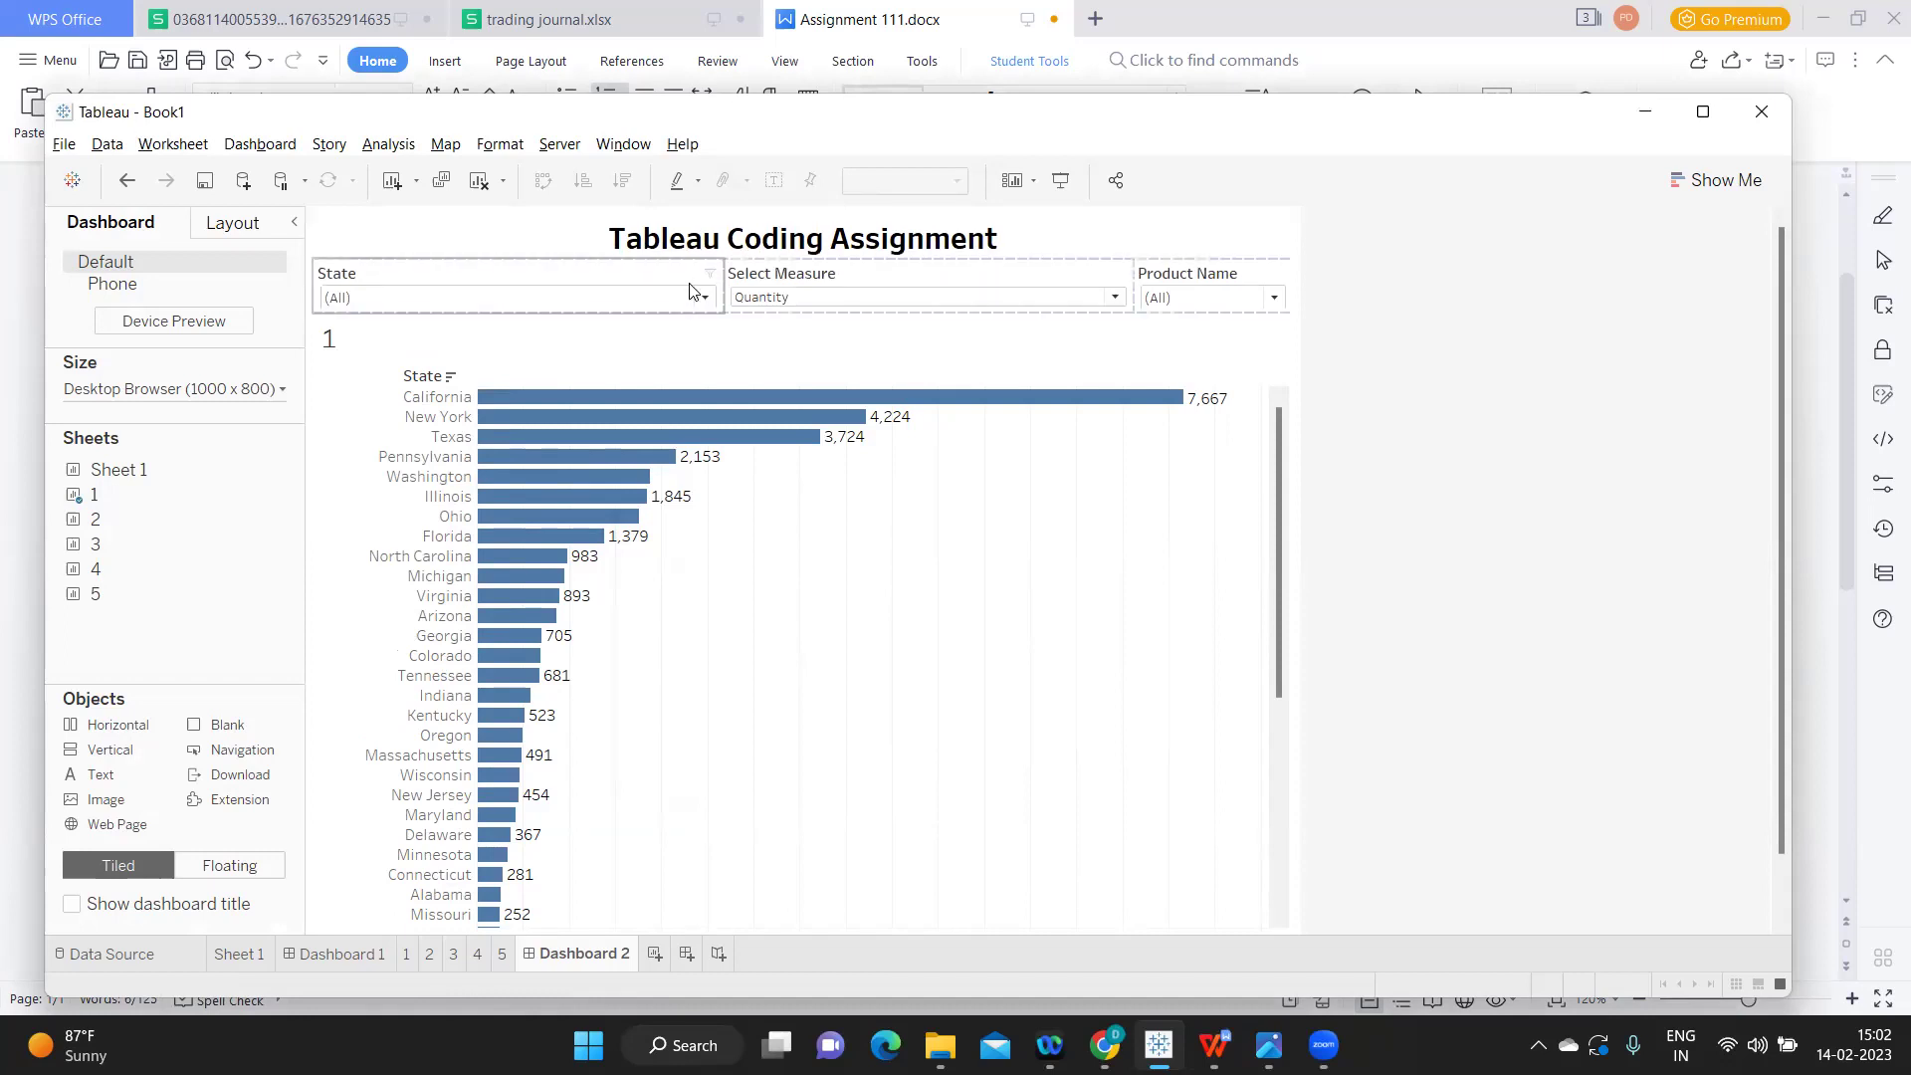
{"action": "left_click", "coordinate": [485, 251]}
{"action": "left_click", "coordinate": [227, 232]}
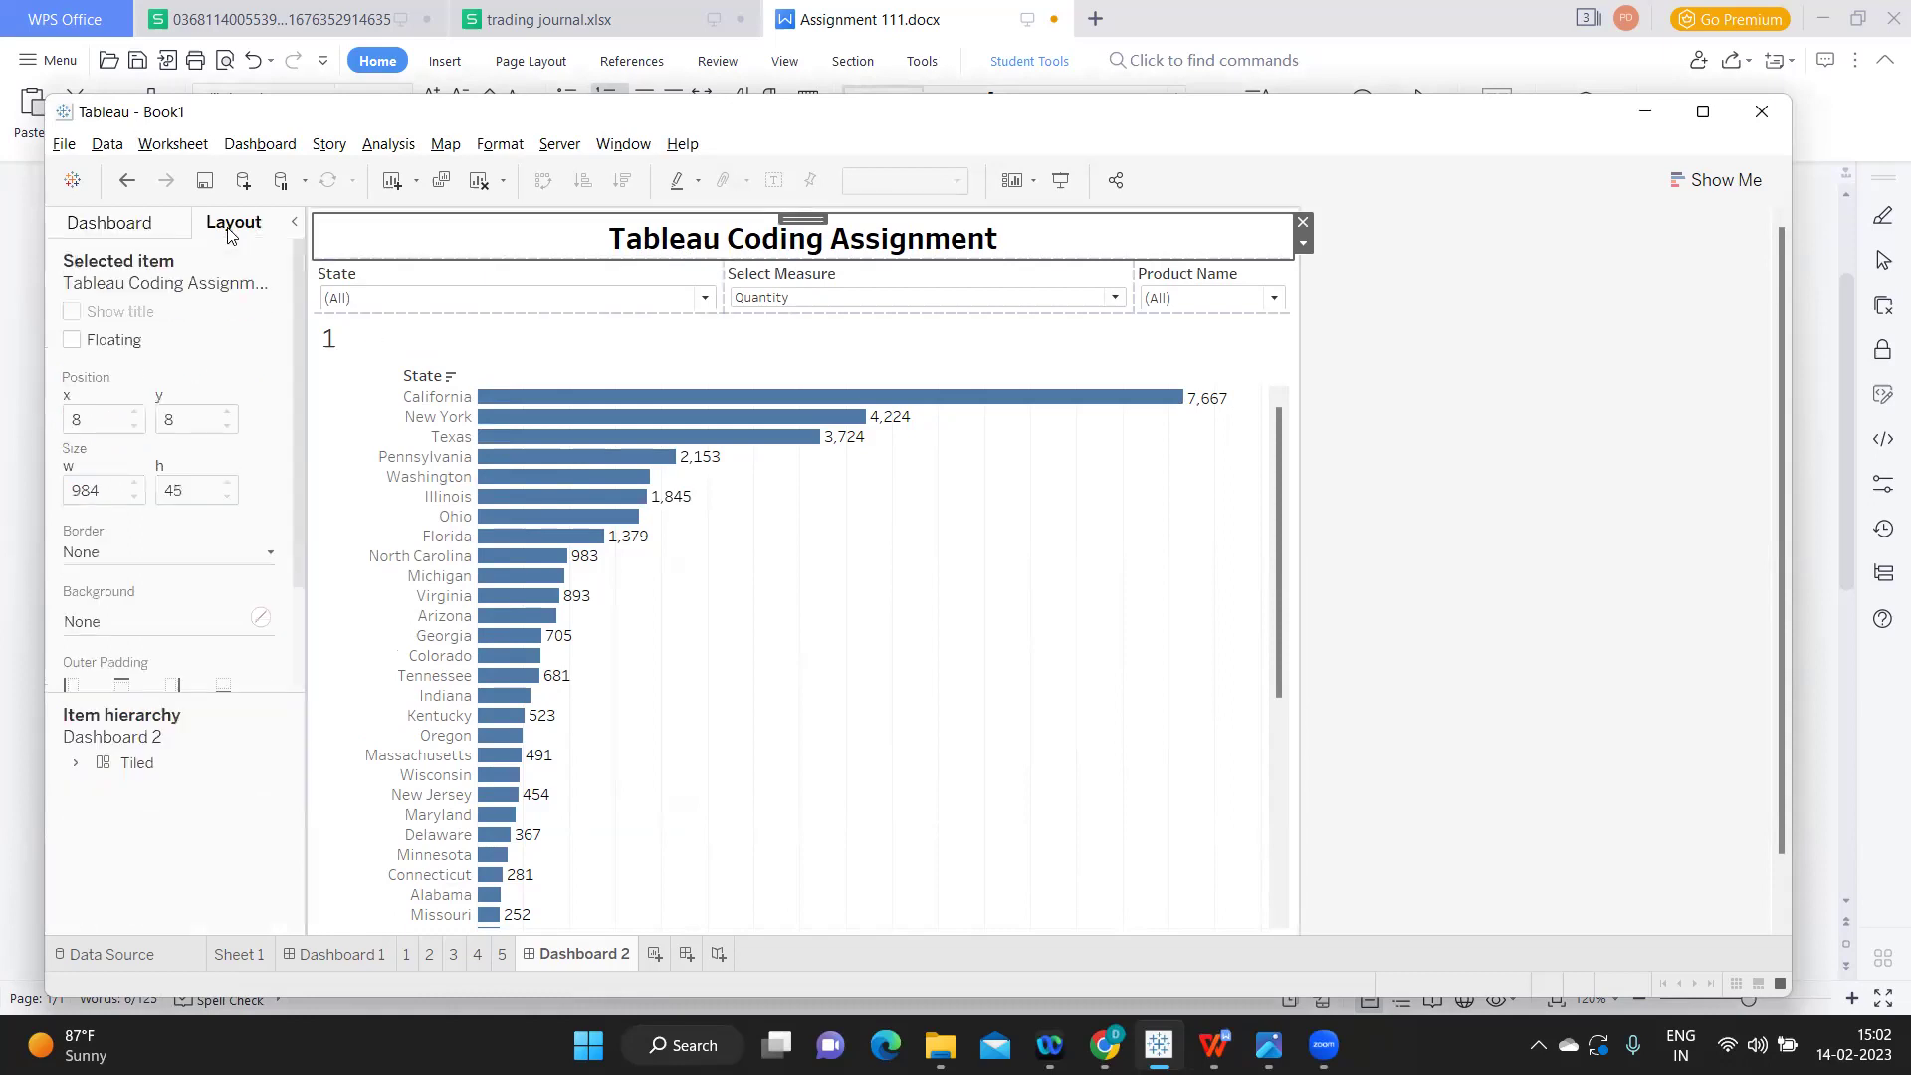
{"action": "left_click", "coordinate": [165, 552]}
{"action": "left_click", "coordinate": [128, 713]}
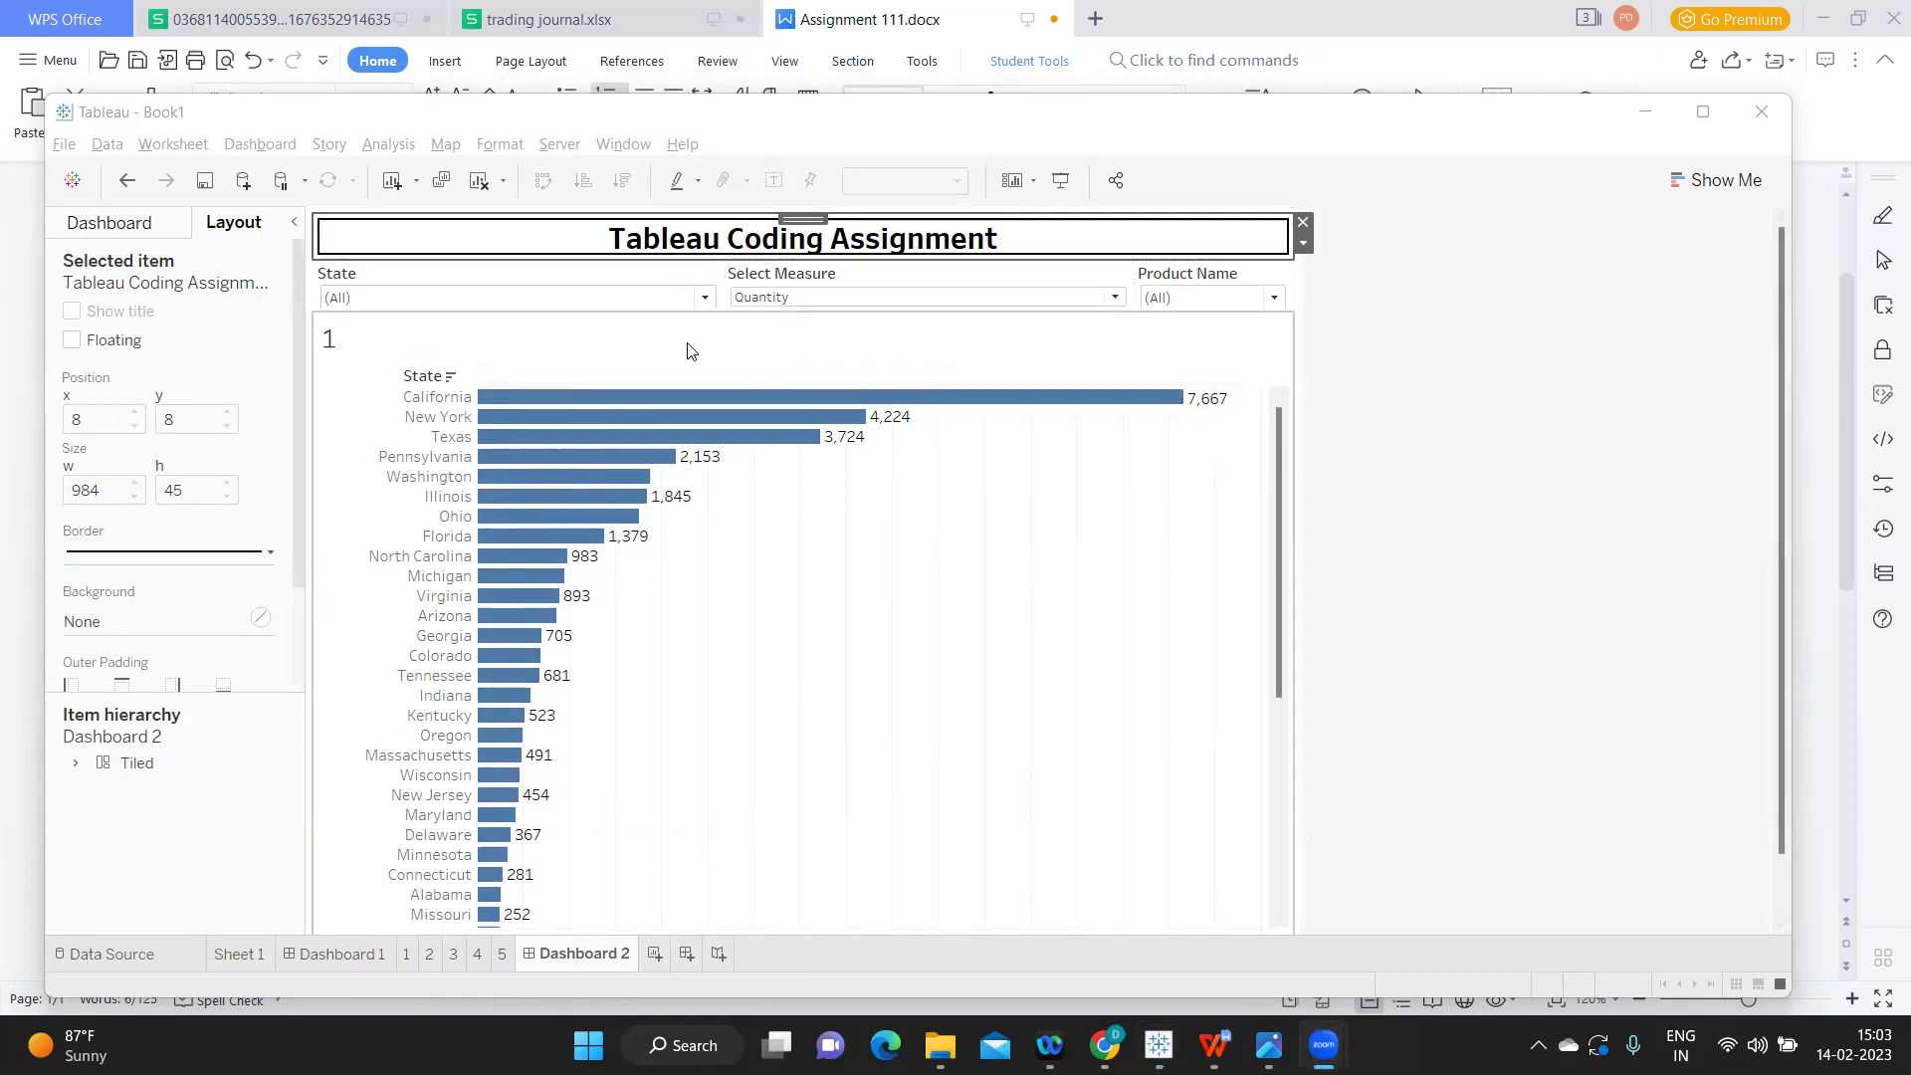
- Add solid black borders in the second line thickness to the State filter and the Select Measure control
{"action": "left_click", "coordinate": [629, 288]}
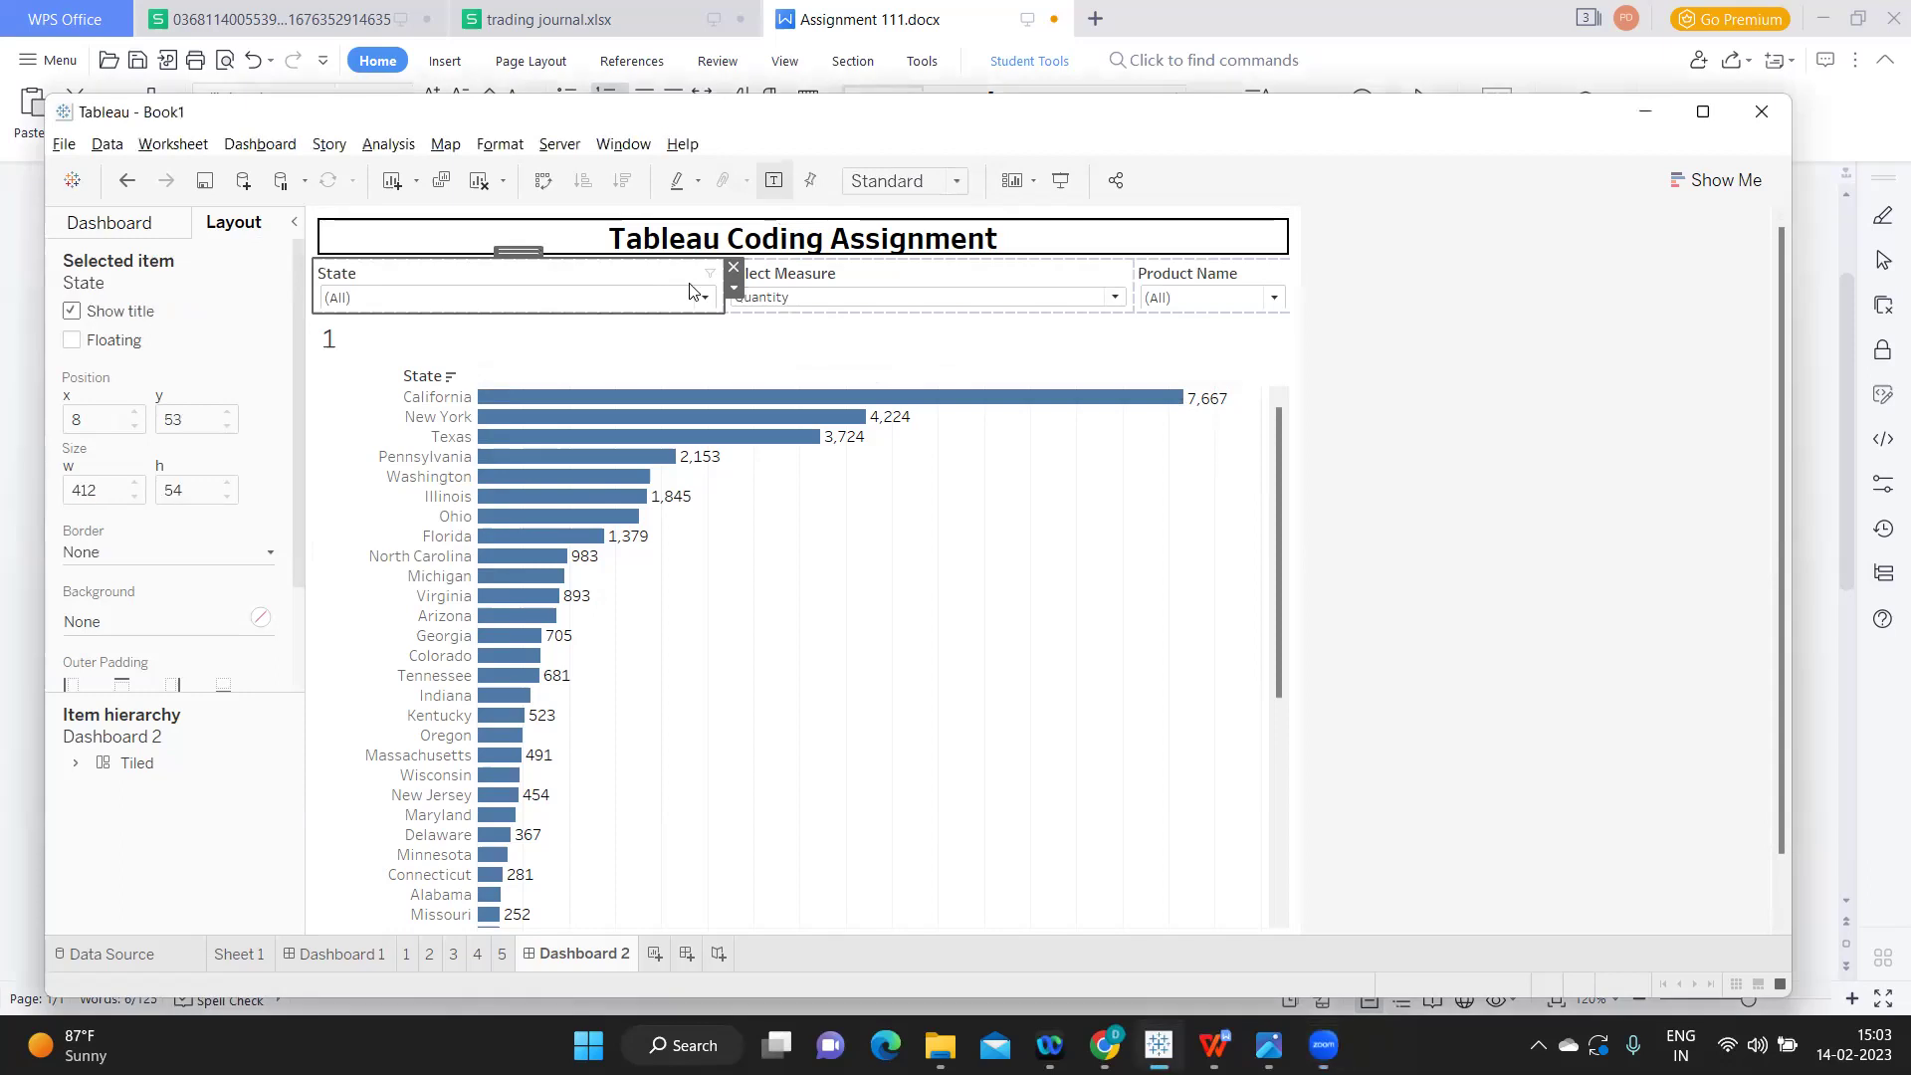
{"action": "left_click", "coordinate": [164, 554]}
{"action": "left_click", "coordinate": [129, 713]}
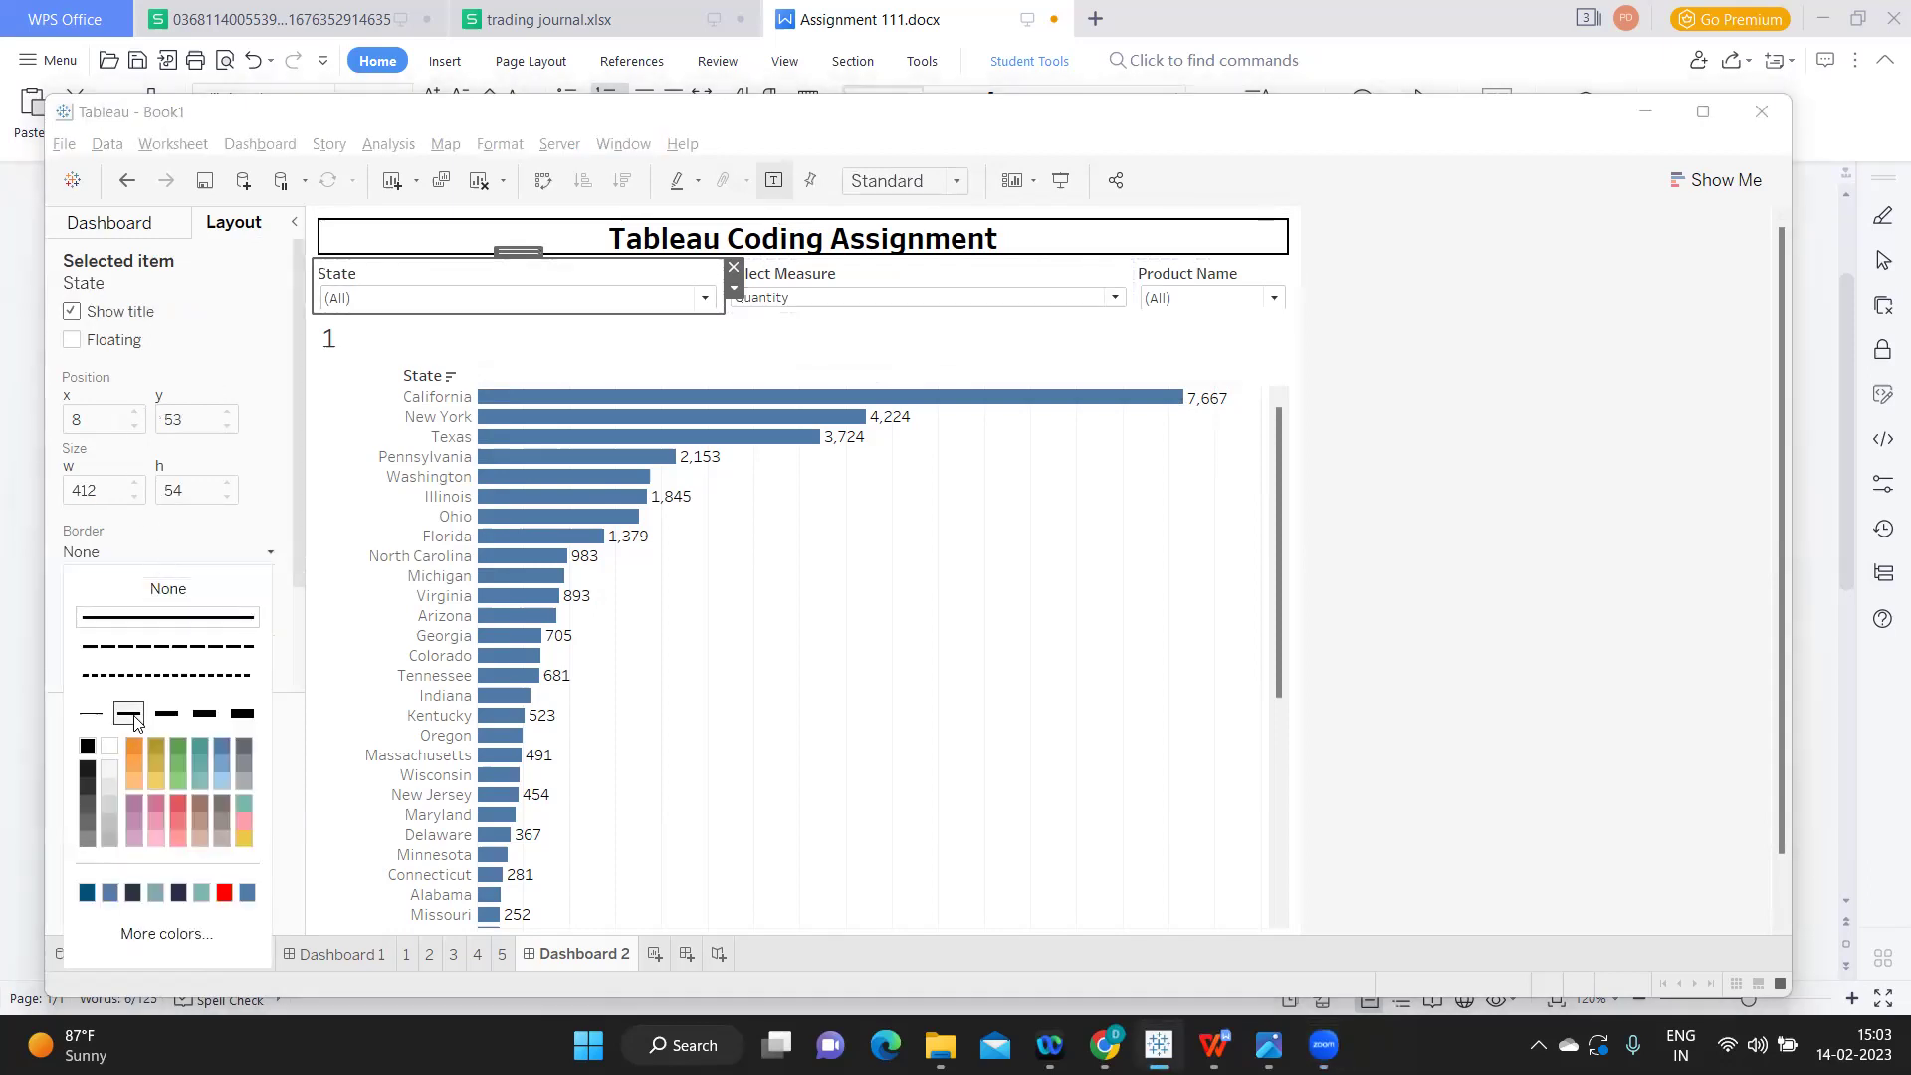
{"action": "left_click", "coordinate": [748, 279]}
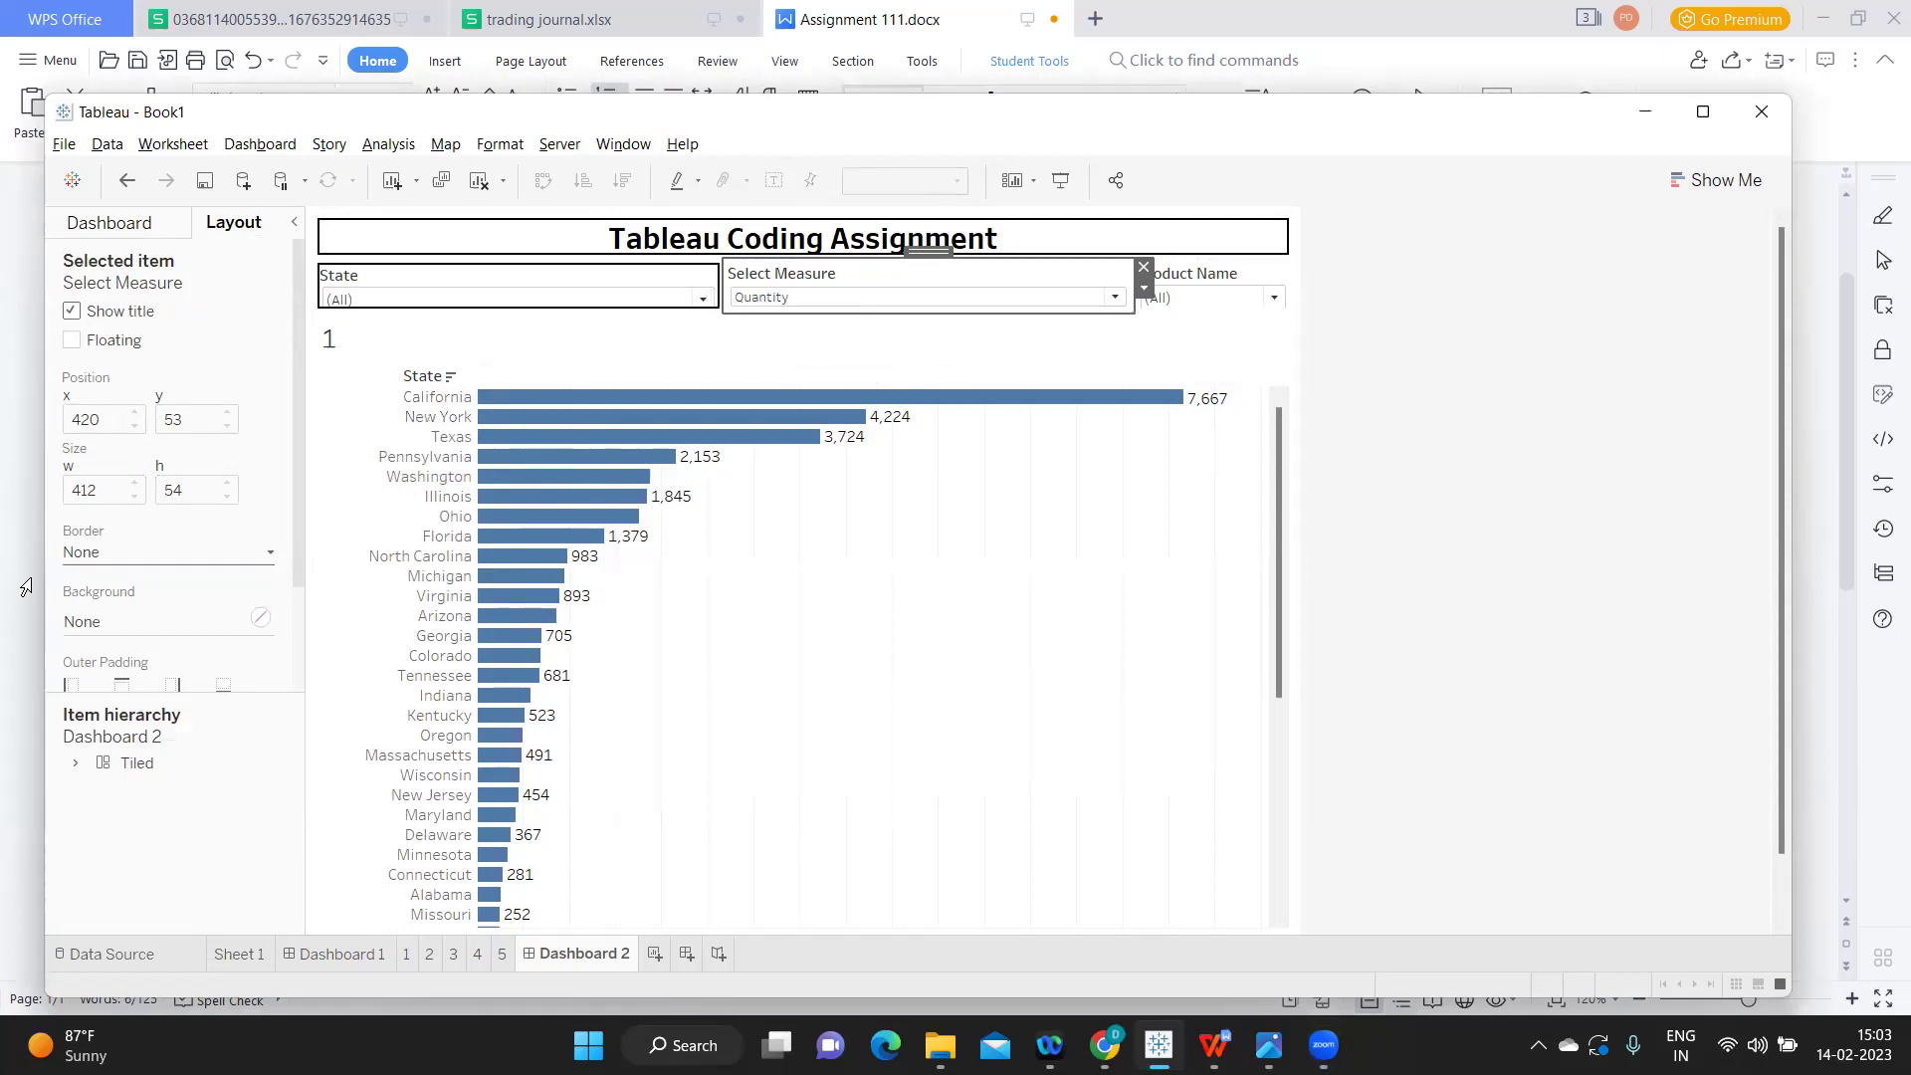
{"action": "left_click", "coordinate": [106, 564]}
{"action": "left_click", "coordinate": [129, 713]}
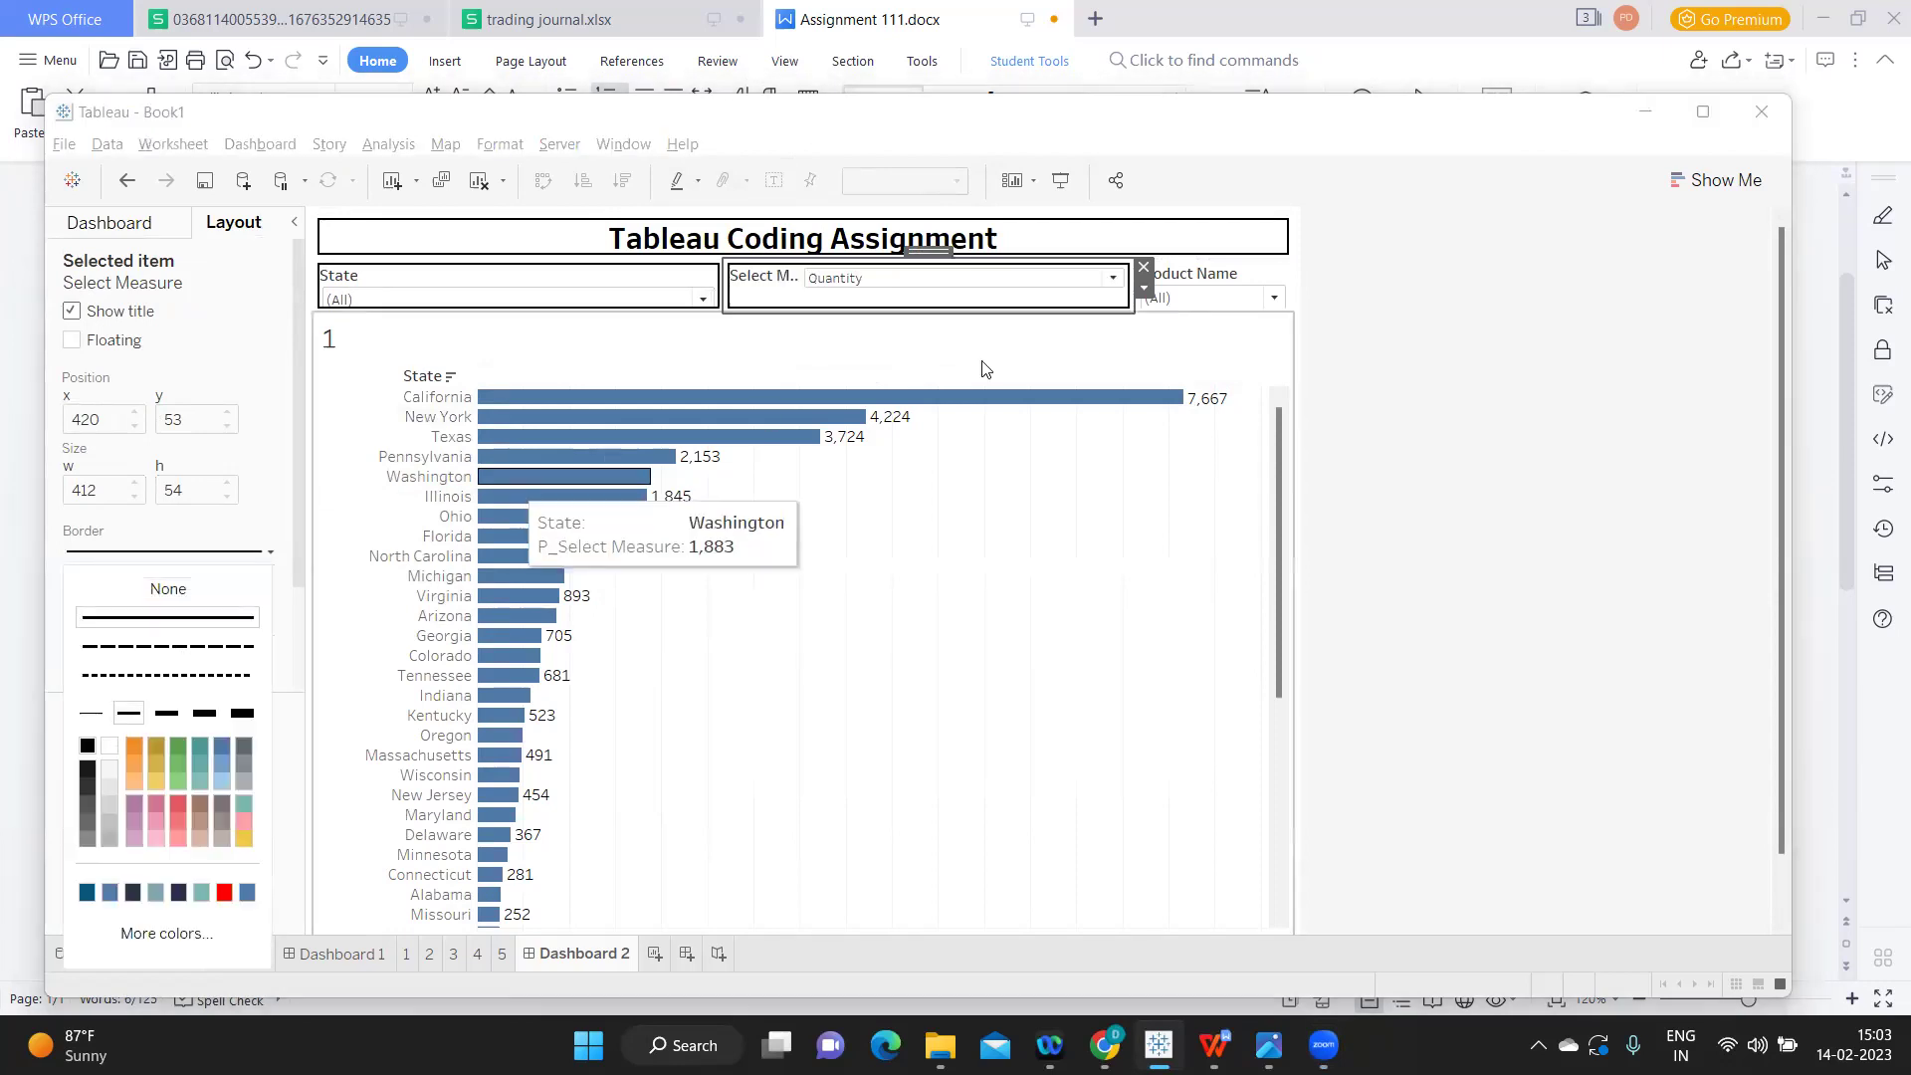
- Give the Product Name filter a solid black border in the second line thickness
{"action": "left_click", "coordinate": [1249, 284]}
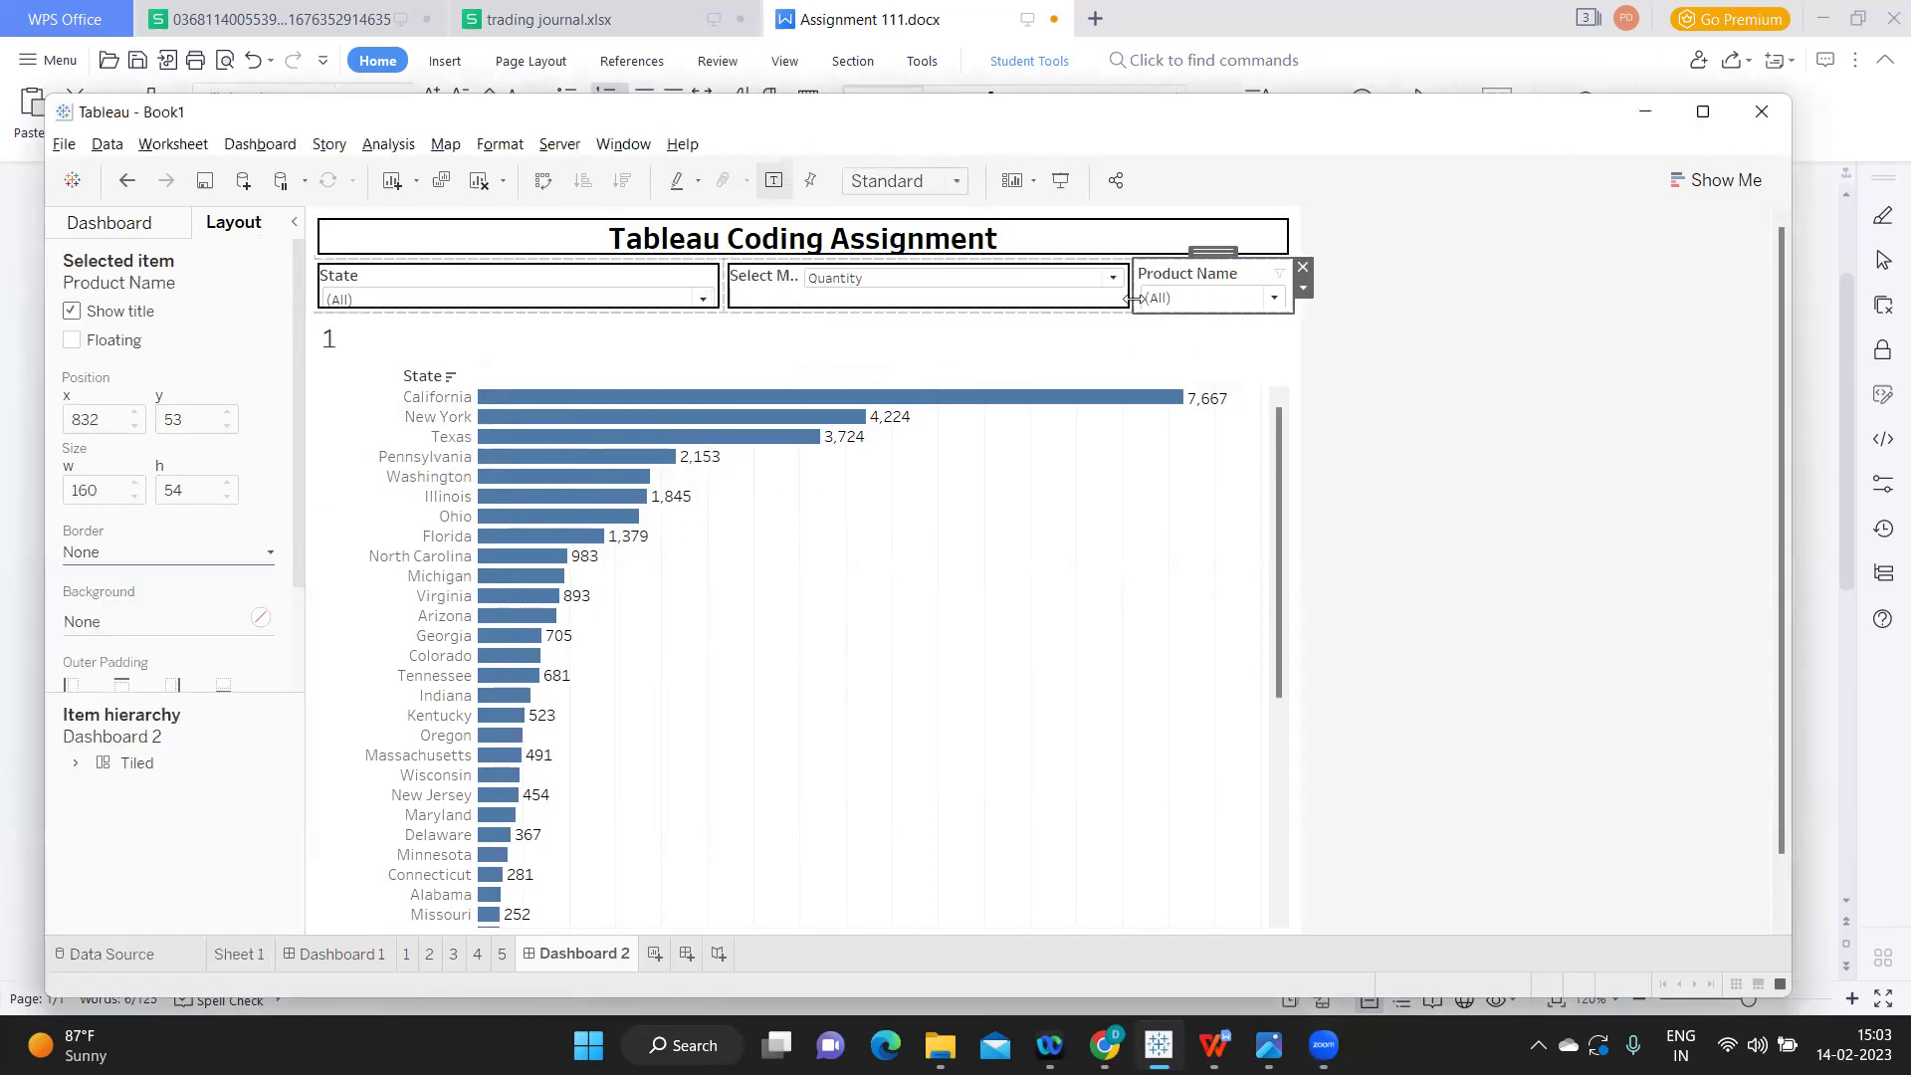
{"action": "left_click", "coordinate": [72, 564]}
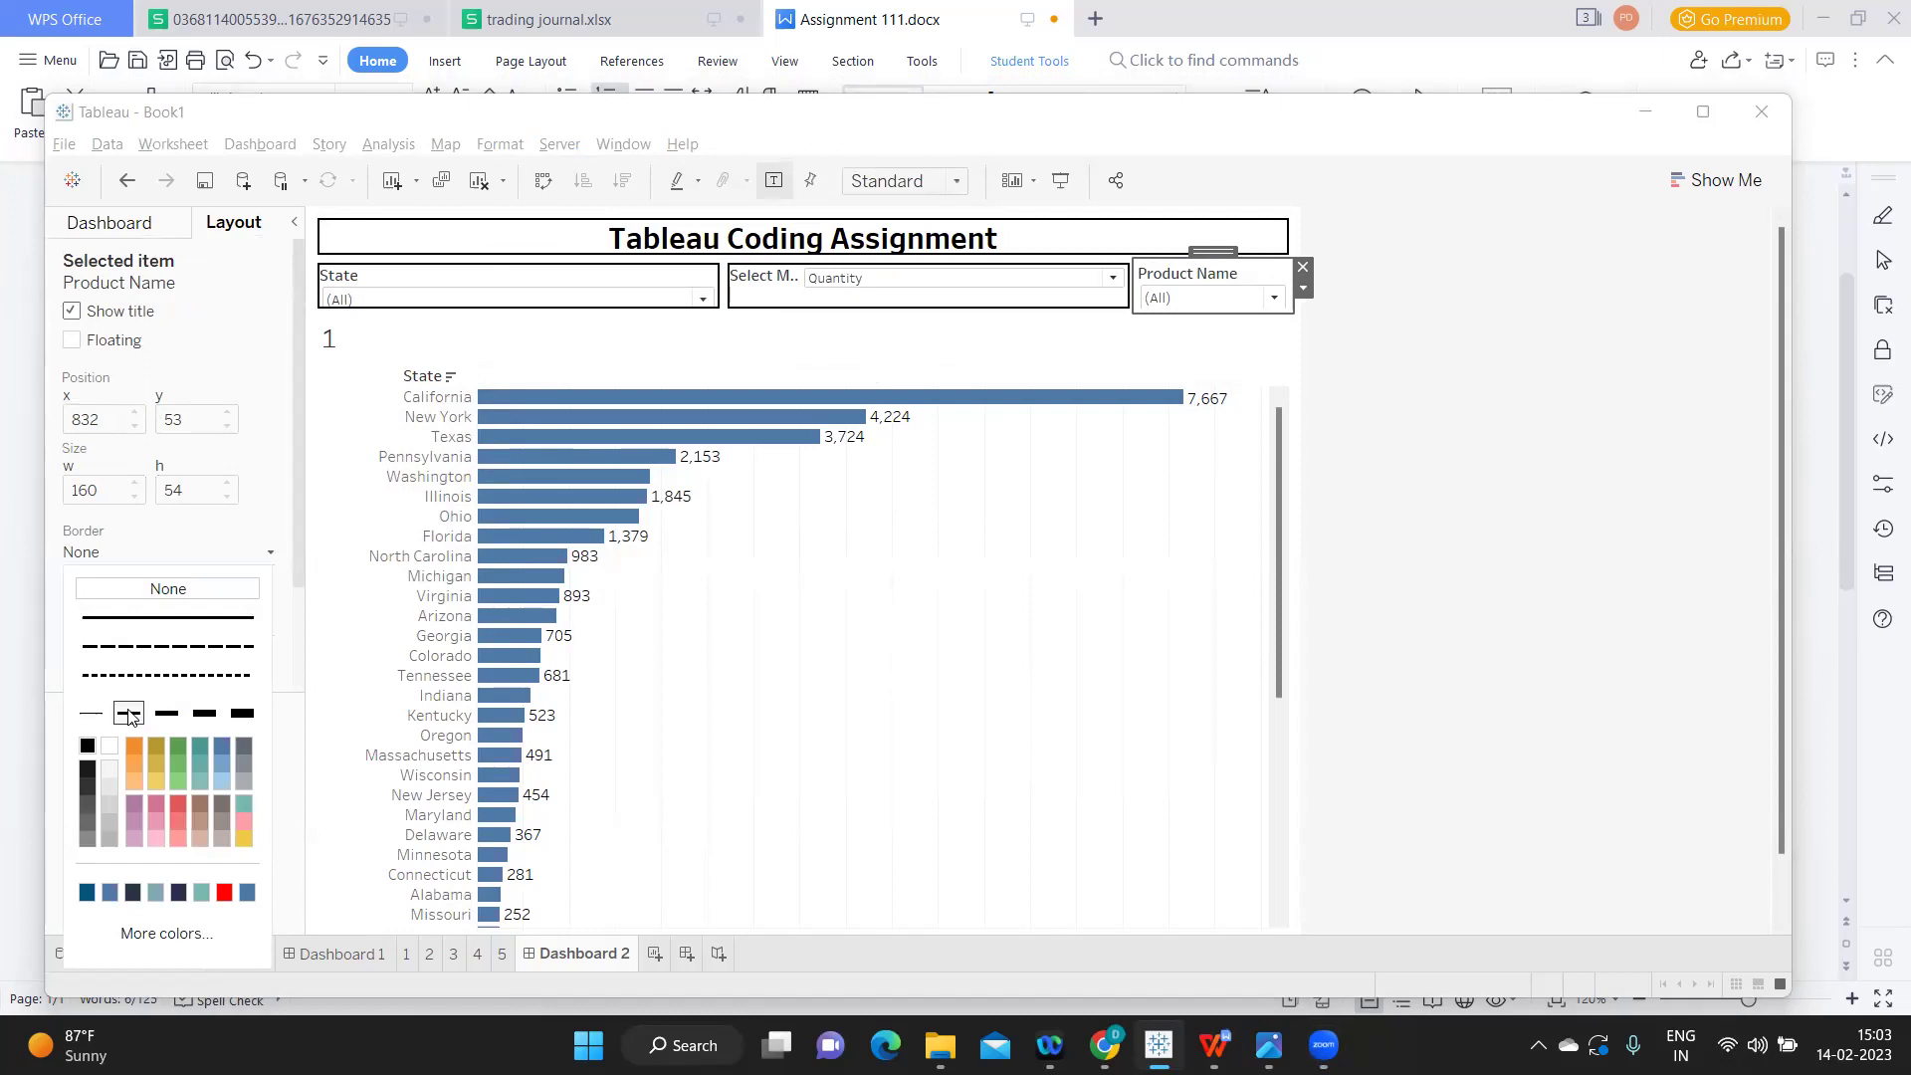
{"action": "left_click", "coordinate": [129, 713]}
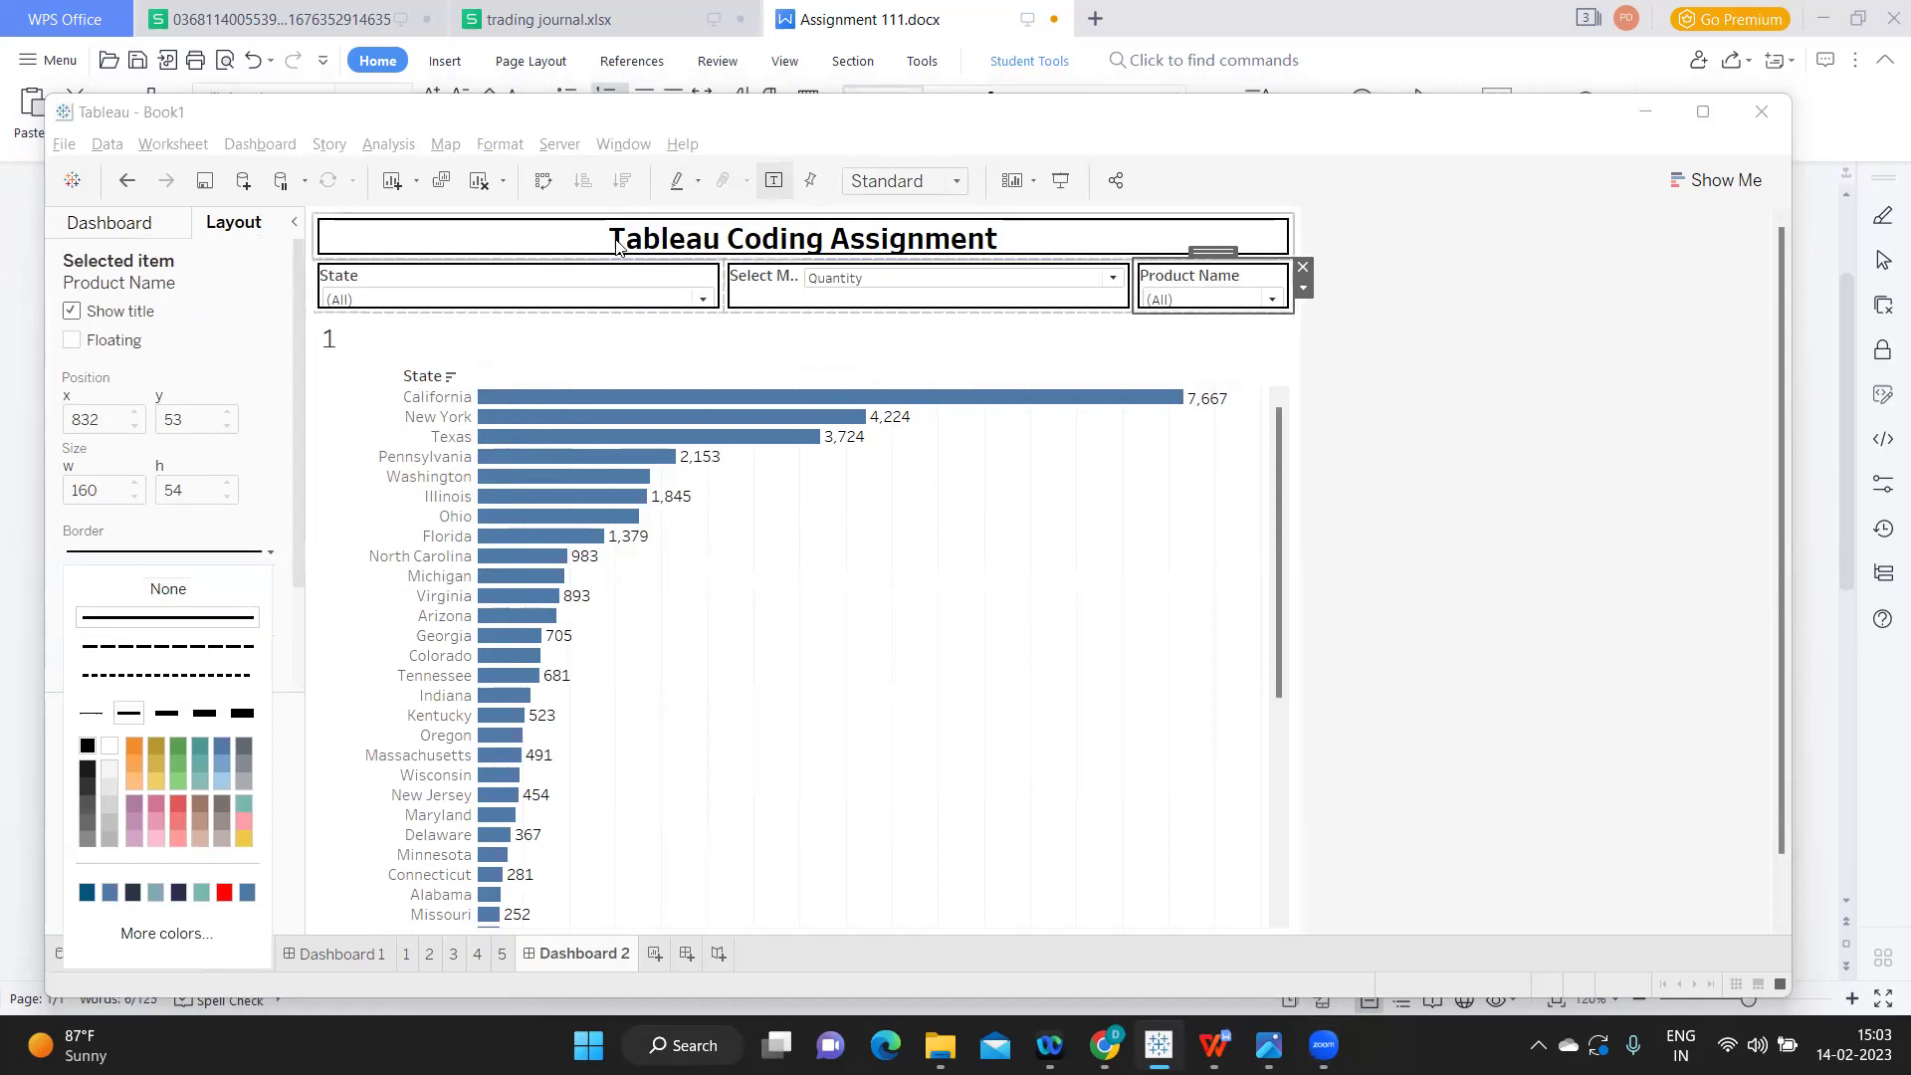
- Increase the filter row's height, then widen the Product Name filter by narrowing the Select Measure and State controls
{"action": "left_click", "coordinate": [623, 321]}
{"action": "left_click_drag", "start_coordinate": [621, 328], "coordinate": [621, 346]}
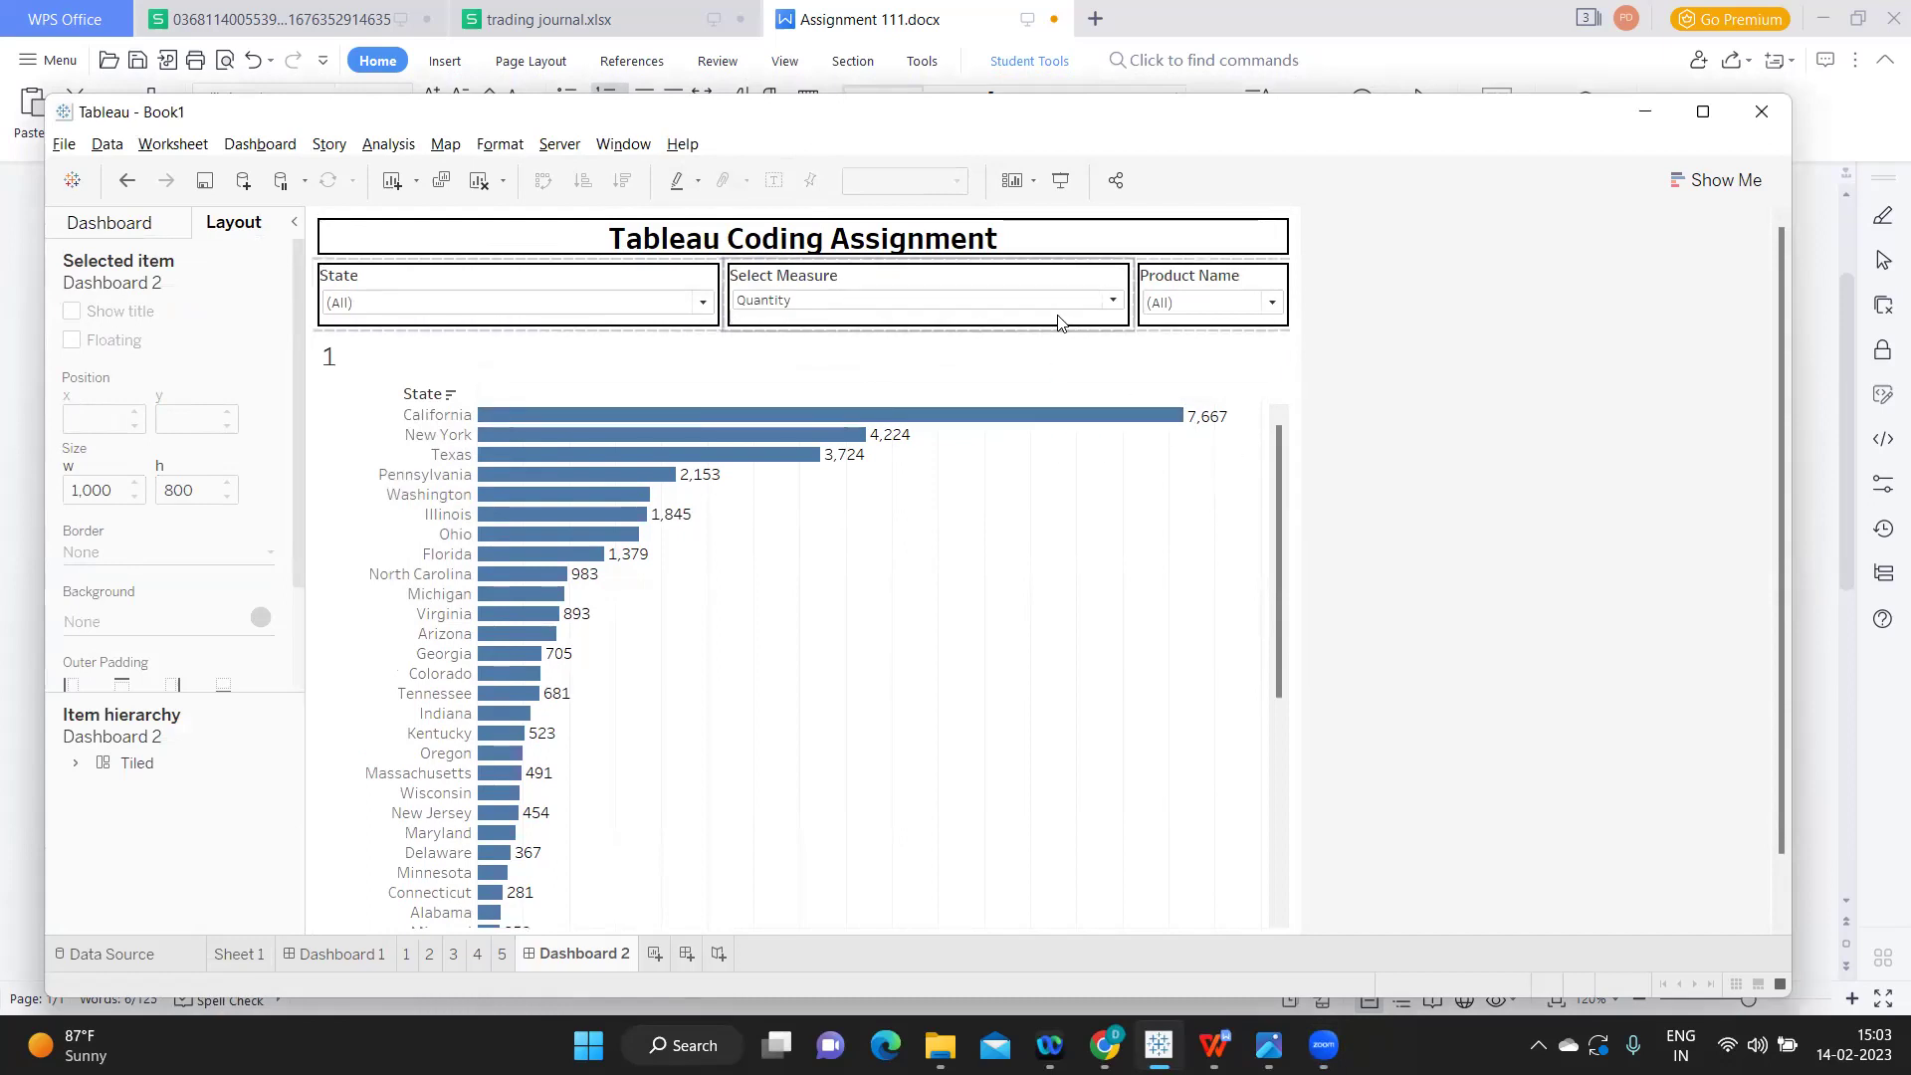
{"action": "left_click_drag", "start_coordinate": [1135, 294], "coordinate": [1092, 294]}
{"action": "left_click_drag", "start_coordinate": [1082, 297], "coordinate": [1045, 297]}
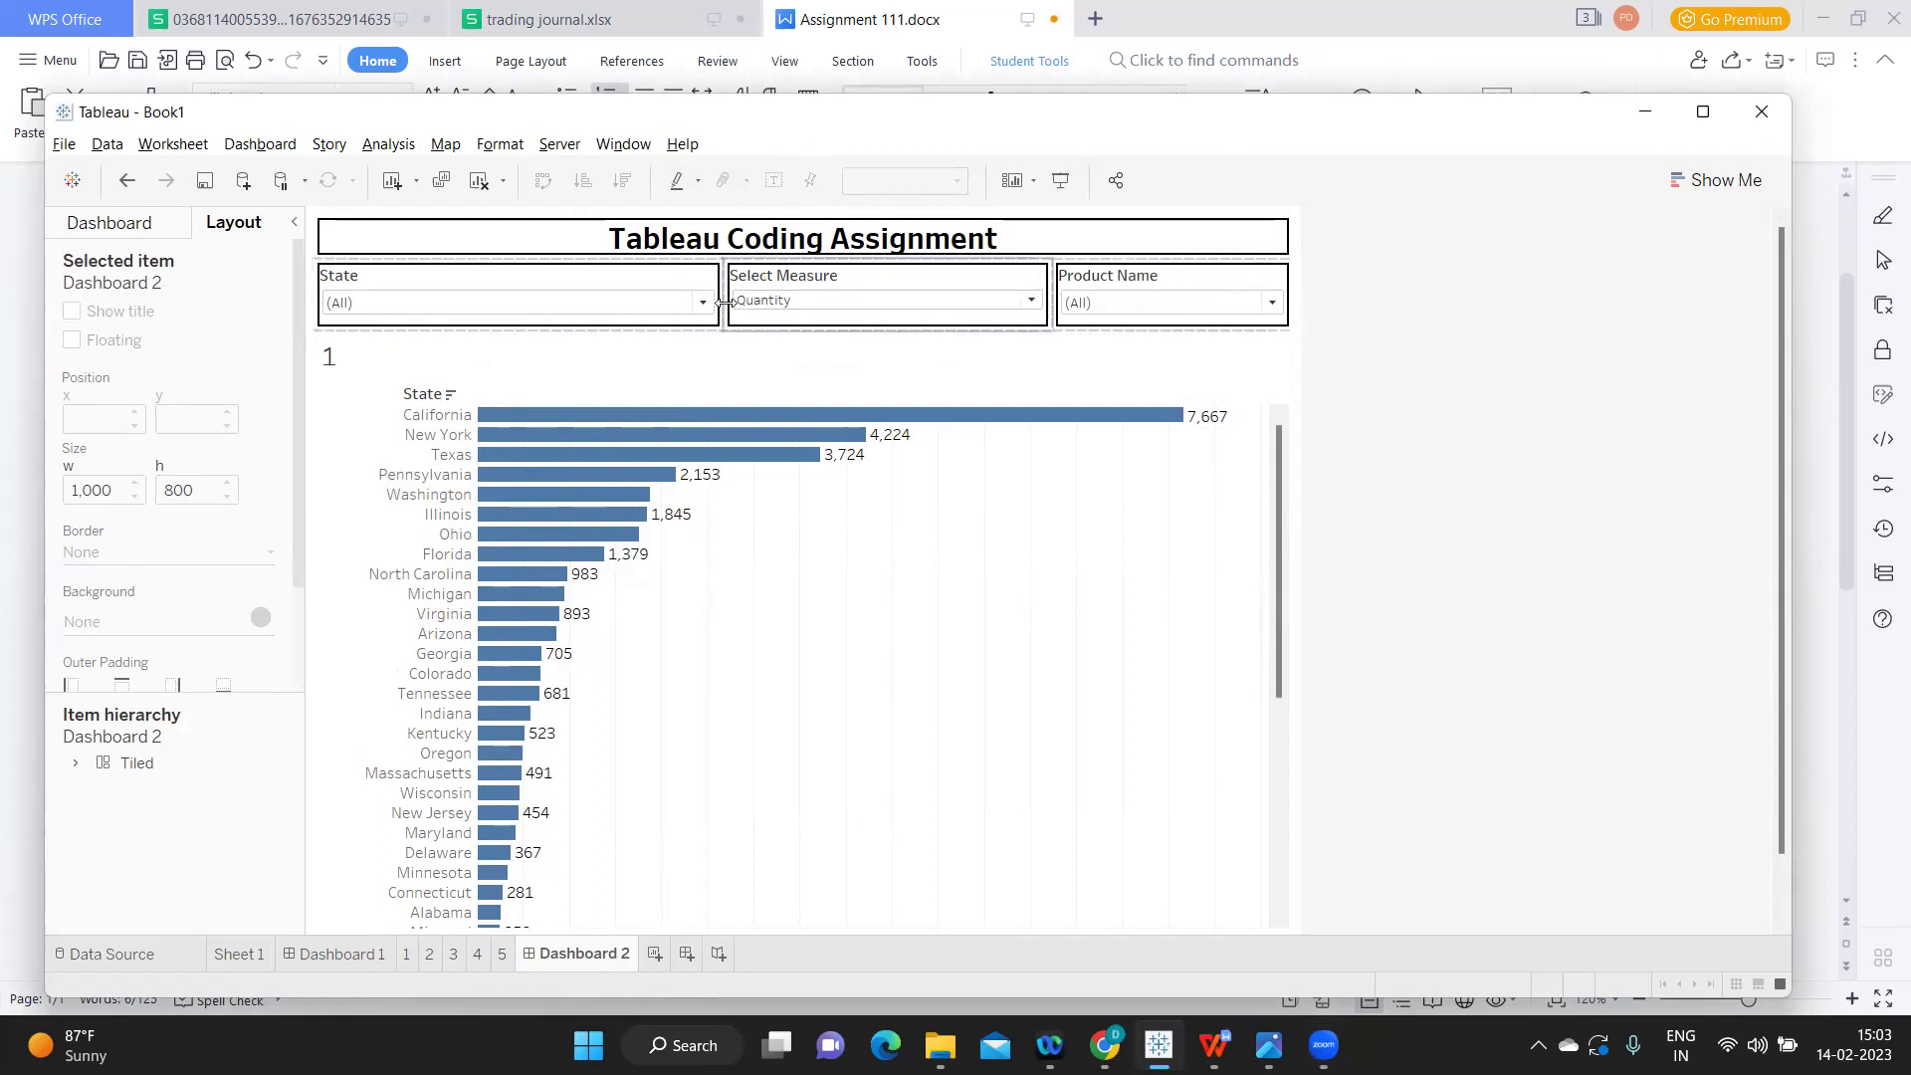
{"action": "left_click_drag", "start_coordinate": [718, 310], "coordinate": [682, 304]}
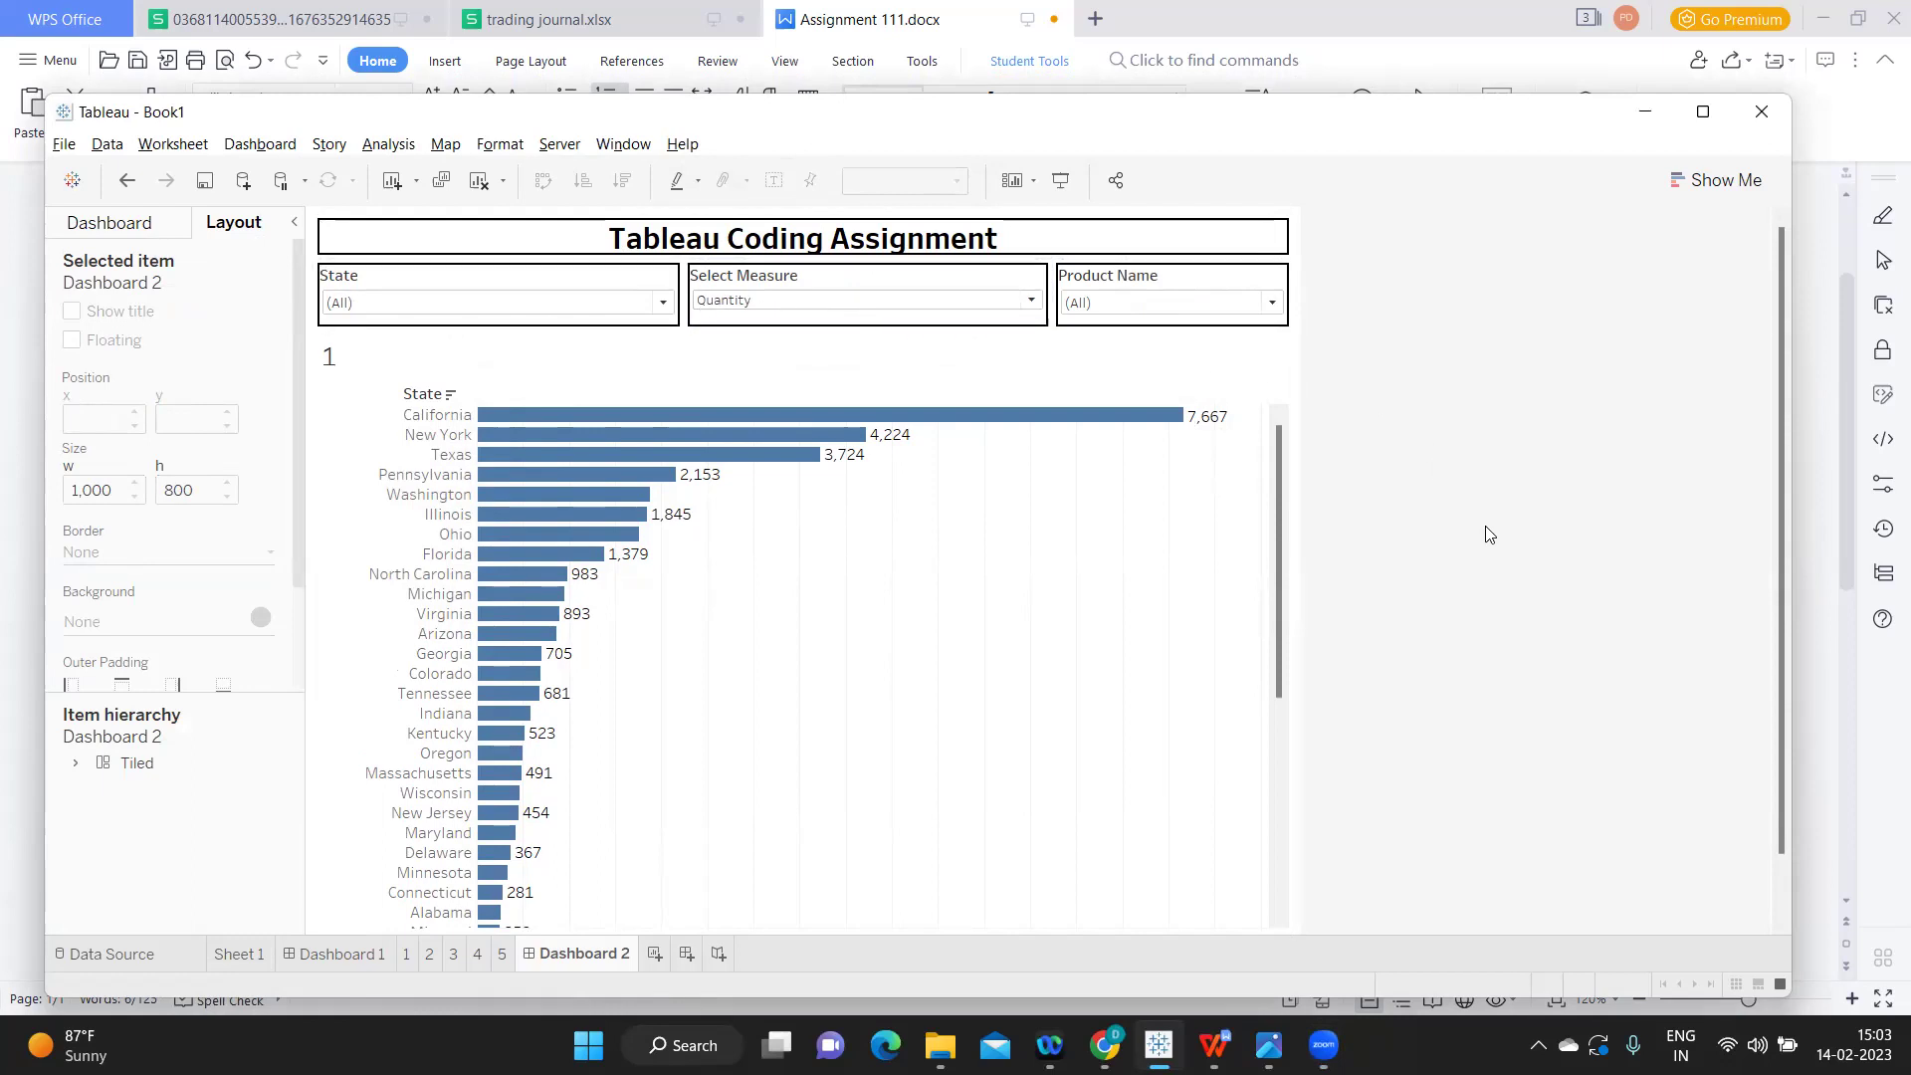
- Place sheet 2 between the filter row and the state bar chart, and reduce its height to a narrow strip
{"action": "scroll", "coordinate": [623, 529], "scroll_direction": "down", "scroll_amount": 5}
{"action": "scroll", "coordinate": [625, 535], "scroll_direction": "up", "scroll_amount": 5}
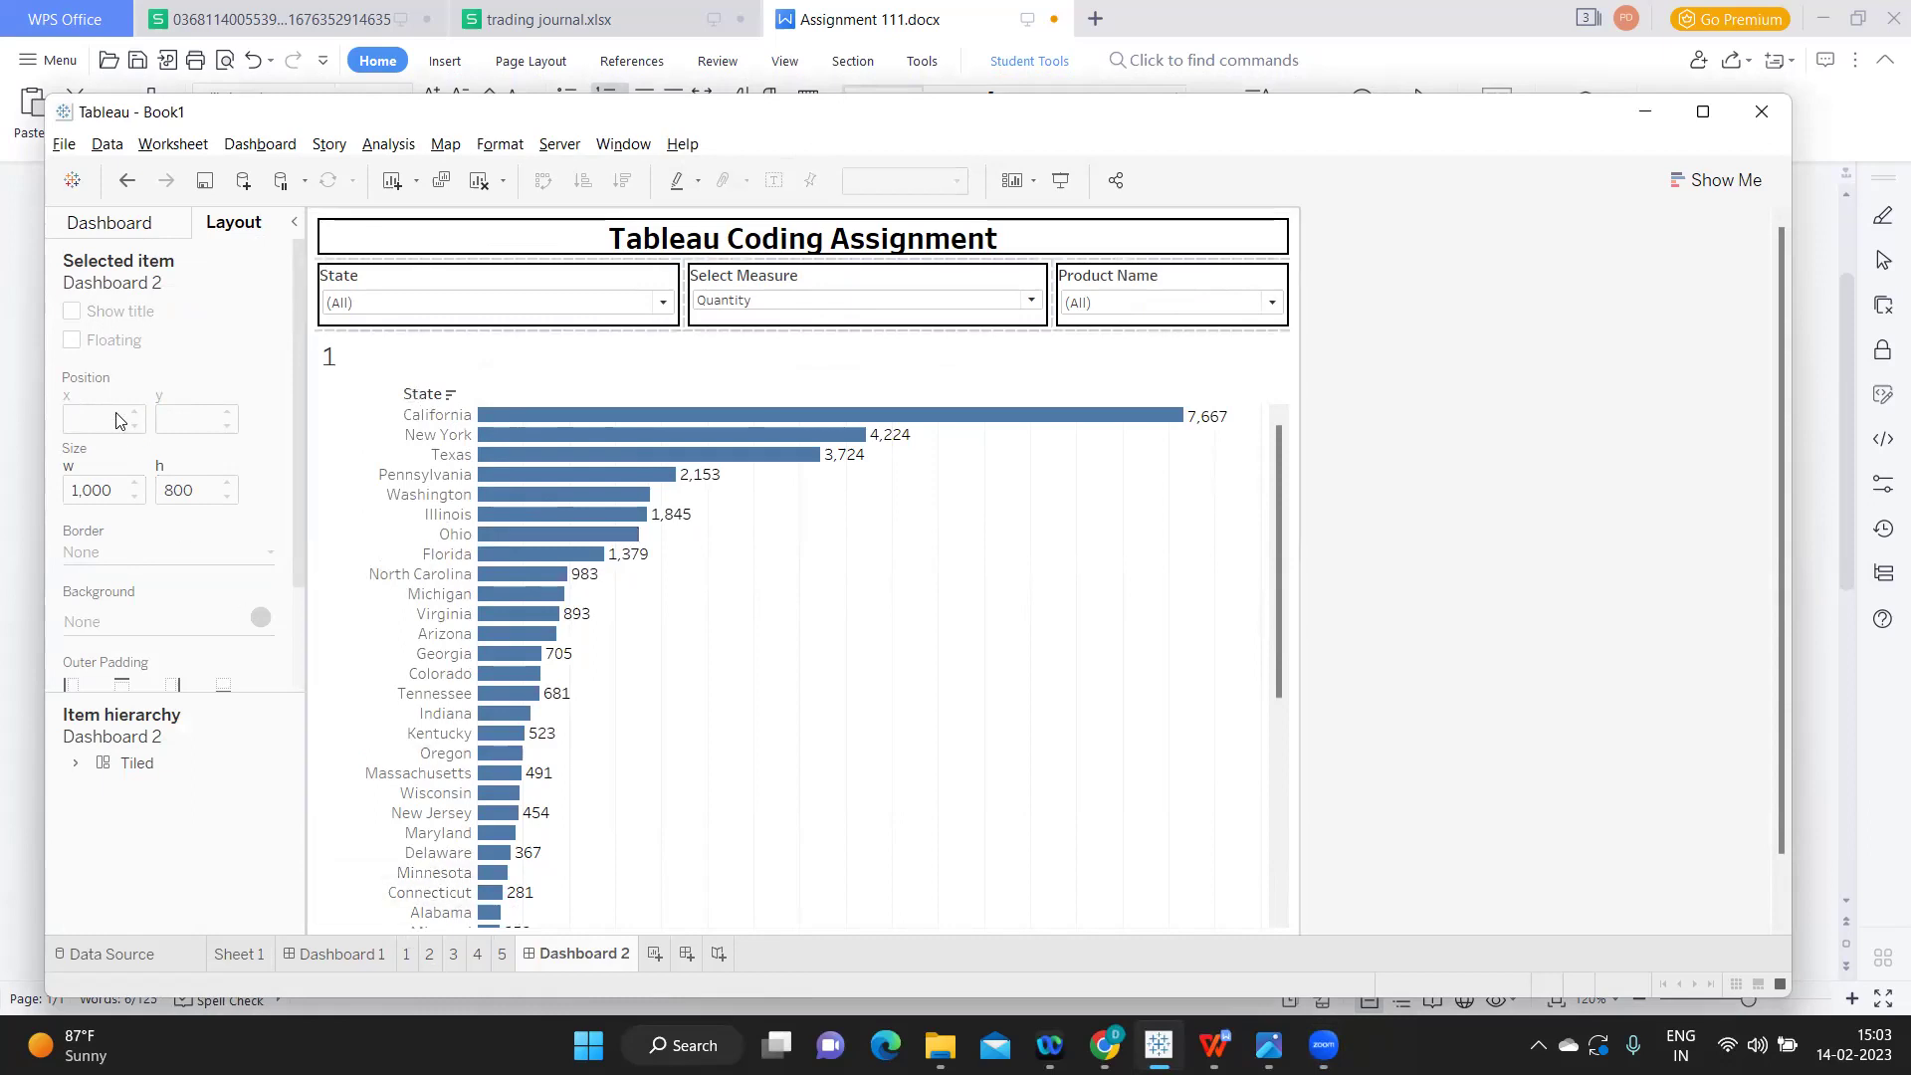
{"action": "left_click", "coordinate": [118, 225]}
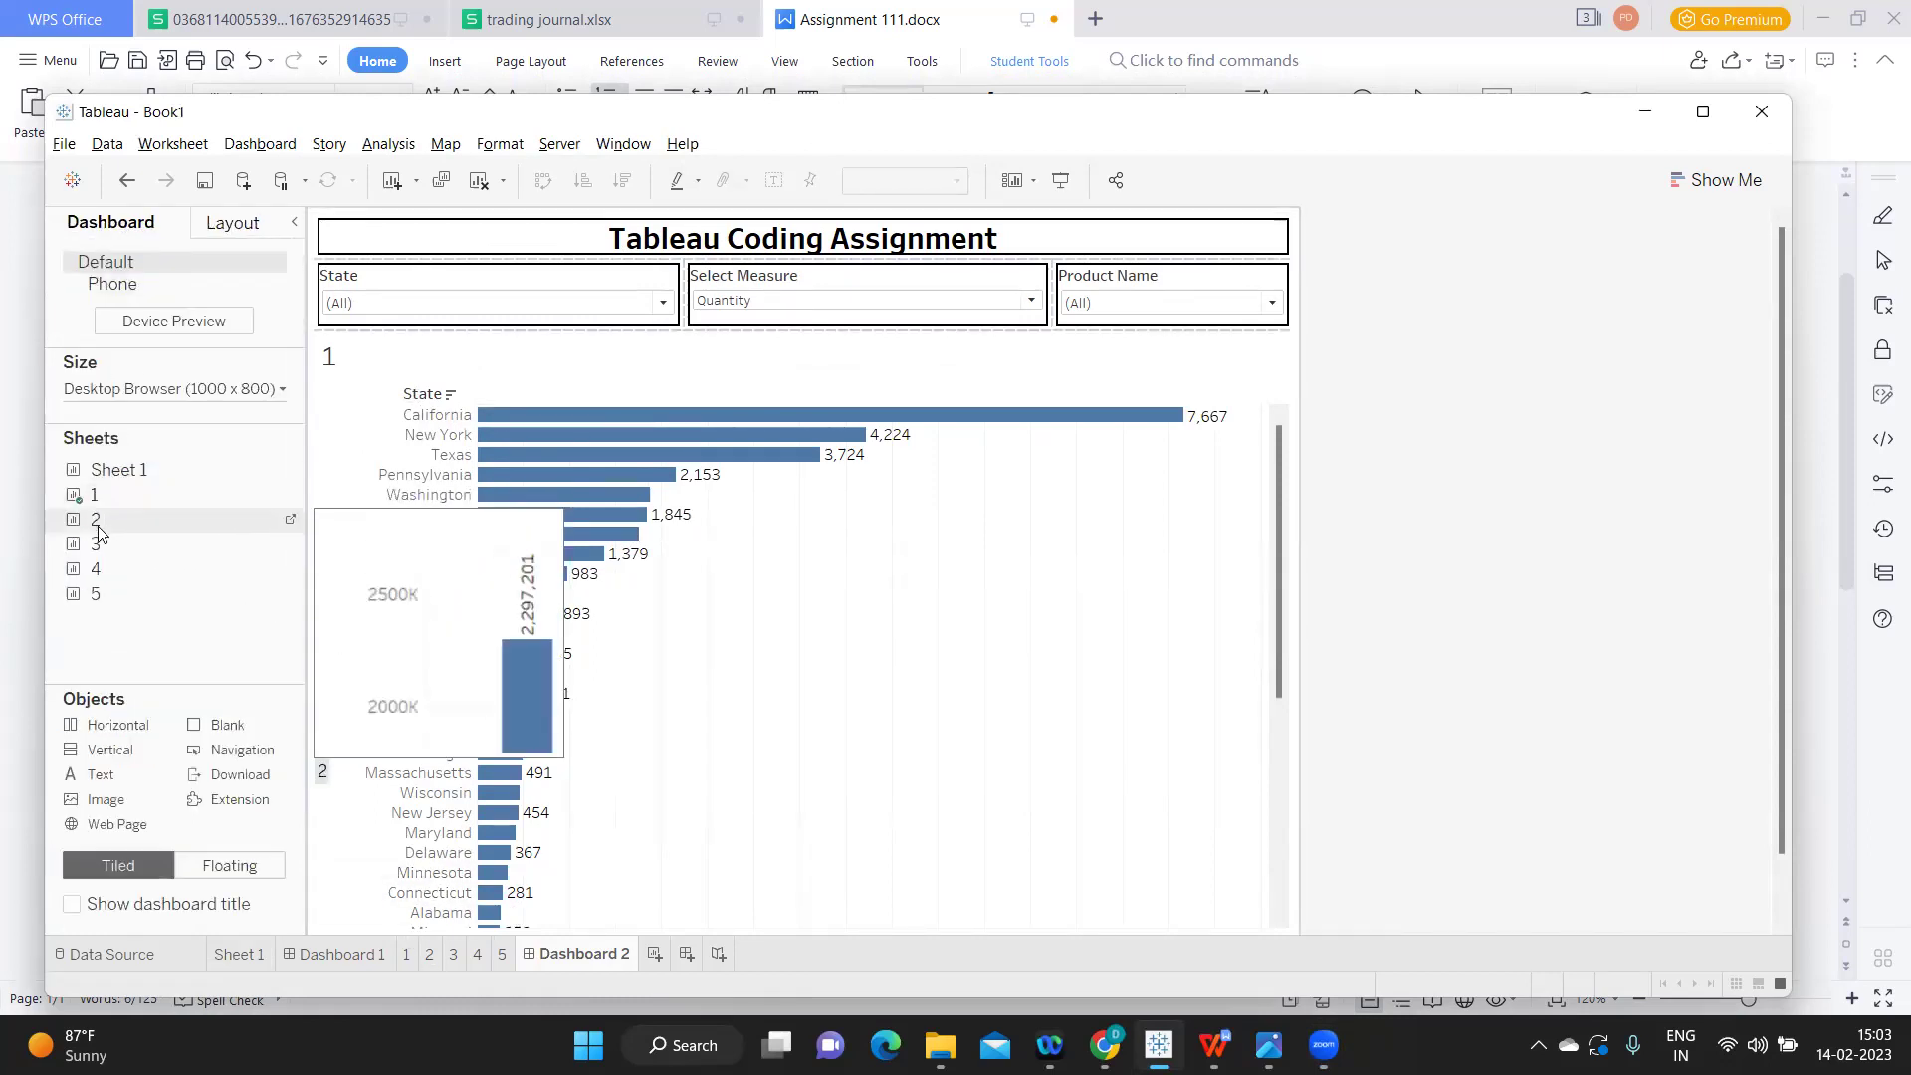
{"action": "left_click_drag", "start_coordinate": [98, 529], "coordinate": [508, 413]}
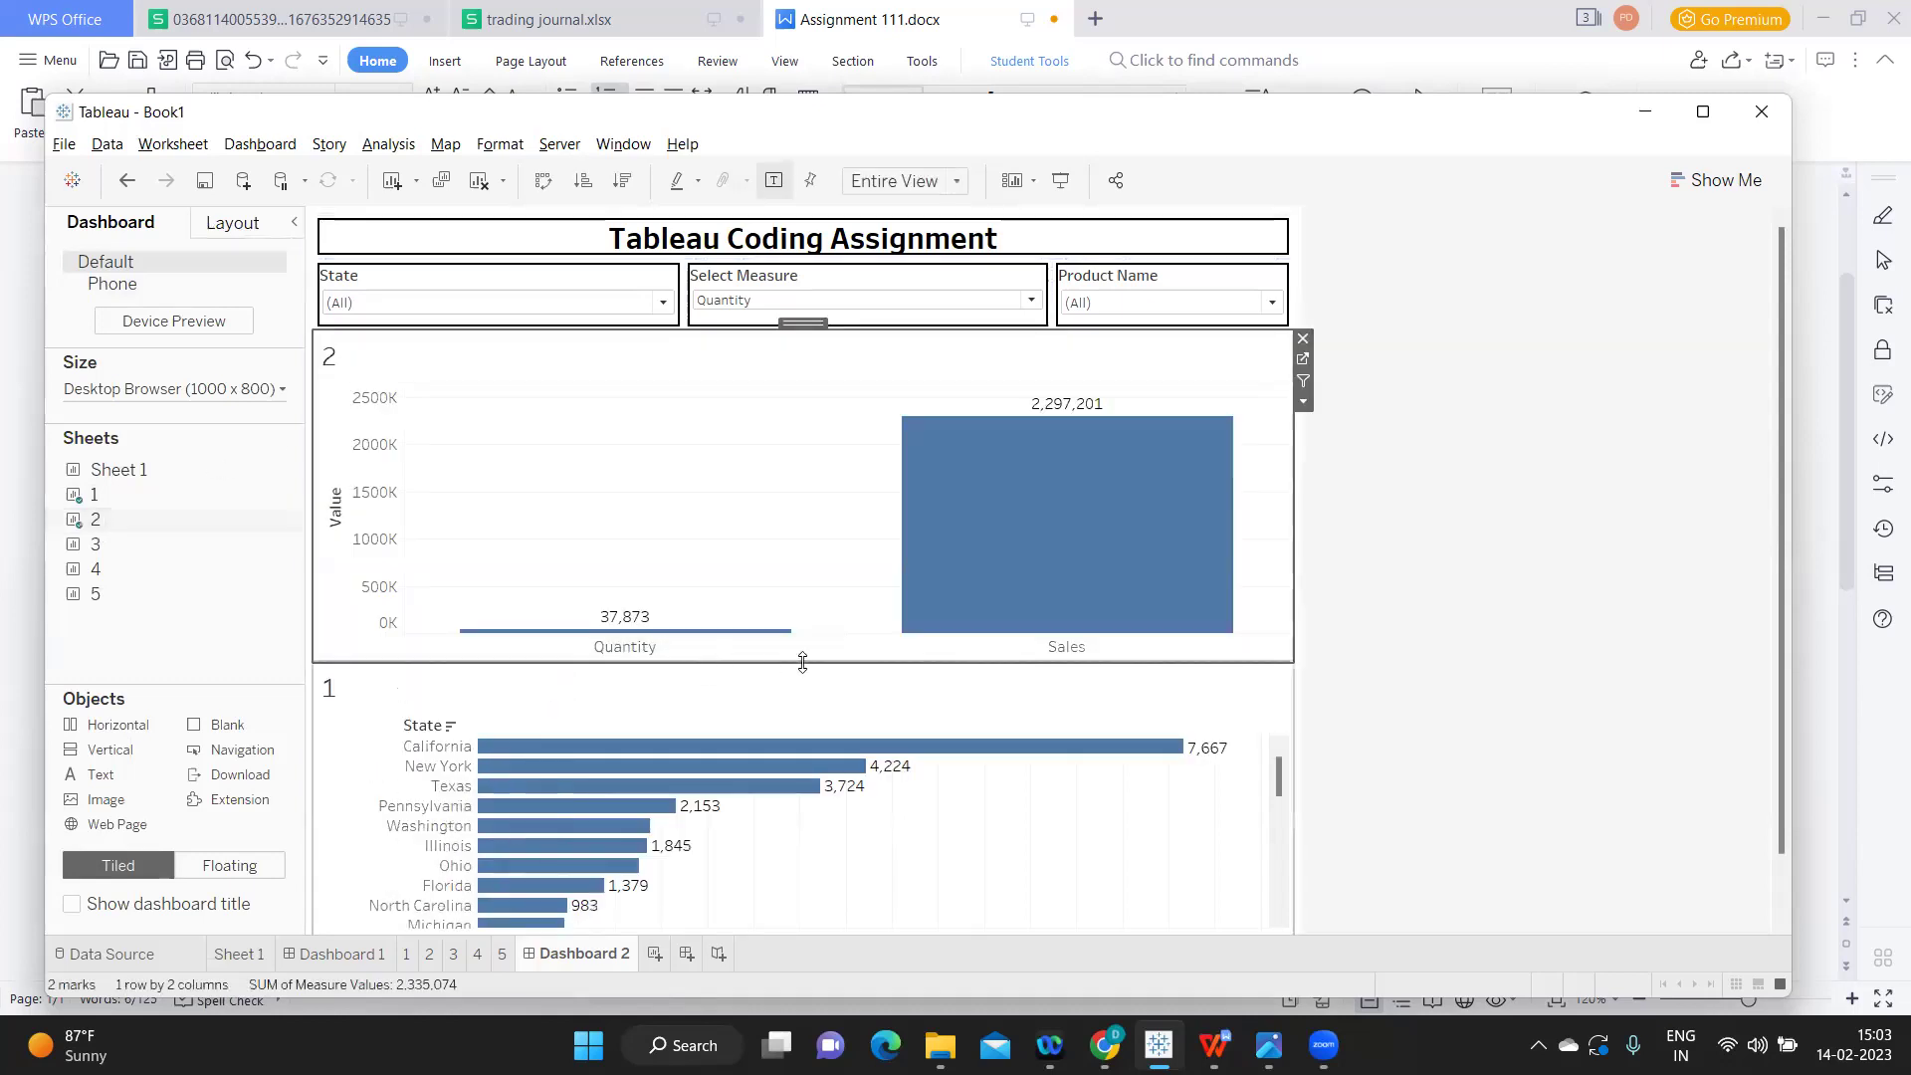
{"action": "left_click_drag", "start_coordinate": [829, 651], "coordinate": [861, 457]}
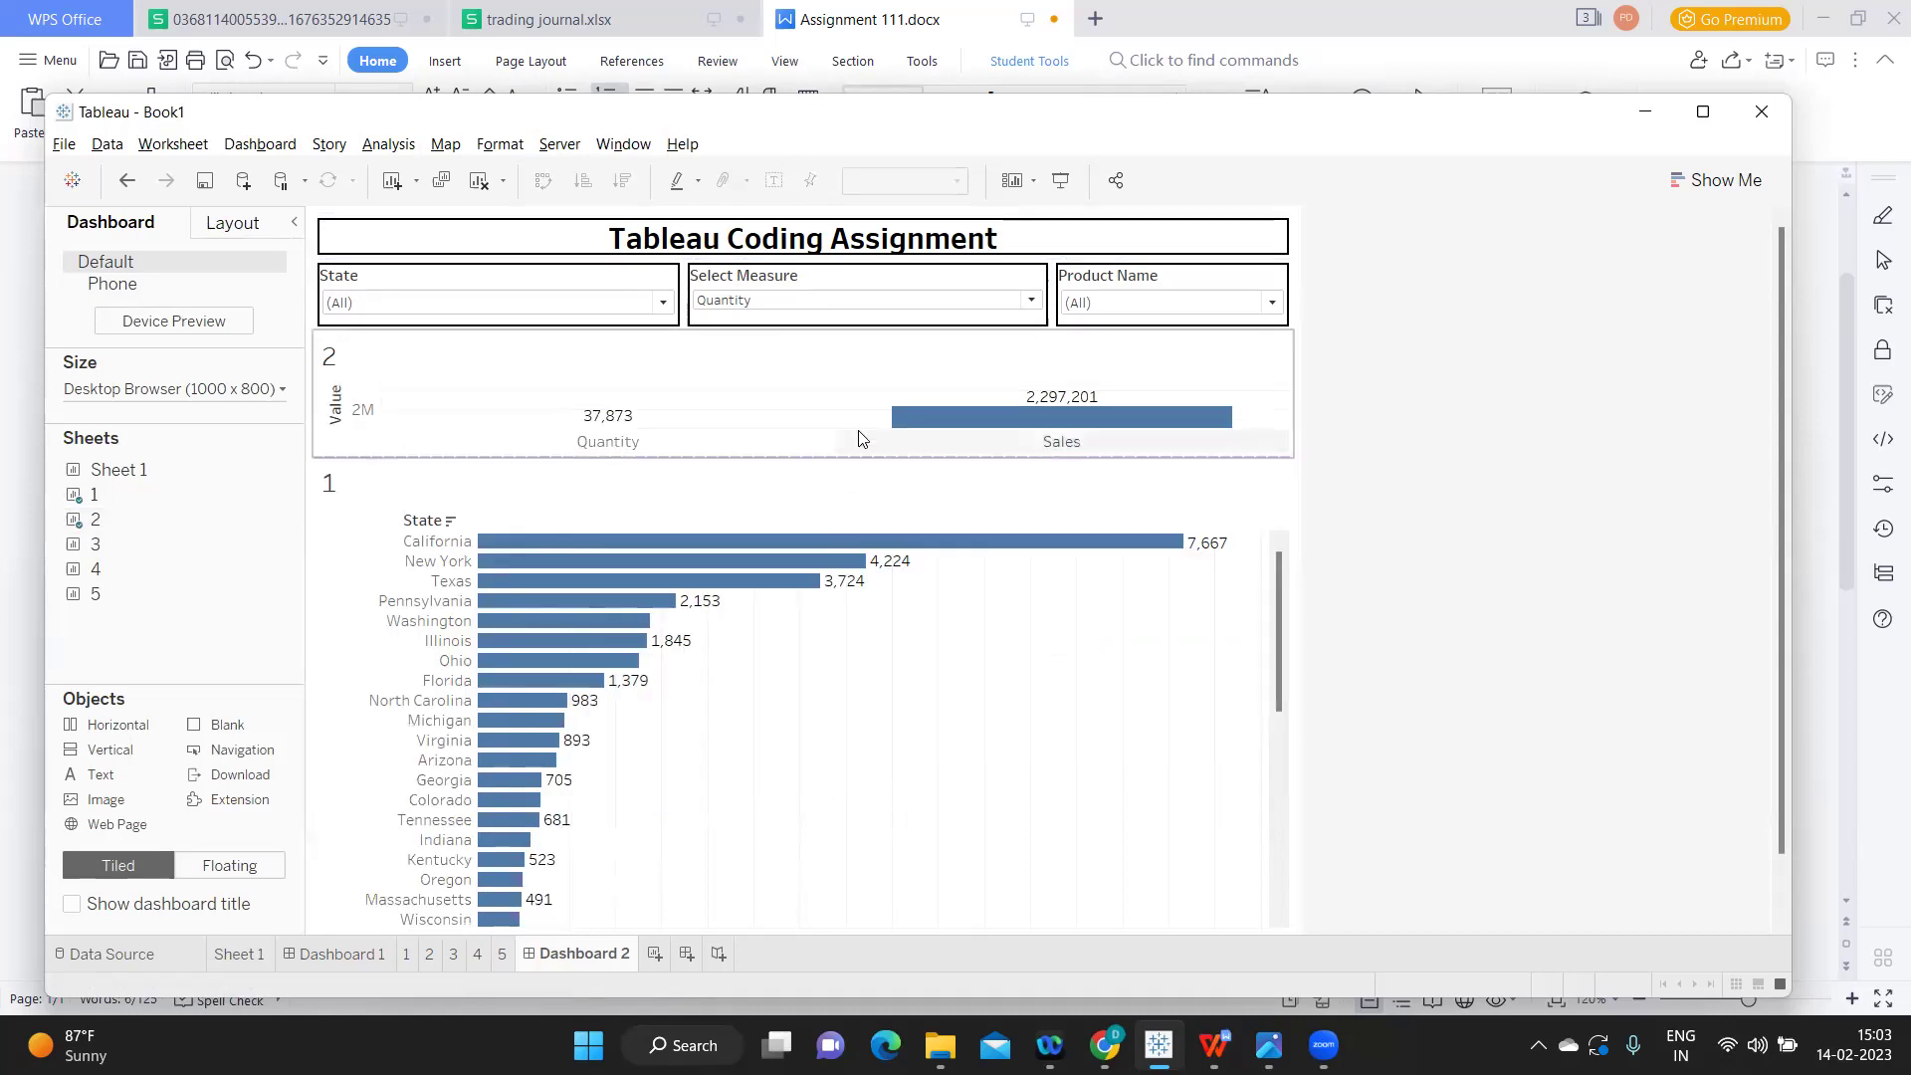
- Open sheet 2 from the dashboard and convert its bar chart to a text table with Measure Names on Columns
{"action": "left_click", "coordinate": [846, 381]}
{"action": "left_click", "coordinate": [1303, 358]}
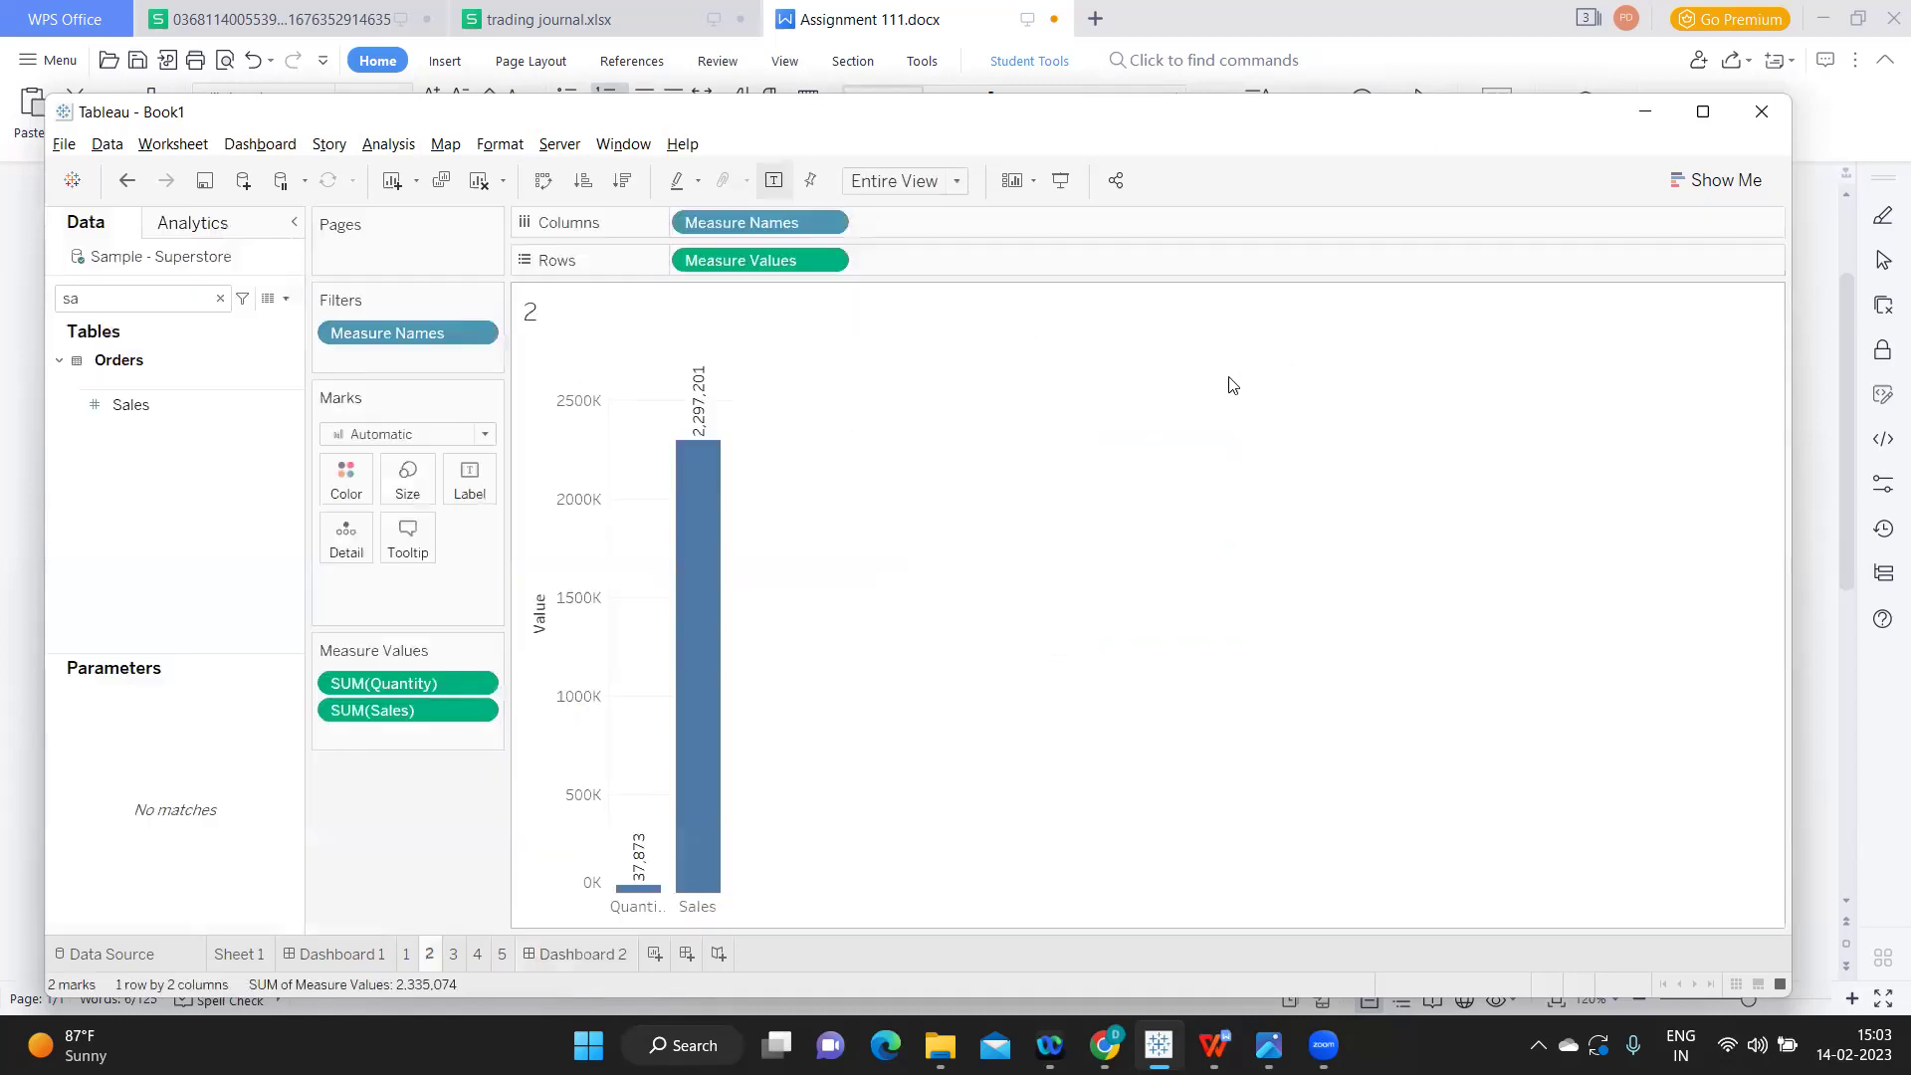
{"action": "left_click", "coordinate": [1702, 182]}
{"action": "left_click", "coordinate": [1587, 261]}
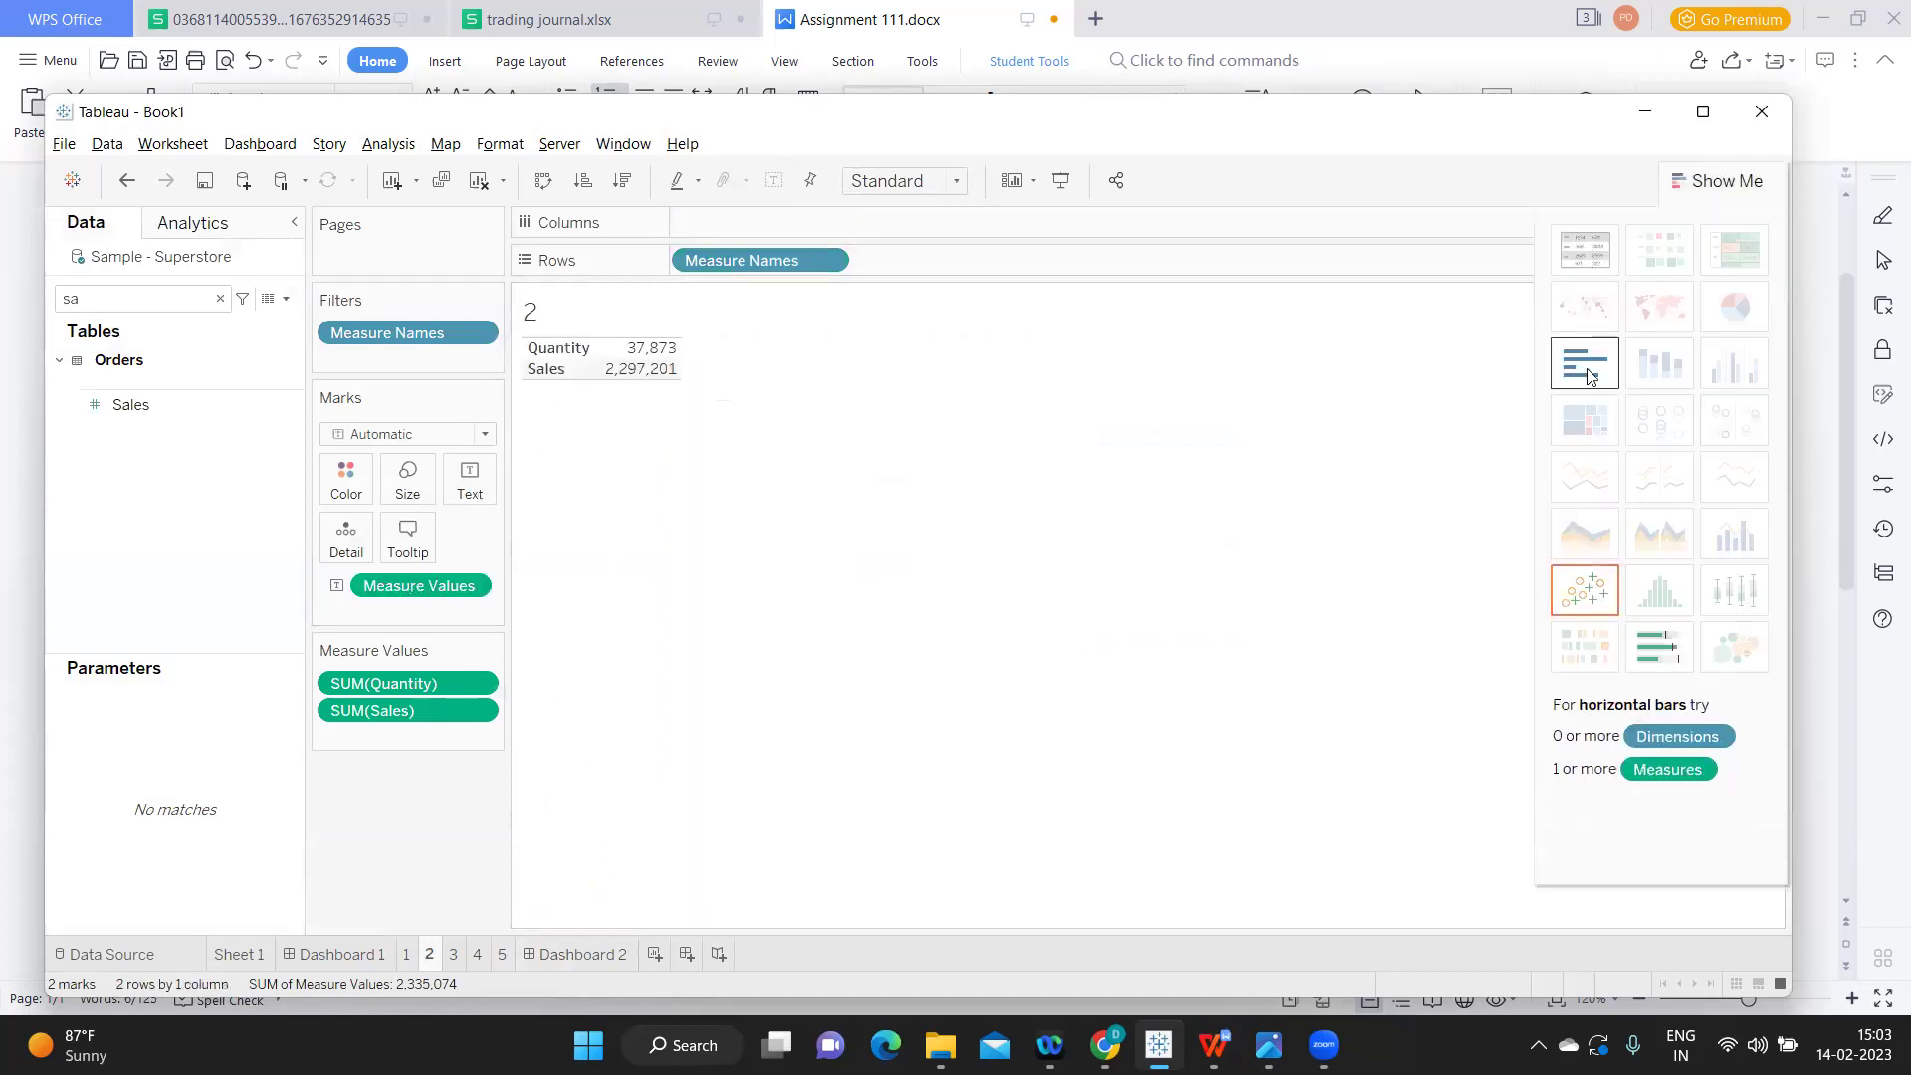
{"action": "left_click_drag", "start_coordinate": [734, 267], "coordinate": [719, 230]}
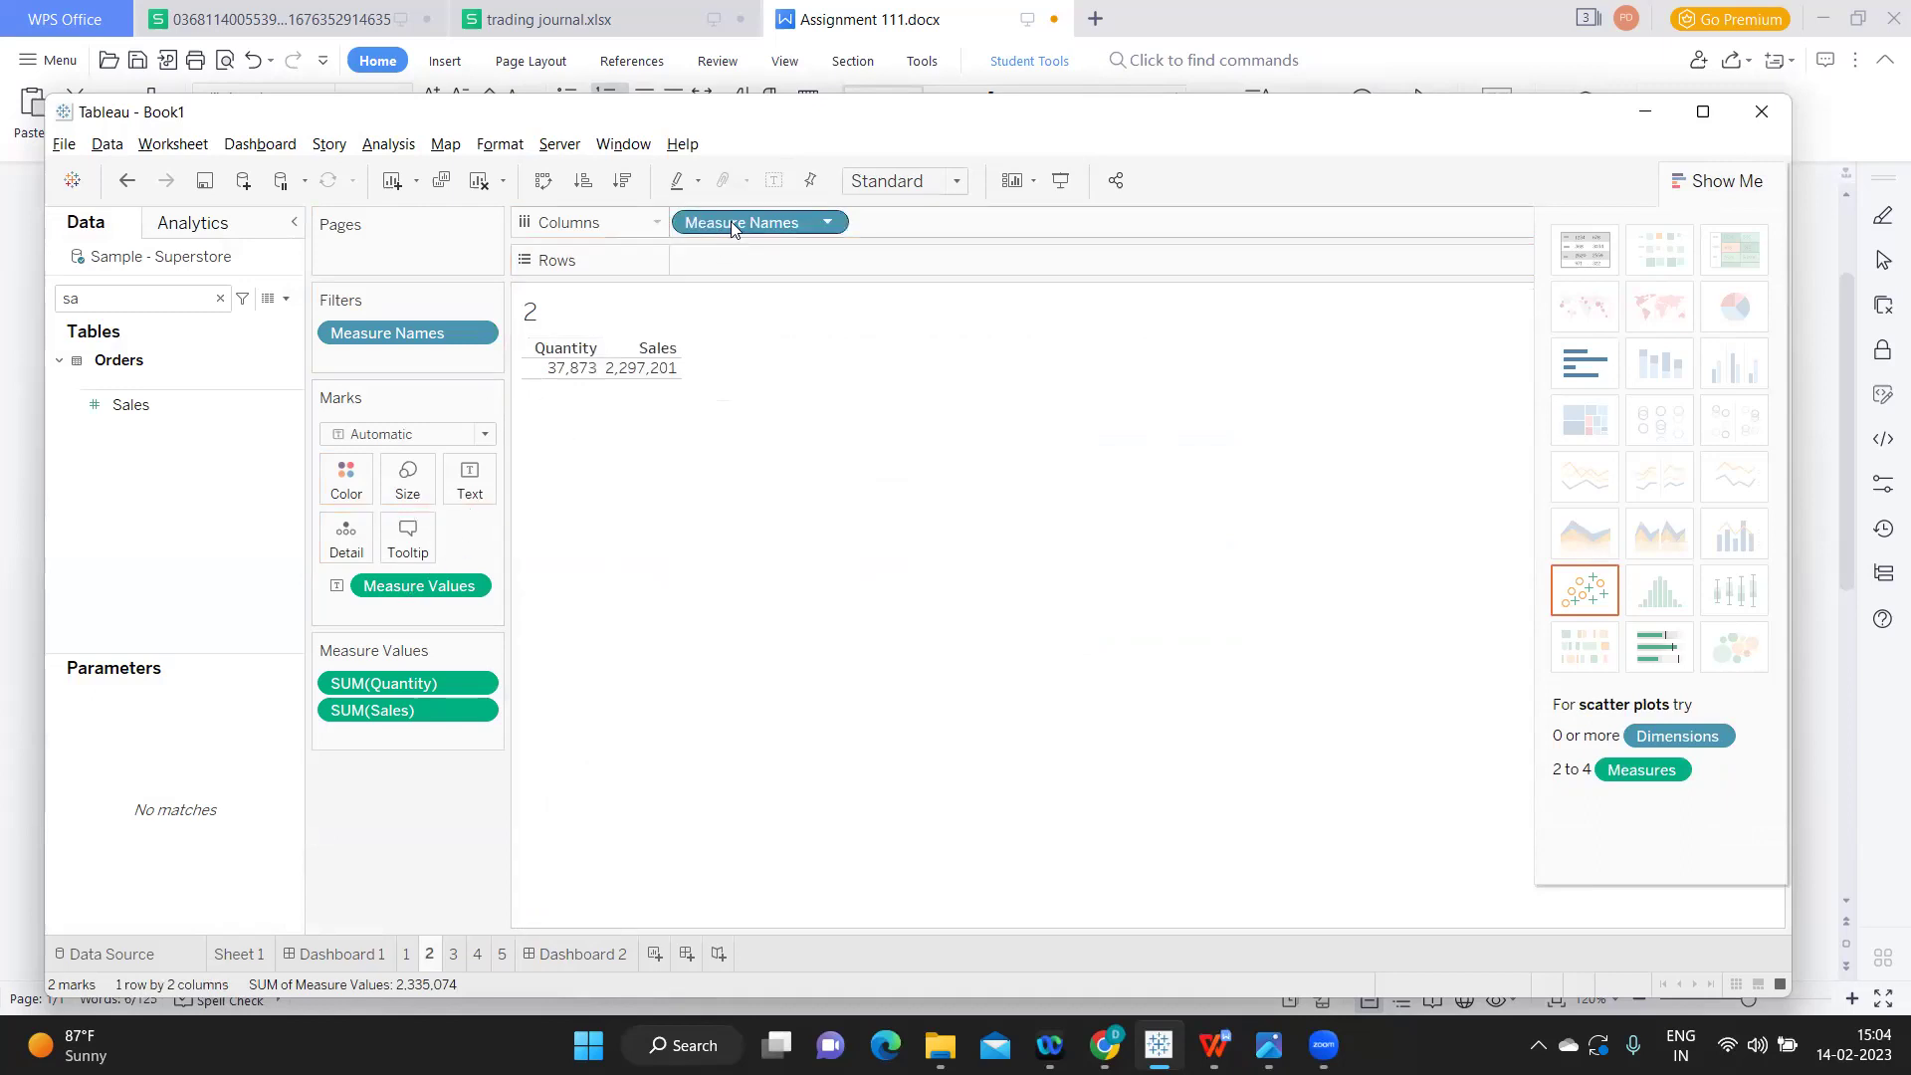
- Add a copy of Measure Names to the text marks and set Measure Values to 28 points in the label
{"action": "left_click_drag", "start_coordinate": [732, 227], "coordinate": [467, 490]}
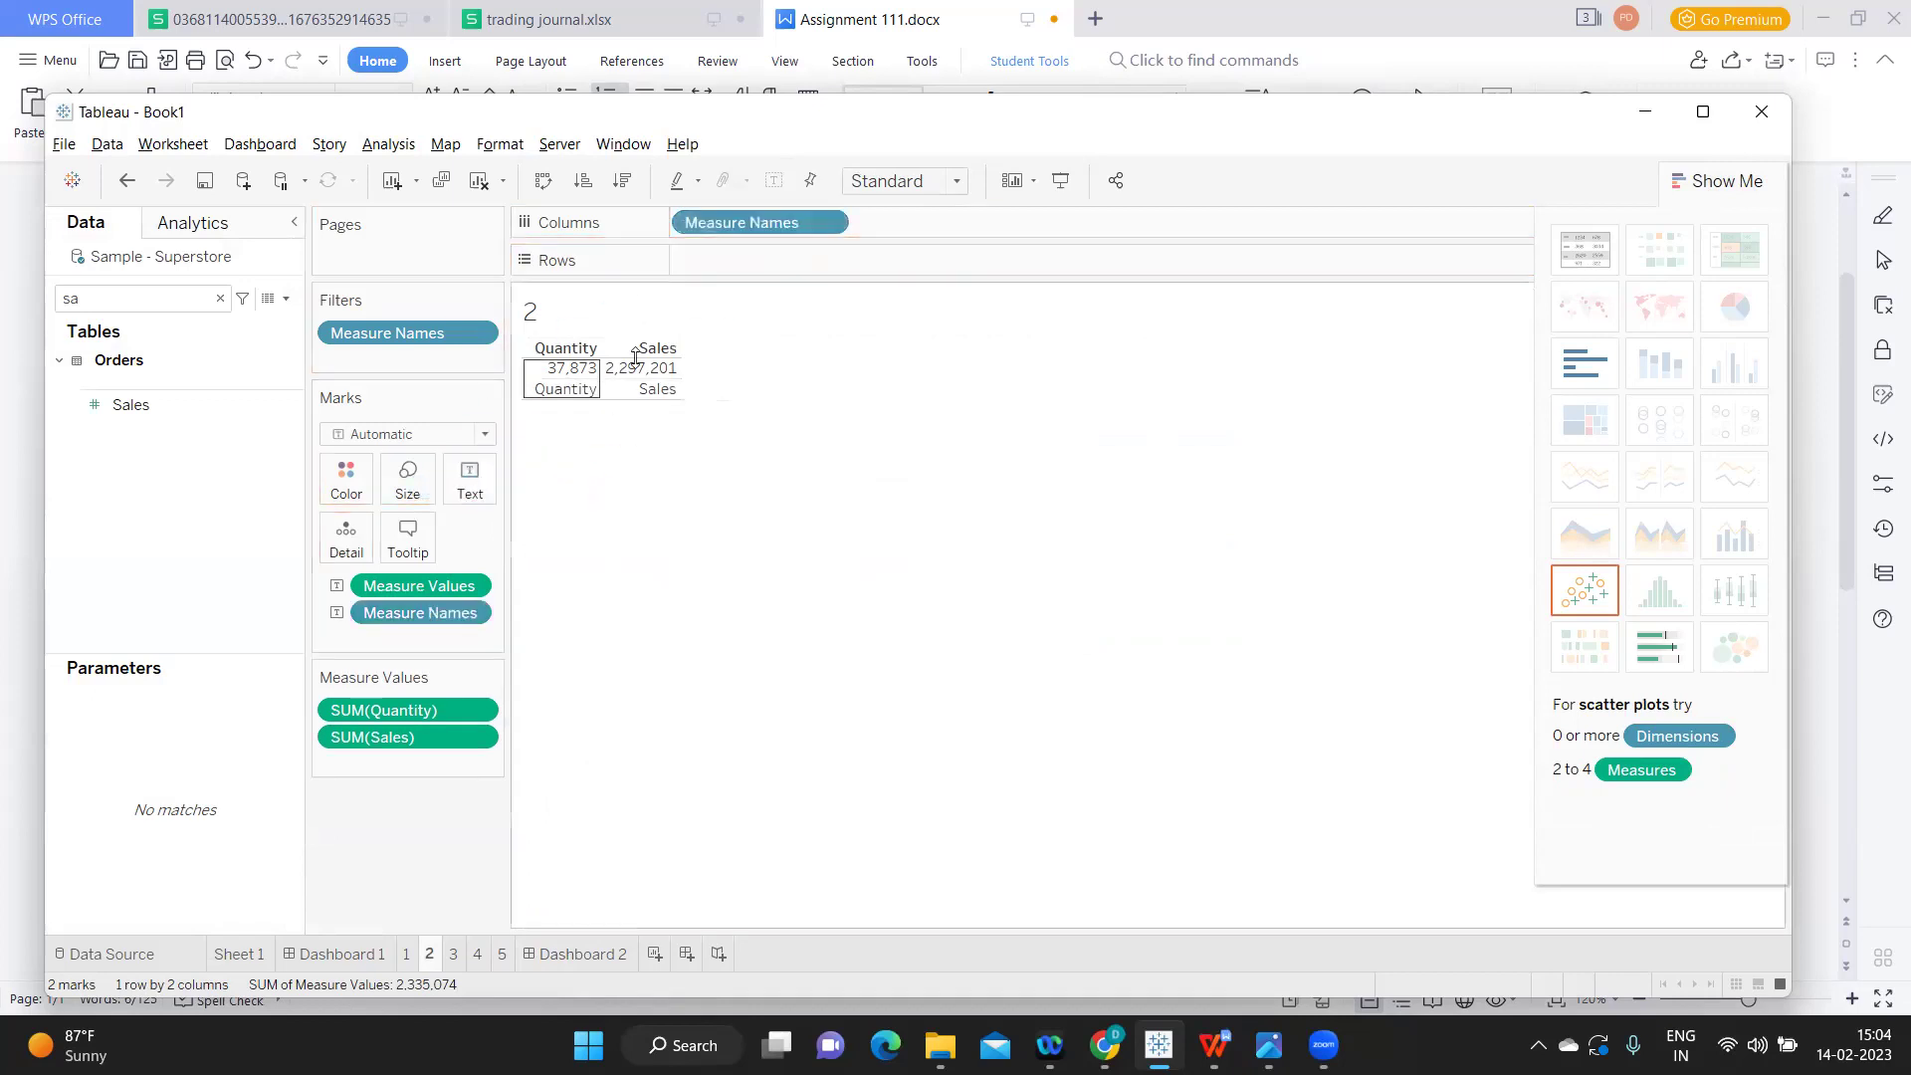
{"action": "left_click", "coordinate": [465, 481]}
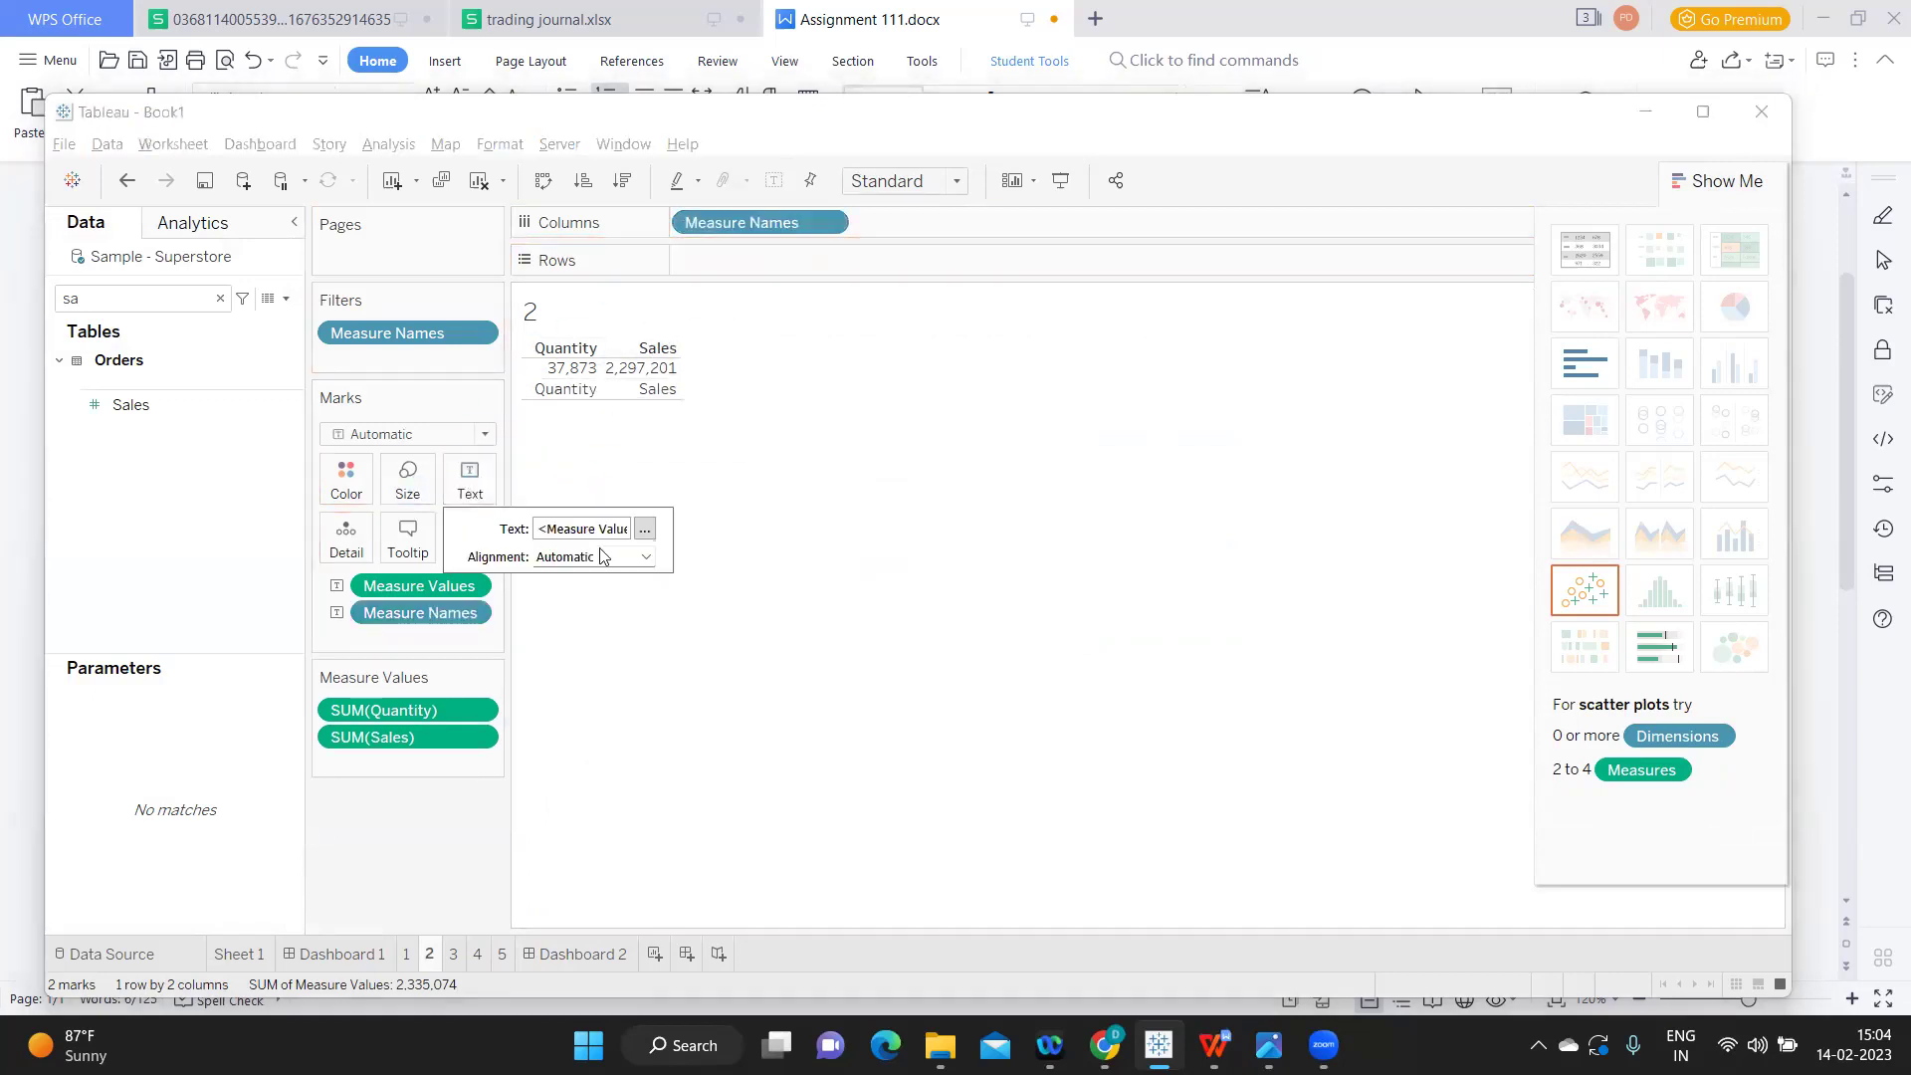
{"action": "left_click", "coordinate": [645, 531]}
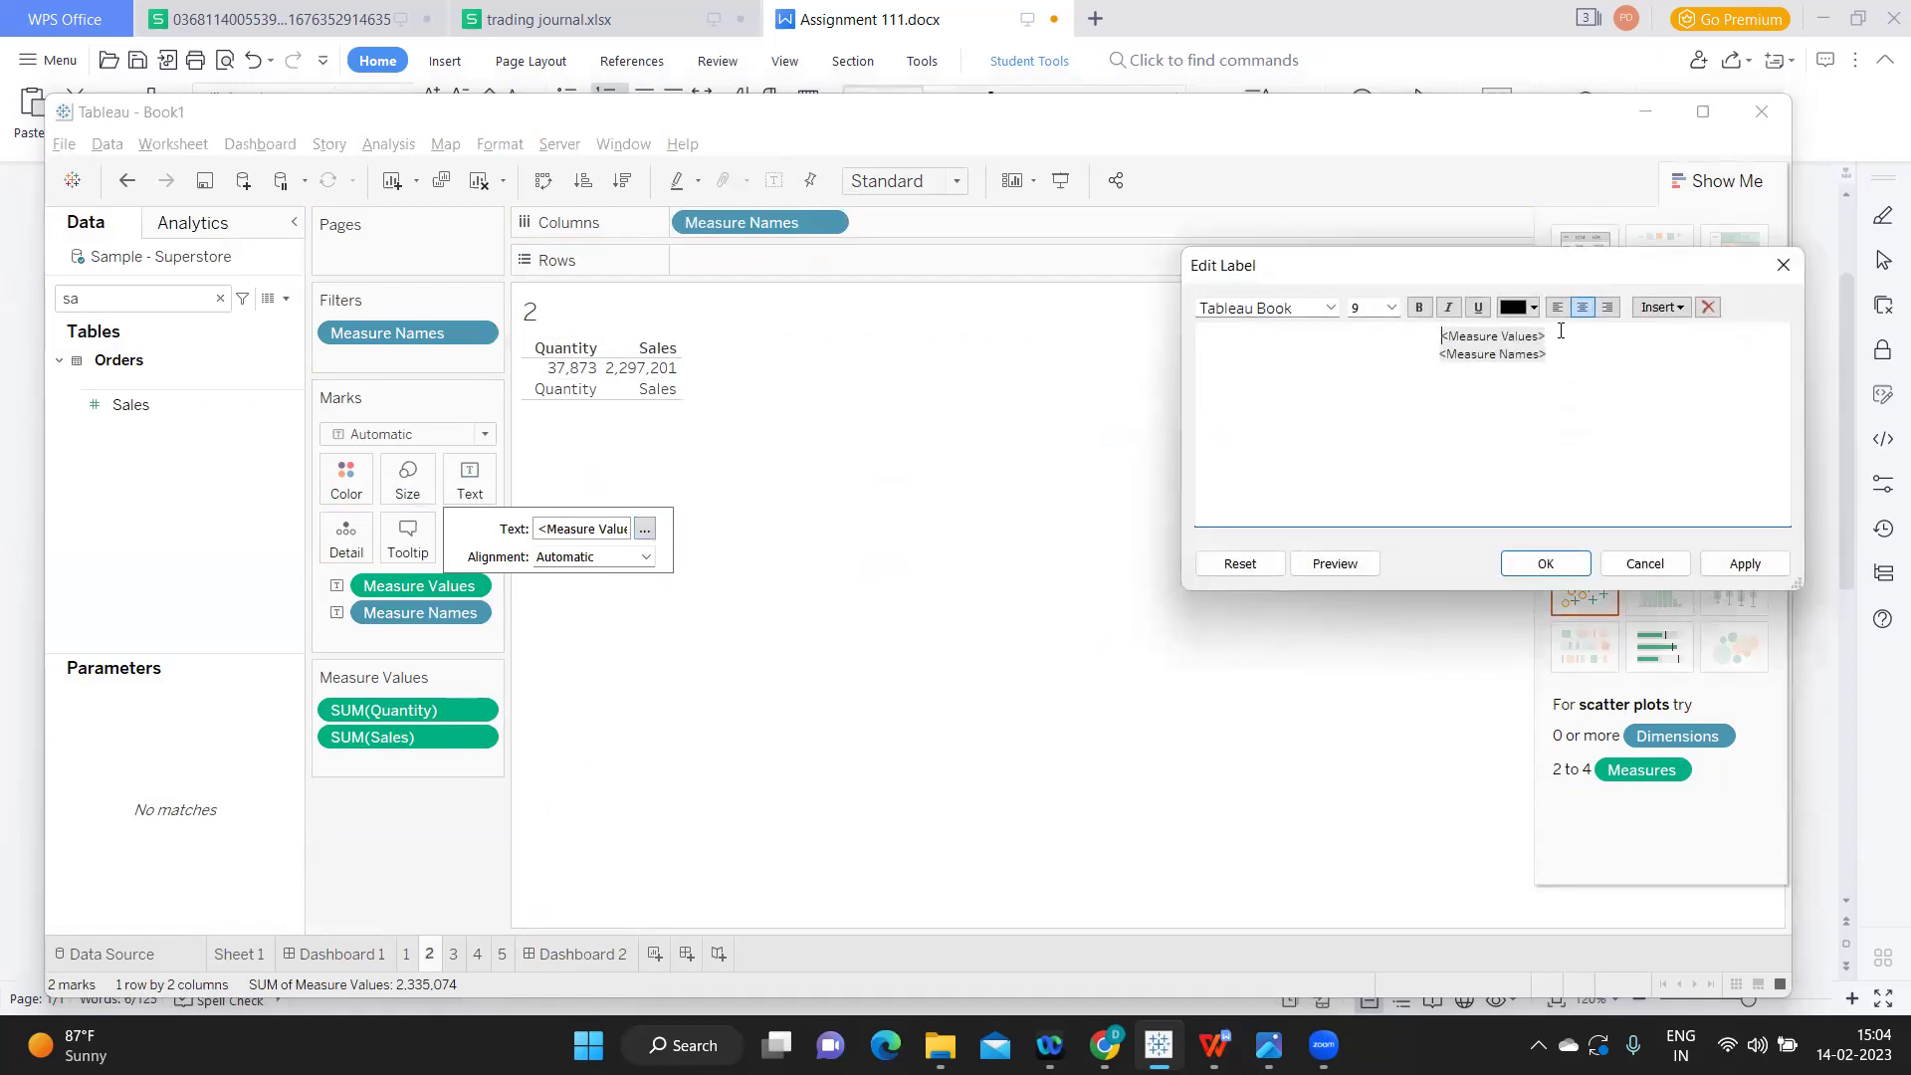
{"action": "left_click_drag", "start_coordinate": [1547, 338], "coordinate": [1435, 332]}
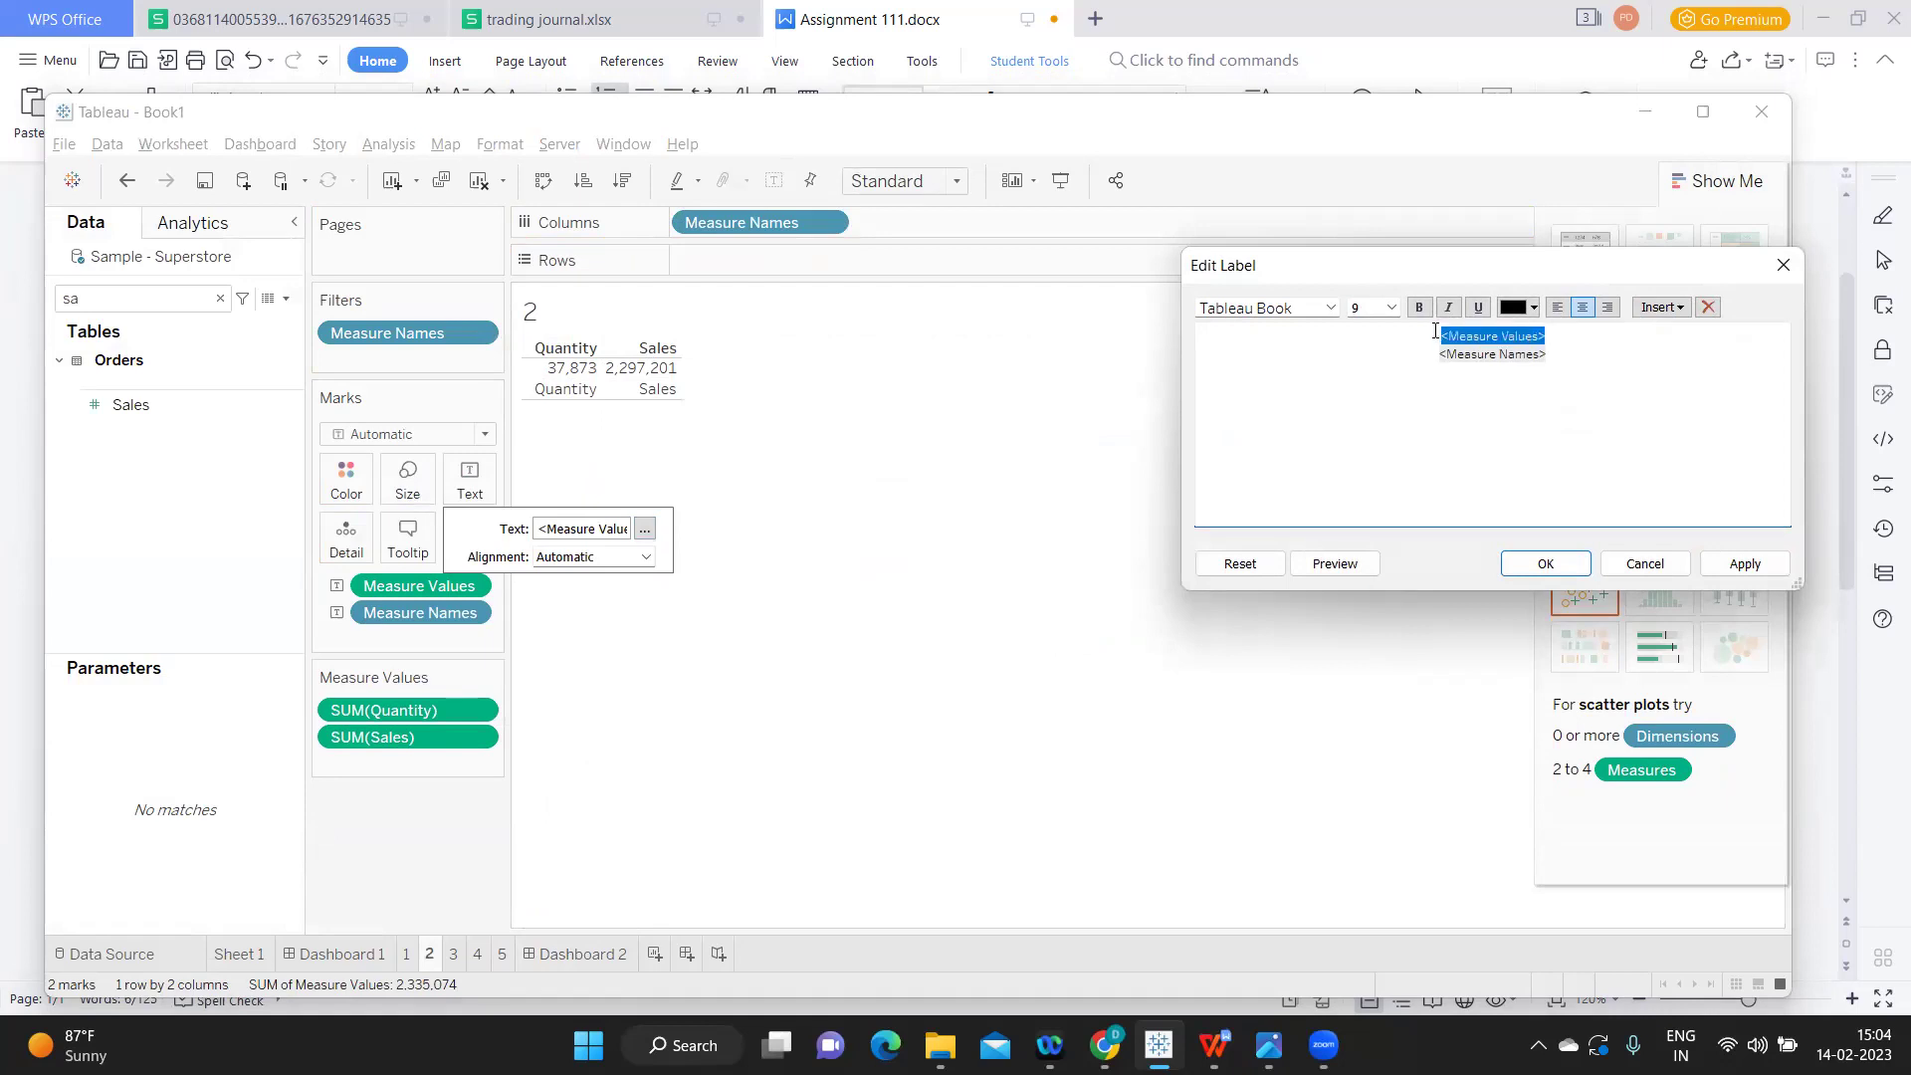
{"action": "left_click", "coordinate": [1392, 307]}
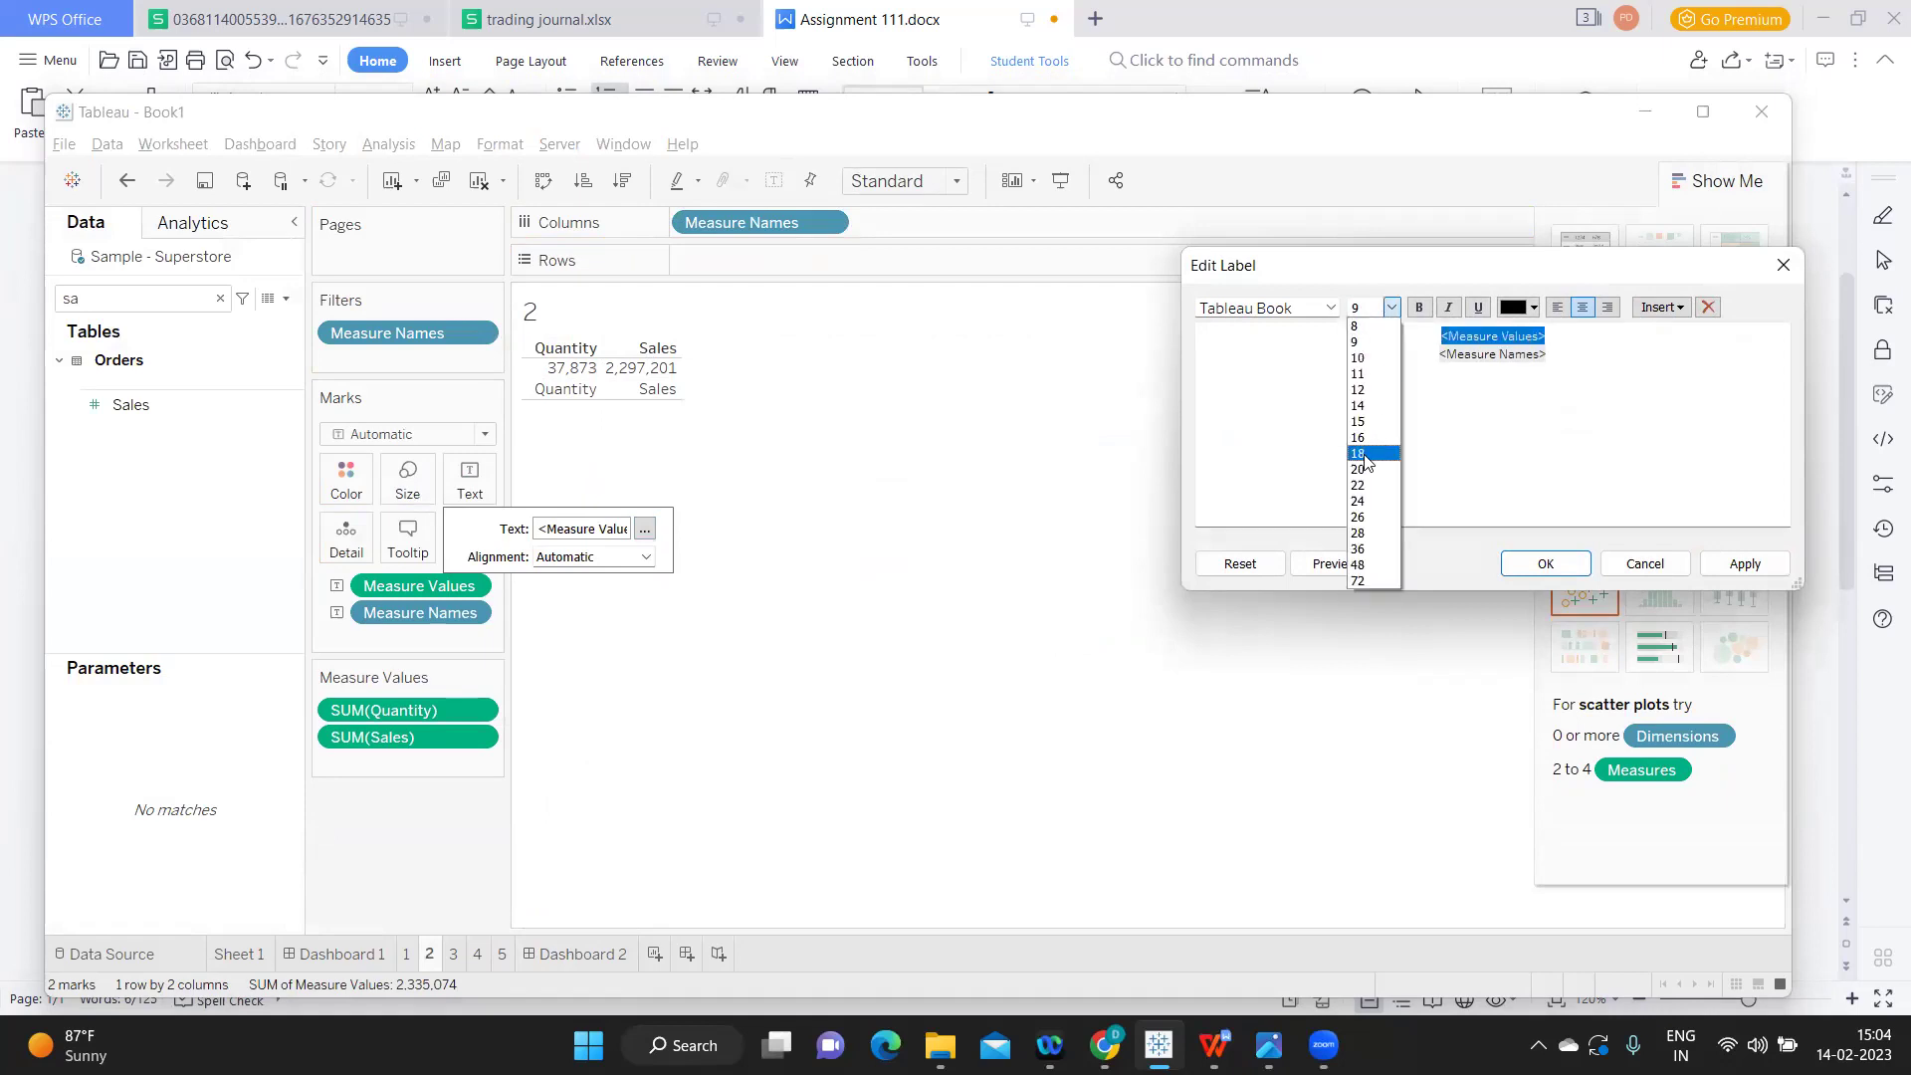
{"action": "left_click", "coordinate": [1359, 454]}
{"action": "left_click", "coordinate": [1391, 307]}
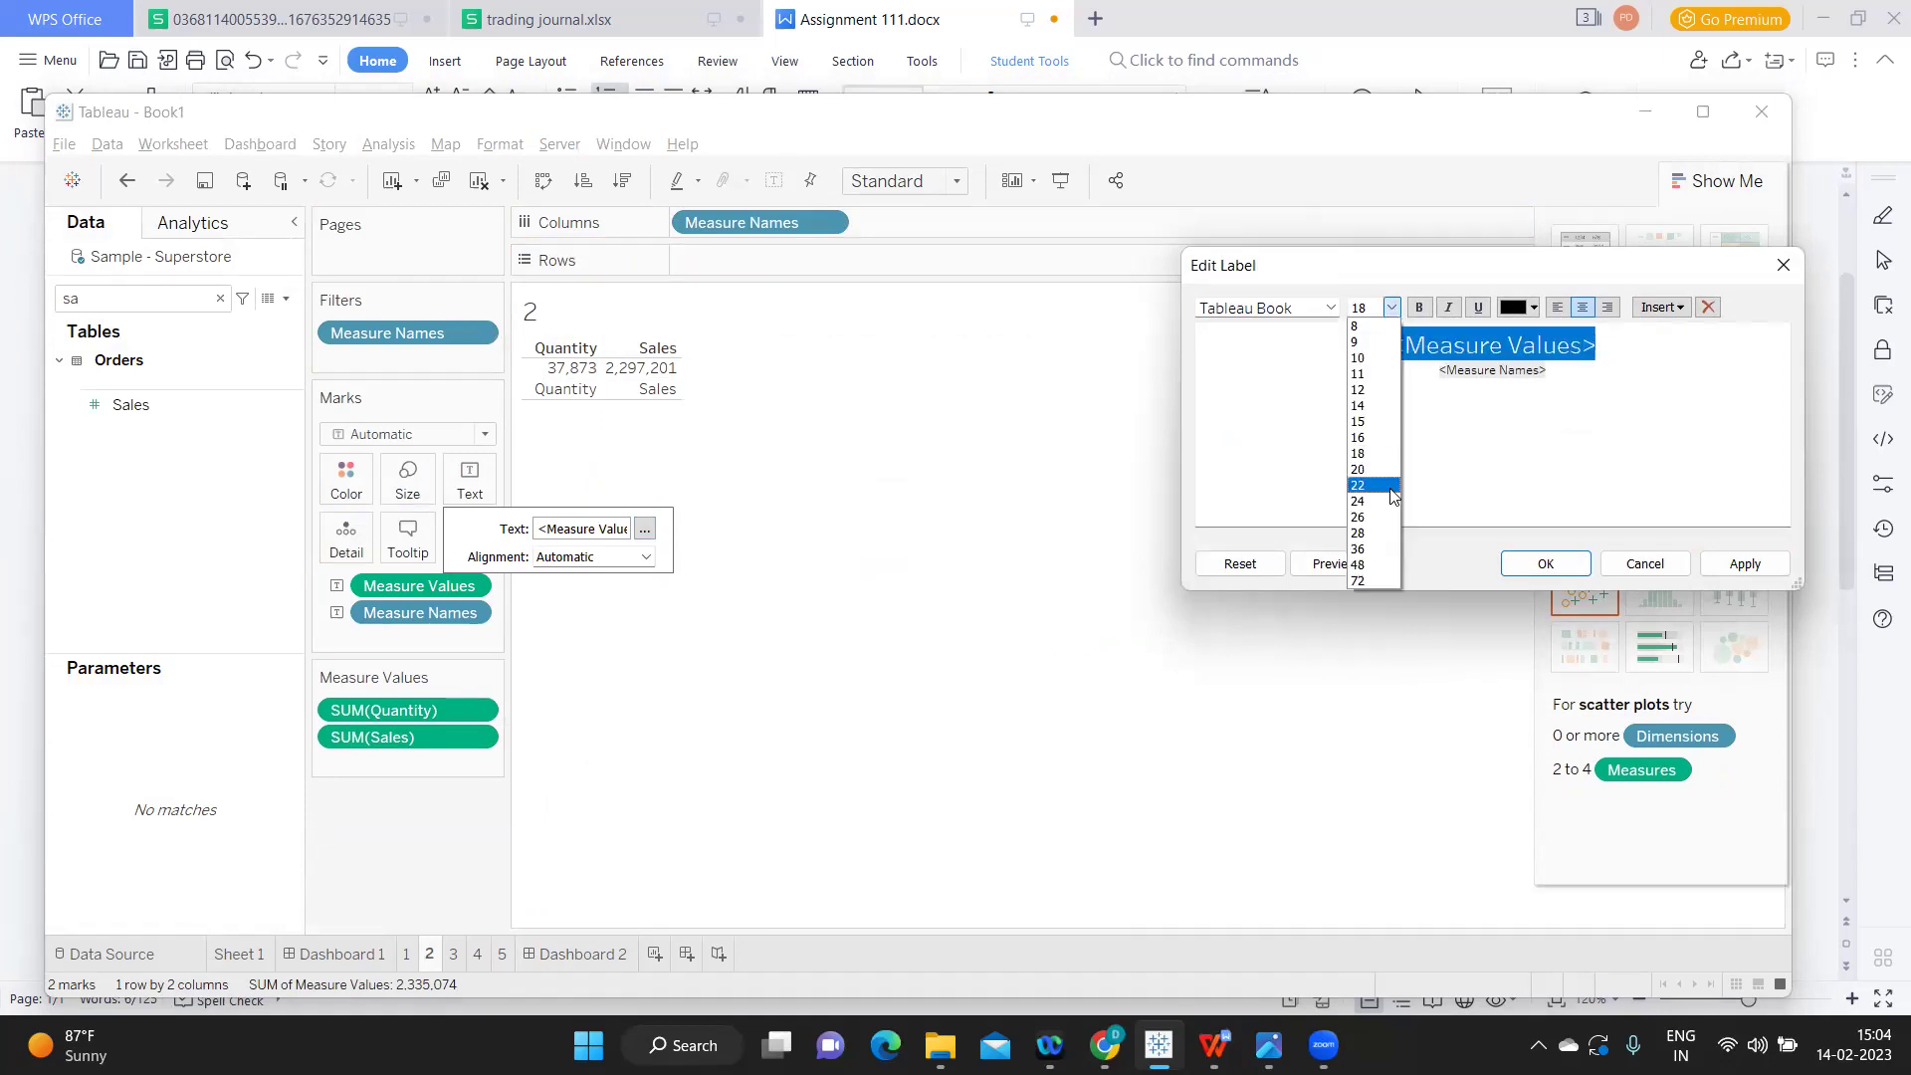
{"action": "left_click", "coordinate": [1388, 533]}
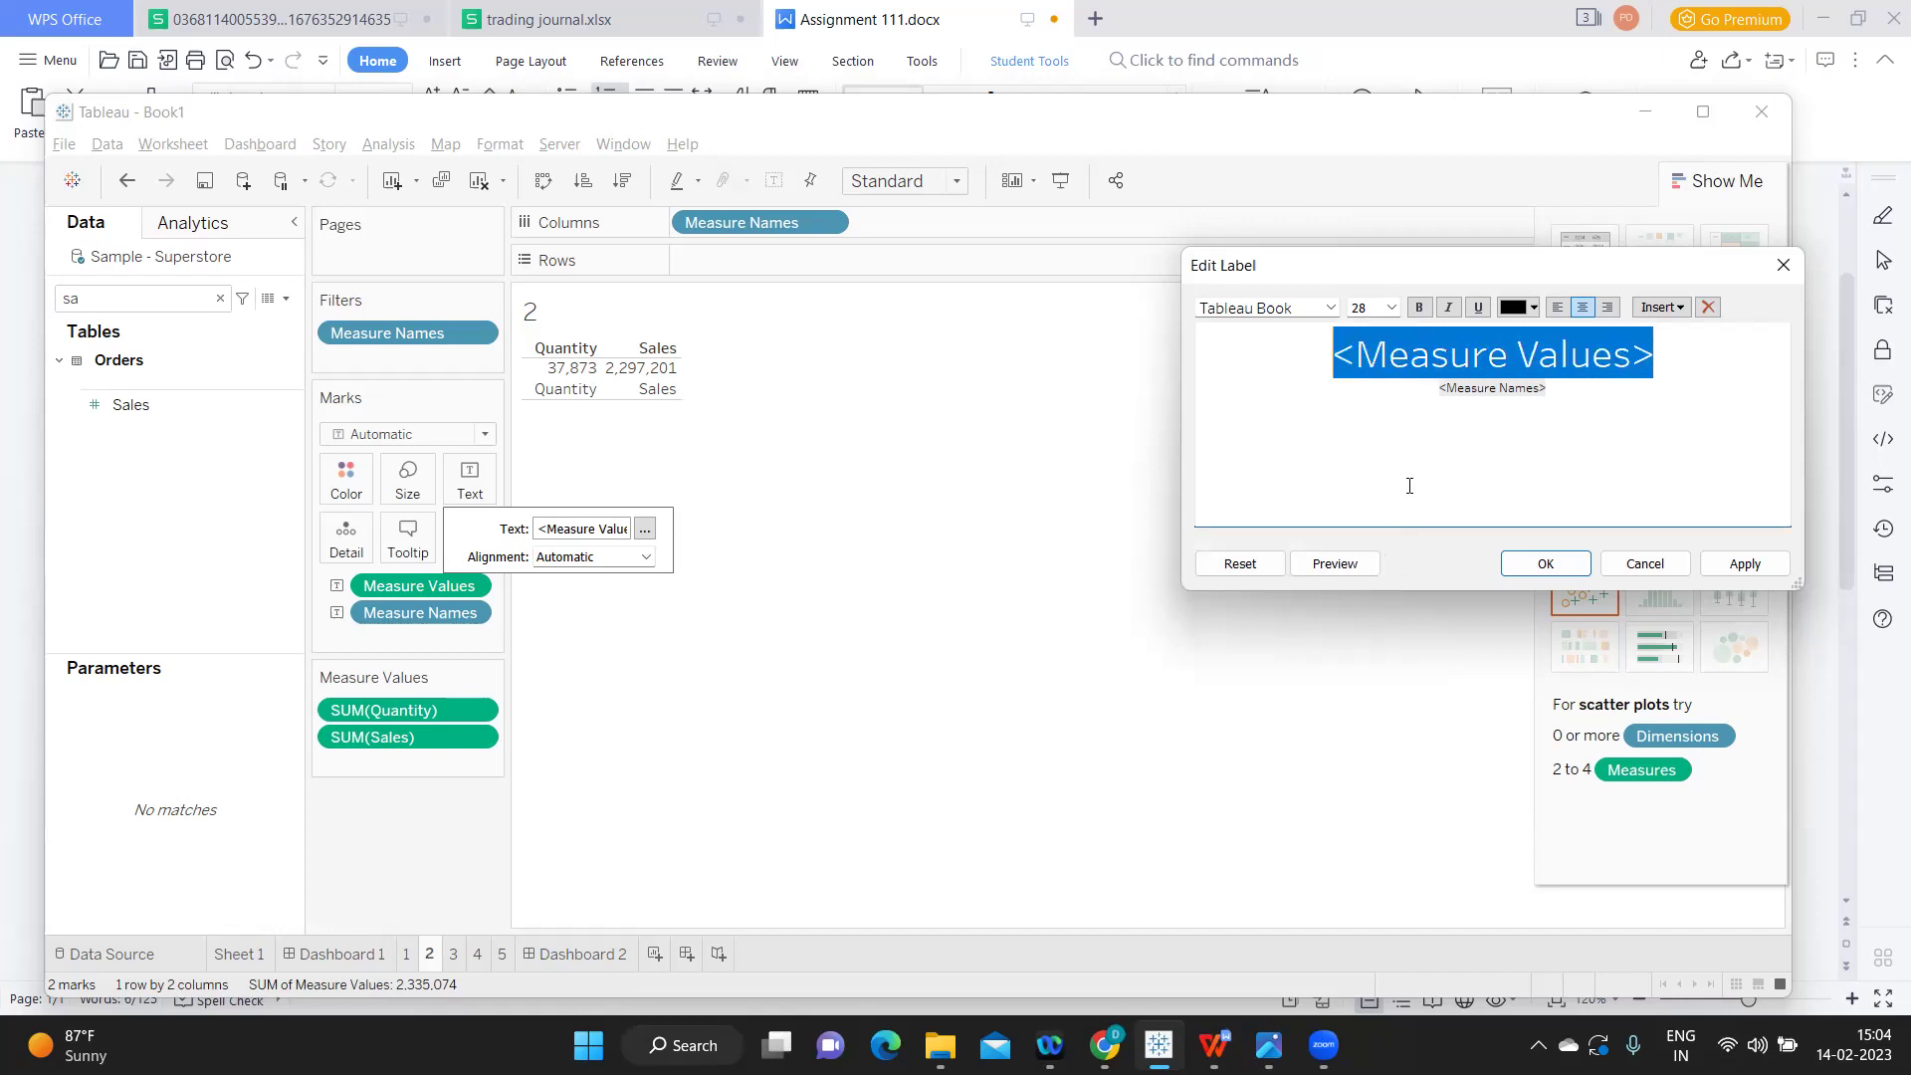
- Set Measure Names to 16 points, make Measure Values bold, and apply the label formatting
{"action": "double_click", "coordinate": [1582, 395]}
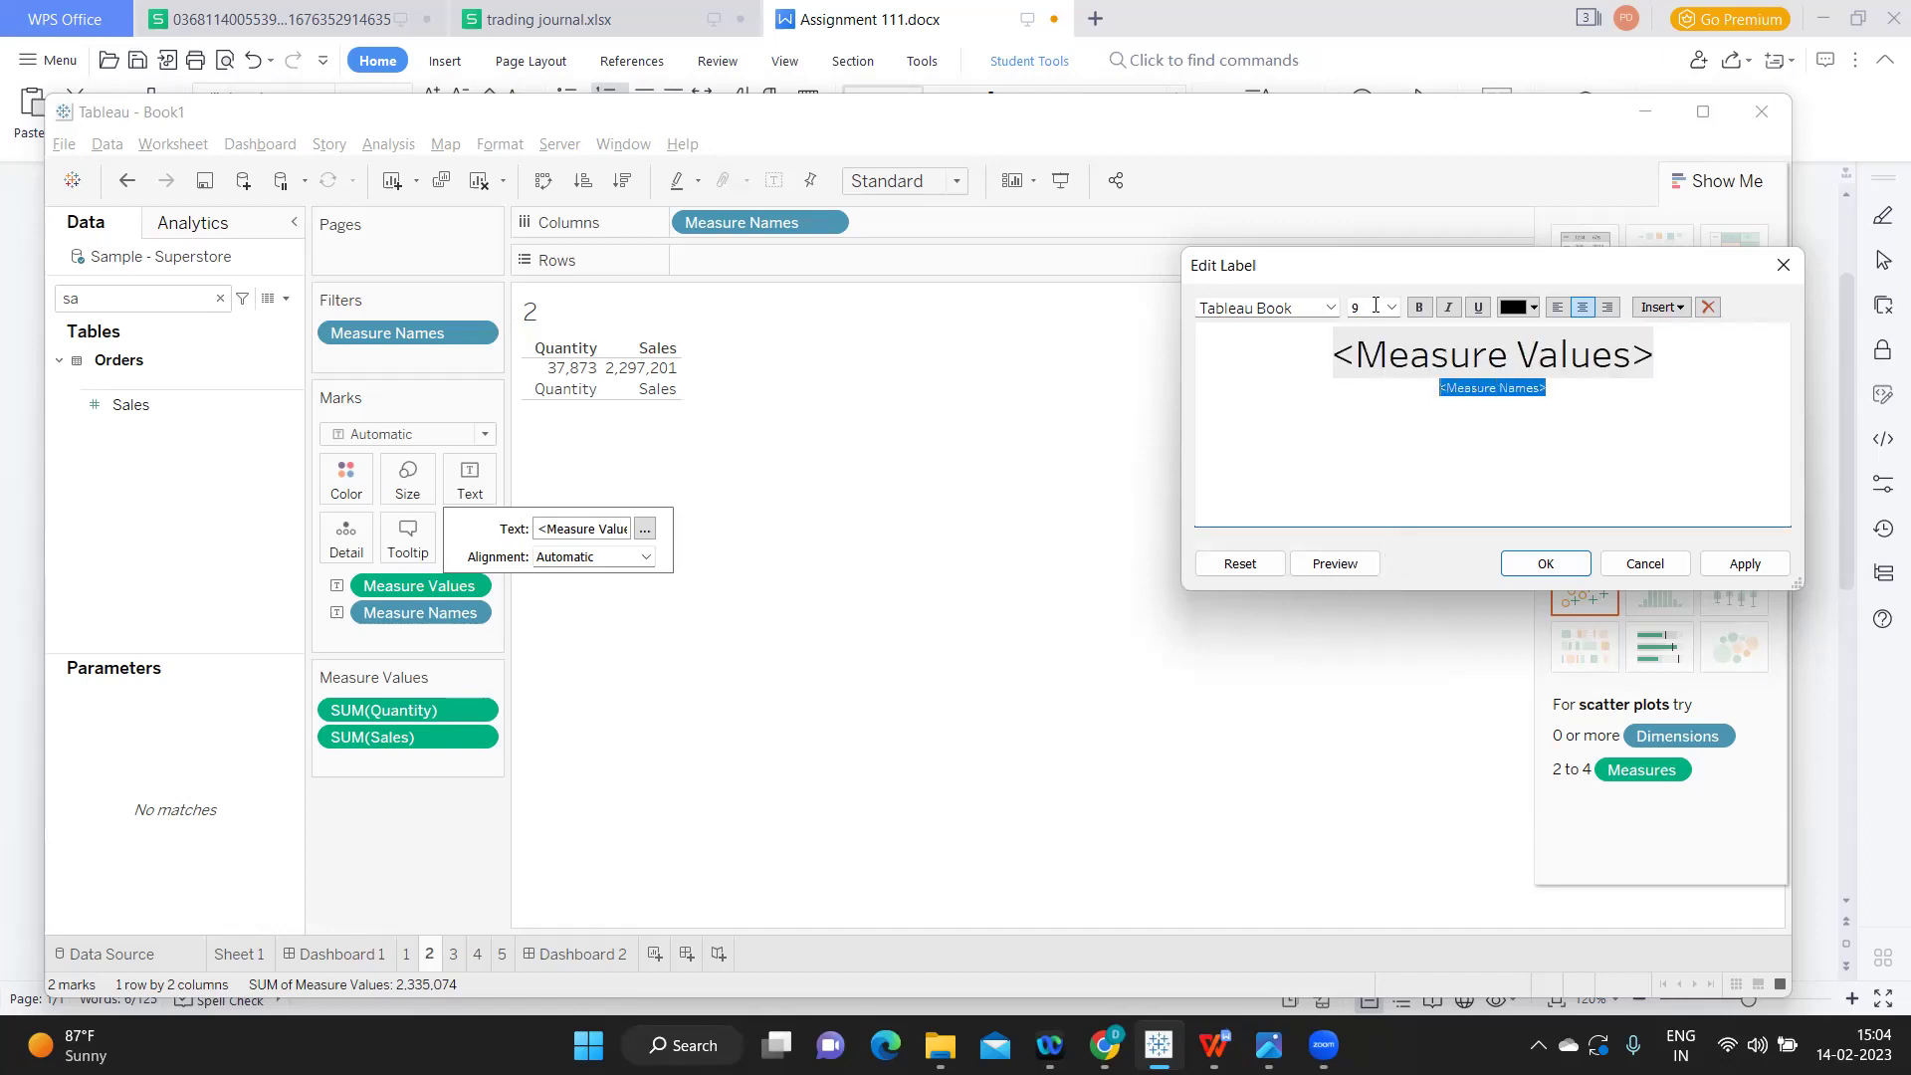
{"action": "left_click", "coordinate": [1391, 307]}
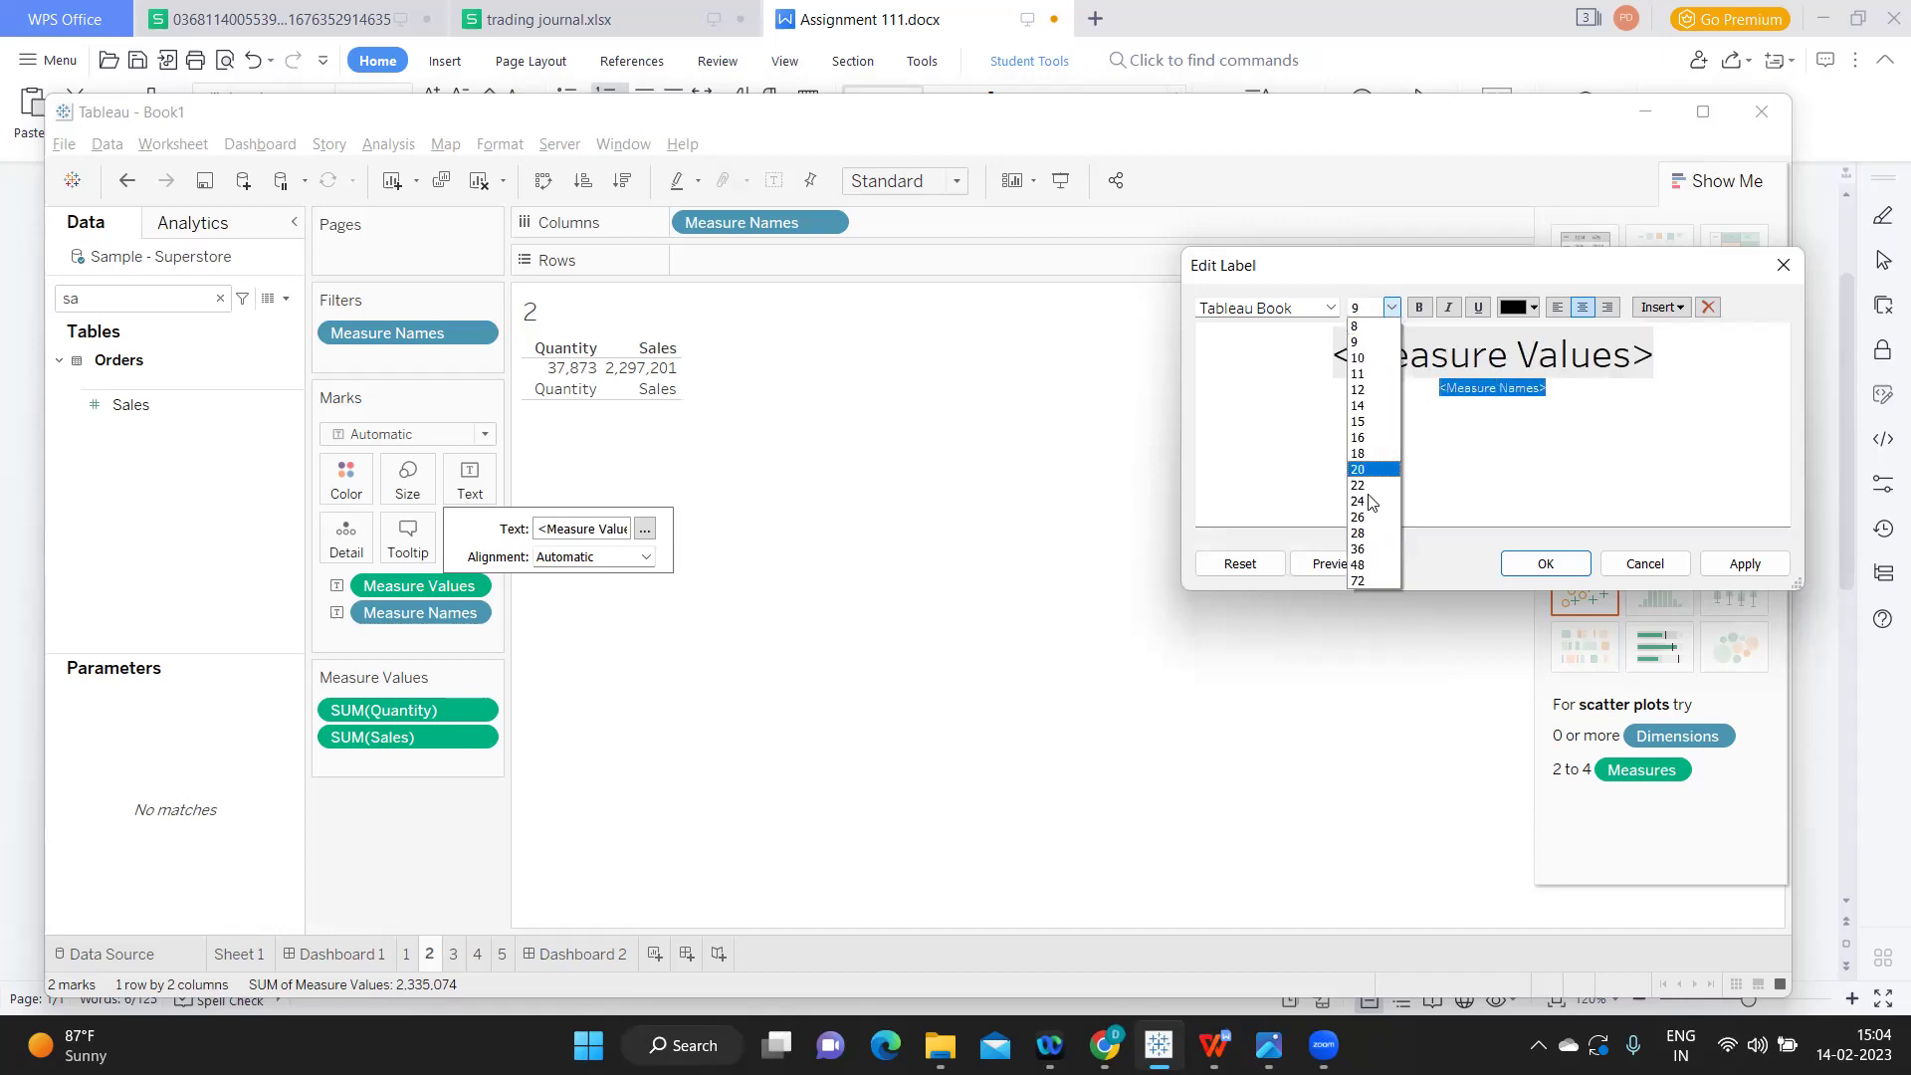
{"action": "left_click", "coordinate": [1380, 438]}
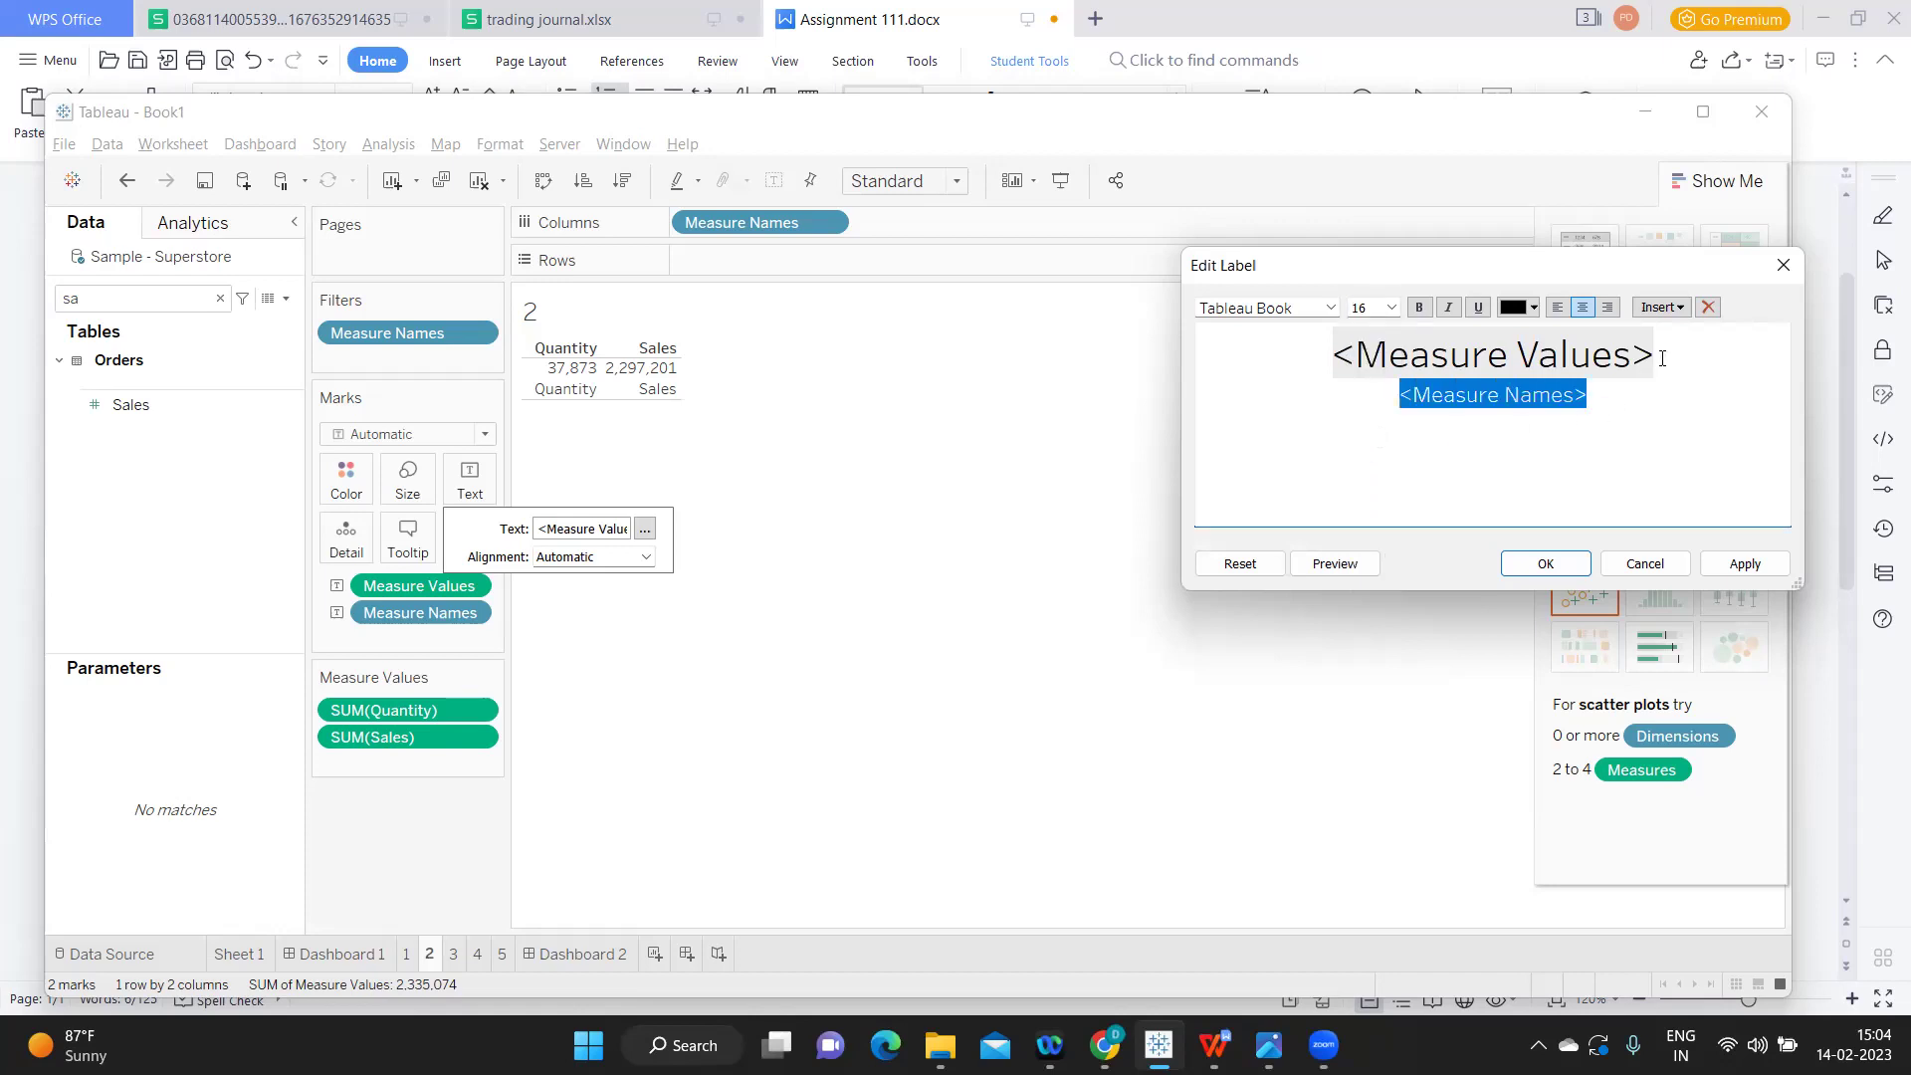
{"action": "left_click_drag", "start_coordinate": [1662, 359], "coordinate": [1341, 355]}
{"action": "left_click", "coordinate": [1419, 306]}
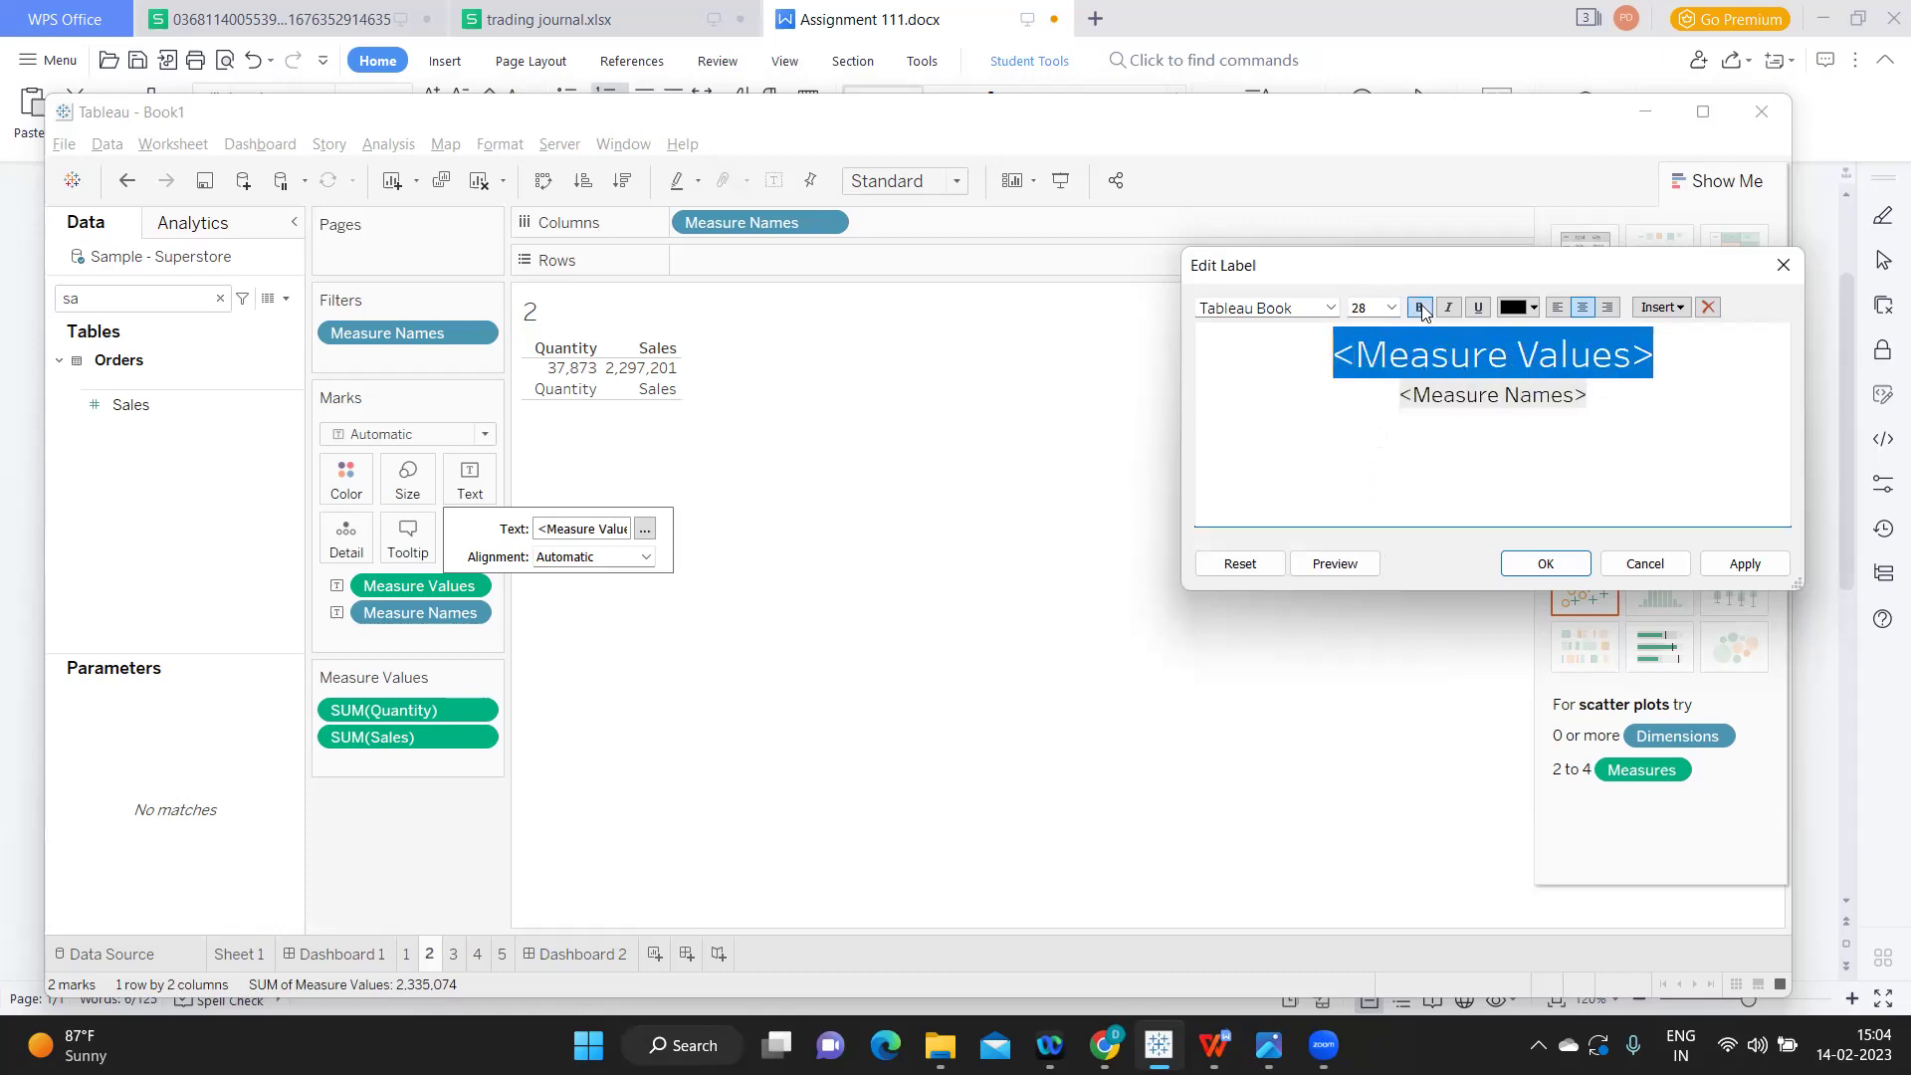
{"action": "left_click", "coordinate": [1744, 563]}
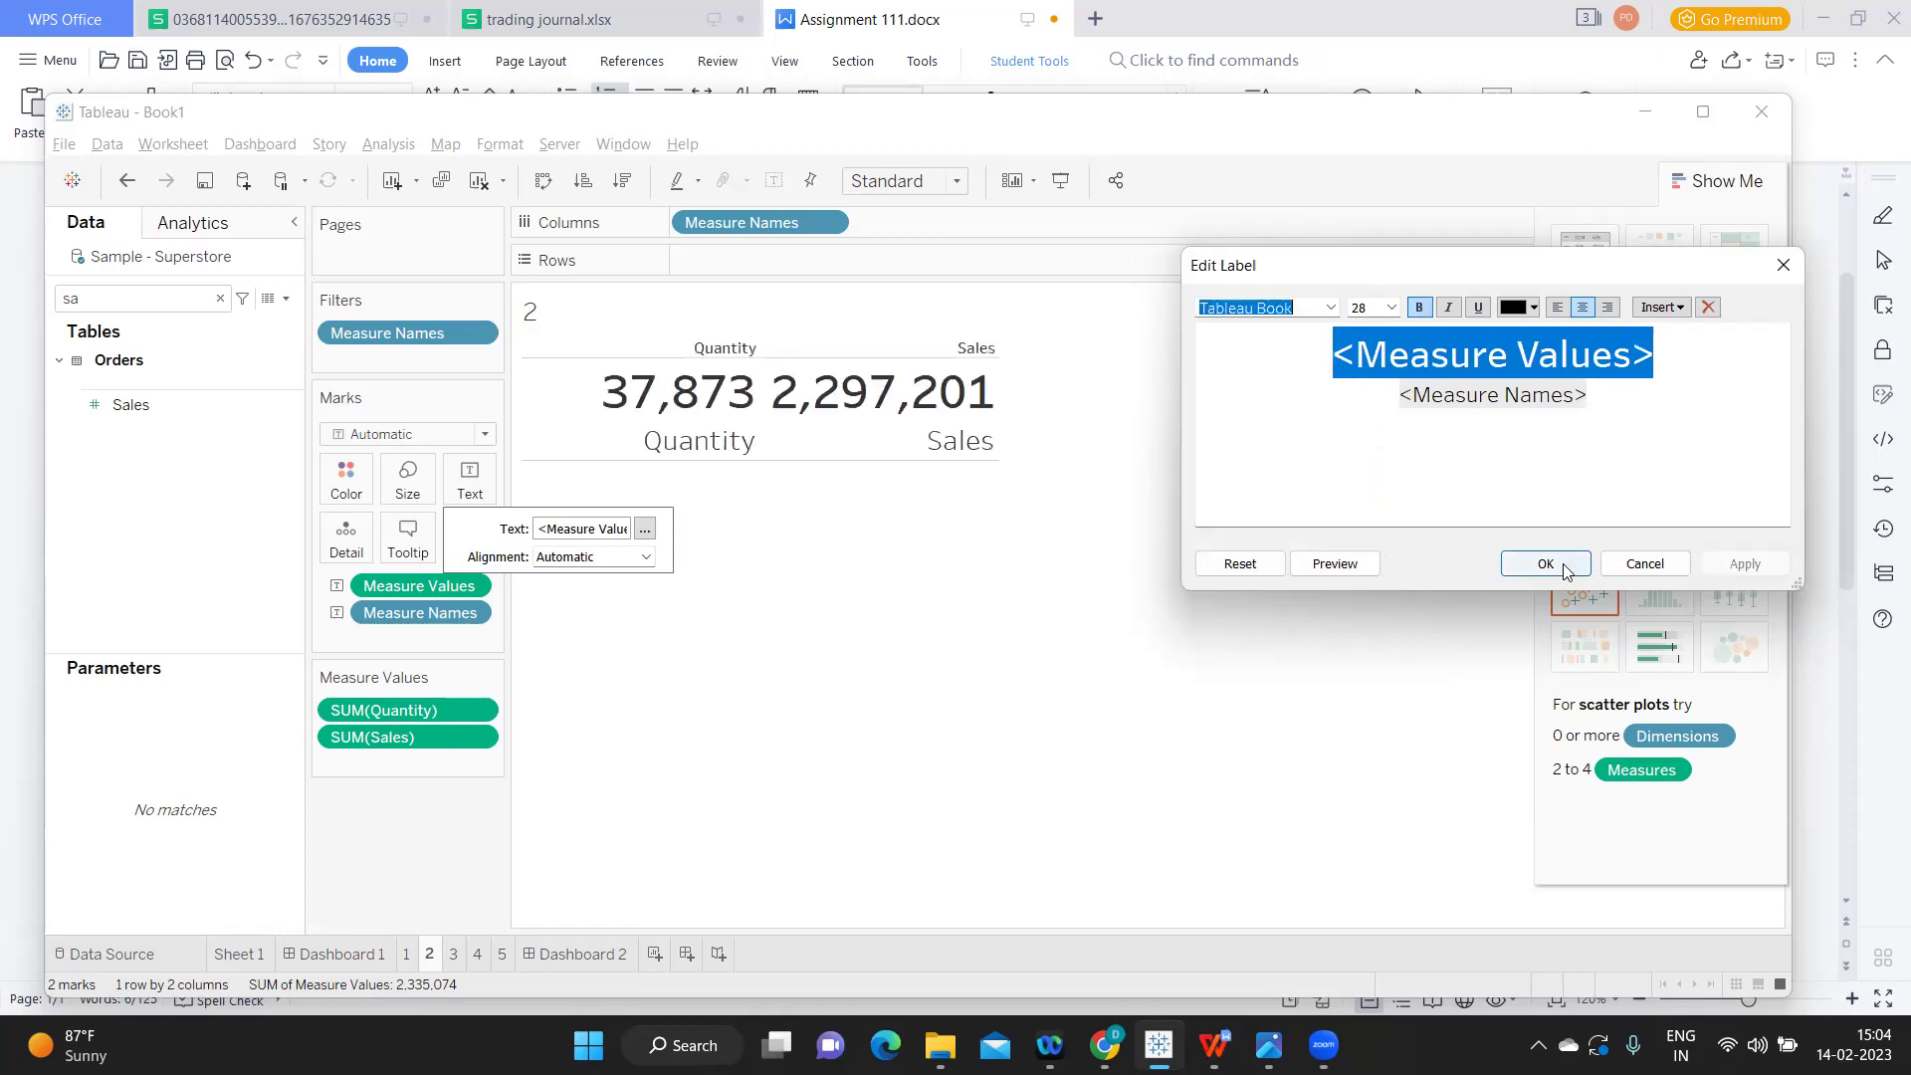
{"action": "left_click", "coordinate": [1545, 563]}
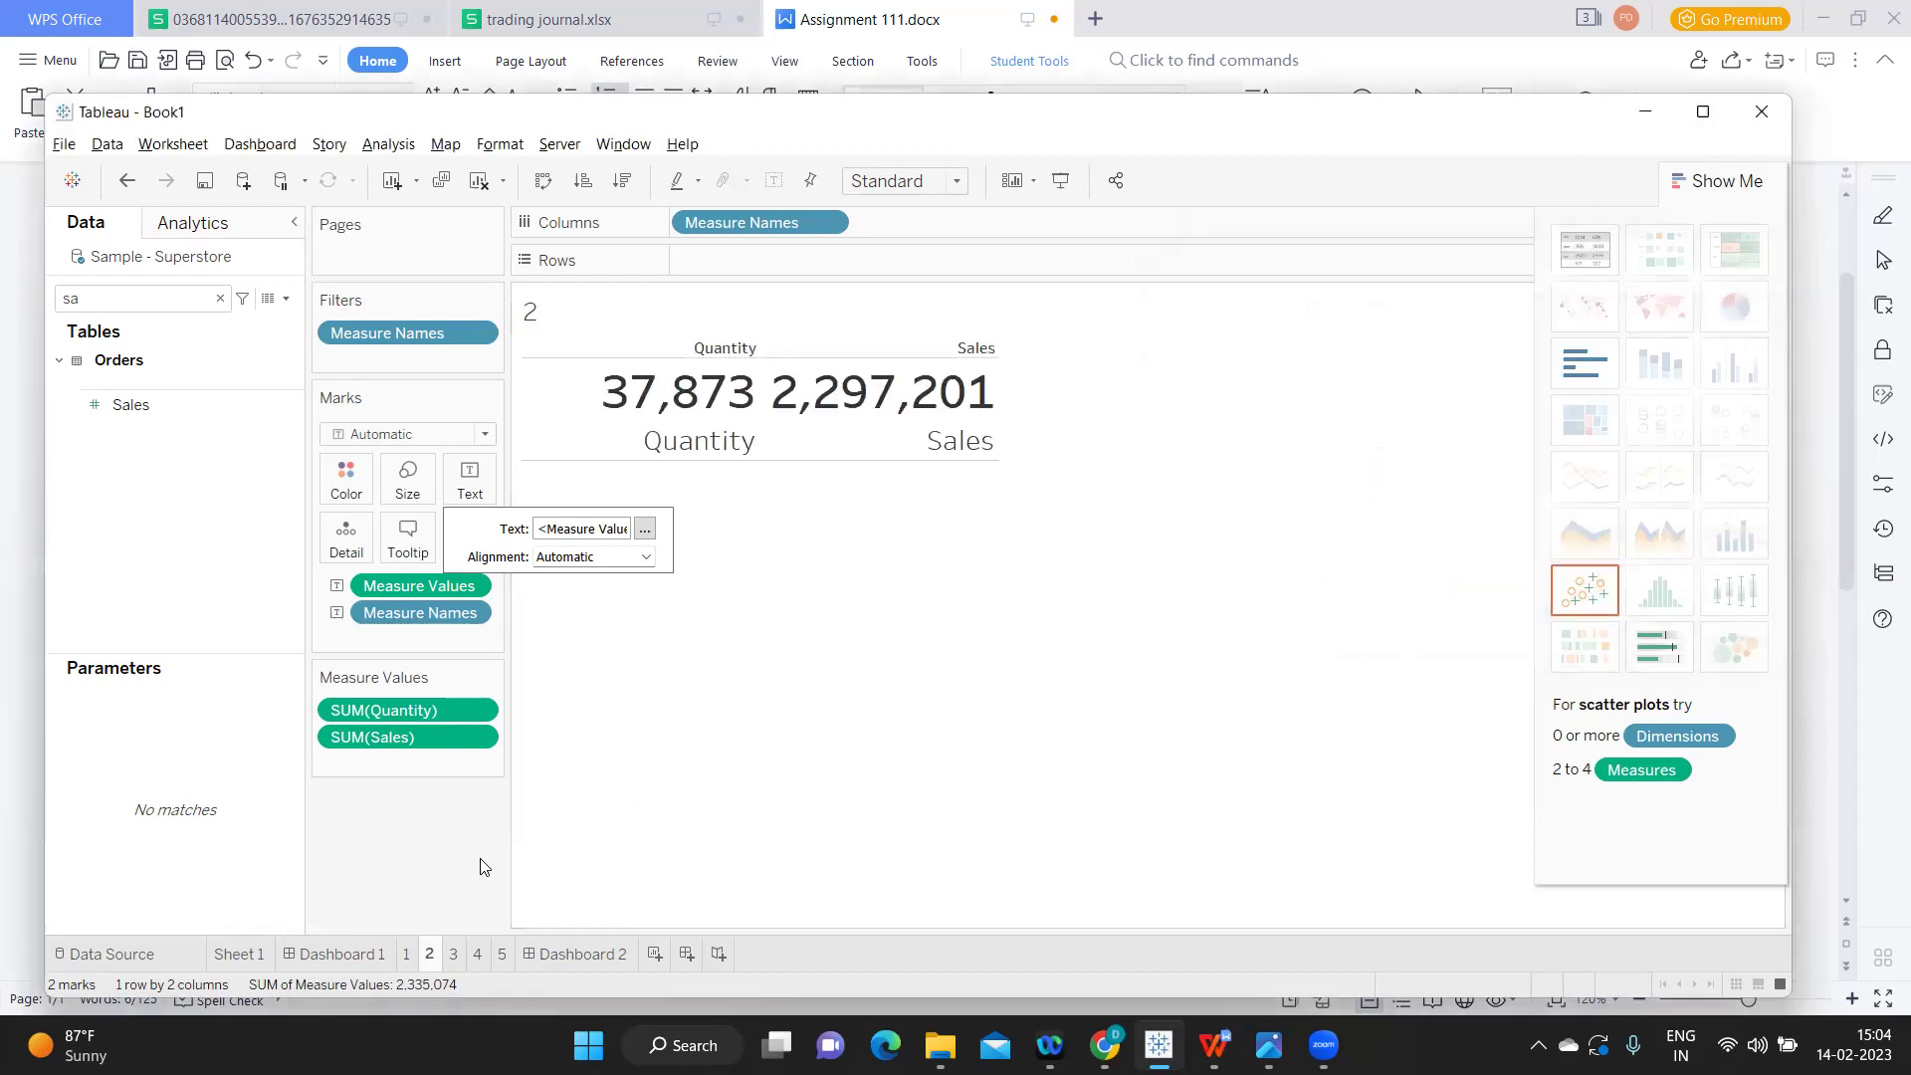
- Hide the Quantity and Sales column headers of the sheet 2 view on Dashboard 2
{"action": "left_click", "coordinate": [562, 956]}
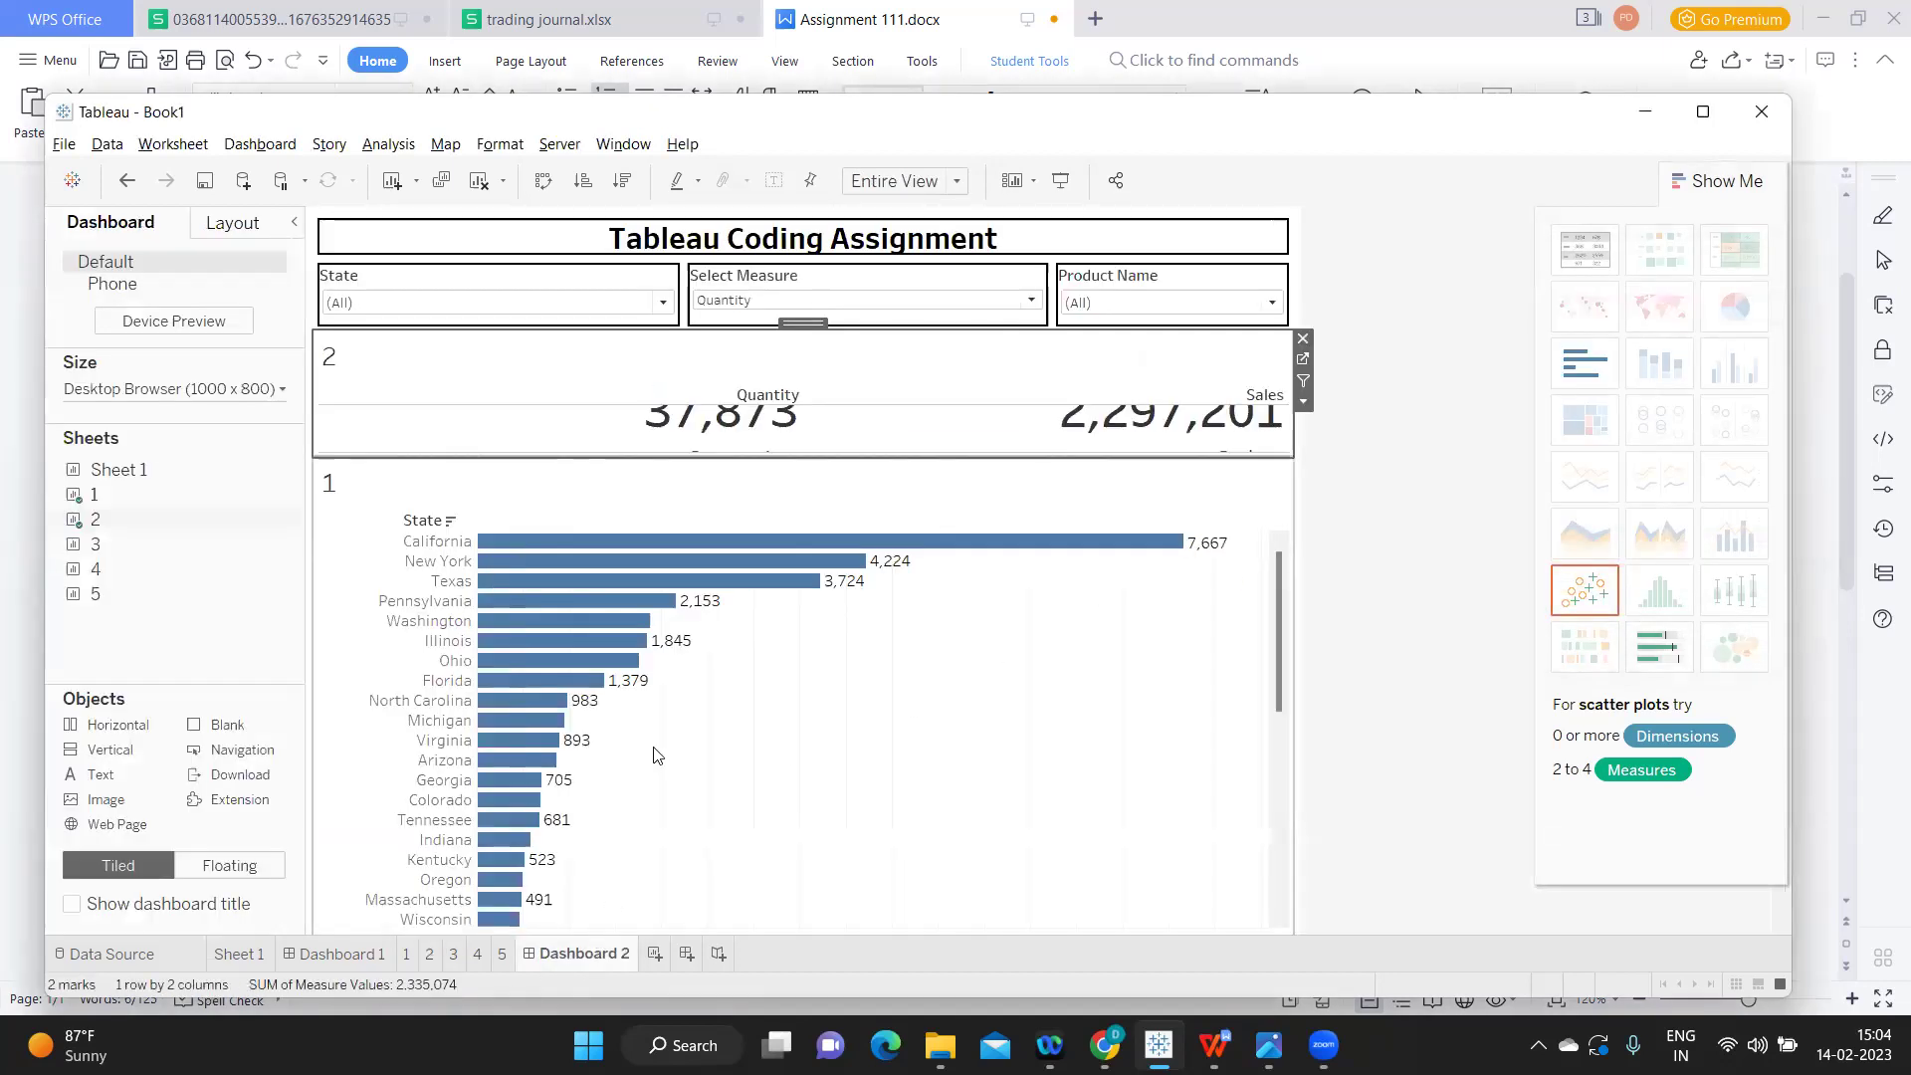
{"action": "left_click", "coordinate": [712, 388]}
{"action": "right_click", "coordinate": [715, 392]}
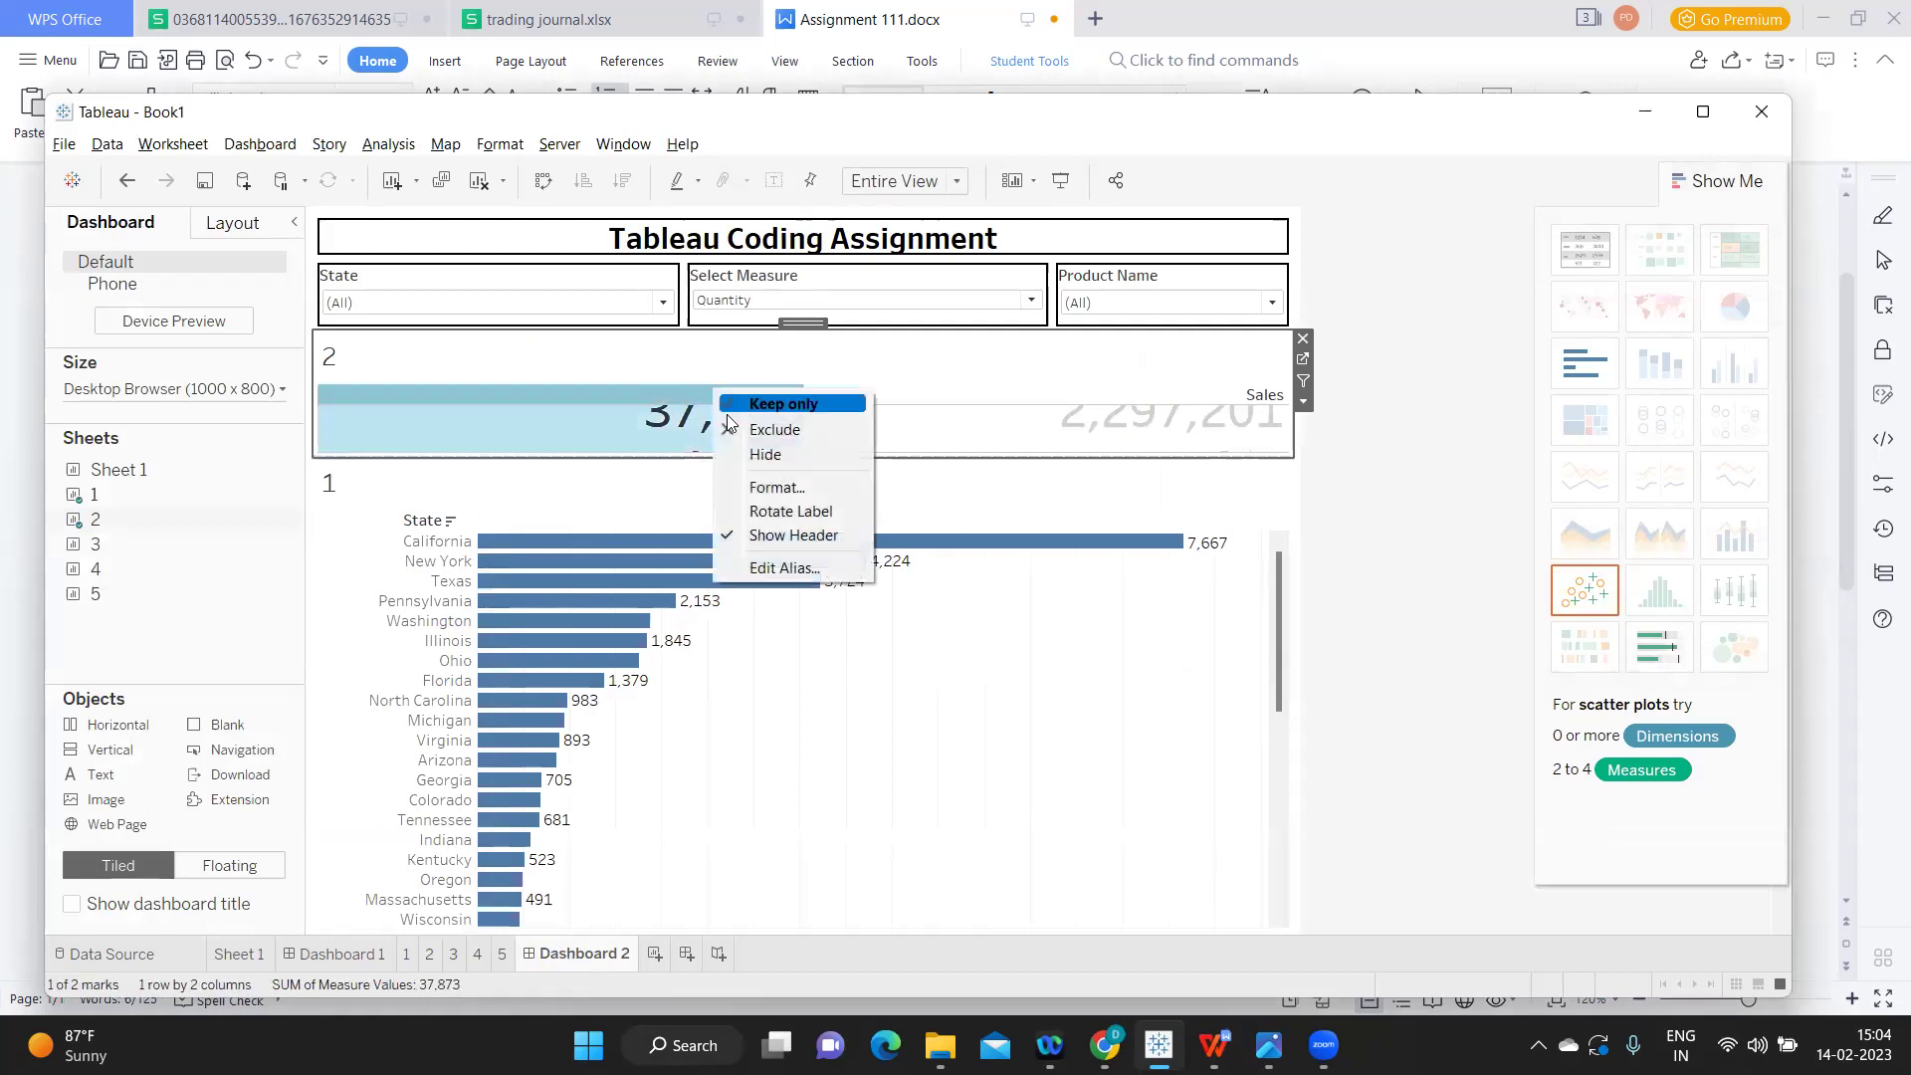
{"action": "left_click", "coordinate": [780, 527]}
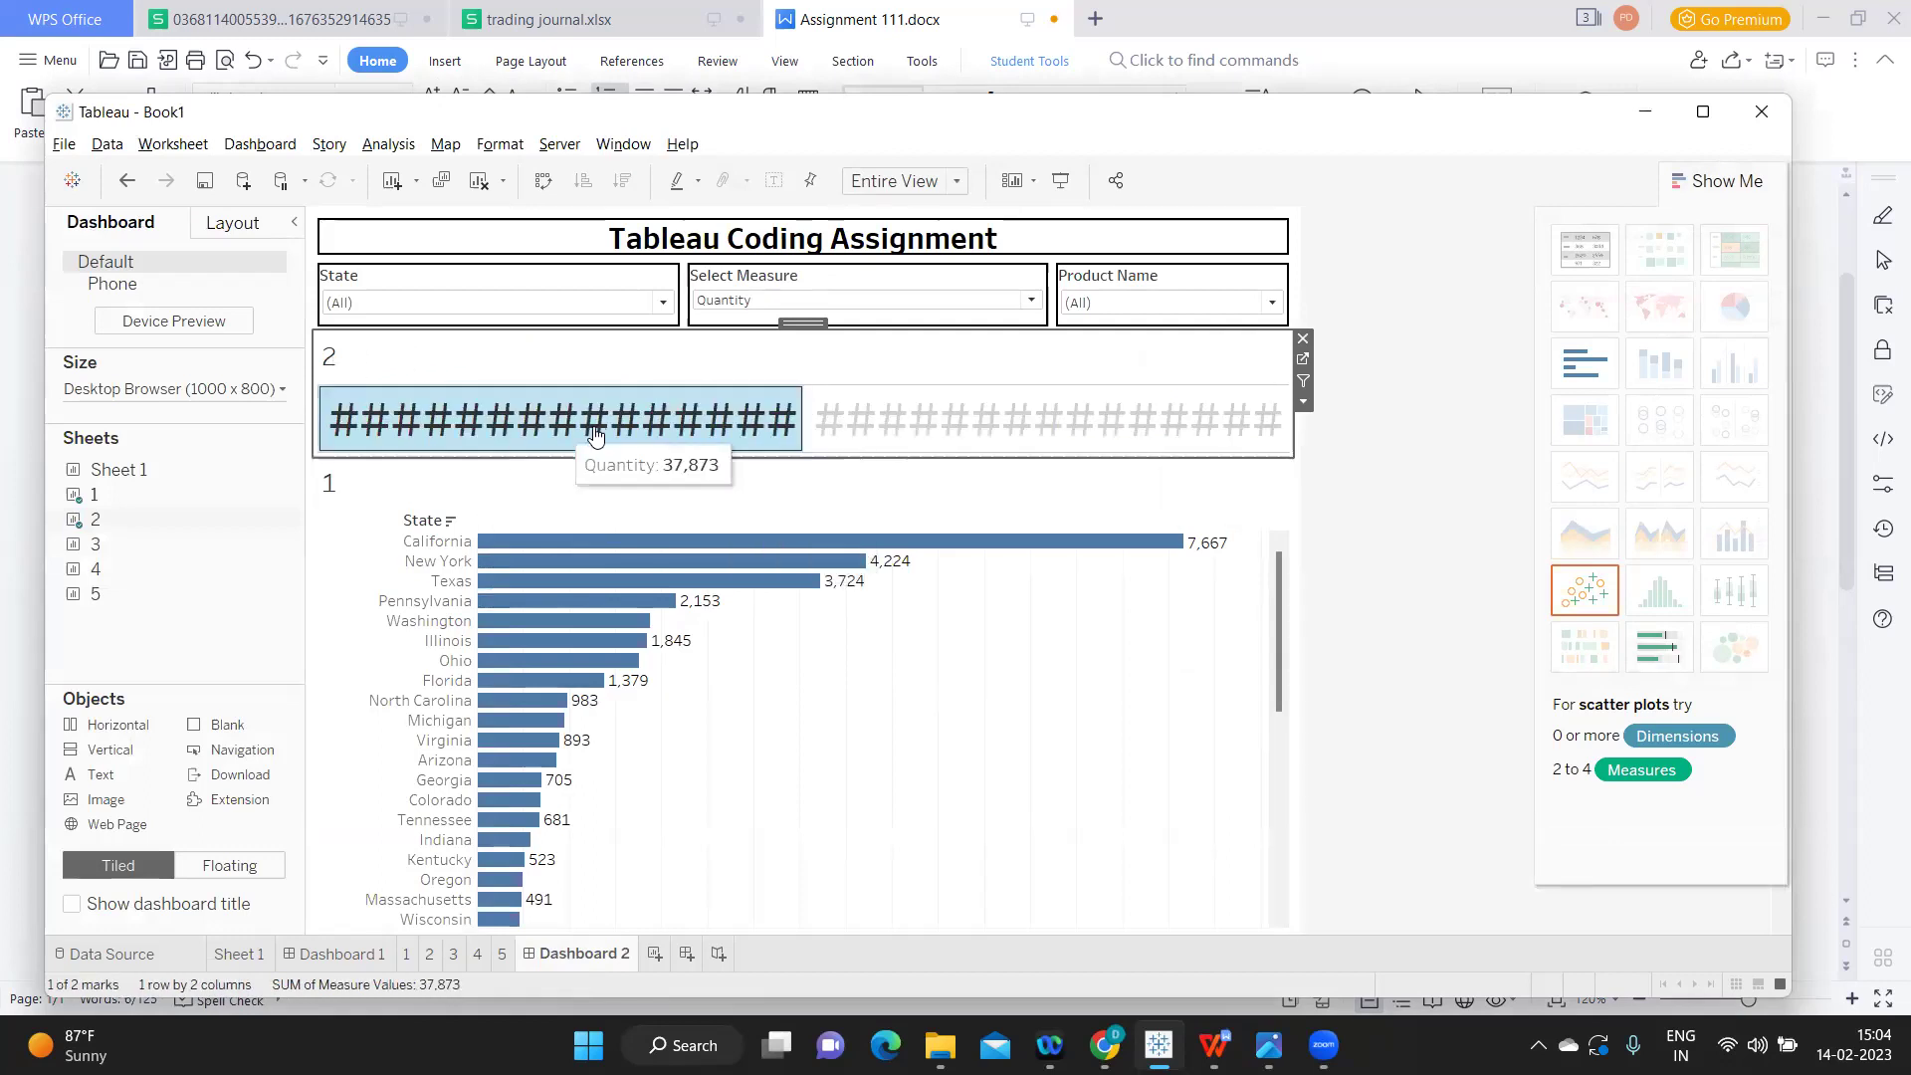
- Increase the height of the sheet 2 view on the dashboard and hide its title
{"action": "left_click_drag", "start_coordinate": [683, 457], "coordinate": [690, 493]}
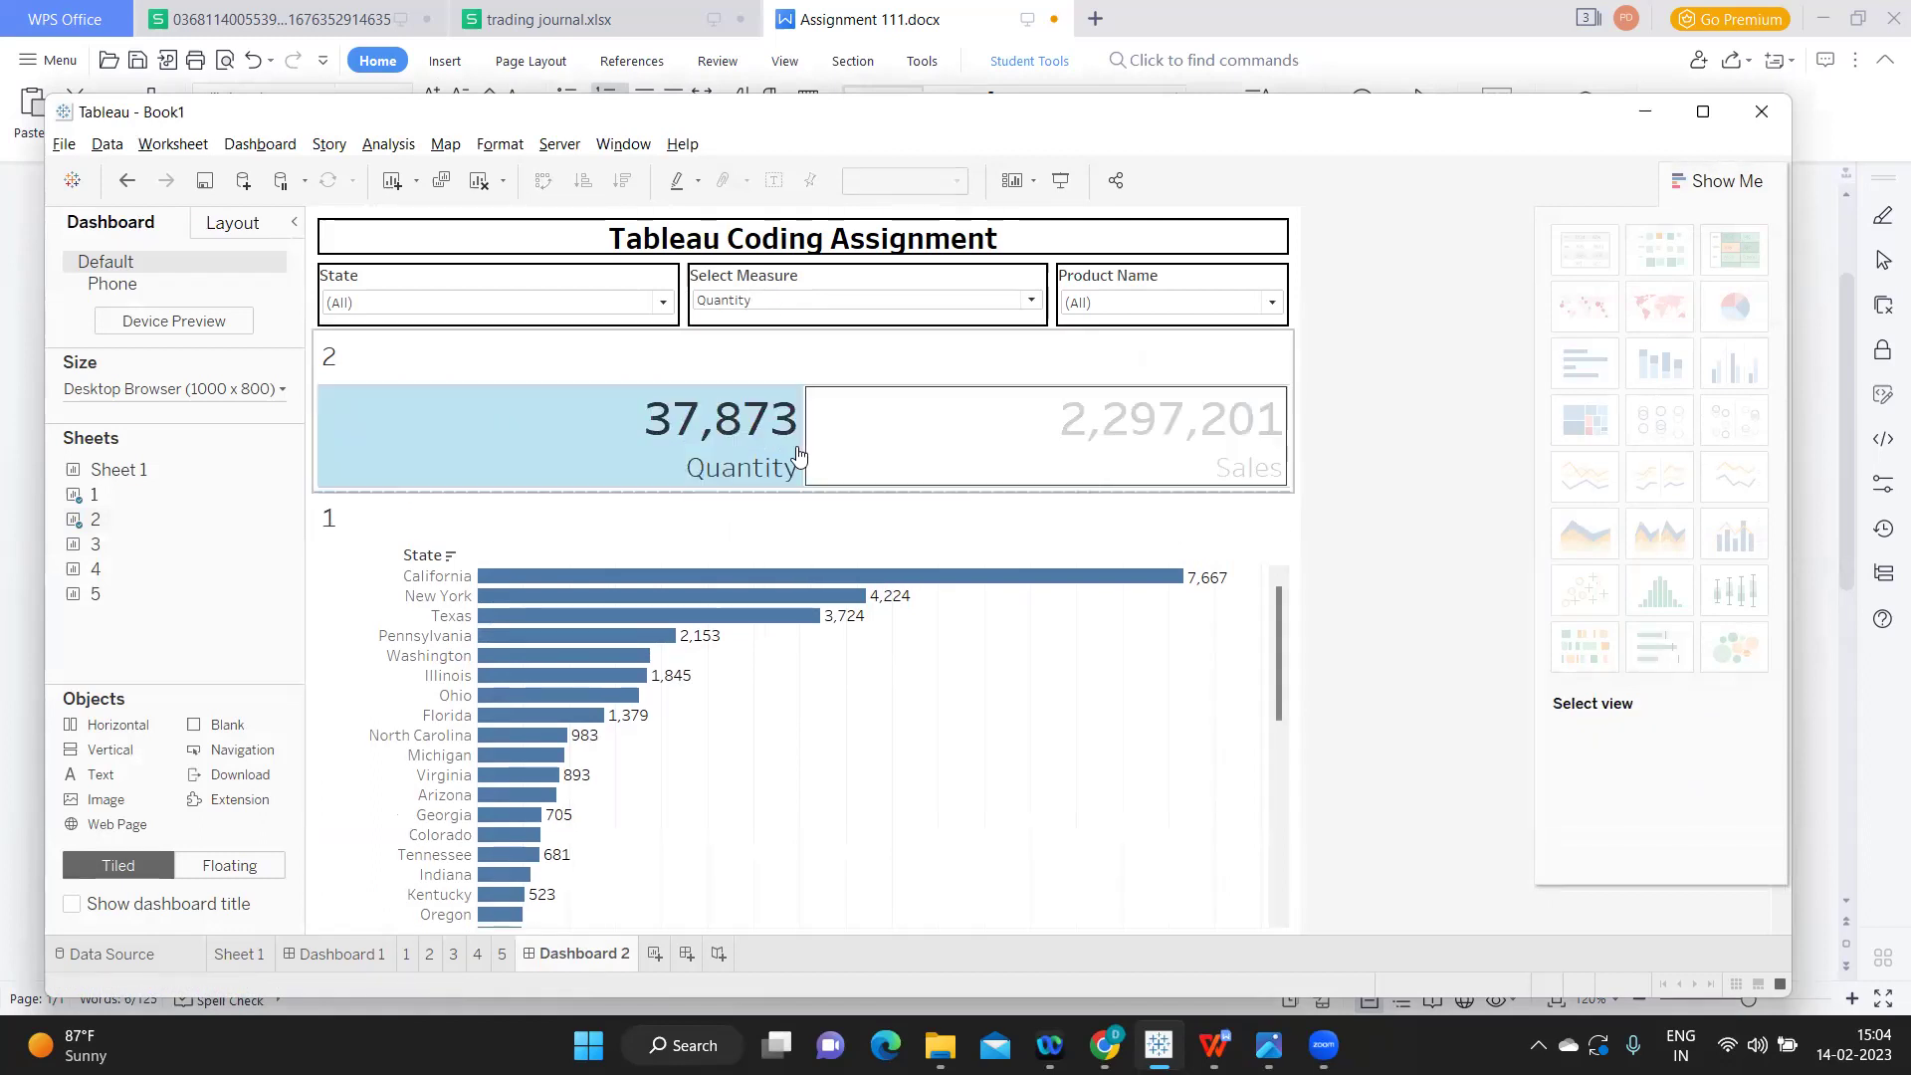
{"action": "left_click", "coordinate": [723, 438]}
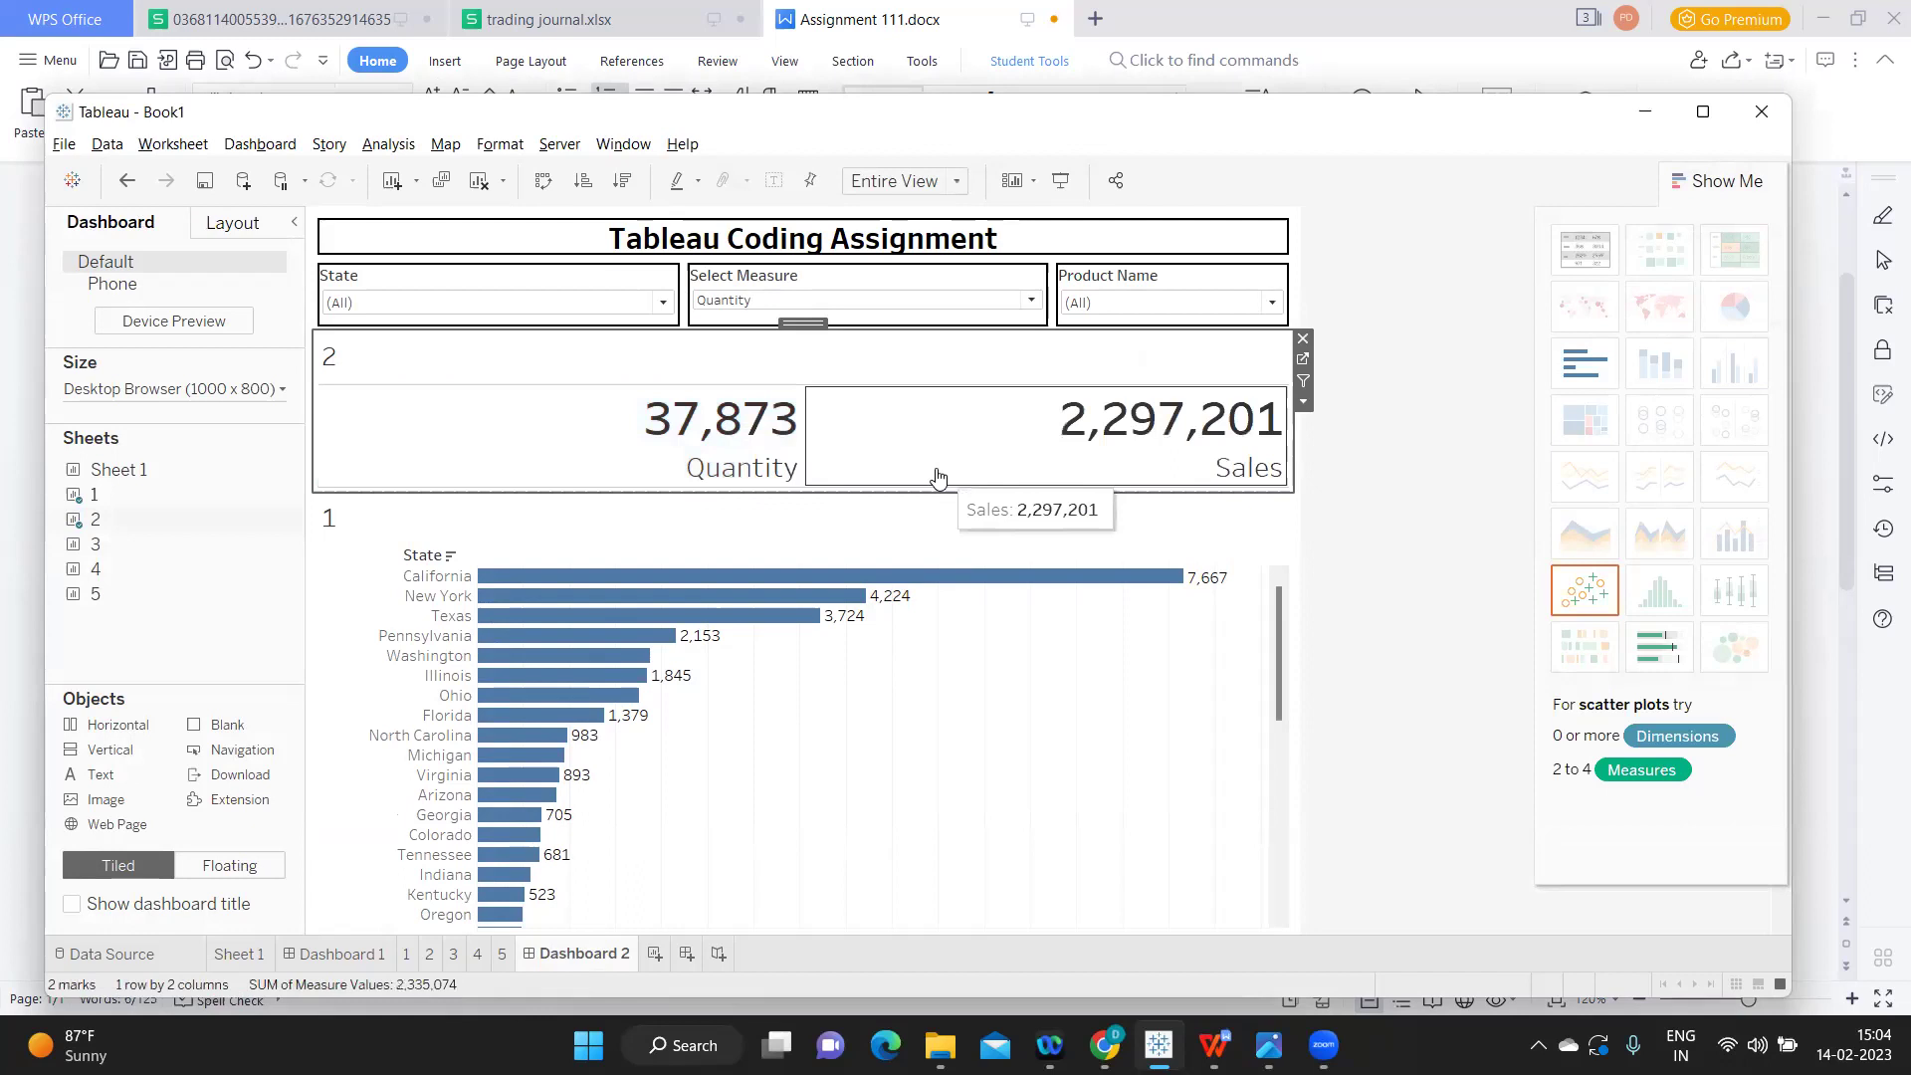
{"action": "right_click", "coordinate": [379, 361]}
{"action": "left_click", "coordinate": [432, 430]}
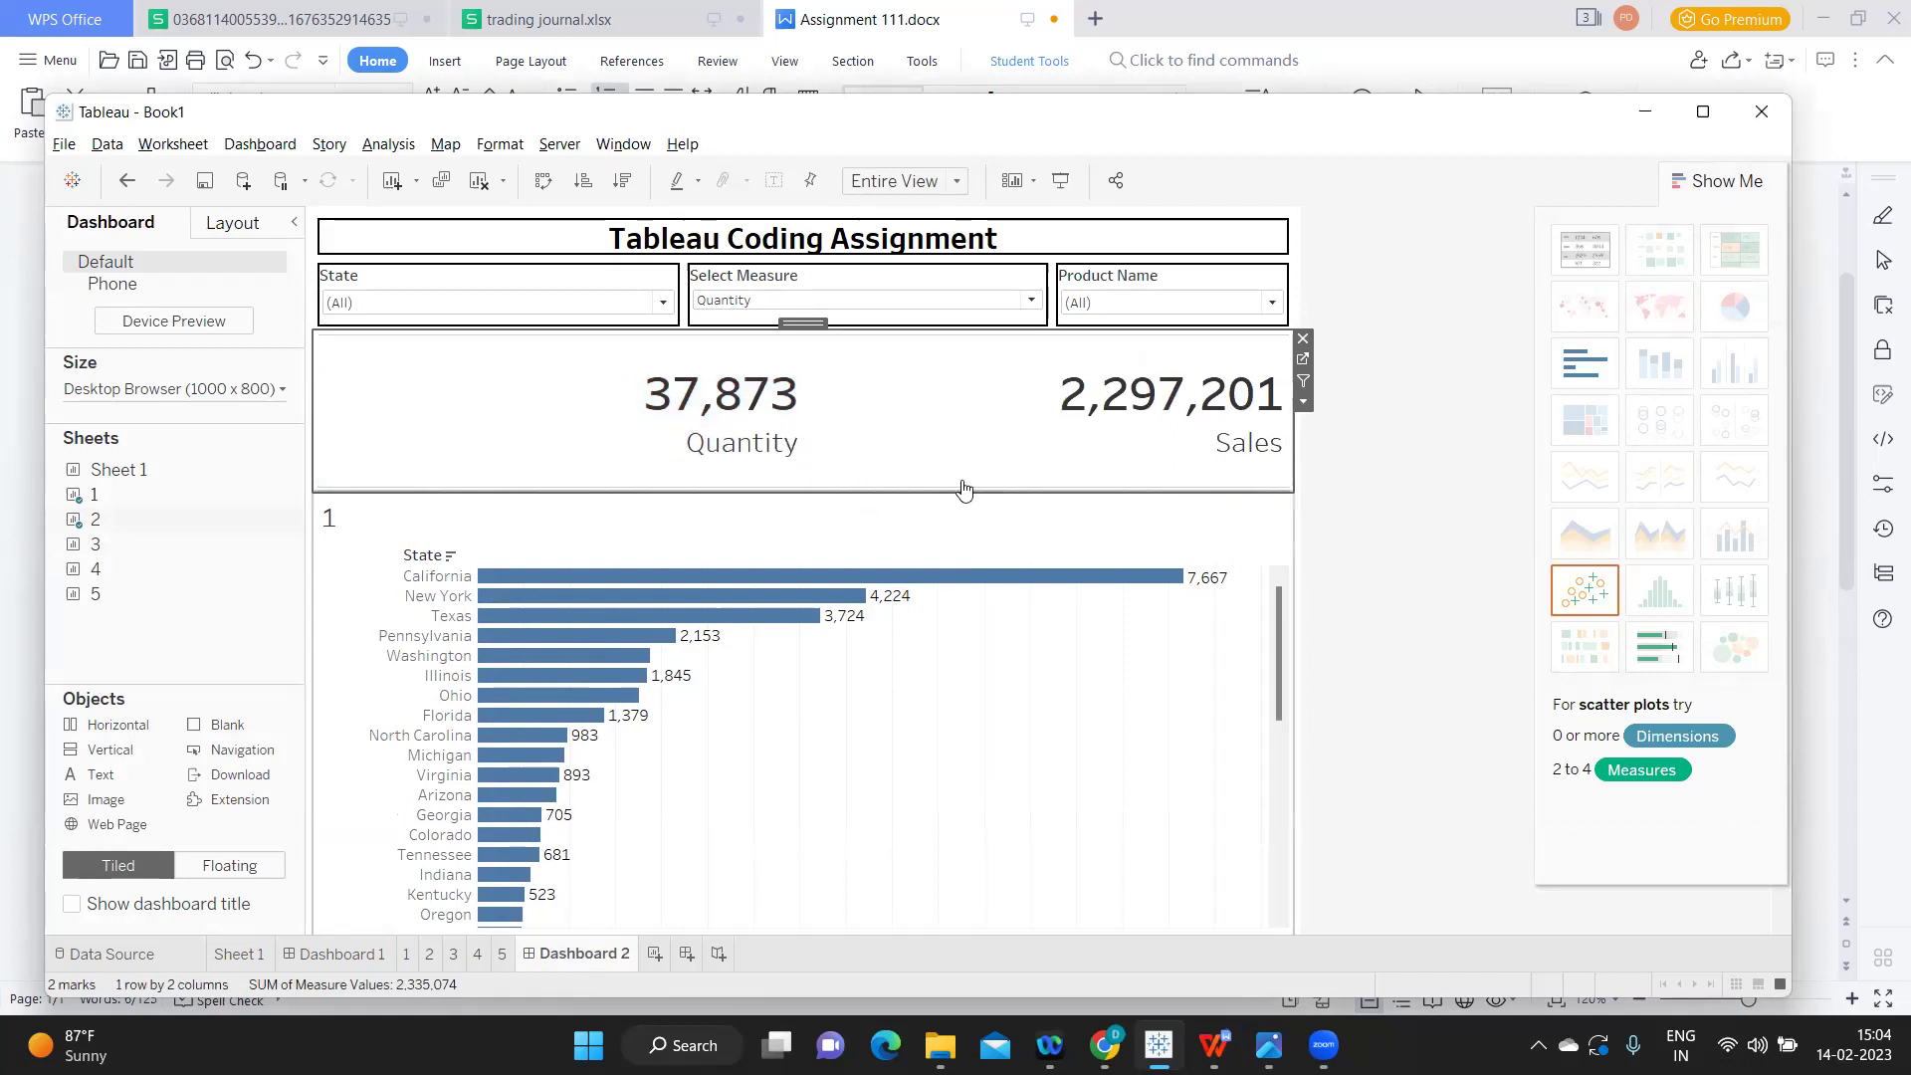
- Open sheet 2 from the dashboard and center its text labels horizontally
{"action": "left_click", "coordinate": [1304, 361]}
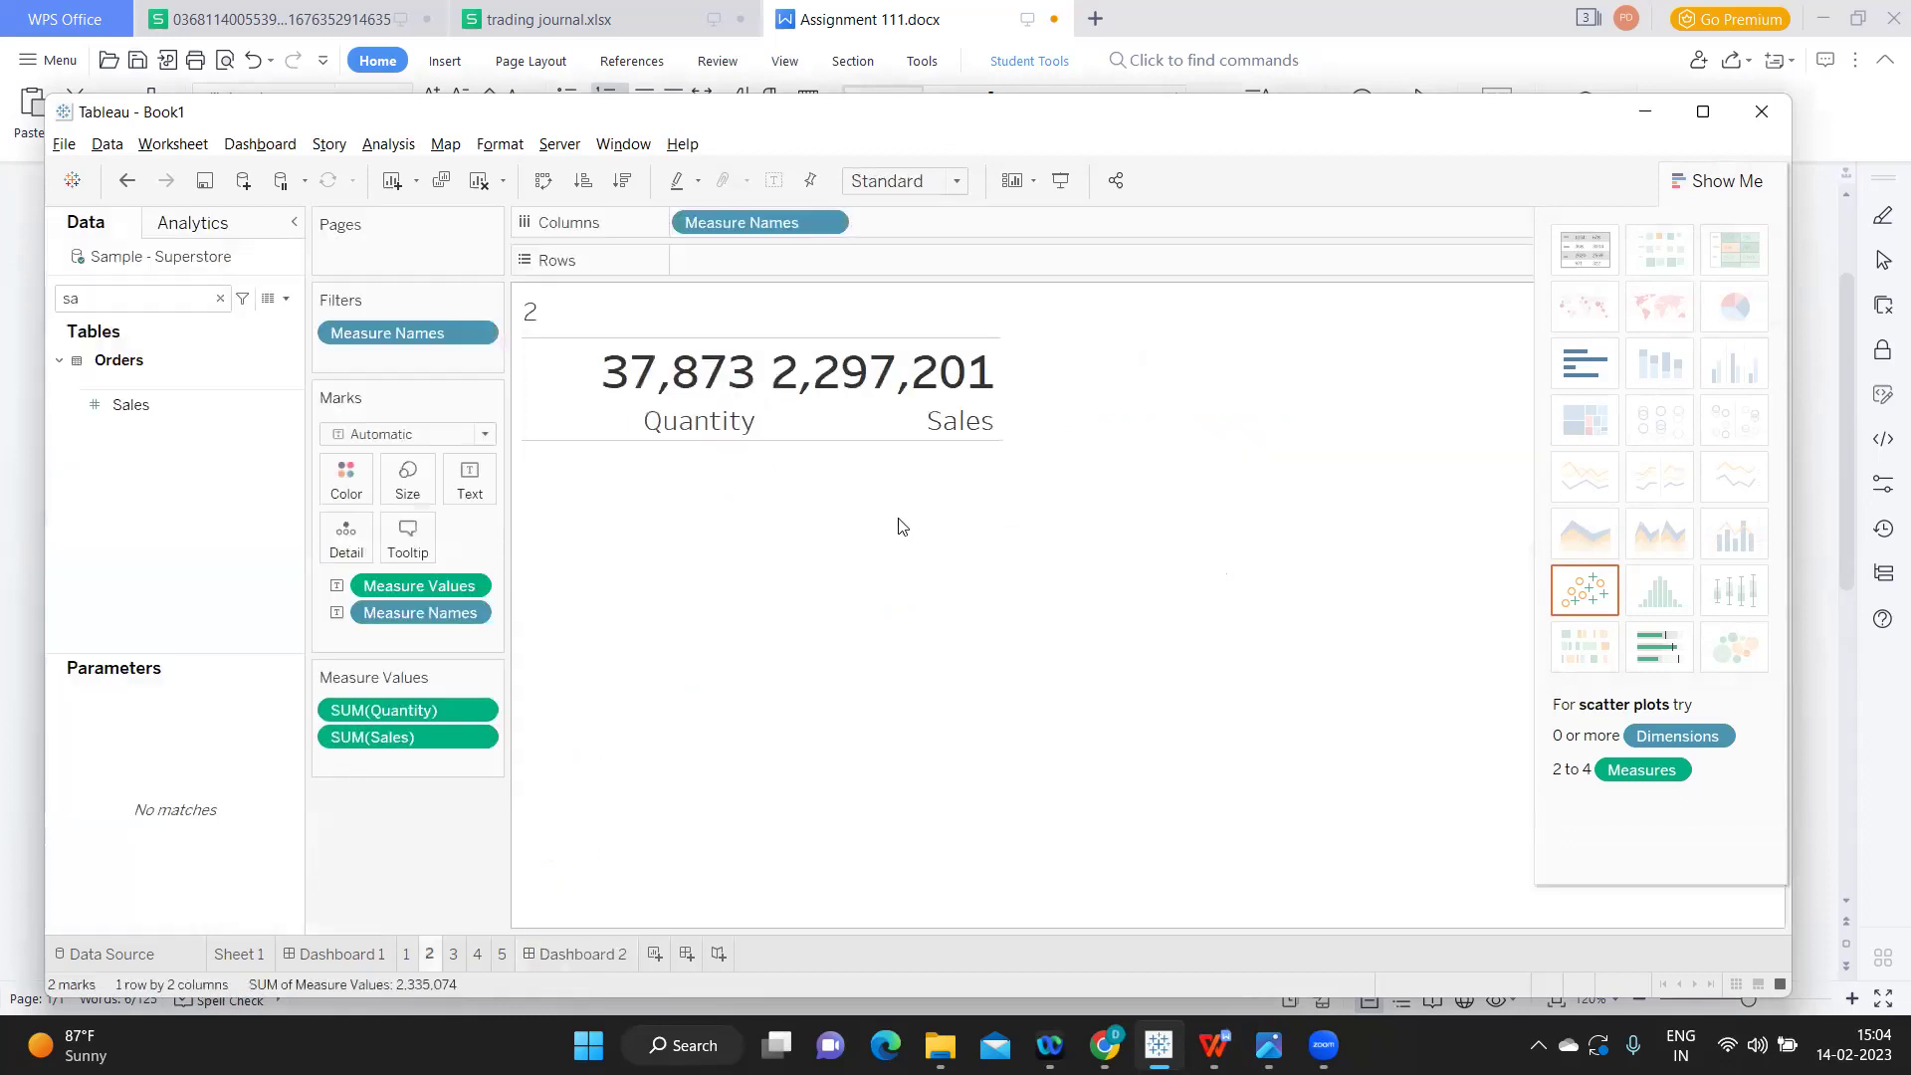
{"action": "left_click", "coordinate": [469, 482]}
{"action": "left_click", "coordinate": [624, 564]}
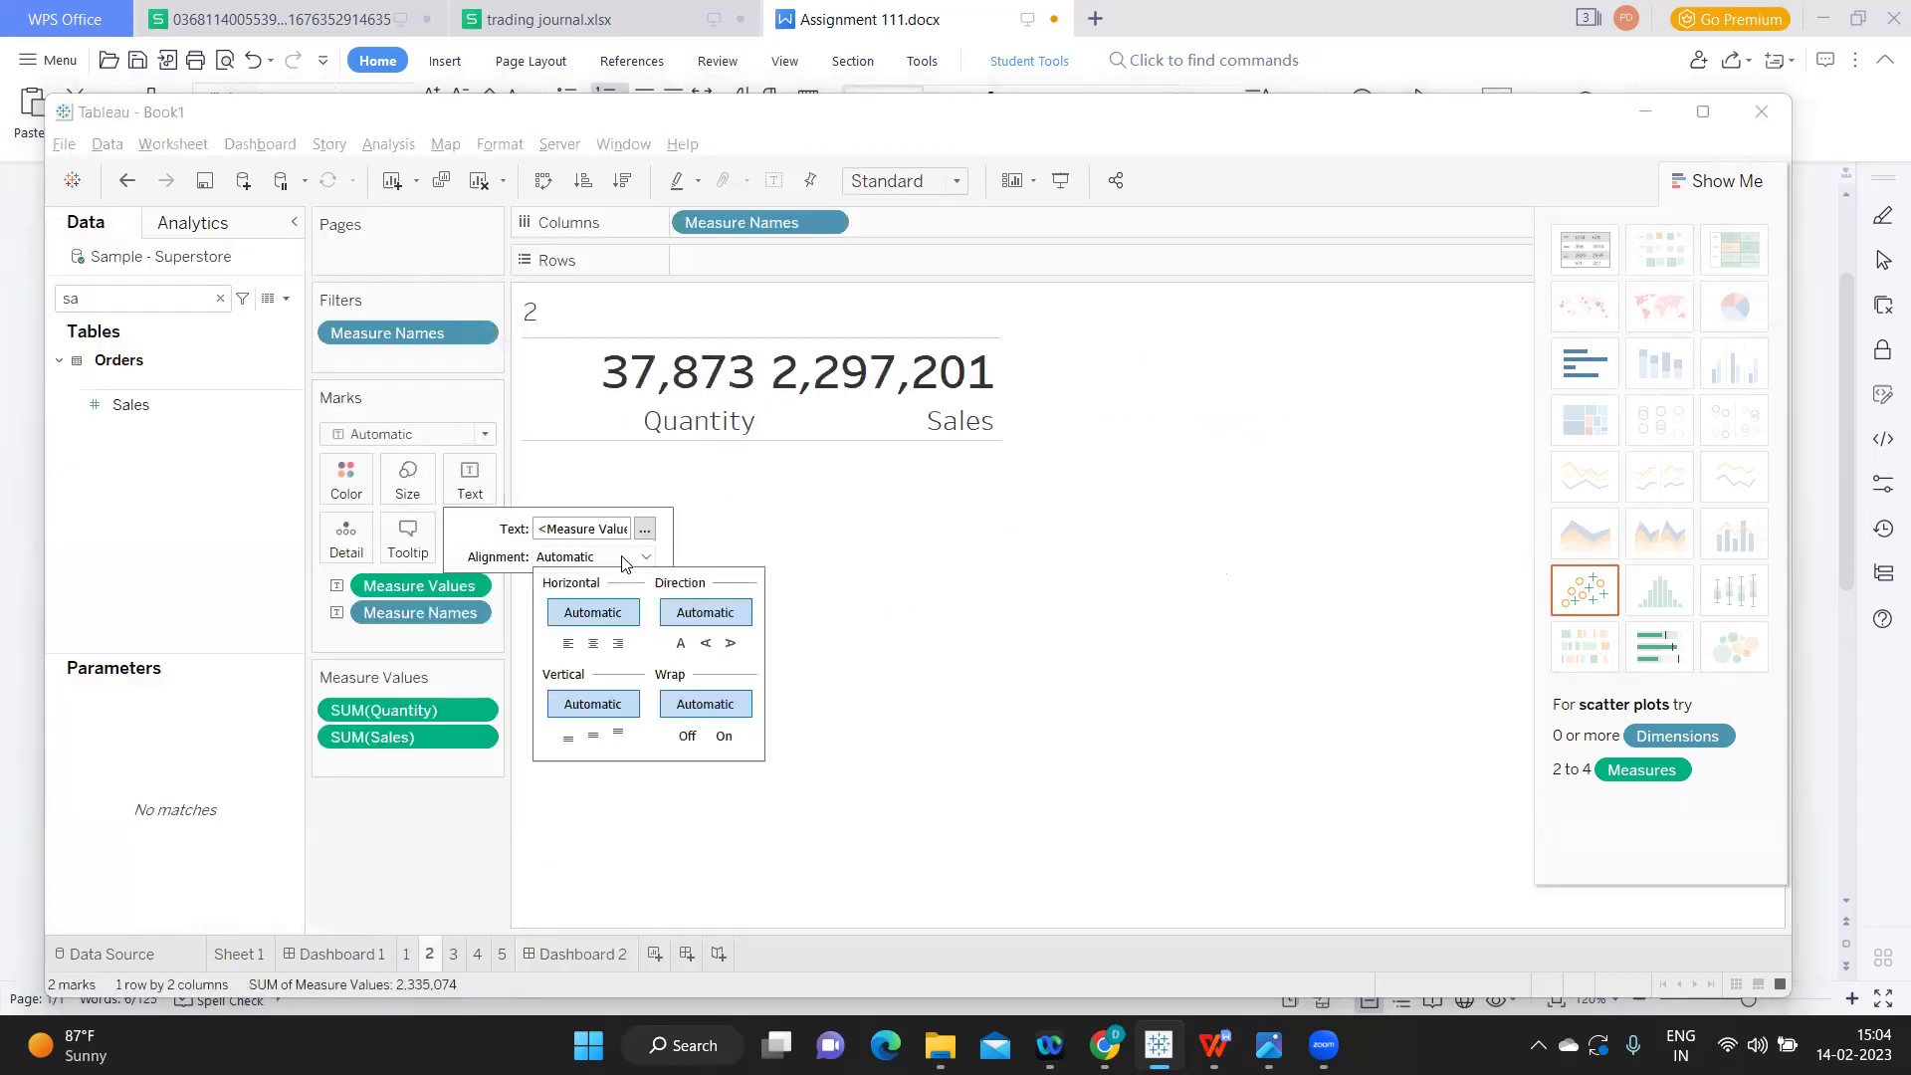
{"action": "left_click", "coordinate": [594, 642]}
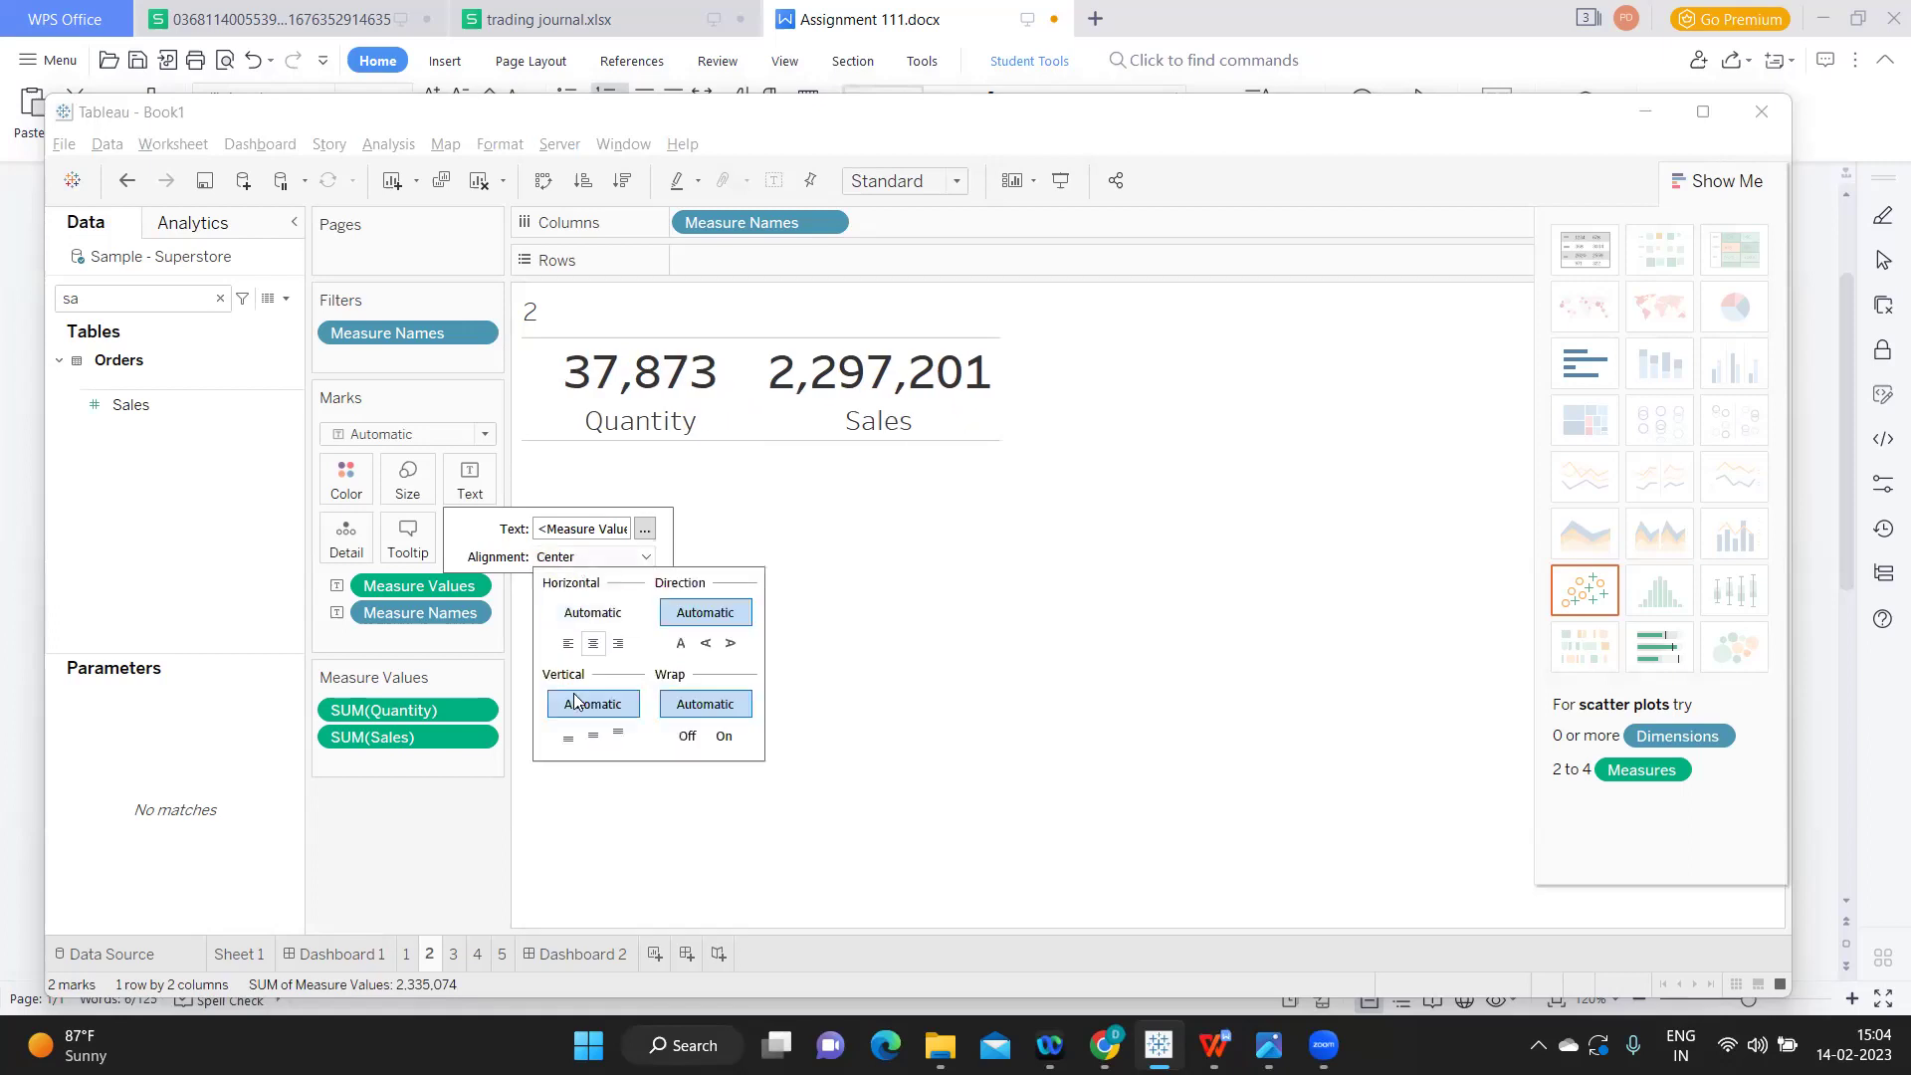
- Align the sheet 2 text labels vertically to the middle and set Measure Values to 24 points
{"action": "left_click", "coordinate": [593, 736]}
{"action": "left_click", "coordinate": [471, 495]}
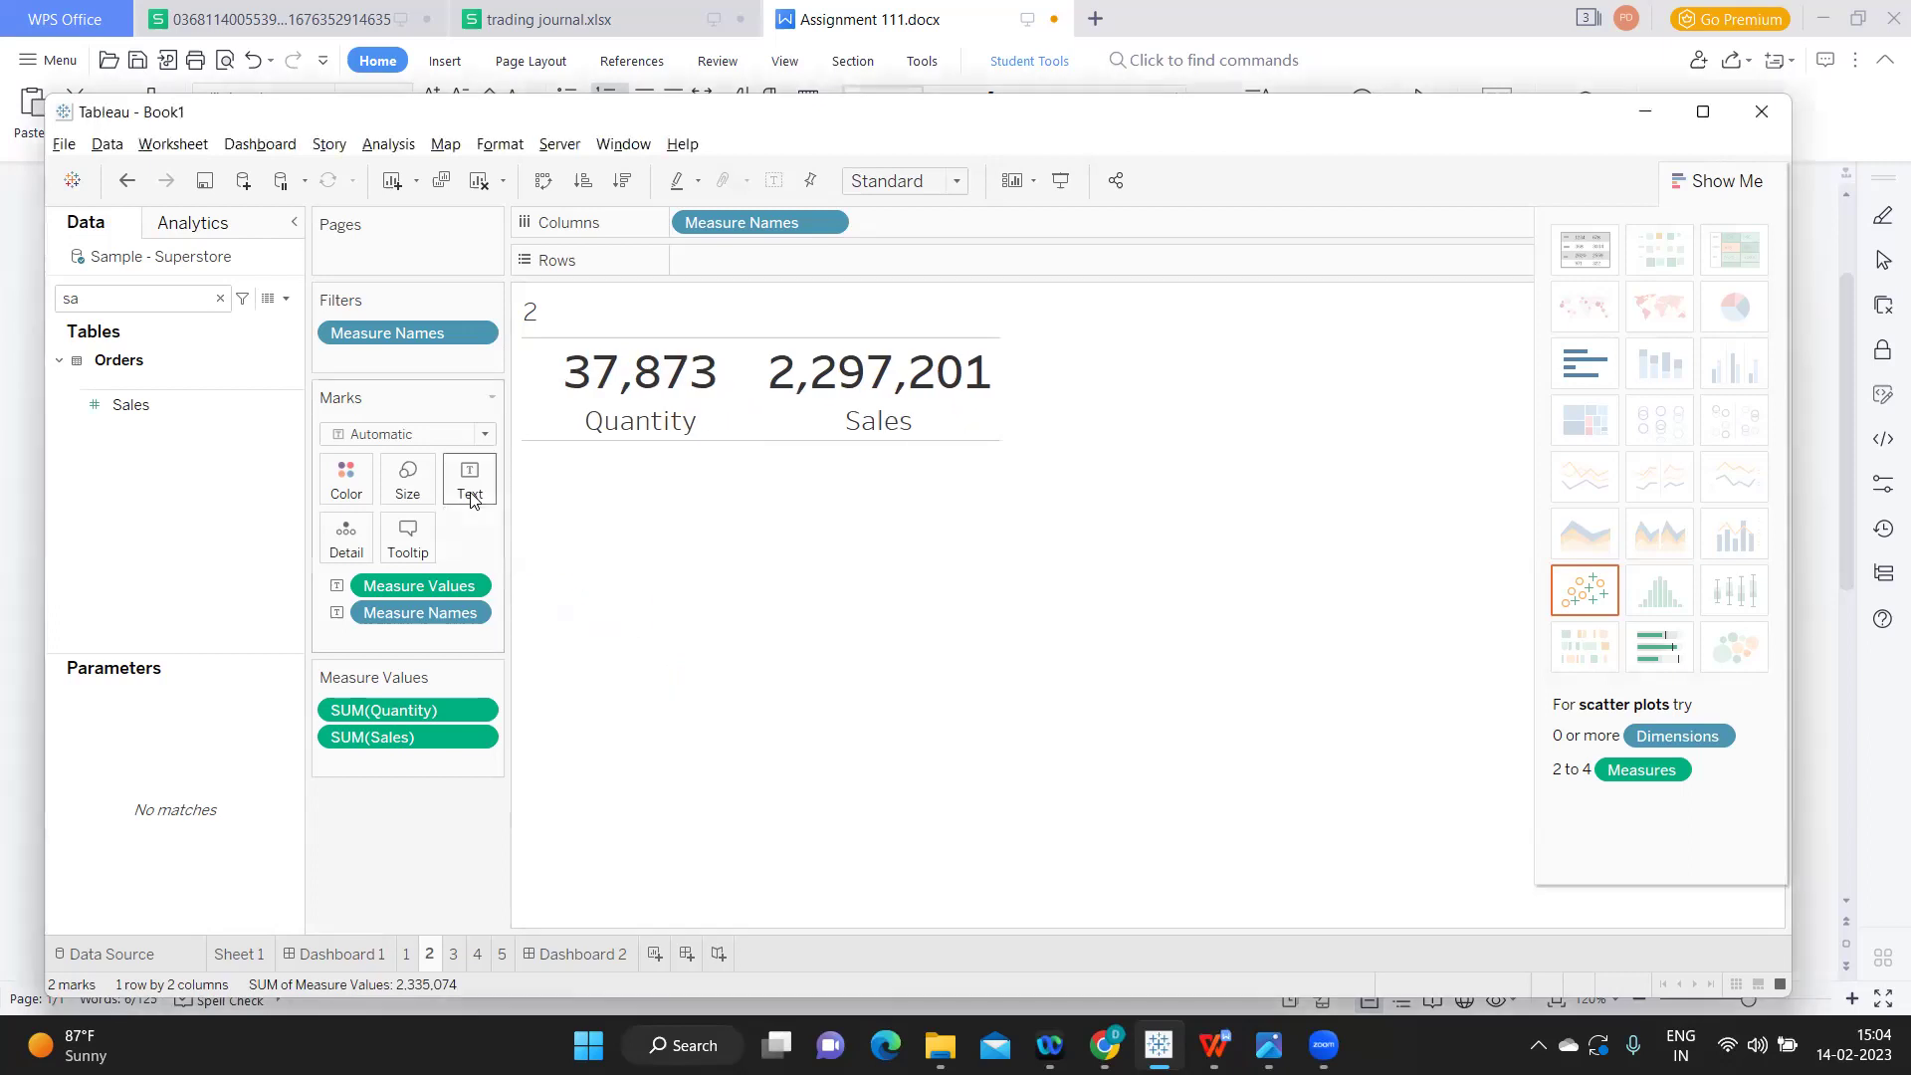
{"action": "left_click", "coordinate": [471, 496]}
{"action": "left_click", "coordinate": [645, 529]}
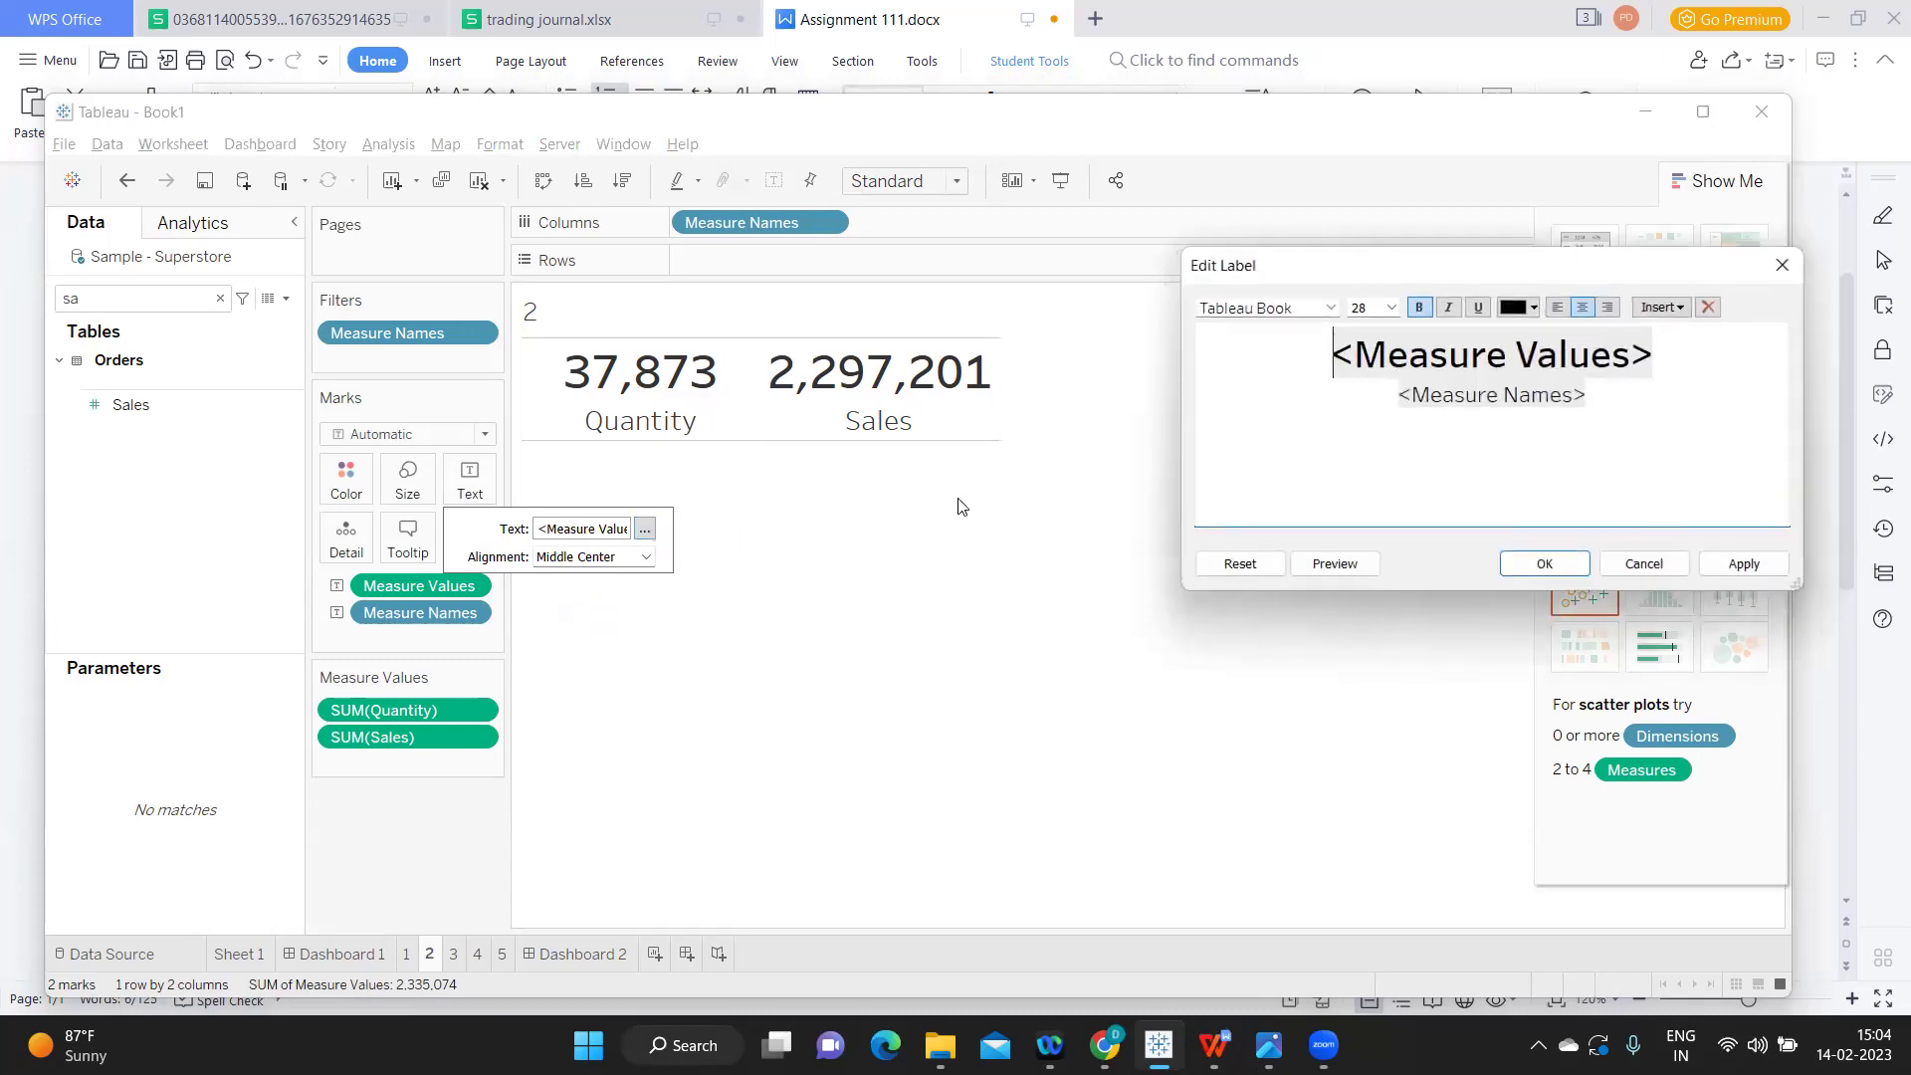
{"action": "left_click_drag", "start_coordinate": [1669, 363], "coordinate": [1292, 356]}
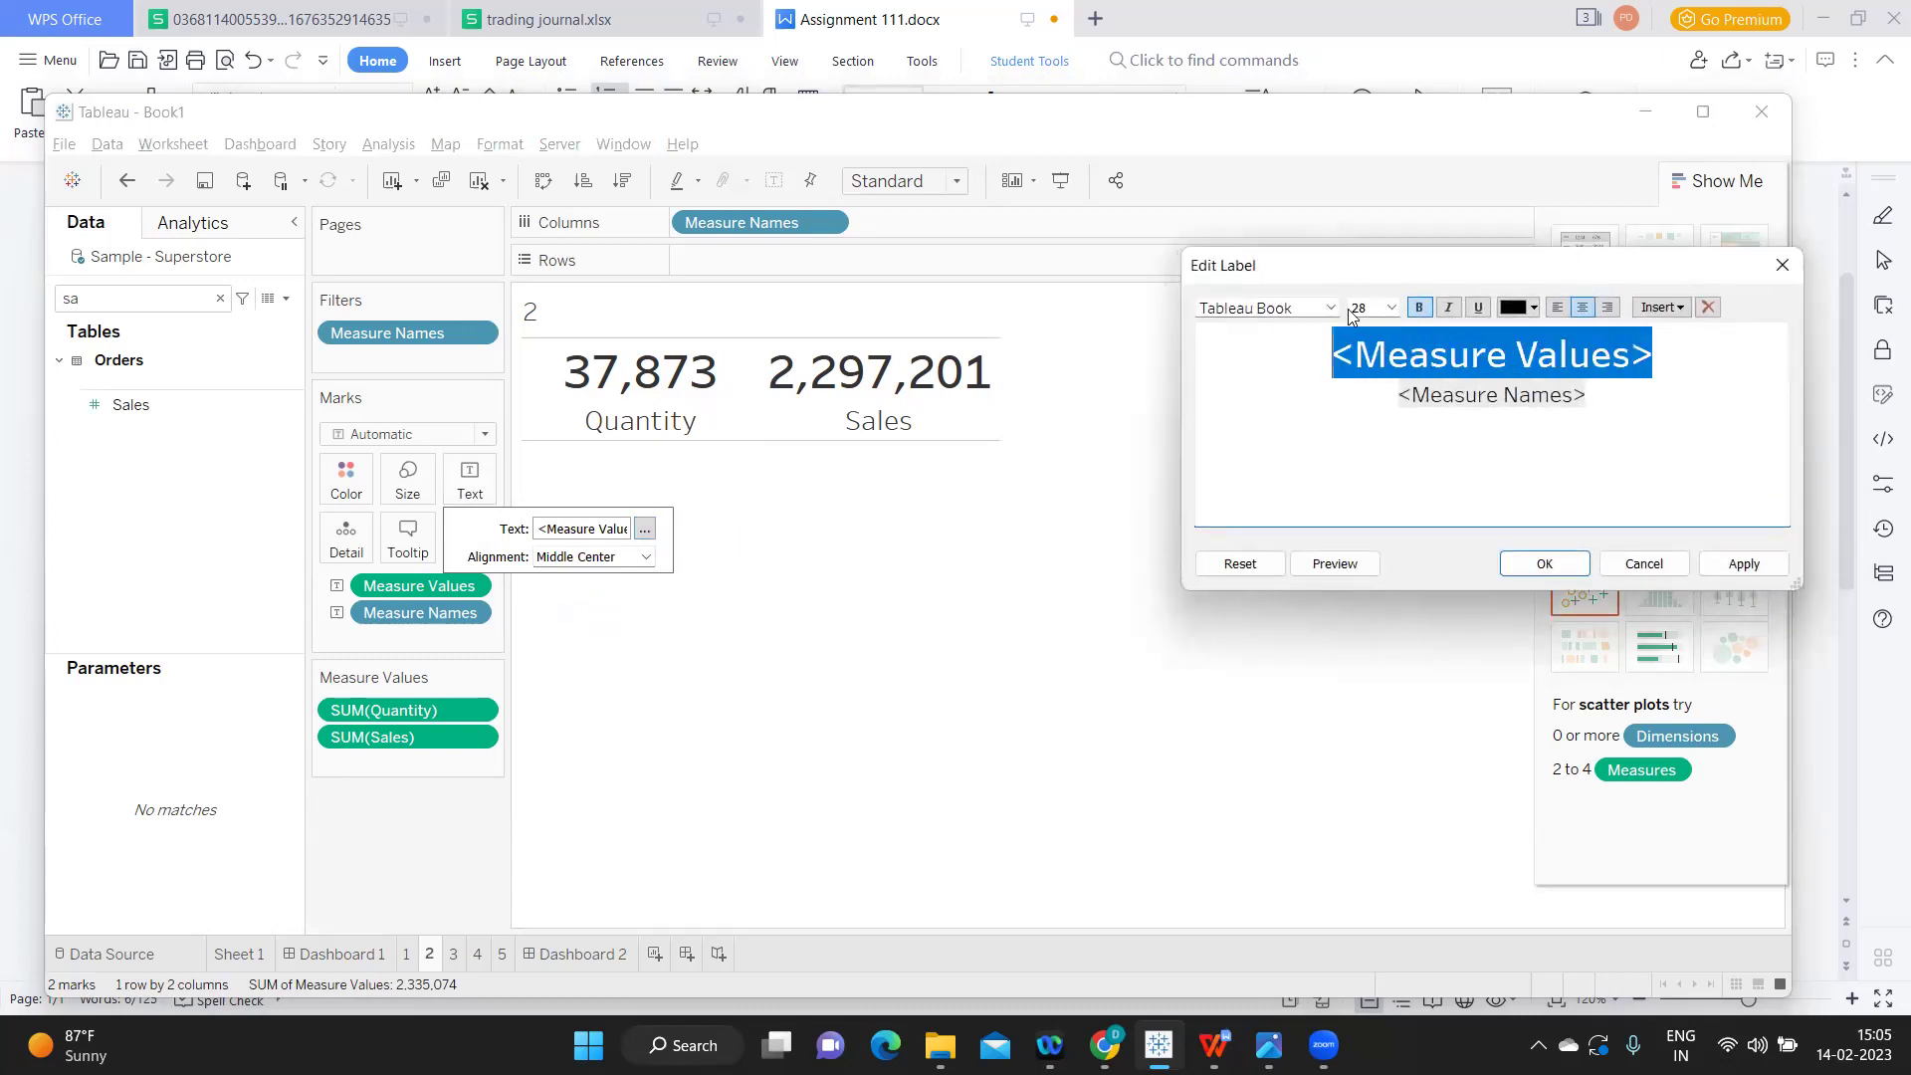
{"action": "left_click", "coordinate": [1392, 307]}
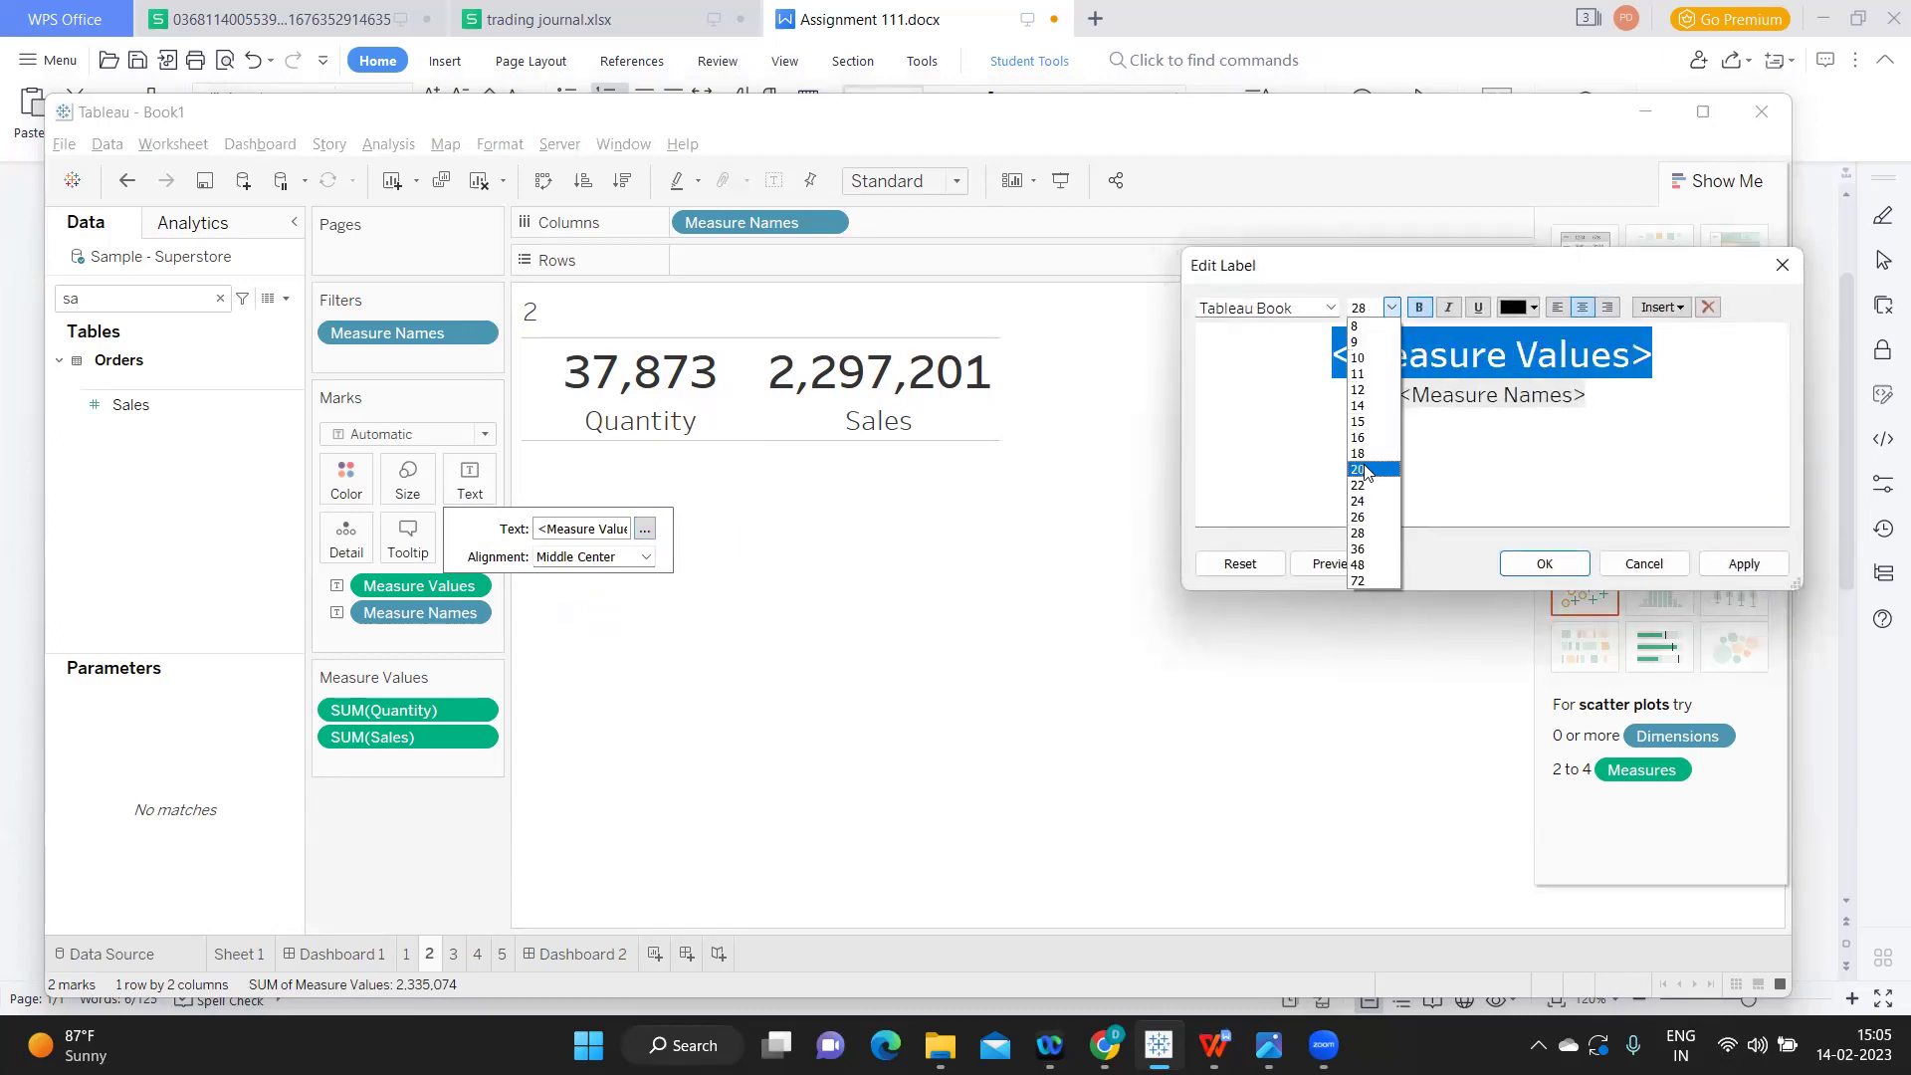
{"action": "left_click", "coordinate": [1358, 499]}
{"action": "left_click", "coordinate": [1744, 563]}
{"action": "left_click", "coordinate": [1544, 564]}
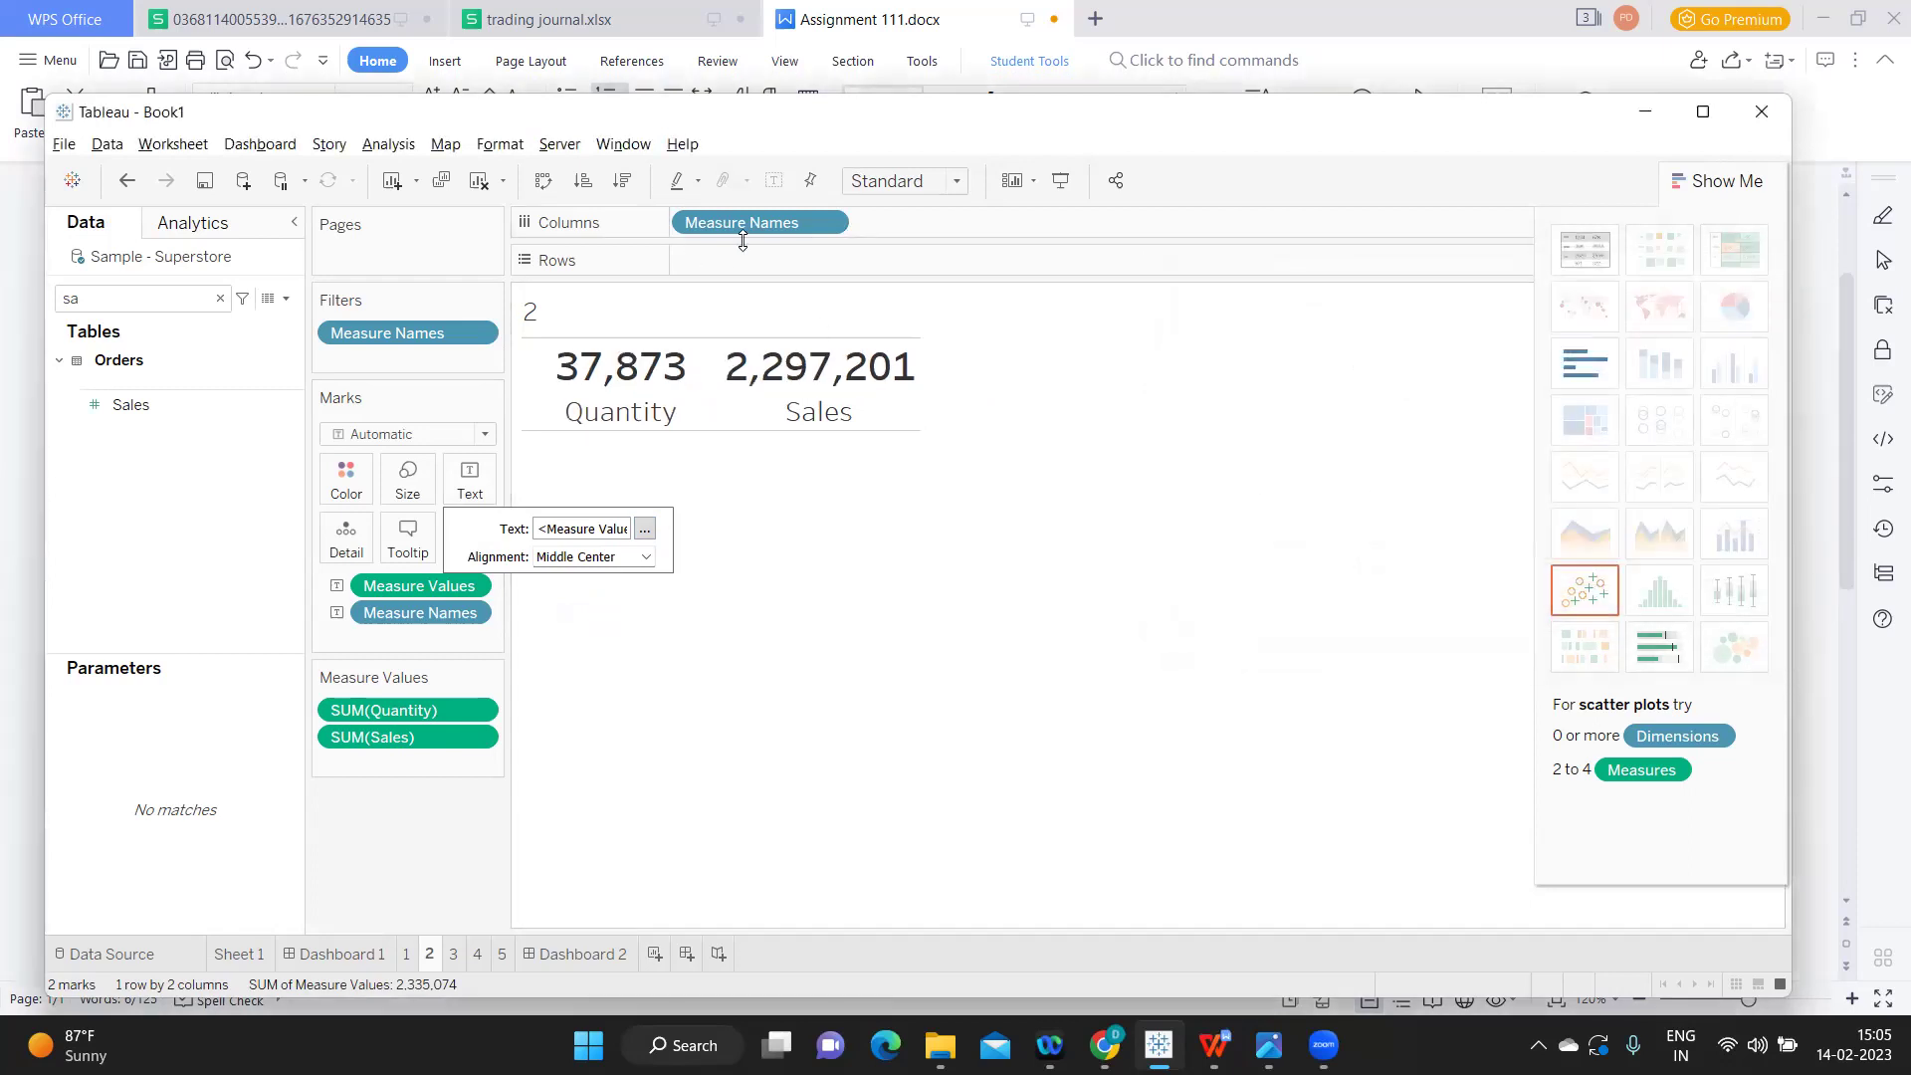
- Color the sheet 2 labels by Measure Names and return to Dashboard 2
{"action": "left_click_drag", "start_coordinate": [747, 225], "coordinate": [350, 483]}
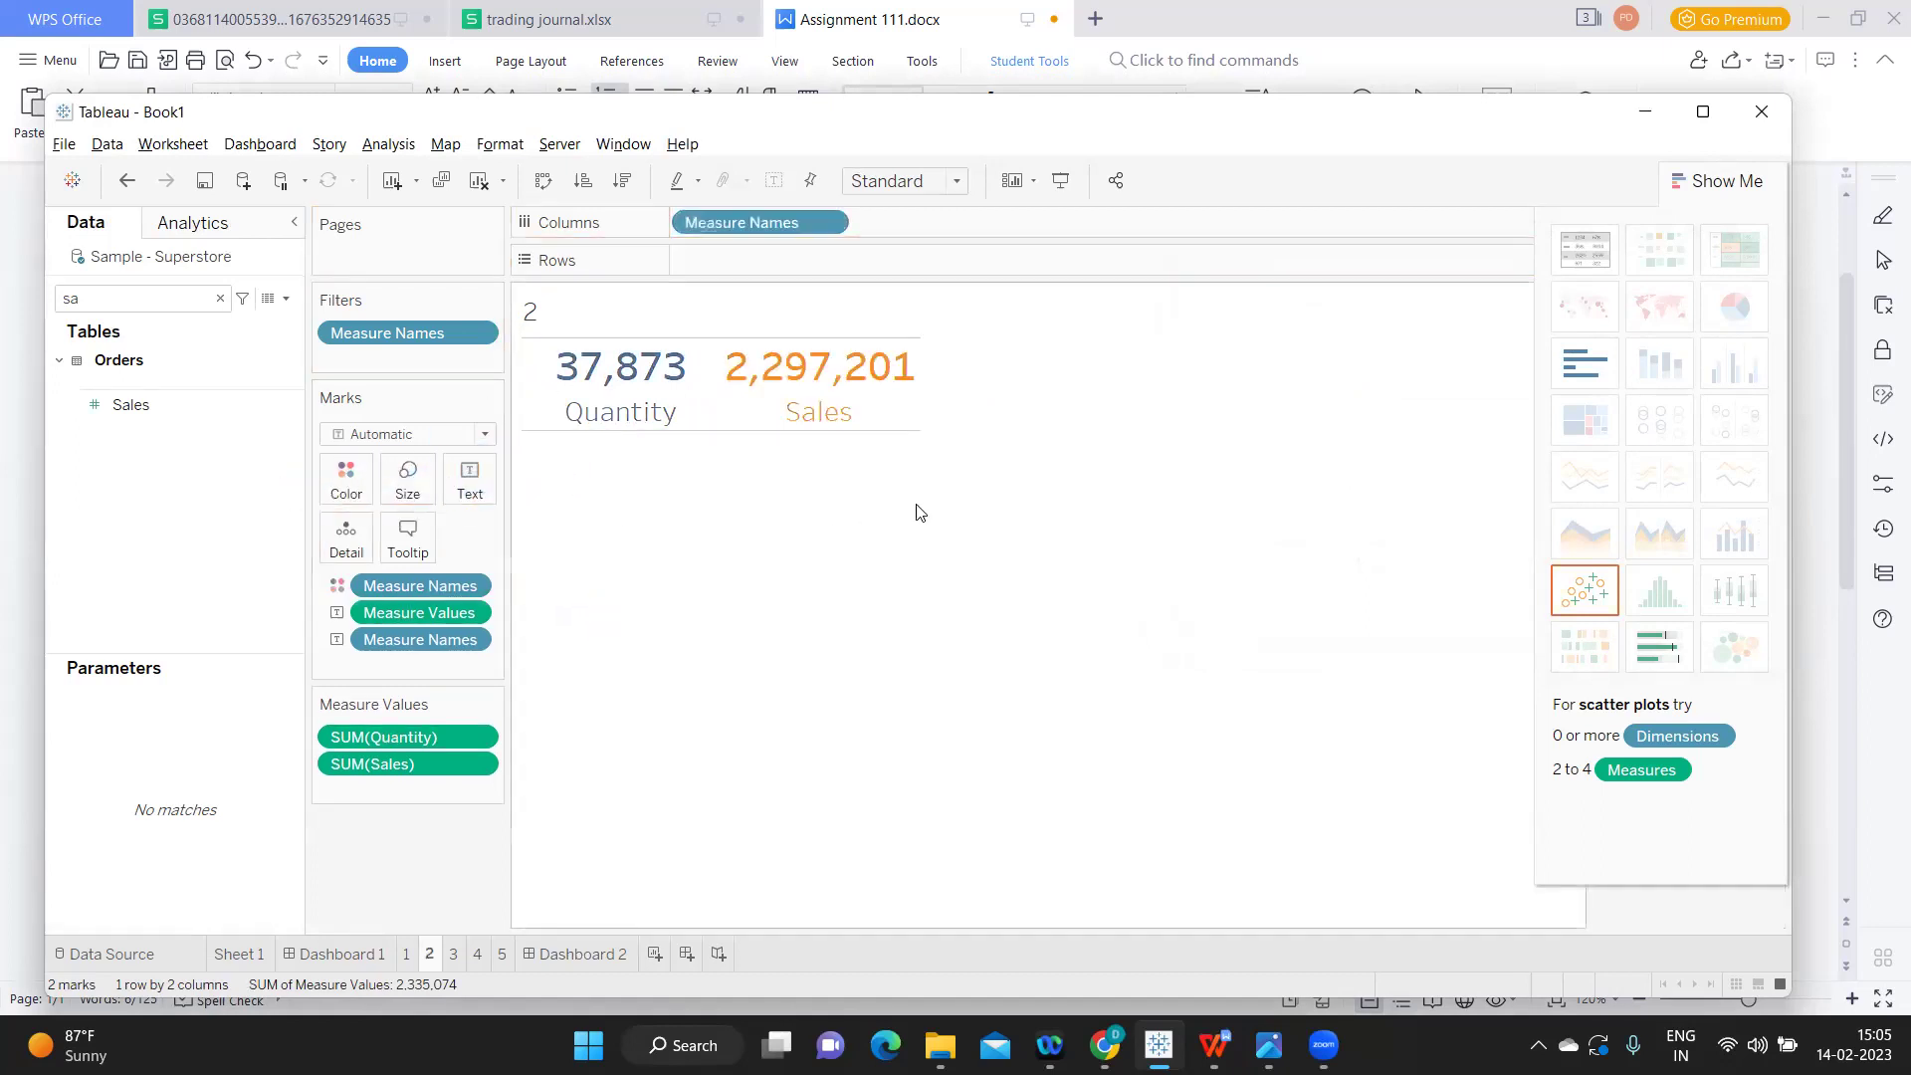
{"action": "left_click", "coordinate": [578, 956]}
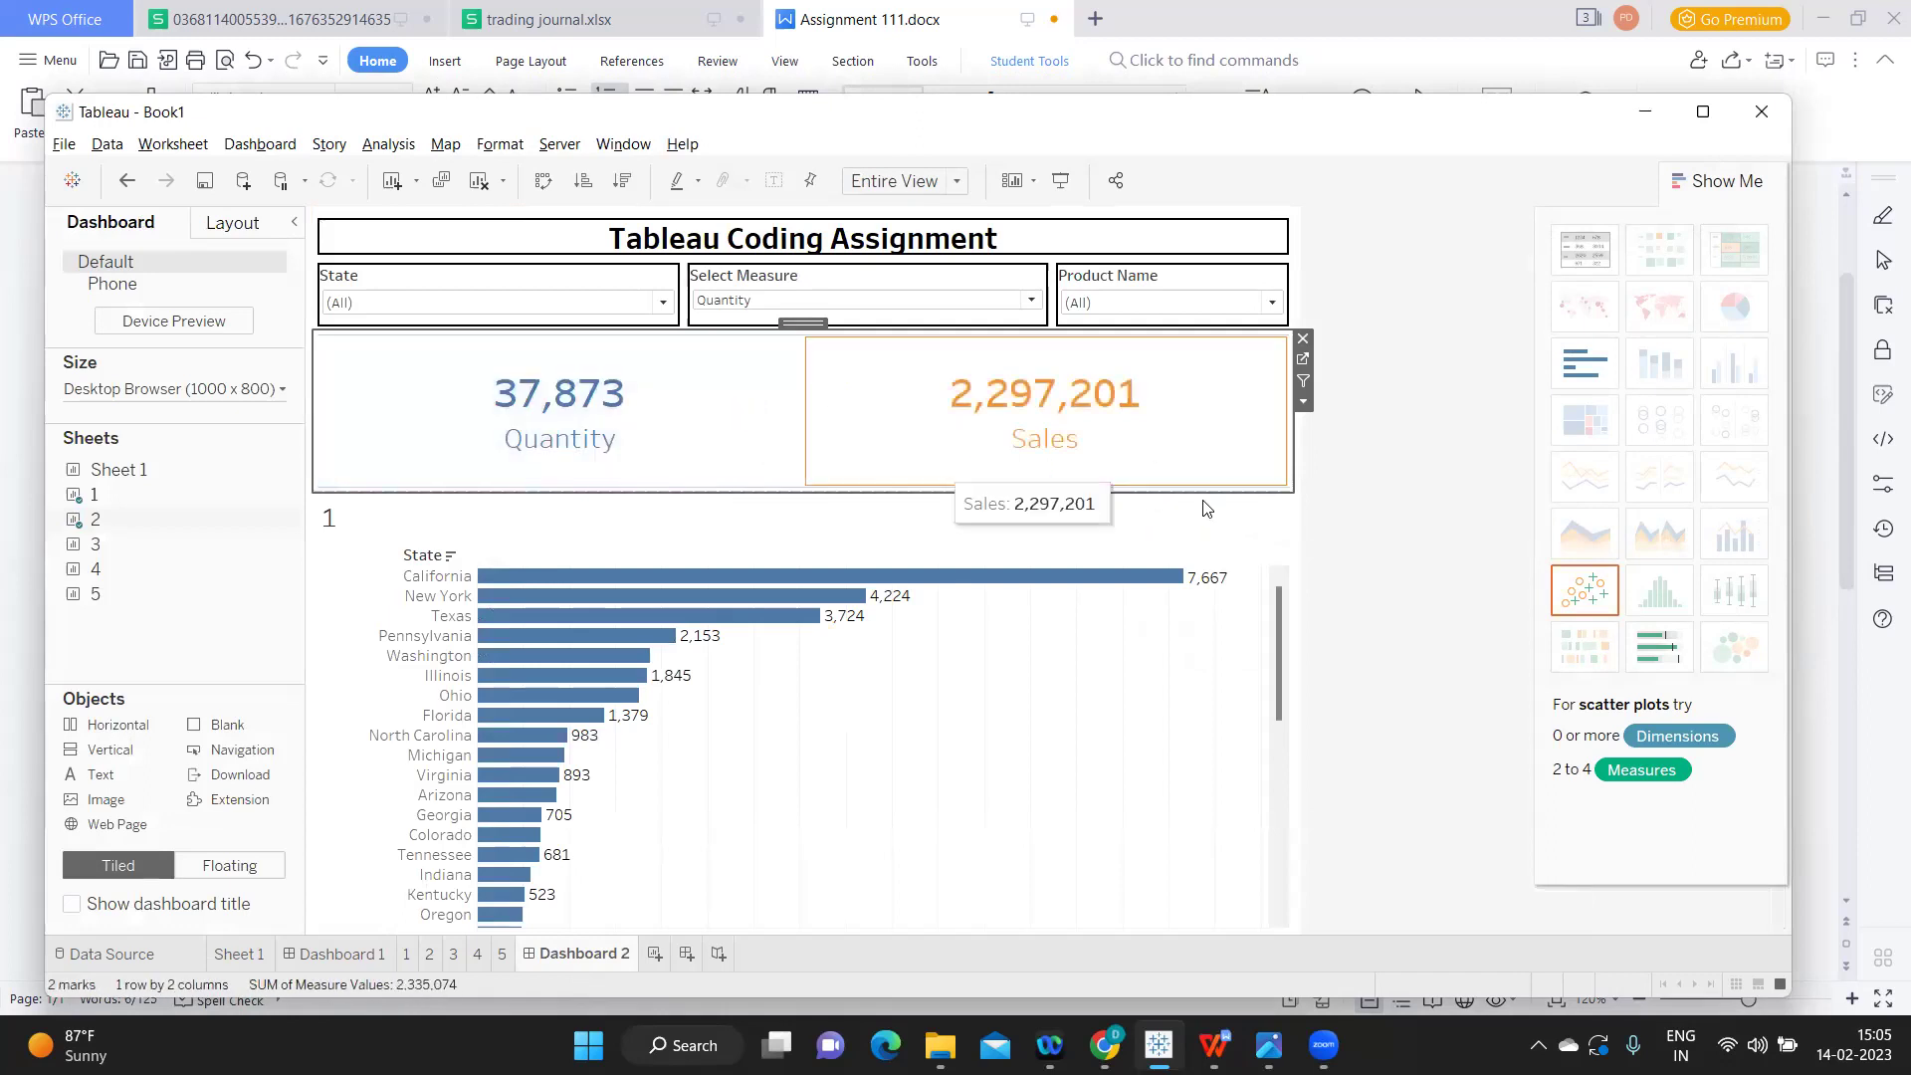
{"action": "left_click", "coordinate": [1372, 494]}
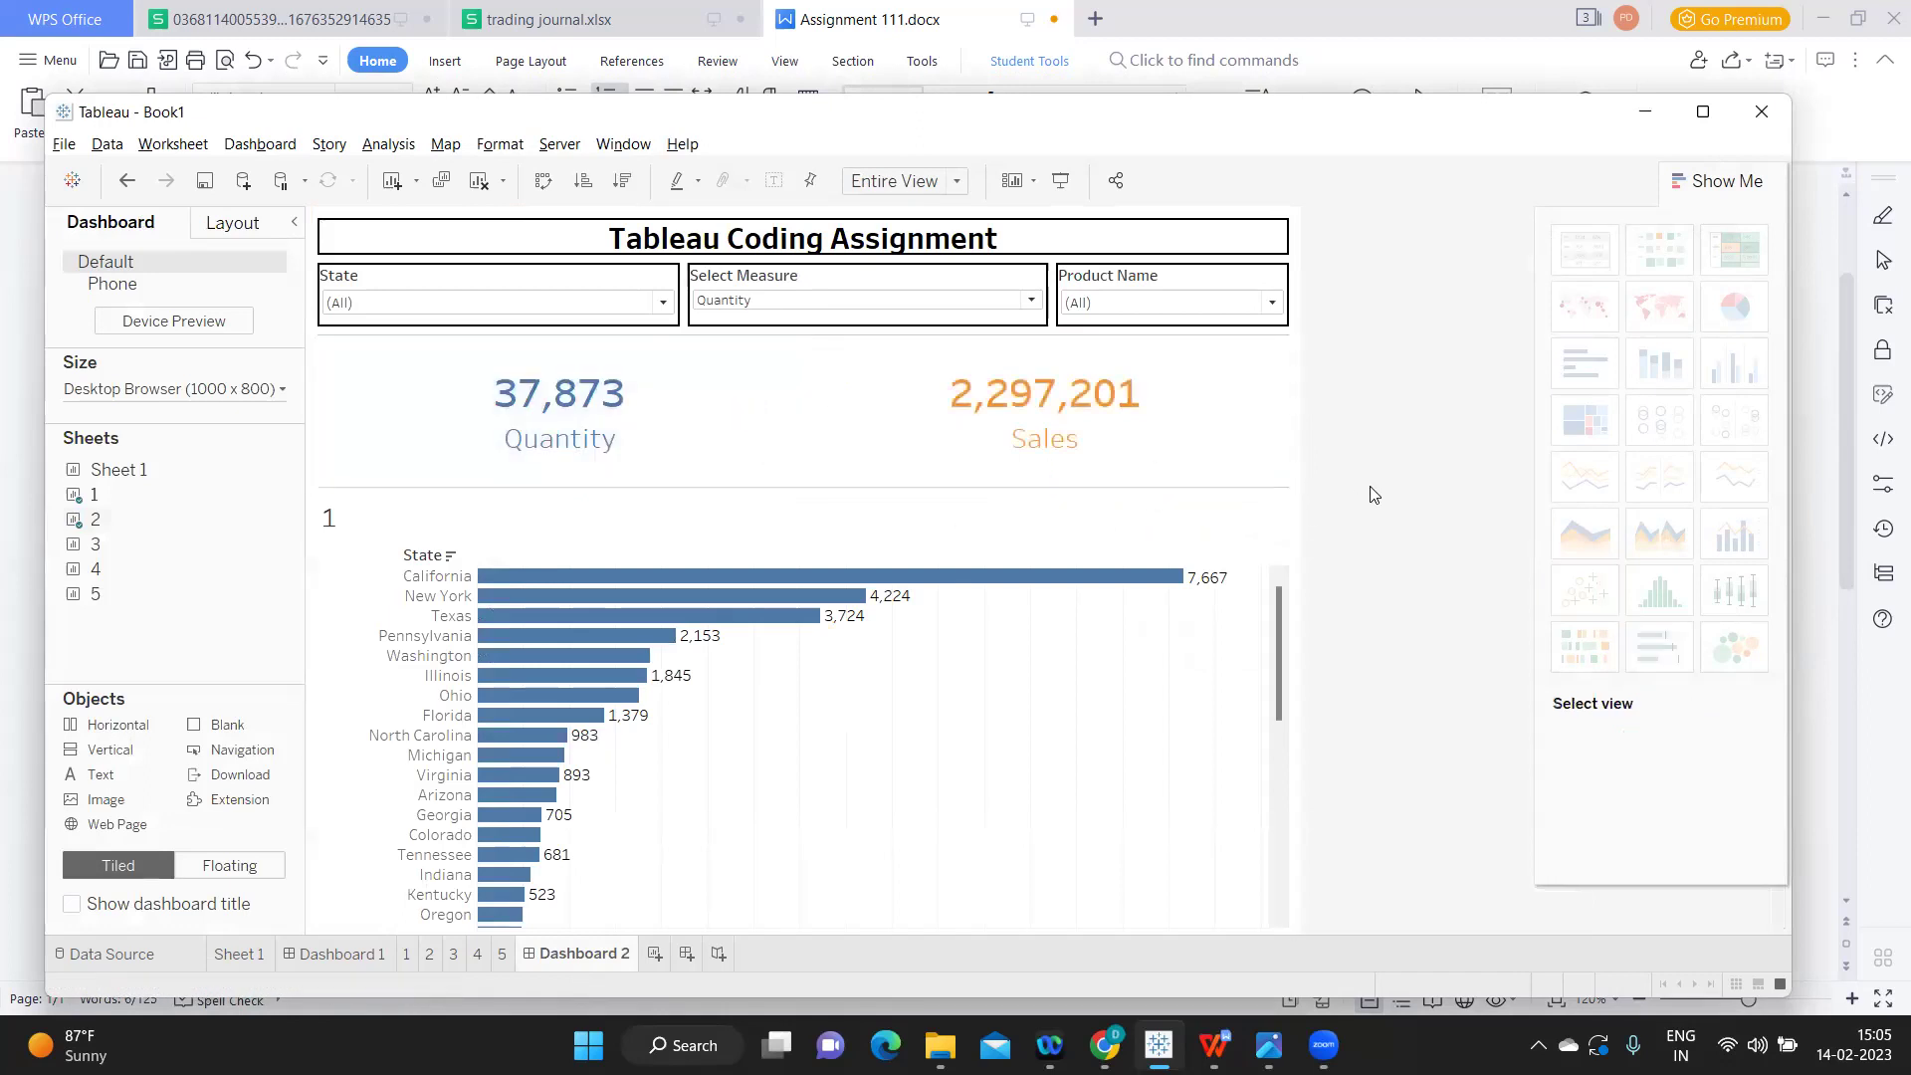
- Slightly reduce the height of the sheet 2 totals view on Dashboard 2
{"action": "left_click", "coordinate": [797, 491]}
{"action": "mouse_move", "coordinate": [794, 495]}
{"action": "left_mouse_down"}
{"action": "mouse_move", "coordinate": [790, 453]}
{"action": "mouse_move", "coordinate": [795, 474]}
{"action": "left_mouse_up"}
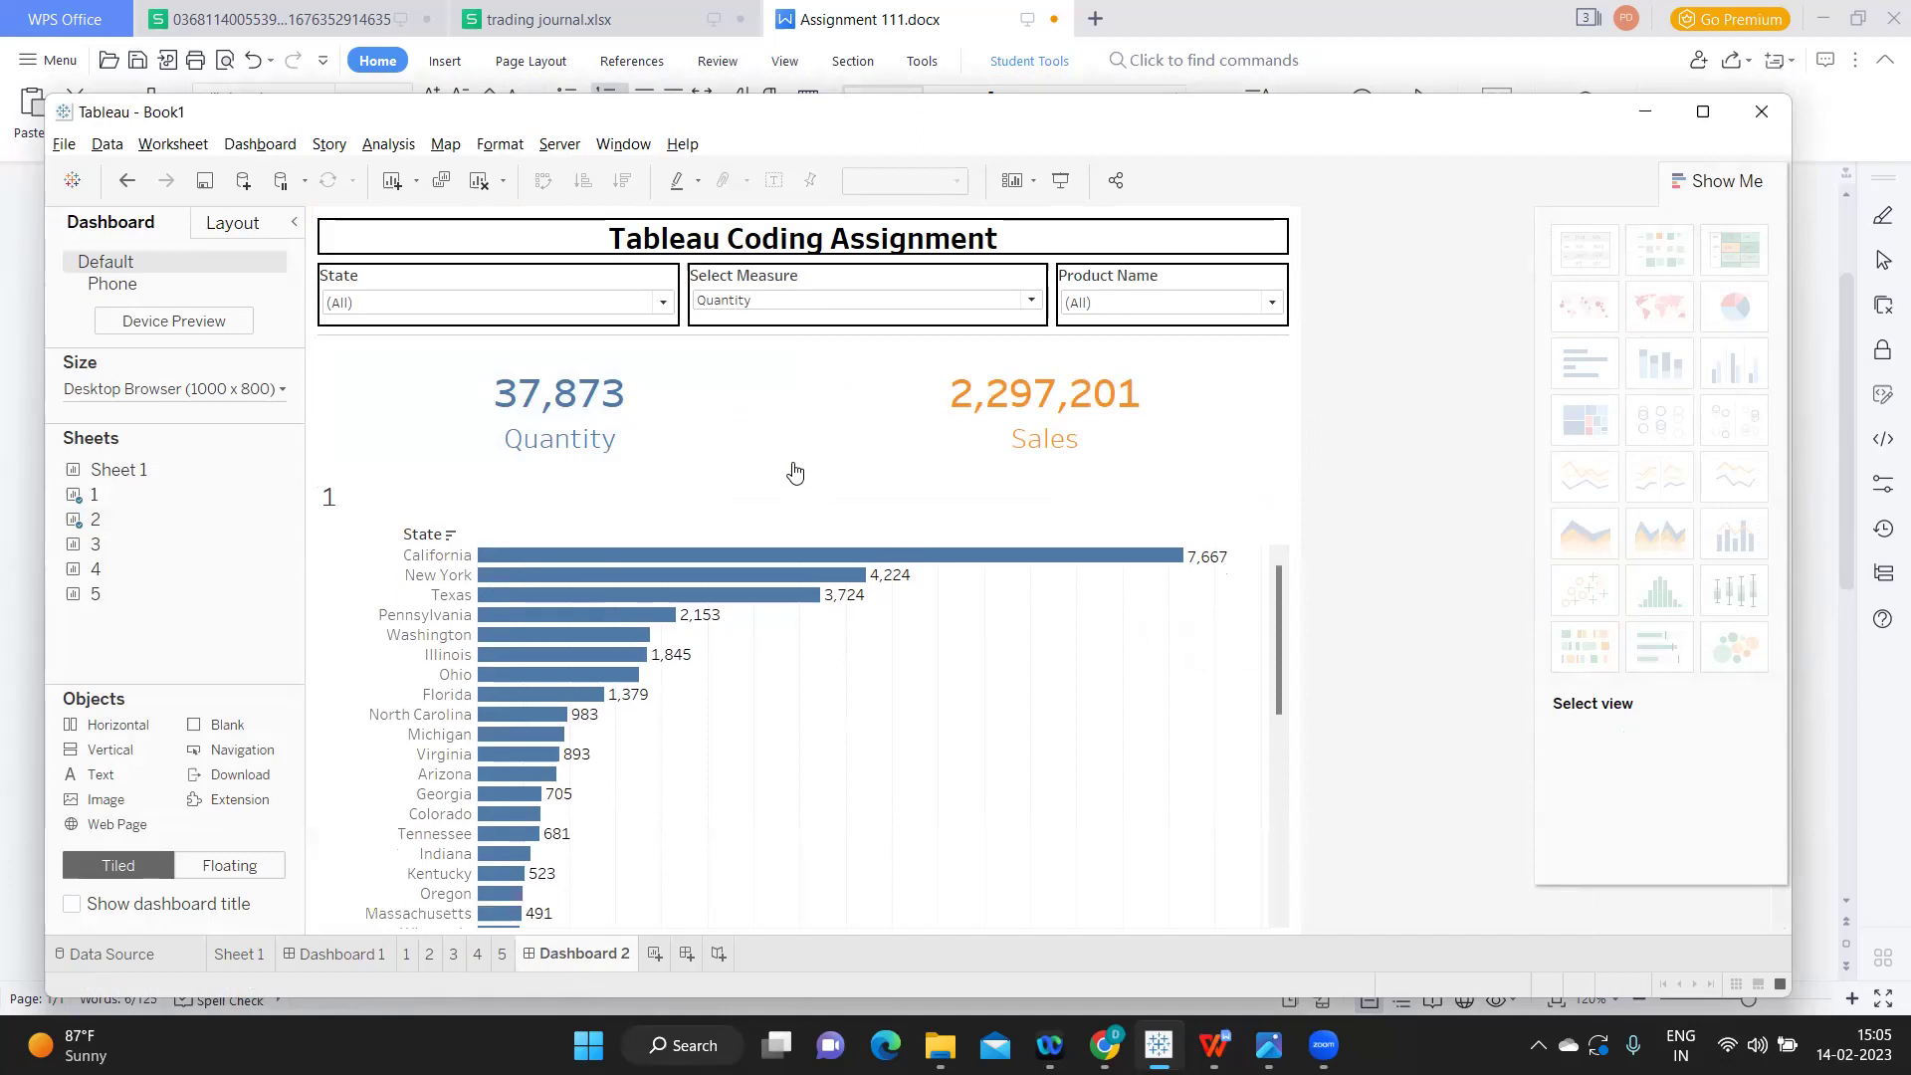
{"action": "scroll", "coordinate": [1294, 592], "scroll_direction": "down", "scroll_amount": 2}
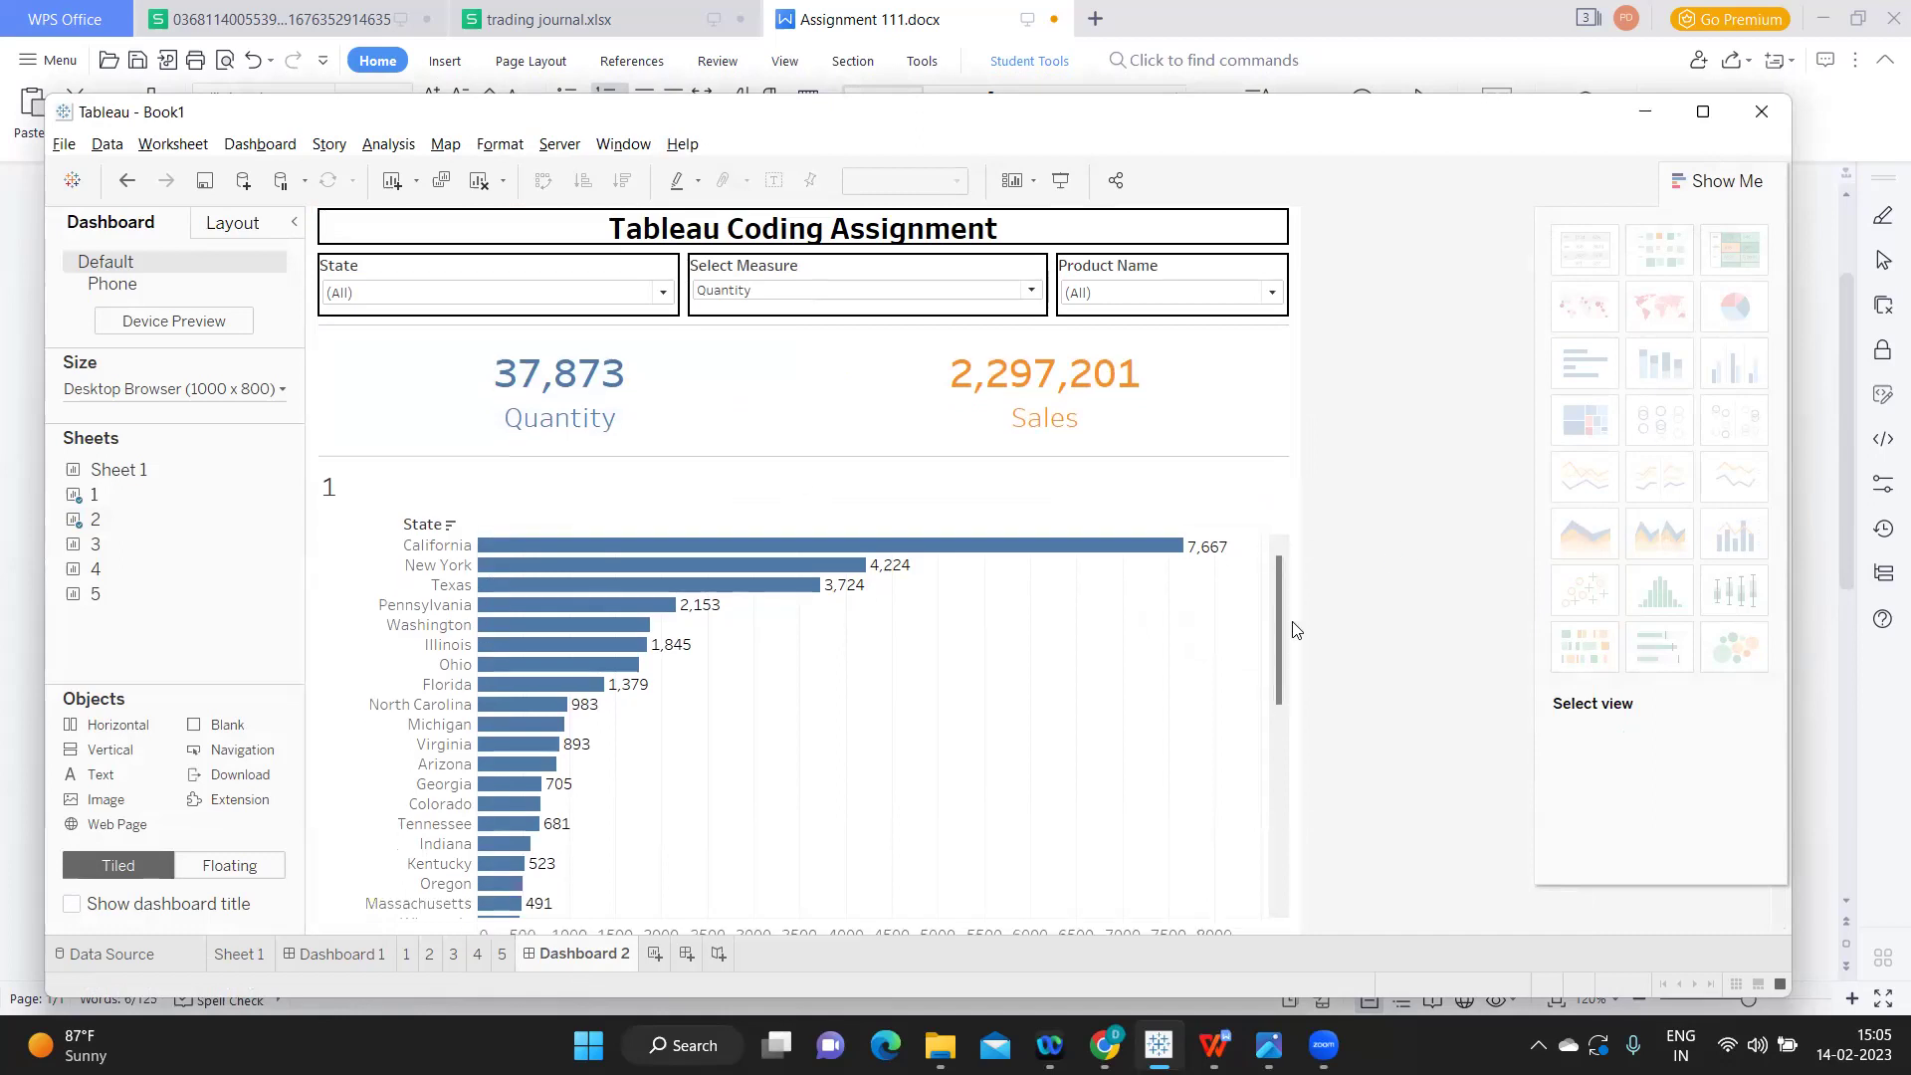
- Add sheet 3 beside the State bar chart on the dashboard and place sheet 4 beneath sheet 3
{"action": "mouse_move", "coordinate": [93, 550]}
{"action": "left_click_drag", "start_coordinate": [93, 550], "coordinate": [1049, 629]}
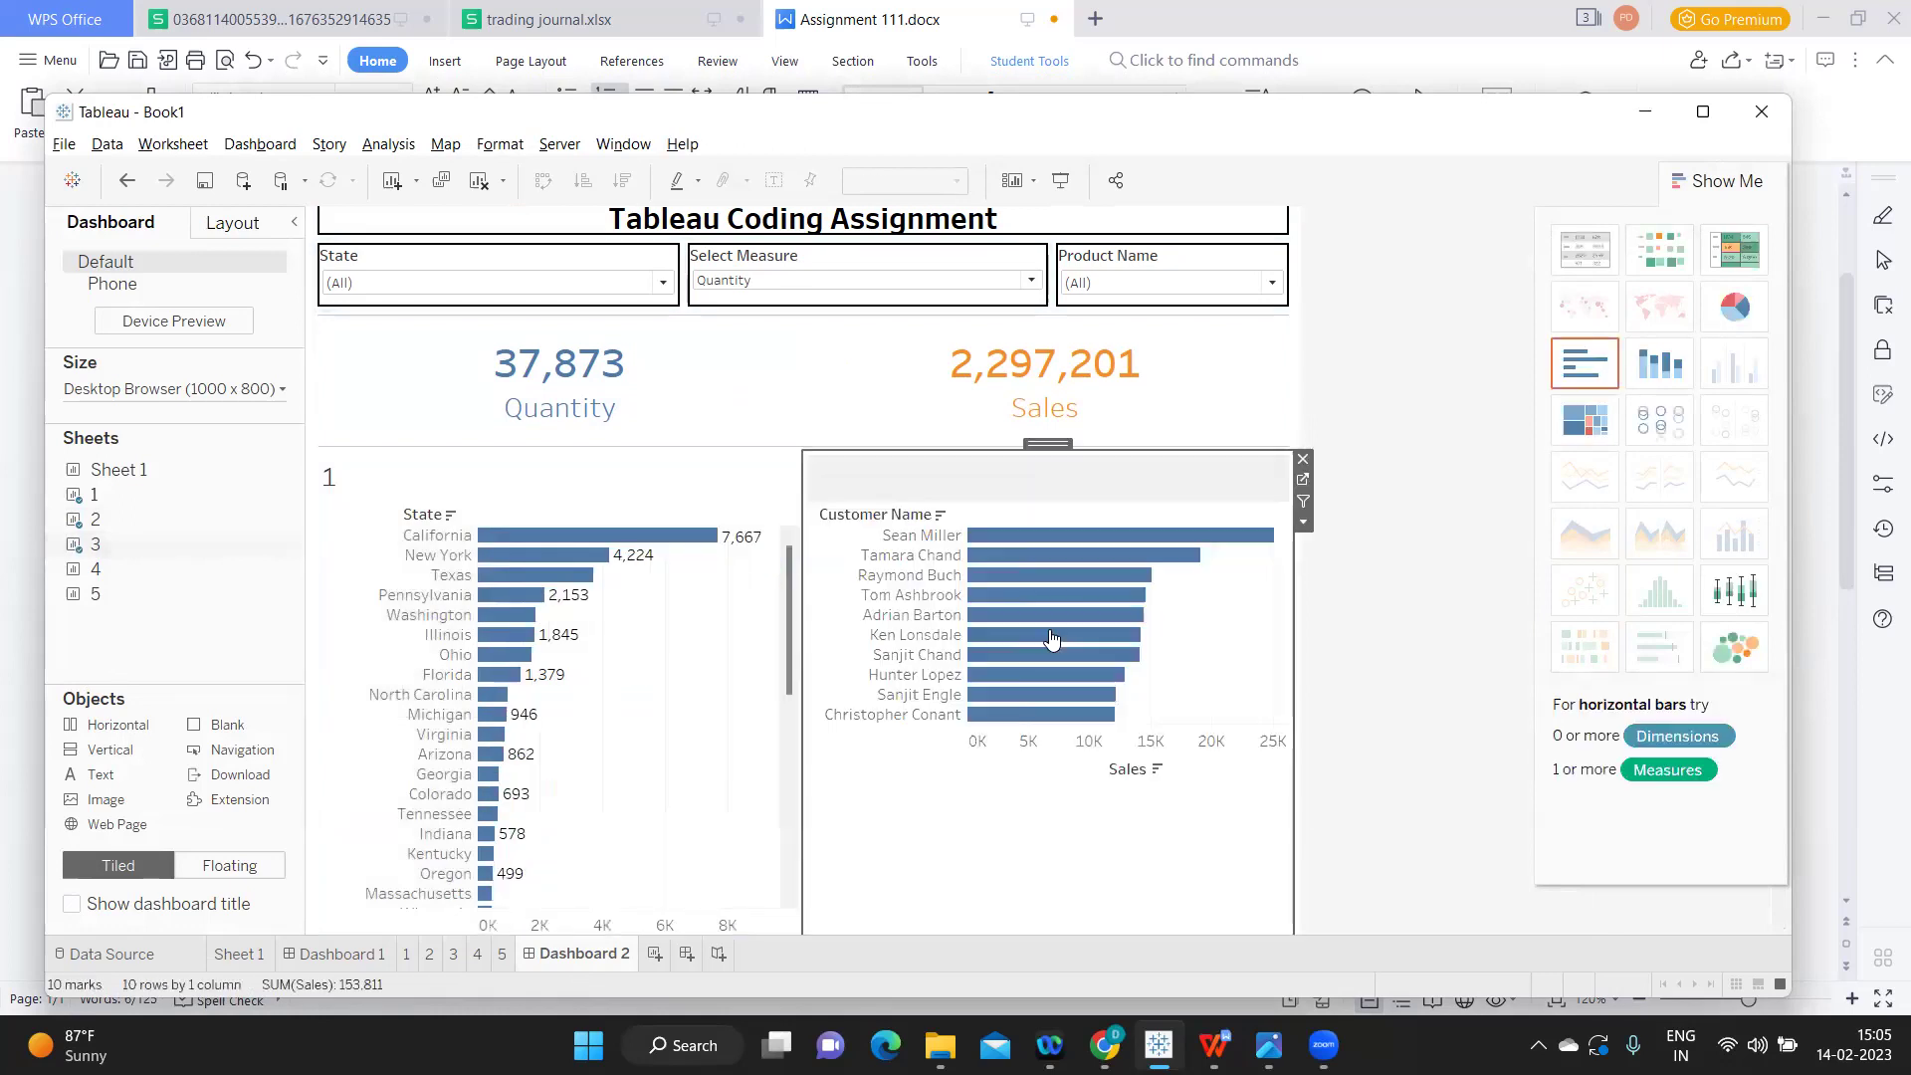
{"action": "left_click_drag", "start_coordinate": [96, 568], "coordinate": [1073, 750]}
- Add sheet 5 to the dashboard as a full-width view beneath the three bar charts
{"action": "mouse_move", "coordinate": [79, 597]}
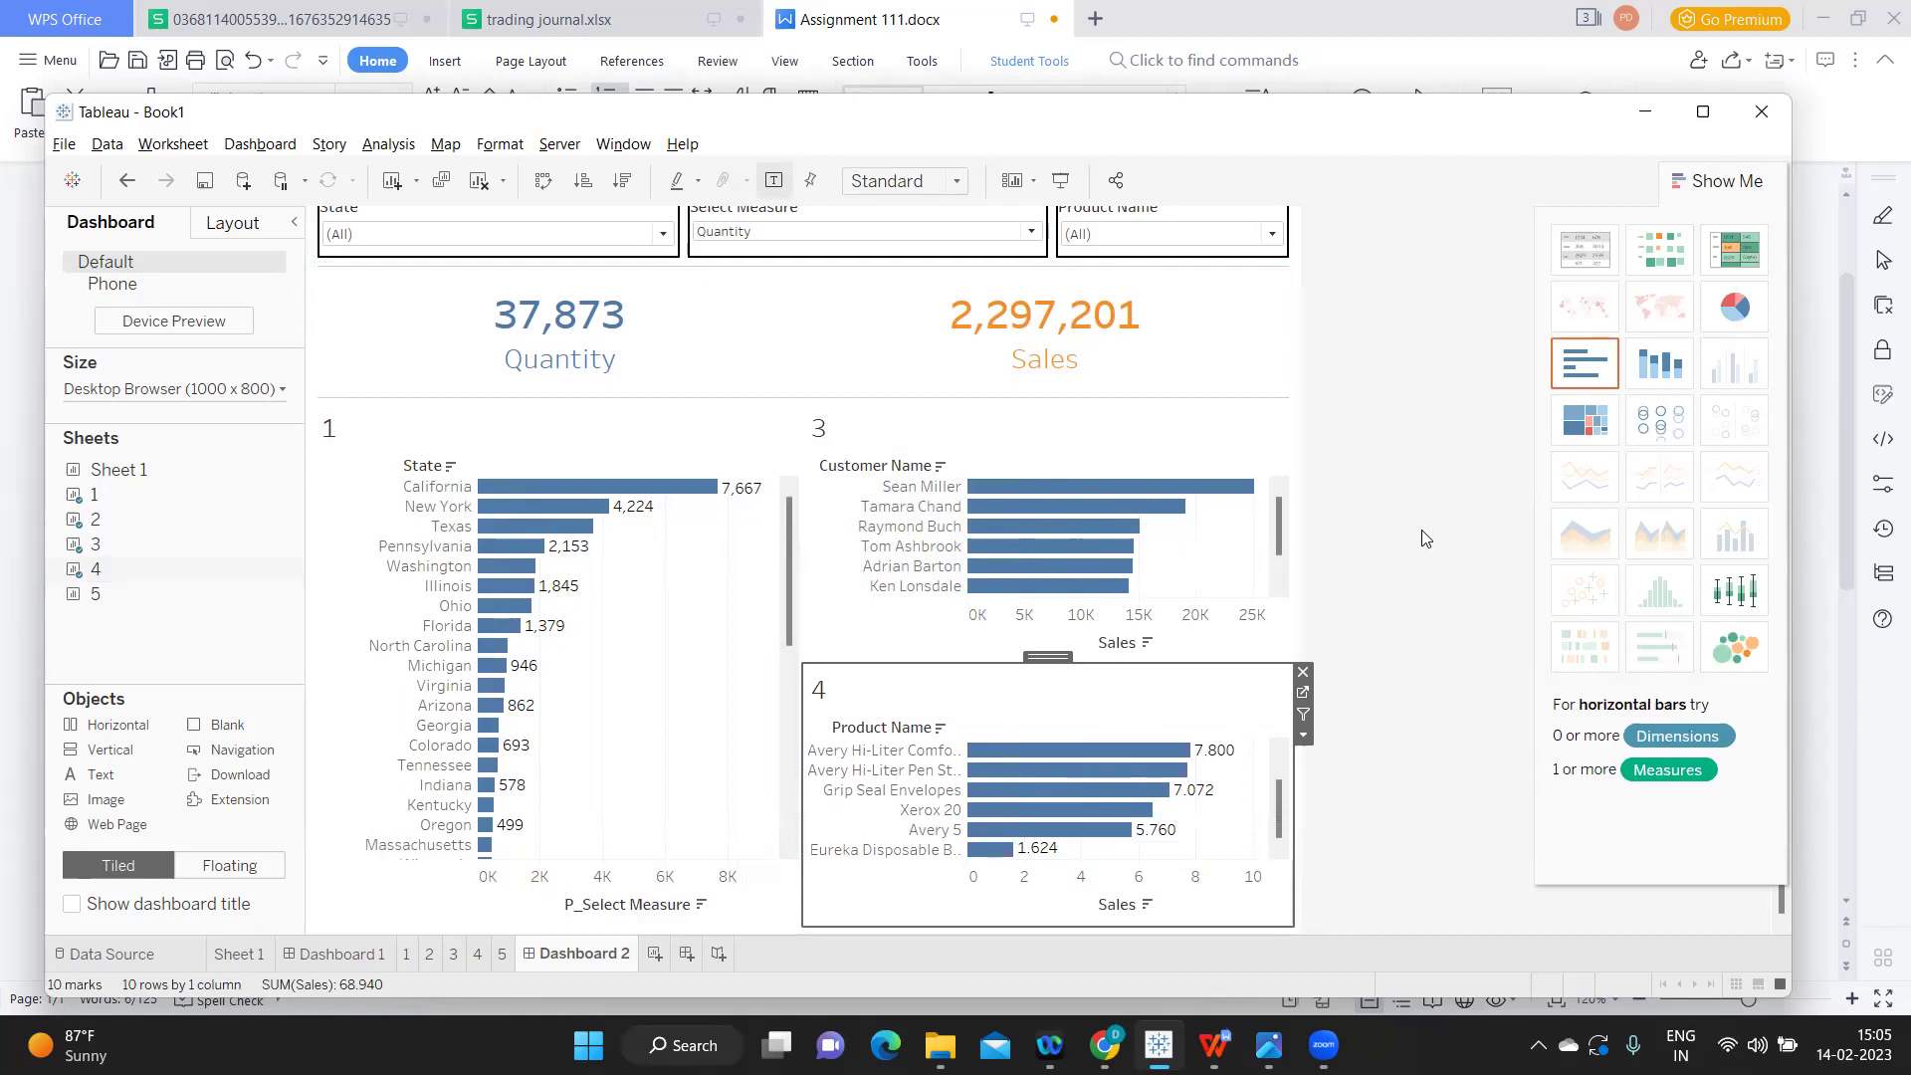
{"action": "mouse_move", "coordinate": [95, 595]}
{"action": "left_mouse_down"}
{"action": "mouse_move", "coordinate": [418, 697]}
{"action": "mouse_move", "coordinate": [386, 342]}
{"action": "mouse_move", "coordinate": [726, 403]}
{"action": "mouse_move", "coordinate": [791, 338]}
{"action": "left_mouse_up"}
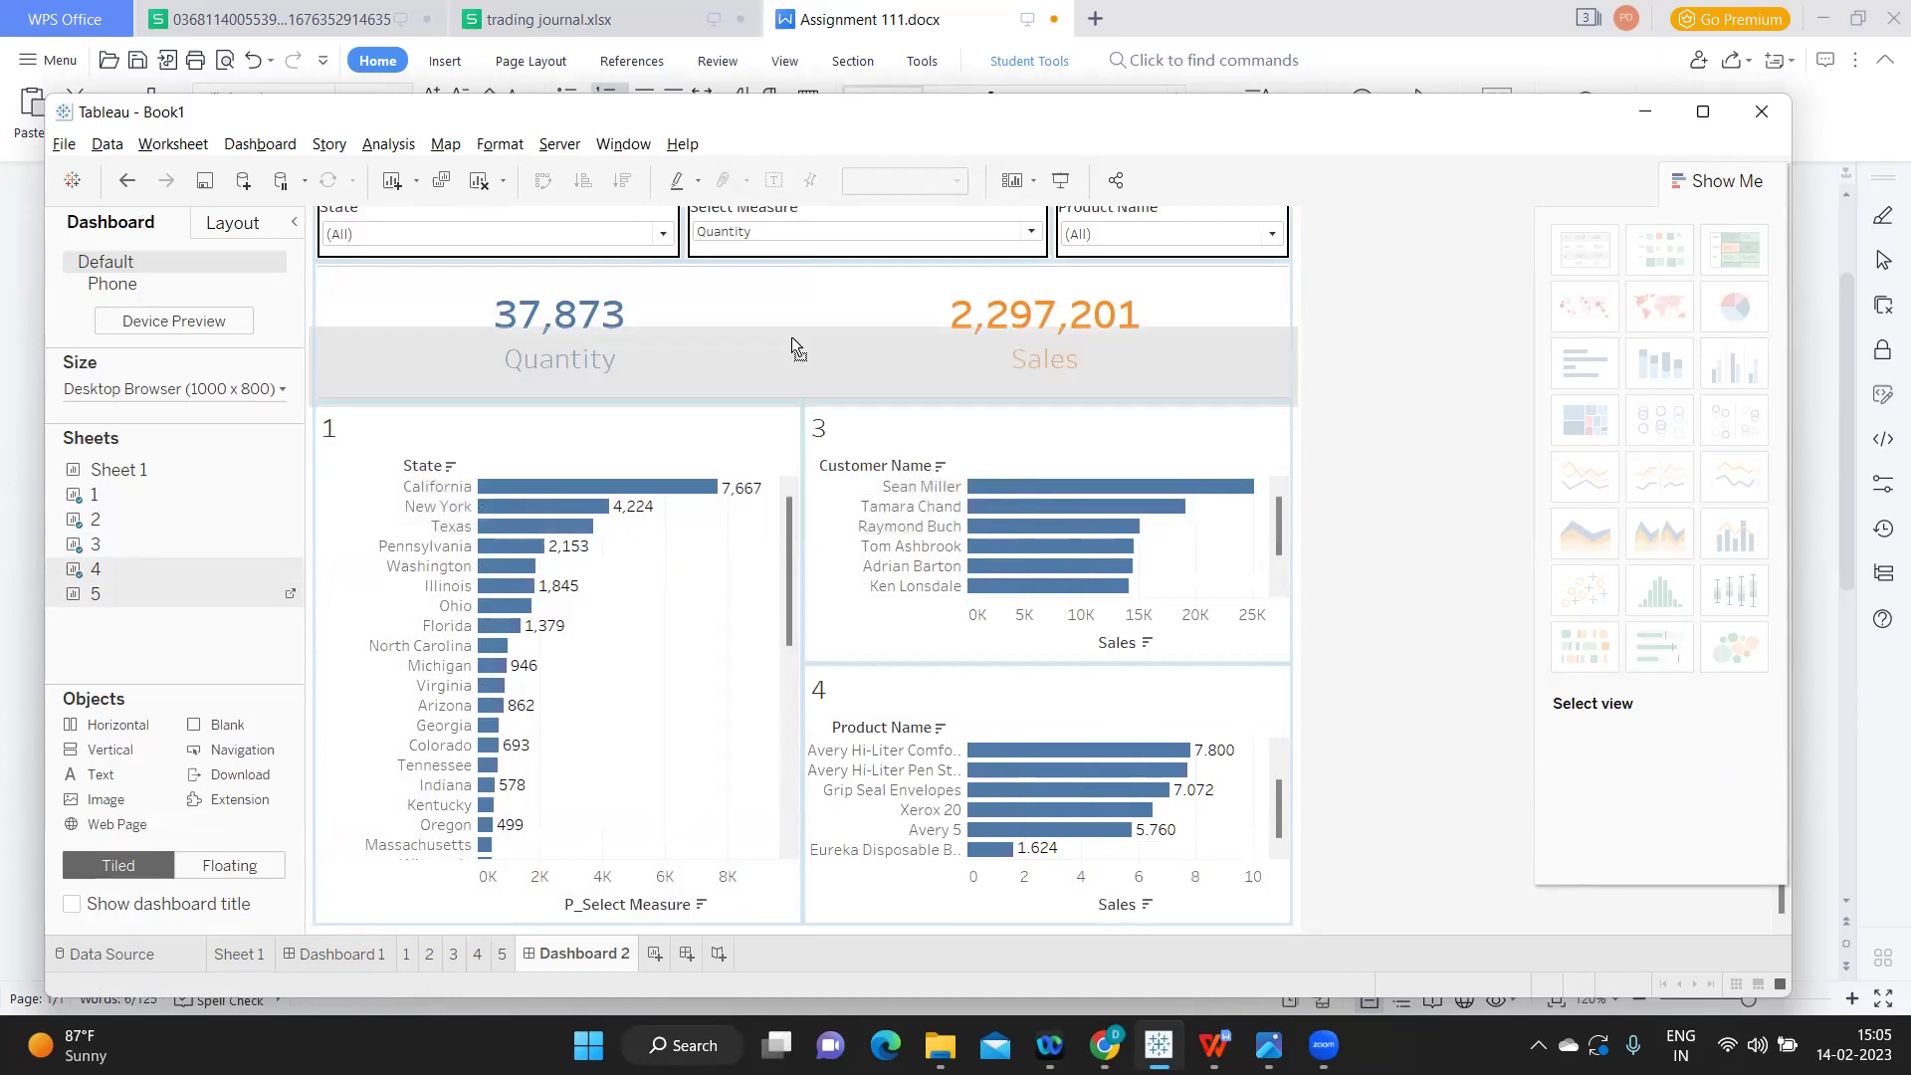
{"action": "left_click_drag", "start_coordinate": [791, 339], "coordinate": [793, 338]}
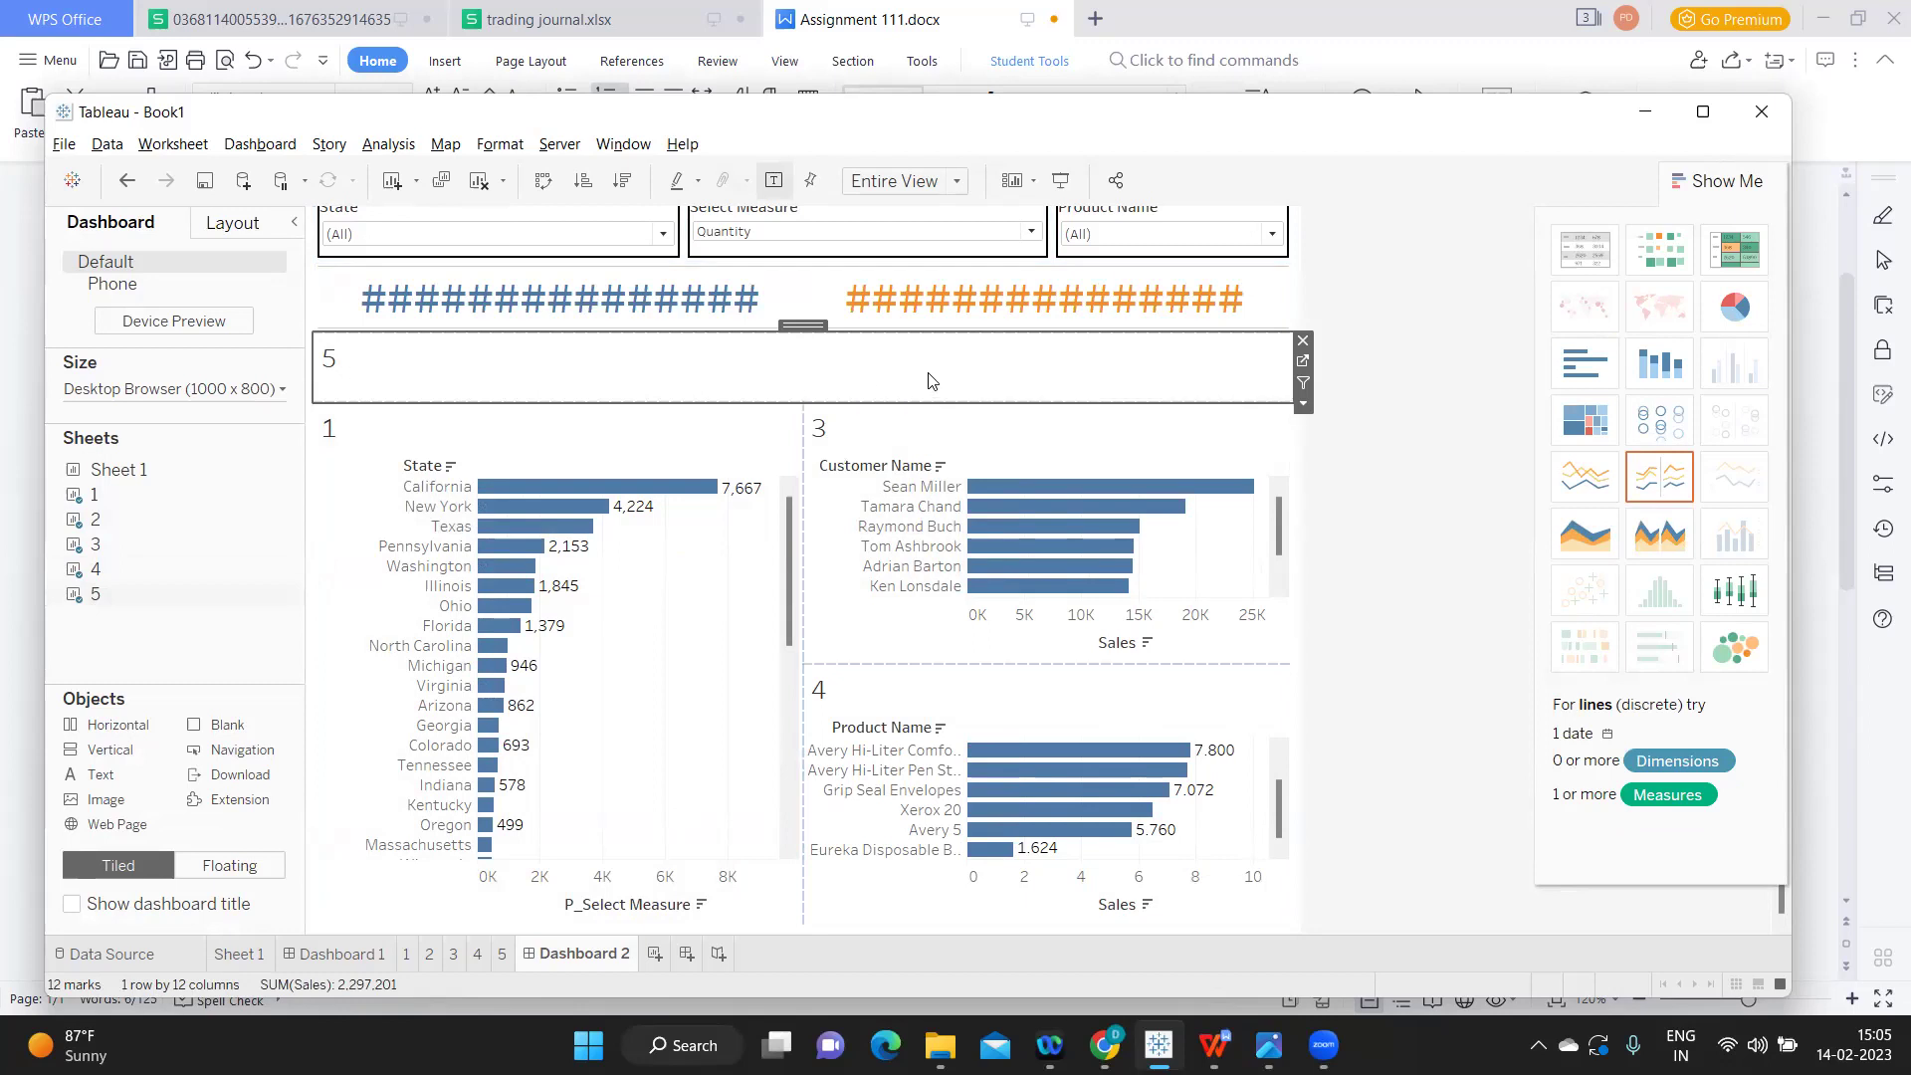
{"action": "left_click_drag", "start_coordinate": [802, 325], "coordinate": [755, 800]}
{"action": "mouse_move", "coordinate": [787, 902]}
{"action": "left_mouse_down"}
{"action": "mouse_move", "coordinate": [842, 923]}
{"action": "mouse_move", "coordinate": [829, 899]}
{"action": "left_mouse_up"}
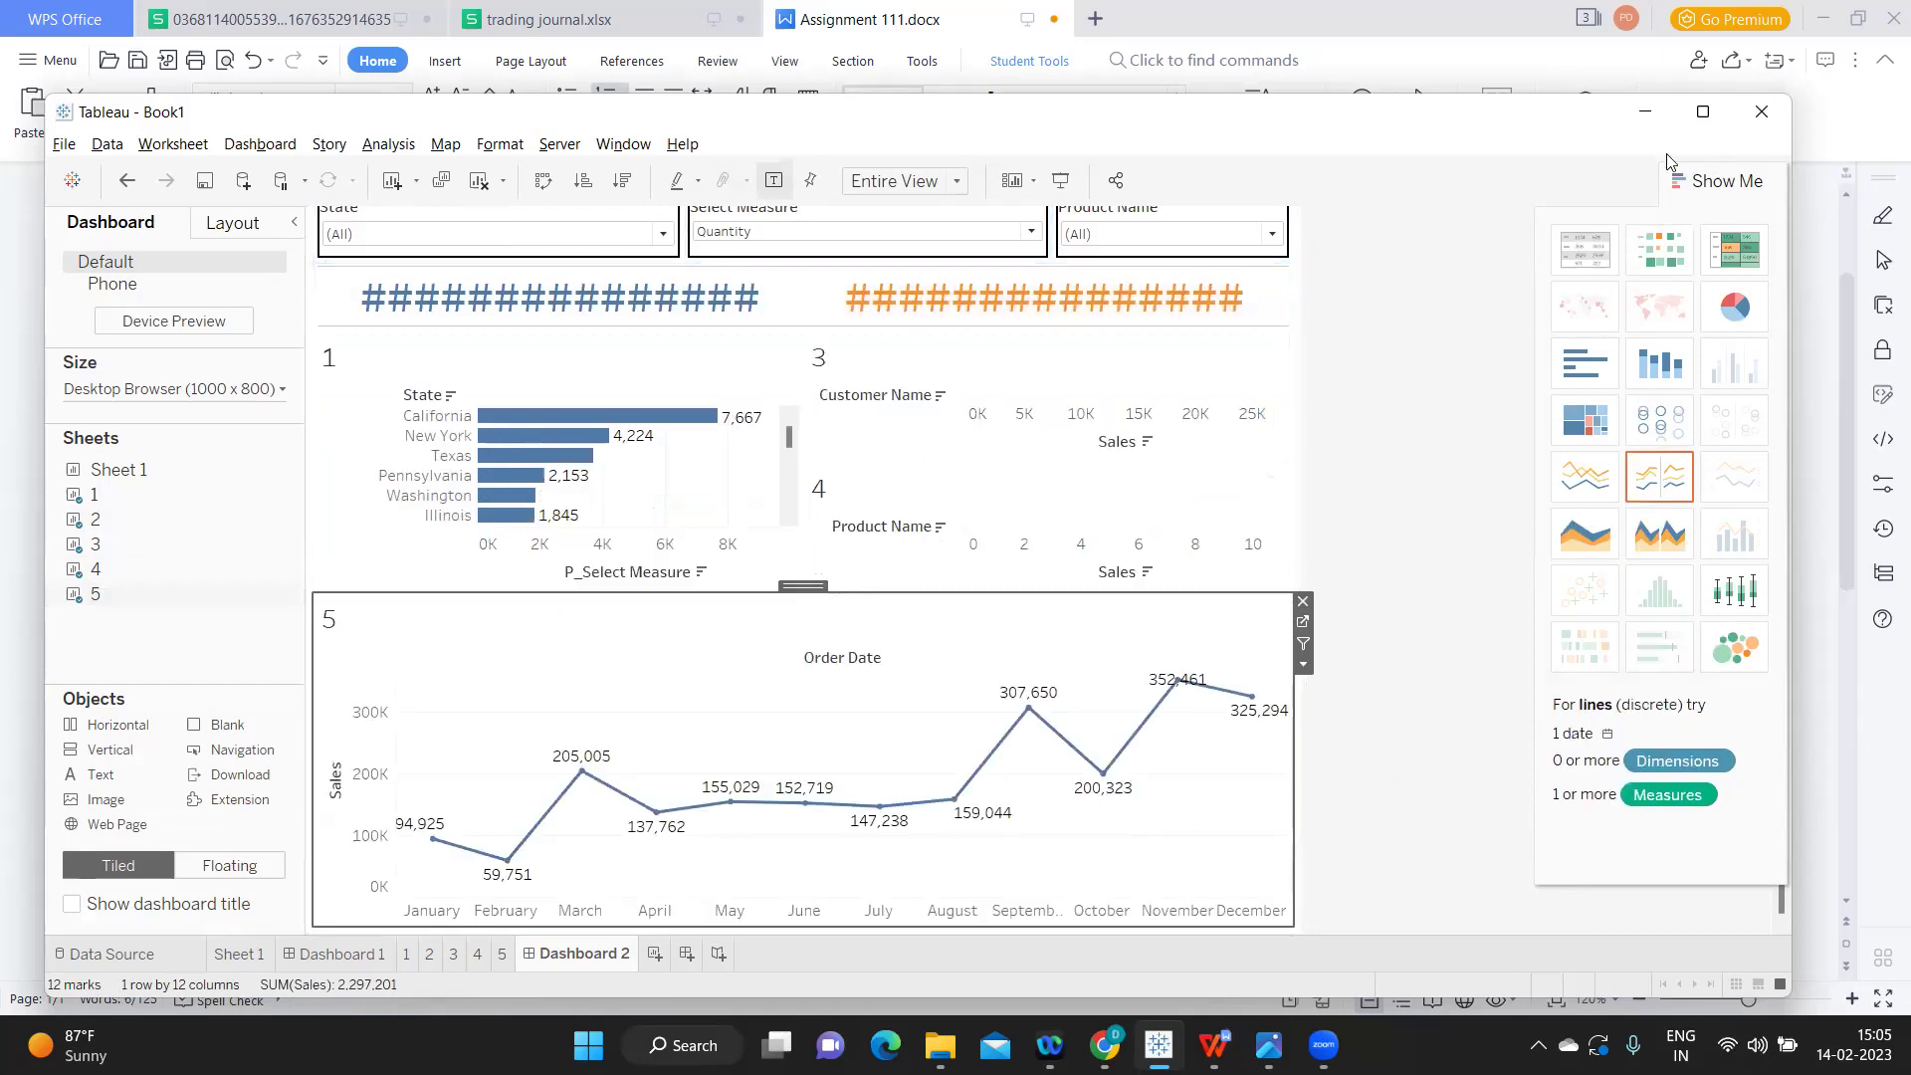
- Maximize the Tableau window and reduce the height of the sheet 5 line chart to enlarge the bar charts
{"action": "left_click", "coordinate": [1701, 114]}
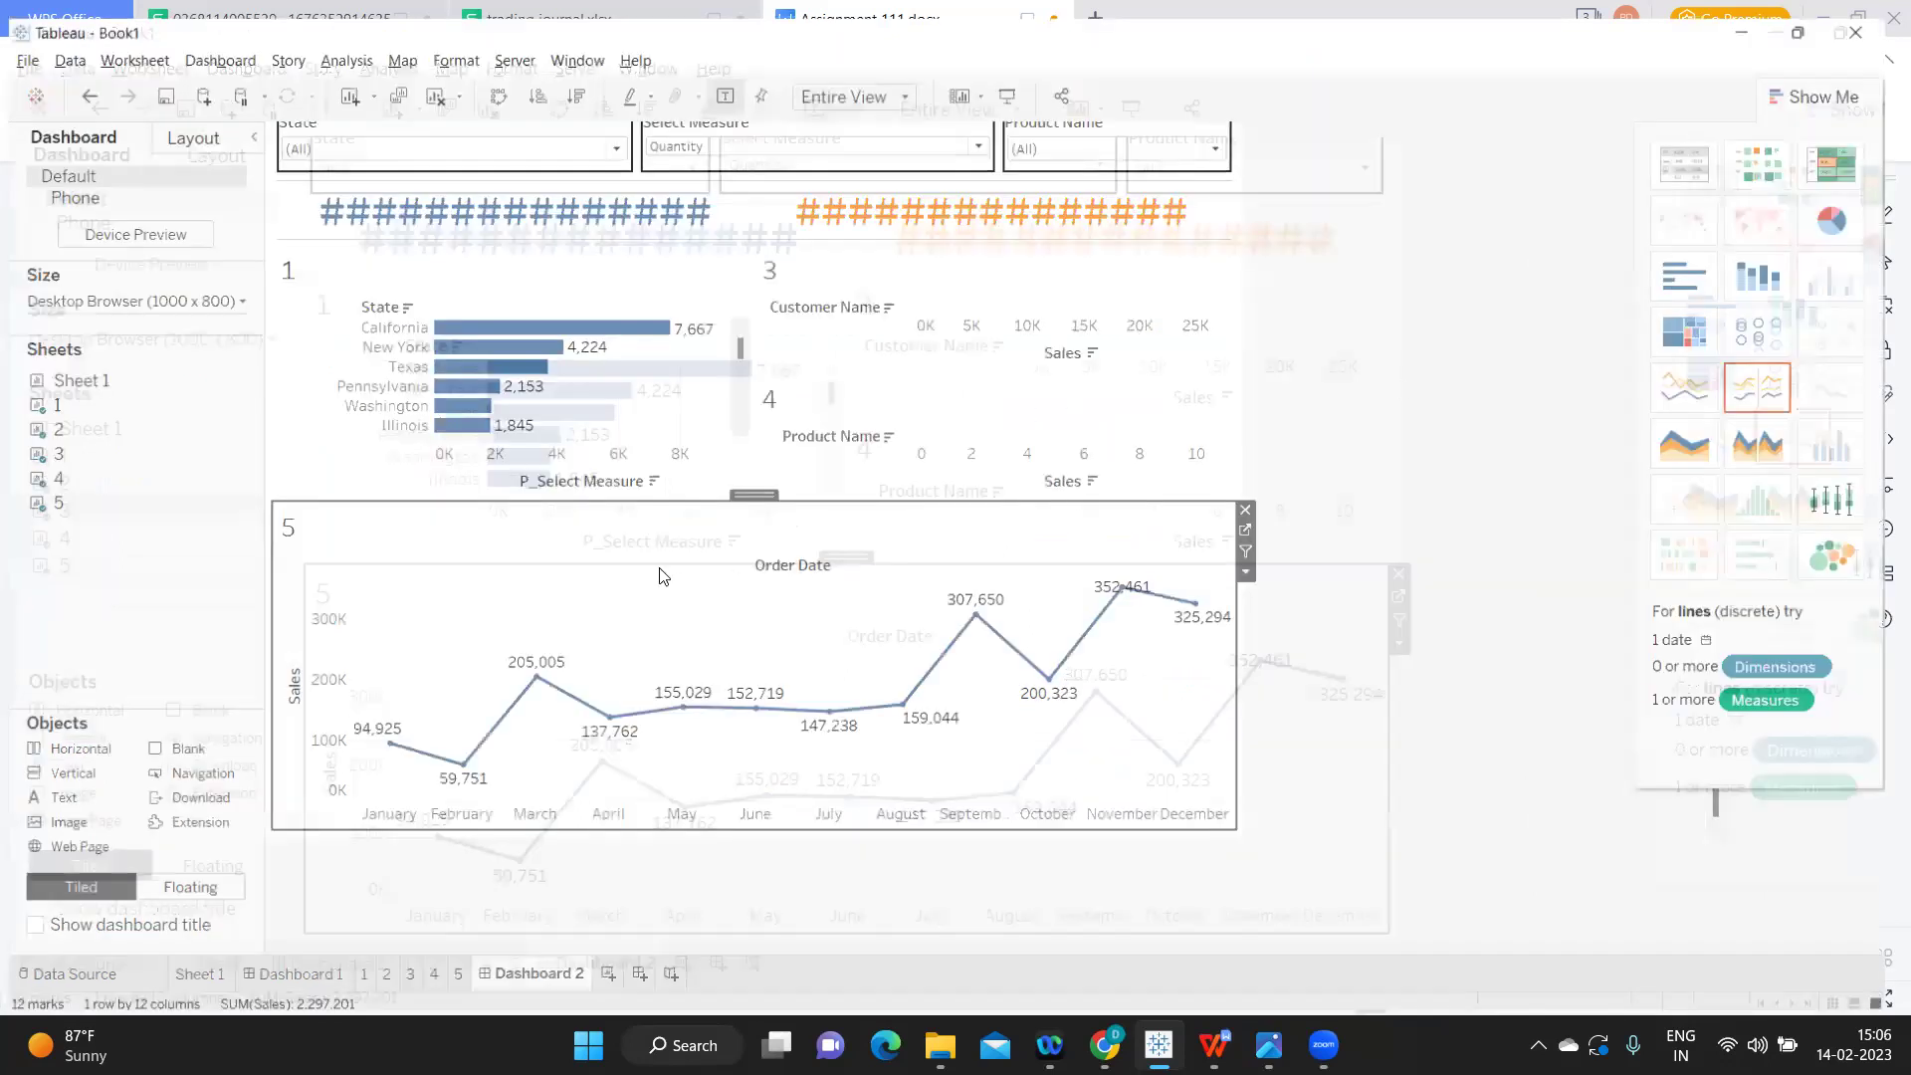
{"action": "left_click_drag", "start_coordinate": [661, 567], "coordinate": [641, 757]}
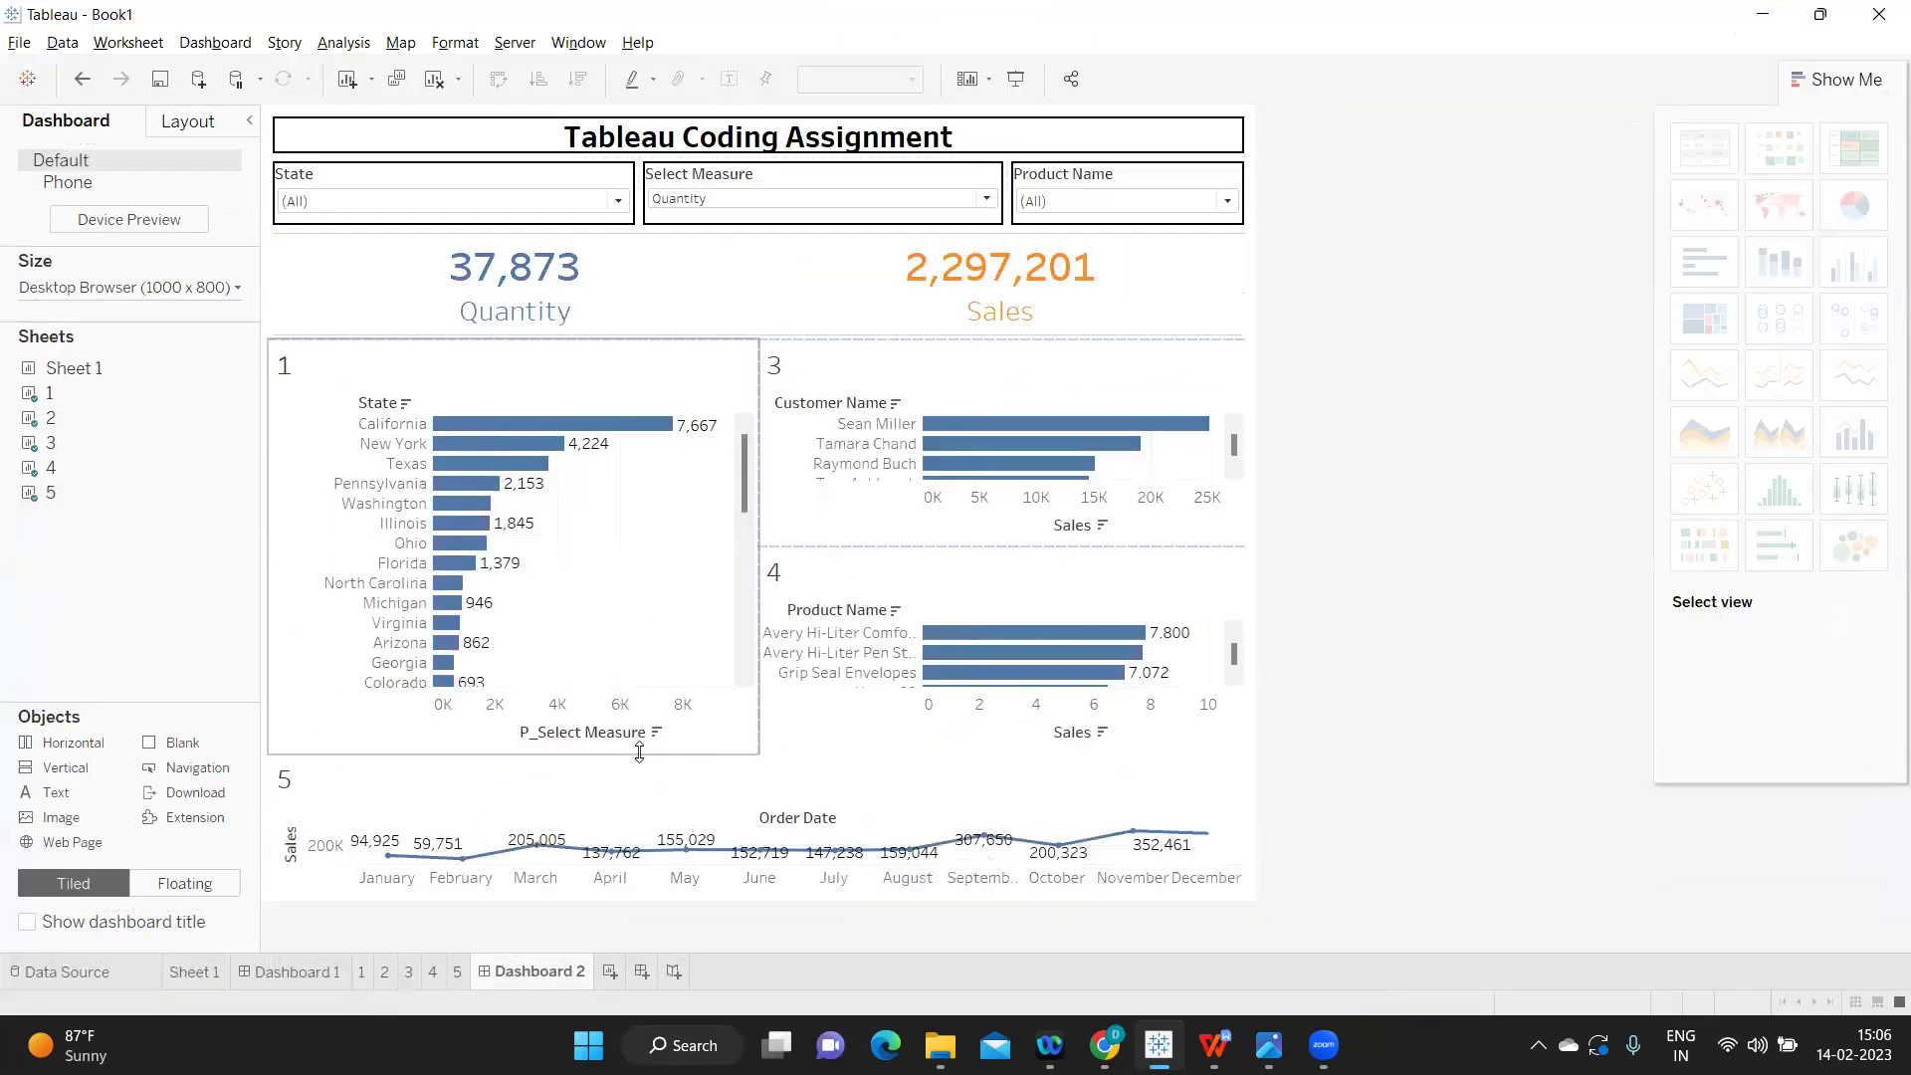
{"action": "left_click", "coordinate": [690, 767]}
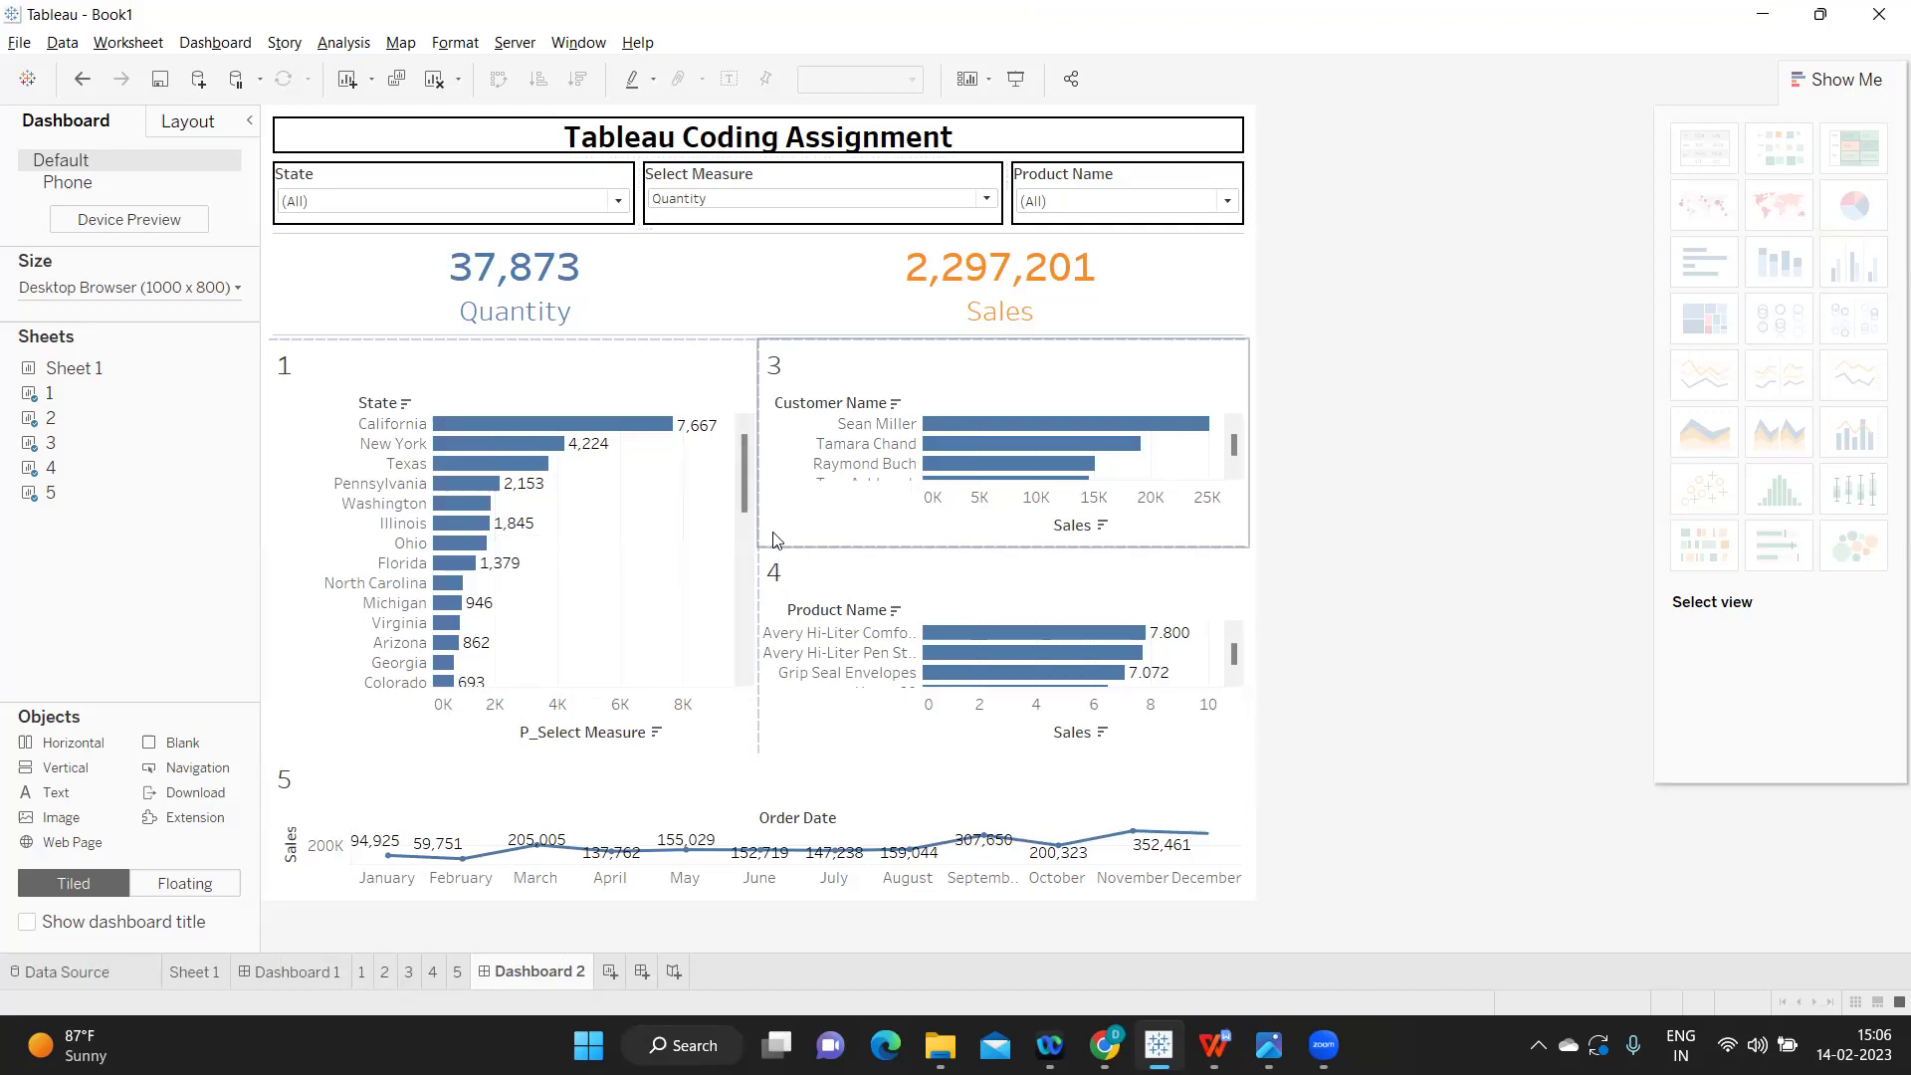
{"action": "scroll", "coordinate": [823, 577], "scroll_direction": "down", "scroll_amount": 3}
{"action": "scroll", "coordinate": [824, 577], "scroll_direction": "up", "scroll_amount": 4}
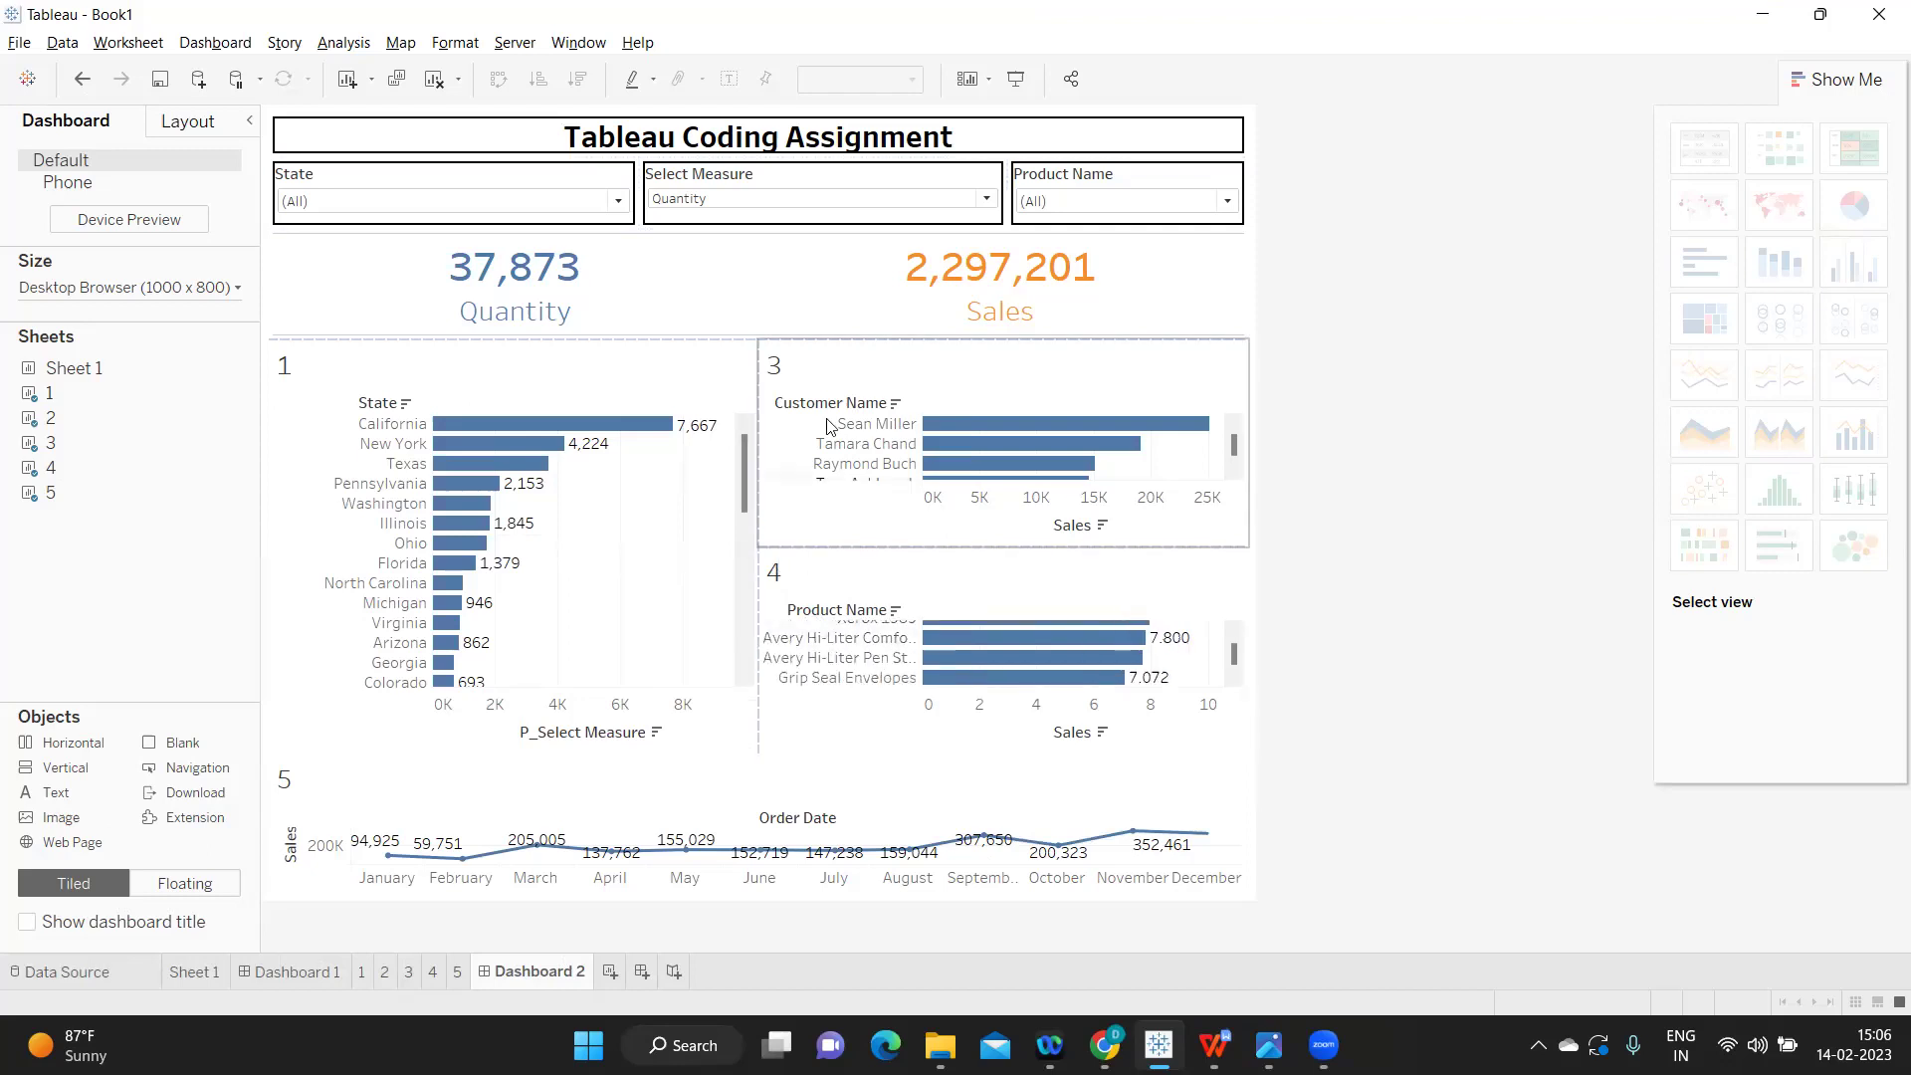
- Hide the titles of the sheet 1, 3, 4 and 5 views on Dashboard 2
{"action": "right_click", "coordinate": [425, 368]}
{"action": "left_click", "coordinate": [478, 419]}
{"action": "right_click", "coordinate": [812, 375]}
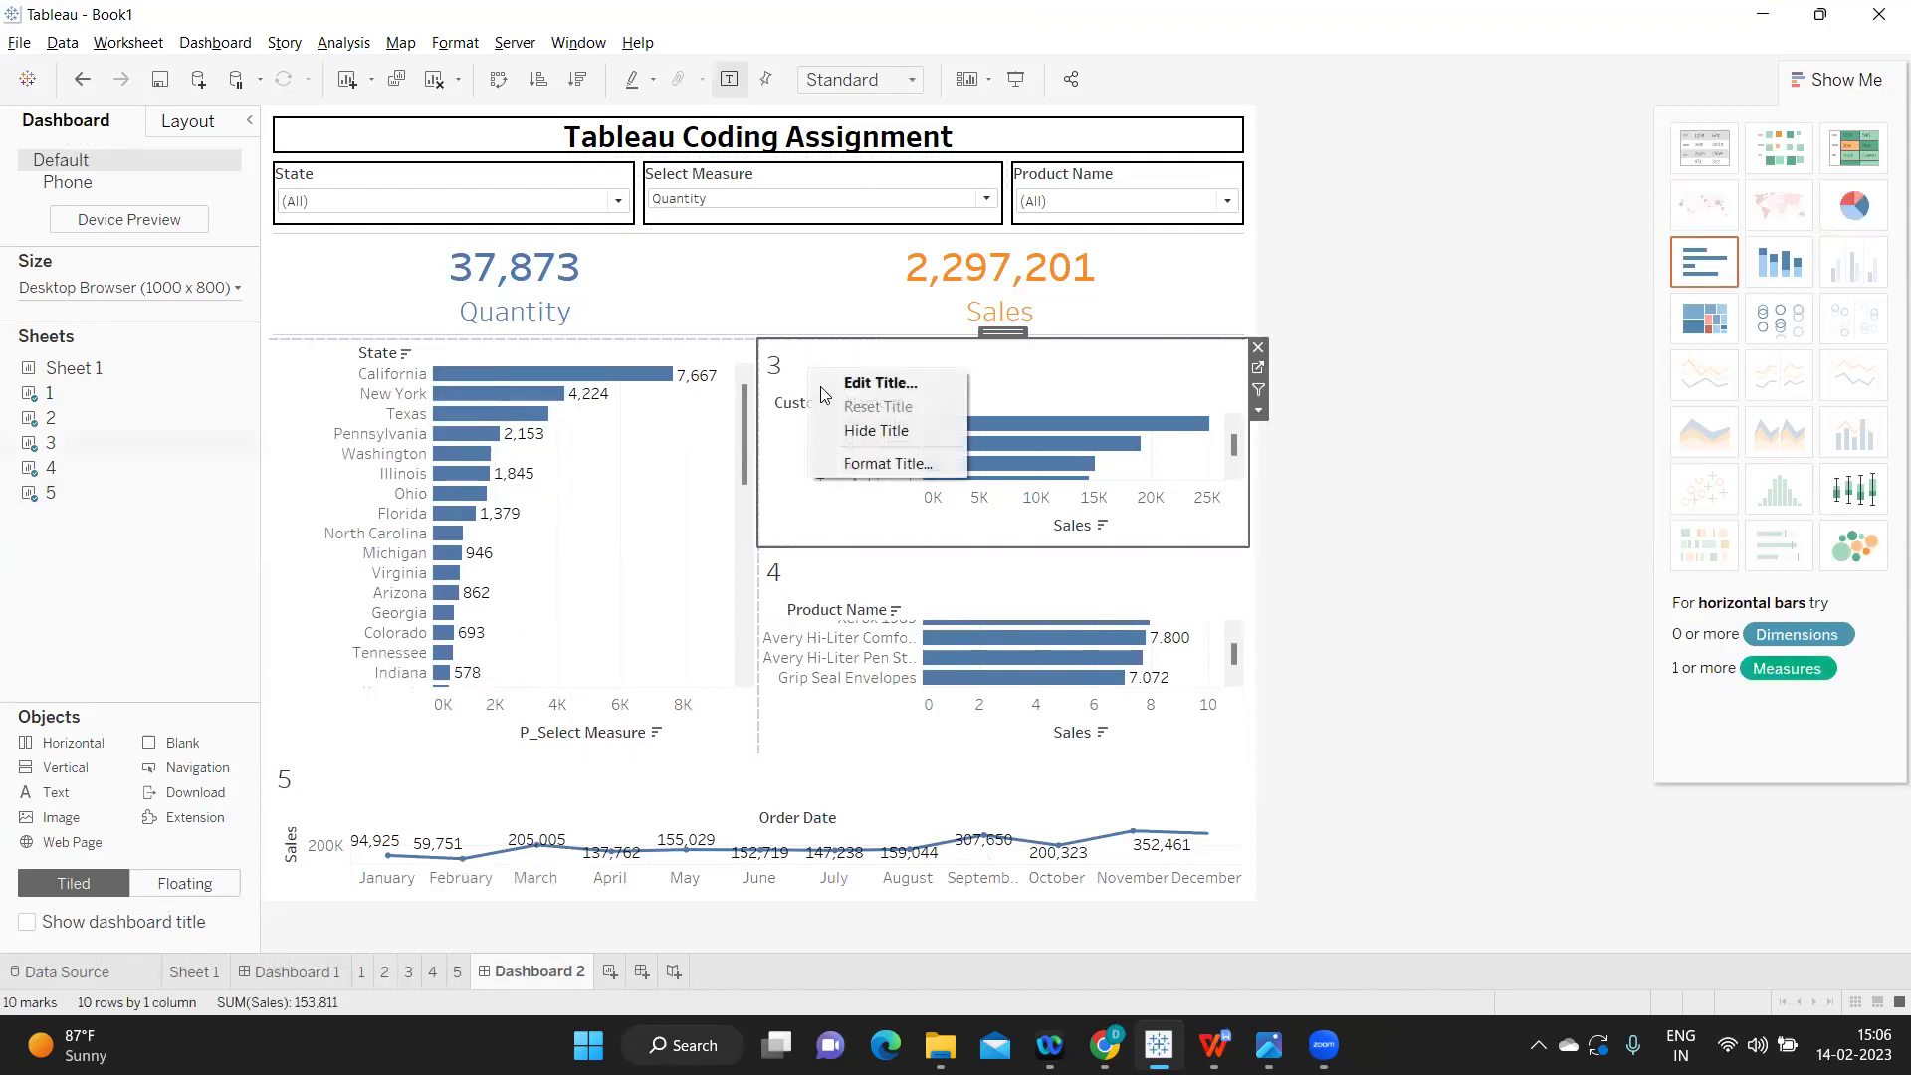
{"action": "left_click", "coordinate": [856, 430]}
{"action": "left_click", "coordinate": [797, 584]}
{"action": "right_click", "coordinate": [797, 585]}
{"action": "left_click", "coordinate": [839, 642]}
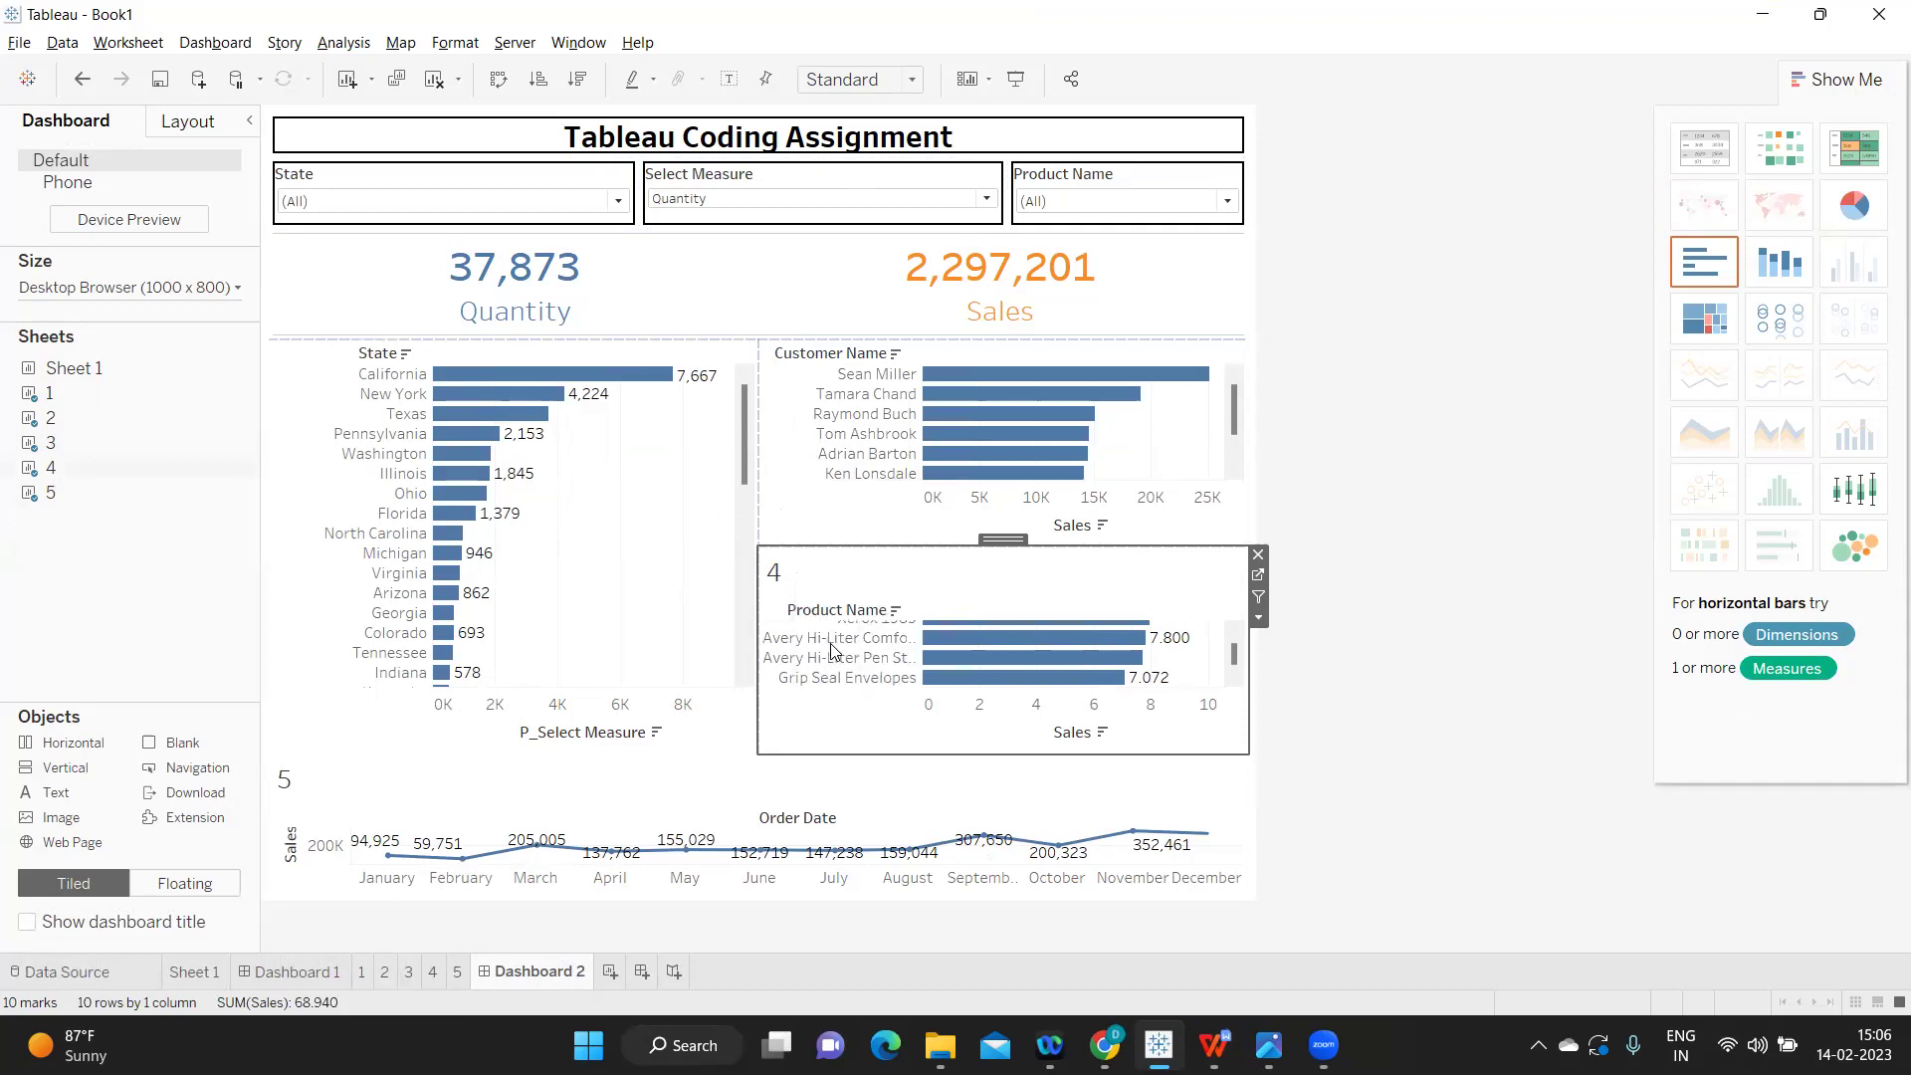
{"action": "right_click", "coordinate": [702, 811]}
{"action": "left_click", "coordinate": [560, 845]}
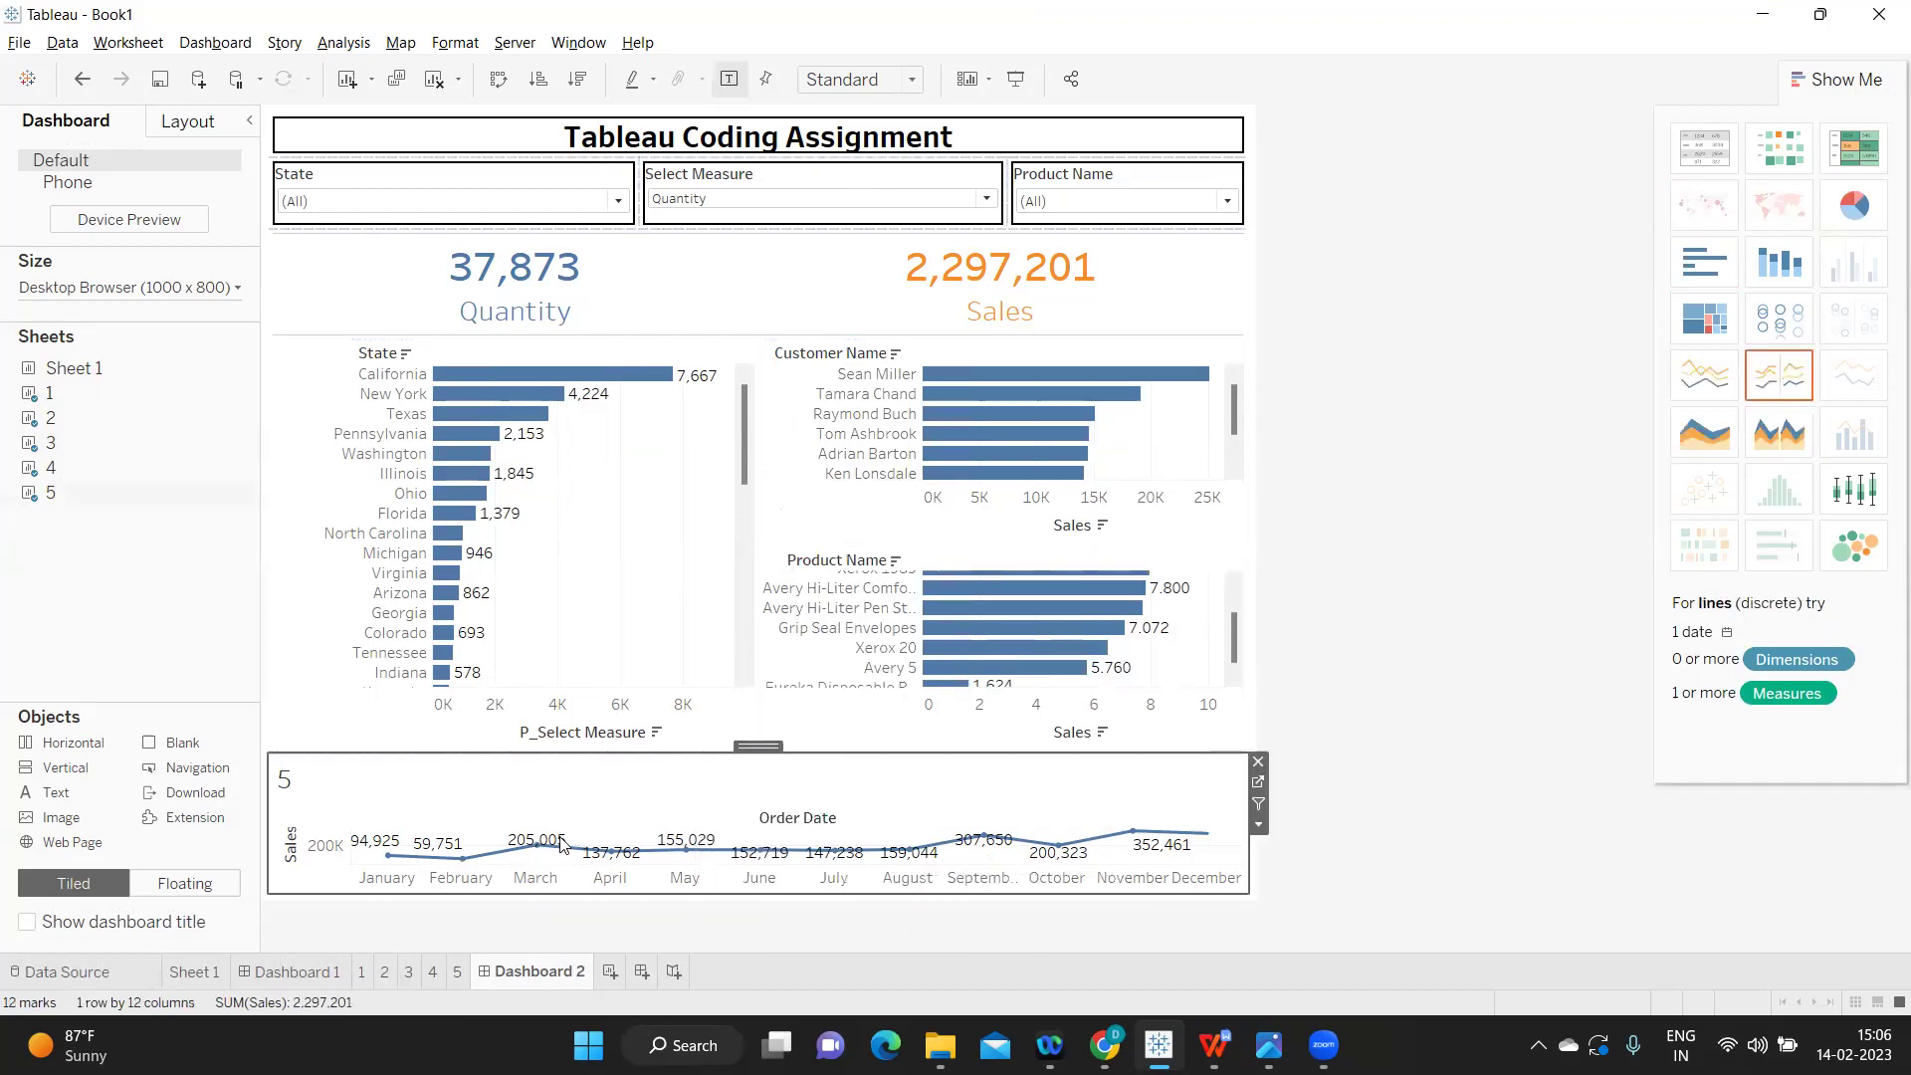
{"action": "left_click", "coordinate": [1344, 757]}
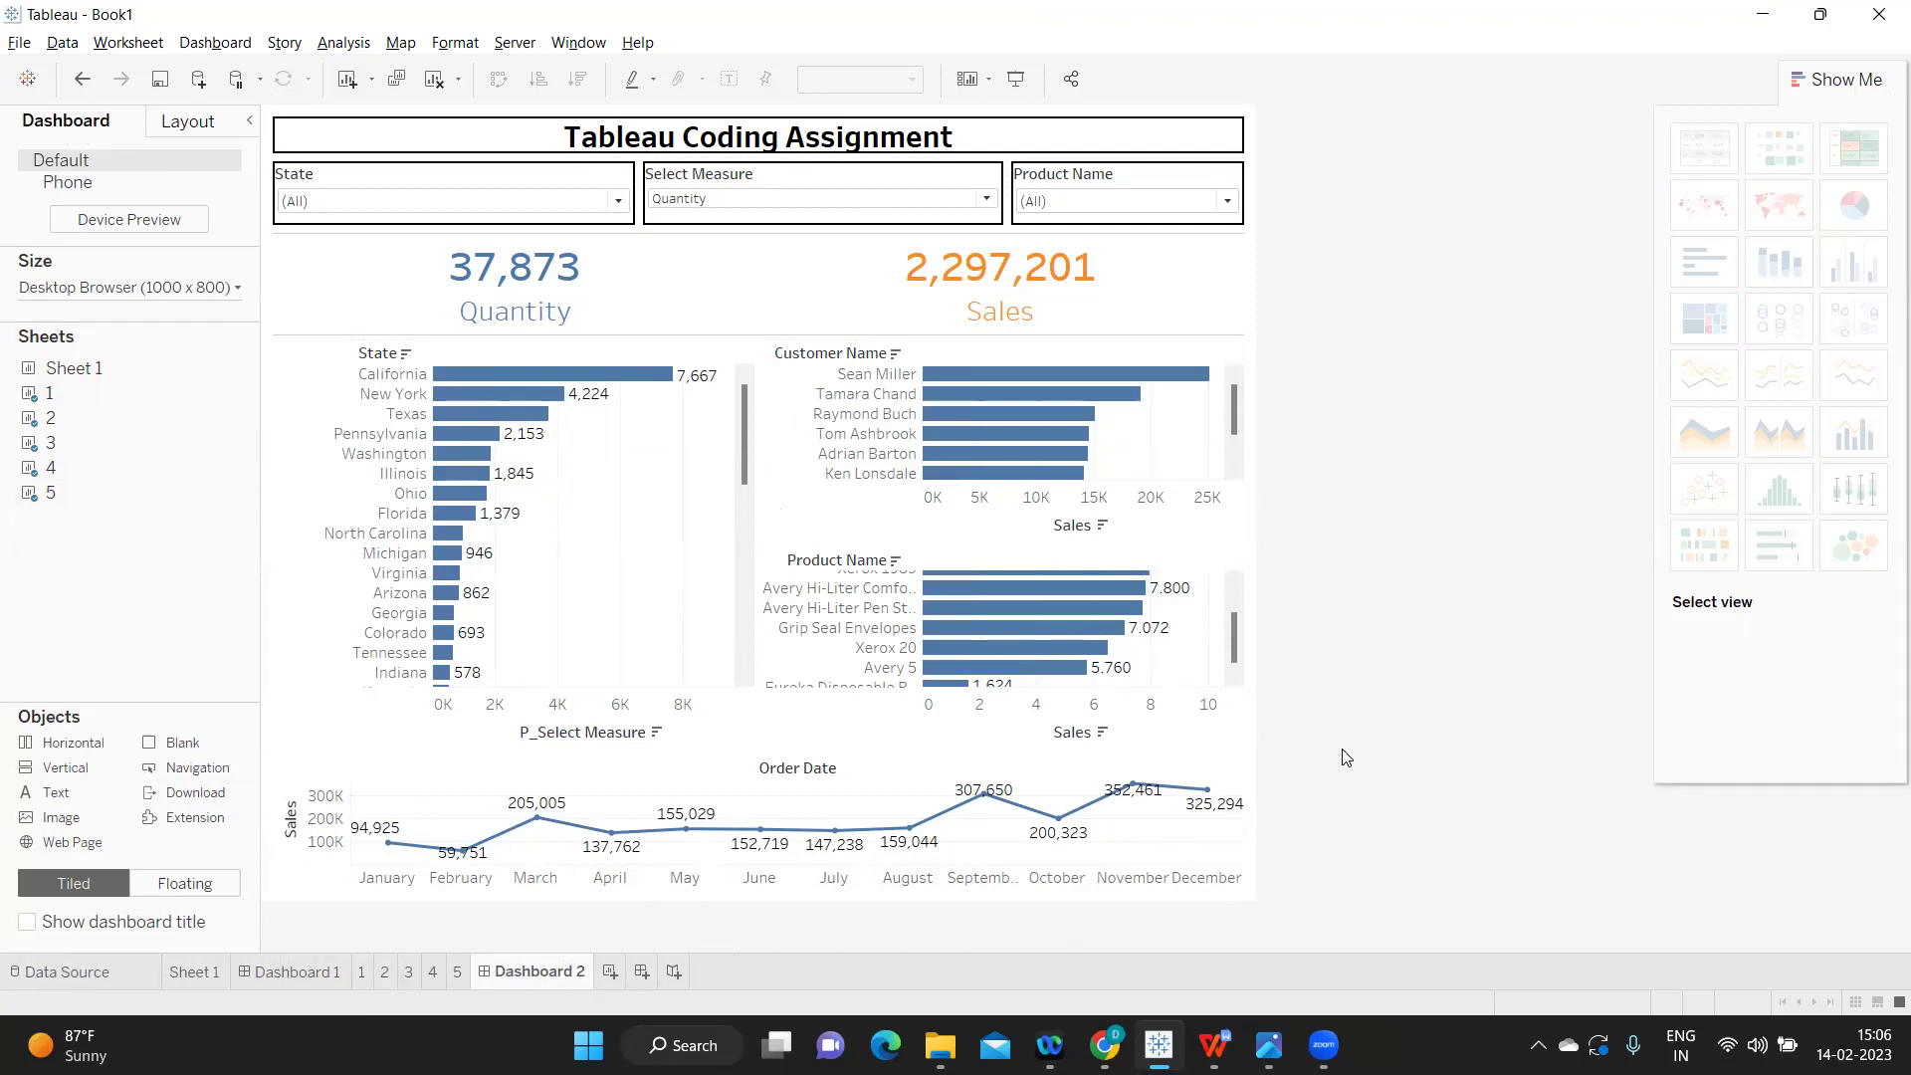
- Make the sheet 5 line chart floating, place it over the sheet 2 totals, and resize it to the full dashboard width
{"action": "left_click", "coordinate": [626, 781]}
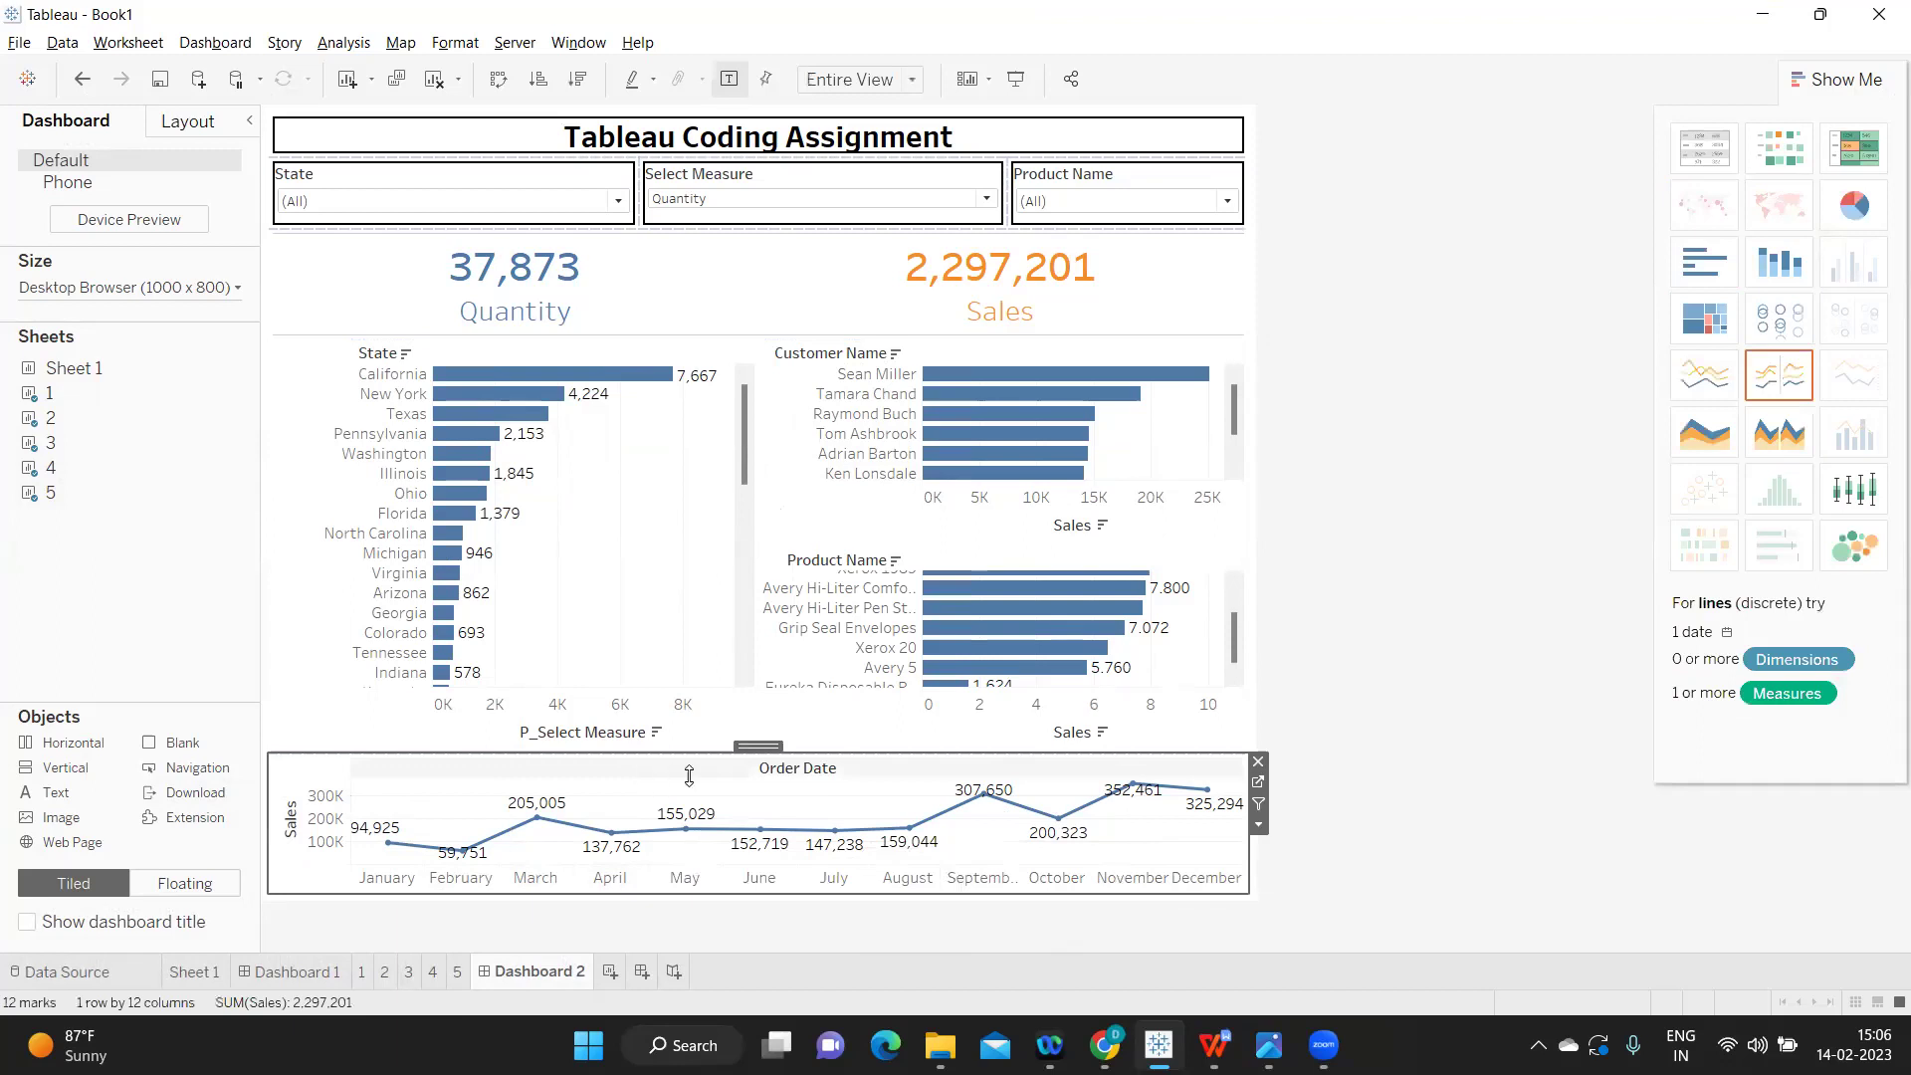
{"action": "left_click", "coordinate": [1258, 826]}
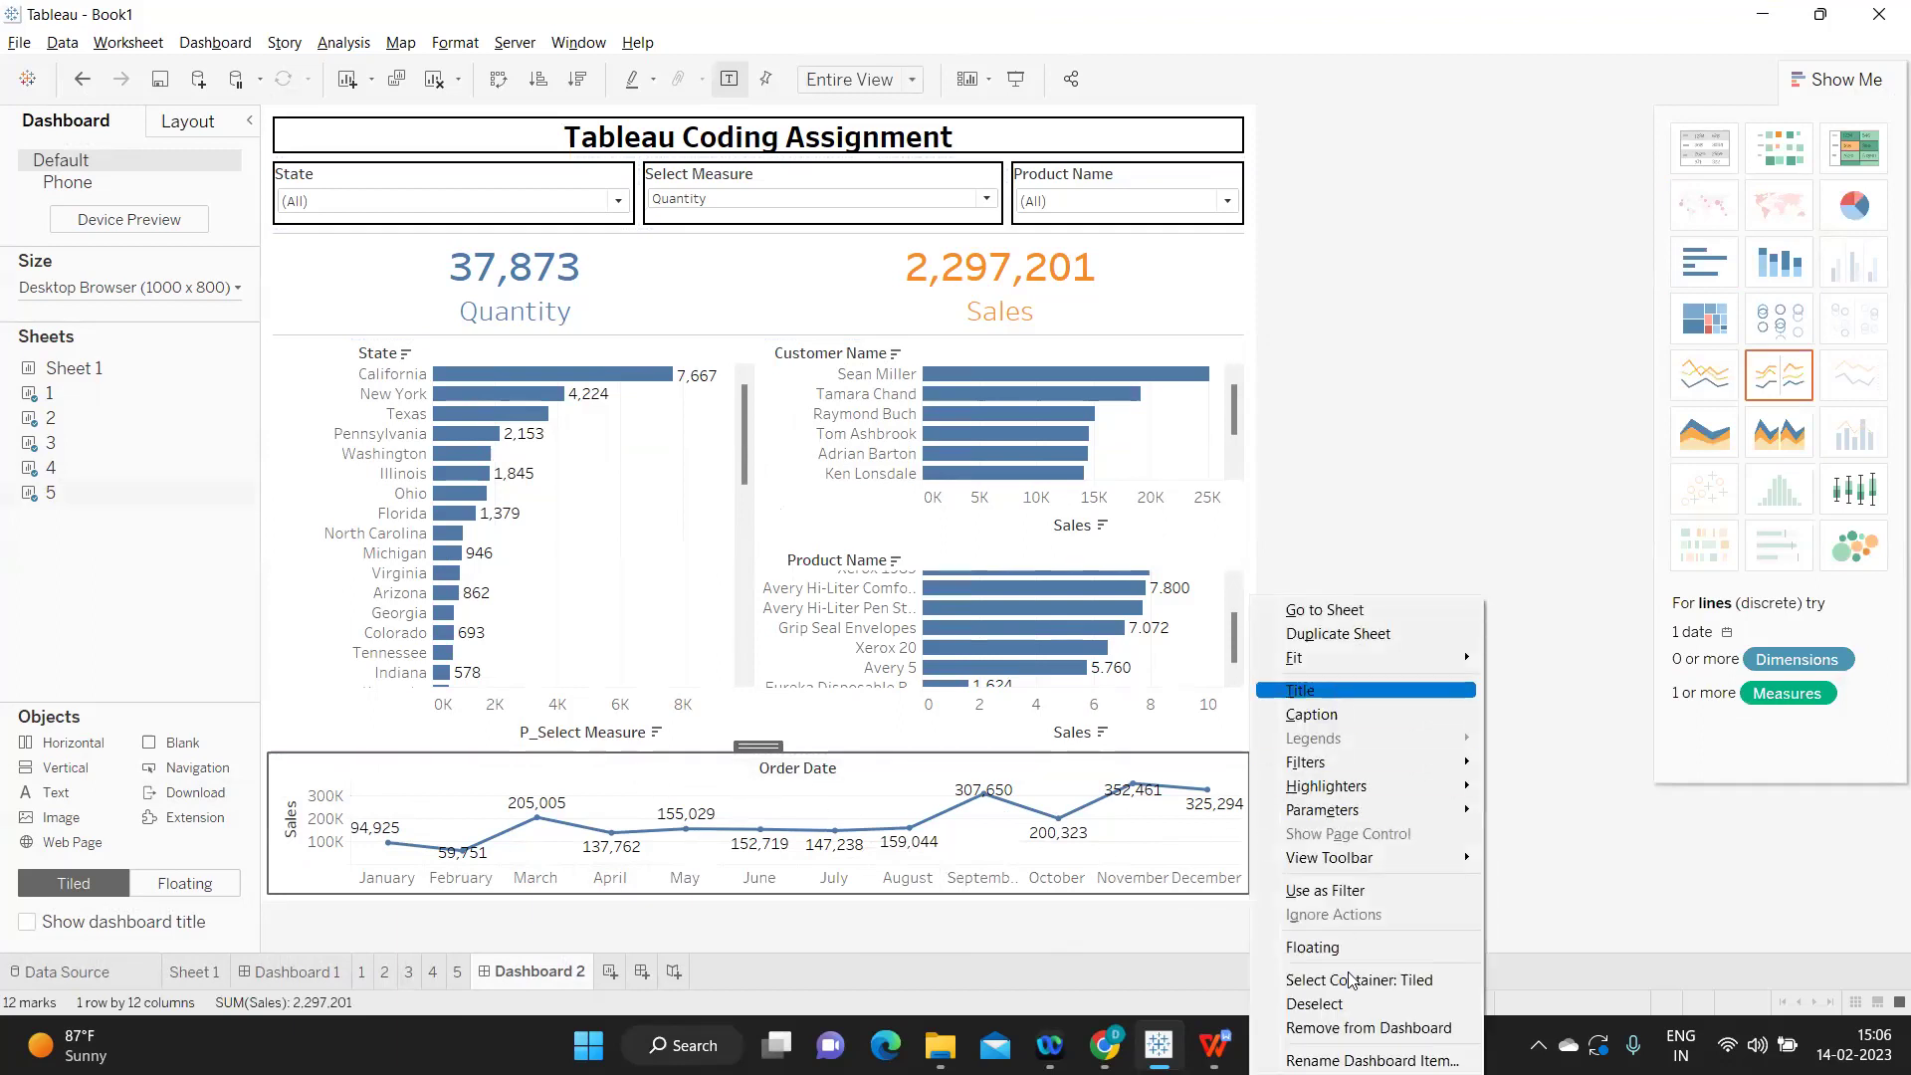
{"action": "left_click", "coordinate": [1311, 947]}
{"action": "left_click_drag", "start_coordinate": [425, 742], "coordinate": [435, 226]}
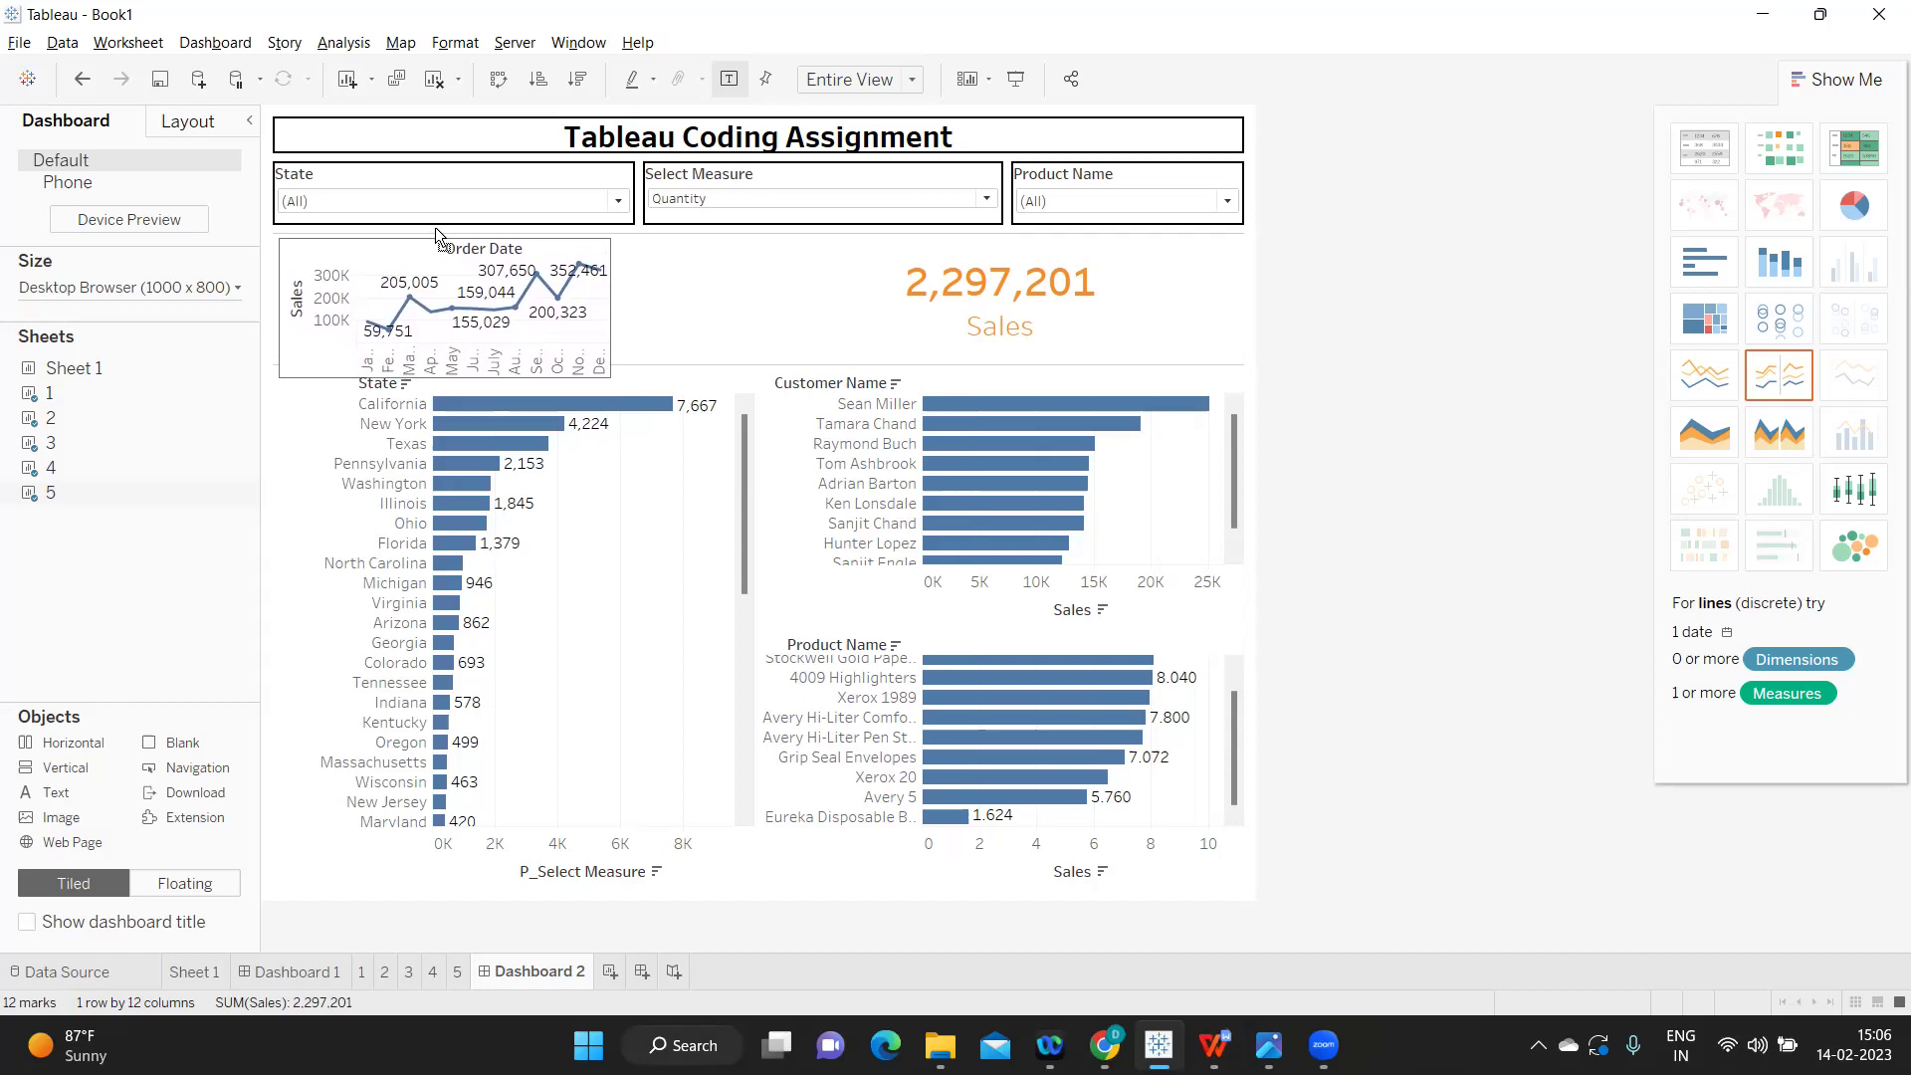
{"action": "left_click_drag", "start_coordinate": [610, 326], "coordinate": [1240, 303]}
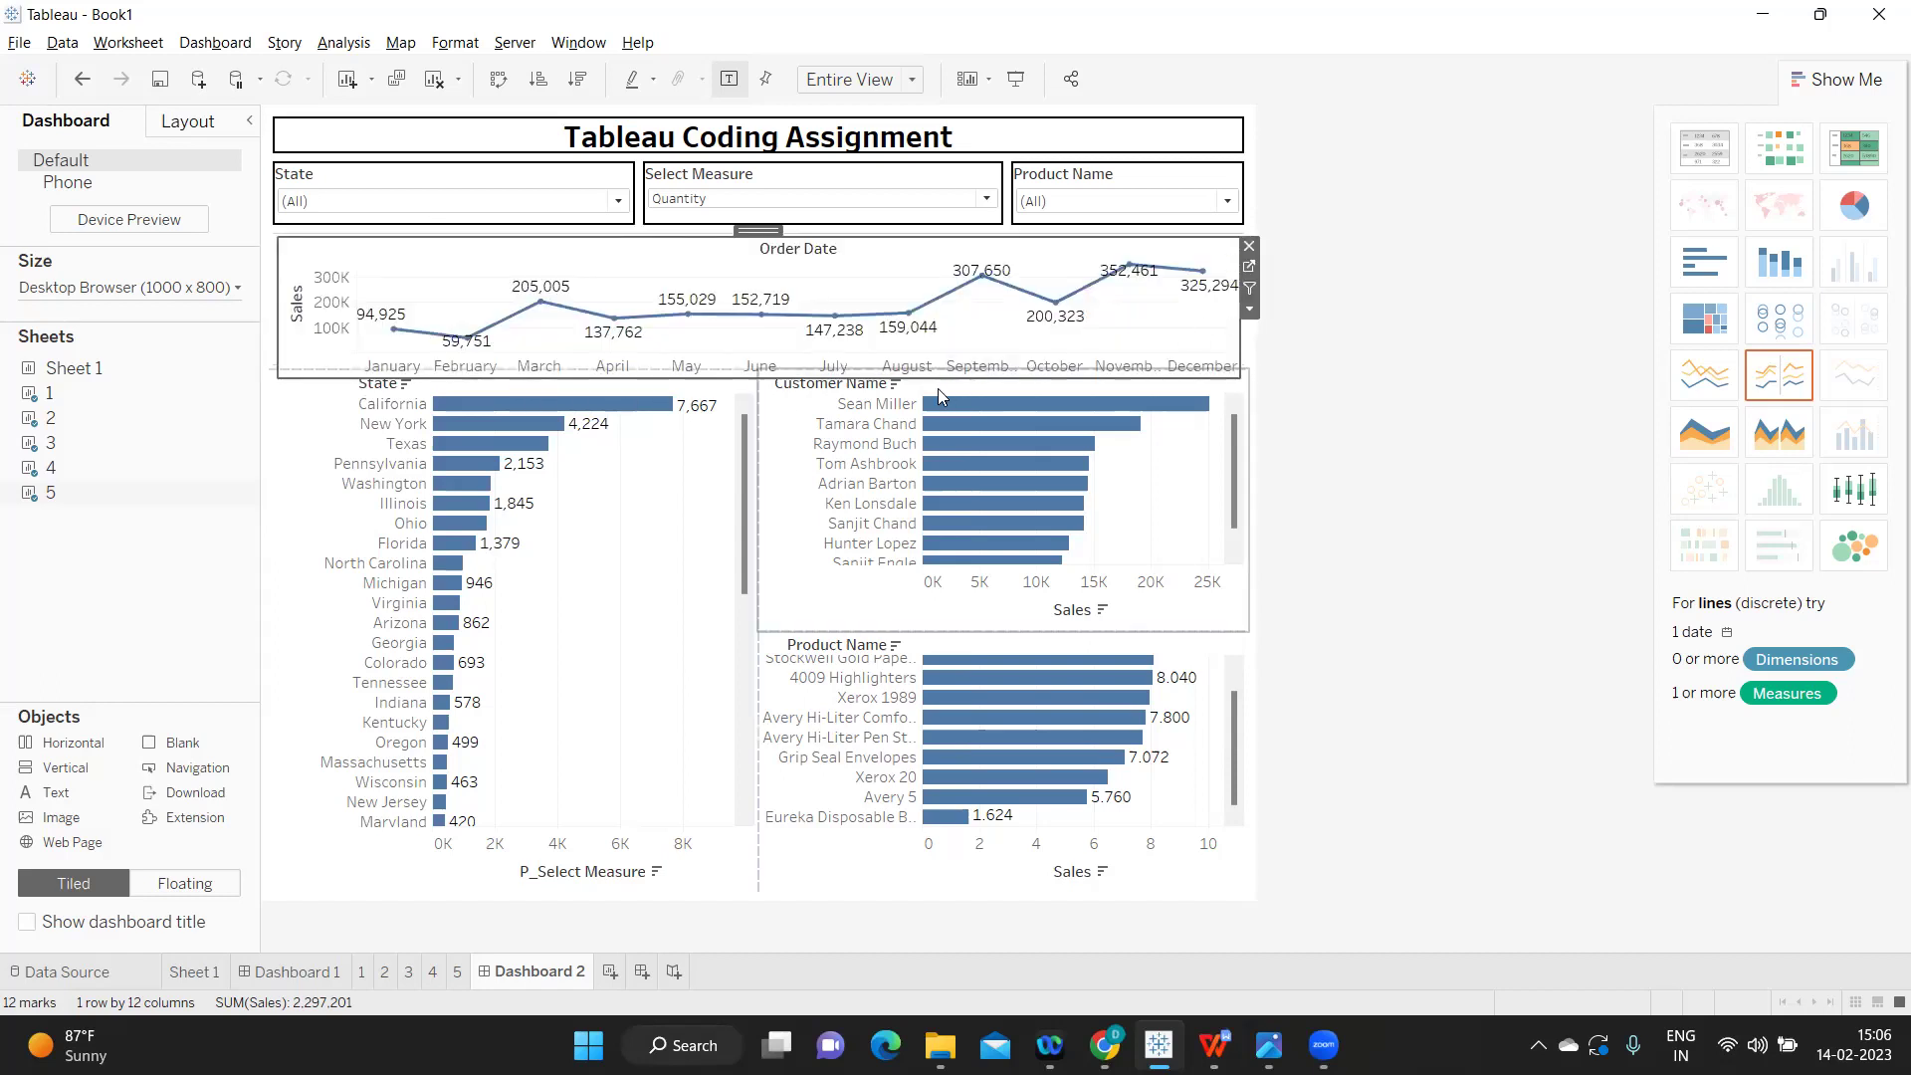
{"action": "left_click_drag", "start_coordinate": [733, 377], "coordinate": [732, 359]}
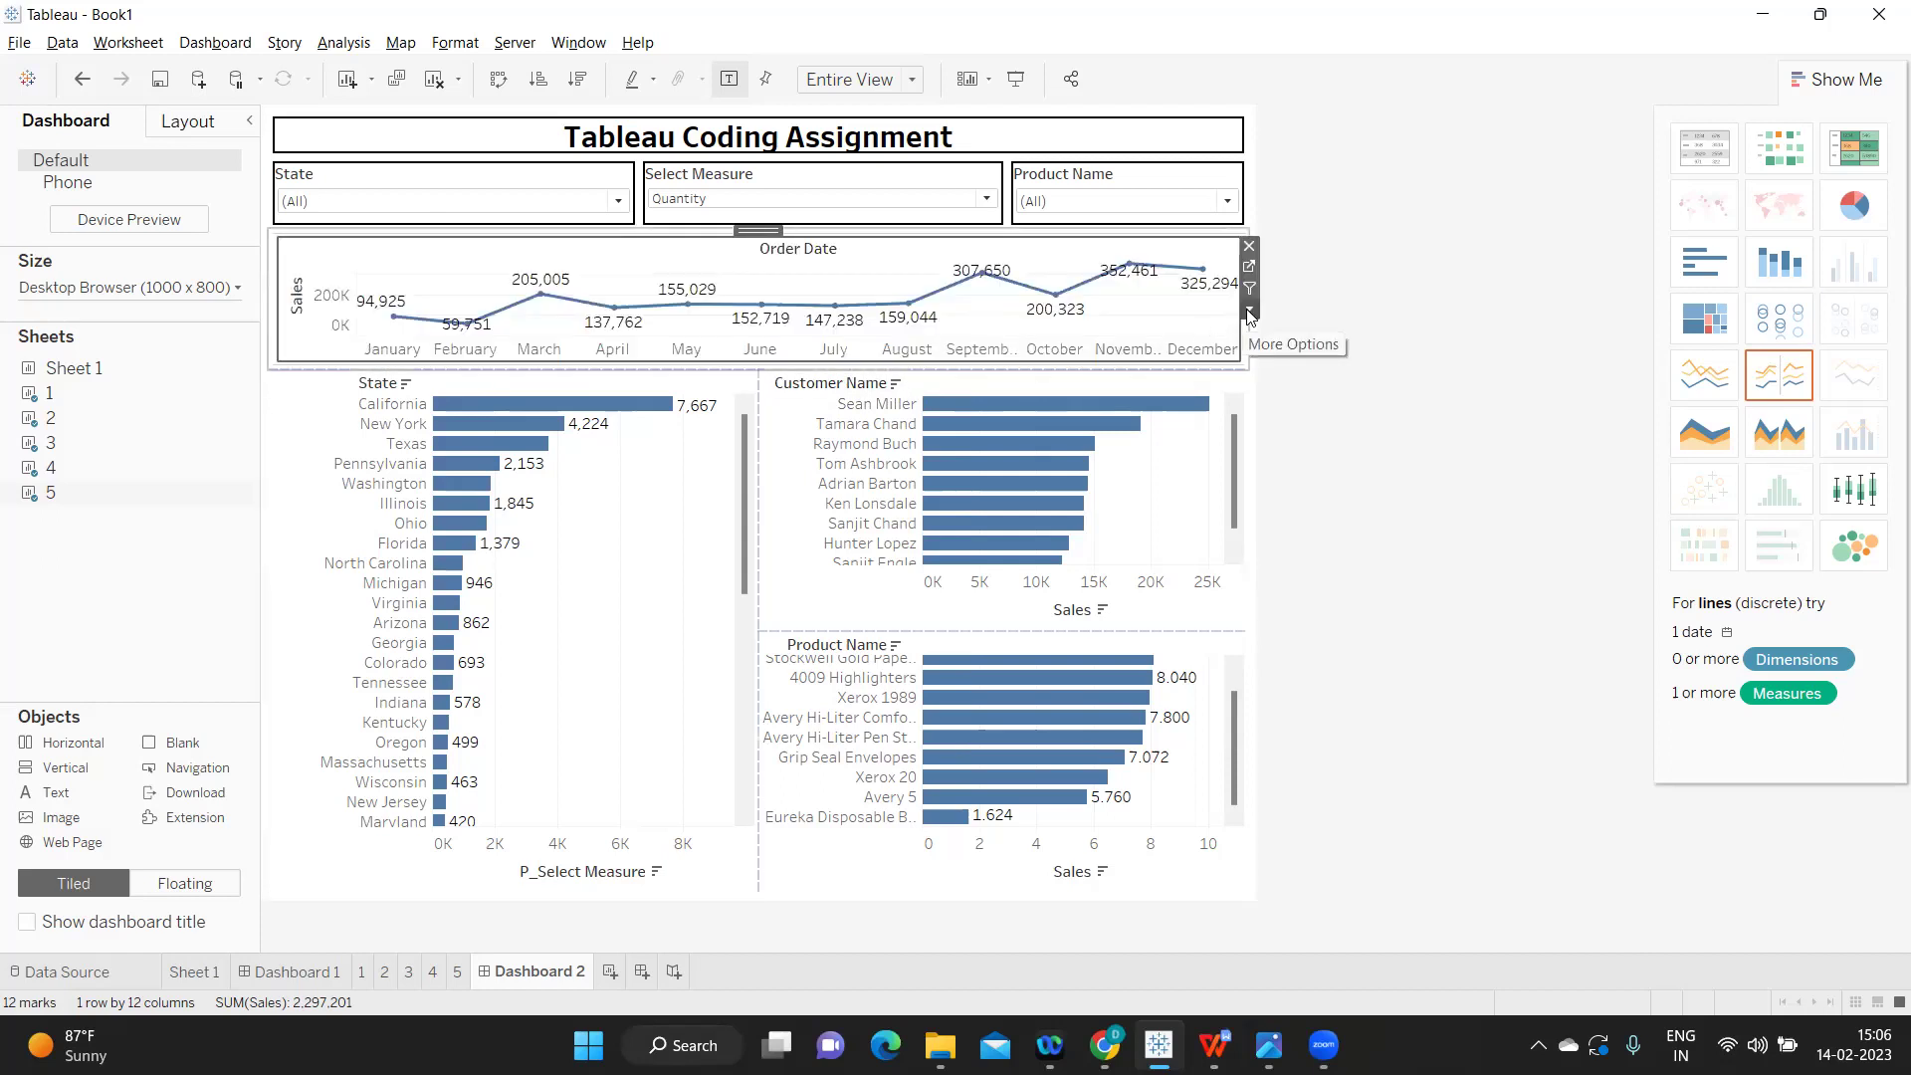
- Open sheet 5, set its worksheet shading to None, and return to Dashboard 2
{"action": "left_click", "coordinate": [1254, 271]}
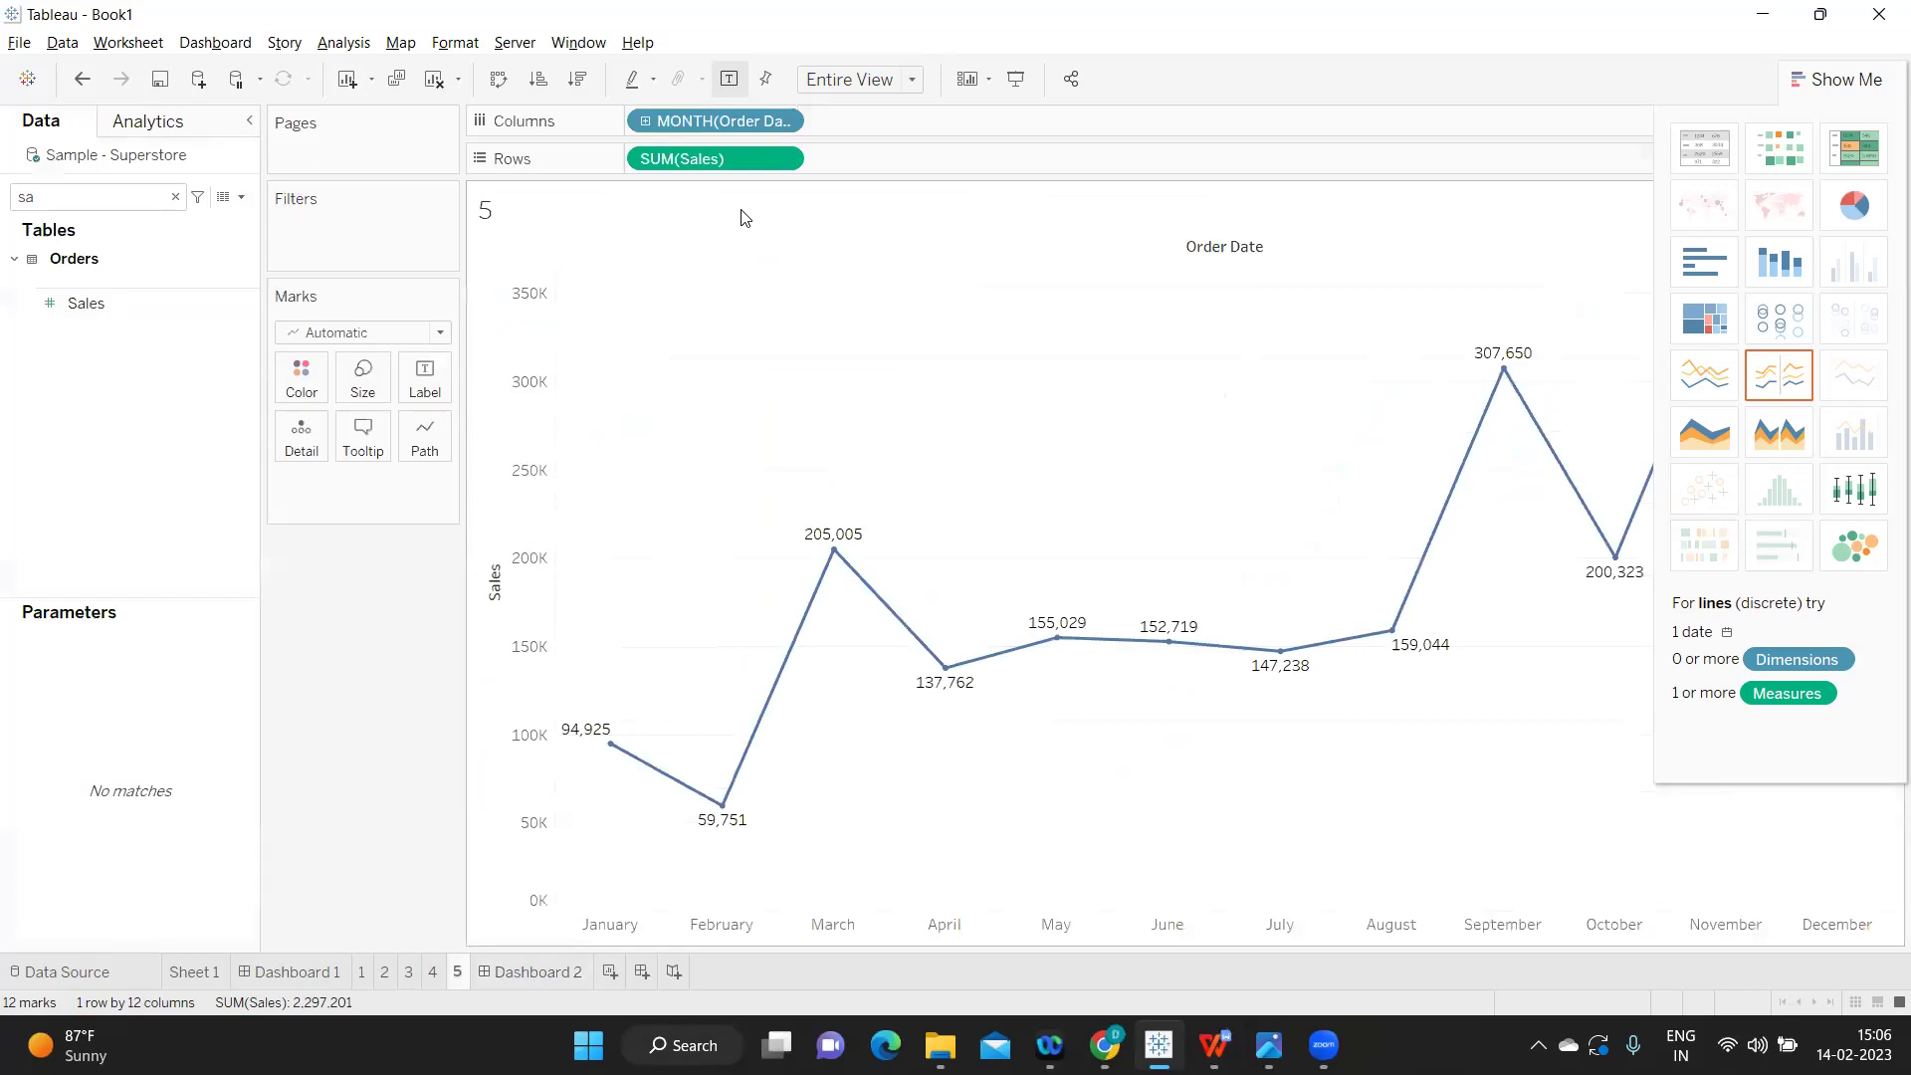
{"action": "left_click", "coordinate": [453, 45]}
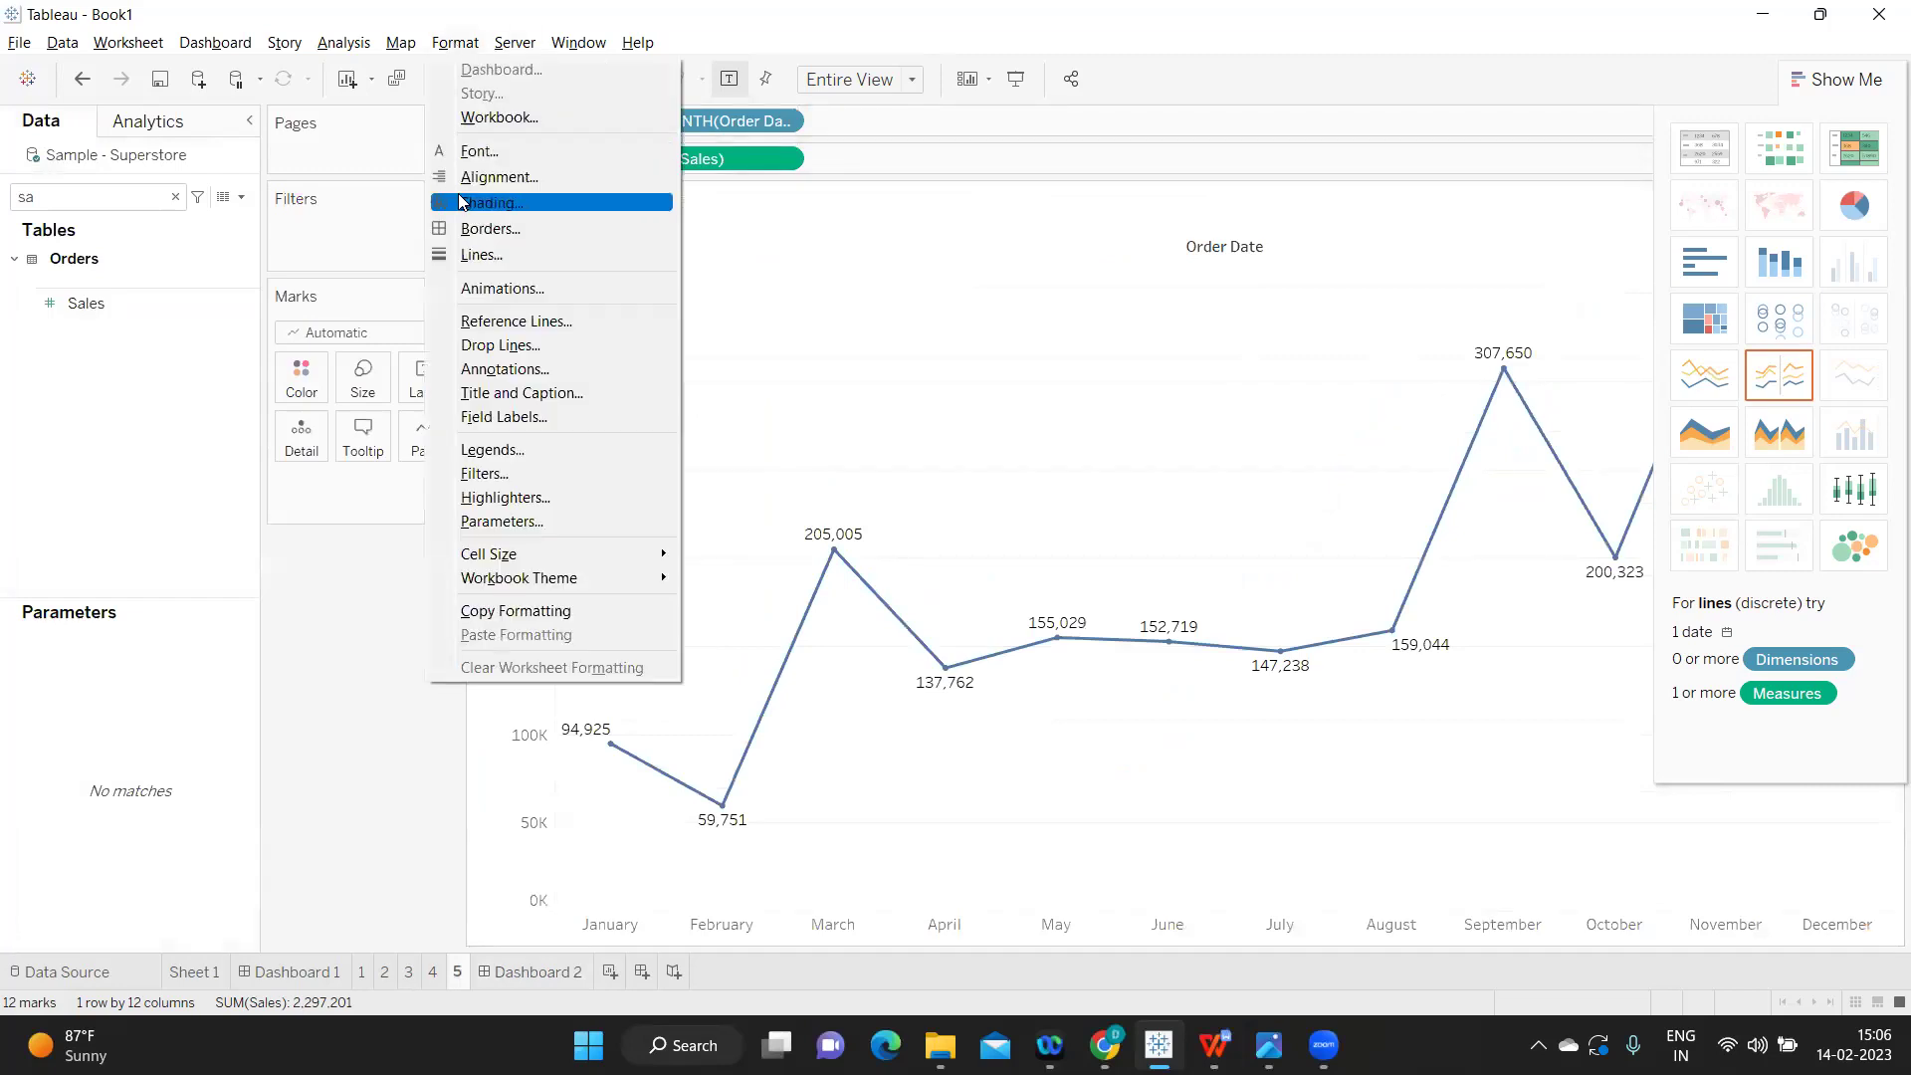
{"action": "left_click", "coordinate": [463, 202]}
{"action": "left_click", "coordinate": [204, 275]}
{"action": "left_click", "coordinate": [205, 300]}
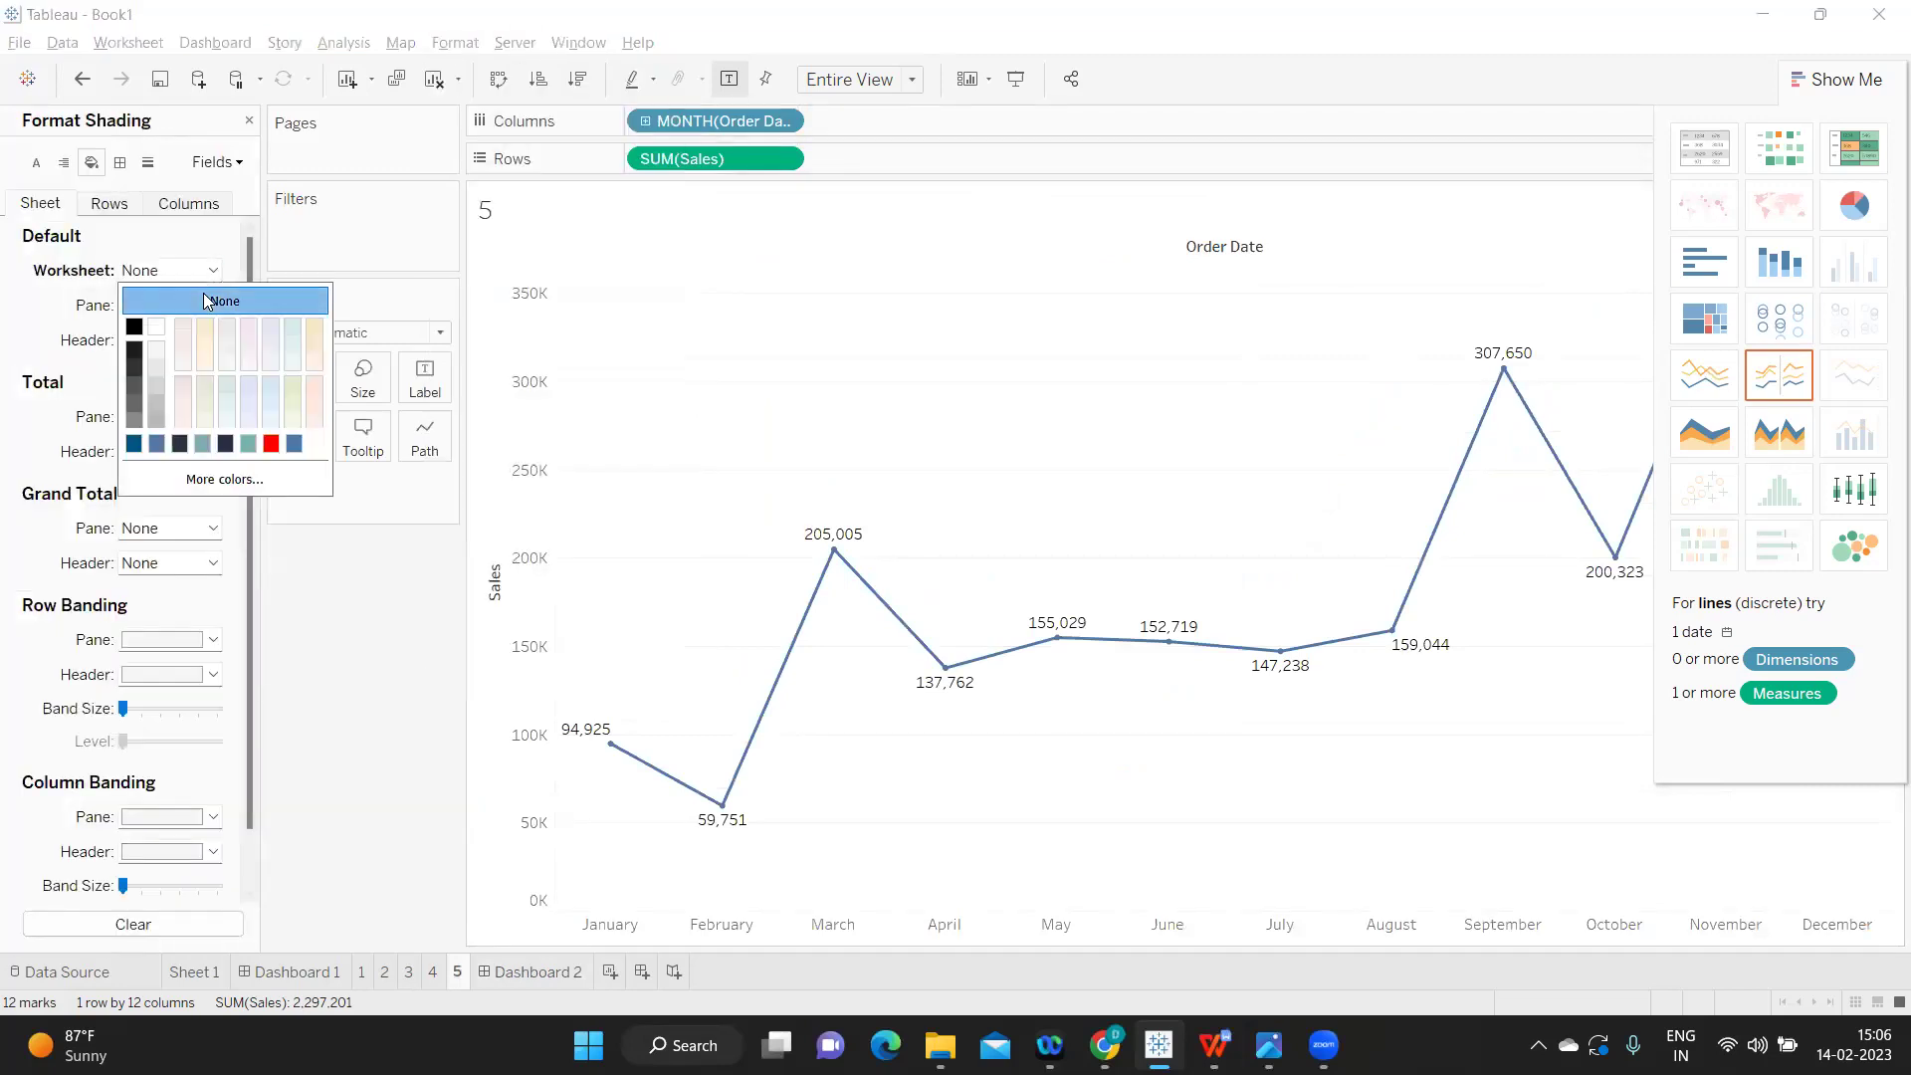
{"action": "left_click", "coordinate": [338, 672]}
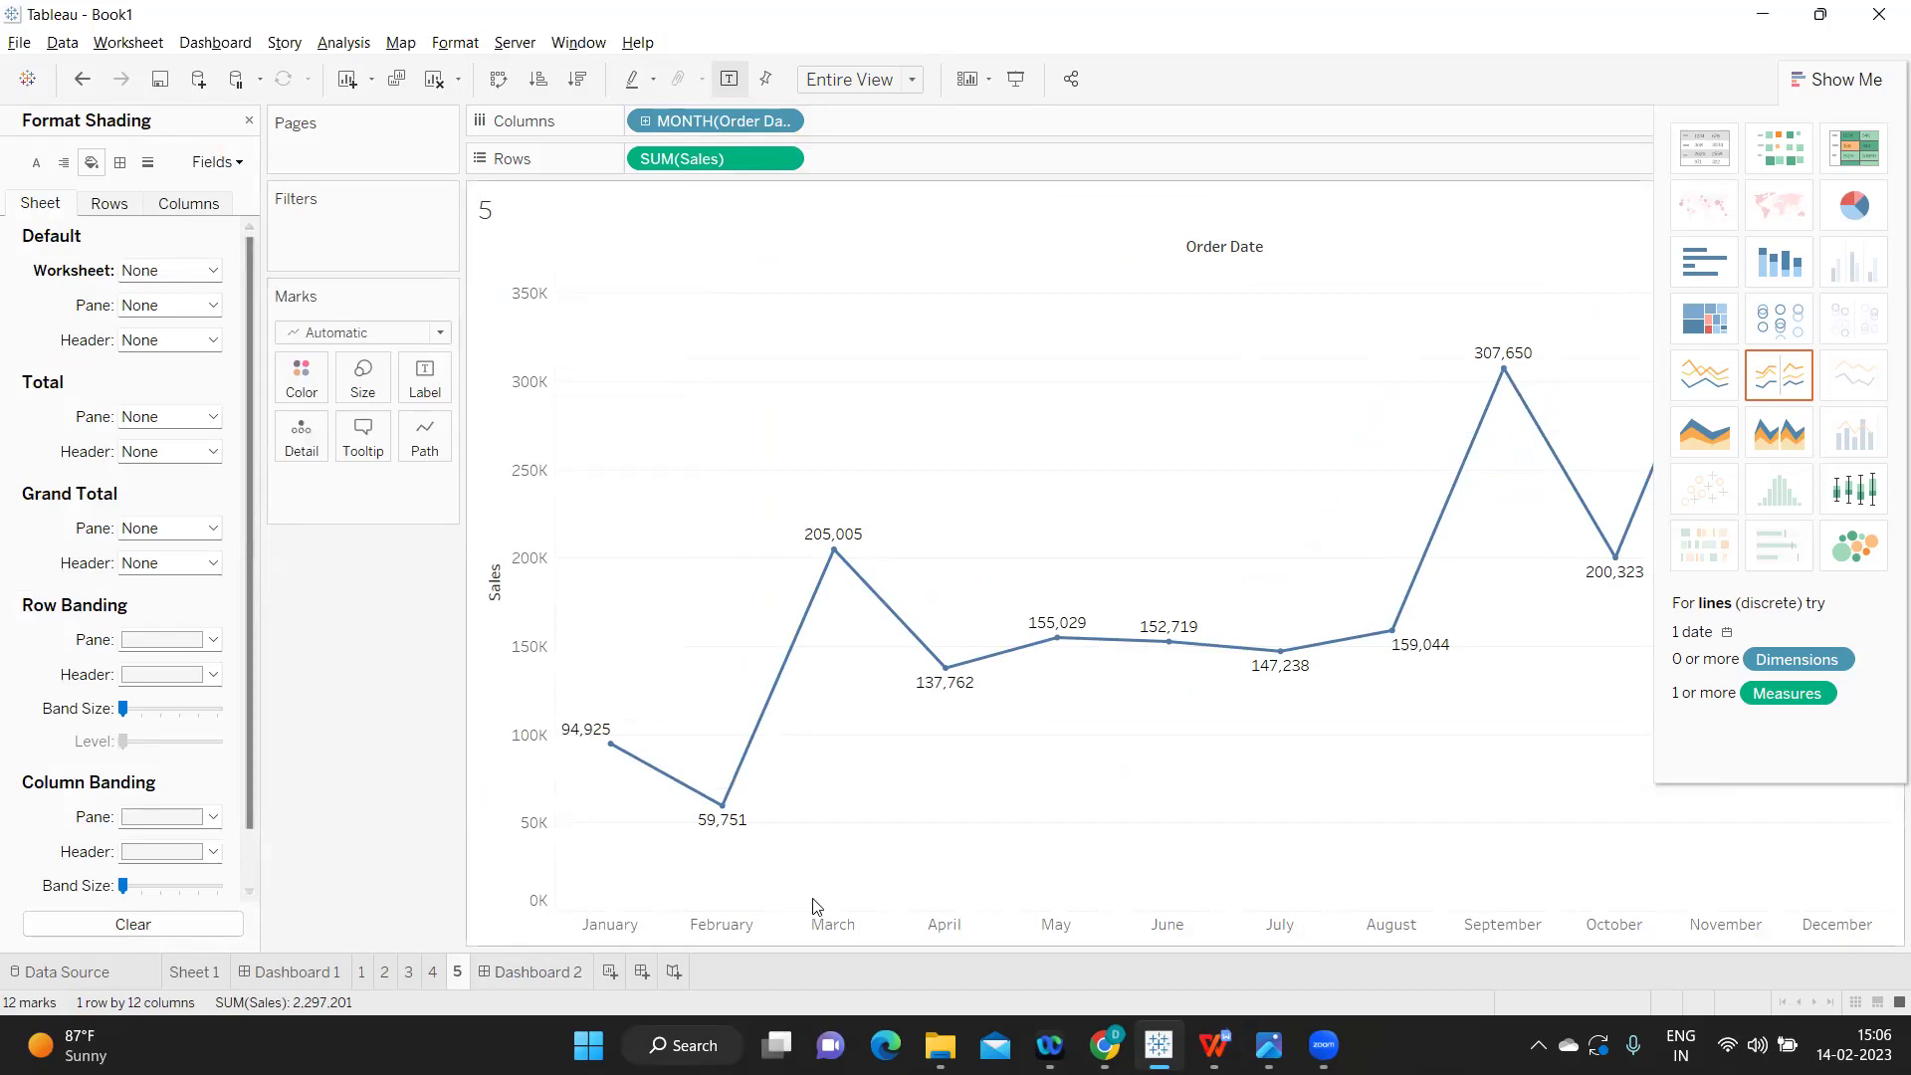
{"action": "left_click", "coordinate": [562, 973]}
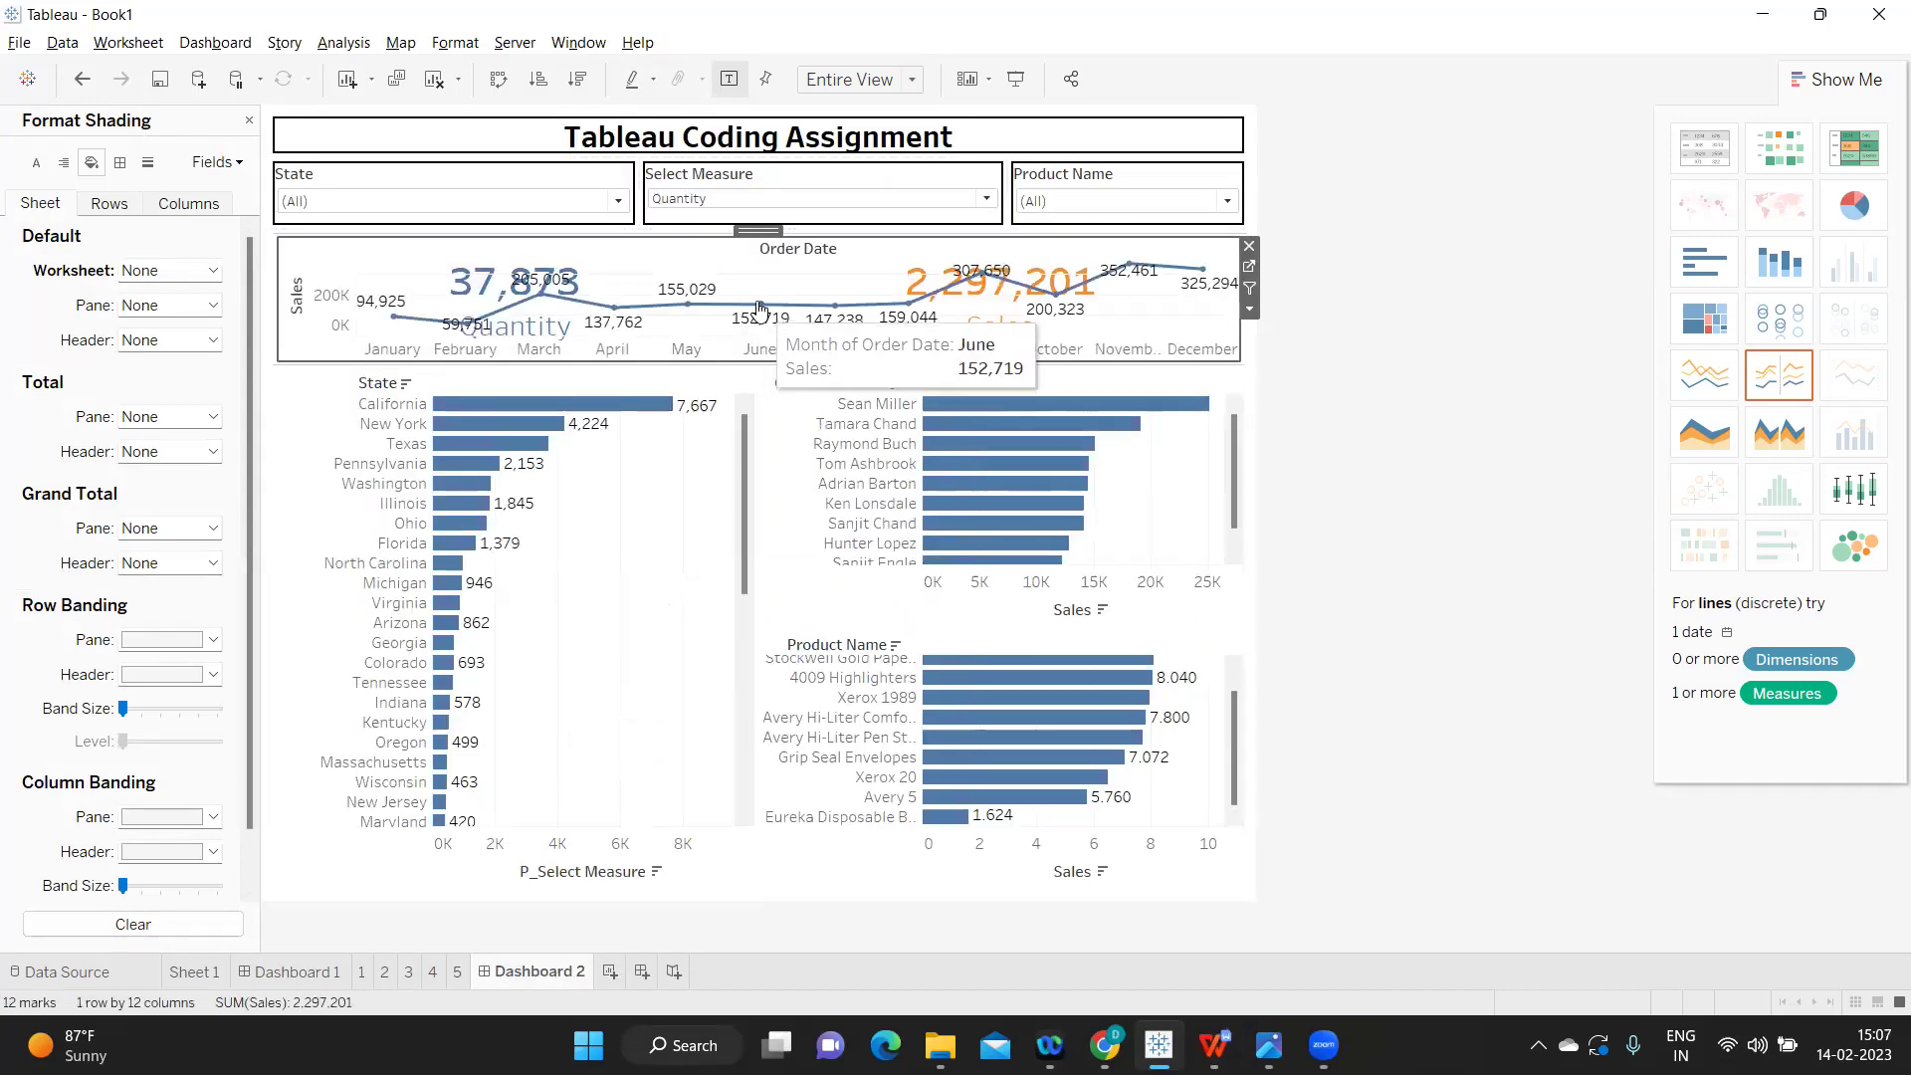
- Move the floating sheet 5 line chart down from the totals toward the bar charts
{"action": "mouse_move", "coordinate": [789, 340]}
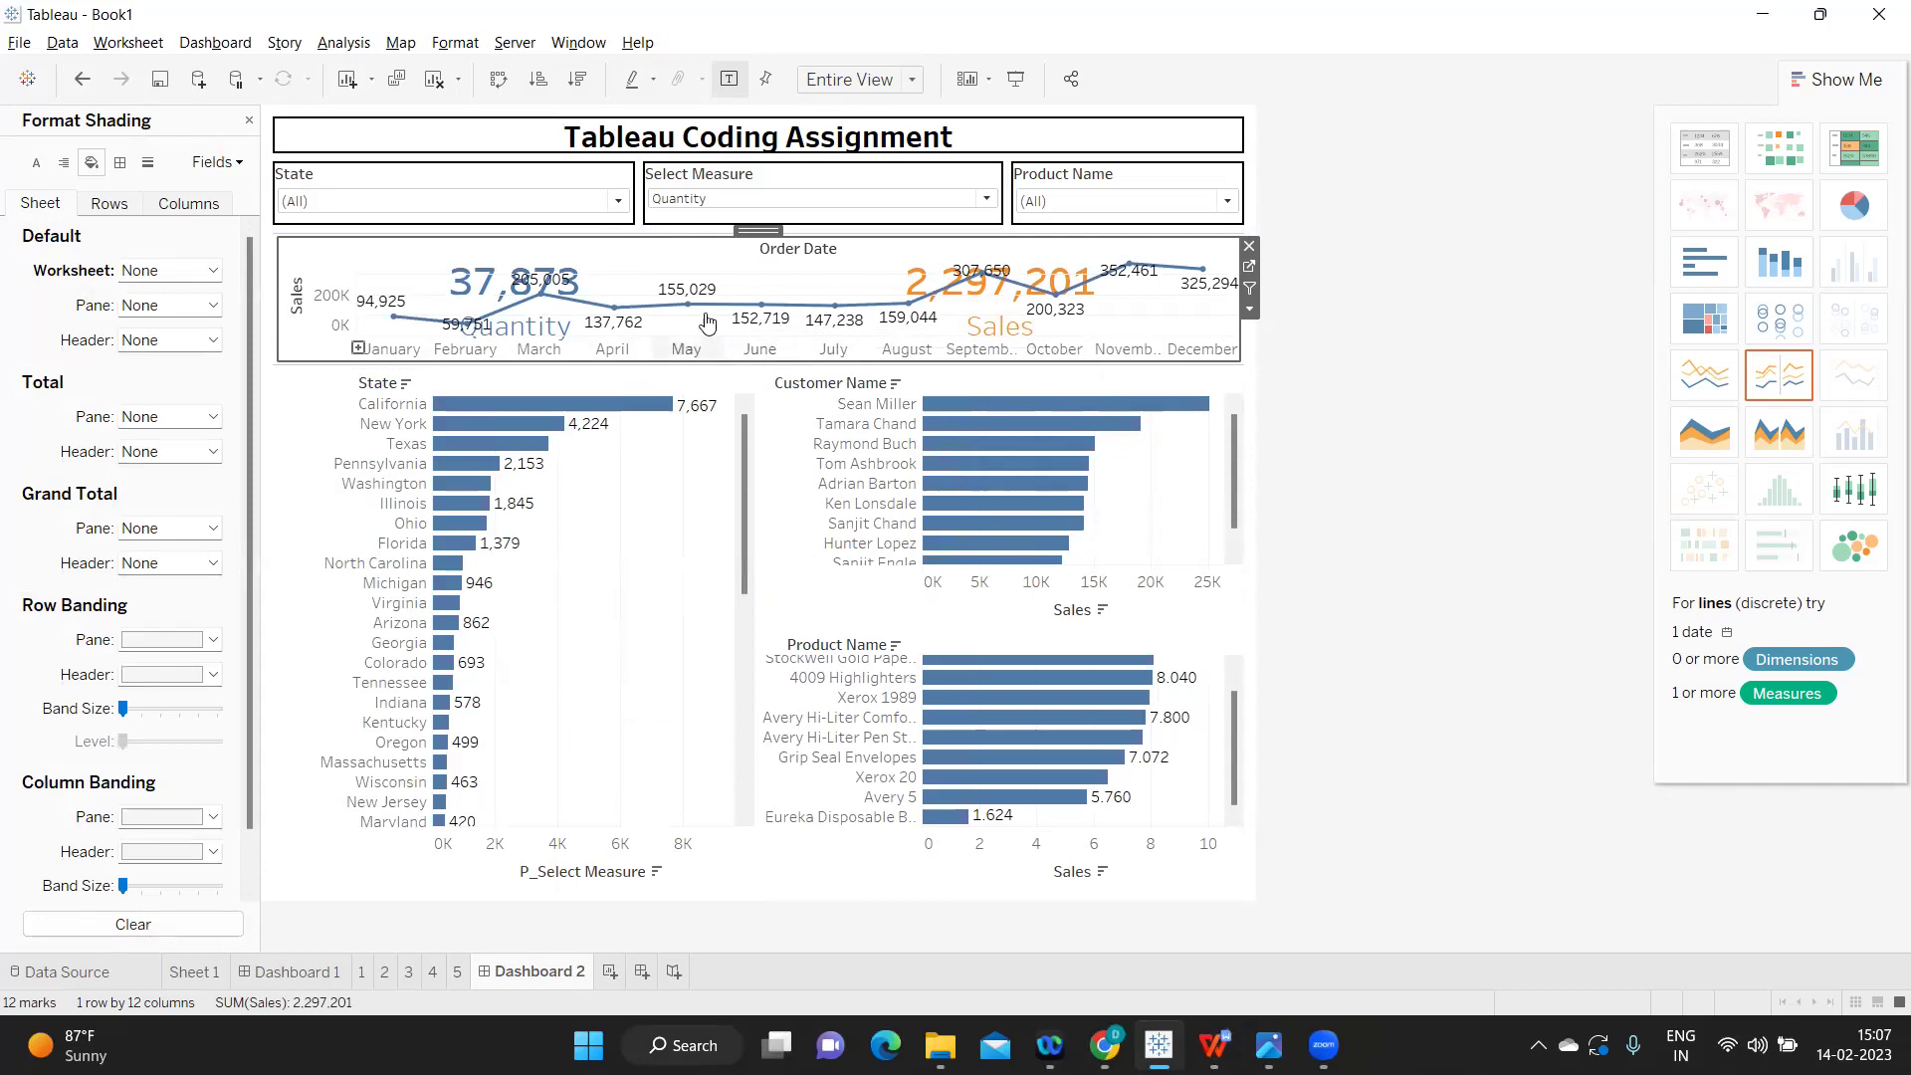
{"action": "mouse_move", "coordinate": [750, 308]}
{"action": "left_click_drag", "start_coordinate": [759, 231], "coordinate": [787, 397]}
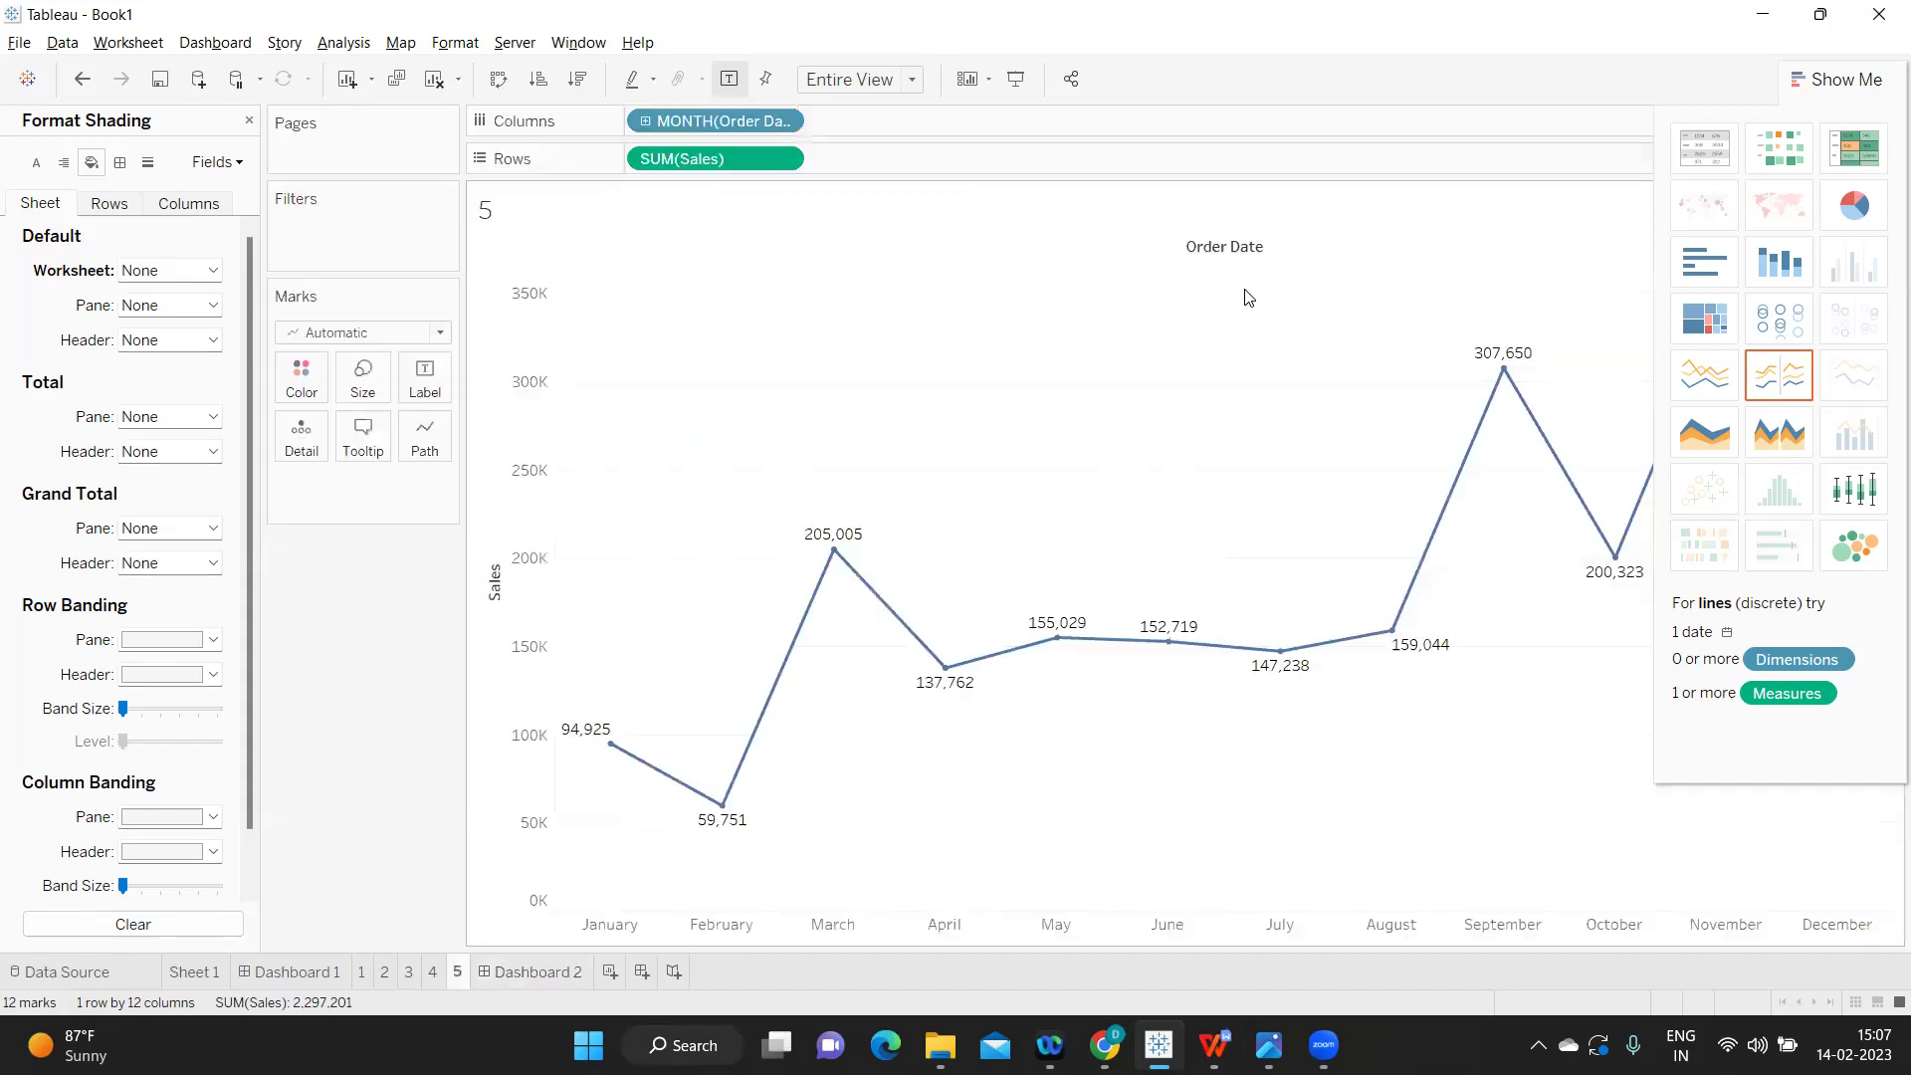
- Turn off the mark labels on the sheet 5 line chart and return to Dashboard 2
{"action": "left_click", "coordinate": [1249, 296]}
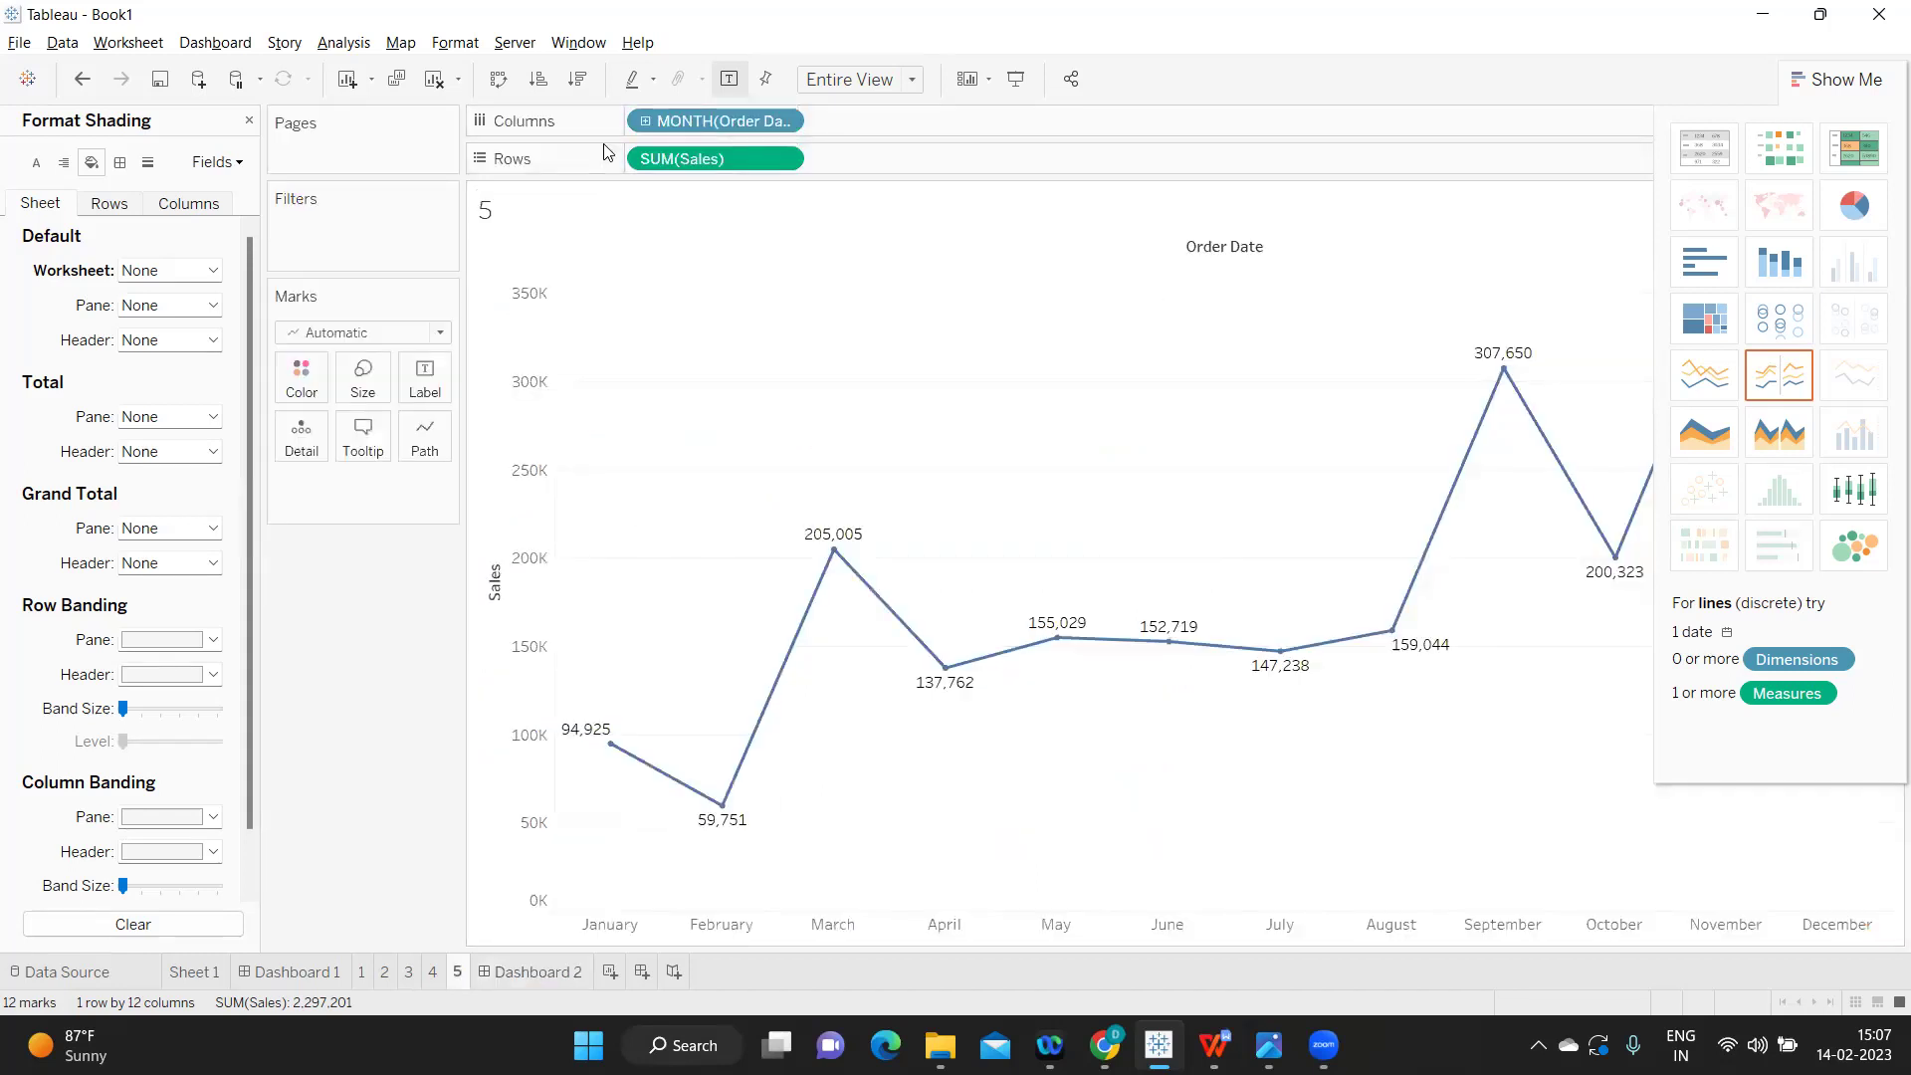
{"action": "left_click", "coordinate": [729, 78]}
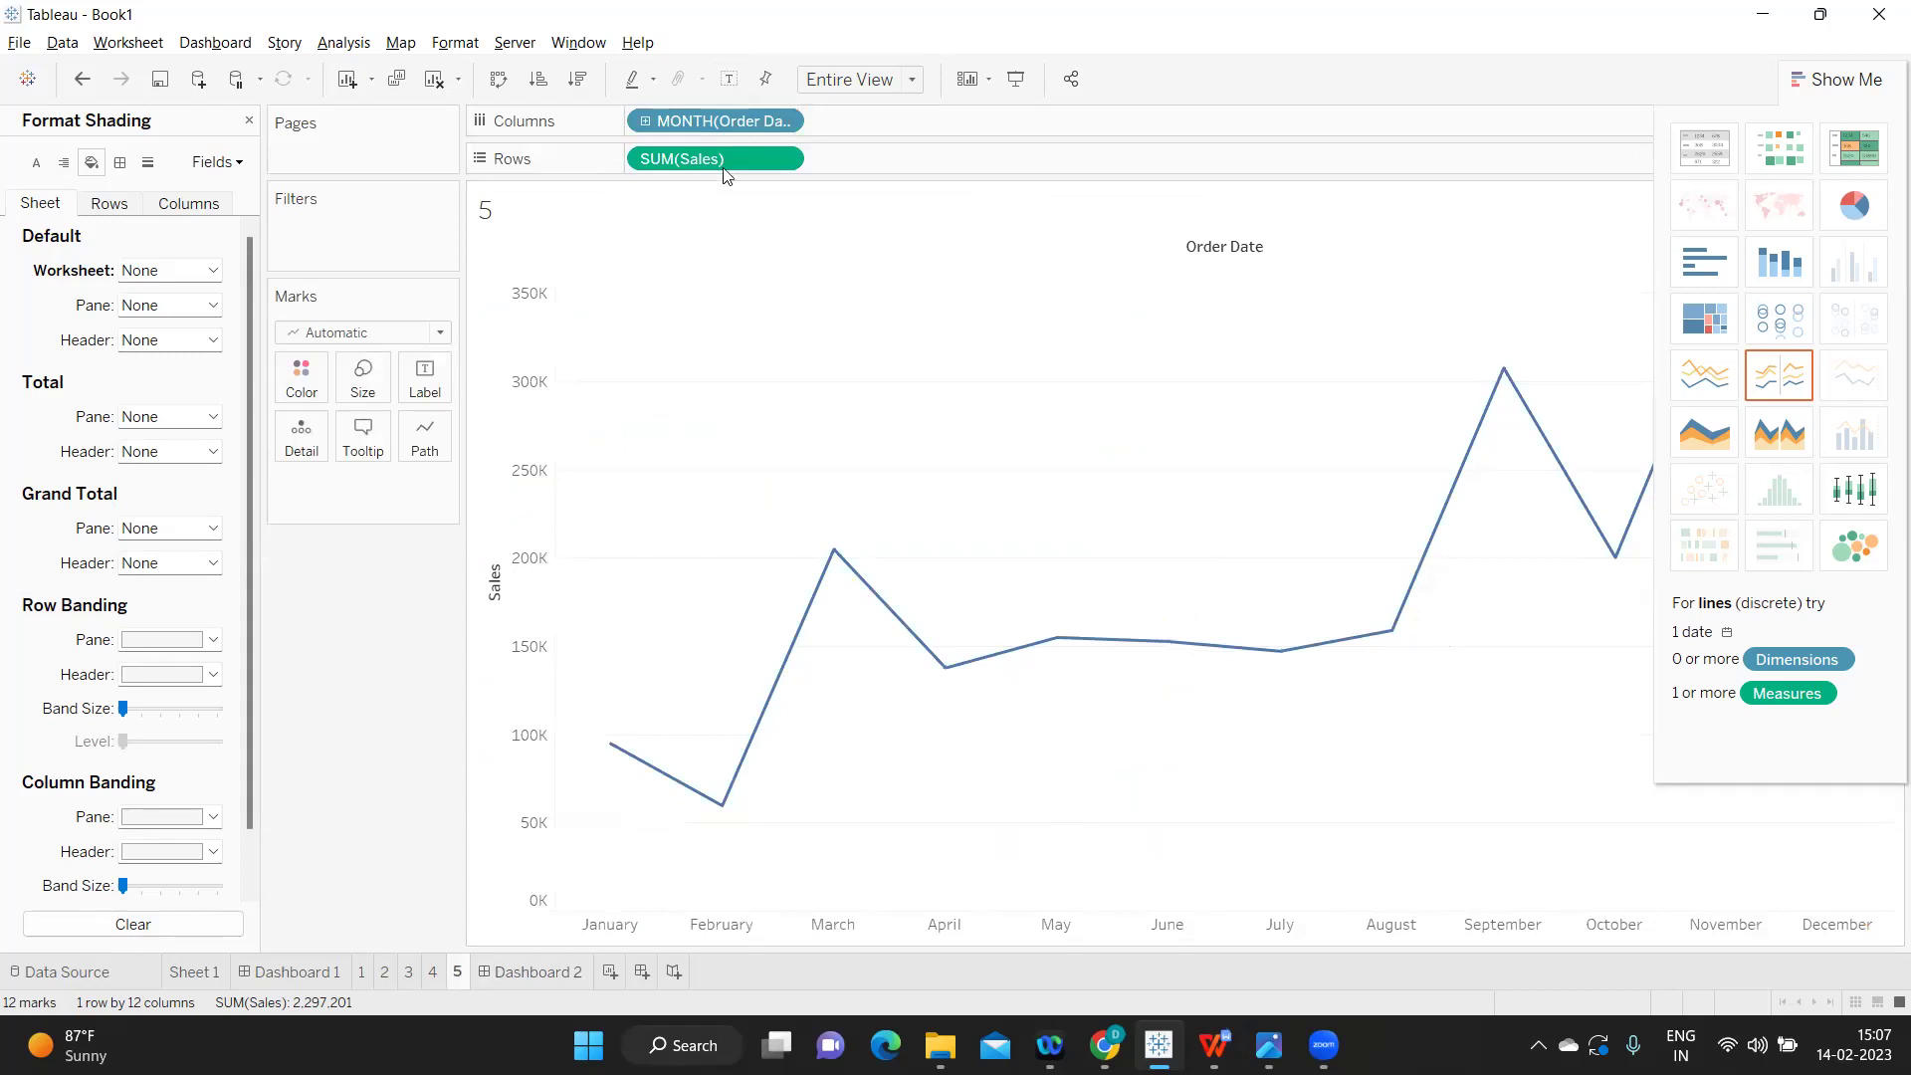
{"action": "left_click", "coordinate": [518, 973]}
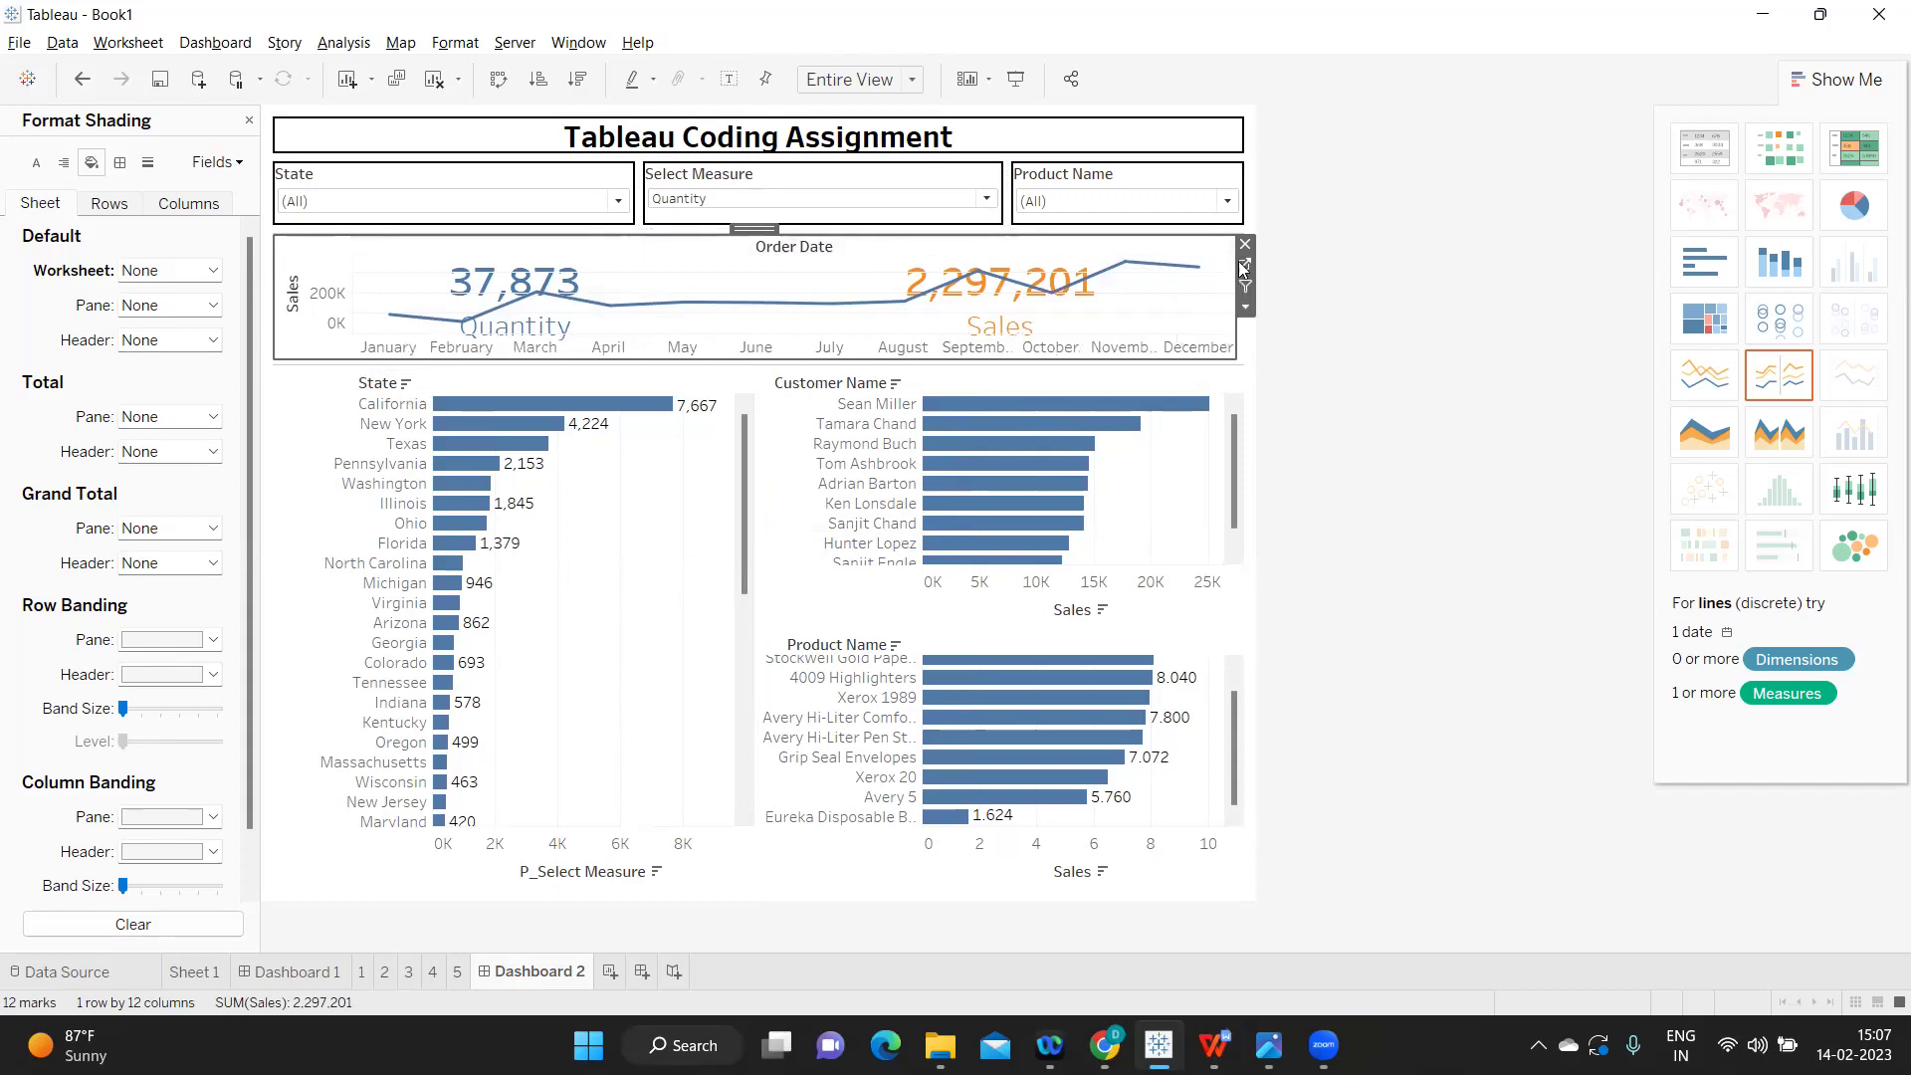
- Convert the floating sheet 5 line chart to a continuous area chart and hide its Month of Order Date axis header
{"action": "left_click", "coordinate": [1699, 434]}
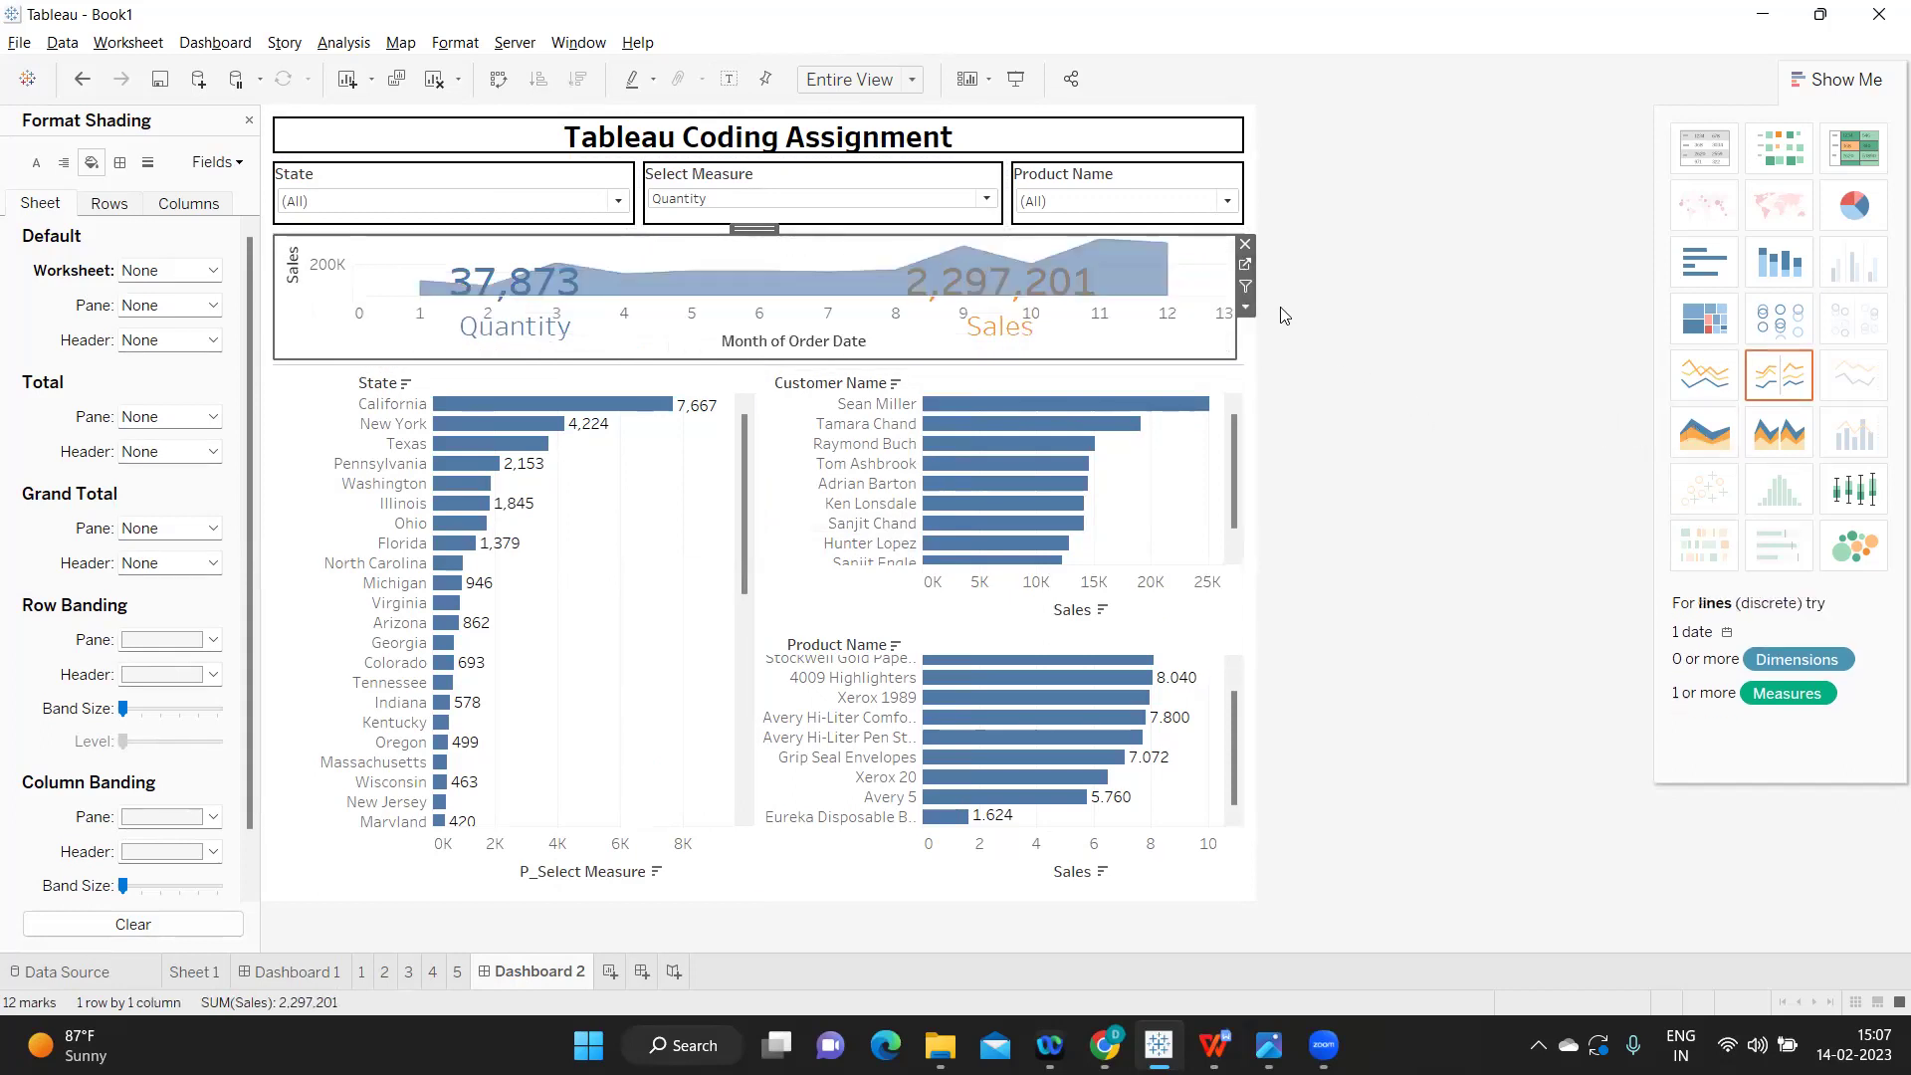
{"action": "right_click", "coordinate": [812, 325]}
{"action": "left_click", "coordinate": [864, 454]}
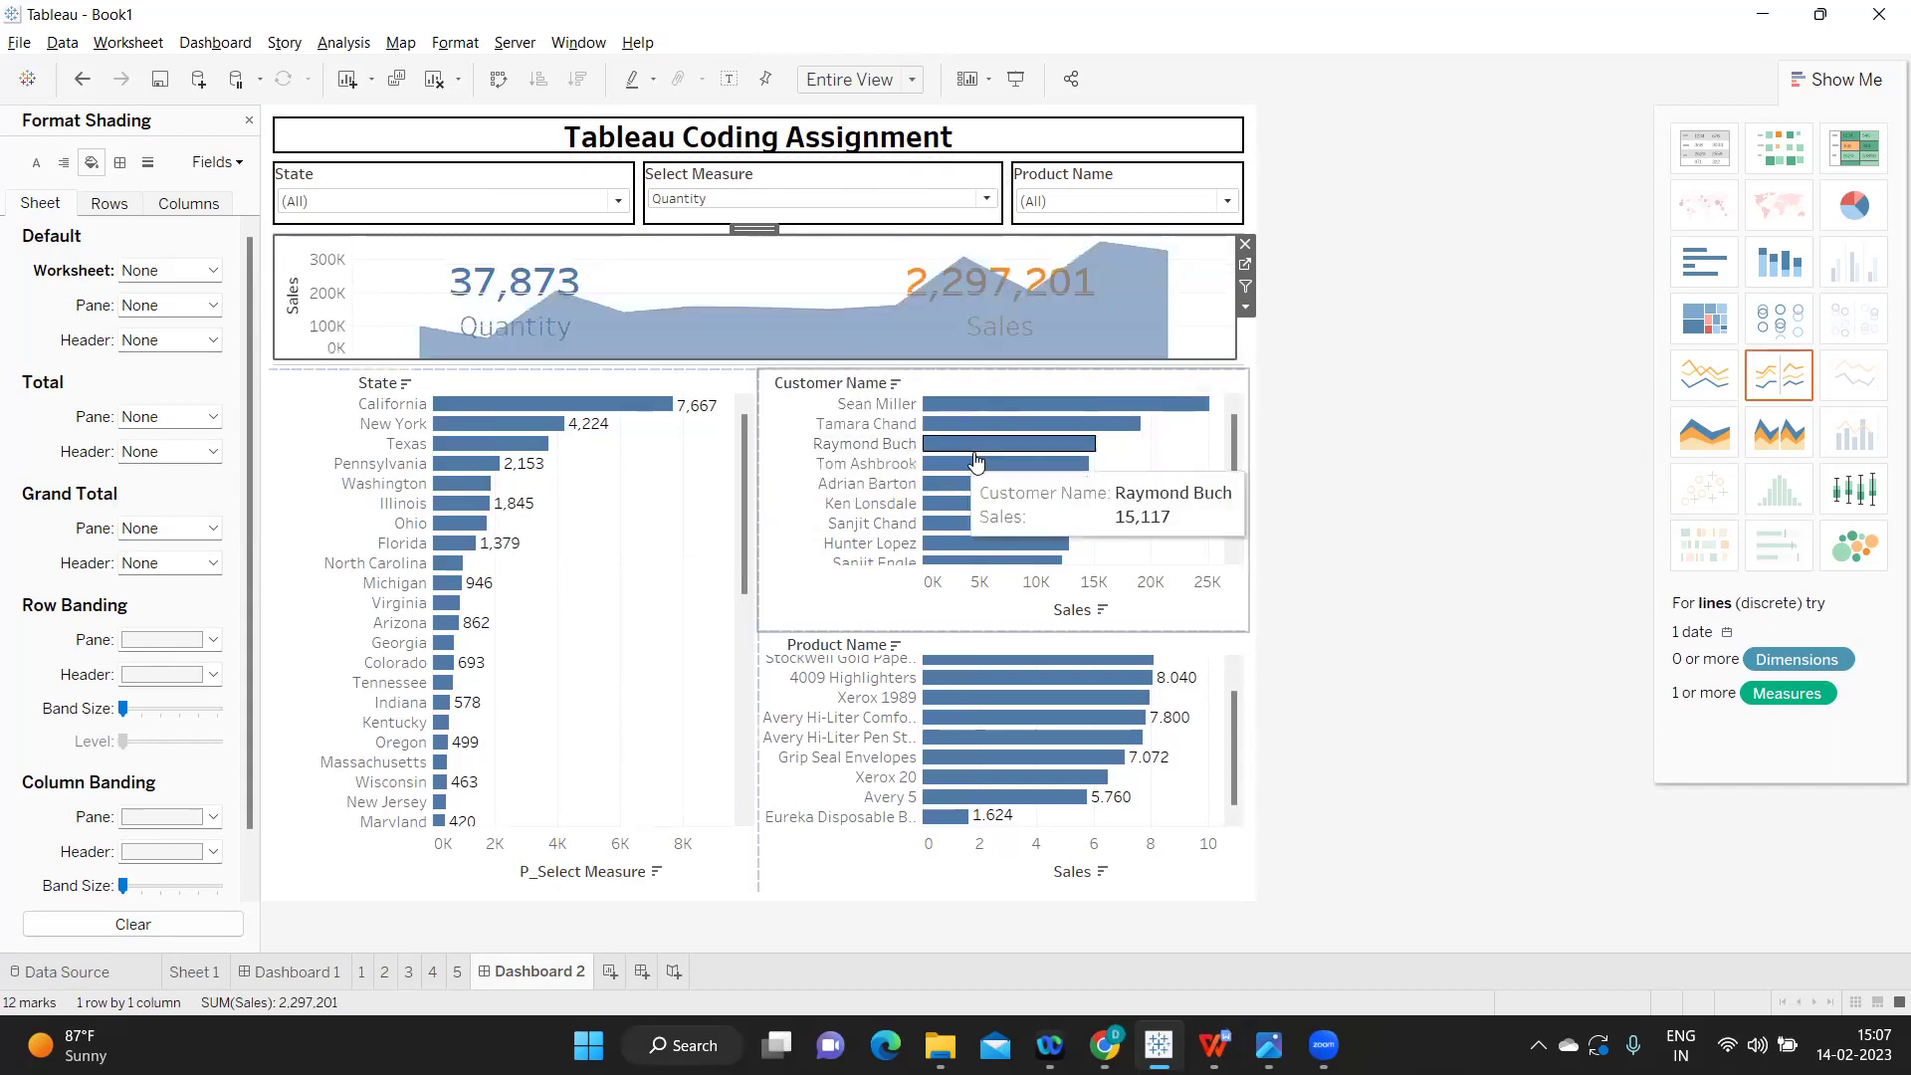
{"action": "left_click", "coordinate": [651, 340]}
{"action": "left_click", "coordinate": [661, 293]}
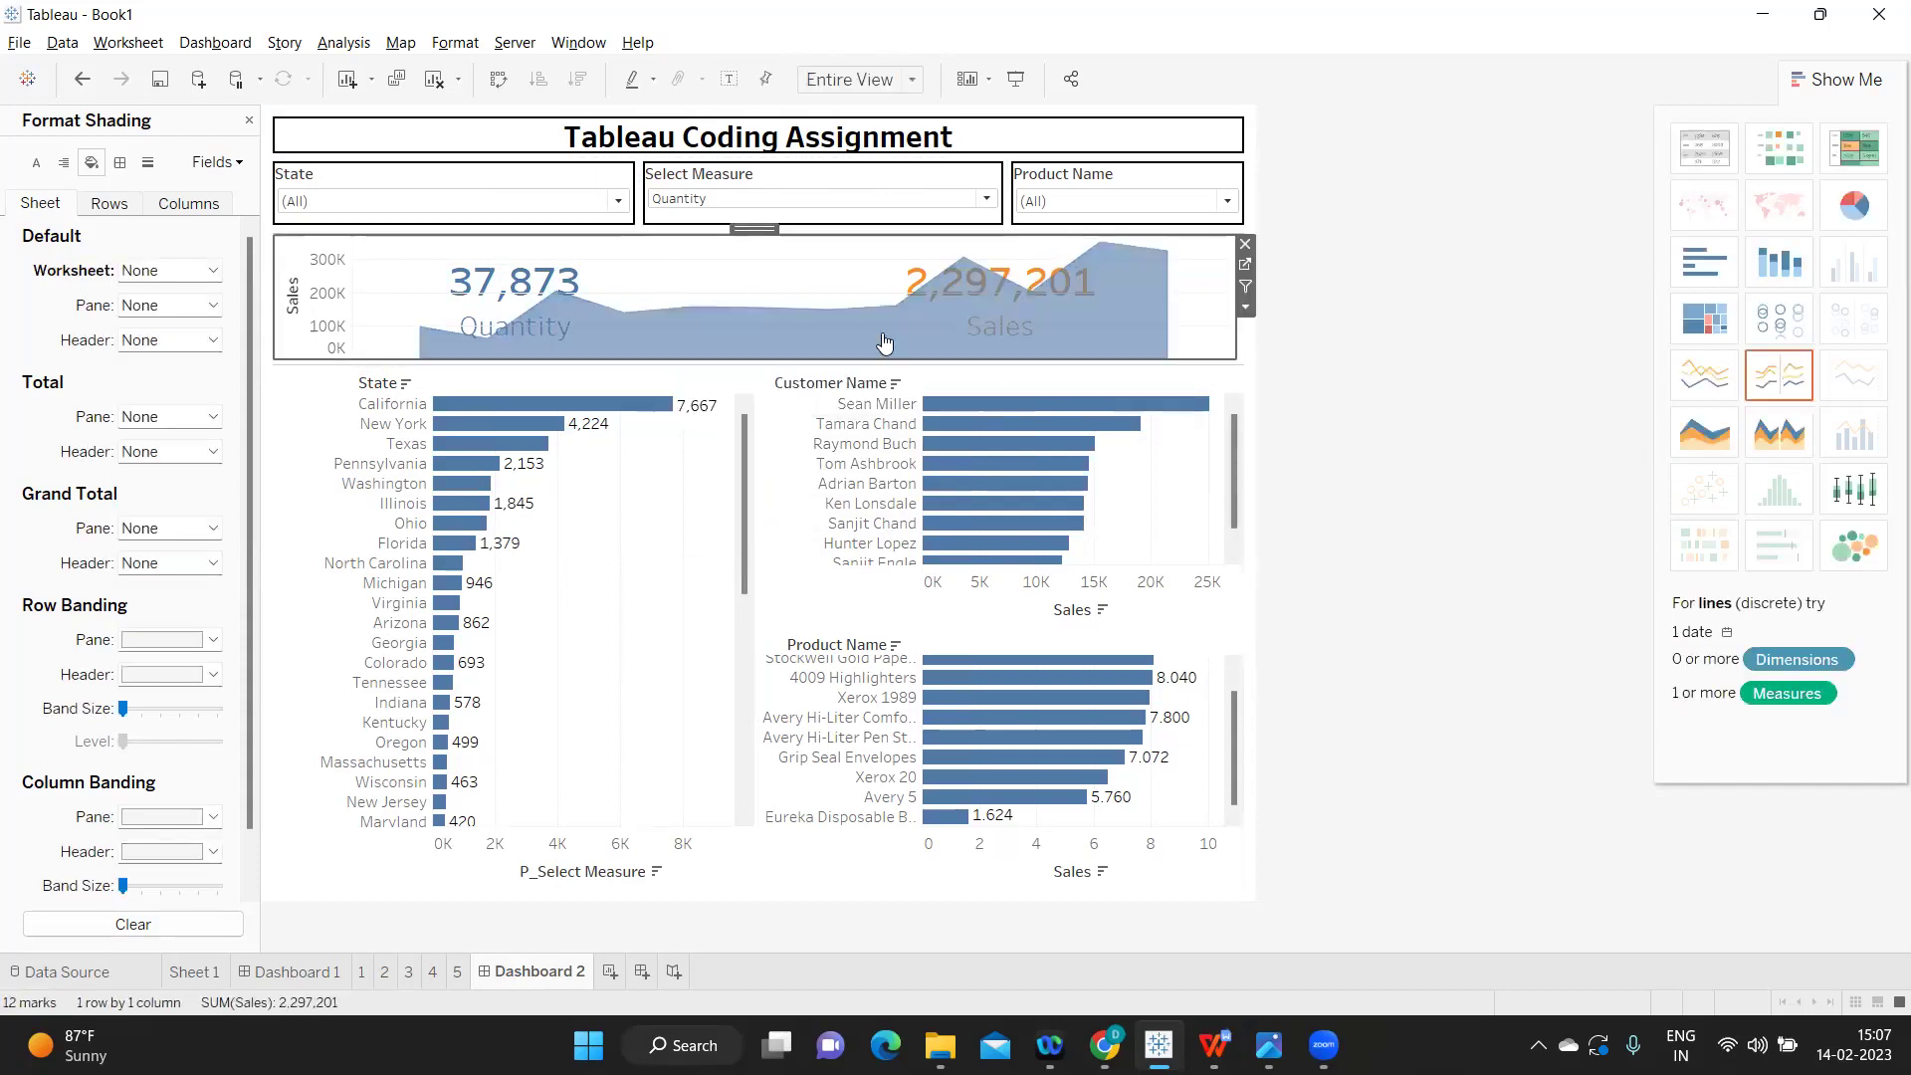
{"action": "left_click", "coordinate": [1417, 421]}
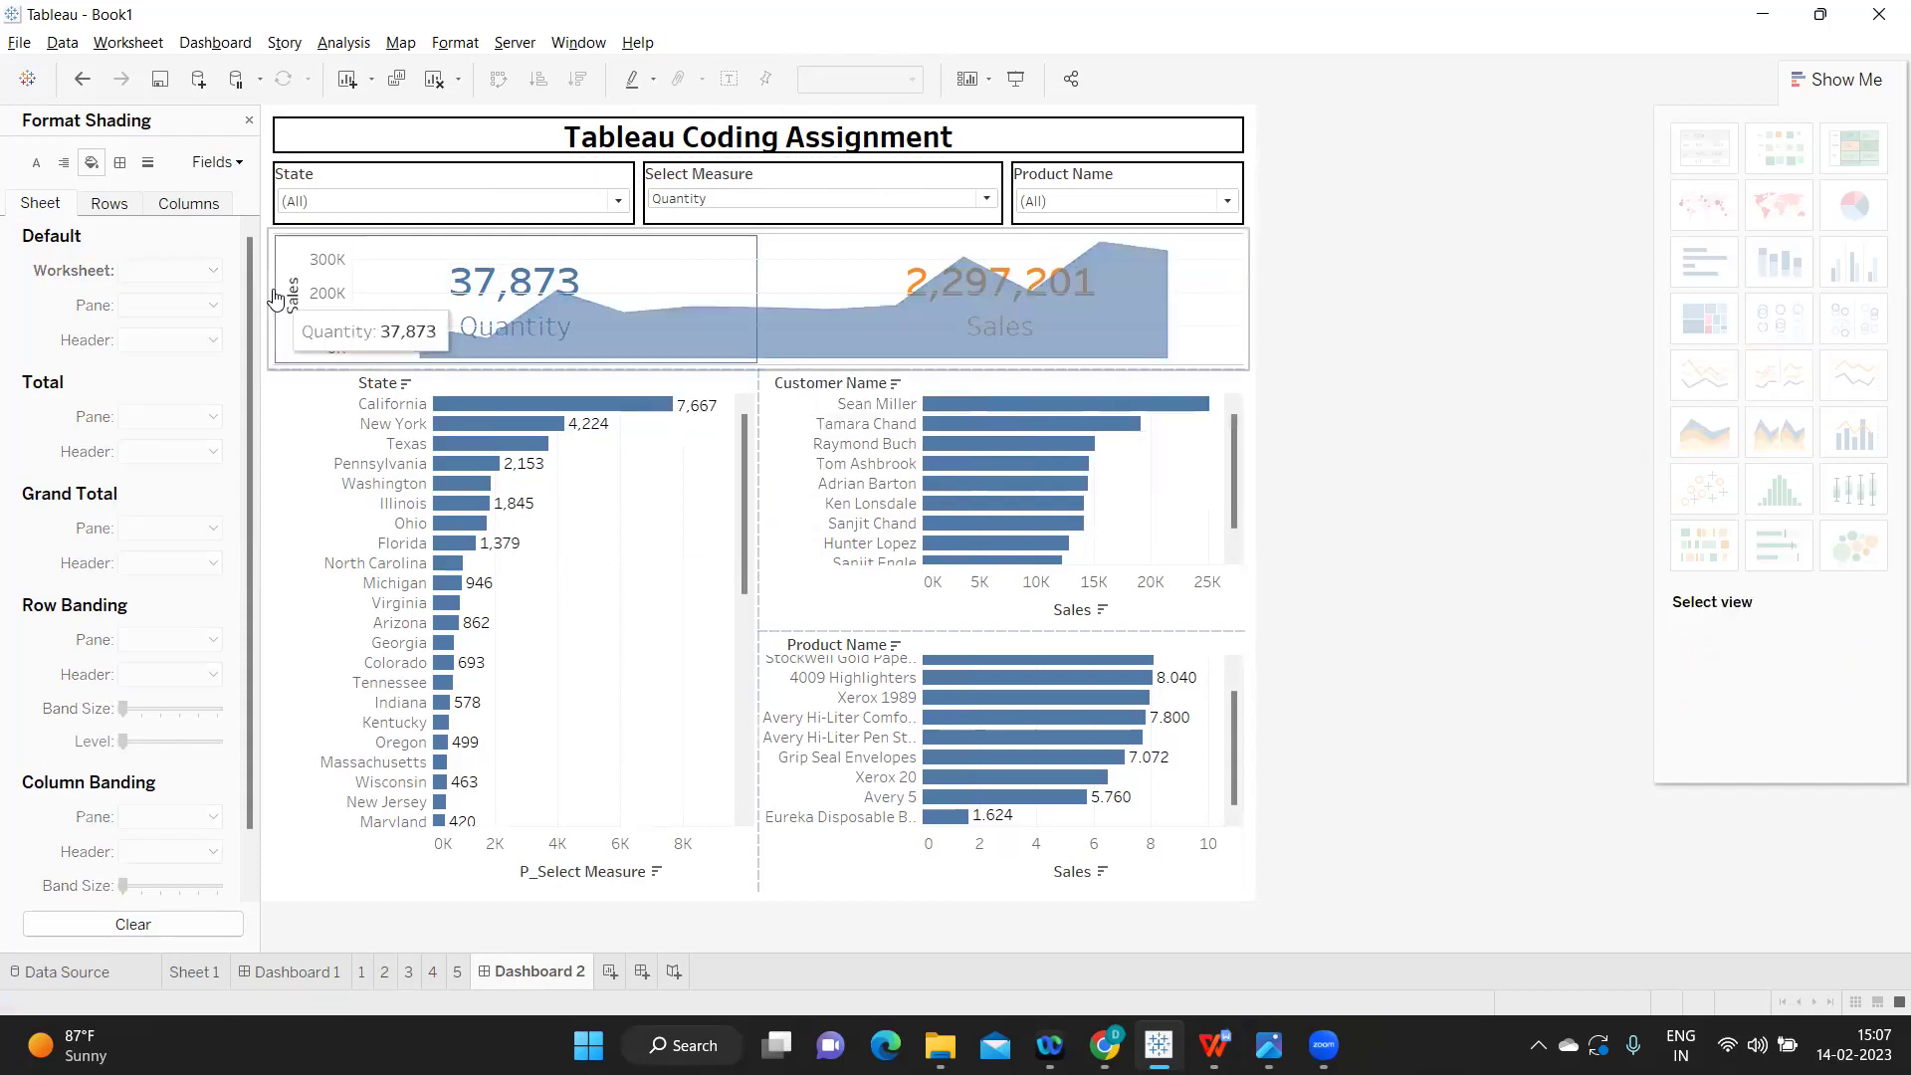
- Hide the Sales axis header of the floating area chart
{"action": "right_click", "coordinate": [315, 302]}
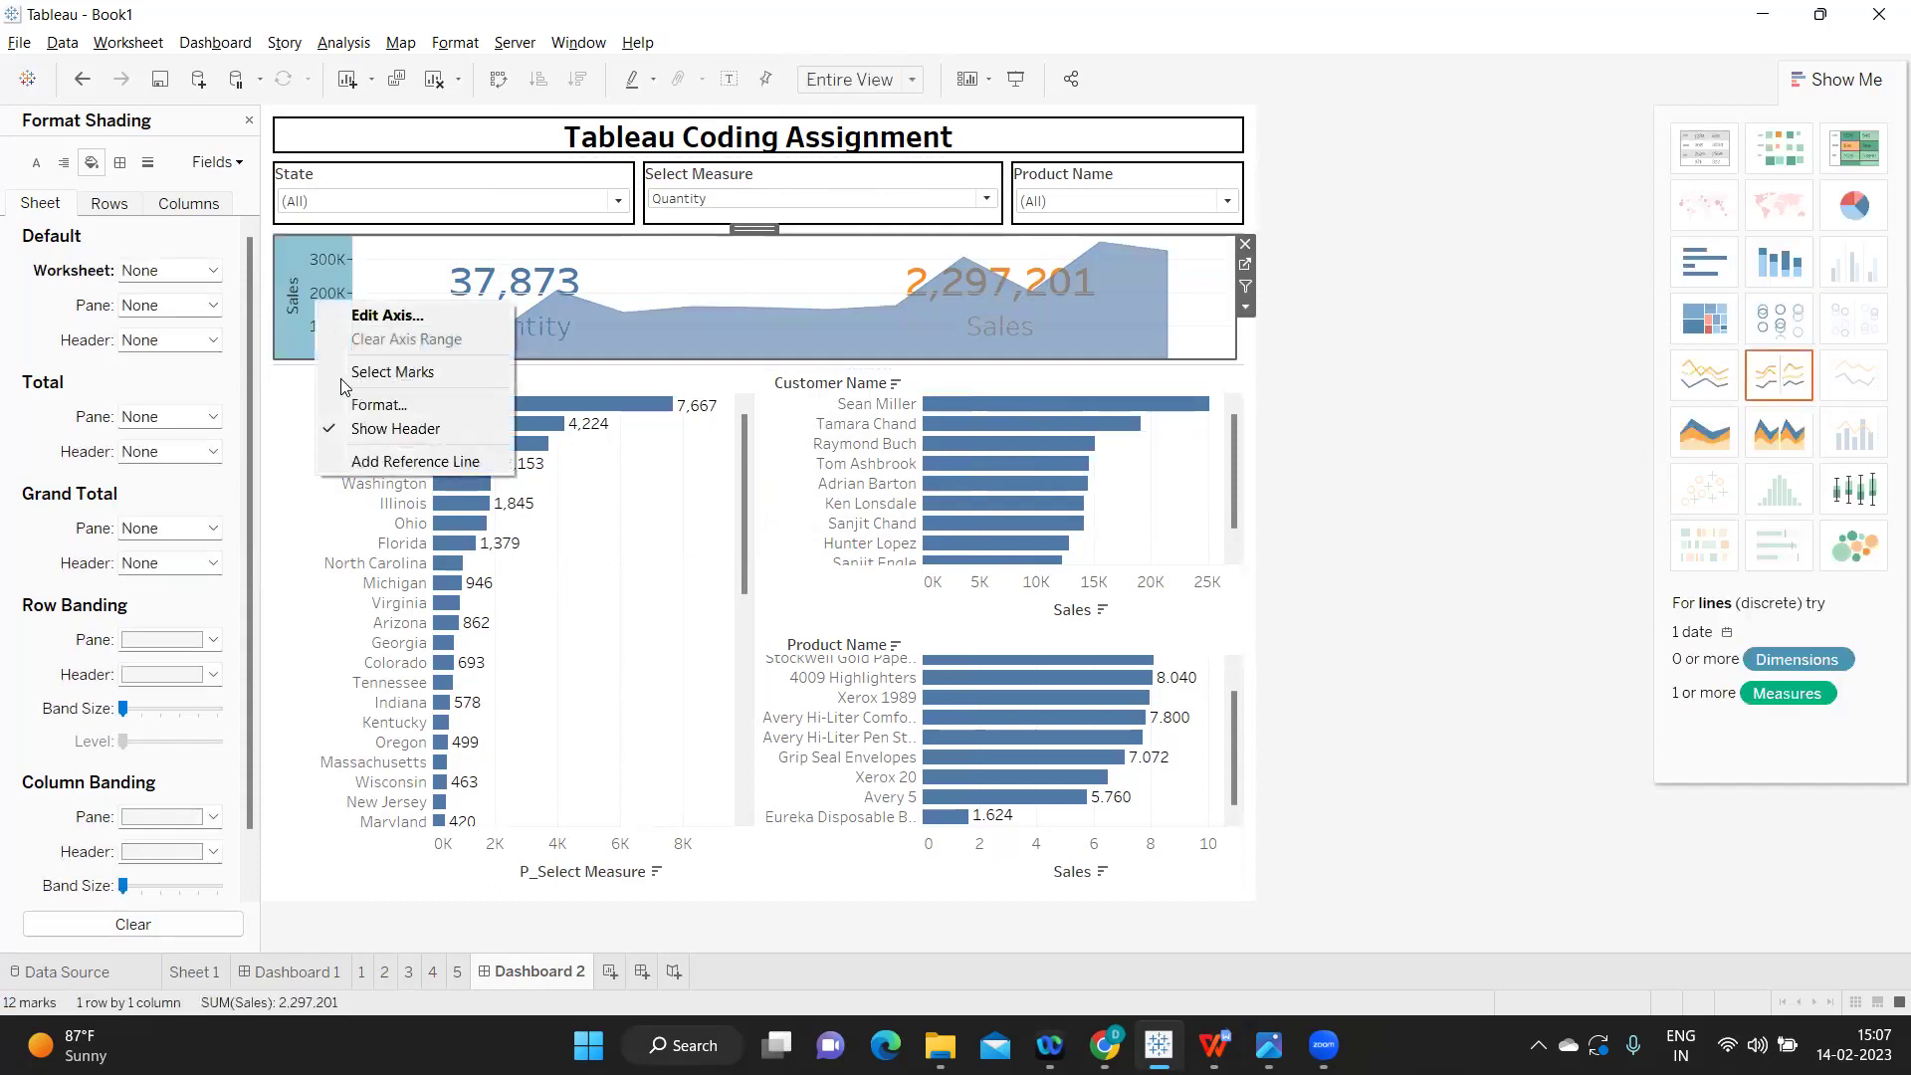
{"action": "left_click", "coordinate": [363, 428]}
{"action": "left_click", "coordinate": [1354, 408]}
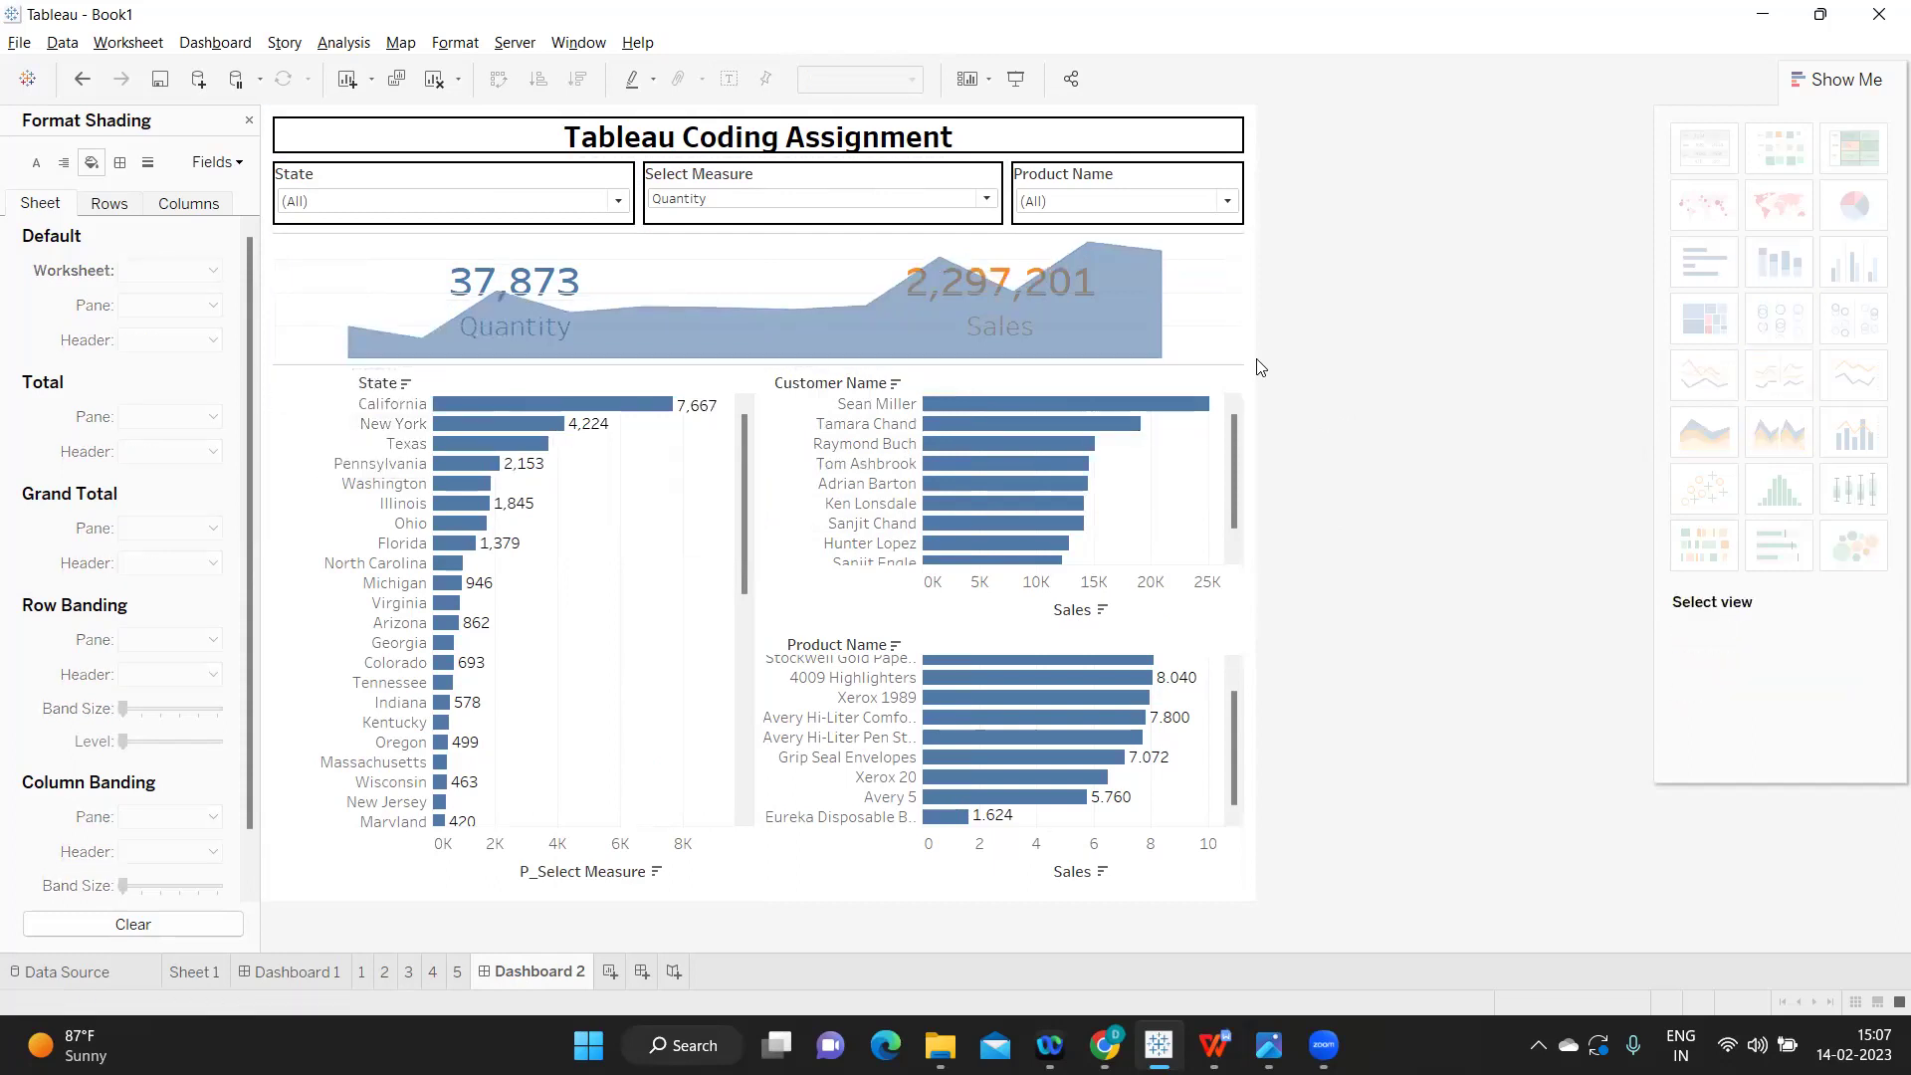
{"action": "left_click", "coordinate": [1197, 340]}
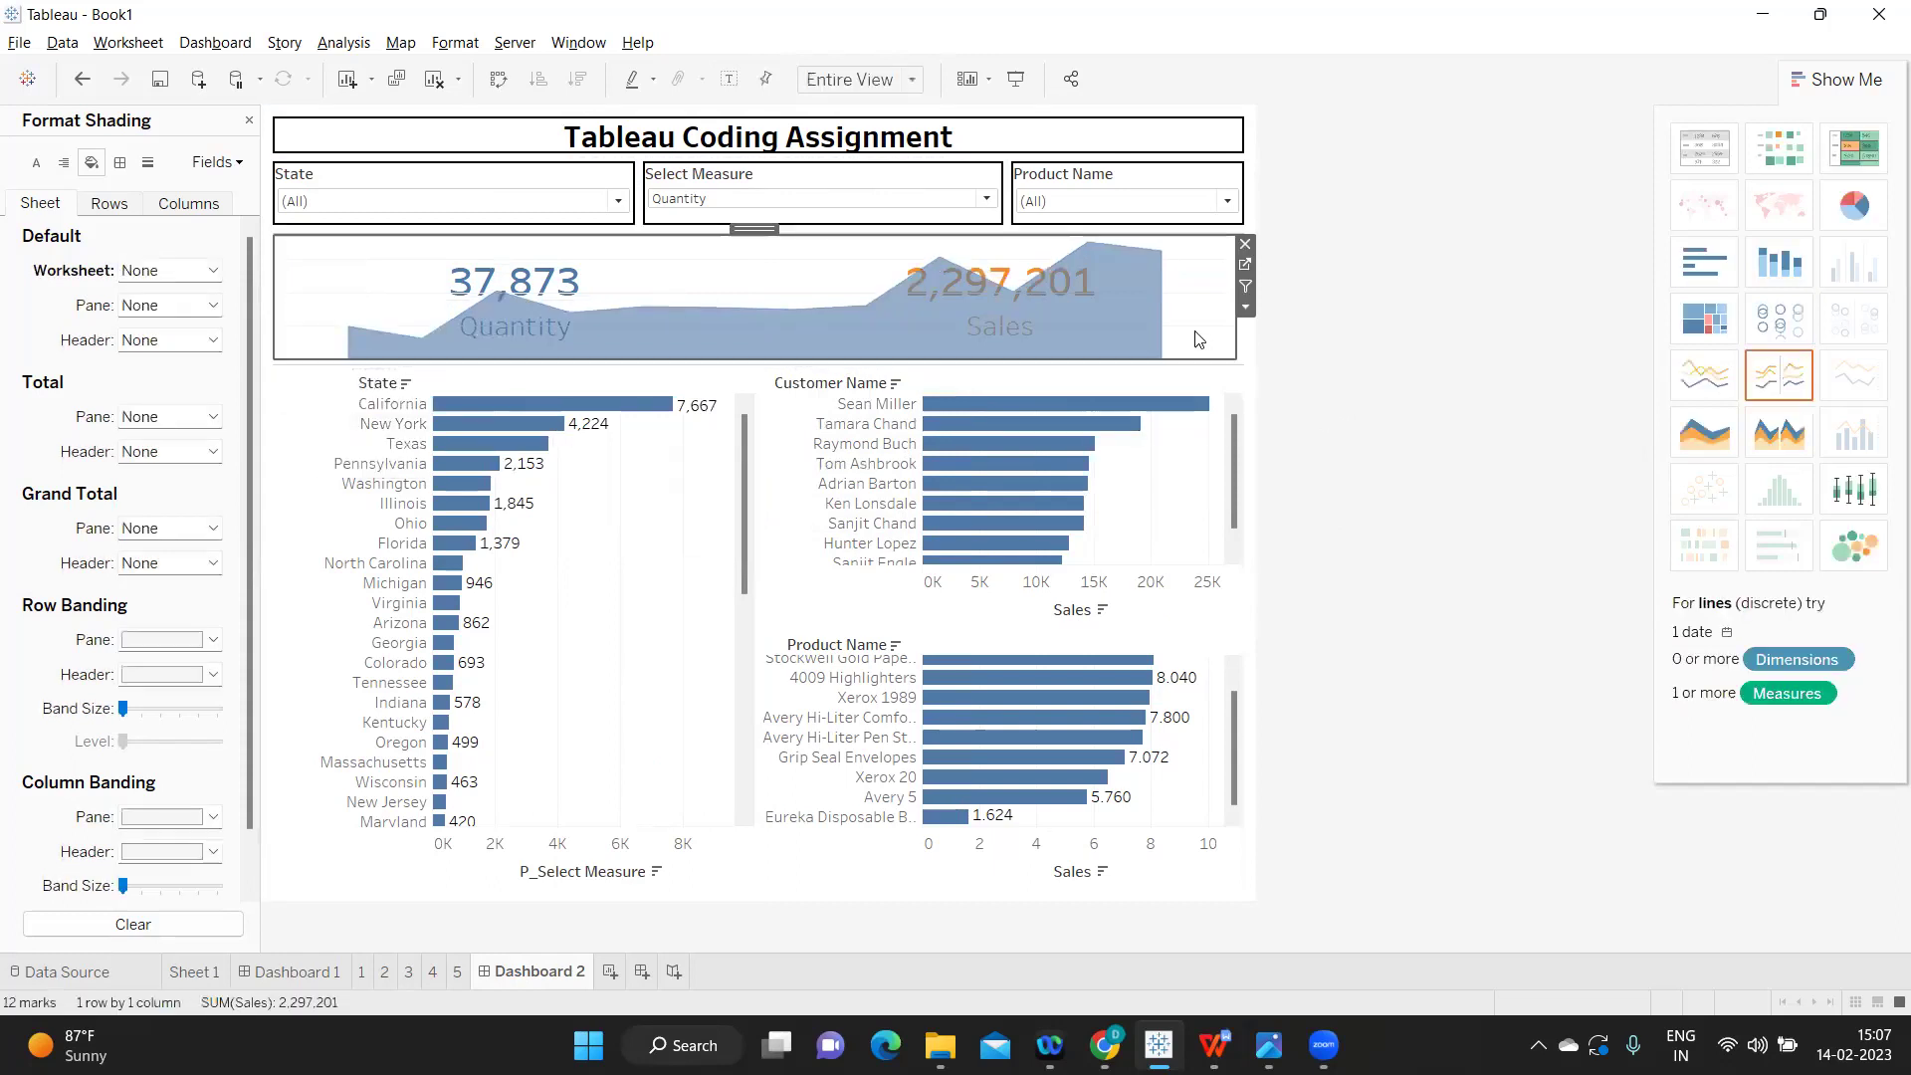
{"action": "left_click", "coordinate": [1384, 460]}
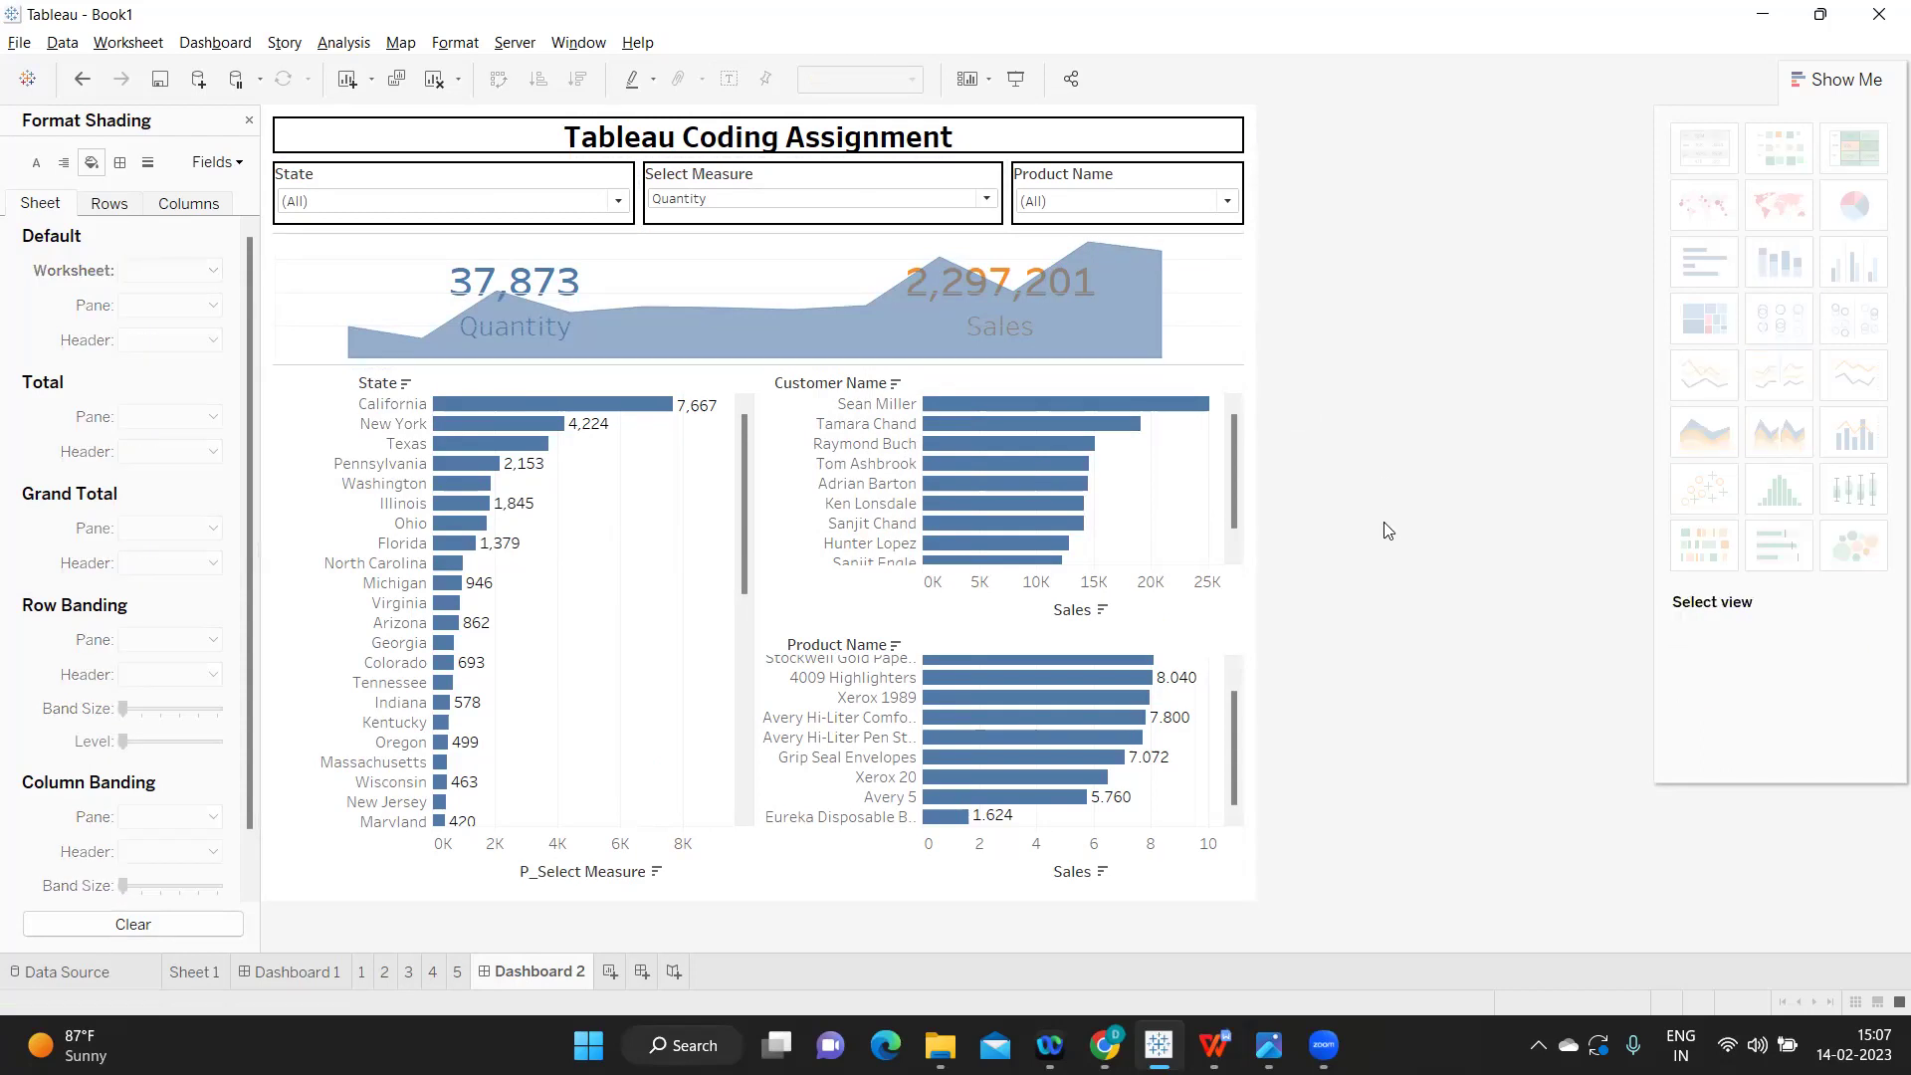
- Hide the value axis headers of the Customer Name, Product Name and State bar charts
{"action": "right_click", "coordinate": [972, 604]}
{"action": "left_click", "coordinate": [1025, 725]}
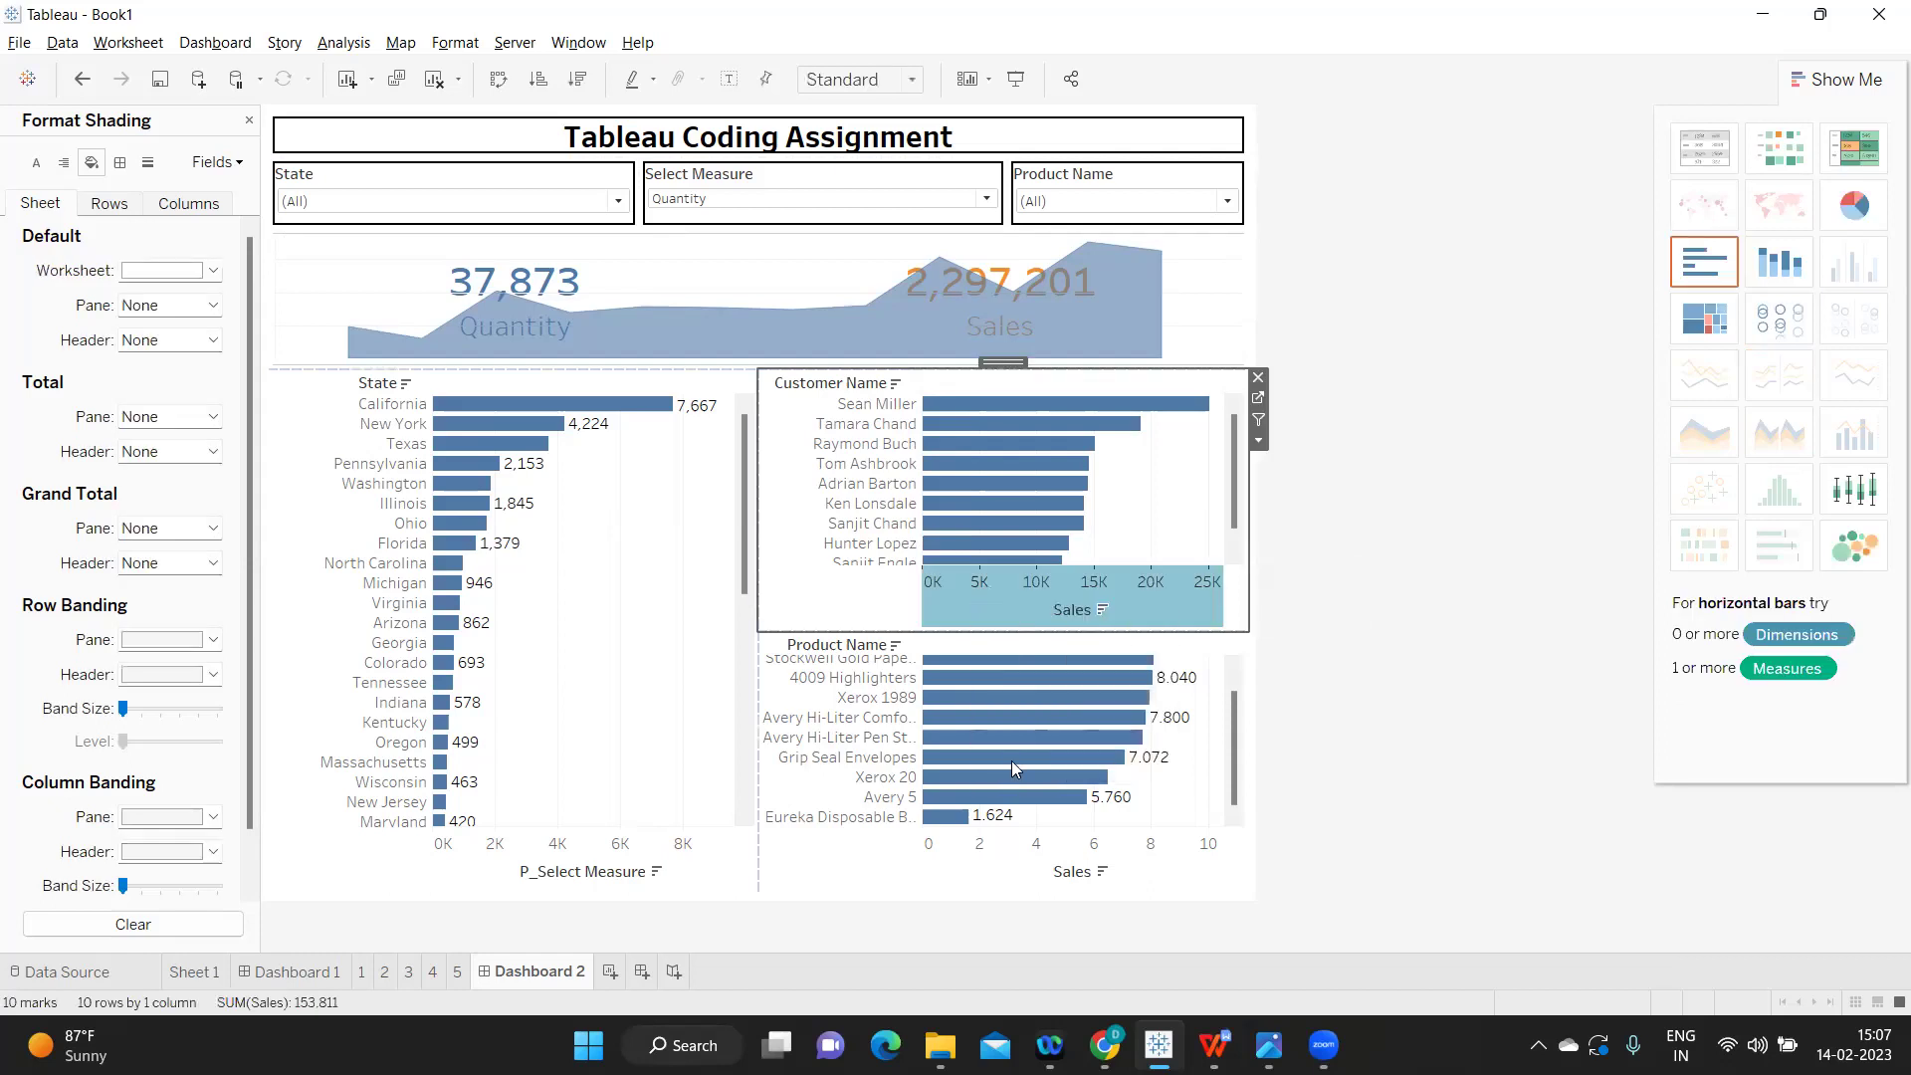
{"action": "right_click", "coordinate": [985, 862]}
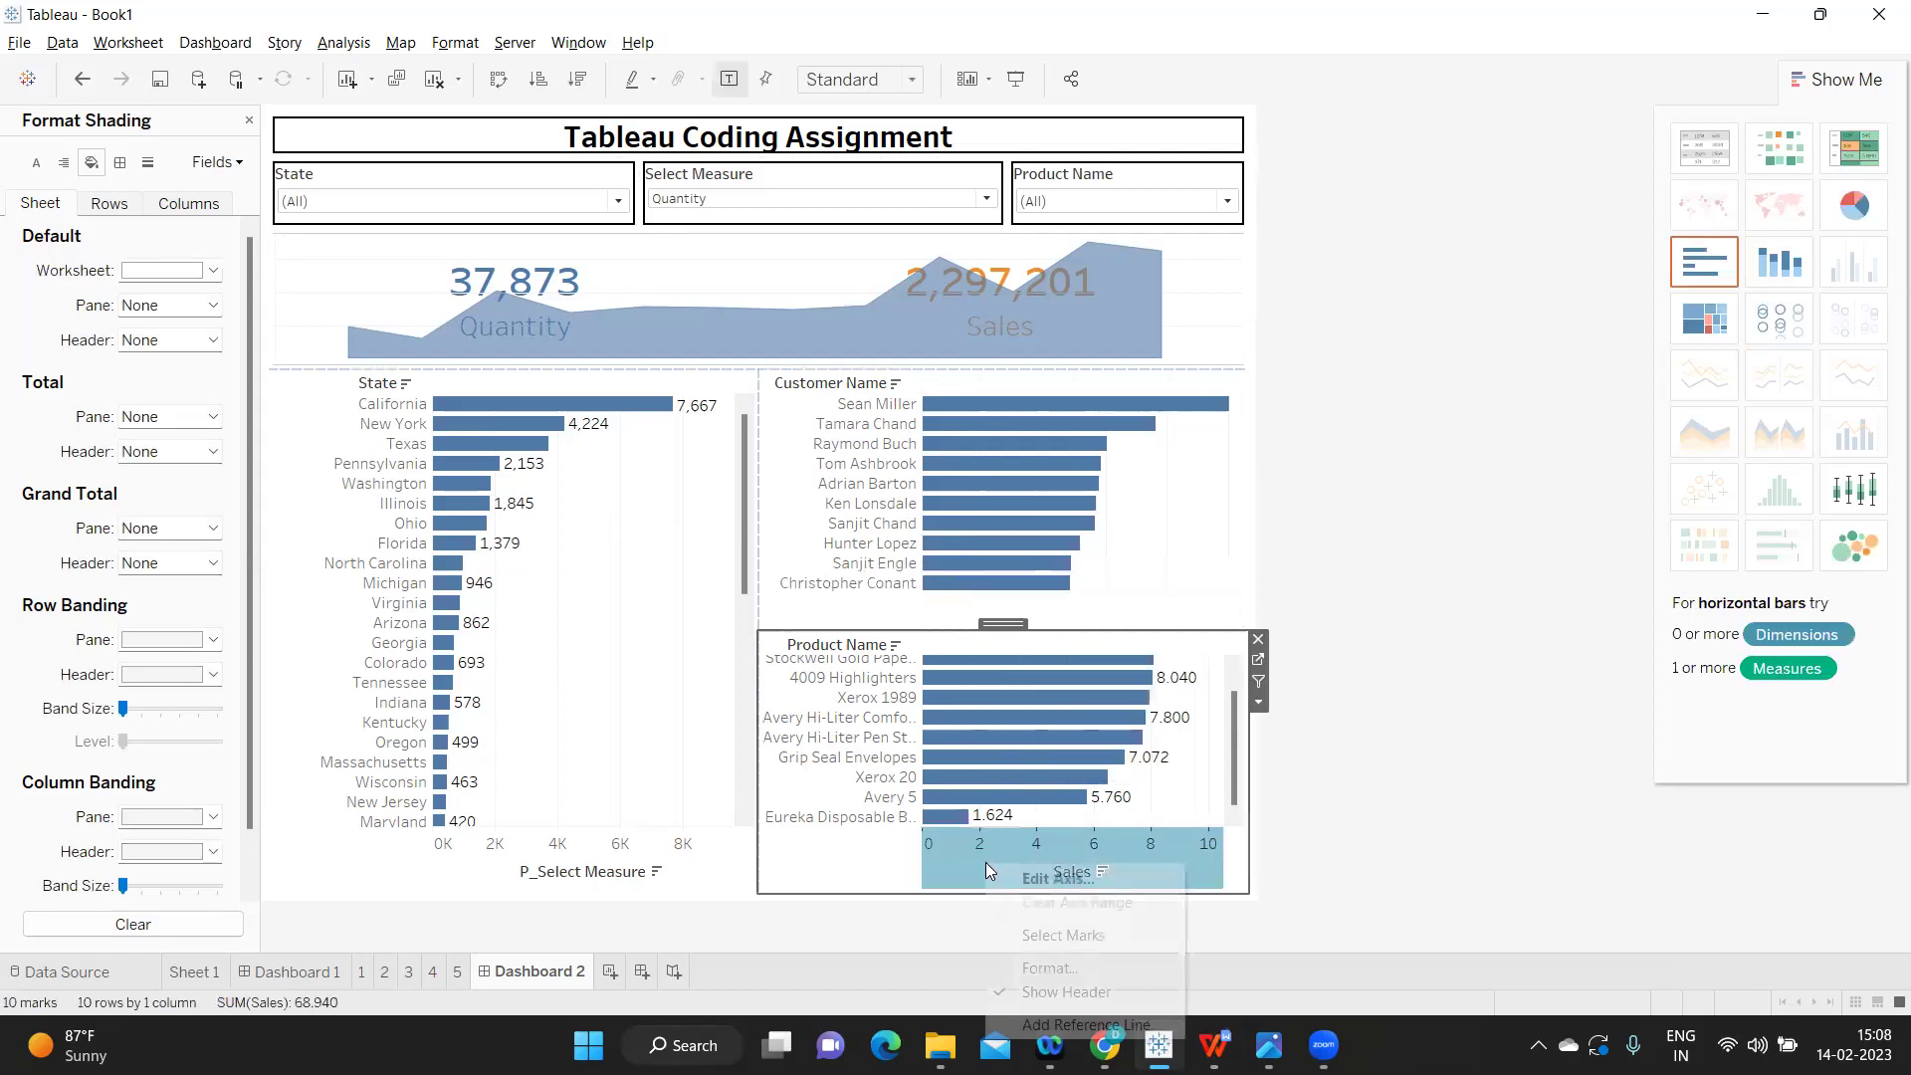
{"action": "left_click", "coordinate": [1035, 983]}
{"action": "right_click", "coordinate": [610, 876]}
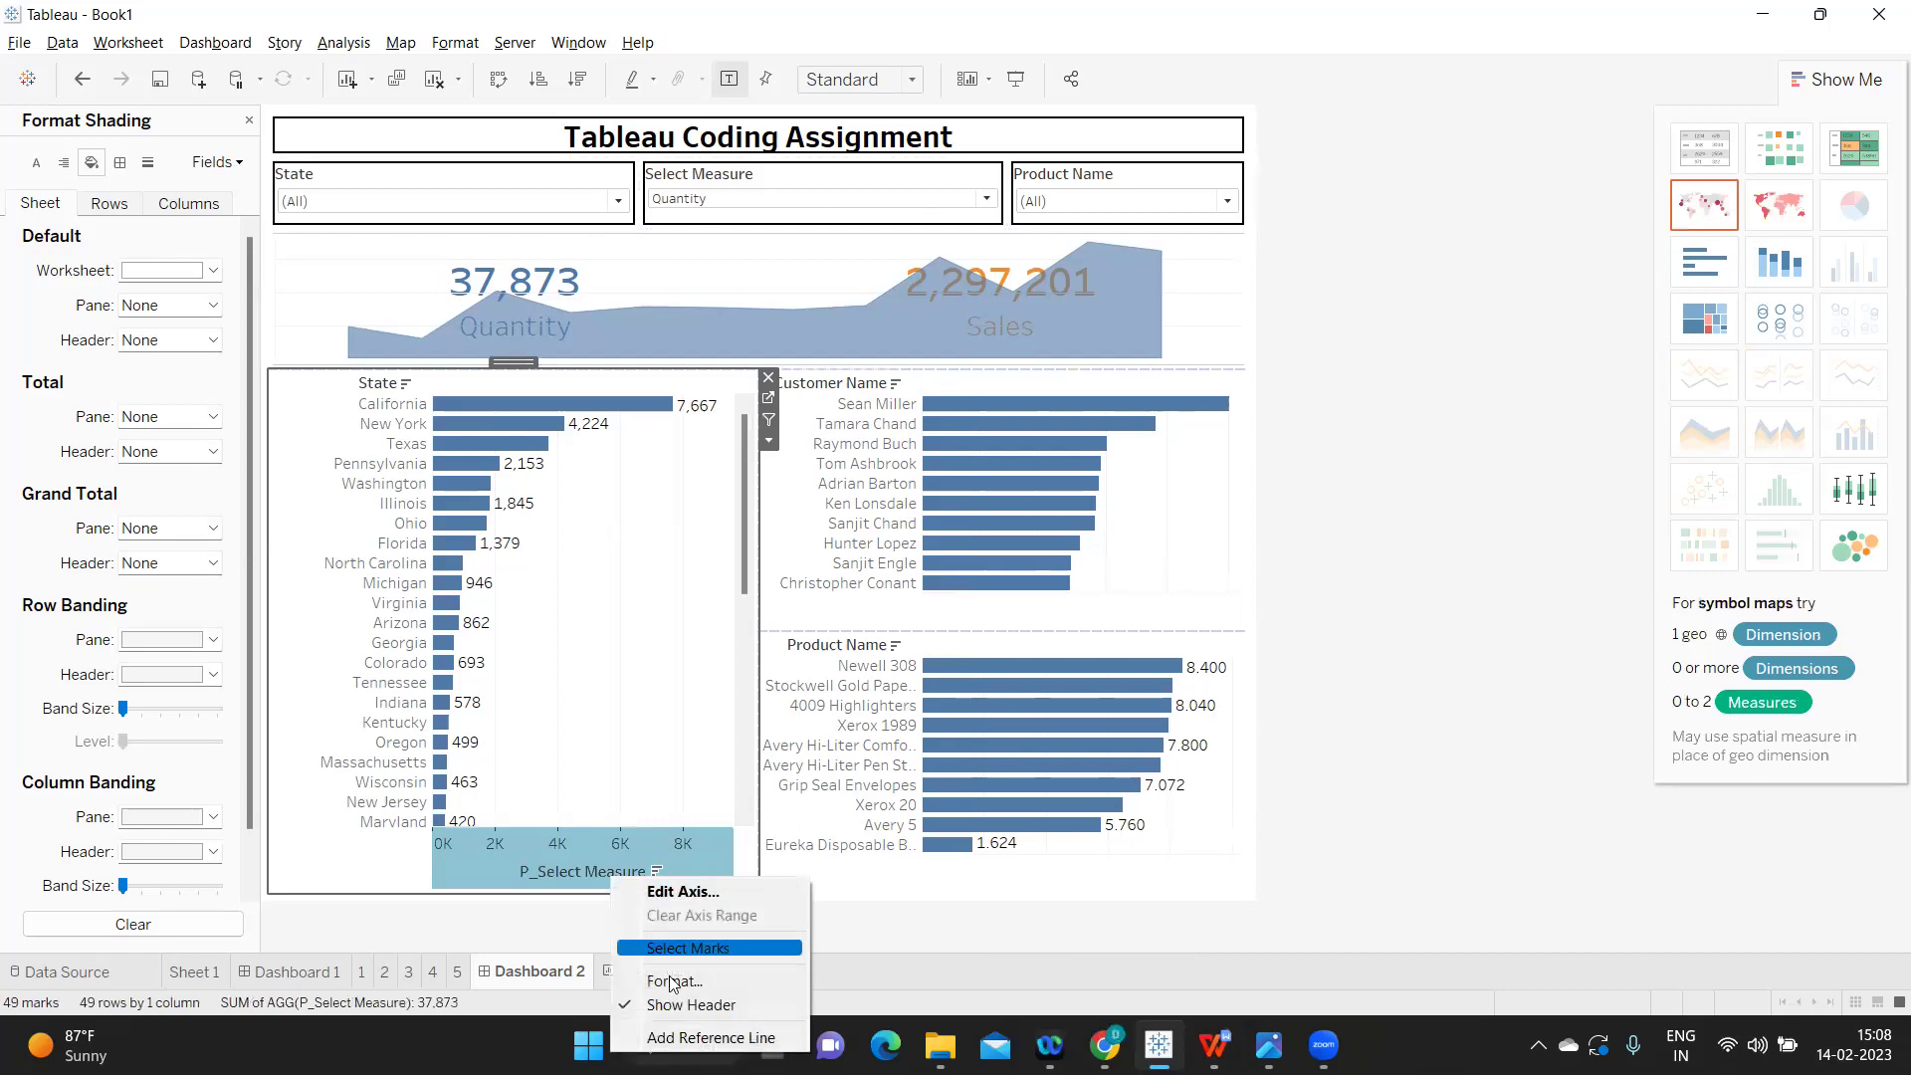
{"action": "left_click", "coordinate": [674, 1004]}
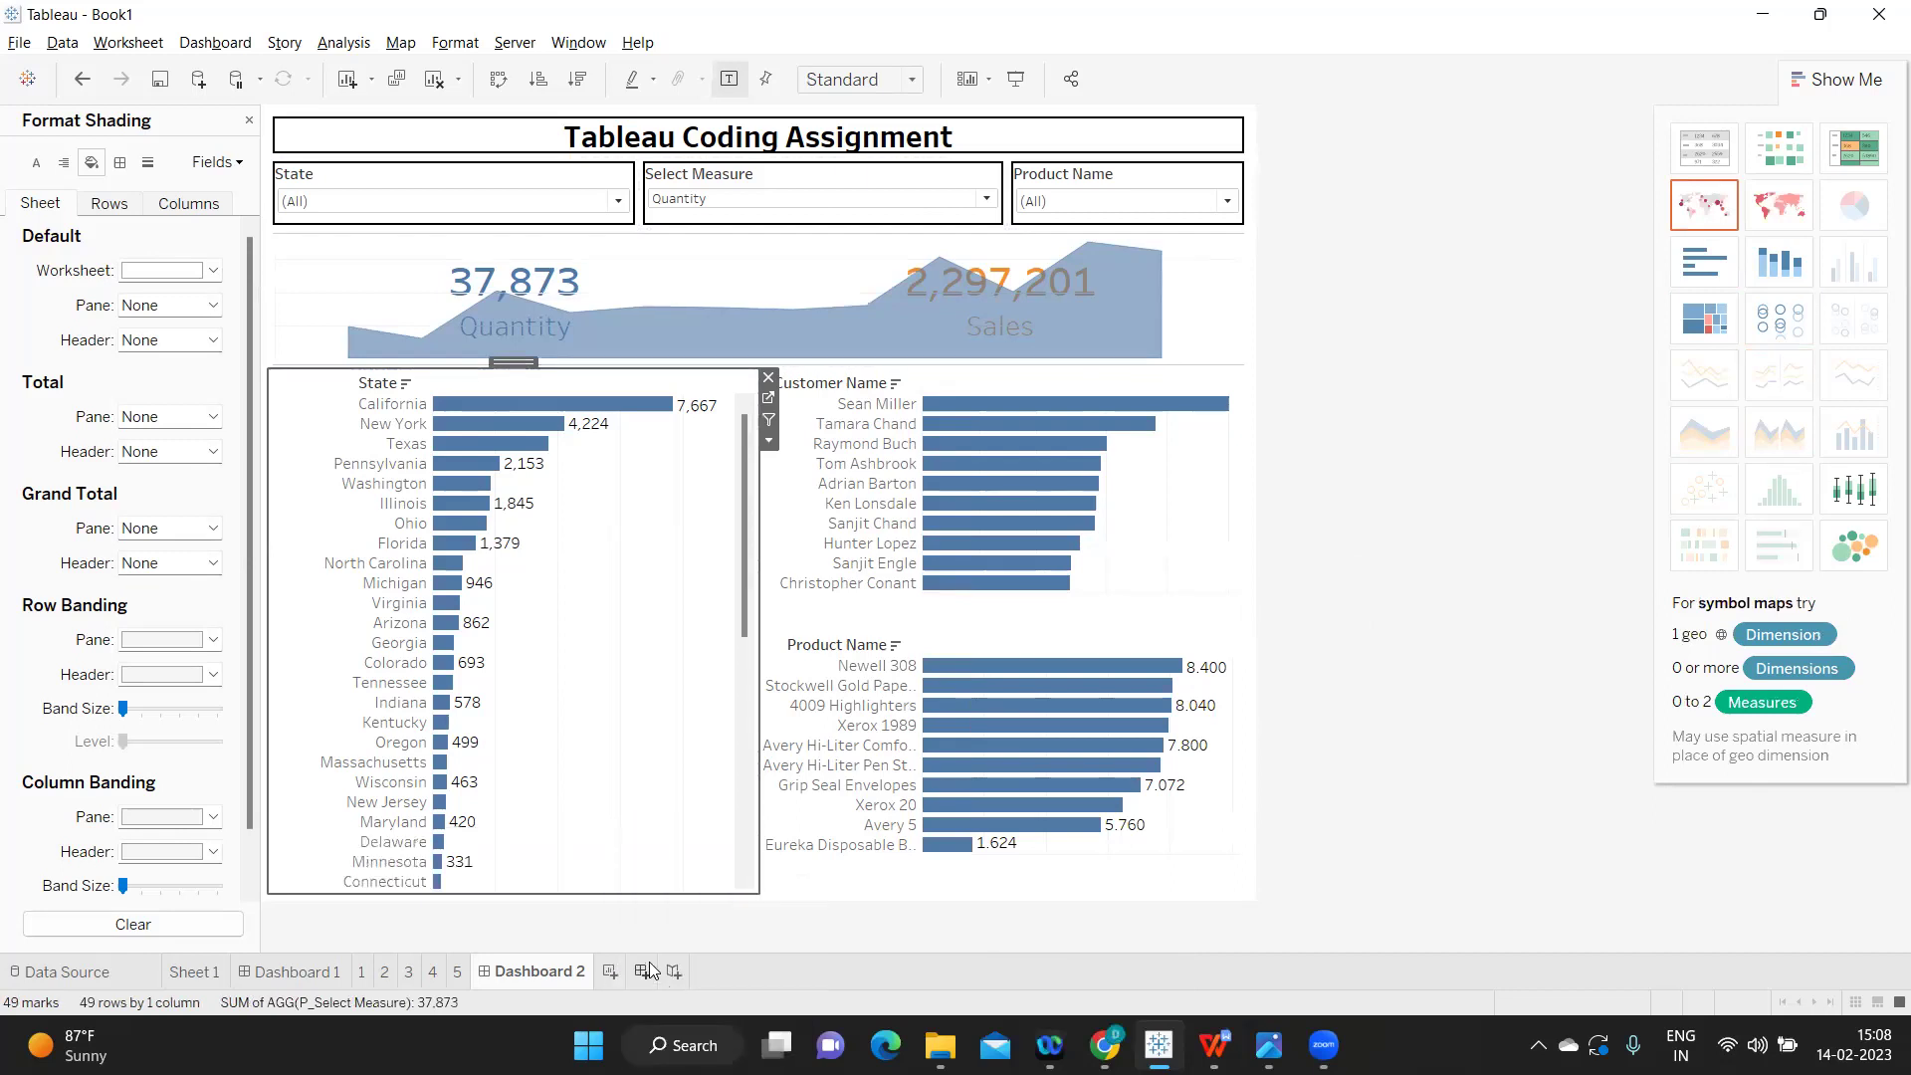
- Display the Select Measure parameter control as a Single Value List
{"action": "left_click", "coordinate": [782, 188]}
{"action": "left_click", "coordinate": [1032, 197]}
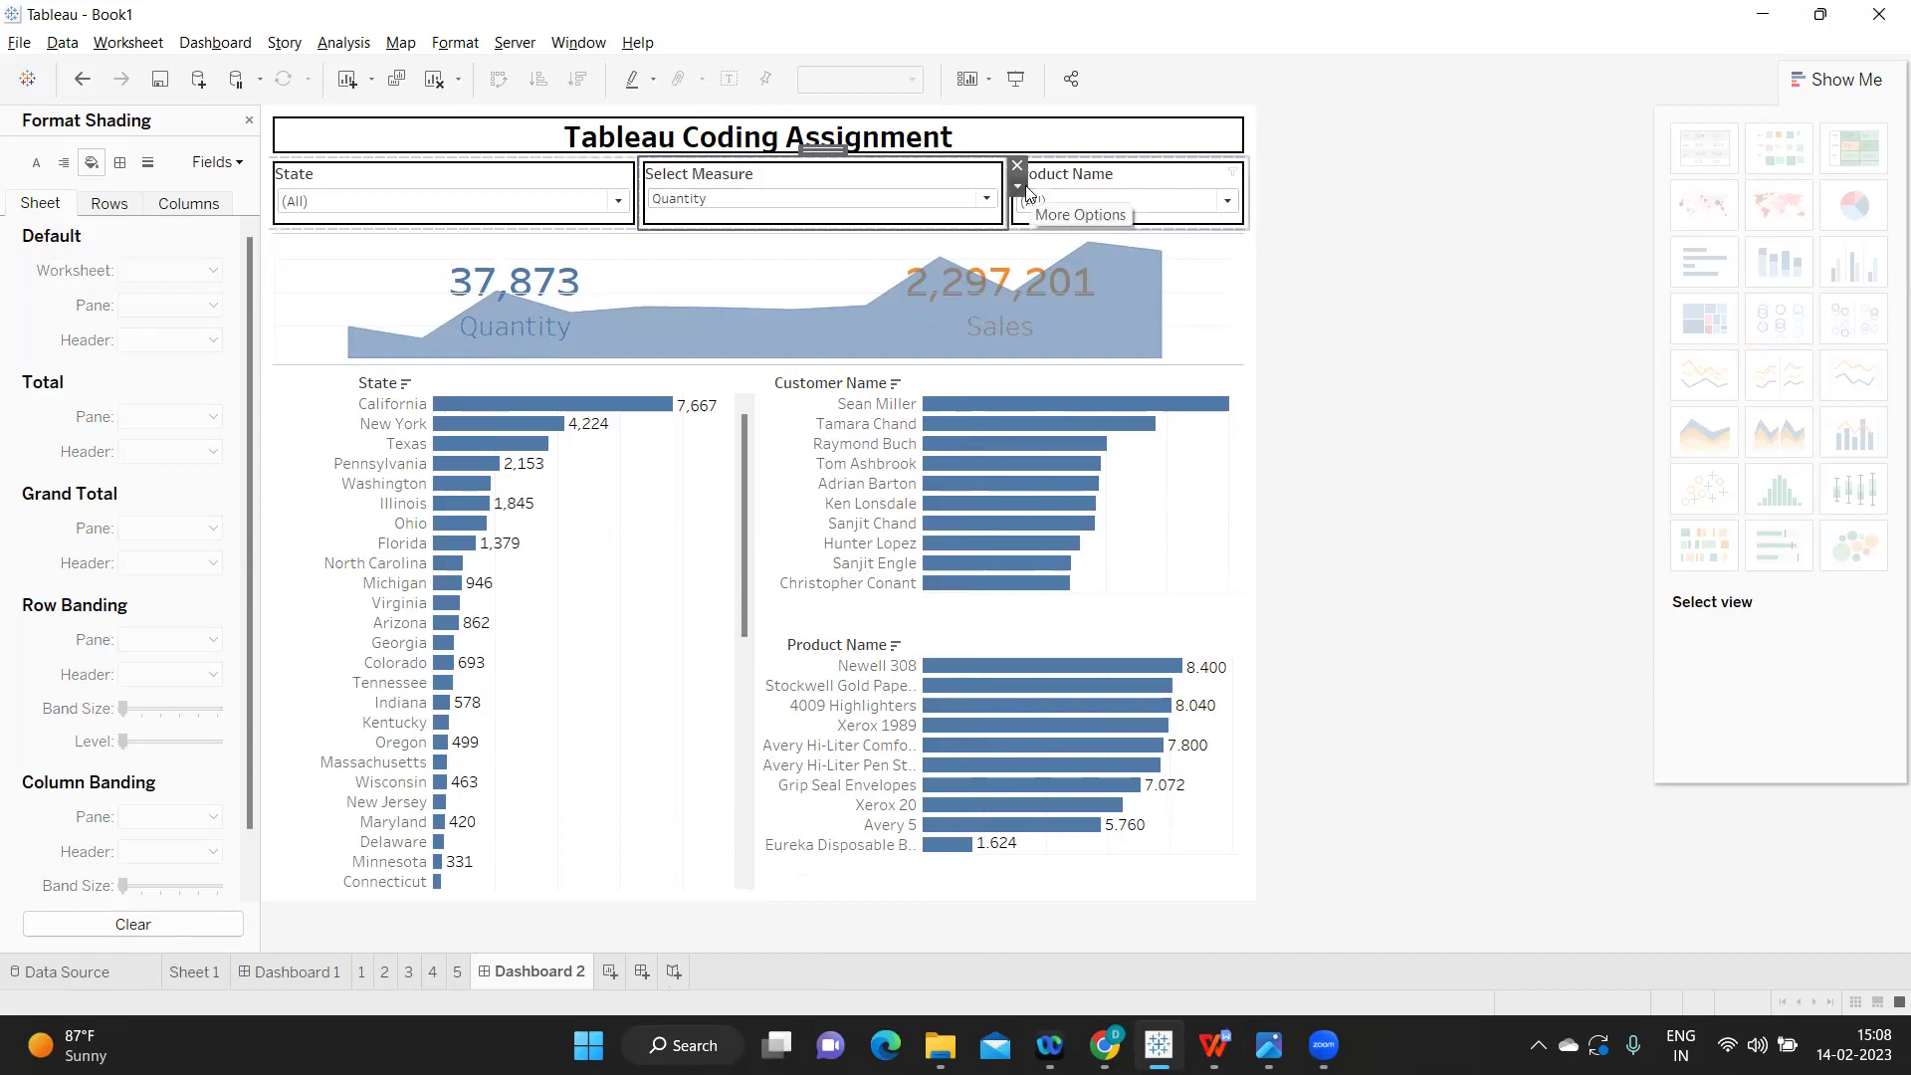
{"action": "left_click", "coordinate": [1018, 187]}
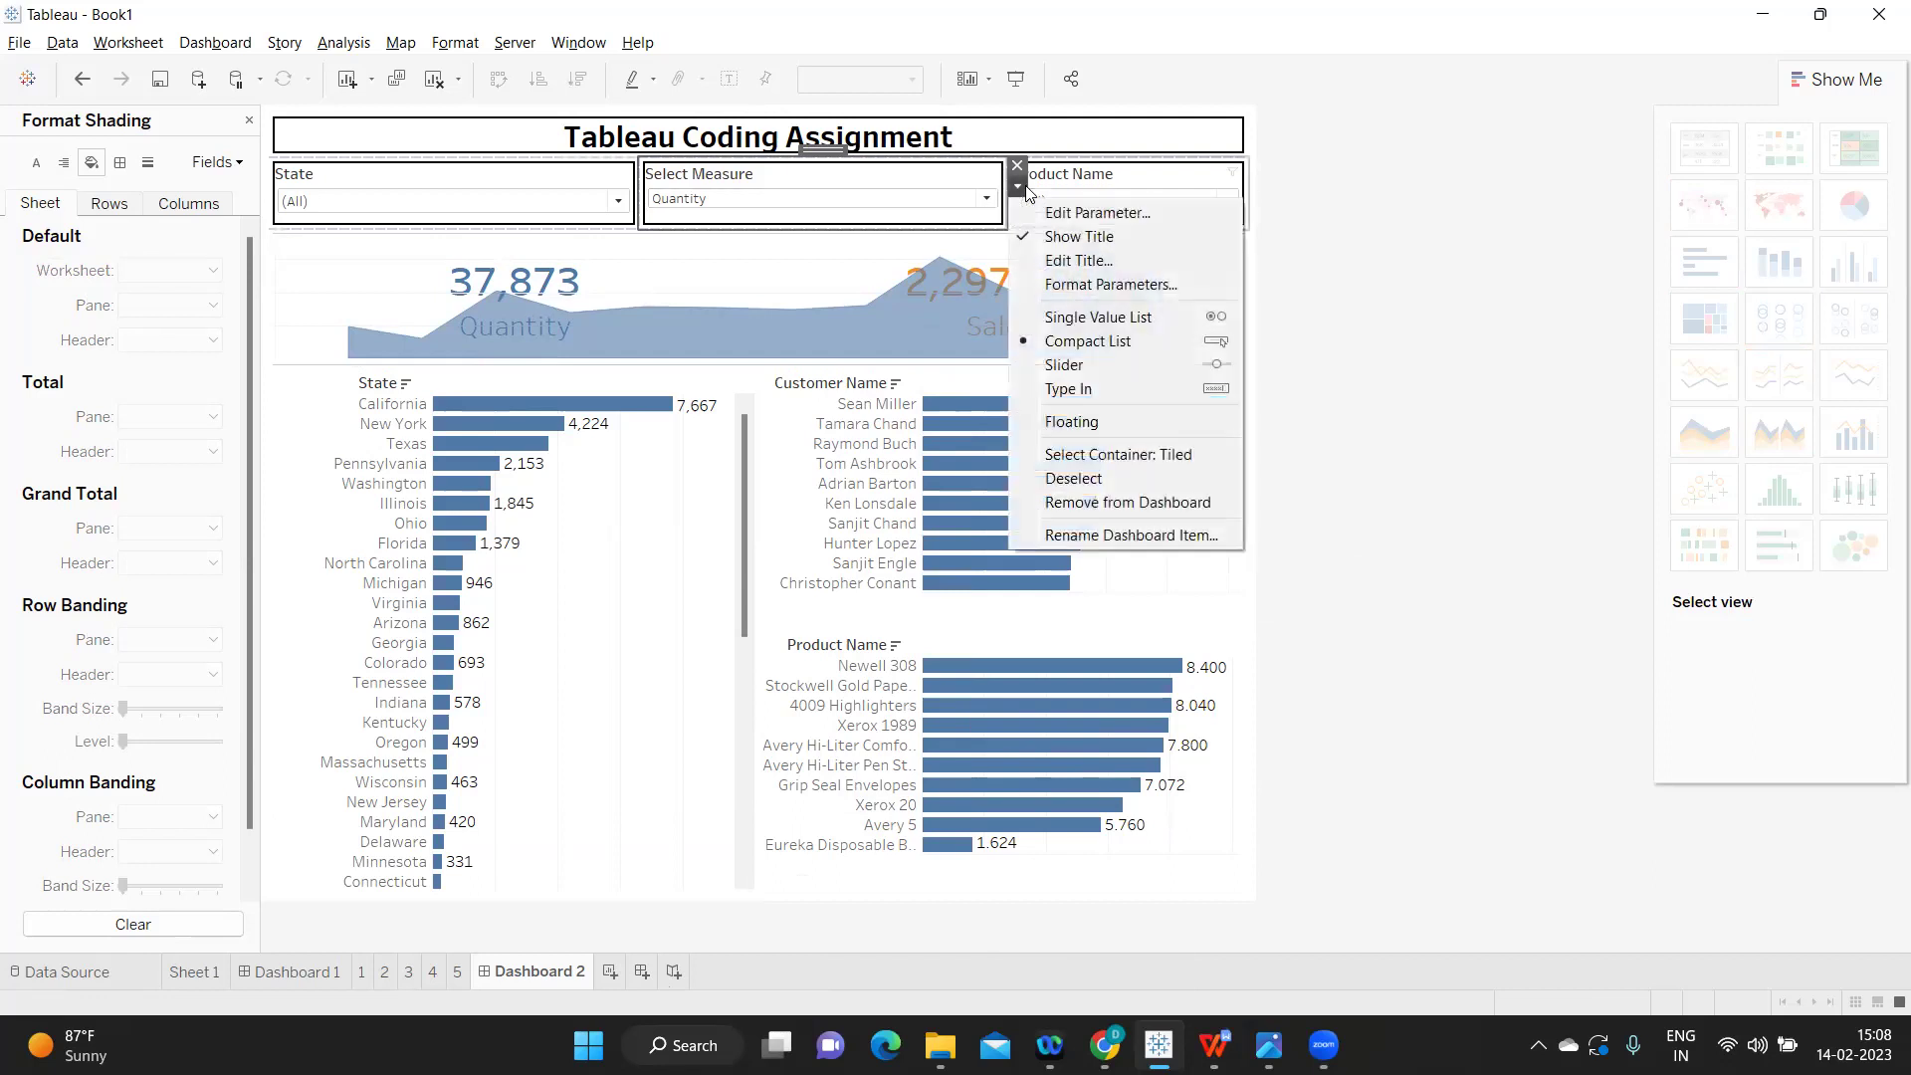
{"action": "left_click", "coordinate": [1087, 314]}
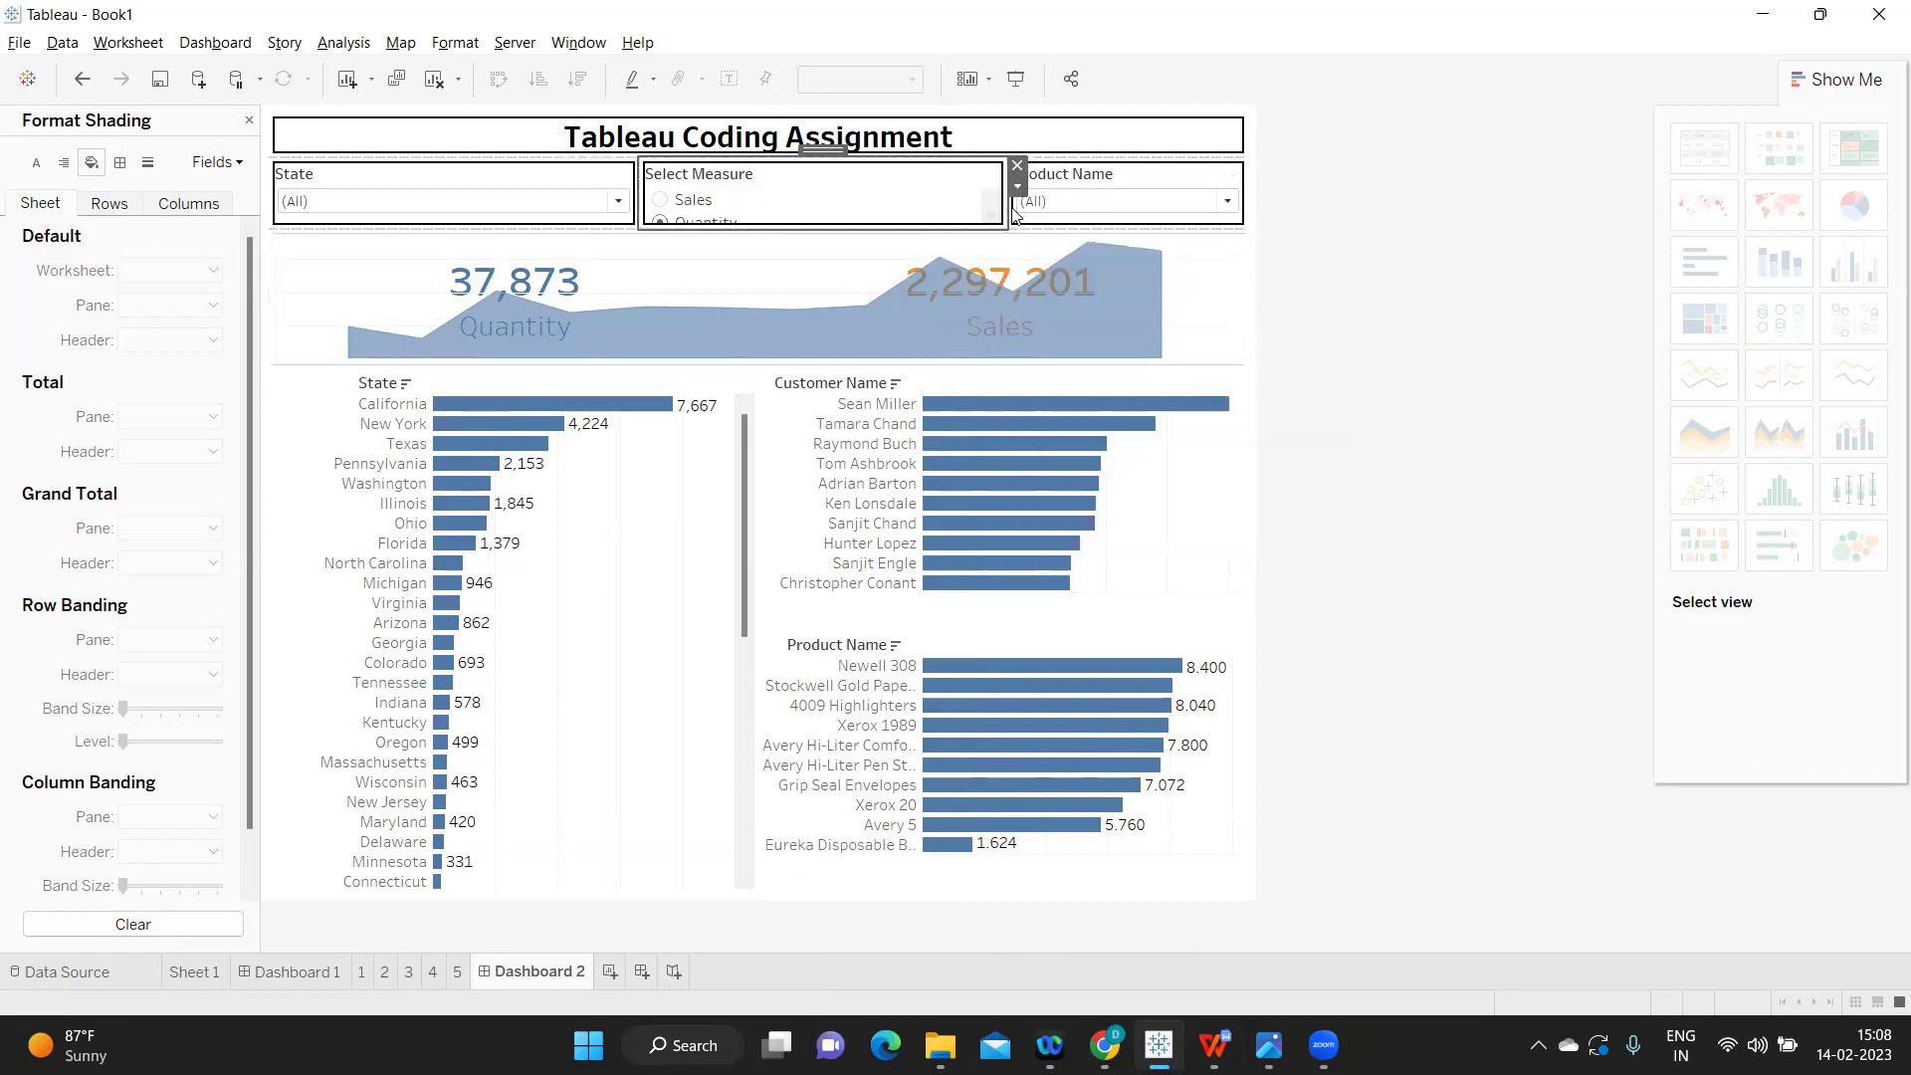
- Widen the Select Measure control on both sides, narrowing the State and Product Name filters beside it
{"action": "left_click_drag", "start_coordinate": [1008, 205], "coordinate": [1054, 201]}
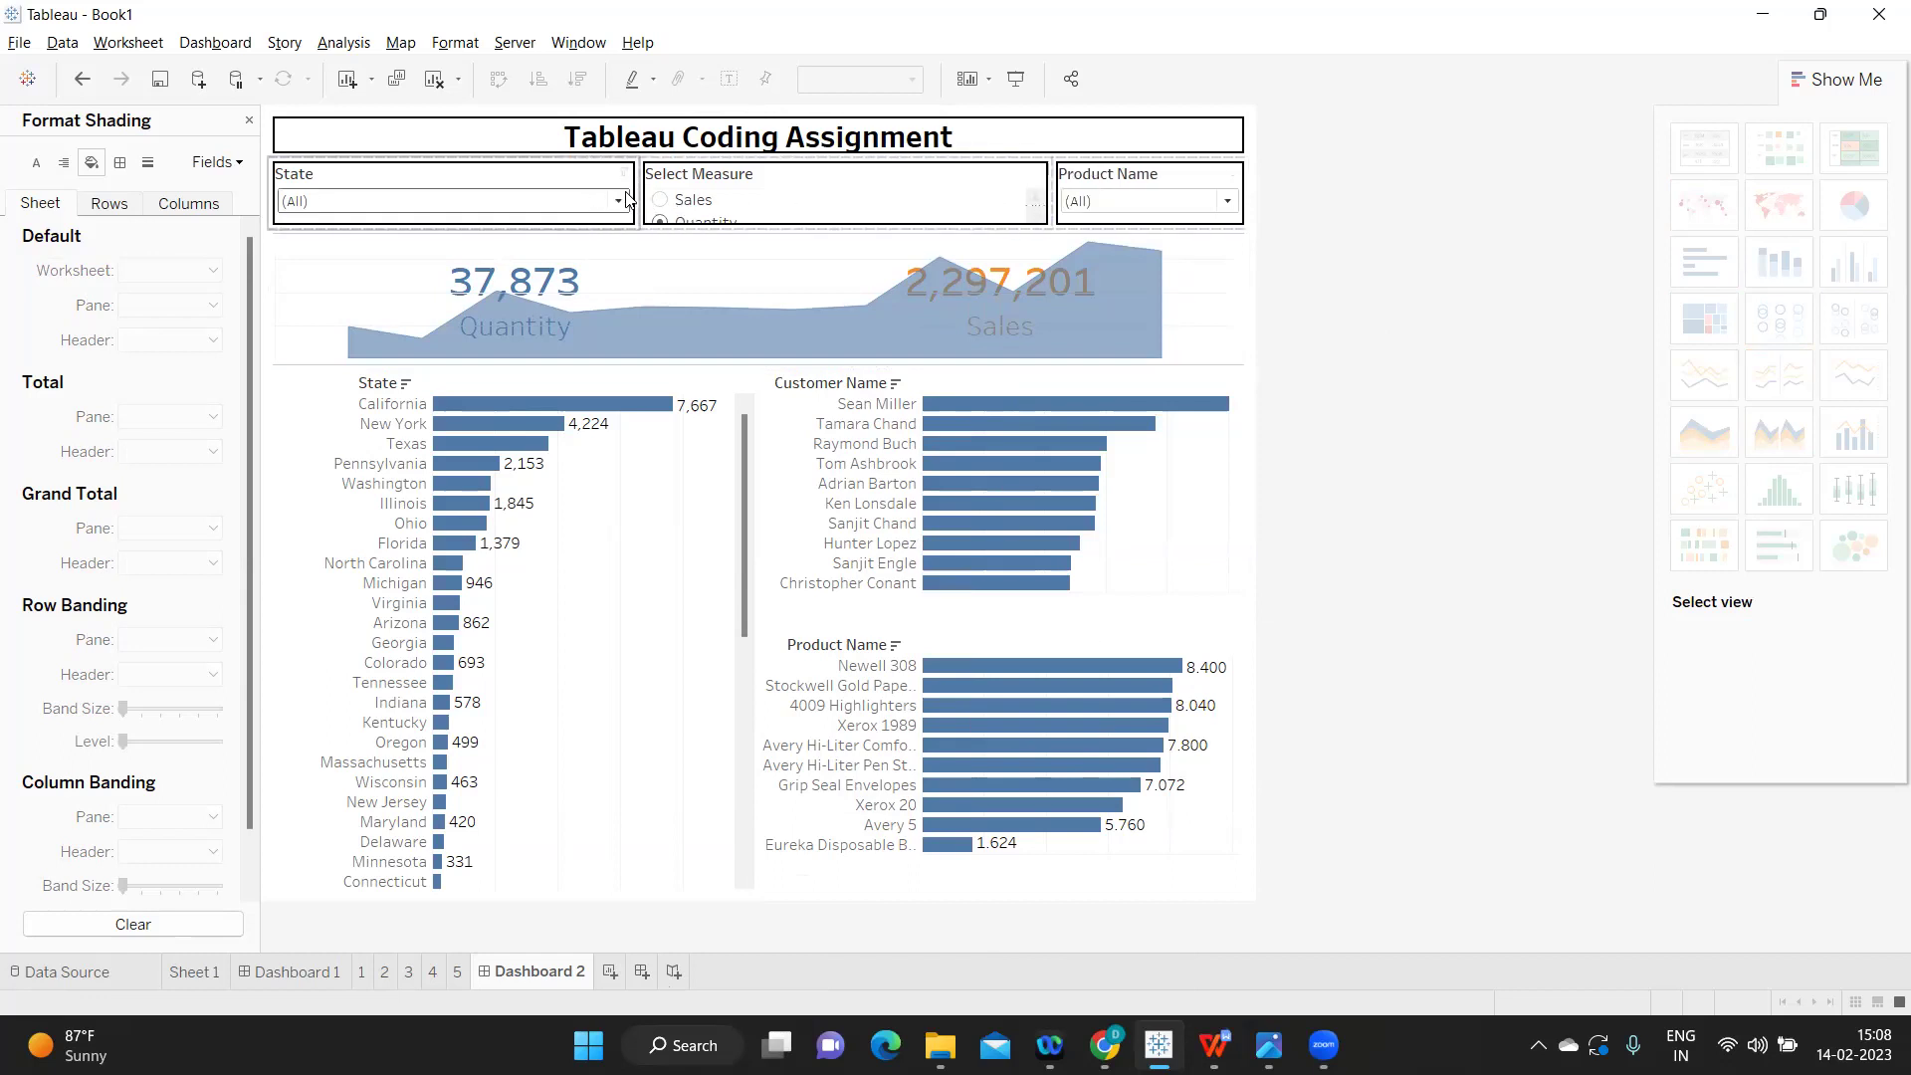
{"action": "left_click", "coordinate": [667, 192]}
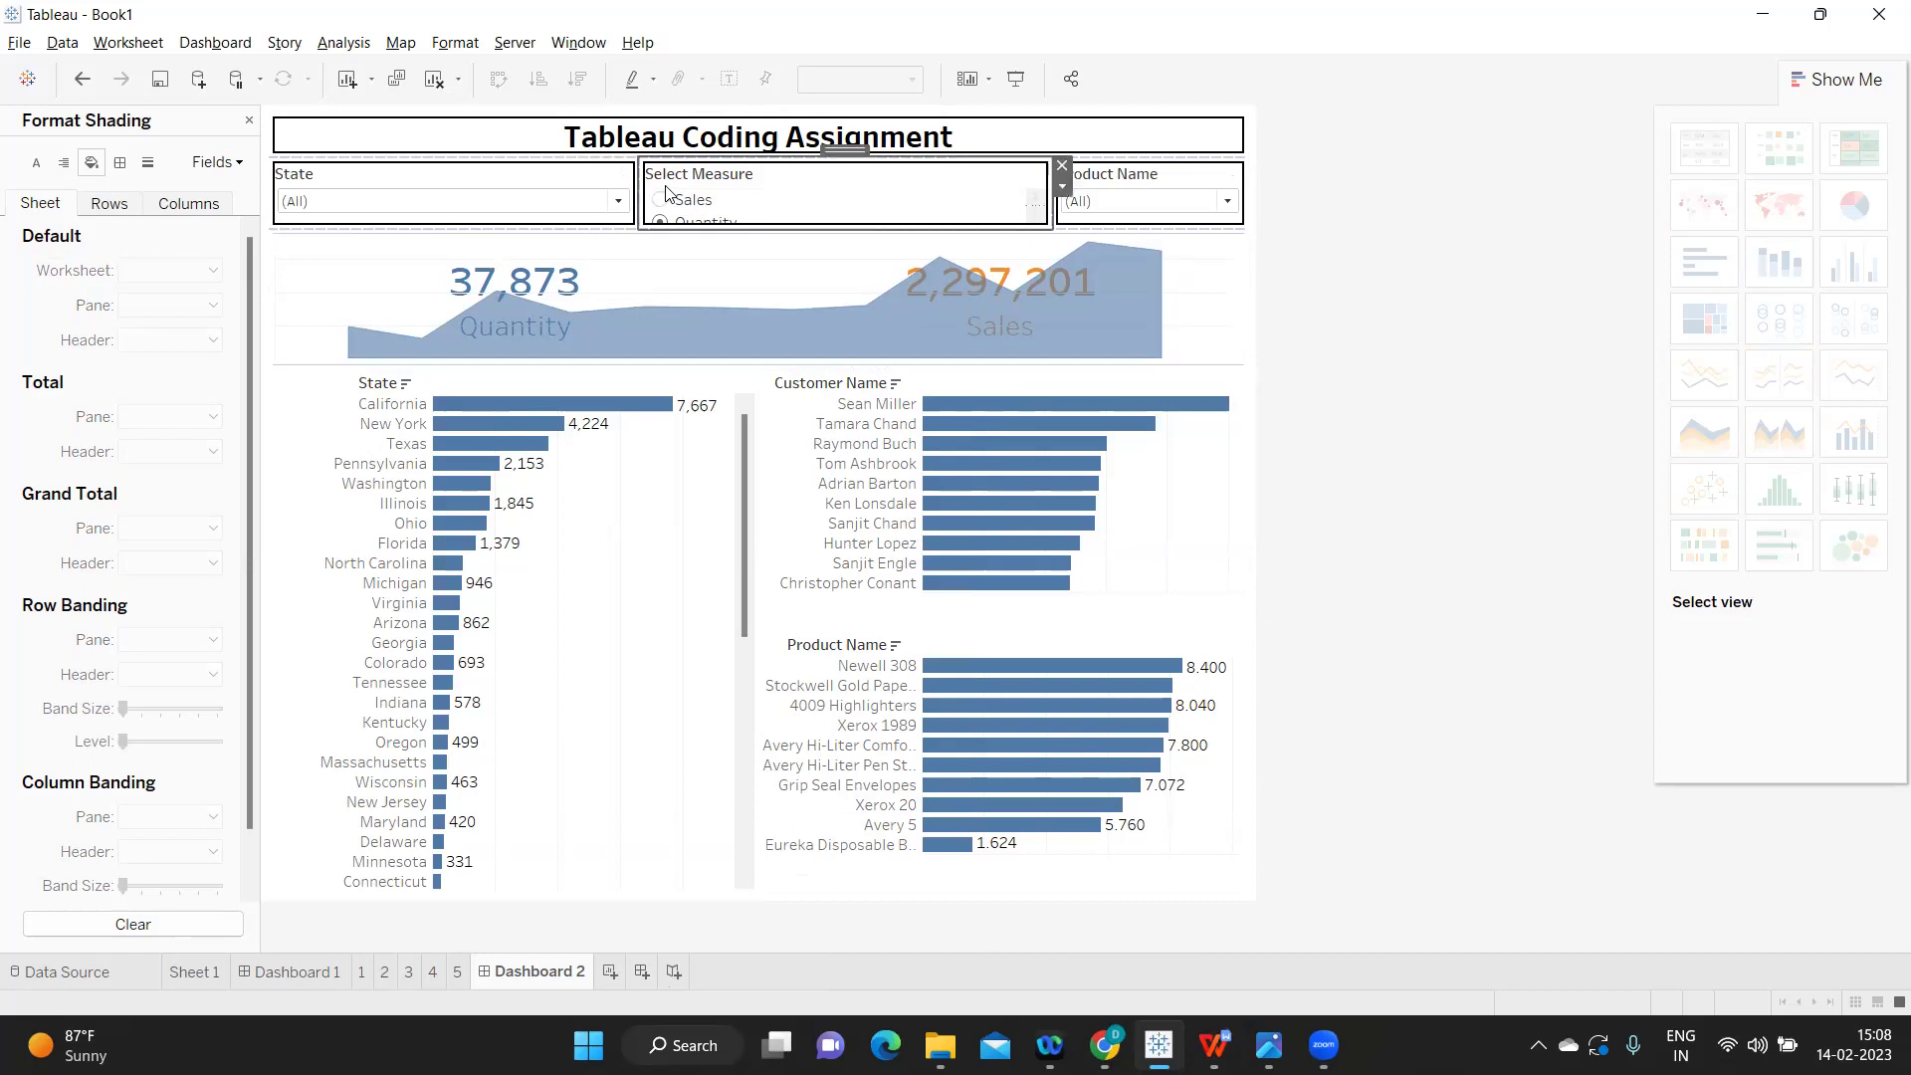
{"action": "left_click_drag", "start_coordinate": [637, 189], "coordinate": [578, 189]}
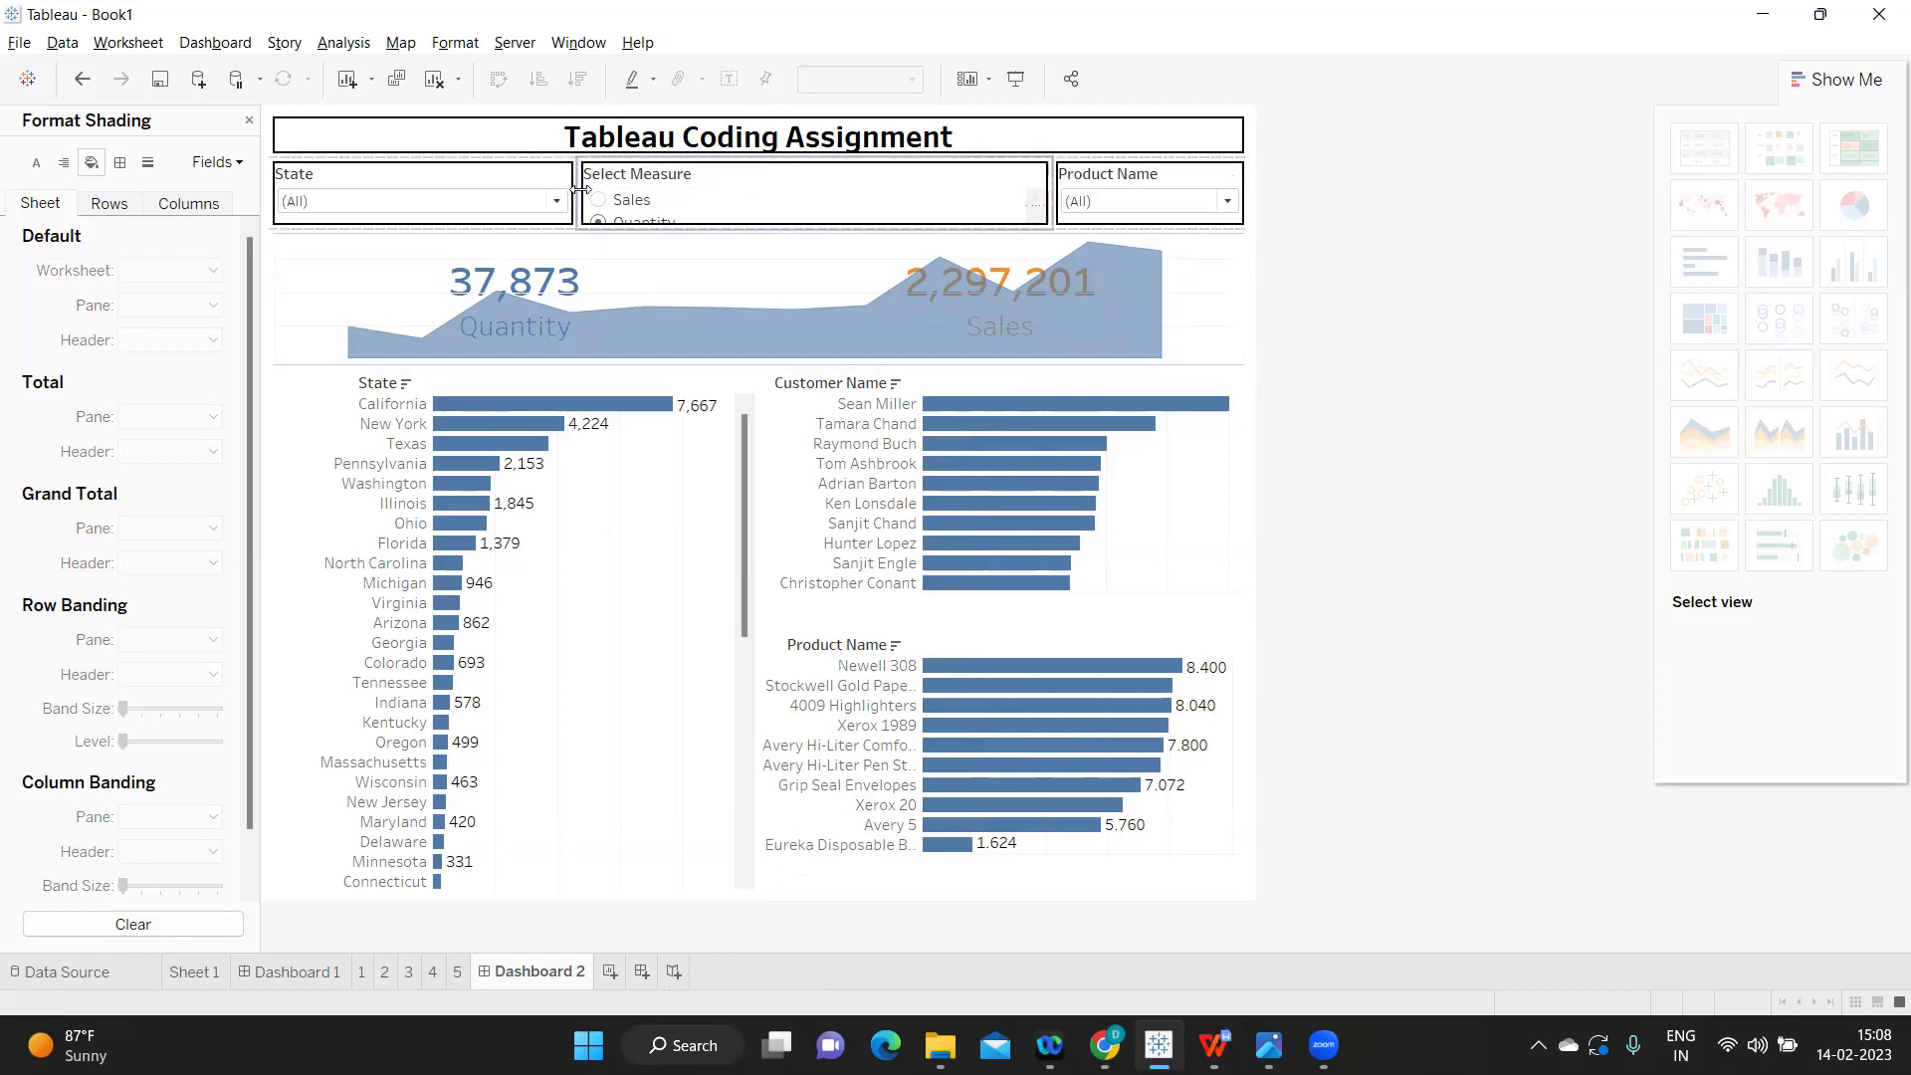
- Move the Product Name filter between State and Select Measure, and narrow it to give the parameter control more width
{"action": "left_click", "coordinate": [1115, 179]}
{"action": "left_click_drag", "start_coordinate": [1155, 159], "coordinate": [481, 196]}
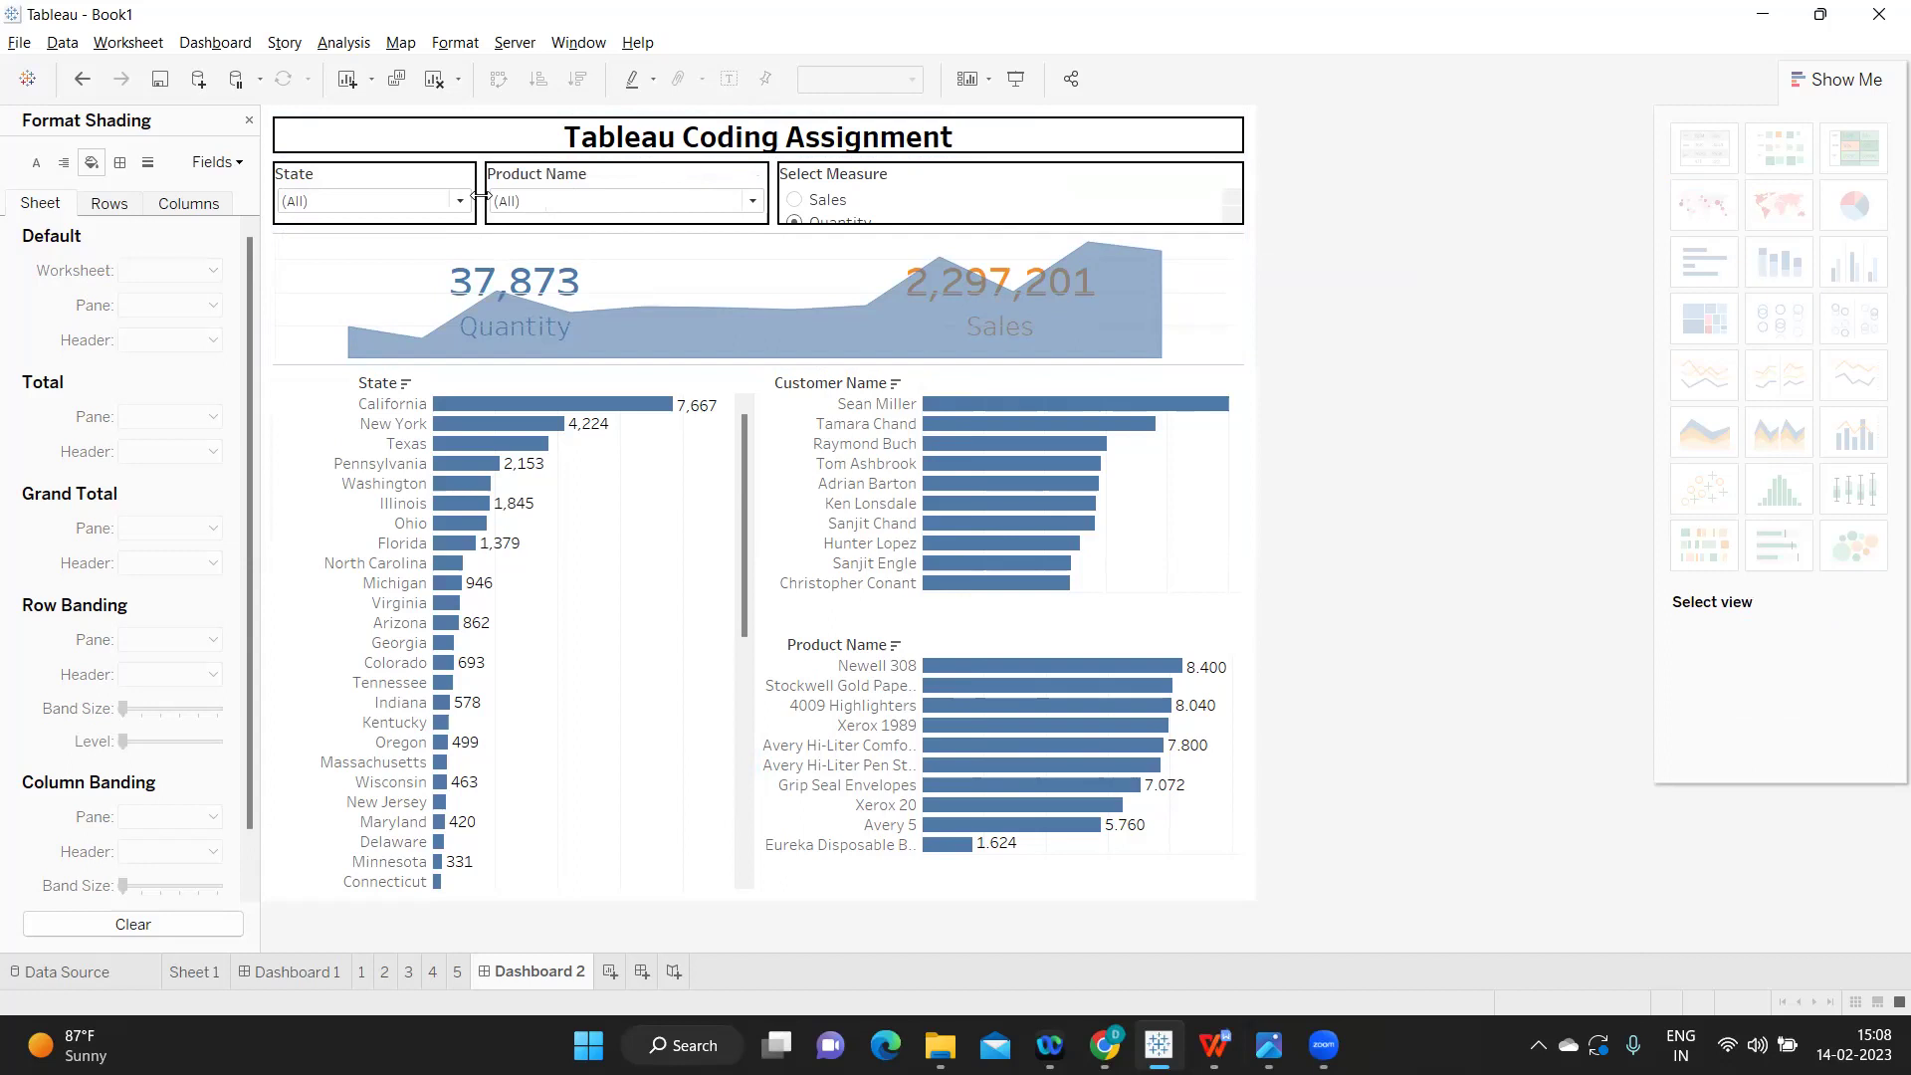
{"action": "left_click", "coordinate": [769, 187]}
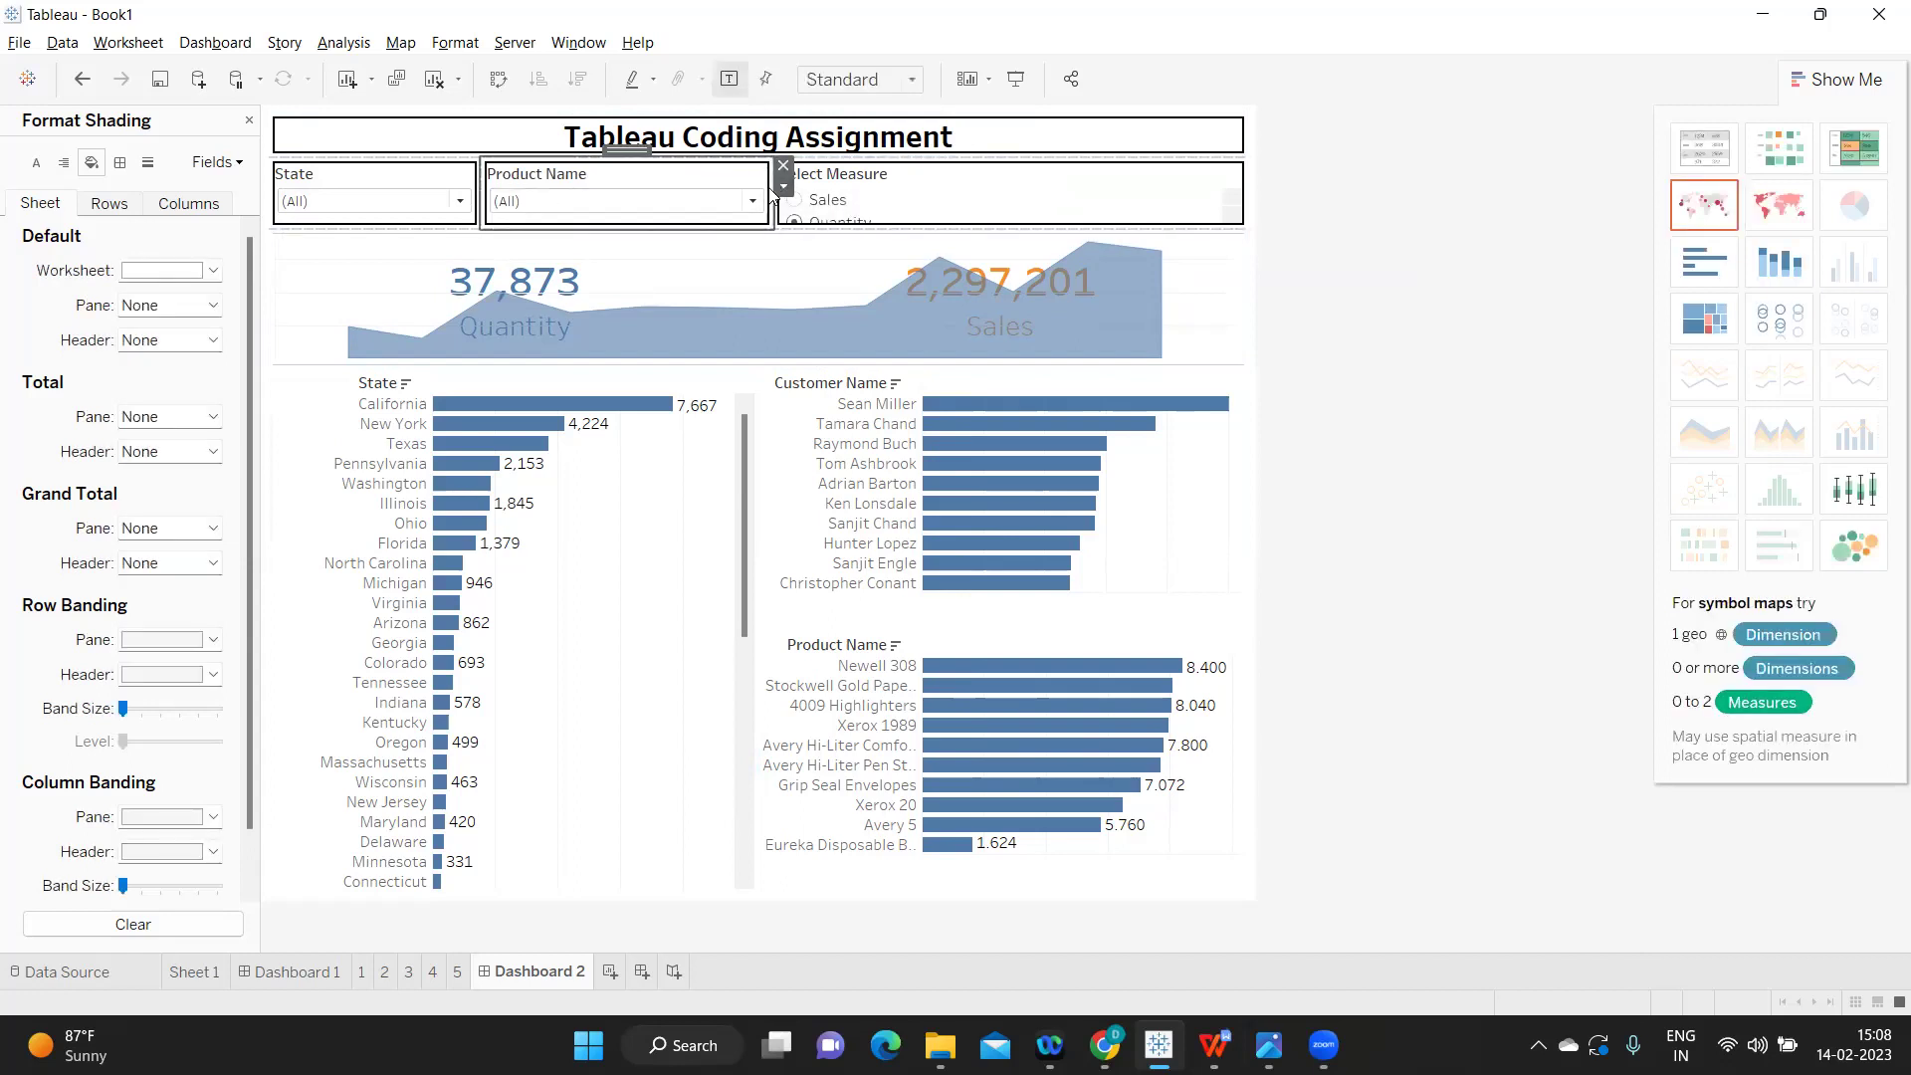
{"action": "left_click_drag", "start_coordinate": [773, 194], "coordinate": [722, 189]}
- Keep Select Measure as a Single Value List, make the filter row slightly taller, and hide the parameter control's title
{"action": "left_click", "coordinate": [1258, 186]}
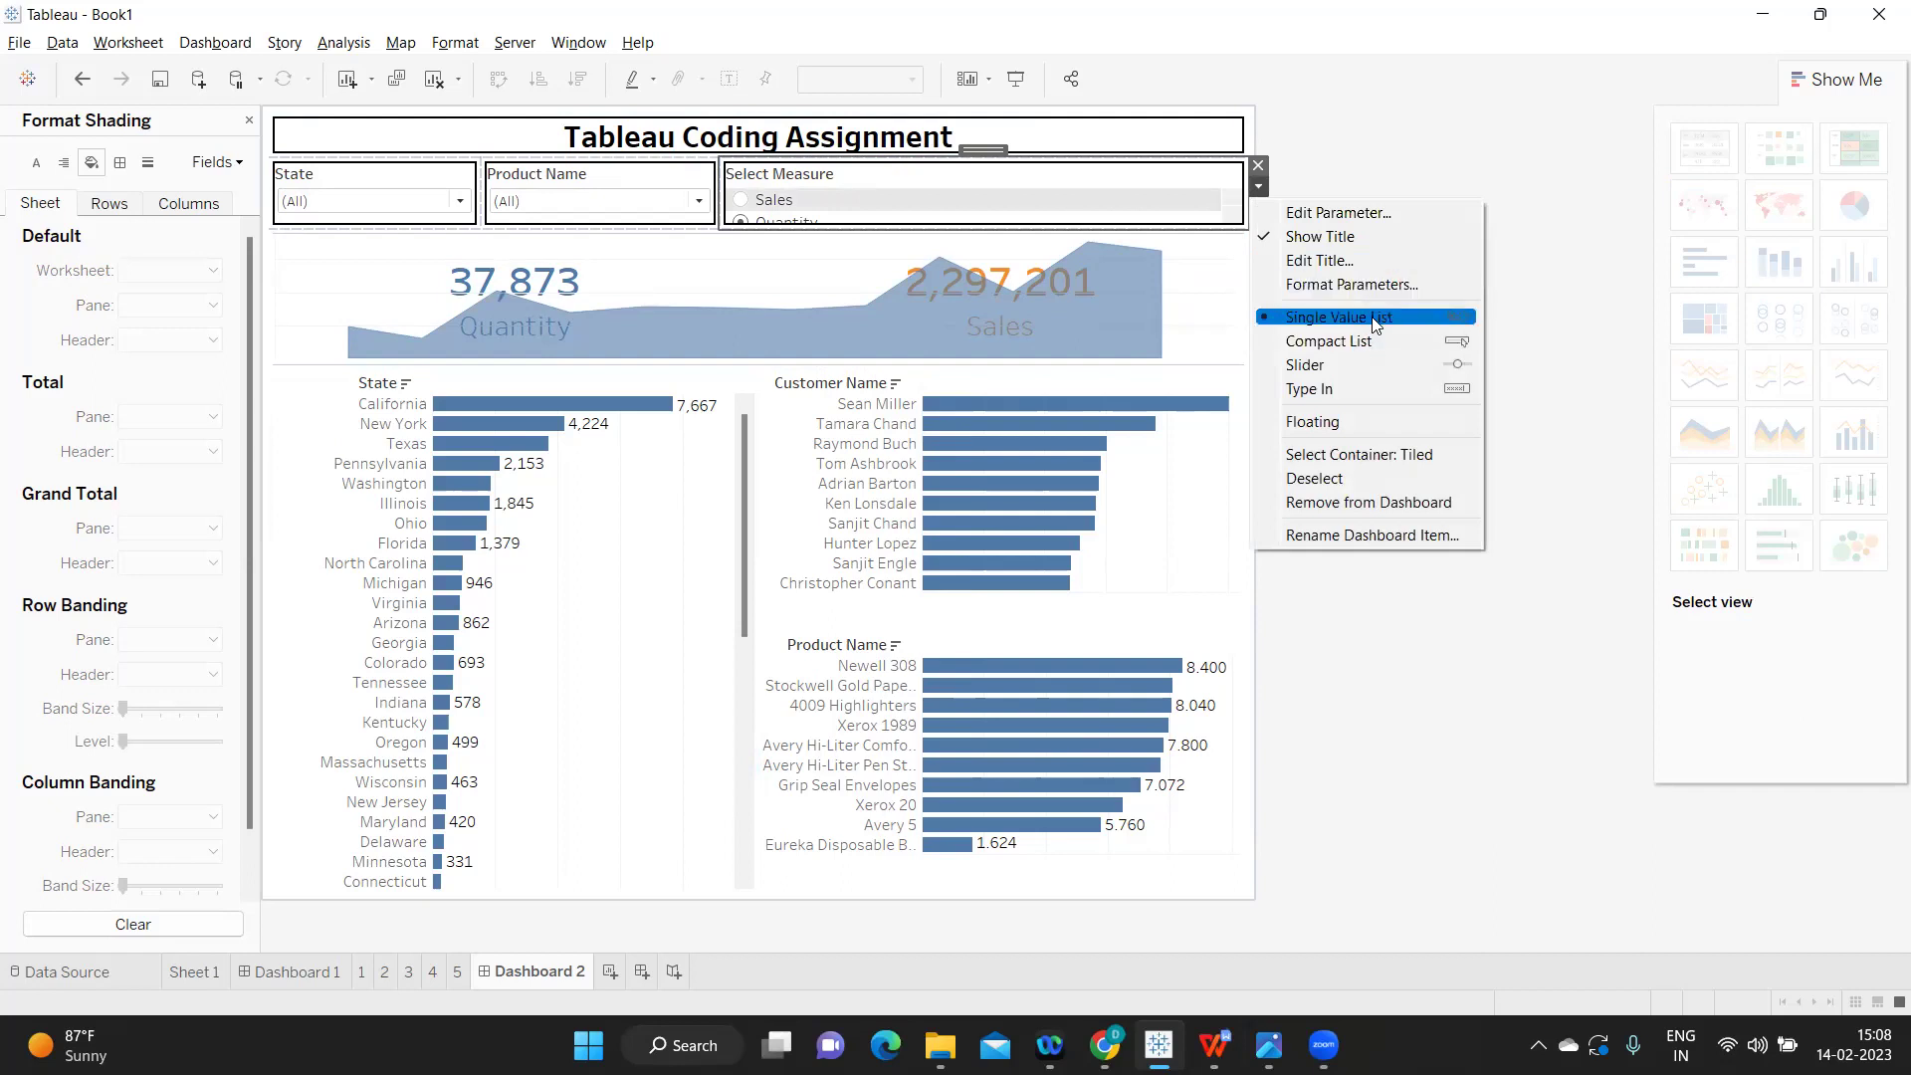
{"action": "left_click", "coordinate": [1374, 319]}
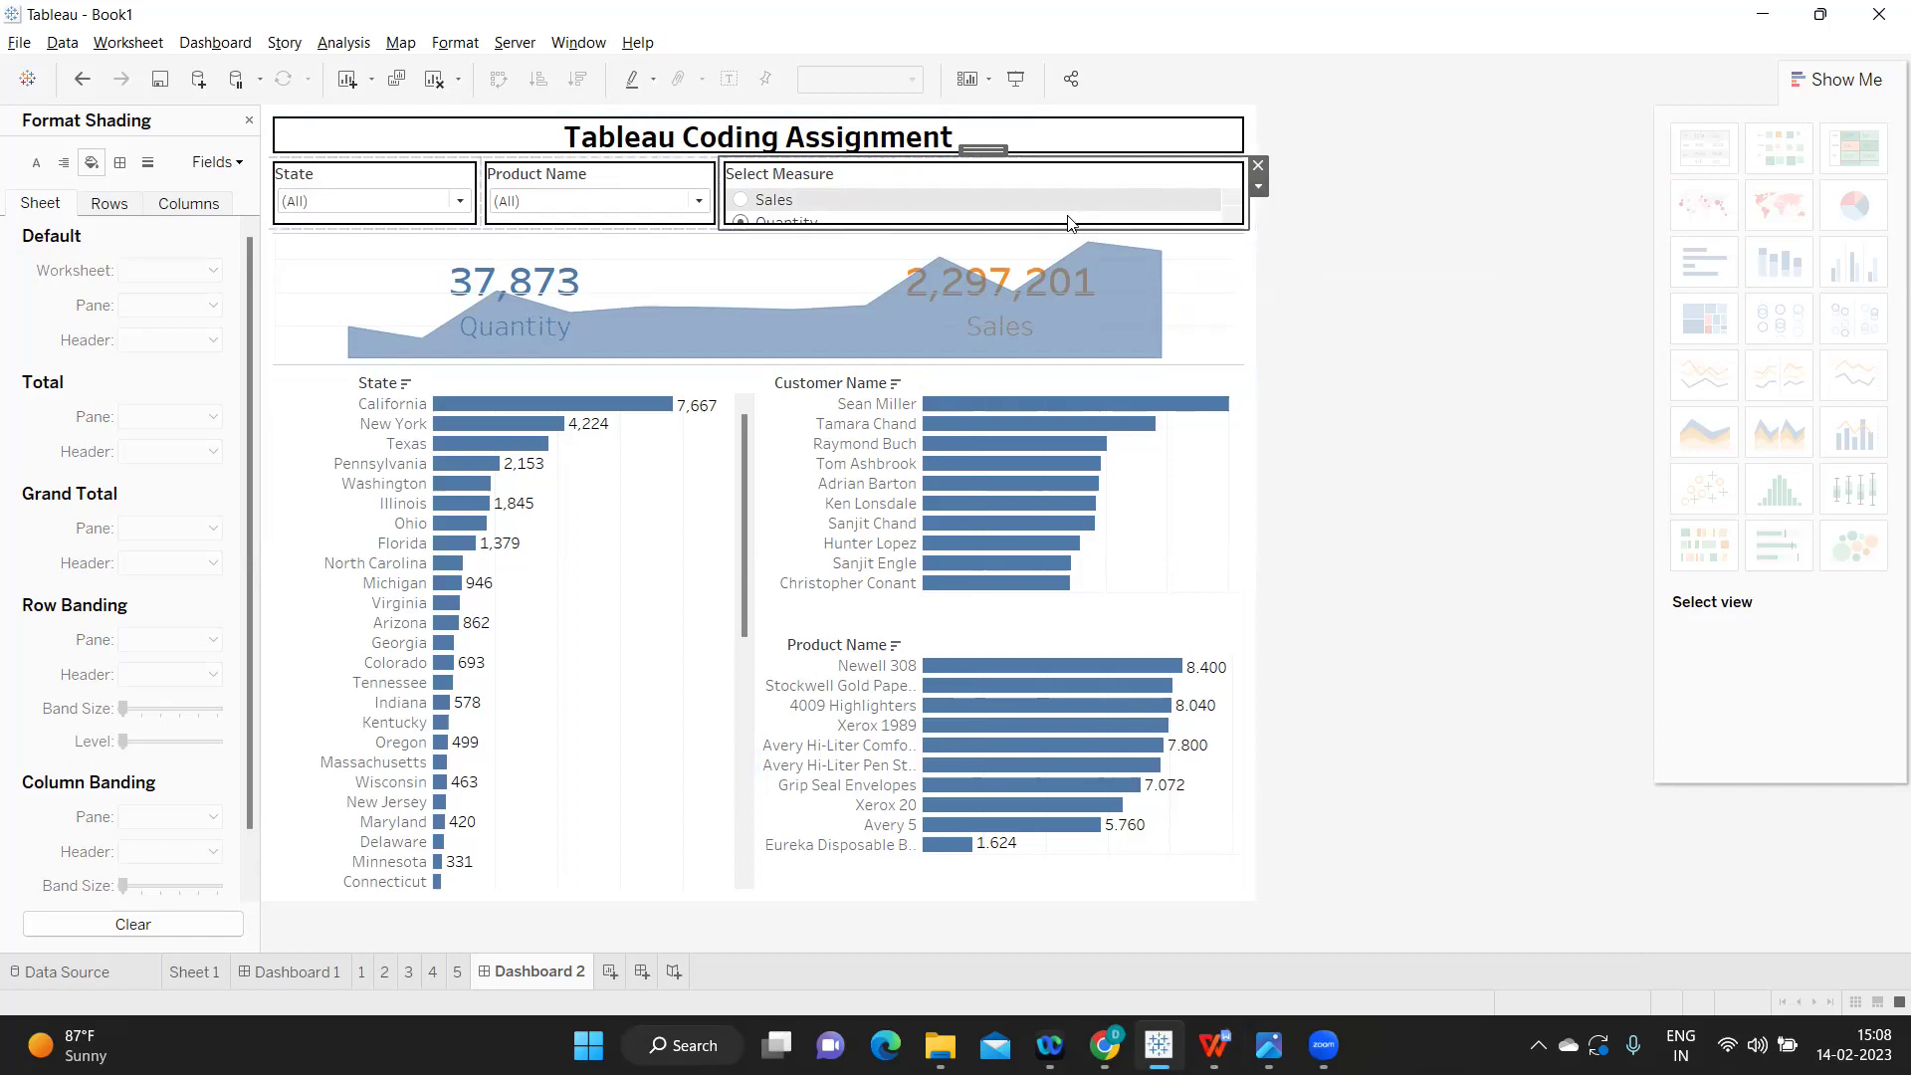
{"action": "left_click_drag", "start_coordinate": [1068, 228], "coordinate": [1068, 232]}
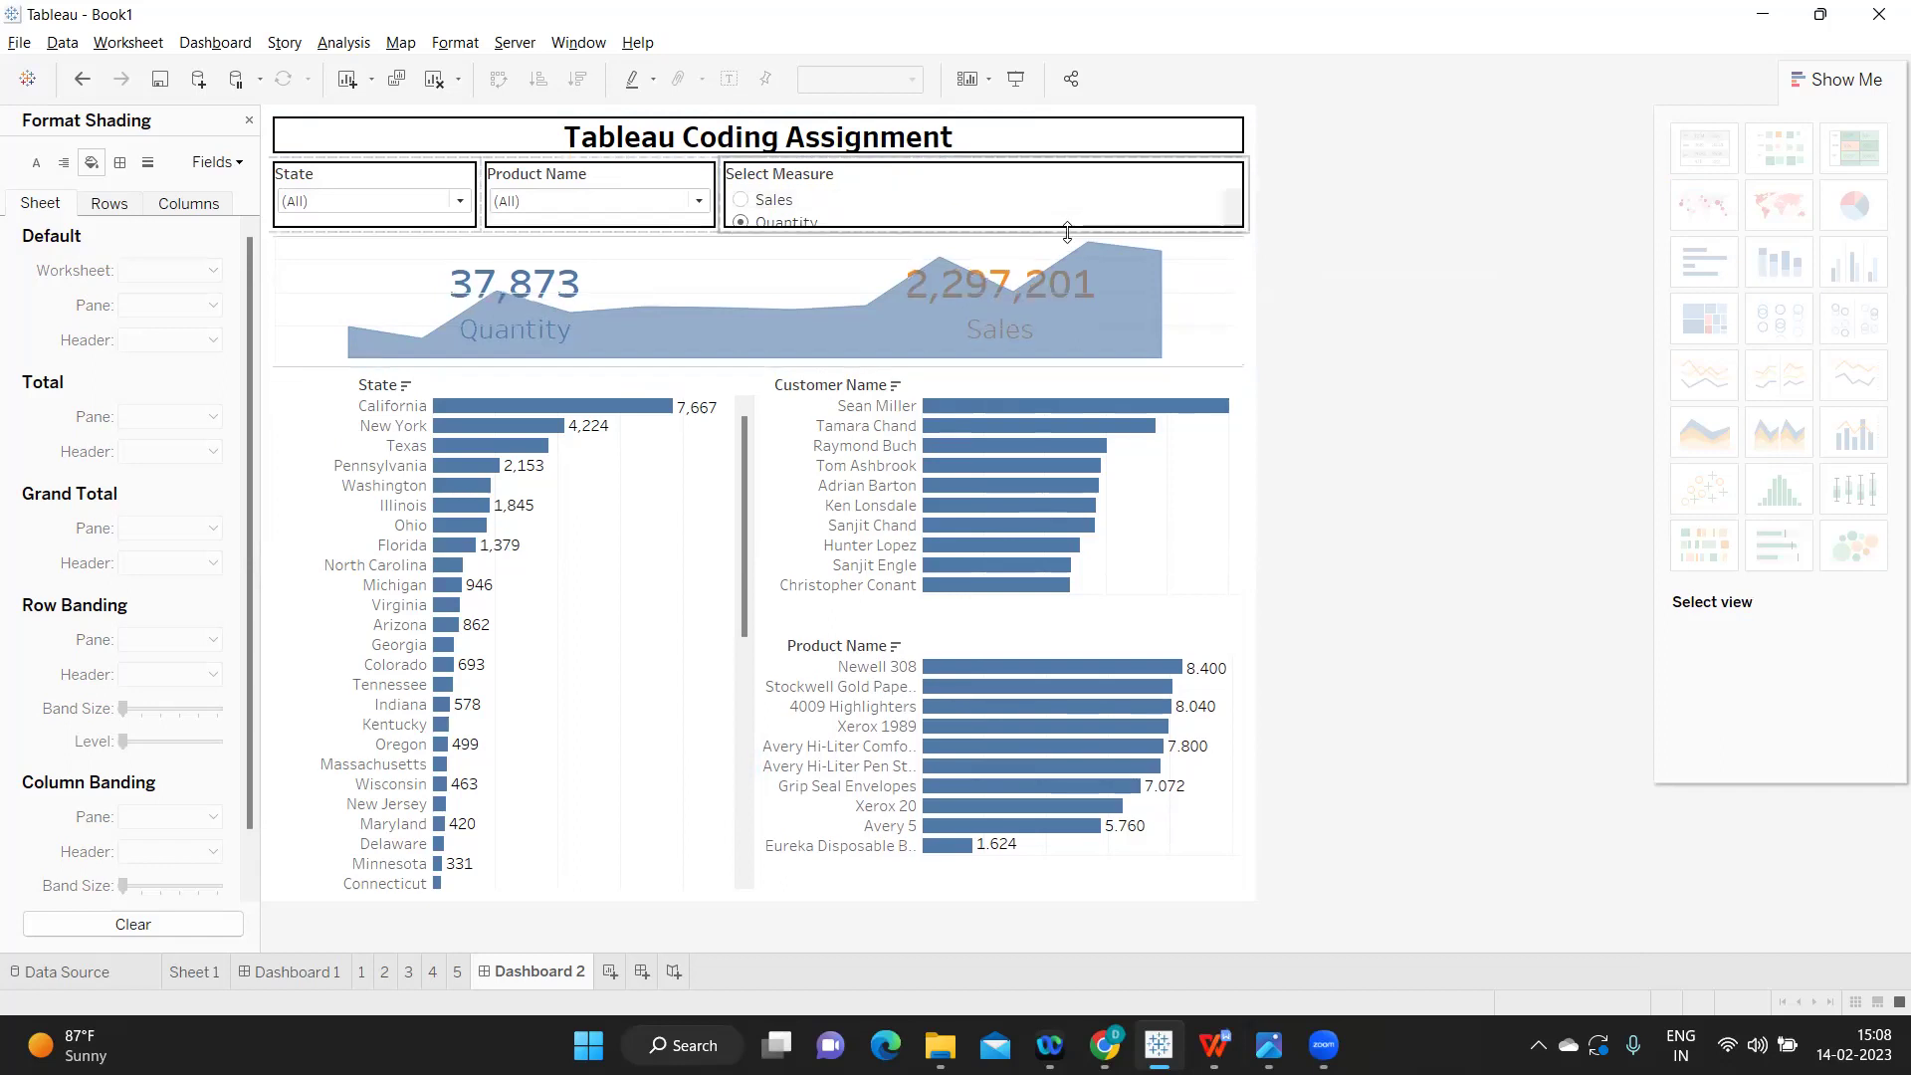
{"action": "right_click", "coordinate": [778, 174]}
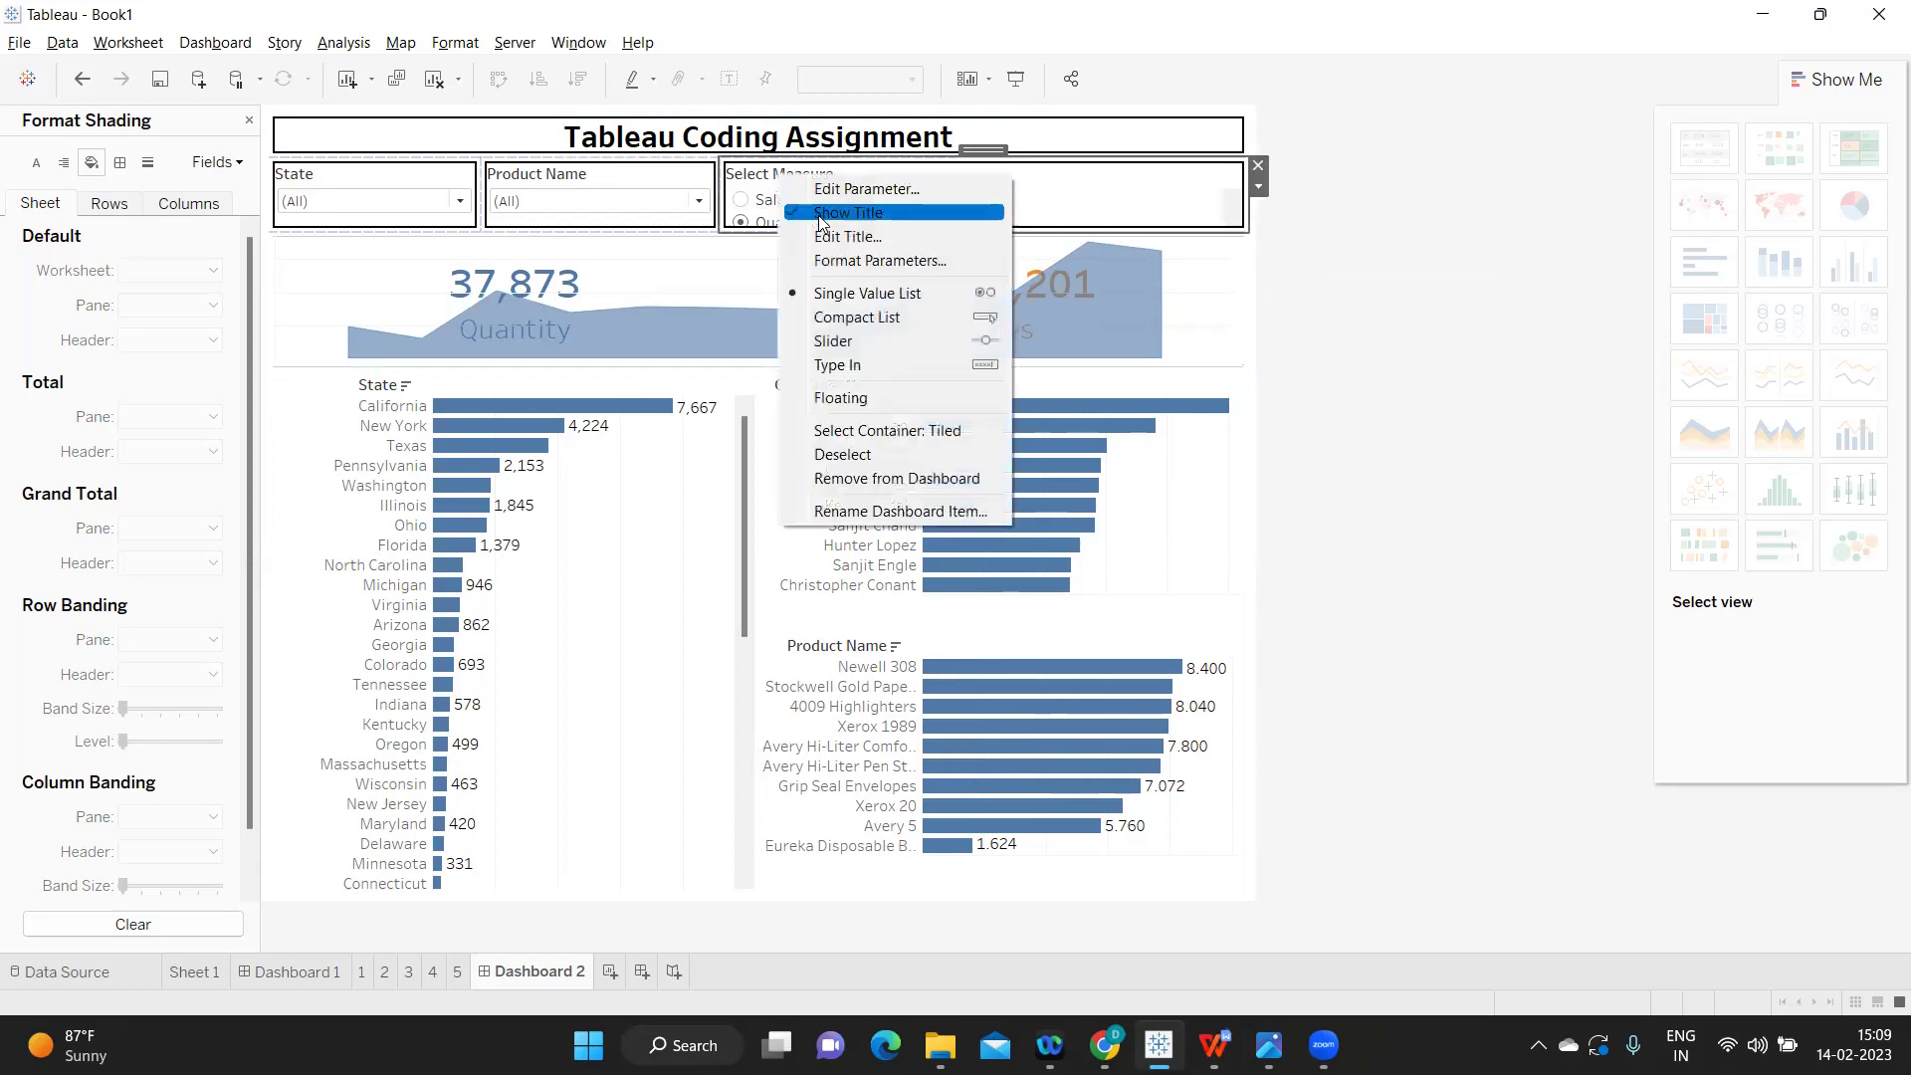
{"action": "left_click", "coordinate": [861, 211]}
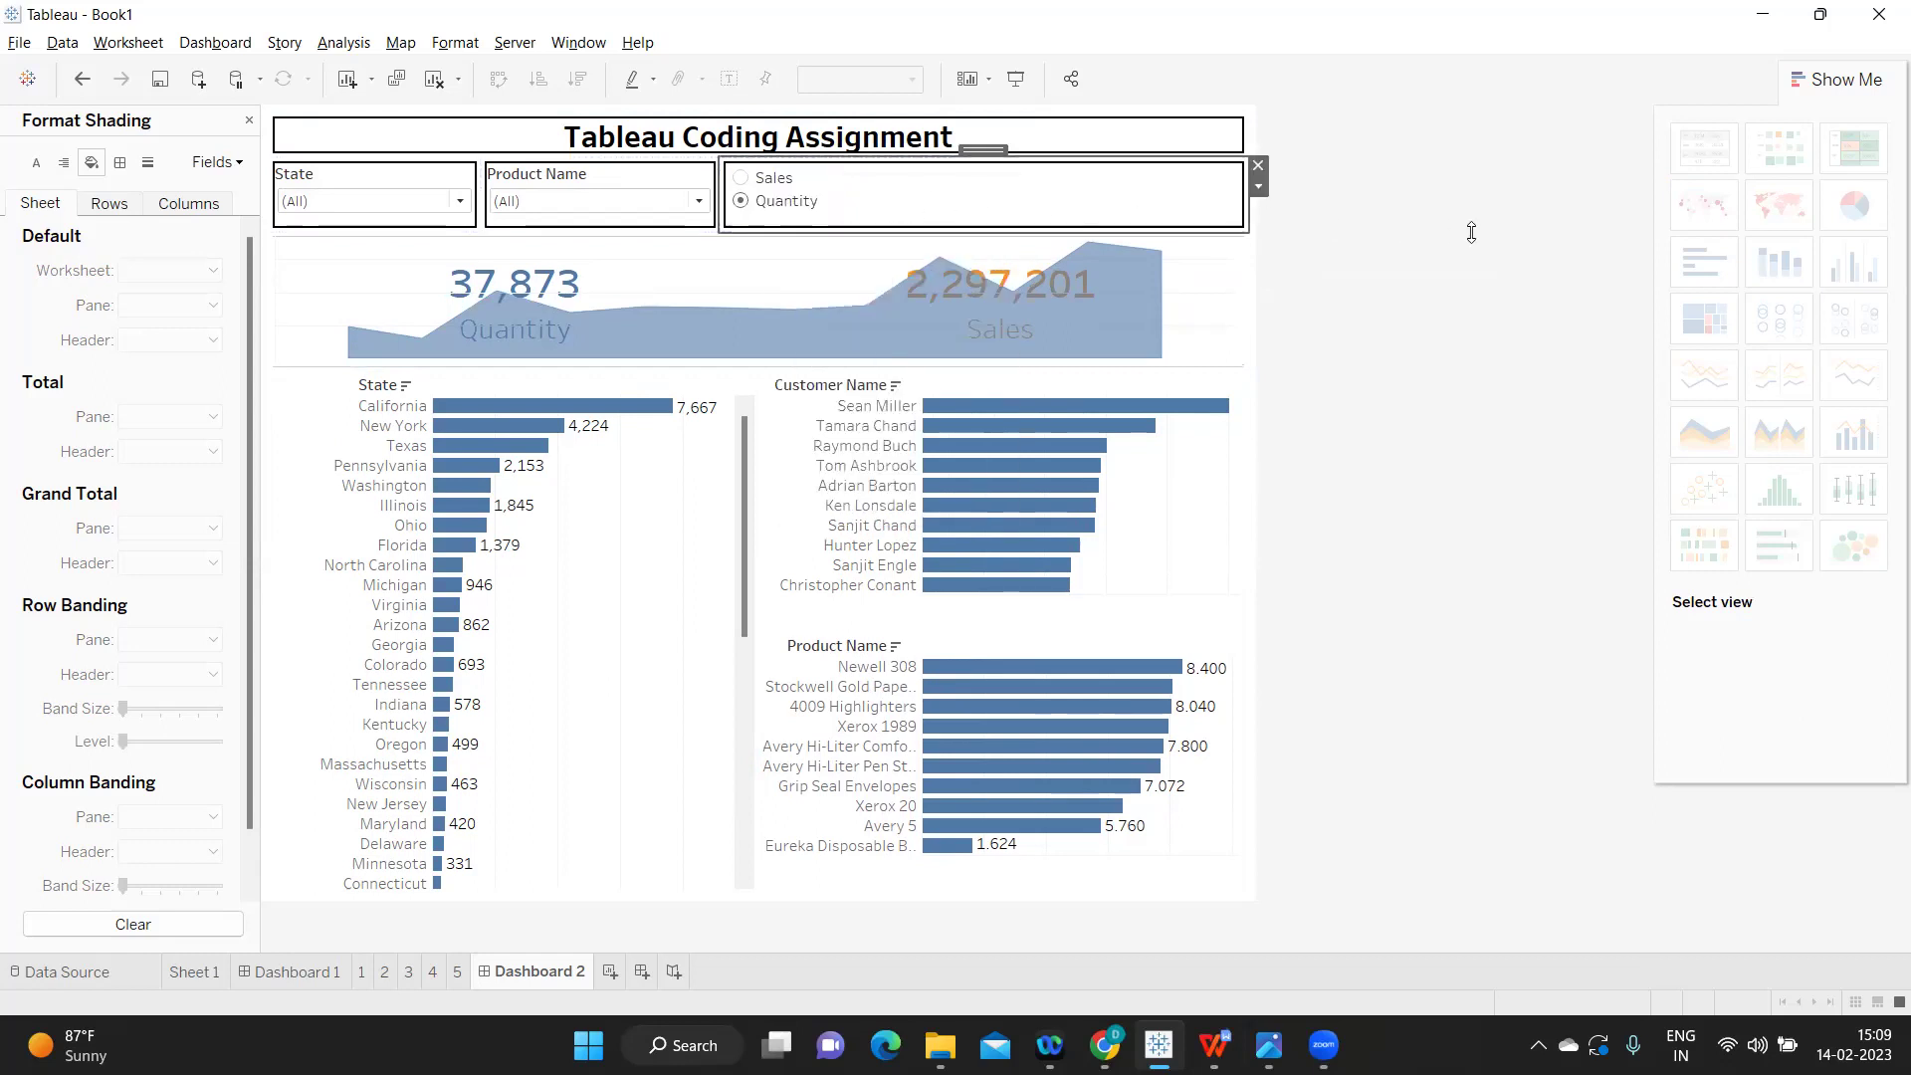
{"action": "left_click", "coordinate": [1286, 259]}
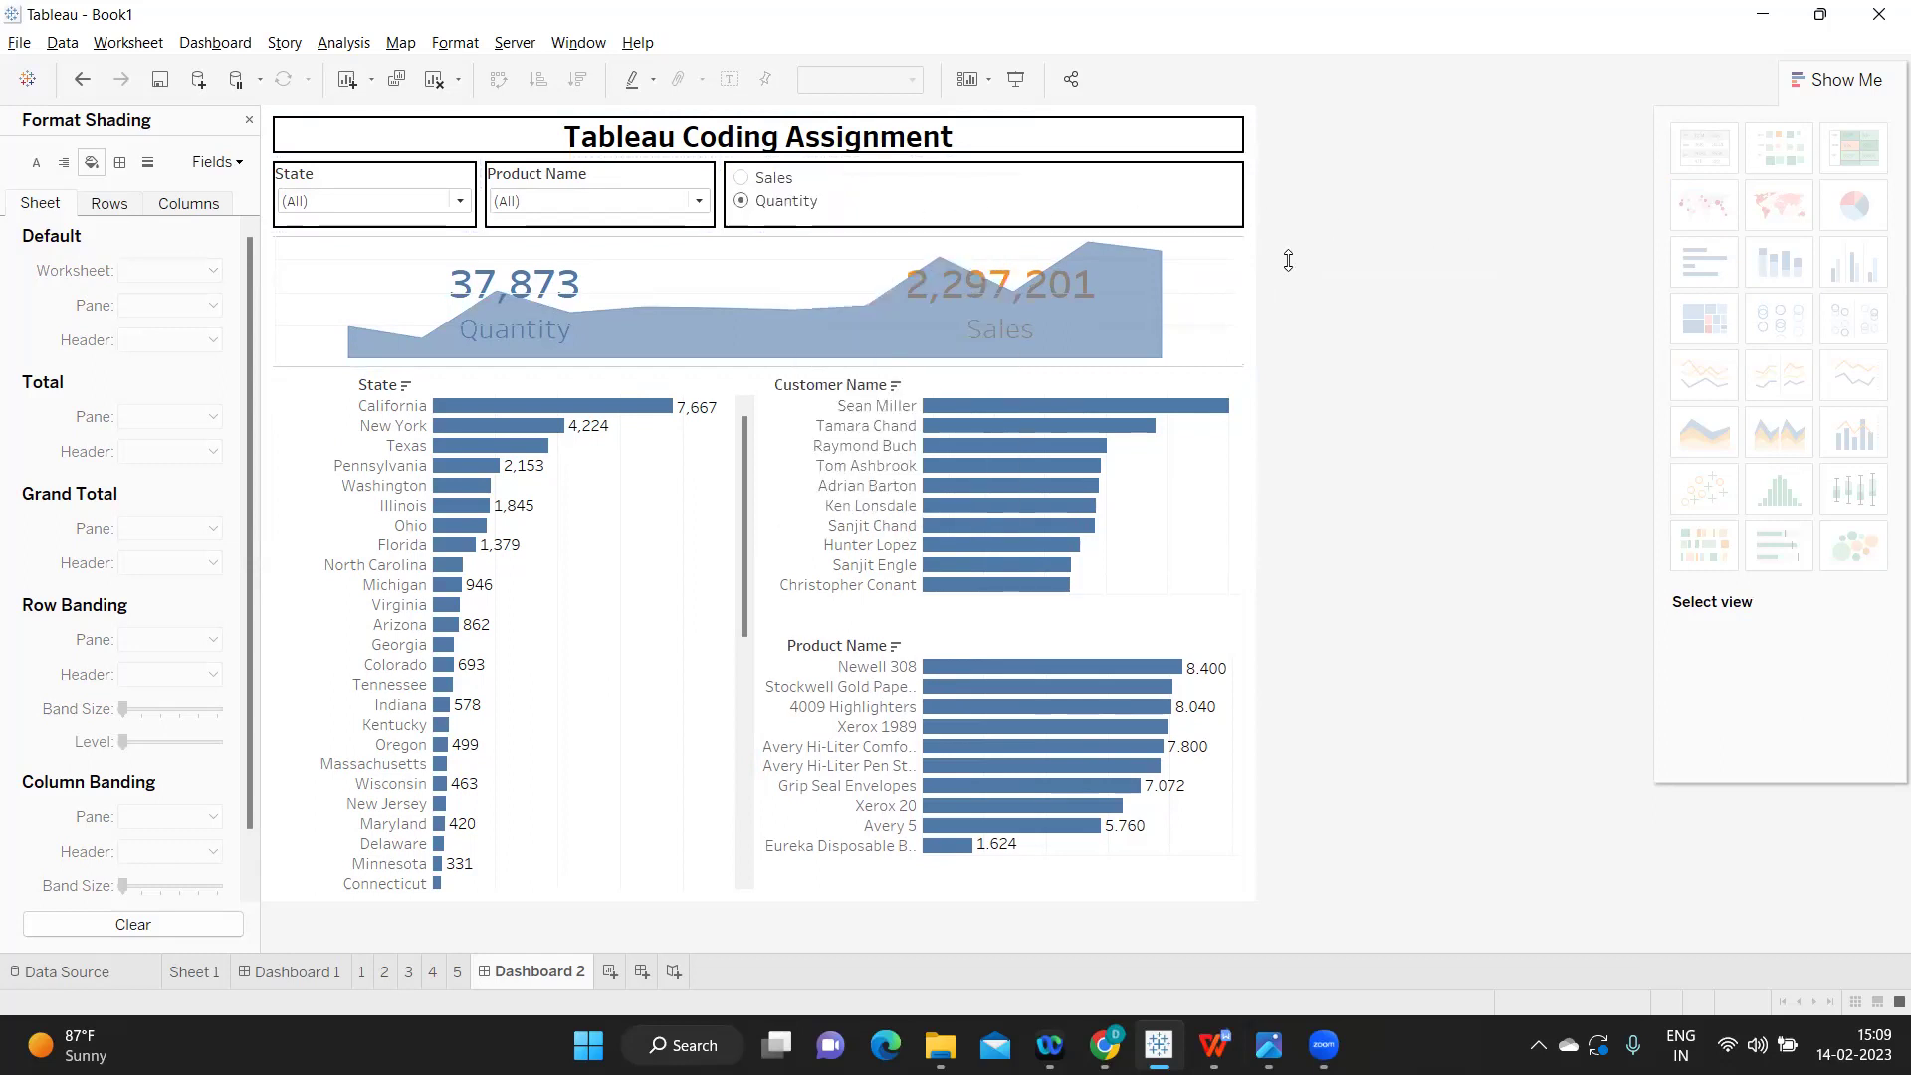
- Test the measure parameter by switching it to Sales, to Quantity, and back to Sales
{"action": "left_click", "coordinate": [741, 179]}
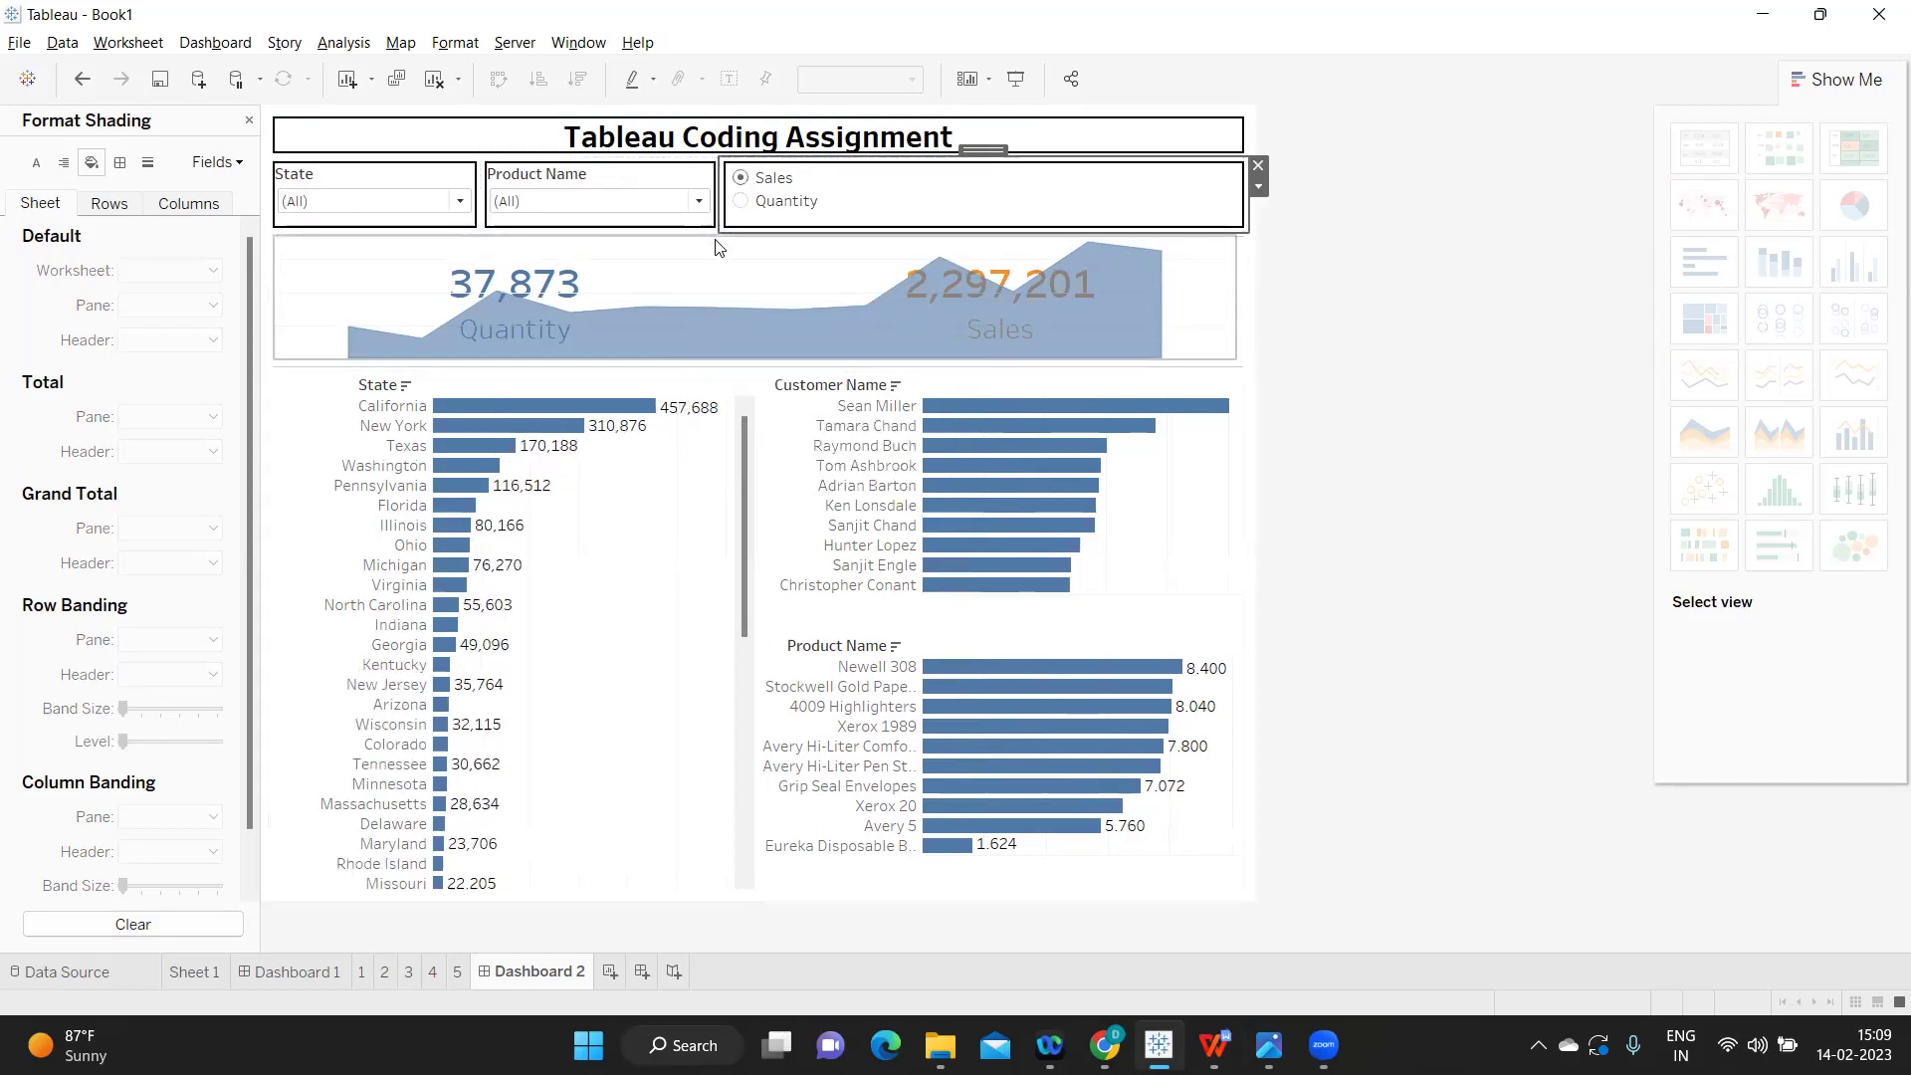
{"action": "left_click", "coordinate": [741, 202]}
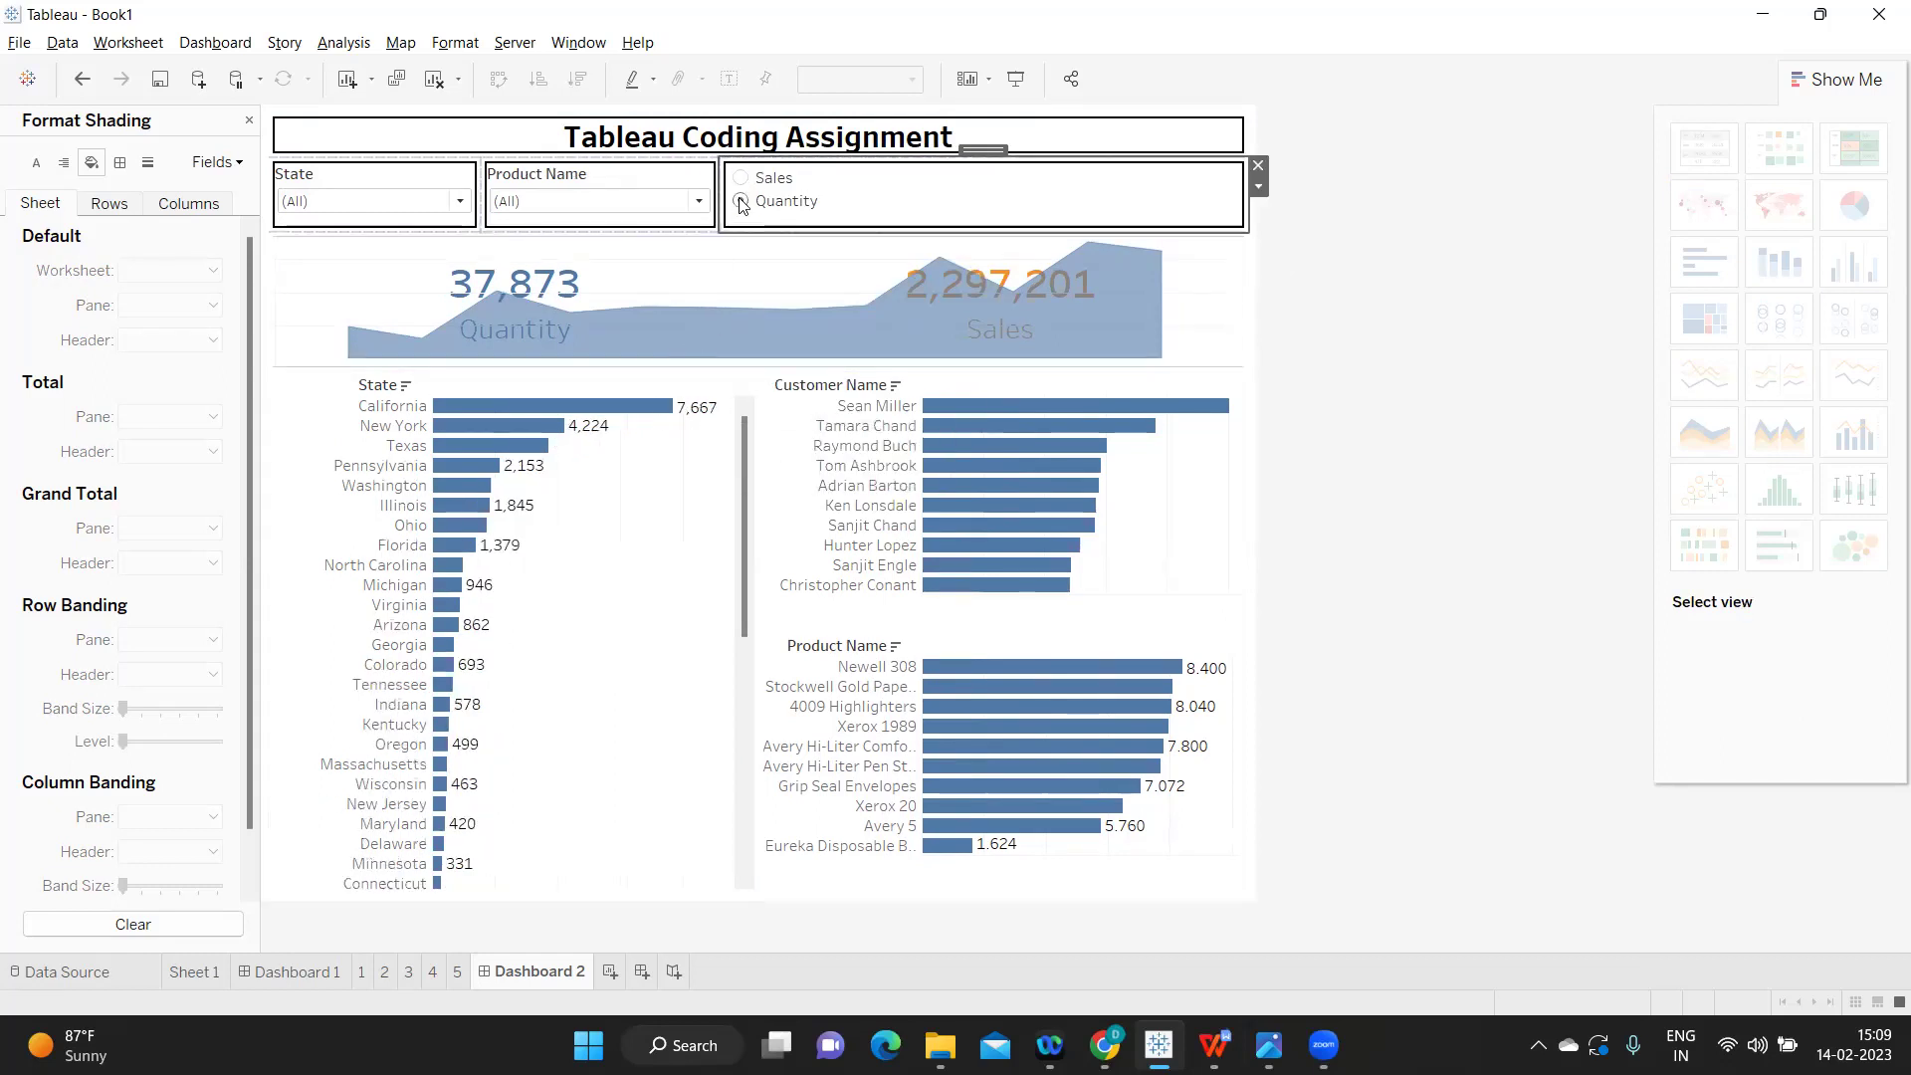
{"action": "left_click", "coordinate": [741, 178]}
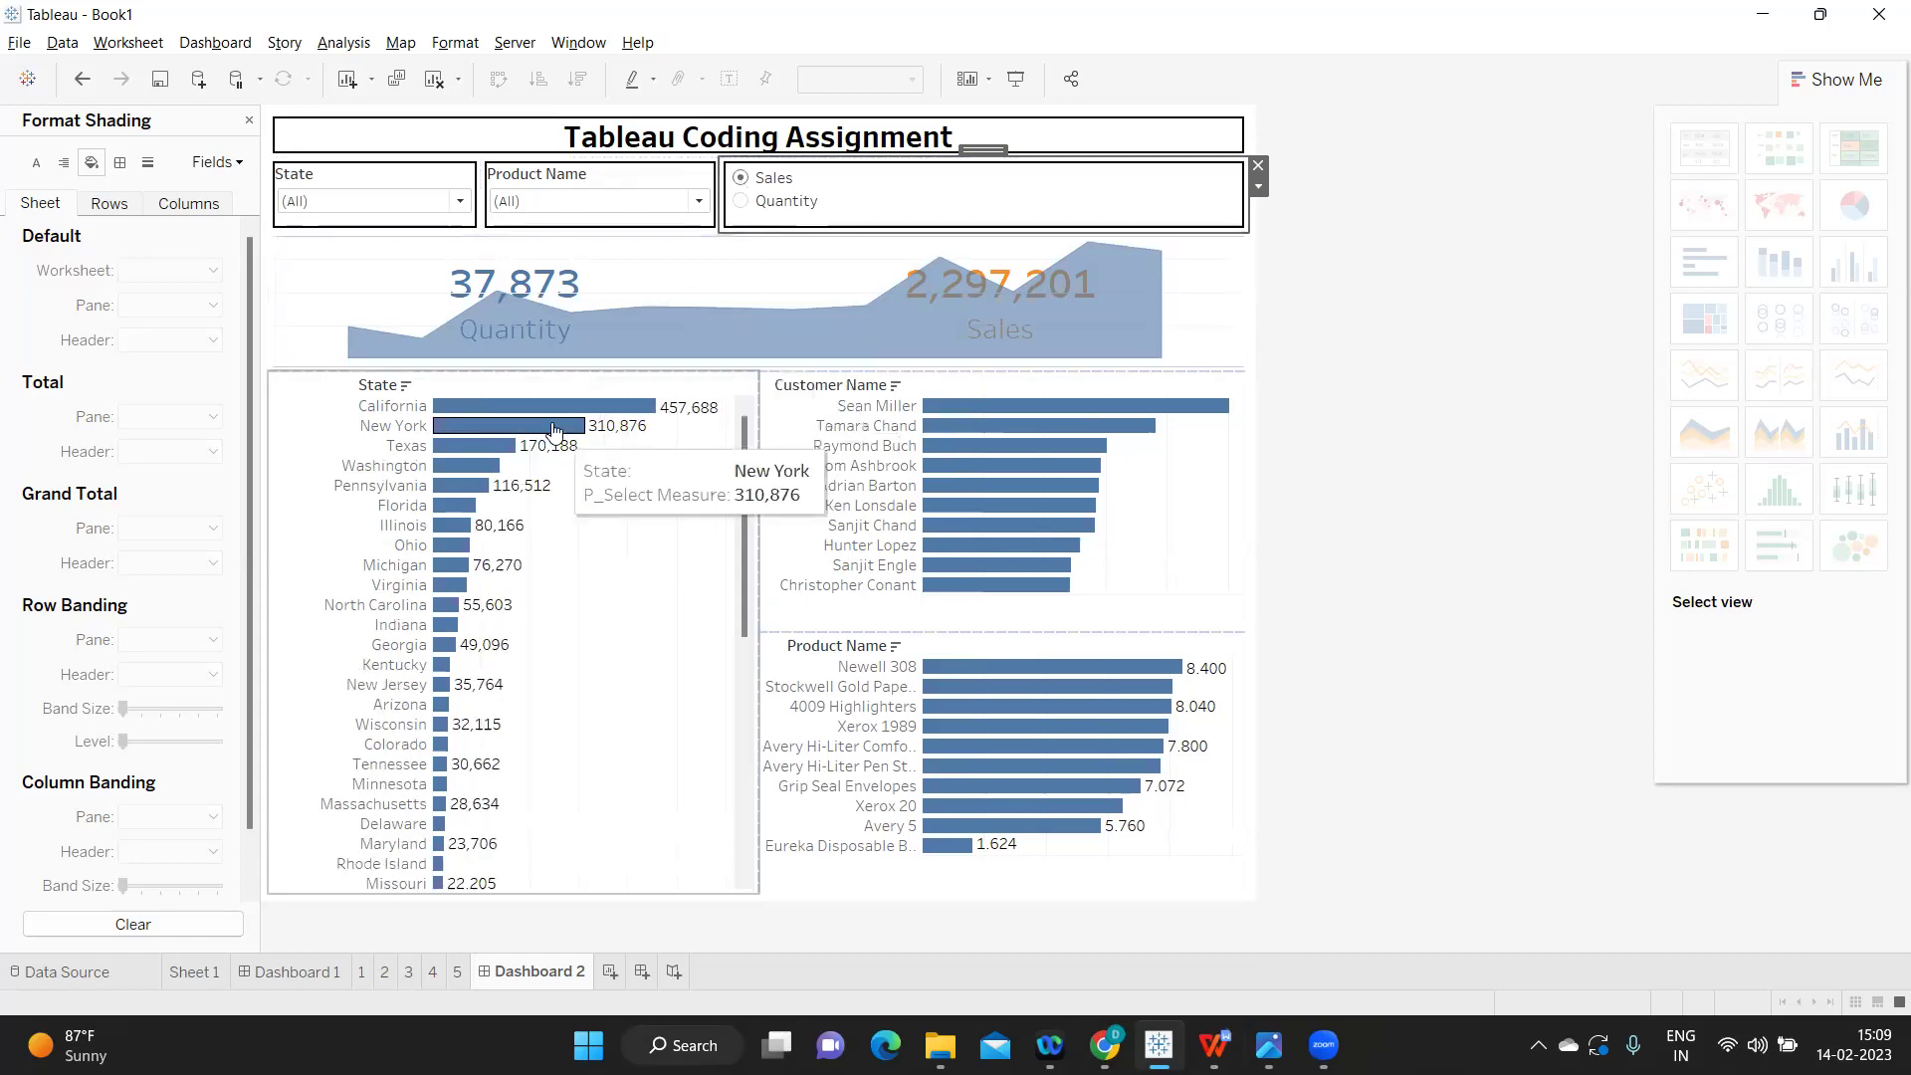
- Test the State filter by limiting it to Alabama only, and restore it to All
{"action": "left_click", "coordinate": [391, 204]}
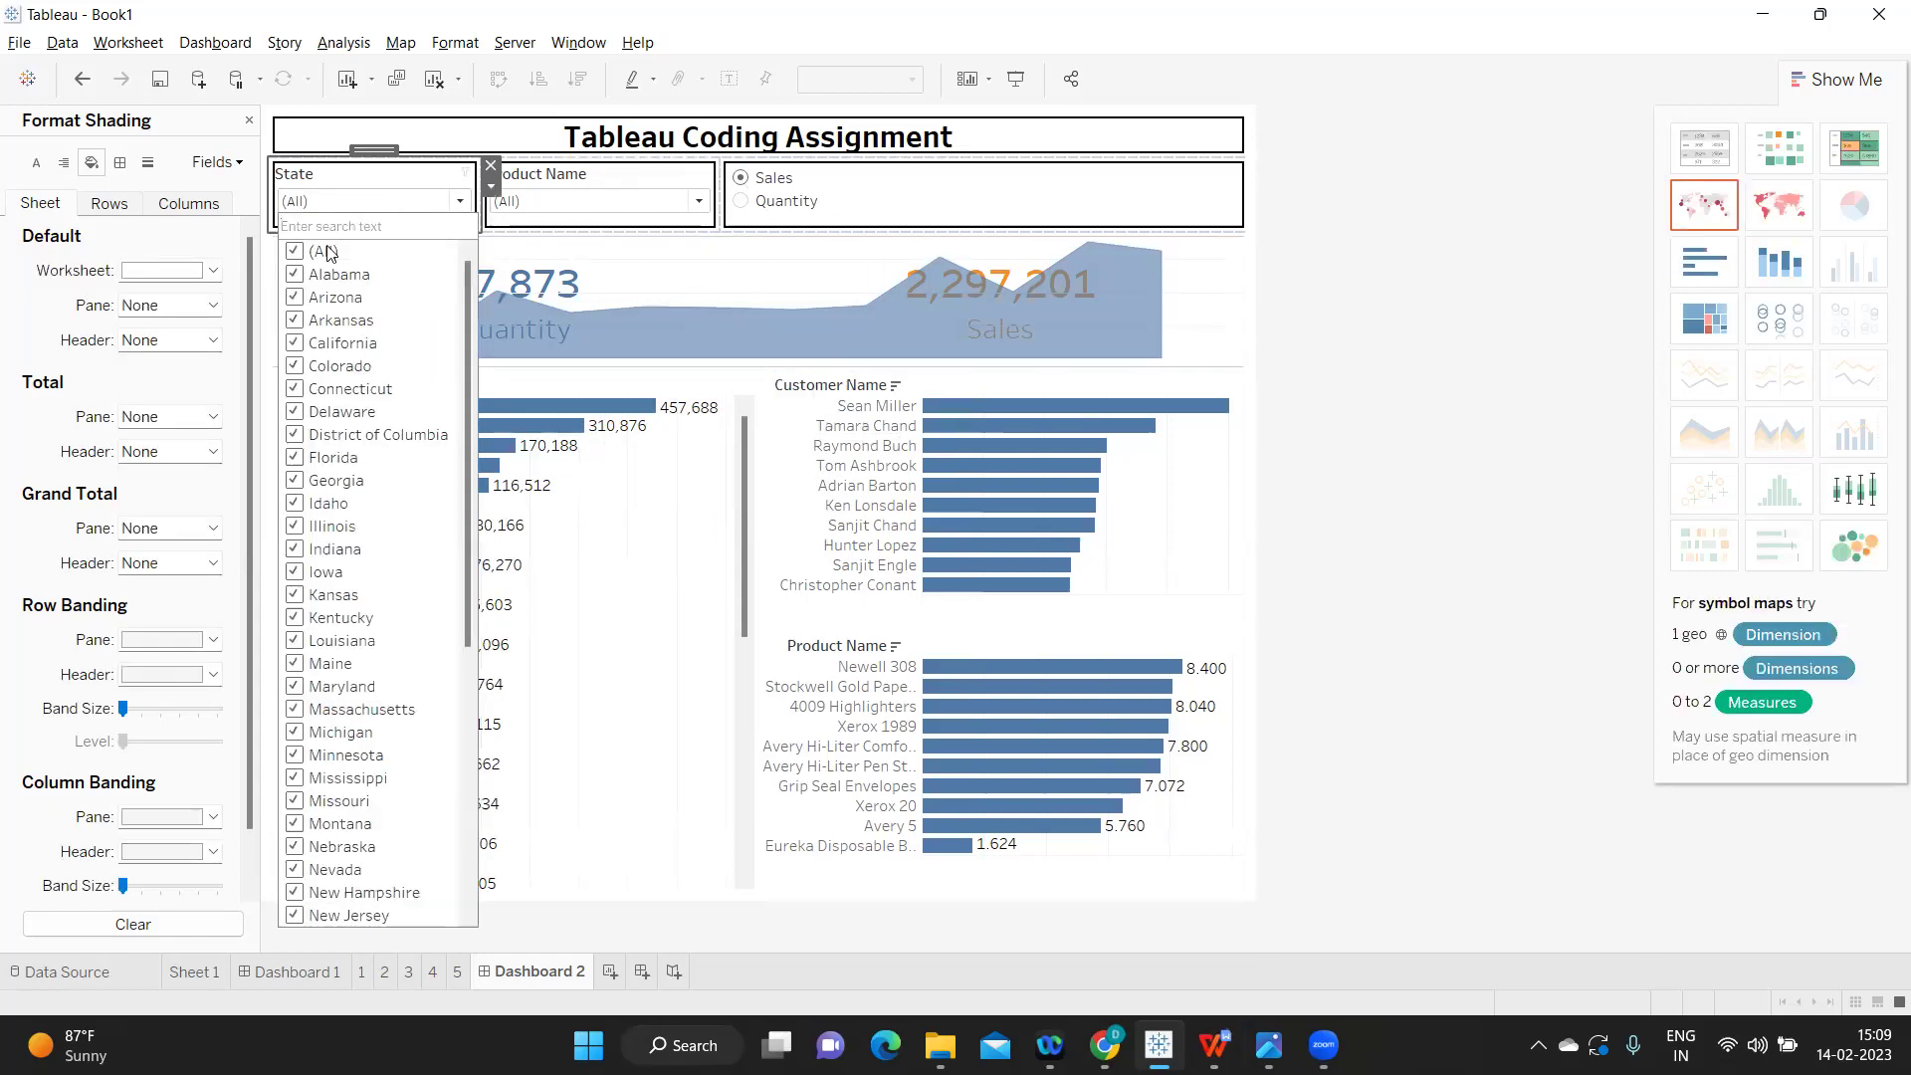
{"action": "left_click", "coordinate": [294, 252]}
{"action": "left_click", "coordinate": [296, 276]}
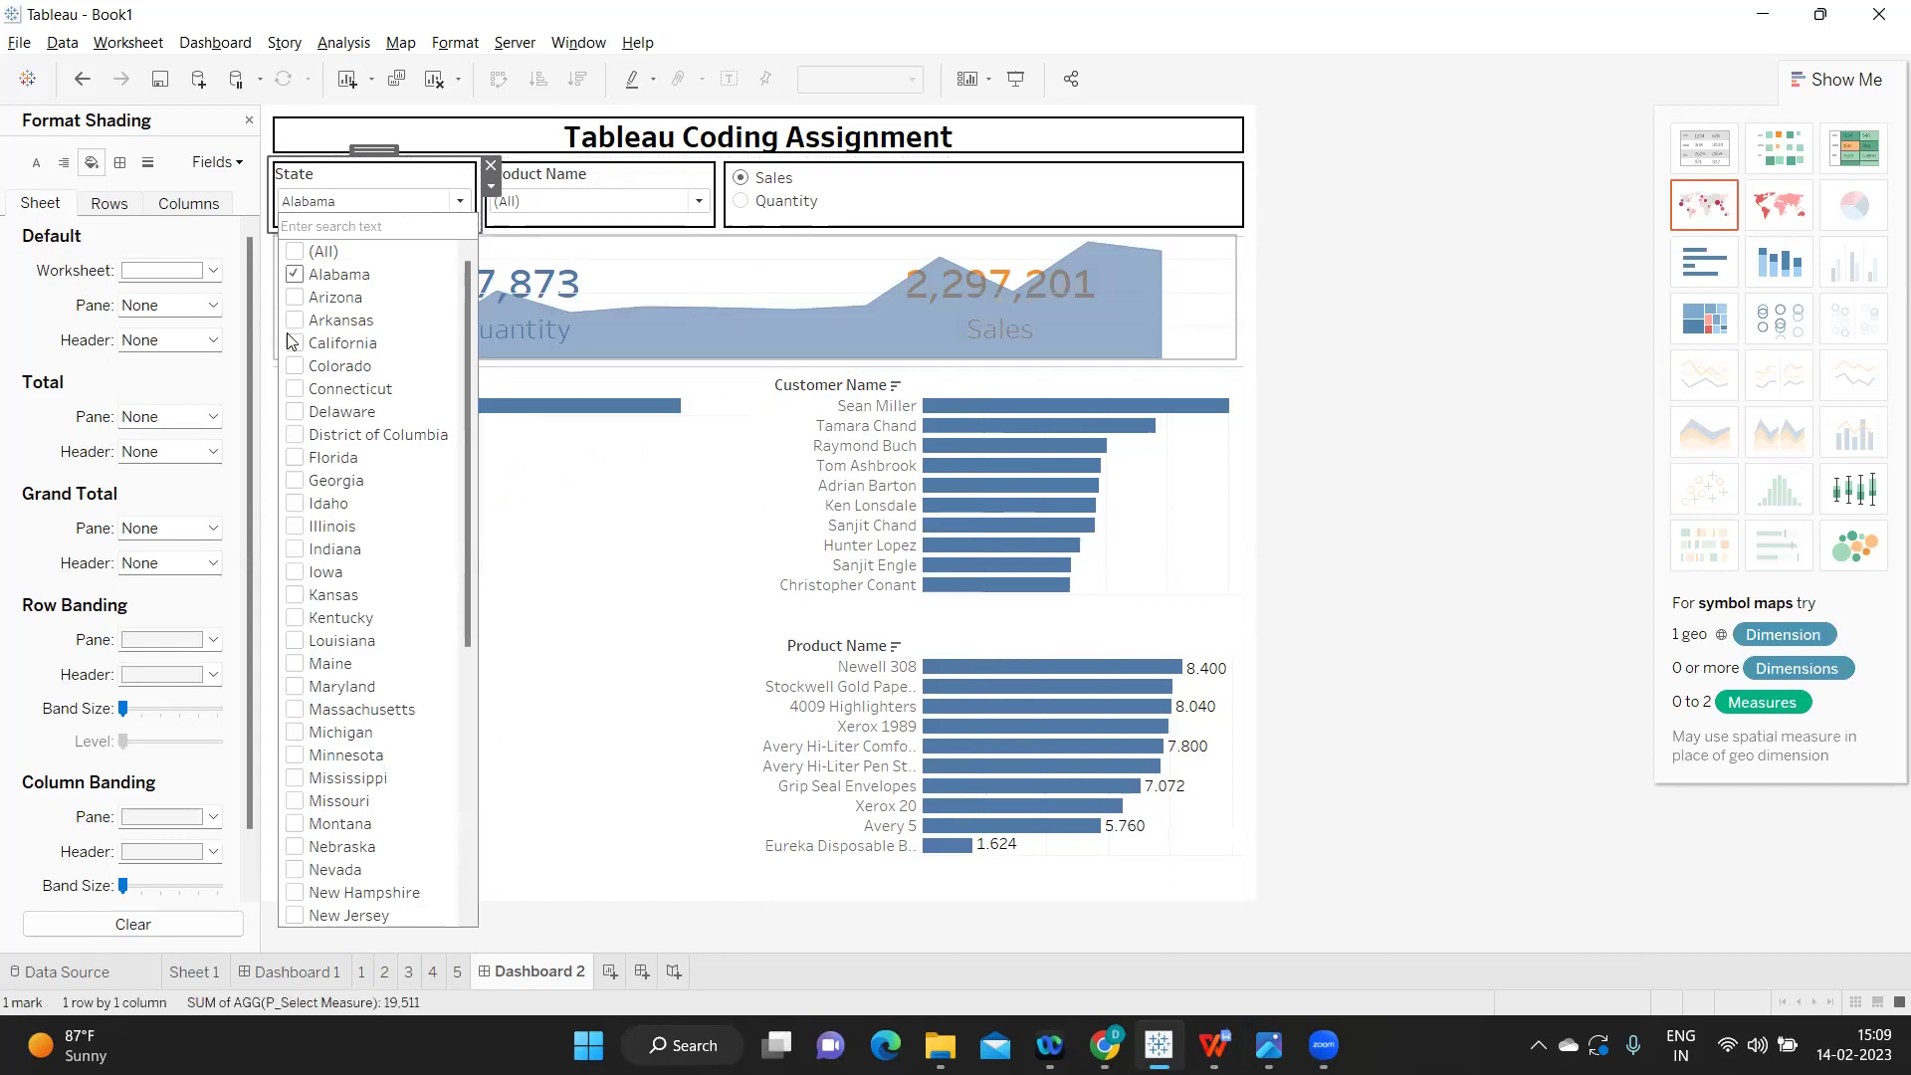
{"action": "left_click", "coordinate": [295, 252]}
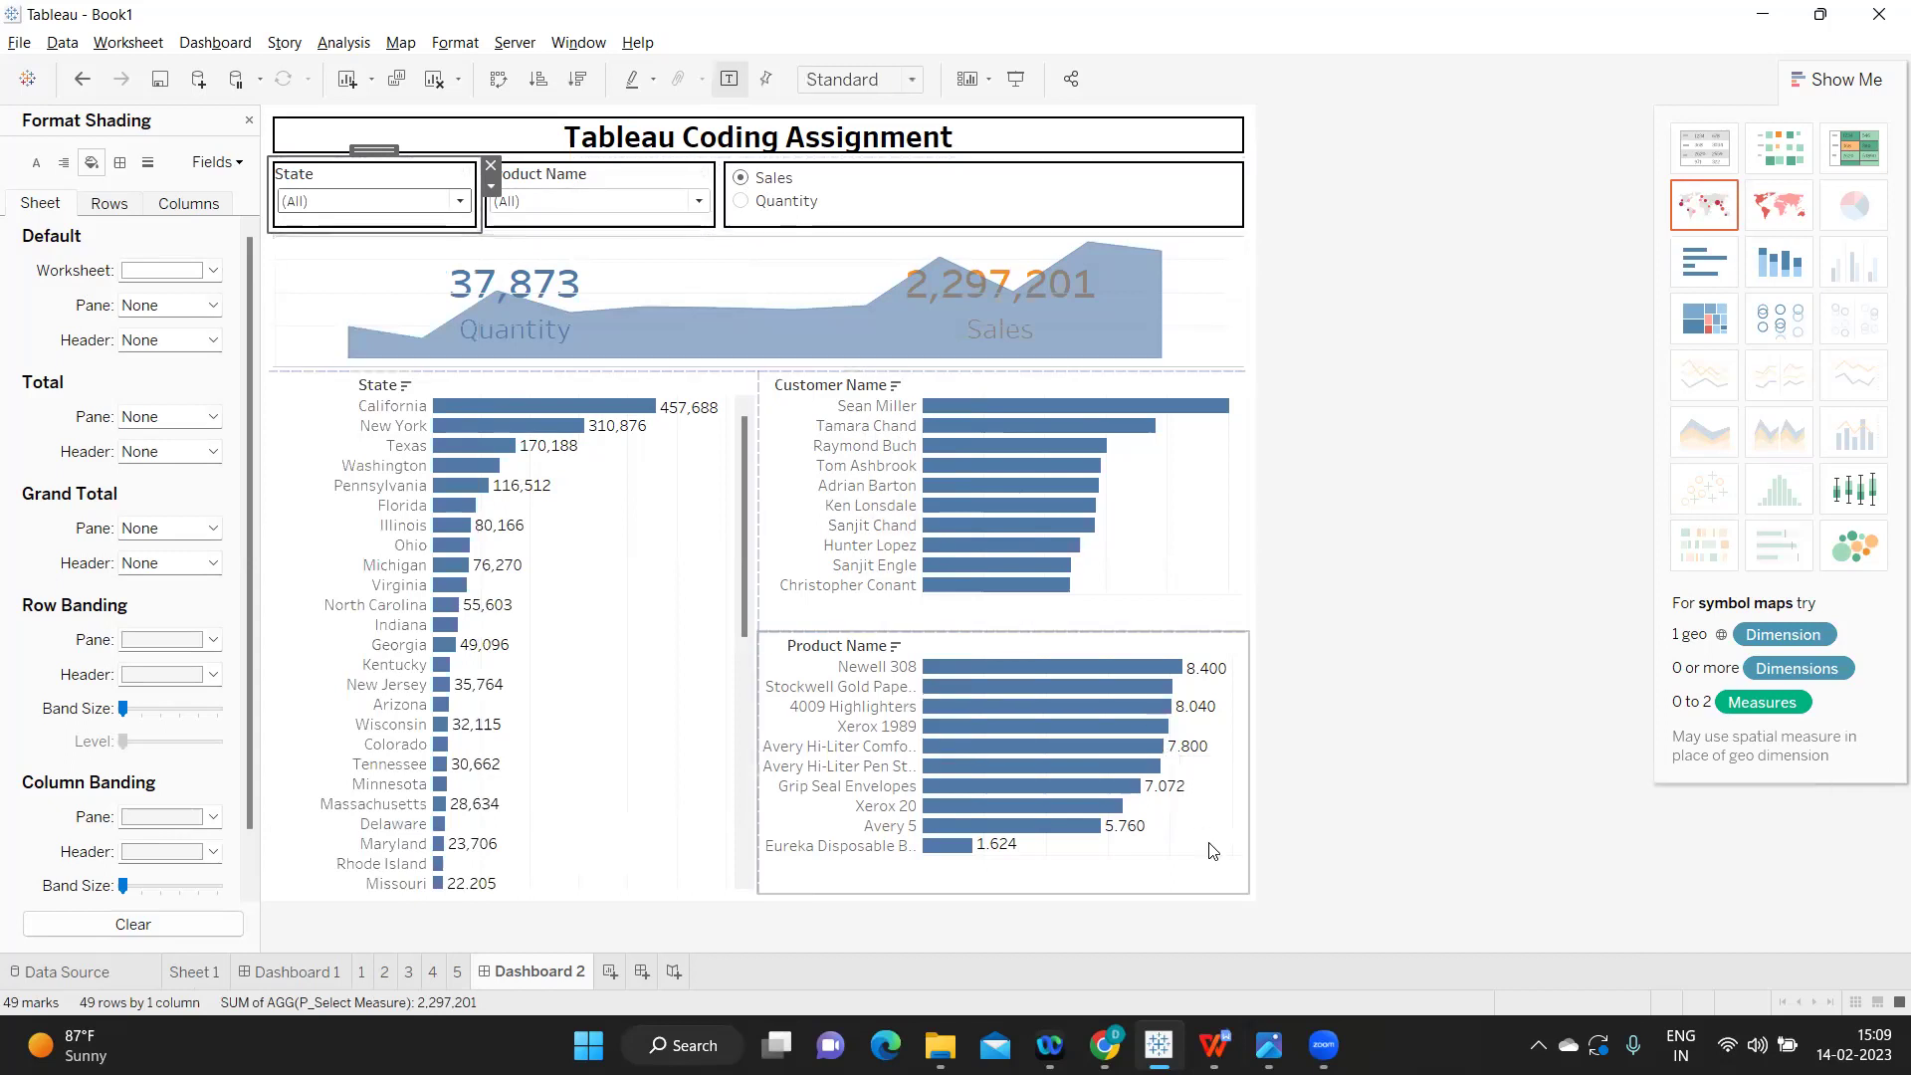
- Hide all the worksheets used in Dashboard 2 and rename the dashboard as Tableau Assignments
{"action": "left_click", "coordinate": [1424, 506]}
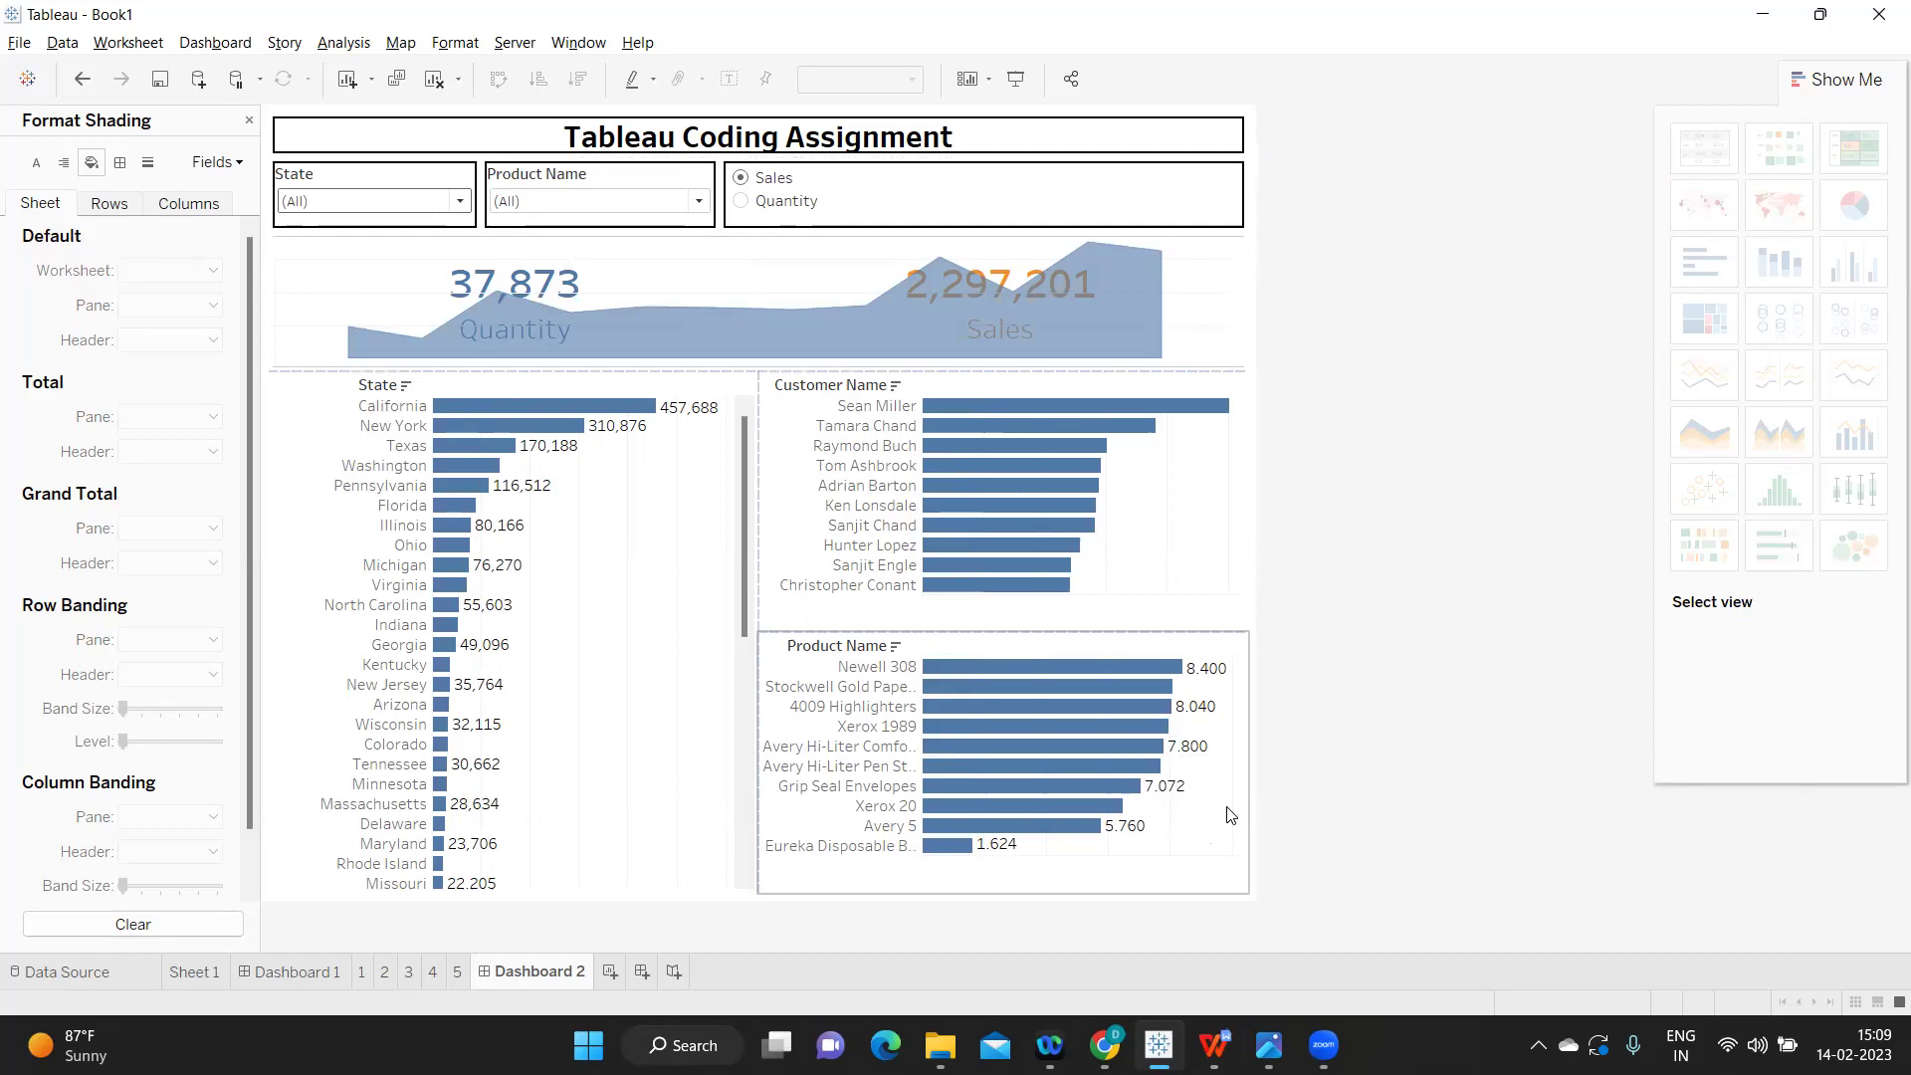
{"action": "right_click", "coordinate": [517, 982]}
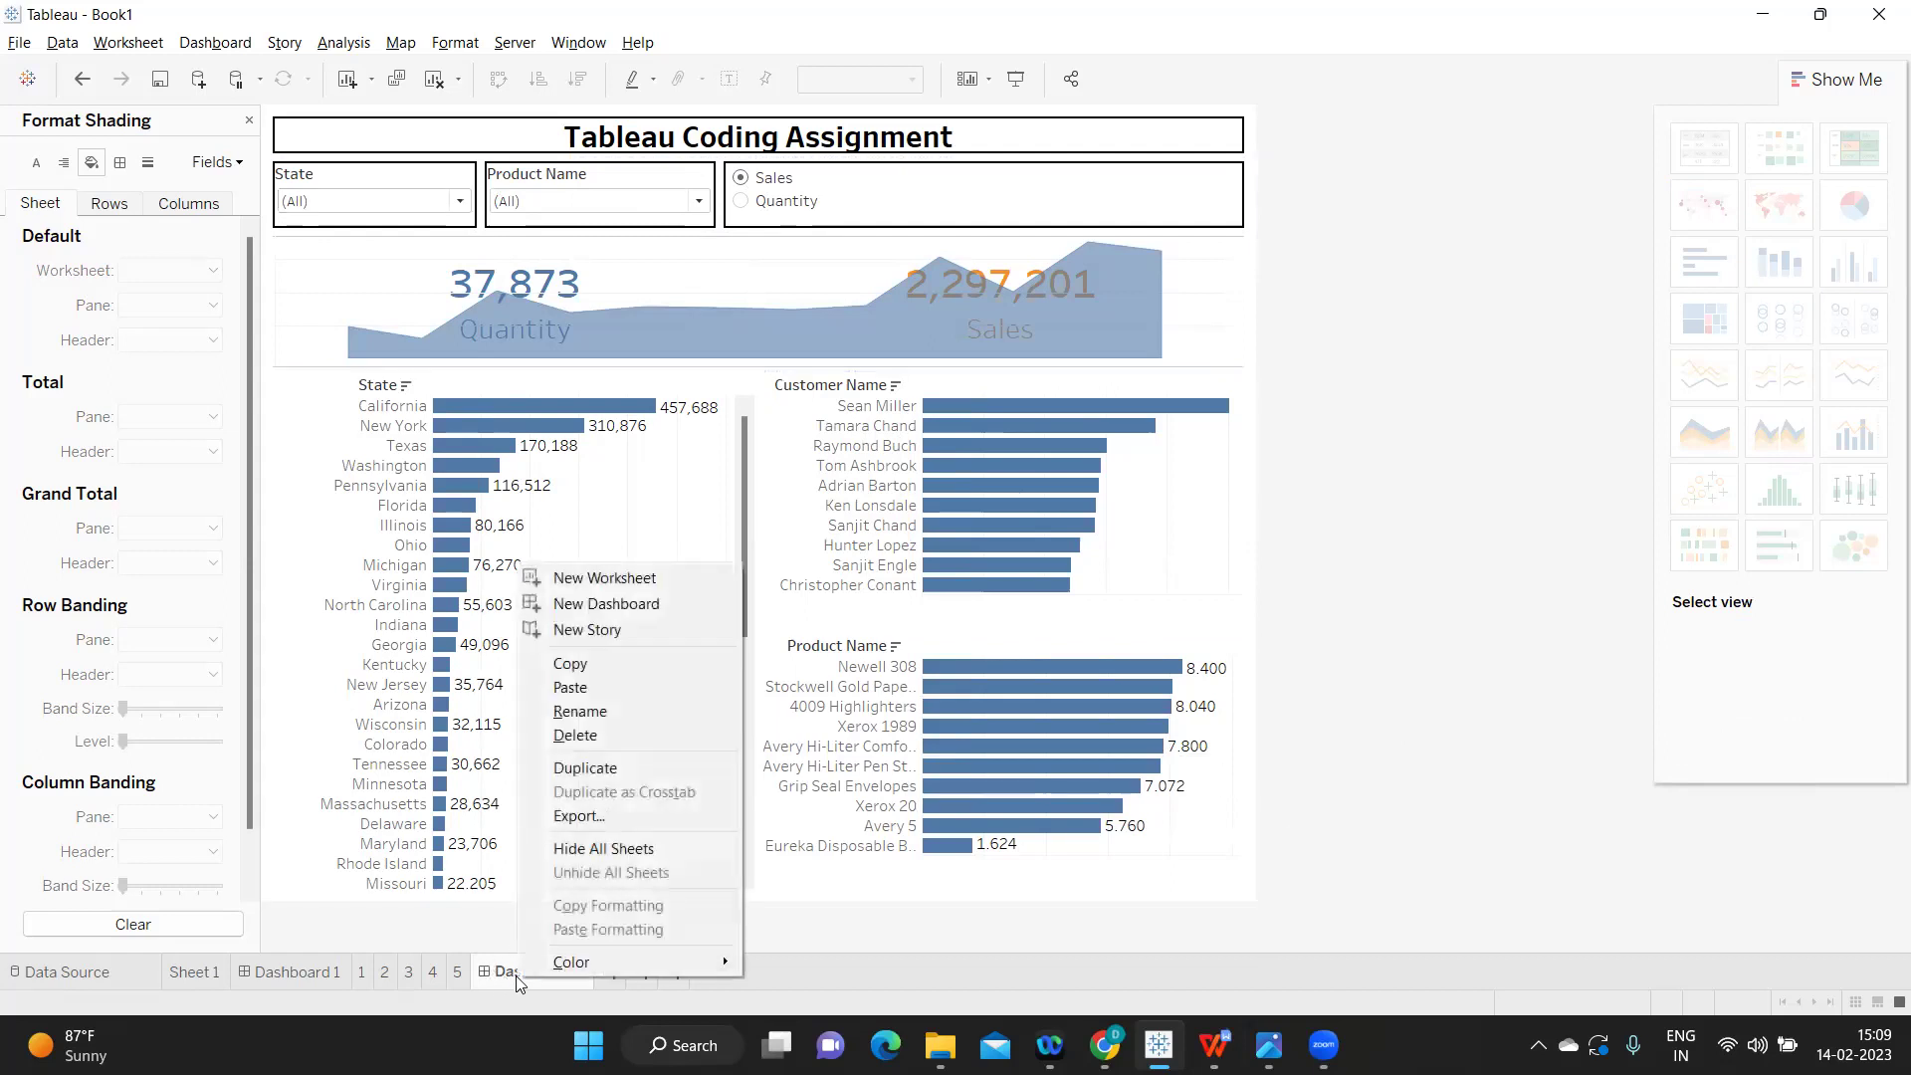
{"action": "left_click", "coordinate": [577, 848]}
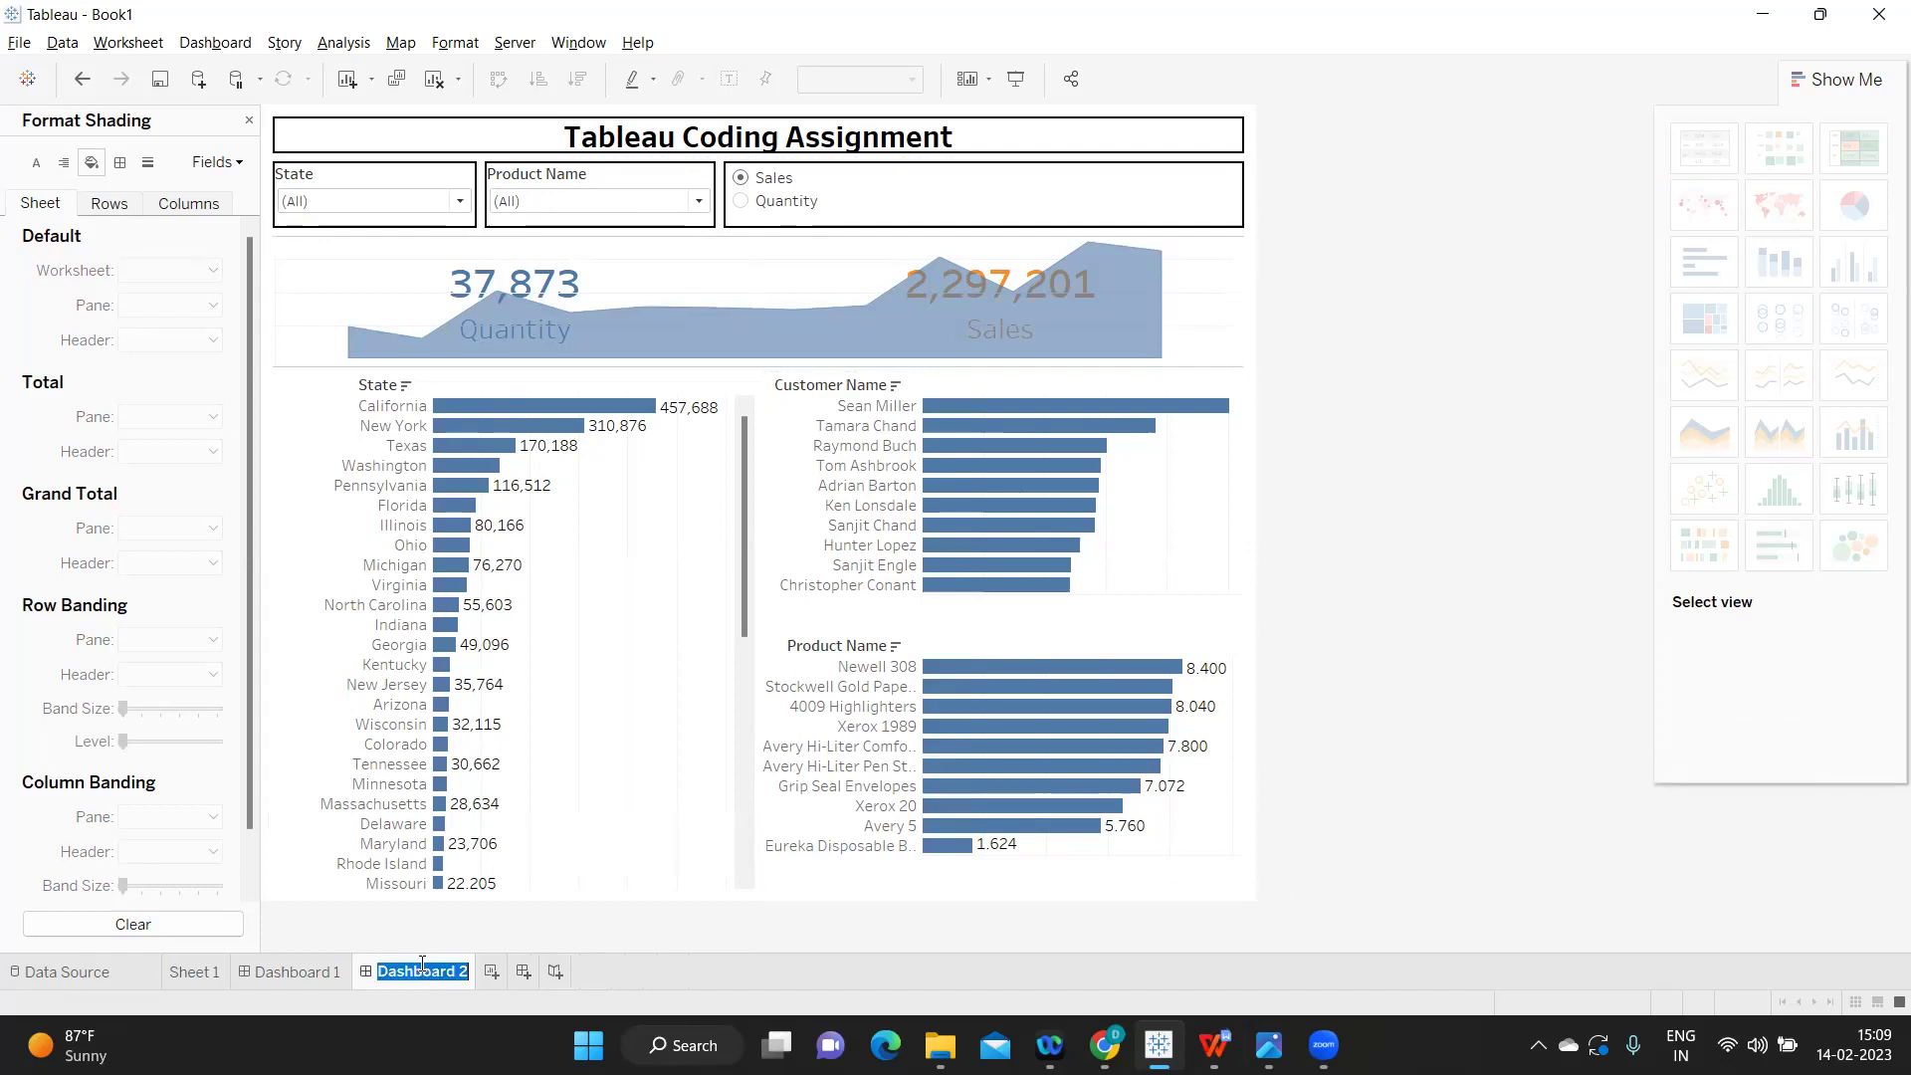
{"action": "type", "text": "Tableau Assignments"}
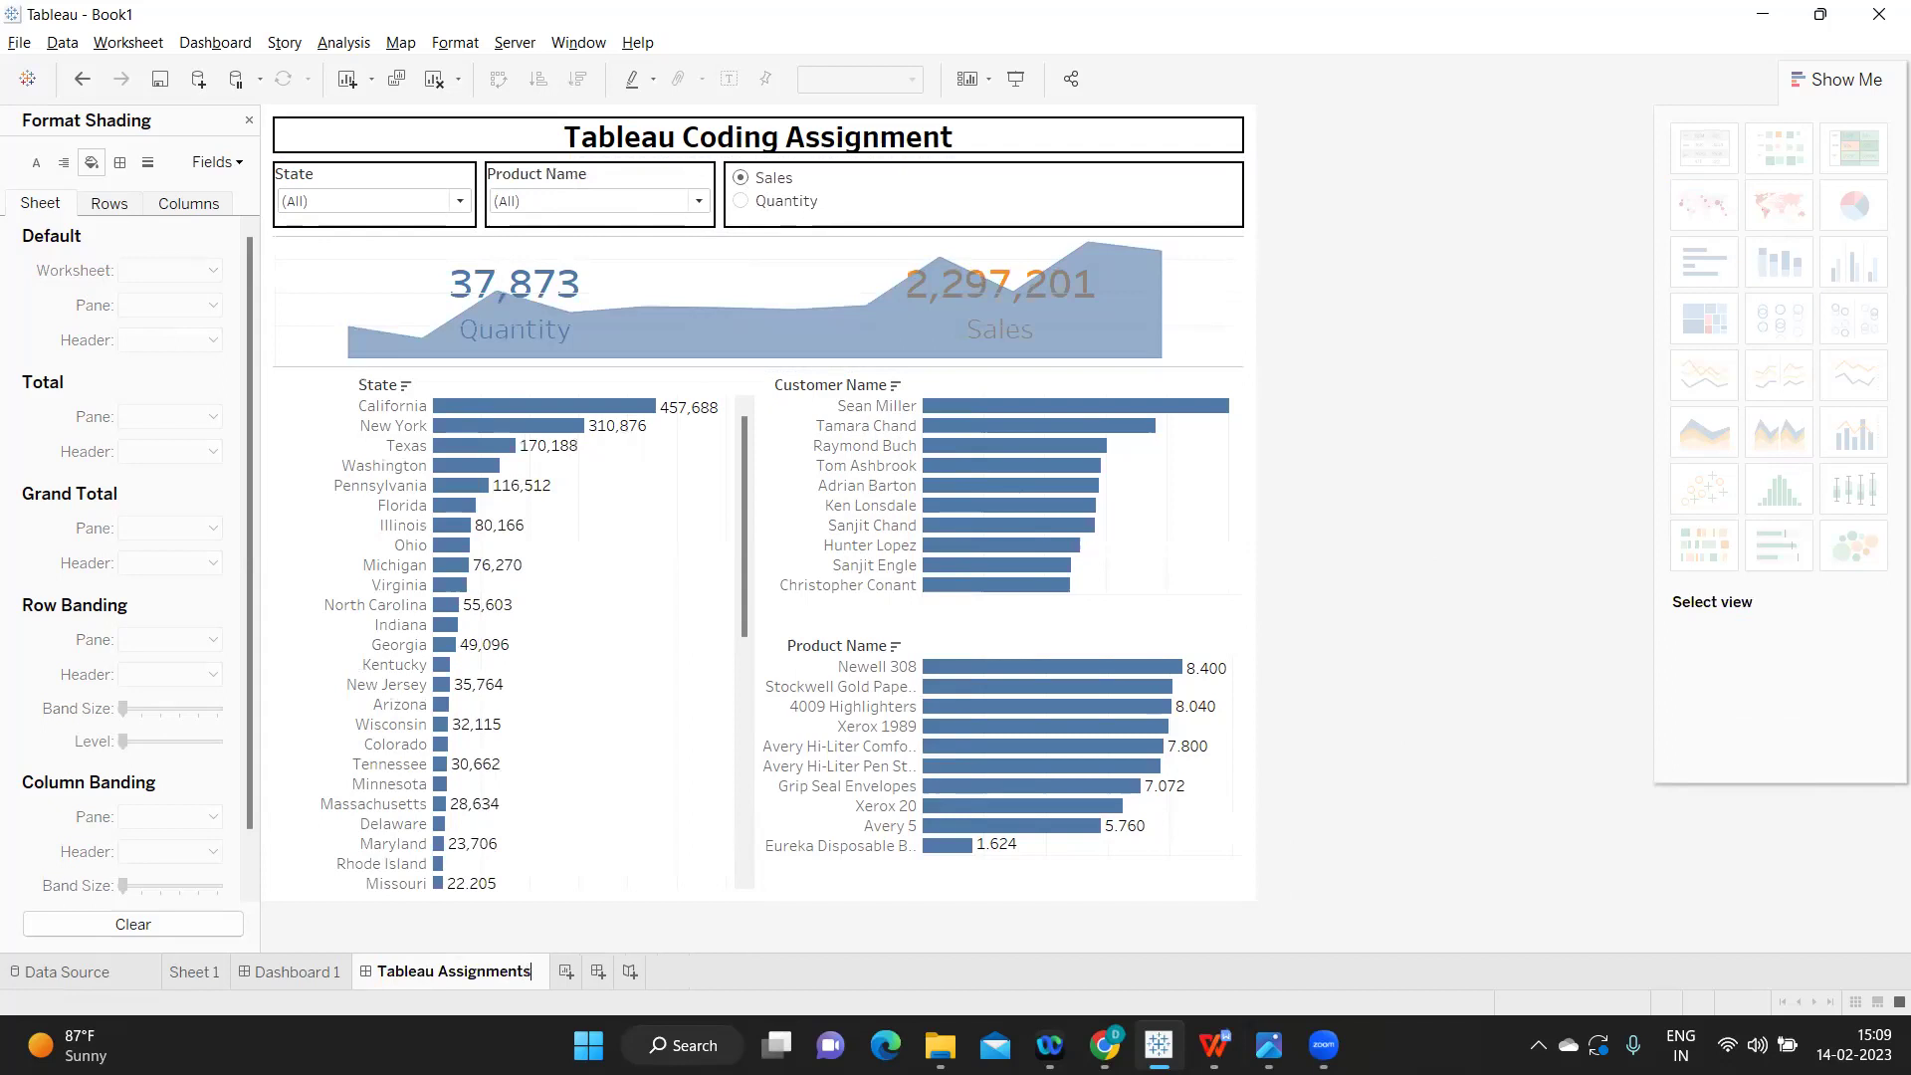
{"action": "left_click", "coordinate": [1216, 555]}
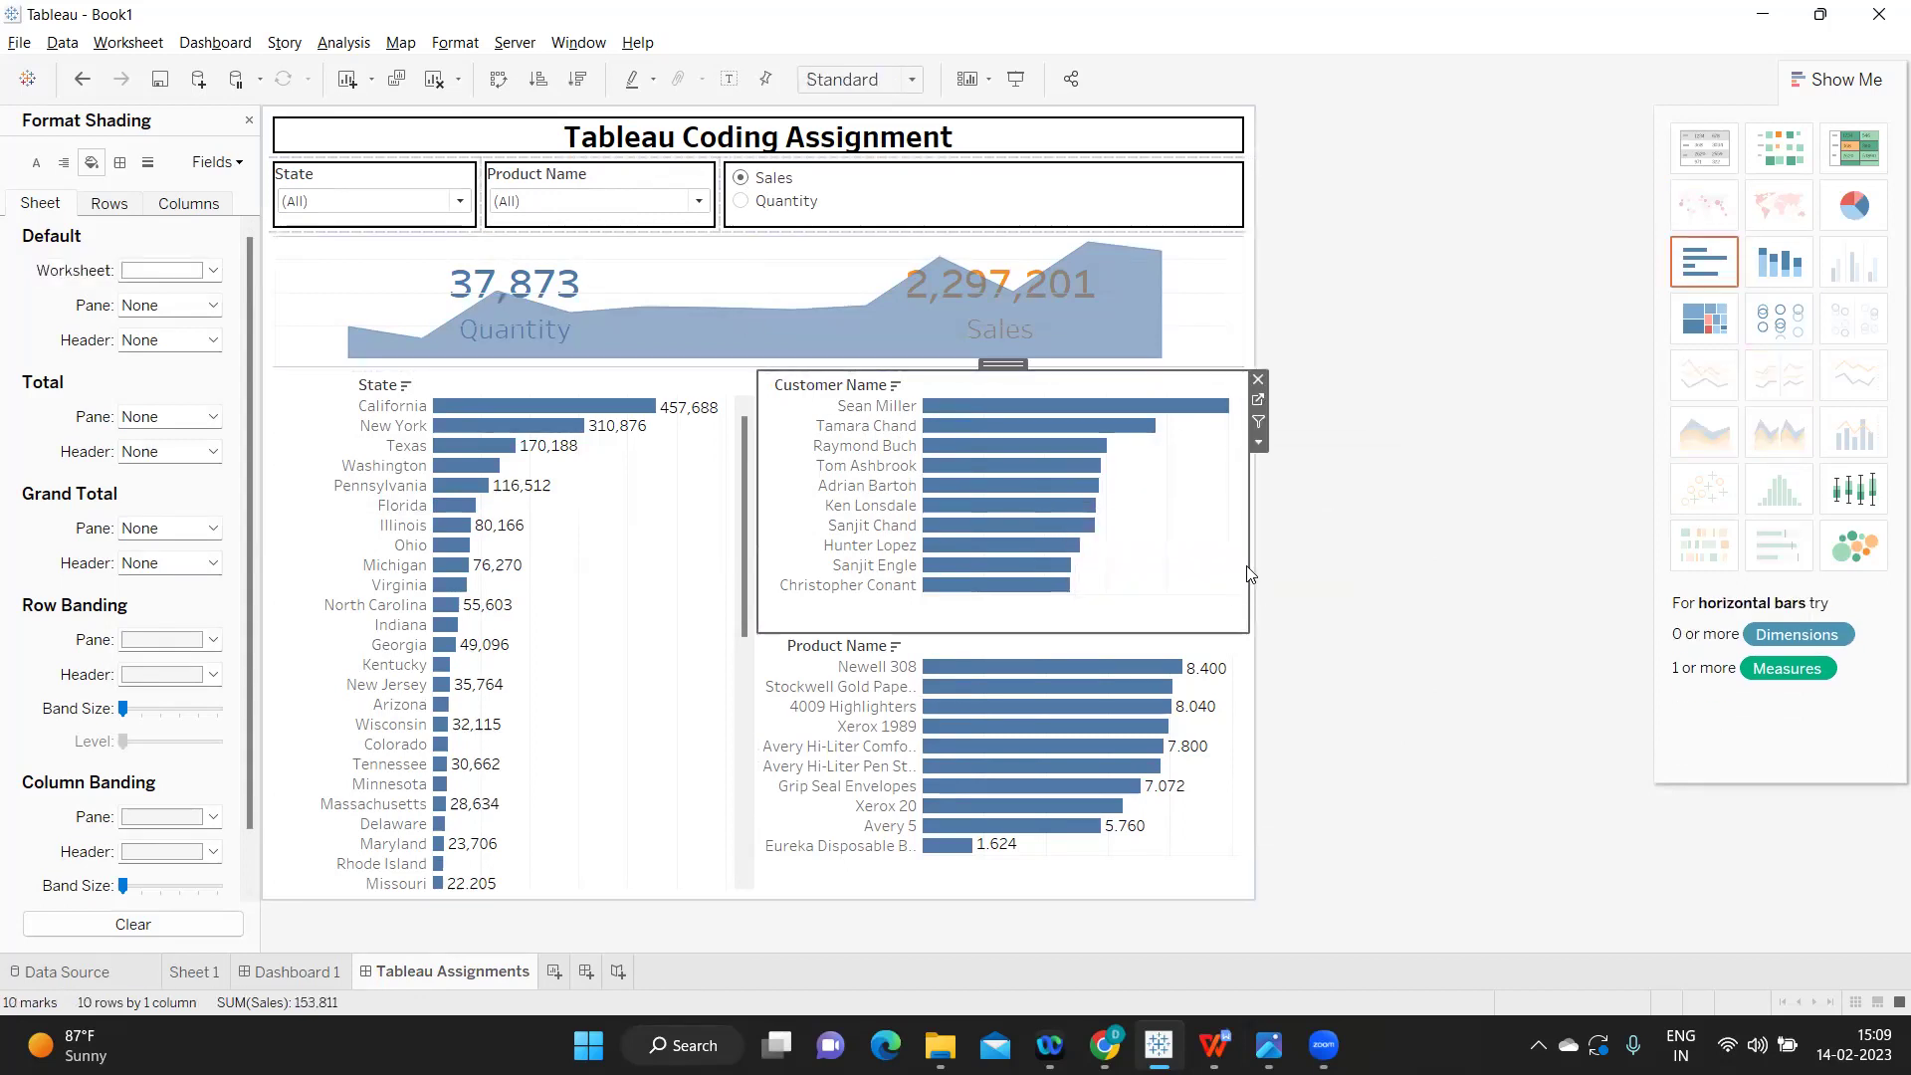
{"action": "left_click", "coordinate": [670, 542]}
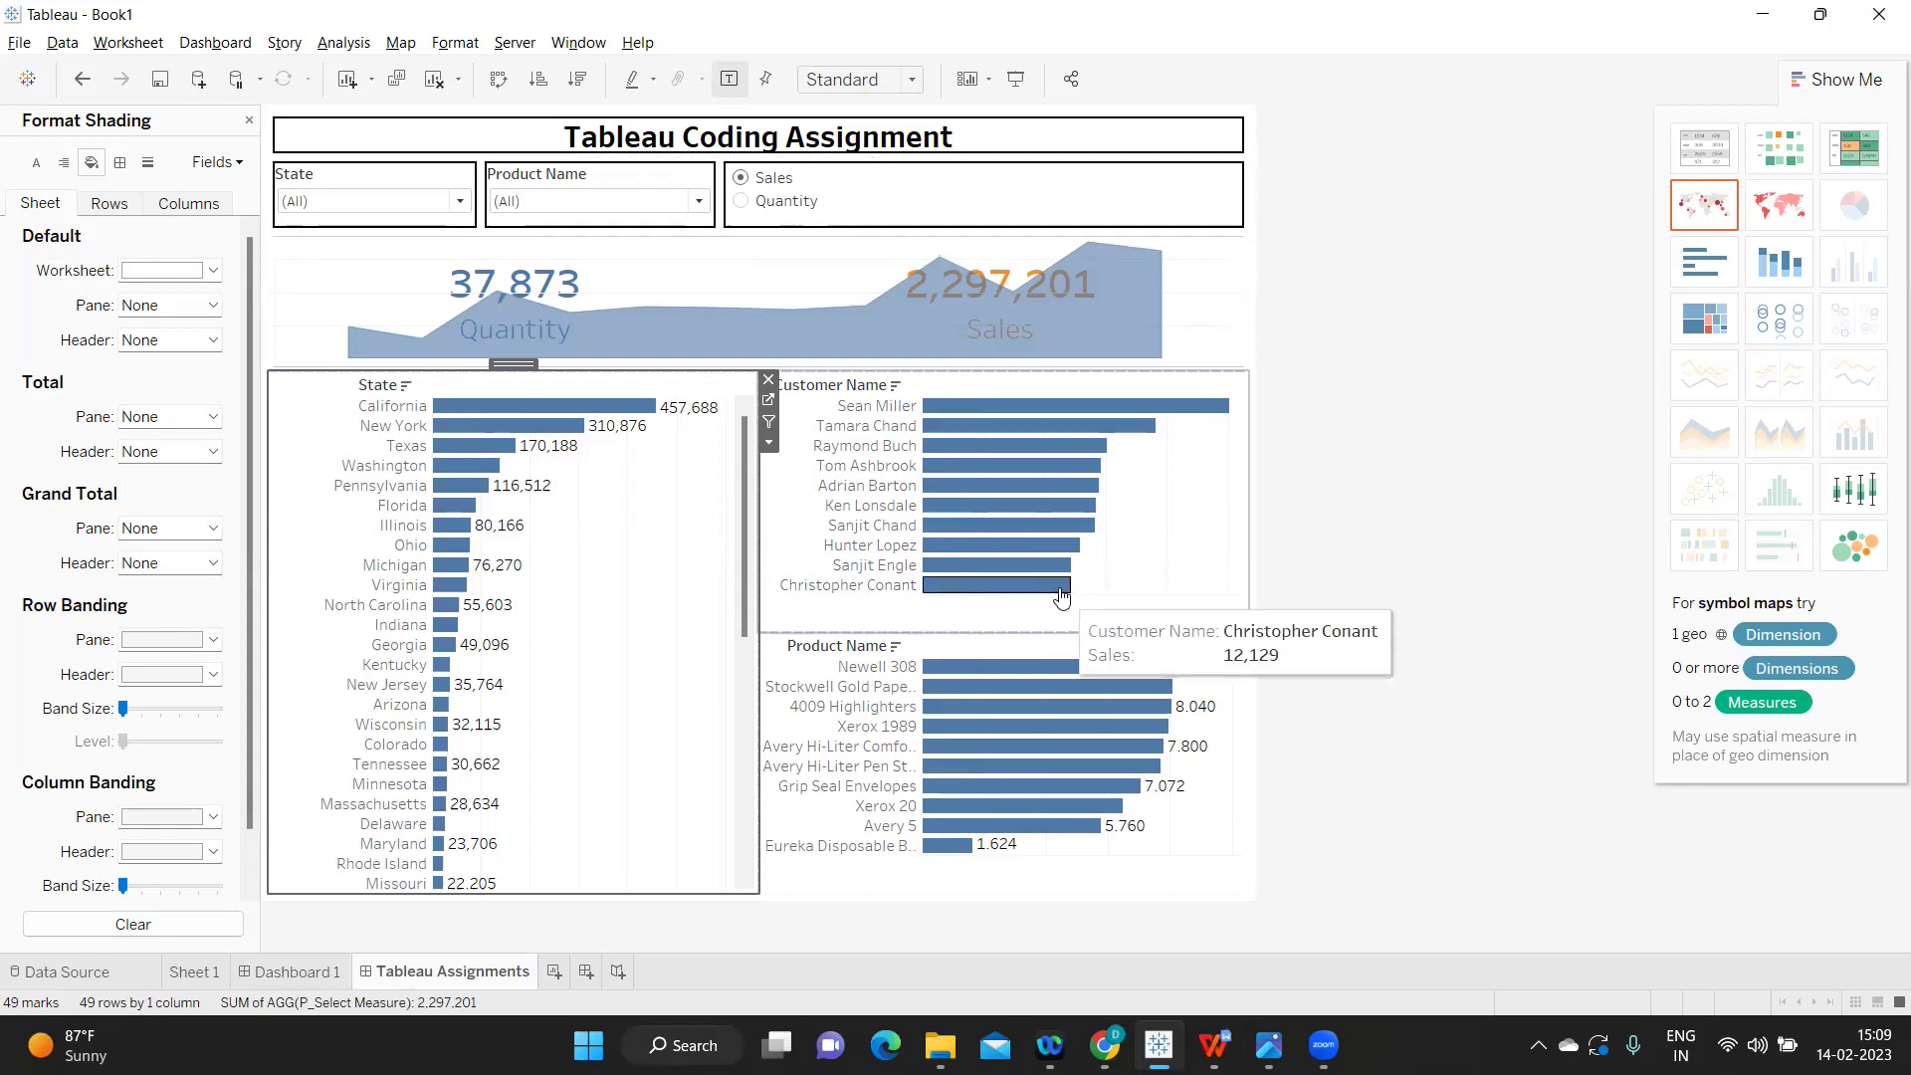
{"action": "left_click", "coordinate": [1192, 309]}
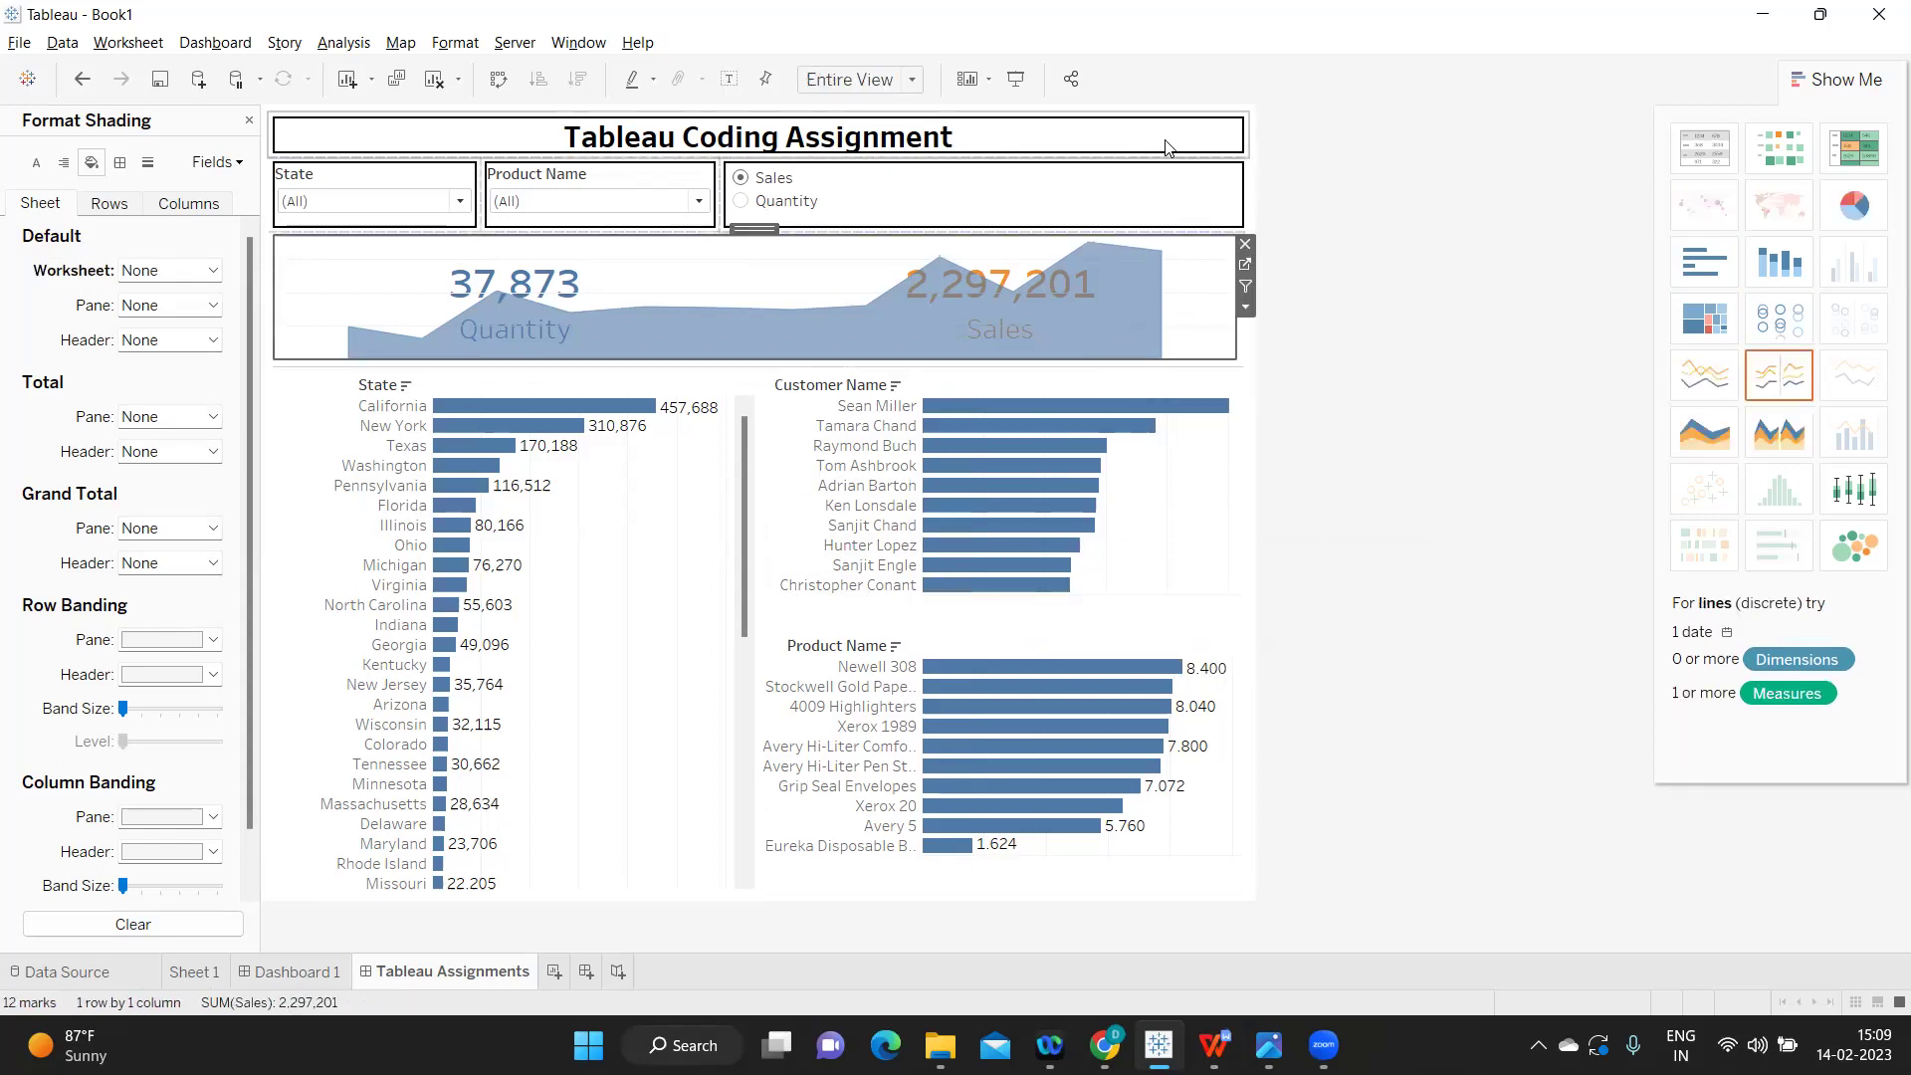